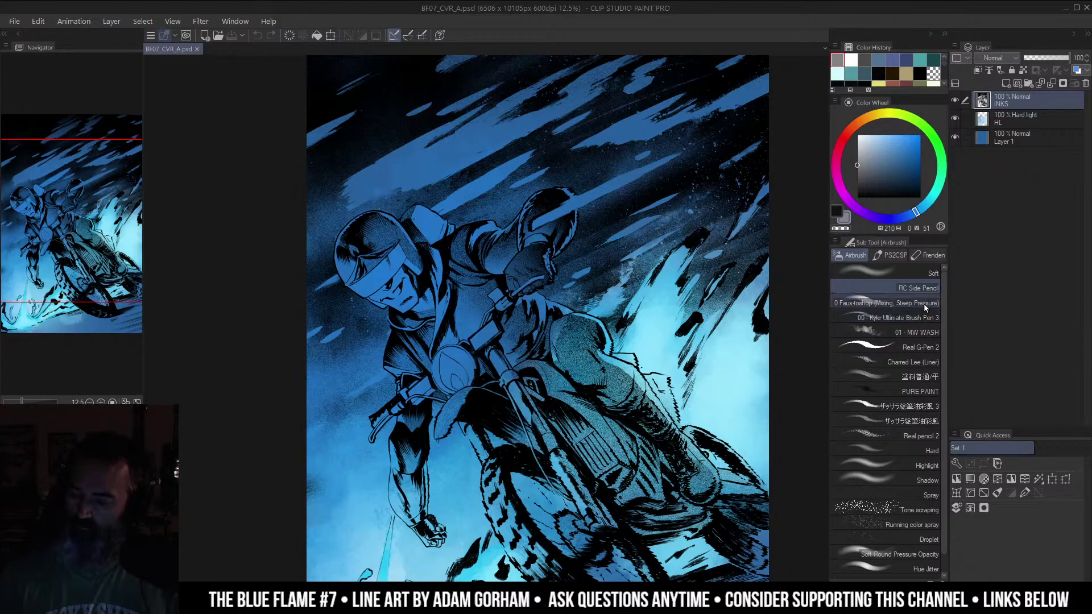
# Try to paint the upper-right background streaks cyan on the INKS layer with Kyle Ultimate Brush Pen 3, sampling the flame colour.
pyautogui.click(927, 318)
pyautogui.moveTo(654, 236); pyautogui.dragTo(609, 267)
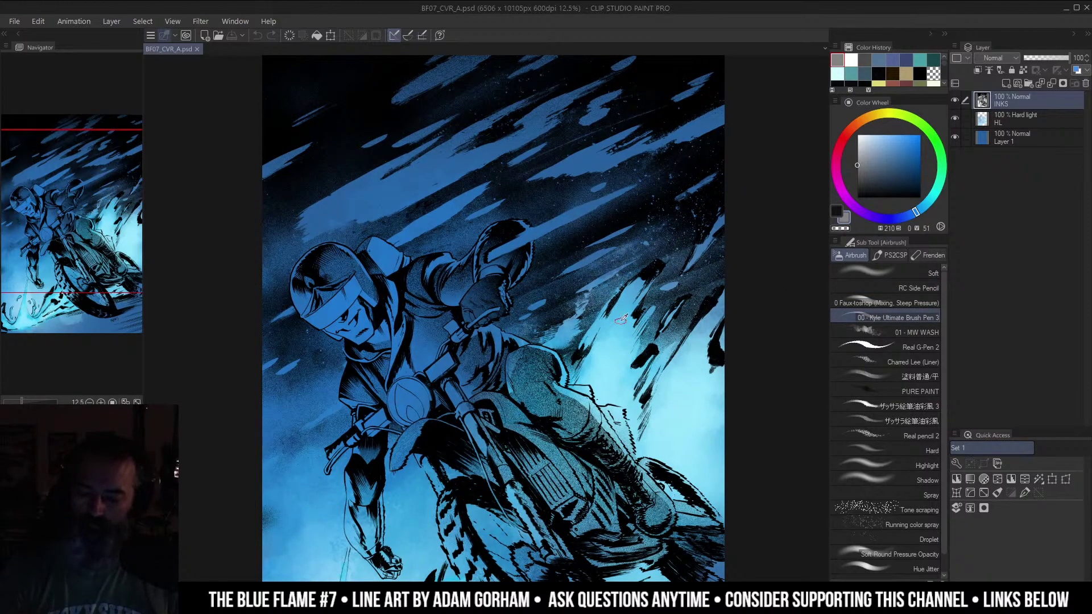
pyautogui.keyDown('alt'); pyautogui.click(561, 170); pyautogui.keyUp('alt')
pyautogui.moveTo(533, 180)
pyautogui.mouseDown()
pyautogui.moveTo(640, 128)
pyautogui.moveTo(586, 162)
pyautogui.moveTo(722, 112)
pyautogui.moveTo(575, 177)
pyautogui.mouseUp()
pyautogui.scroll(2, 637, 159)
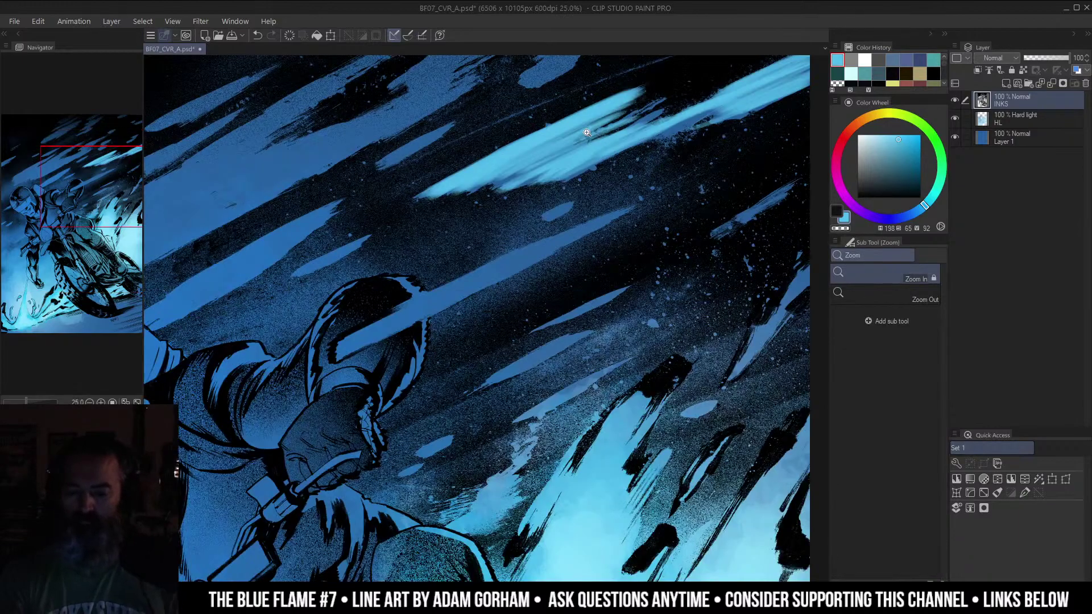
pyautogui.moveTo(594, 132); pyautogui.dragTo(492, 181)
pyautogui.moveTo(575, 149); pyautogui.dragTo(506, 187)
pyautogui.moveTo(651, 135)
pyautogui.mouseDown()
pyautogui.moveTo(744, 95)
pyautogui.moveTo(690, 134)
pyautogui.mouseUp()
# Try to paint the streak crossing the raised arm and the small streak above it cyan, erasing along the long streak's lower edge.
pyautogui.hotkey('ctrl', 'space')
pyautogui.moveTo(574, 202); pyautogui.dragTo(549, 218)
pyautogui.moveTo(488, 270)
pyautogui.mouseDown()
pyautogui.moveTo(341, 348)
pyautogui.moveTo(424, 317)
pyautogui.moveTo(594, 219)
pyautogui.mouseUp()
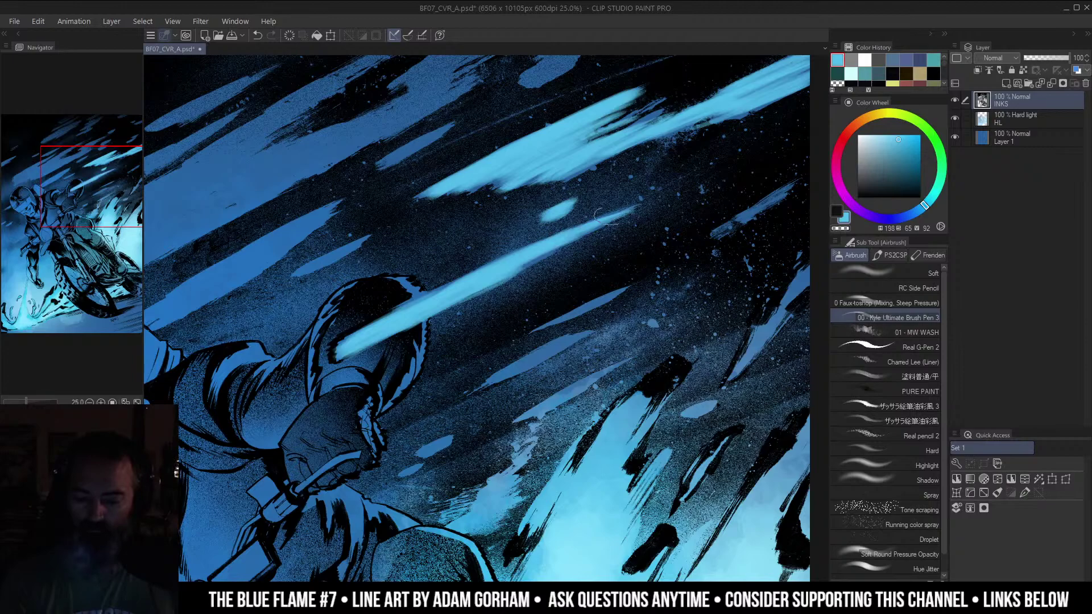
pyautogui.press('c')
pyautogui.moveTo(539, 262); pyautogui.dragTo(481, 299)
pyautogui.hotkey('ctrl', 'space')
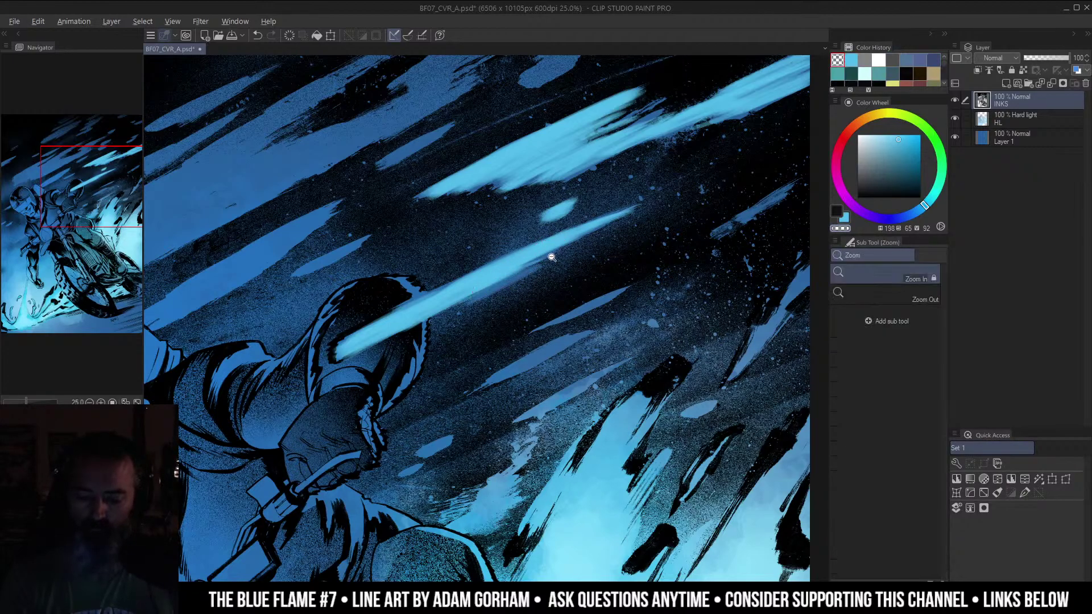
# Undo the cyan strokes made on the INKS layer.
pyautogui.keyDown('alt'); pyautogui.click(554, 256); pyautogui.keyUp('alt')
pyautogui.hotkey('ctrl', 'z')
pyautogui.hotkey('ctrl', 'z')
pyautogui.hotkey('ctrl', 'z')
pyautogui.hotkey('ctrl', 'z')
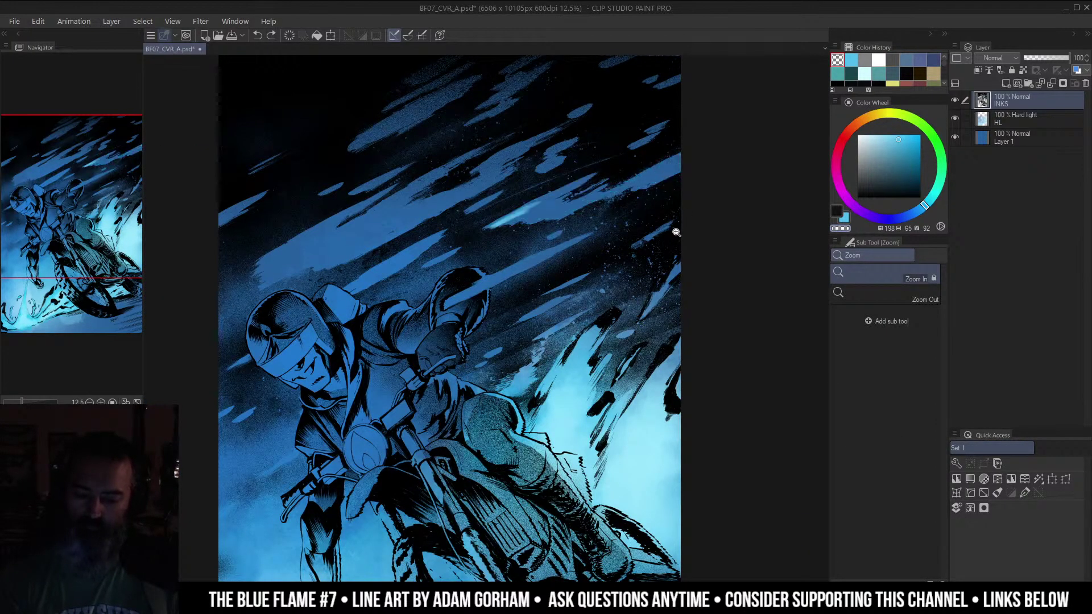
pyautogui.keyDown('alt'); pyautogui.click(605, 239); pyautogui.keyUp('alt')
pyautogui.press('m')
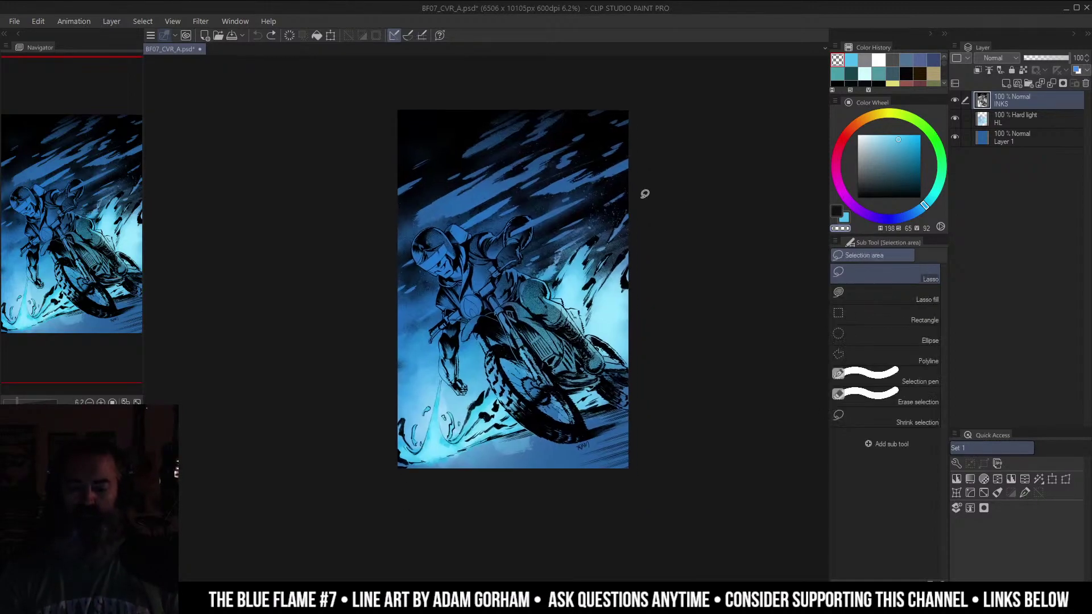
pyautogui.moveTo(658, 195); pyautogui.dragTo(643, 207)
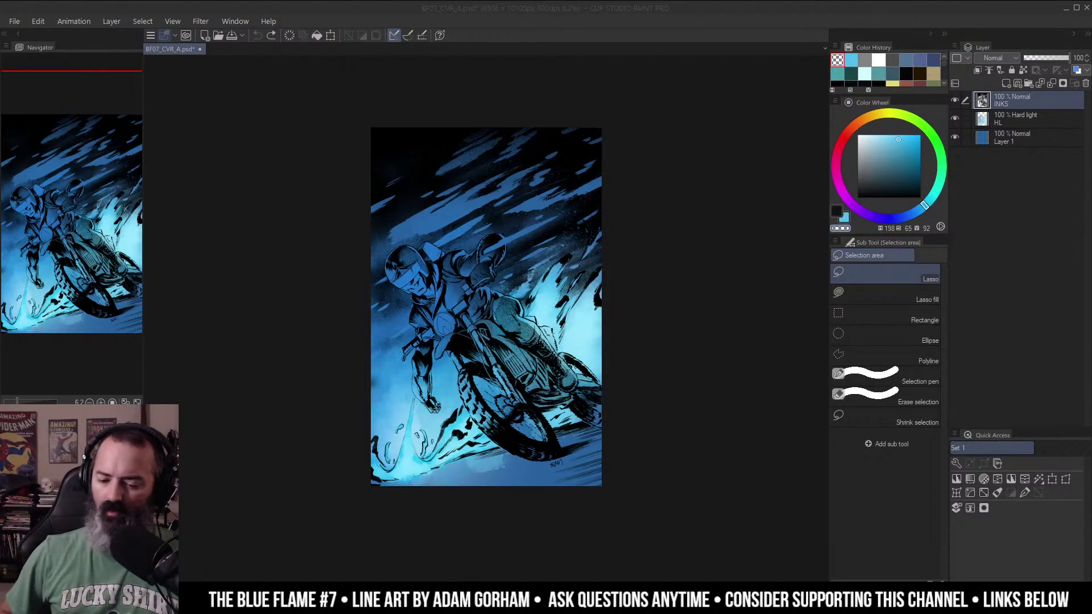
# On the HL layer, paint the streaks crossing and above the raised arm with a bright cyan sampled from the flames.
pyautogui.click(569, 233)
pyautogui.press('/')
pyautogui.click(997, 115)
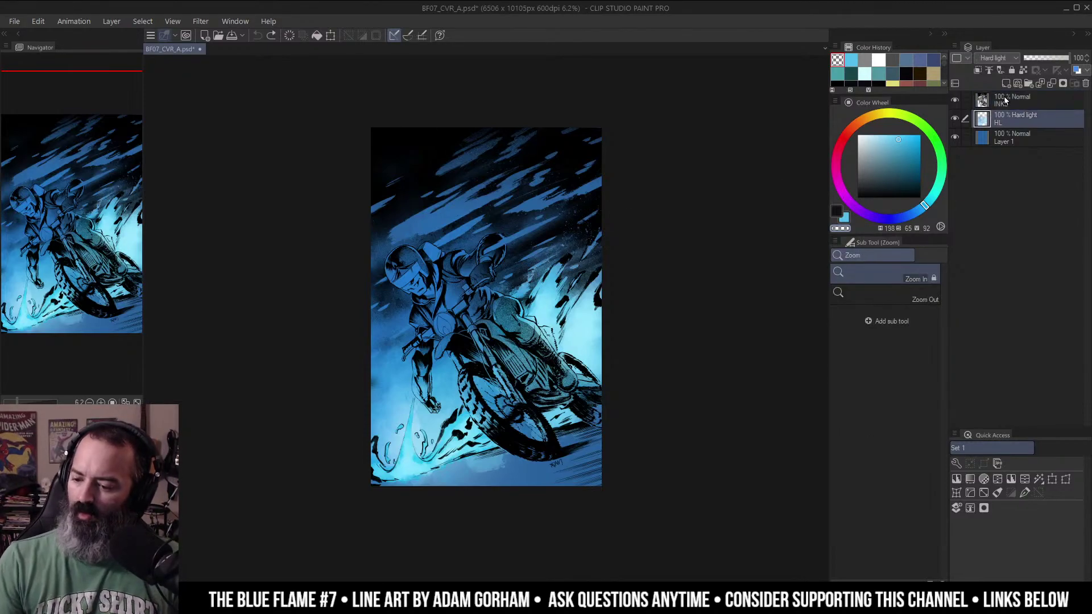
pyautogui.click(532, 230)
pyautogui.moveTo(550, 246); pyautogui.dragTo(636, 217)
pyautogui.press('b')
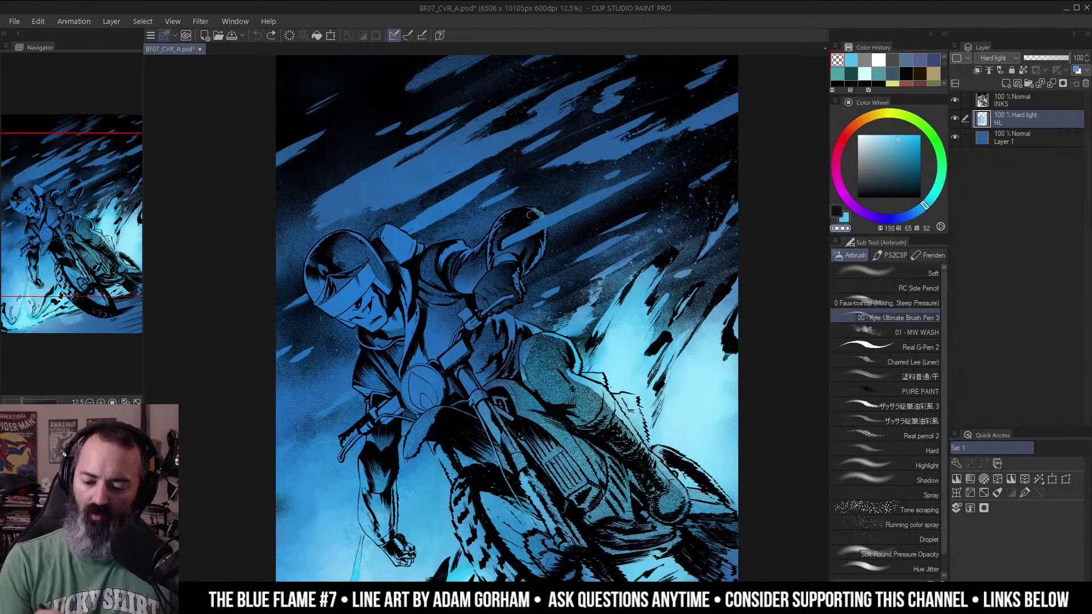
pyautogui.moveTo(513, 239); pyautogui.dragTo(566, 209)
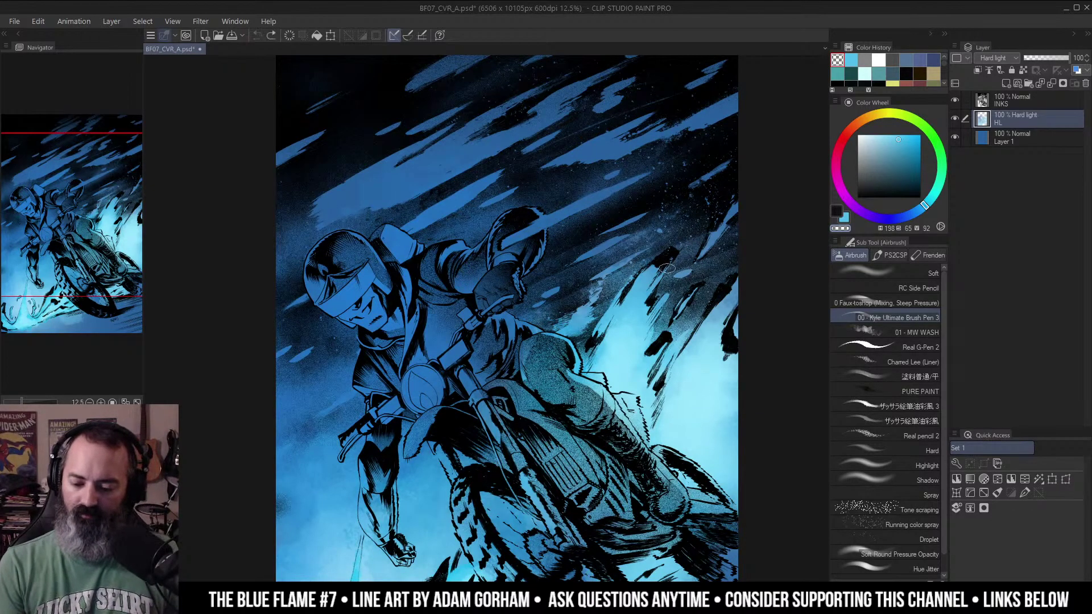
pyautogui.keyDown('alt'); pyautogui.click(633, 313); pyautogui.keyUp('alt')
pyautogui.moveTo(520, 236)
pyautogui.mouseDown()
pyautogui.moveTo(504, 245)
pyautogui.moveTo(647, 173)
pyautogui.moveTo(694, 196)
pyautogui.mouseUp()
pyautogui.moveTo(537, 190)
pyautogui.mouseDown()
pyautogui.moveTo(711, 128)
pyautogui.moveTo(666, 150)
pyautogui.mouseUp()
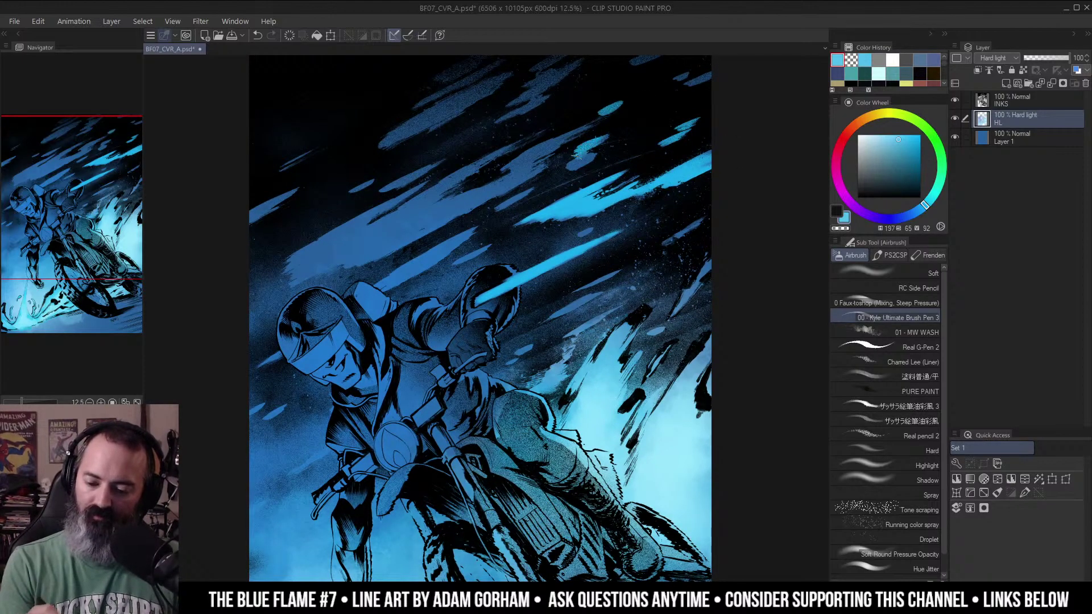
# Paint the large streaks above the rider's head and the smaller ones towards the top of the cover bright cyan.
pyautogui.moveTo(460, 168)
pyautogui.mouseDown()
pyautogui.moveTo(517, 164)
pyautogui.moveTo(450, 185)
pyautogui.moveTo(458, 196)
pyautogui.moveTo(398, 228)
pyautogui.moveTo(489, 216)
pyautogui.moveTo(449, 222)
pyautogui.moveTo(523, 182)
pyautogui.moveTo(482, 213)
pyautogui.moveTo(529, 197)
pyautogui.moveTo(617, 134)
pyautogui.moveTo(586, 159)
pyautogui.moveTo(660, 146)
pyautogui.mouseUp()
pyautogui.moveTo(422, 185); pyautogui.dragTo(370, 219)
pyautogui.moveTo(445, 190); pyautogui.dragTo(434, 212)
pyautogui.moveTo(434, 158); pyautogui.dragTo(418, 170)
pyautogui.moveTo(579, 113)
pyautogui.mouseDown()
pyautogui.moveTo(499, 187)
pyautogui.moveTo(449, 213)
pyautogui.moveTo(529, 173)
pyautogui.moveTo(450, 196)
pyautogui.moveTo(586, 179)
pyautogui.moveTo(592, 162)
pyautogui.mouseUp()
pyautogui.keyDown('alt'); pyautogui.click(598, 217); pyautogui.keyUp('alt')
pyautogui.keyDown('ctrl'); pyautogui.click(635, 224); pyautogui.keyUp('ctrl')
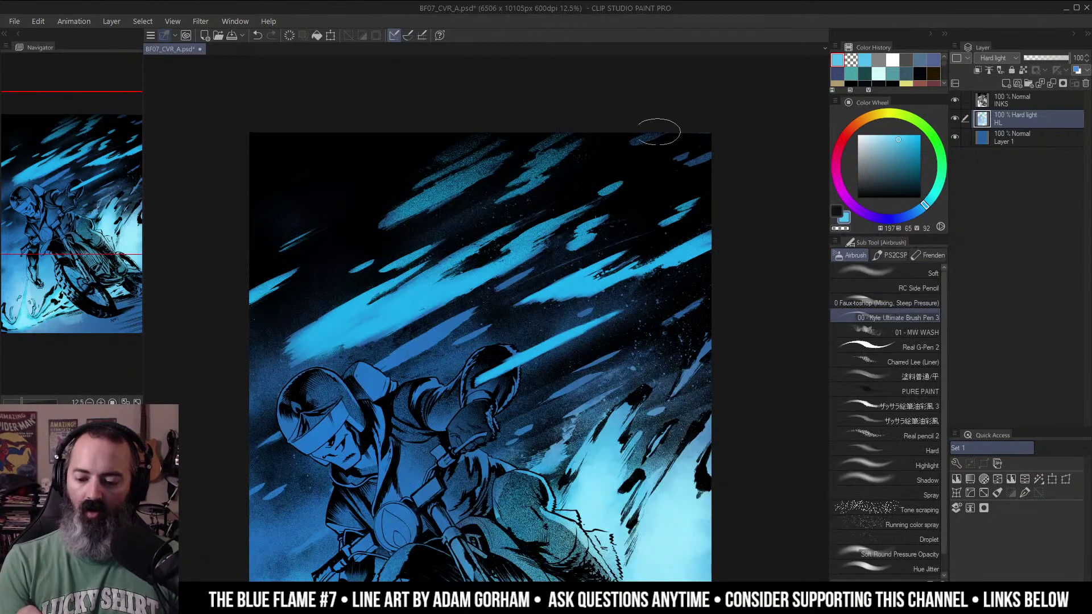
# Paint the streaks just above the rider's shoulder and raised arm bright cyan.
pyautogui.keyDown('alt'); pyautogui.click(635, 221); pyautogui.keyUp('alt')
pyautogui.moveTo(659, 289); pyautogui.dragTo(673, 240)
pyautogui.keyDown('ctrl'); pyautogui.click(621, 254); pyautogui.keyUp('ctrl')
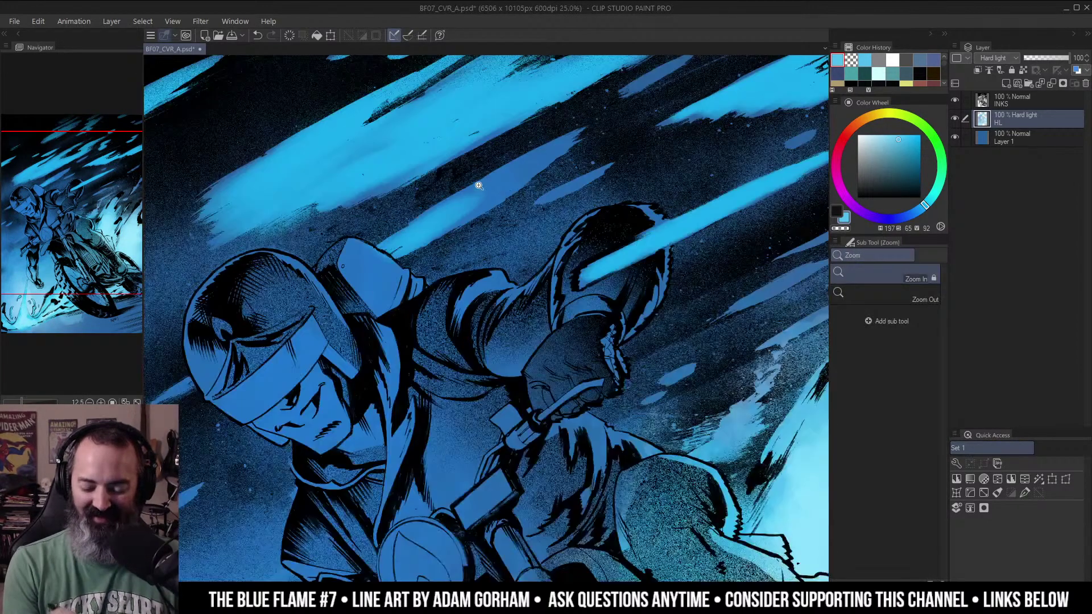
pyautogui.keyDown('ctrl'); pyautogui.click(453, 216); pyautogui.keyUp('ctrl')
pyautogui.moveTo(386, 245)
pyautogui.mouseDown()
pyautogui.moveTo(586, 132)
pyautogui.moveTo(535, 224)
pyautogui.moveTo(623, 162)
pyautogui.mouseUp()
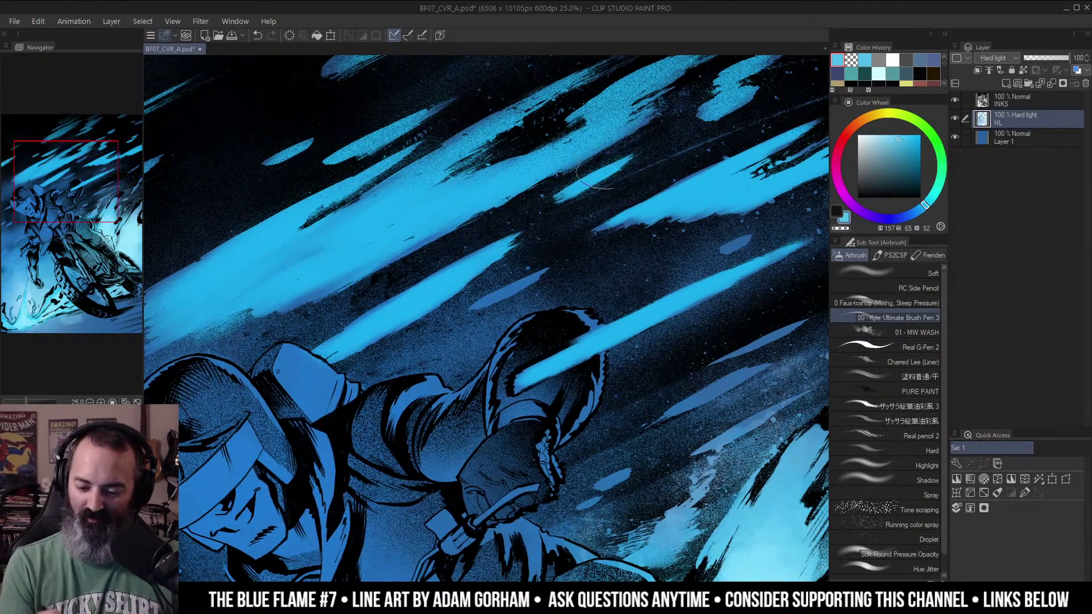
pyautogui.moveTo(470, 305); pyautogui.dragTo(537, 275)
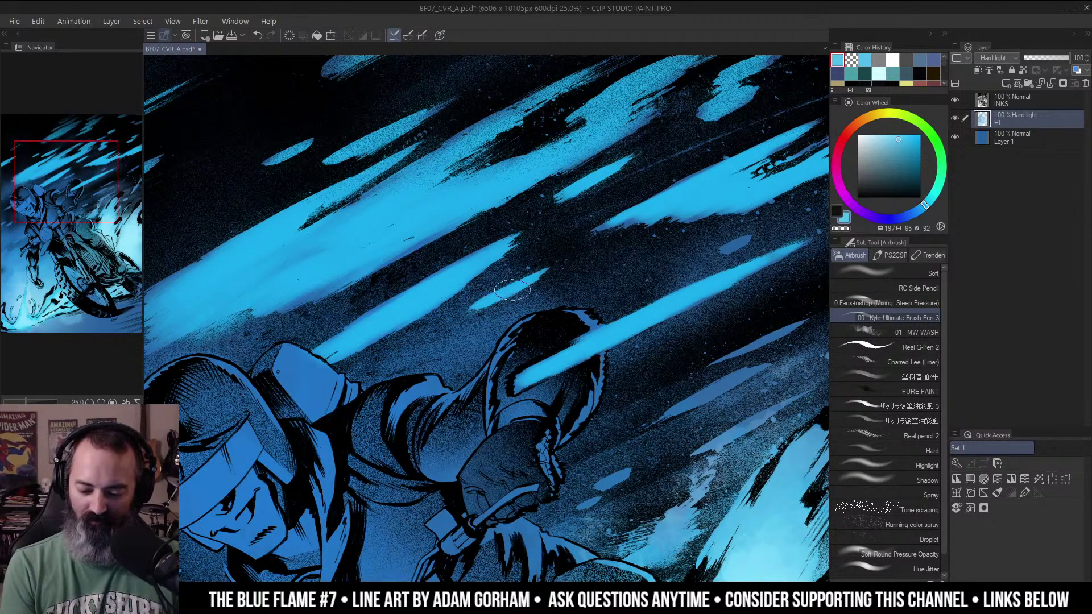
pyautogui.moveTo(722, 251); pyautogui.dragTo(746, 239)
# Paint the remaining small streaks between the raised glove and the flames bright cyan.
pyautogui.keyDown('alt'); pyautogui.click(680, 277); pyautogui.keyUp('alt')
pyautogui.keyDown('alt'); pyautogui.click(684, 276); pyautogui.keyUp('alt')
pyautogui.moveTo(709, 299); pyautogui.dragTo(633, 230)
pyautogui.keyDown('ctrl'); pyautogui.click(668, 258); pyautogui.keyUp('ctrl')
pyautogui.moveTo(587, 261); pyautogui.dragTo(619, 250)
pyautogui.moveTo(554, 297); pyautogui.dragTo(532, 314)
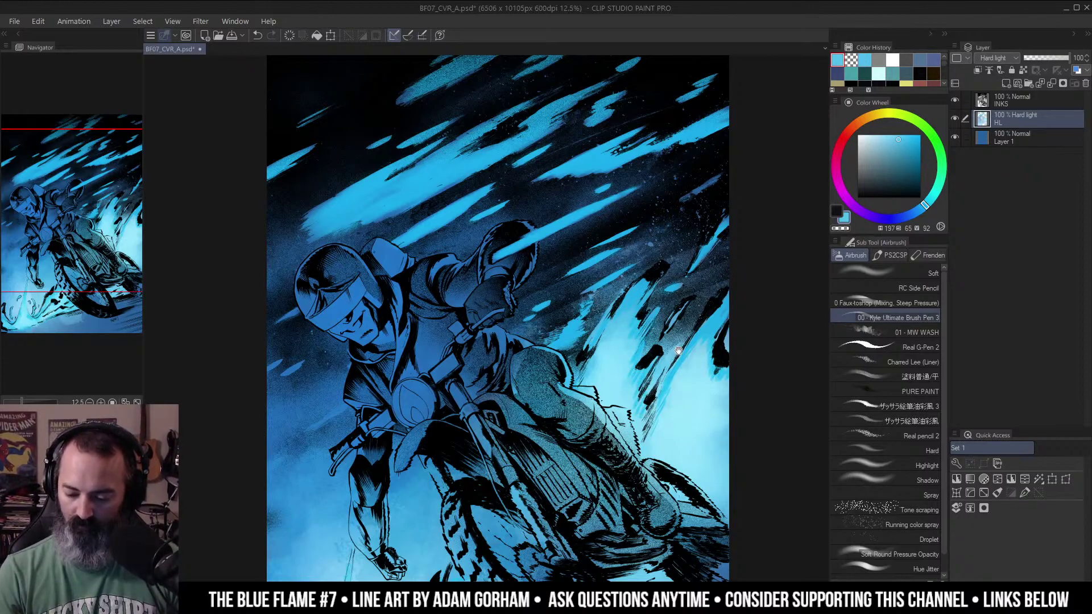
# Brush cyan into the flame tips behind the rider and soften the strokes with the Blending Brush.
pyautogui.moveTo(671, 354); pyautogui.dragTo(694, 268)
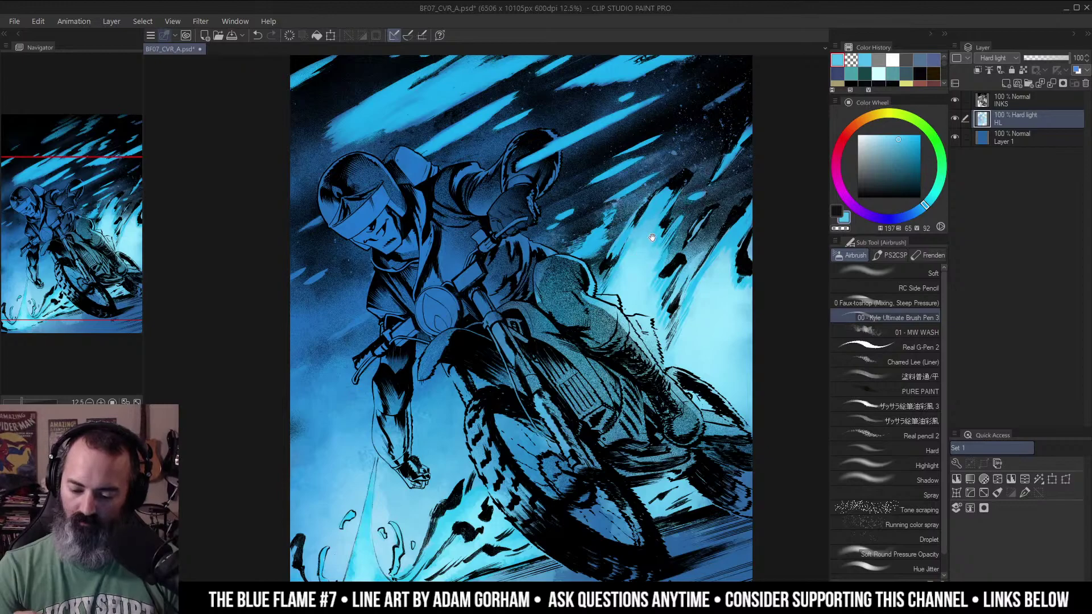
pyautogui.scroll(2, 652, 236)
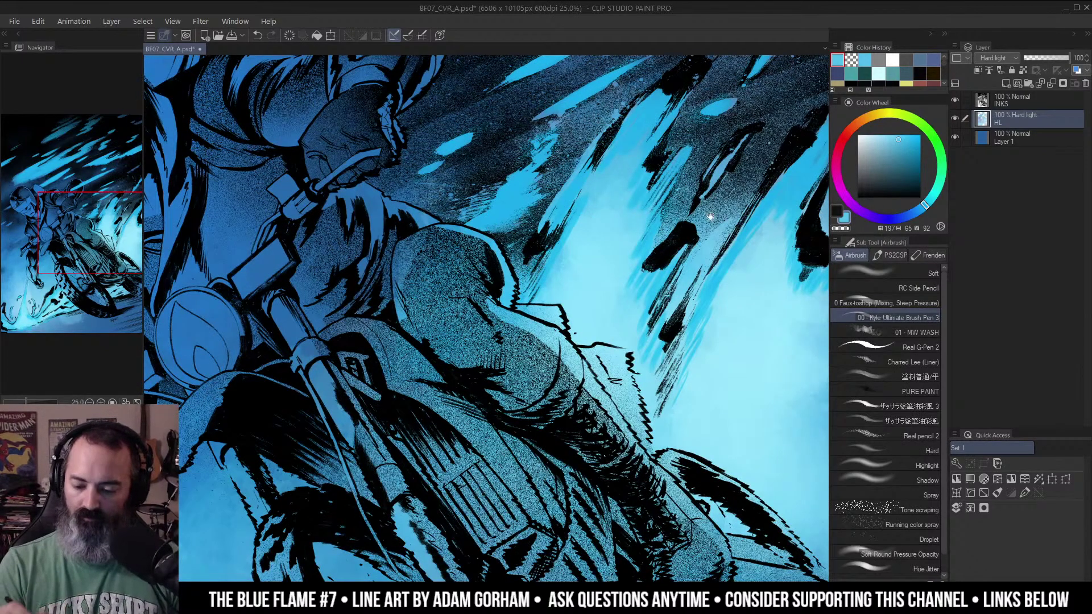
pyautogui.moveTo(504, 215); pyautogui.dragTo(455, 227)
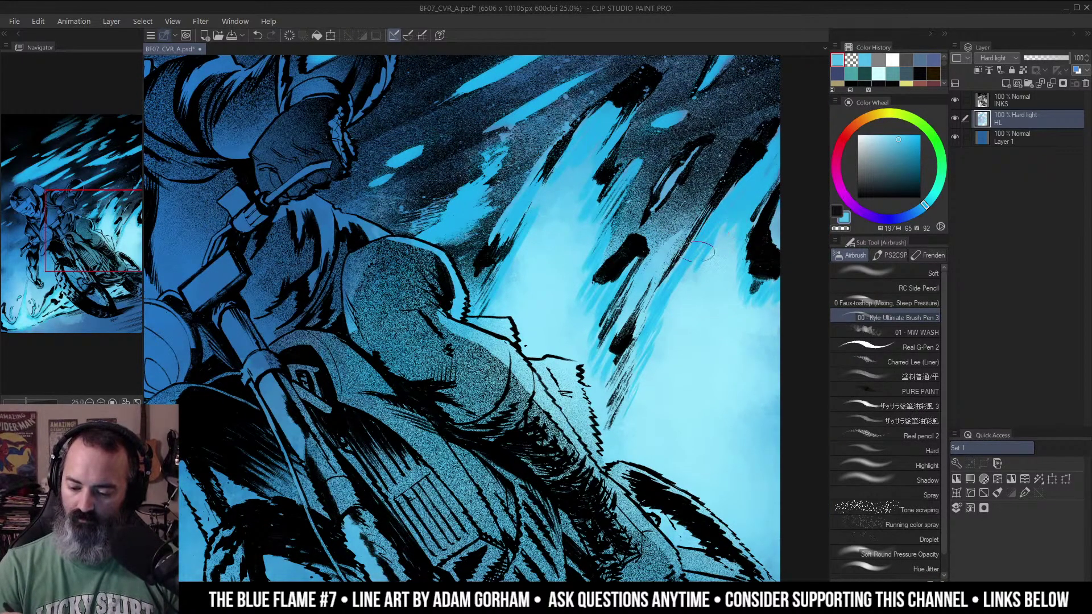
pyautogui.press('j')
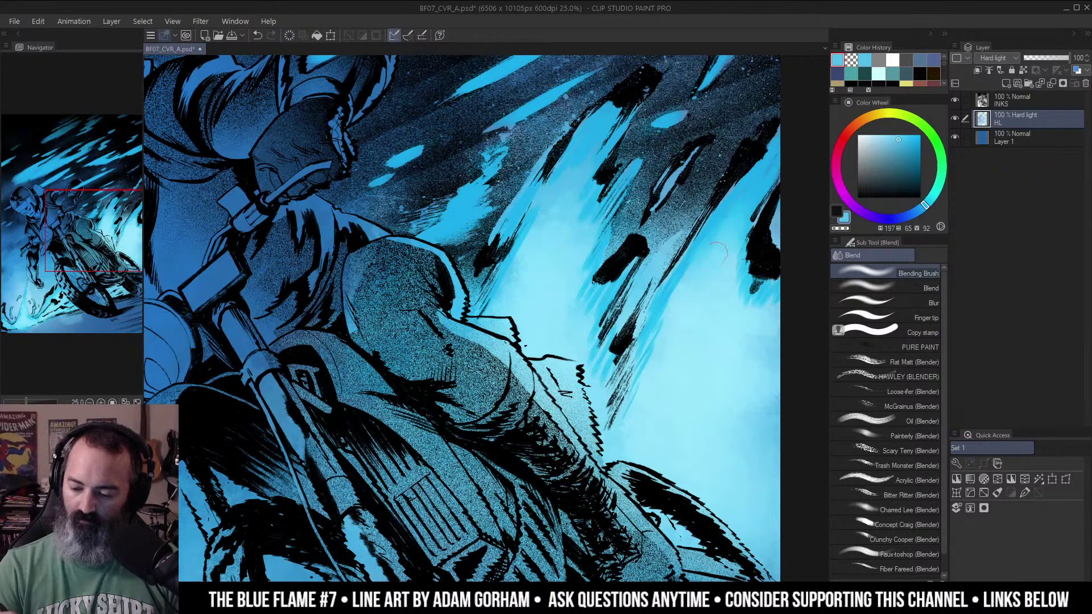
pyautogui.moveTo(746, 216); pyautogui.dragTo(653, 217)
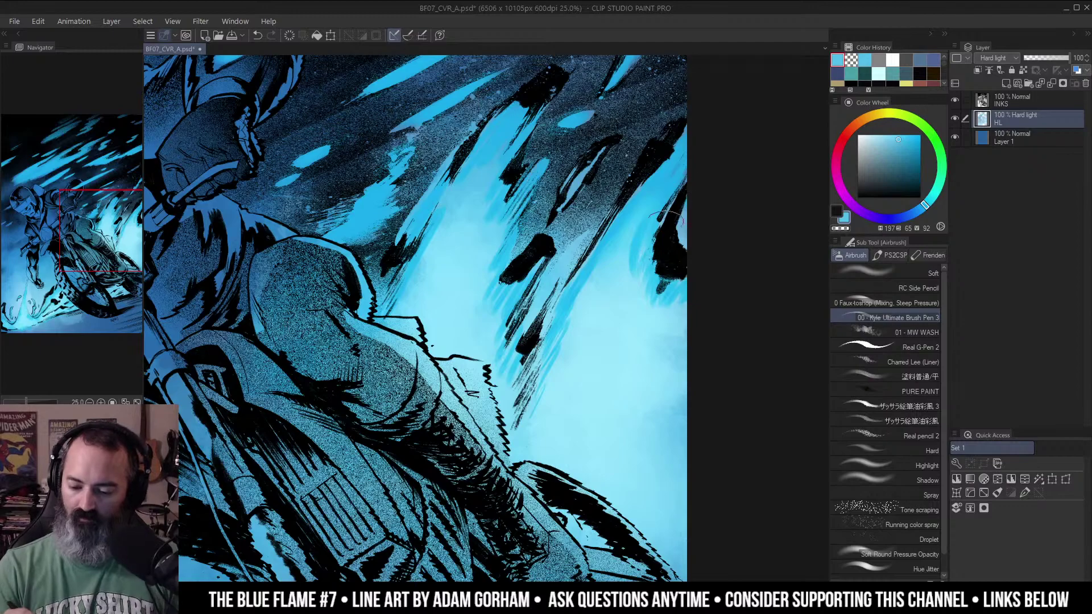
pyautogui.moveTo(625, 278); pyautogui.dragTo(646, 225)
pyautogui.moveTo(641, 299); pyautogui.dragTo(673, 302)
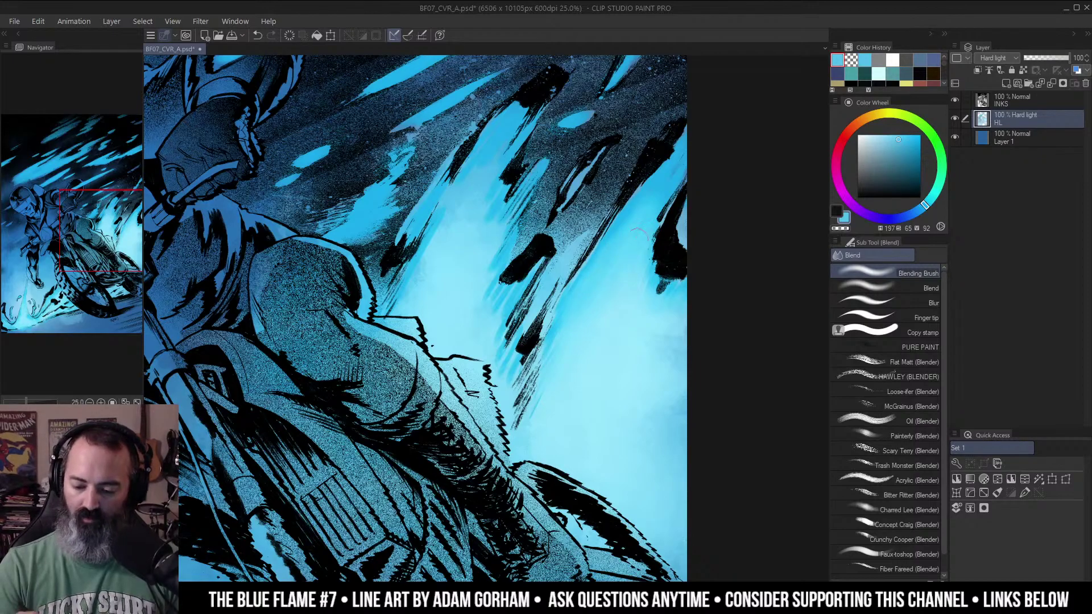
# Undo the last stroke and blend the cyan of the central flame down into its lighter core.
pyautogui.press('b')
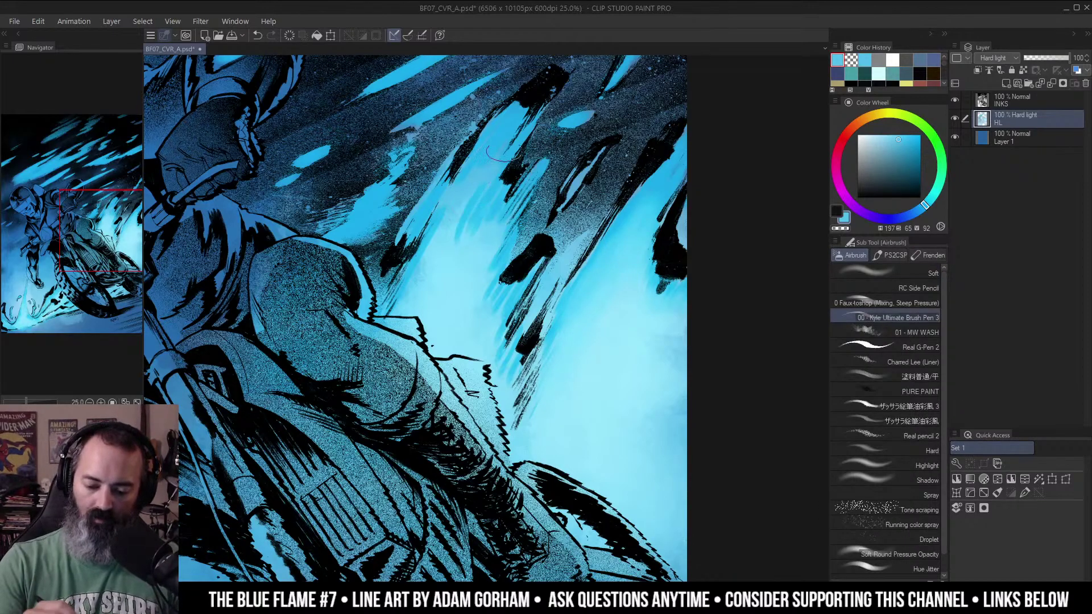
pyautogui.hotkey('ctrl', 'z')
pyautogui.press('j')
pyautogui.moveTo(456, 221)
pyautogui.mouseDown()
pyautogui.moveTo(469, 176)
pyautogui.moveTo(446, 213)
pyautogui.moveTo(471, 165)
pyautogui.moveTo(468, 229)
pyautogui.moveTo(501, 192)
pyautogui.moveTo(481, 308)
pyautogui.moveTo(497, 305)
pyautogui.moveTo(509, 375)
pyautogui.mouseUp()
pyautogui.hotkey('ctrl', 'space')
pyautogui.keyDown('ctrl'); pyautogui.keyDown('alt'); pyautogui.click(632, 318); pyautogui.keyUp('alt'); pyautogui.keyUp('ctrl')
pyautogui.keyDown('ctrl'); pyautogui.keyDown('alt'); pyautogui.click(637, 319); pyautogui.keyUp('alt'); pyautogui.keyUp('ctrl')
pyautogui.keyDown('ctrl'); pyautogui.keyDown('alt'); pyautogui.click(649, 319); pyautogui.keyUp('alt'); pyautogui.keyUp('ctrl')
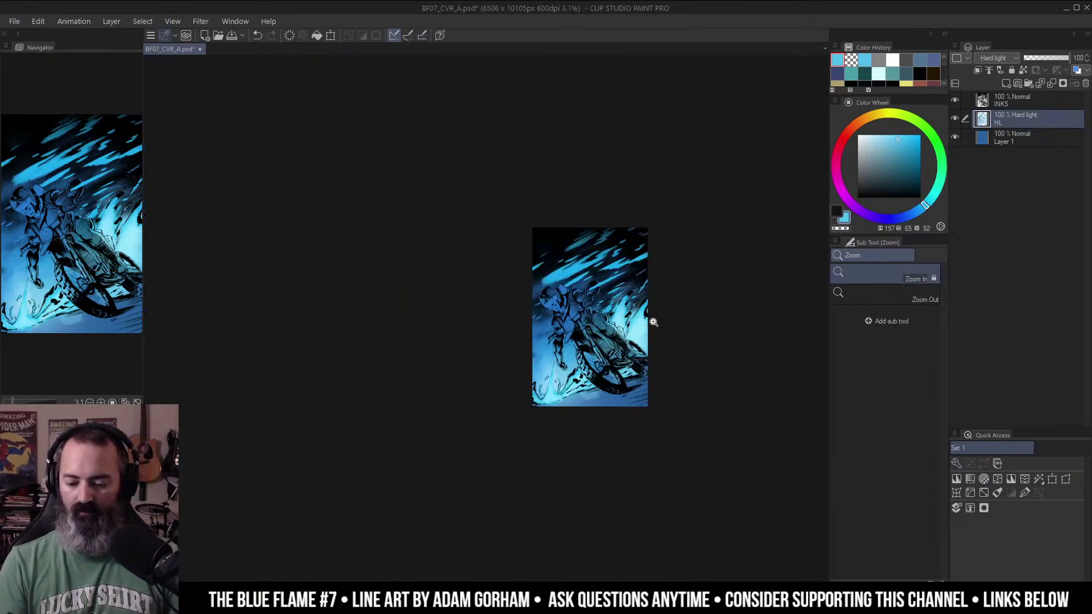
# Lasso the flame area behind the rider, from the rear wheel along the leg to the cover's edge.
pyautogui.scroll(4, 648, 339)
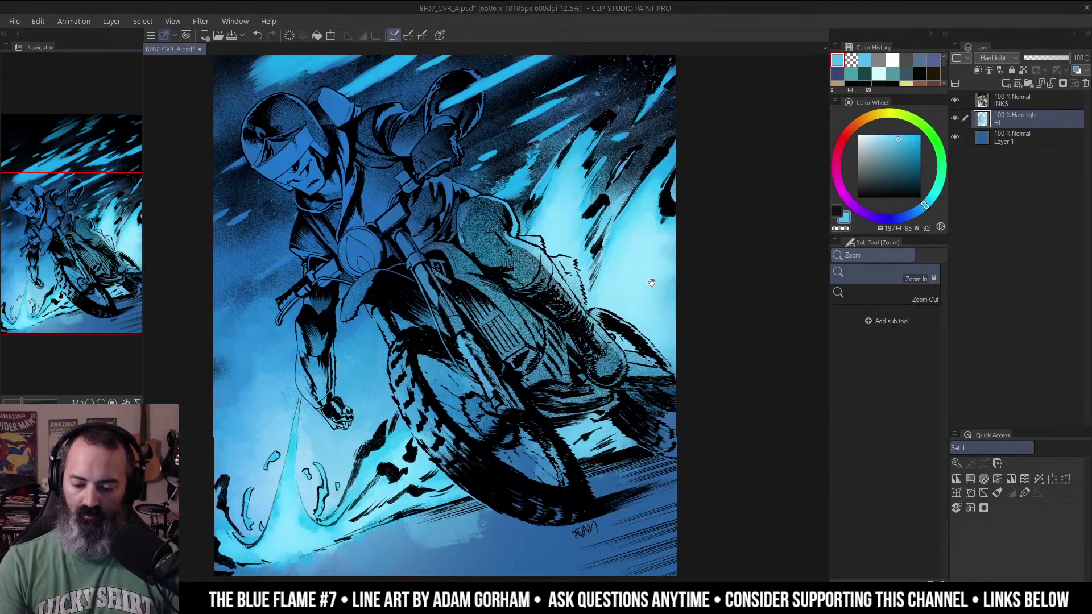
pyautogui.scroll(-2, 660, 267)
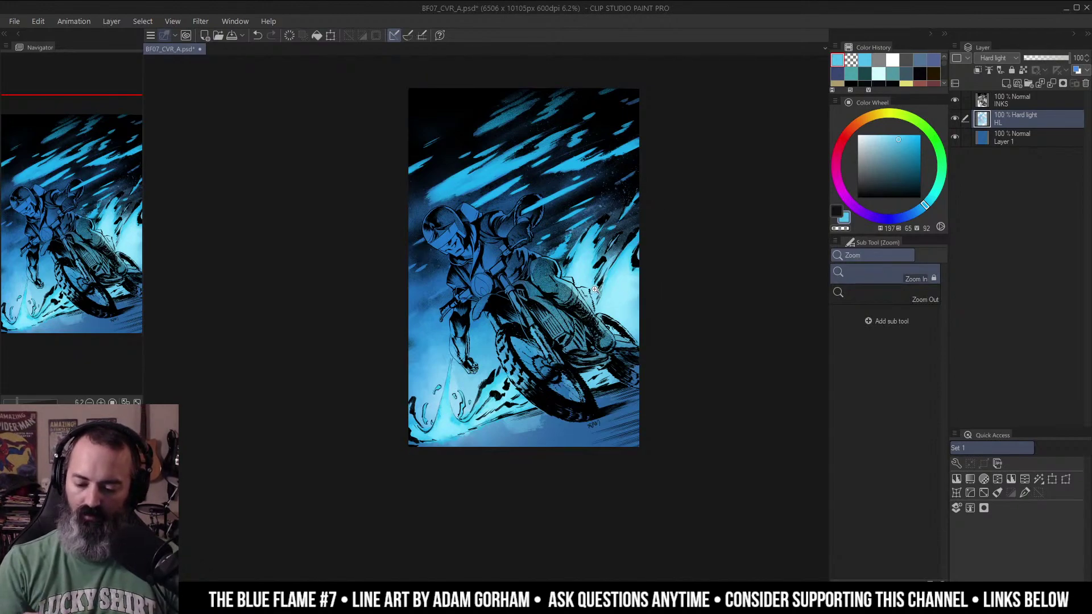
pyautogui.scroll(2, 596, 287)
pyautogui.press('m')
pyautogui.moveTo(693, 362)
pyautogui.mouseDown()
pyautogui.moveTo(634, 319)
pyautogui.moveTo(612, 320)
pyautogui.mouseUp()
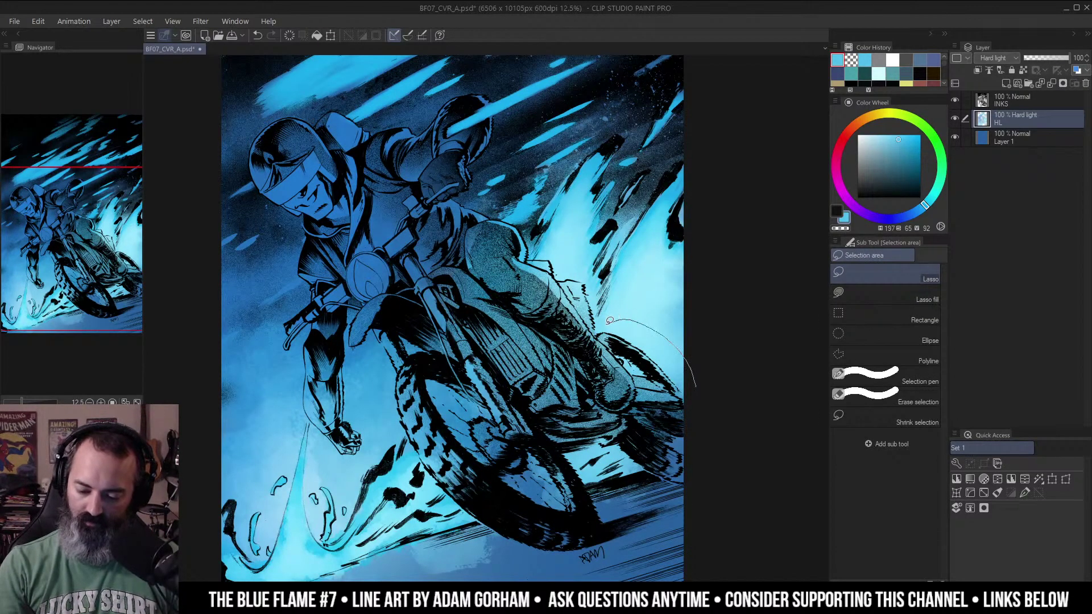
pyautogui.moveTo(545, 250)
pyautogui.mouseDown()
pyautogui.moveTo(599, 143)
pyautogui.moveTo(749, 135)
pyautogui.mouseUp()
pyautogui.moveTo(577, 194); pyautogui.dragTo(631, 250)
# Extend the lasso selection along the rider's back towards the glove to include the nearby streaks.
pyautogui.hotkey('ctrl', 'space')
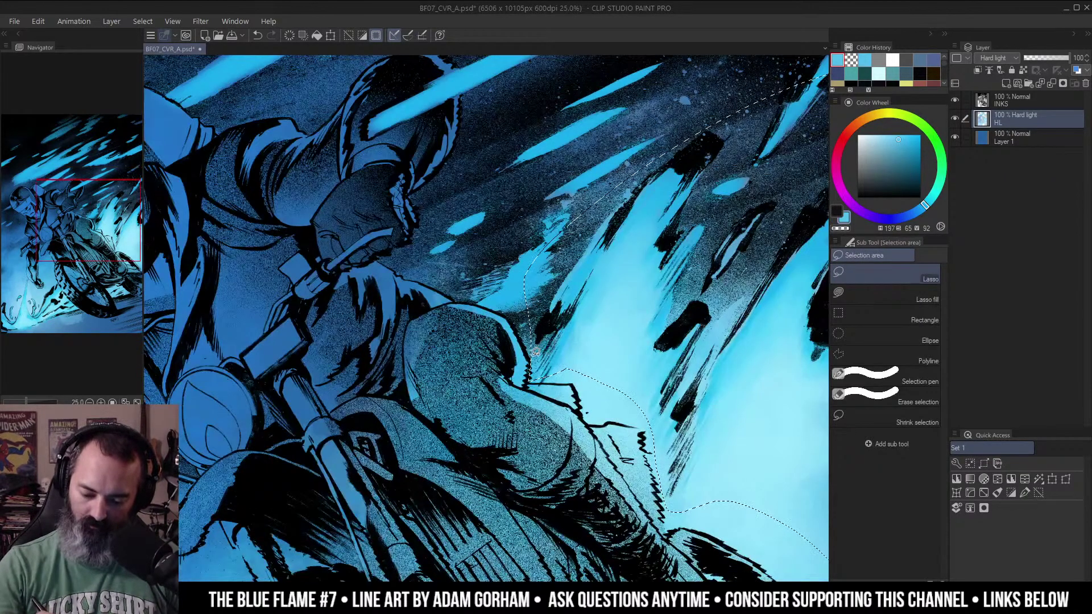
pyautogui.moveTo(491, 262)
pyautogui.mouseDown()
pyautogui.moveTo(795, 88)
pyautogui.moveTo(772, 284)
pyautogui.moveTo(734, 273)
pyautogui.mouseUp()
pyautogui.moveTo(420, 287)
pyautogui.mouseDown()
pyautogui.moveTo(391, 270)
pyautogui.moveTo(631, 248)
pyautogui.mouseUp()
pyautogui.moveTo(692, 211); pyautogui.dragTo(663, 253)
pyautogui.moveTo(648, 136); pyautogui.dragTo(657, 260)
pyautogui.keyDown('alt'); pyautogui.click(658, 261); pyautogui.keyUp('alt')
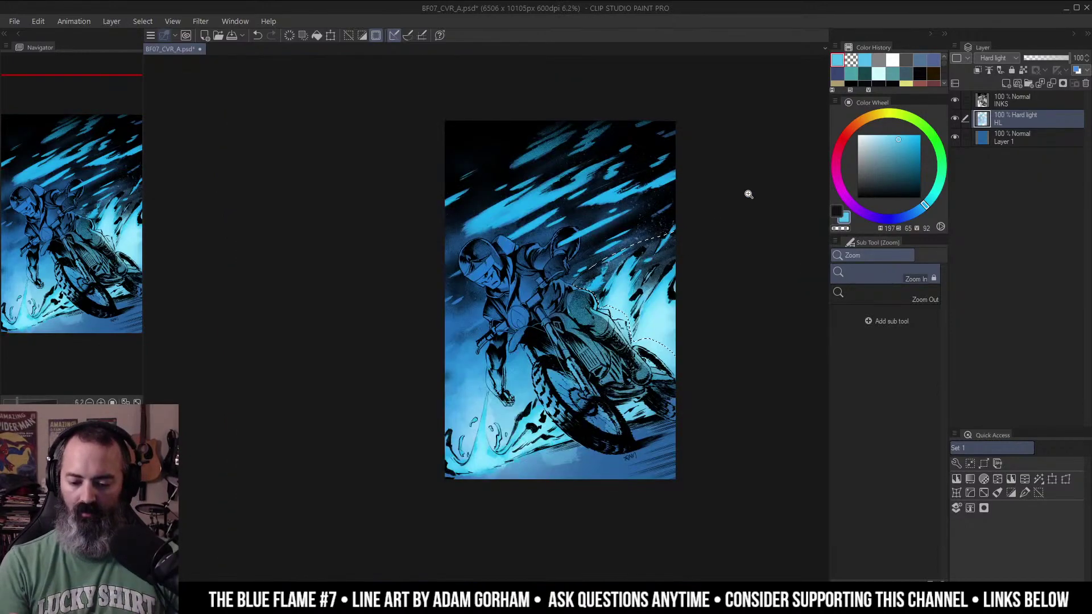
# Extend the flame selection up to the raised arm and over the speckled background above the flames.
pyautogui.click(656, 242)
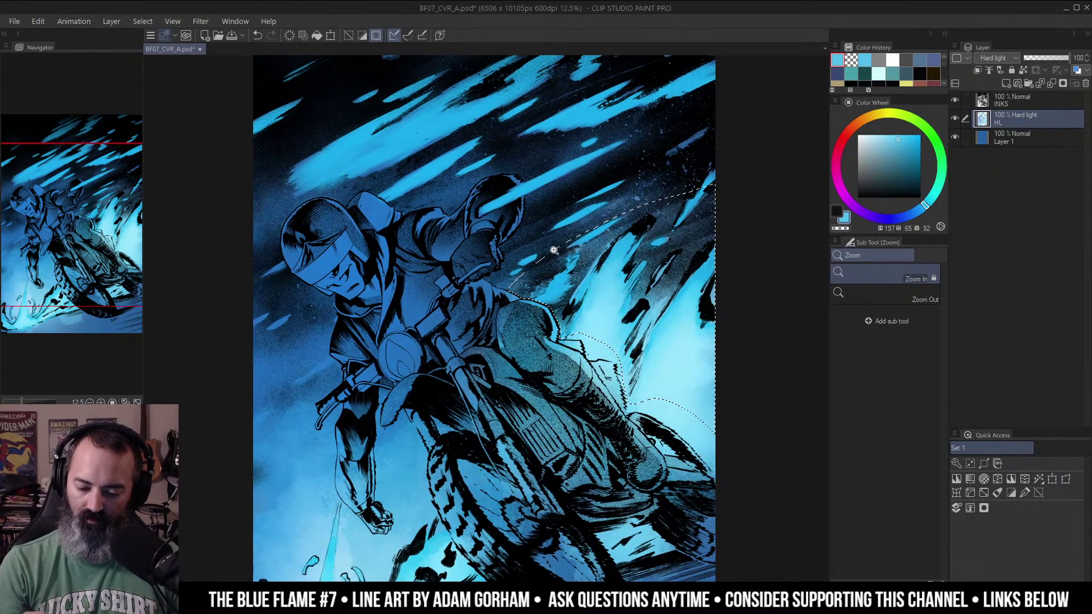
pyautogui.click(562, 249)
pyautogui.moveTo(480, 306)
pyautogui.mouseDown()
pyautogui.moveTo(443, 288)
pyautogui.moveTo(481, 252)
pyautogui.moveTo(471, 224)
pyautogui.moveTo(523, 177)
pyautogui.moveTo(622, 137)
pyautogui.moveTo(799, 102)
pyautogui.moveTo(720, 249)
pyautogui.mouseUp()
pyautogui.moveTo(761, 179); pyautogui.dragTo(605, 268)
pyautogui.moveTo(368, 275)
pyautogui.mouseDown()
pyautogui.moveTo(512, 139)
pyautogui.moveTo(690, 275)
pyautogui.moveTo(626, 301)
pyautogui.mouseUp()
pyautogui.keyDown('alt'); pyautogui.click(540, 331); pyautogui.keyUp('alt')
pyautogui.keyDown('alt'); pyautogui.click(553, 324); pyautogui.keyUp('alt')
pyautogui.moveTo(649, 369); pyautogui.dragTo(676, 336)
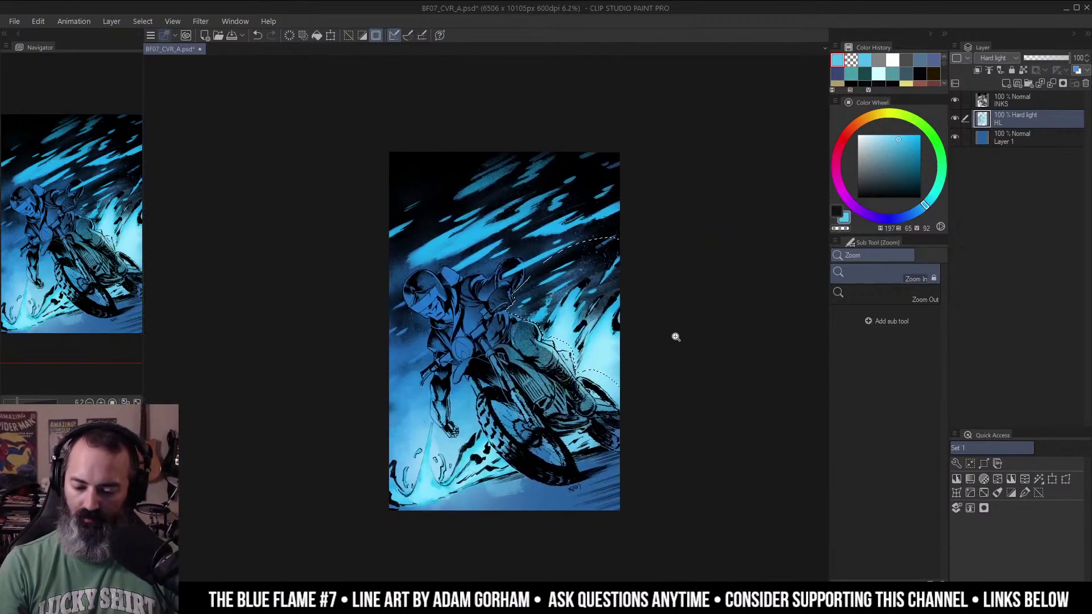
# Add the lower-left flame burst below the fist, up to the front wheel, to the lasso selection.
pyautogui.moveTo(557, 420); pyautogui.dragTo(677, 275)
pyautogui.click(671, 279)
pyautogui.press('m')
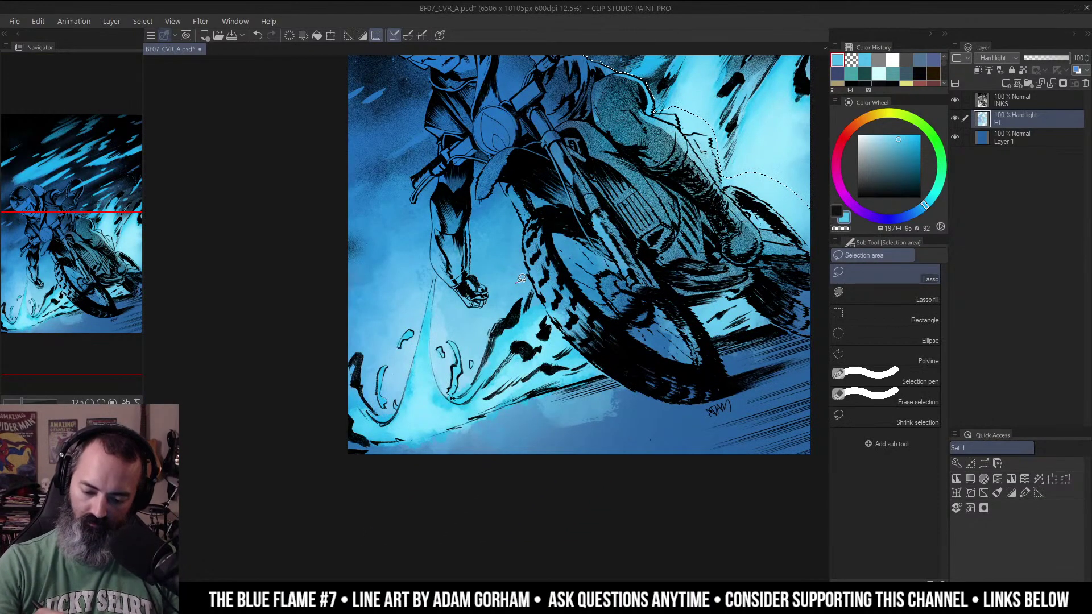
pyautogui.moveTo(537, 288)
pyautogui.mouseDown()
pyautogui.moveTo(604, 372)
pyautogui.moveTo(525, 394)
pyautogui.moveTo(395, 473)
pyautogui.moveTo(344, 292)
pyautogui.moveTo(437, 267)
pyautogui.moveTo(449, 317)
pyautogui.mouseUp()
pyautogui.moveTo(503, 281)
pyautogui.mouseDown()
pyautogui.moveTo(617, 380)
pyautogui.moveTo(560, 411)
pyautogui.moveTo(526, 393)
pyautogui.mouseUp()
pyautogui.moveTo(730, 373); pyautogui.dragTo(646, 328)
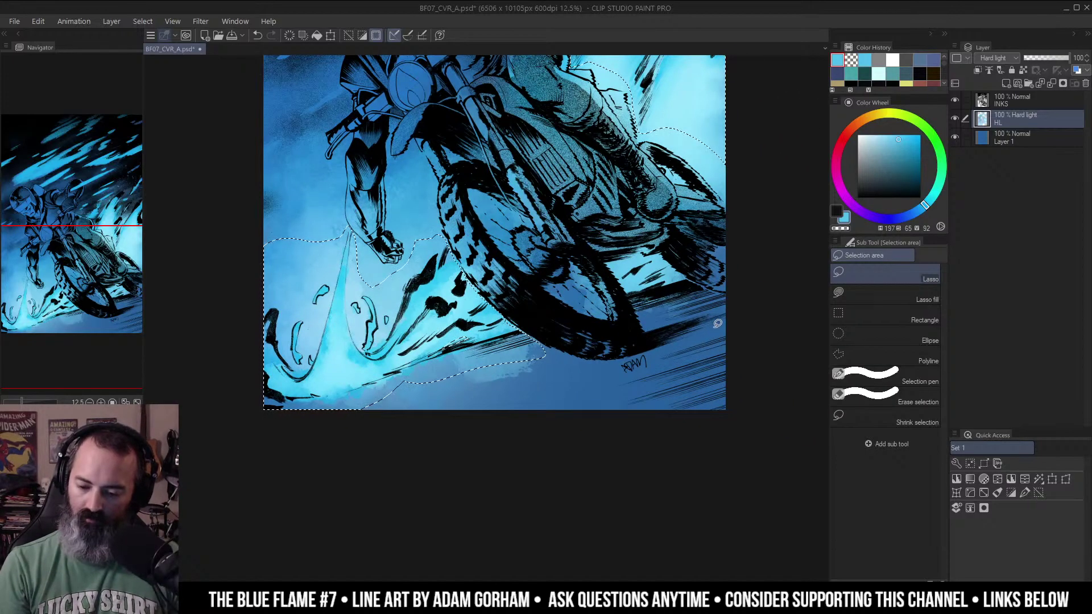
# Extend the selection along the ground beneath the front wheel and hide the selection outline.
pyautogui.keyDown('alt'); pyautogui.click(605, 355); pyautogui.keyUp('alt')
pyautogui.moveTo(489, 386); pyautogui.dragTo(625, 350)
pyautogui.keyDown('ctrl'); pyautogui.click(547, 357); pyautogui.keyUp('ctrl')
pyautogui.keyDown('alt'); pyautogui.click(631, 338); pyautogui.keyUp('alt')
pyautogui.moveTo(706, 278); pyautogui.dragTo(628, 296)
pyautogui.hotkey('ctrl', 'h')
pyautogui.moveTo(672, 215)
pyautogui.mouseDown()
pyautogui.moveTo(657, 270)
pyautogui.moveTo(680, 246)
pyautogui.mouseUp()
# Choose the Soft airbrush and add a new layer above the INKS layer.
pyautogui.press('b')
pyautogui.click(927, 274)
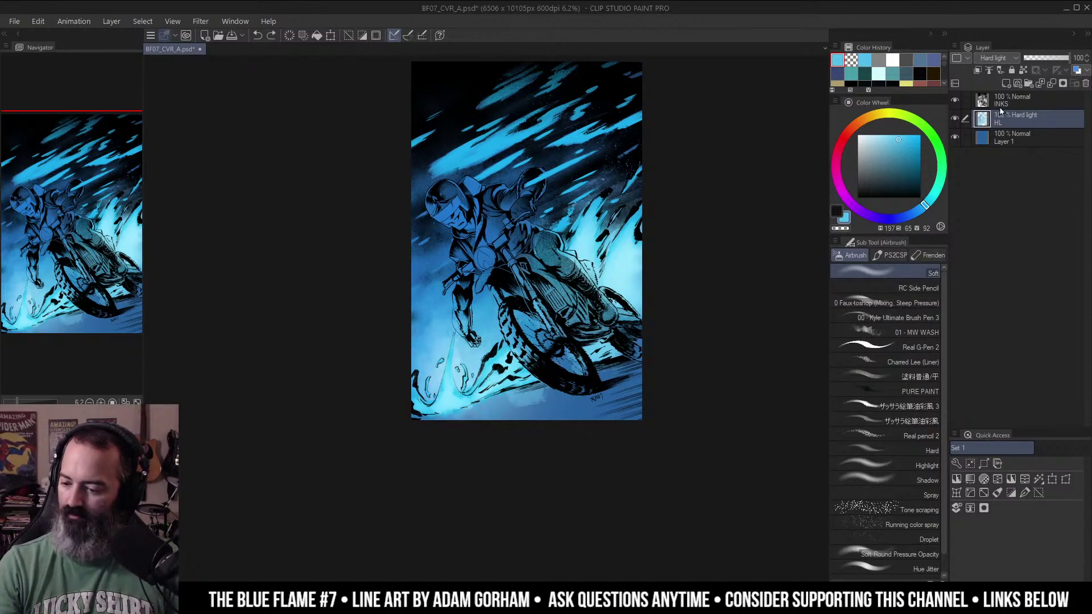
pyautogui.click(1026, 98)
pyautogui.click(1007, 84)
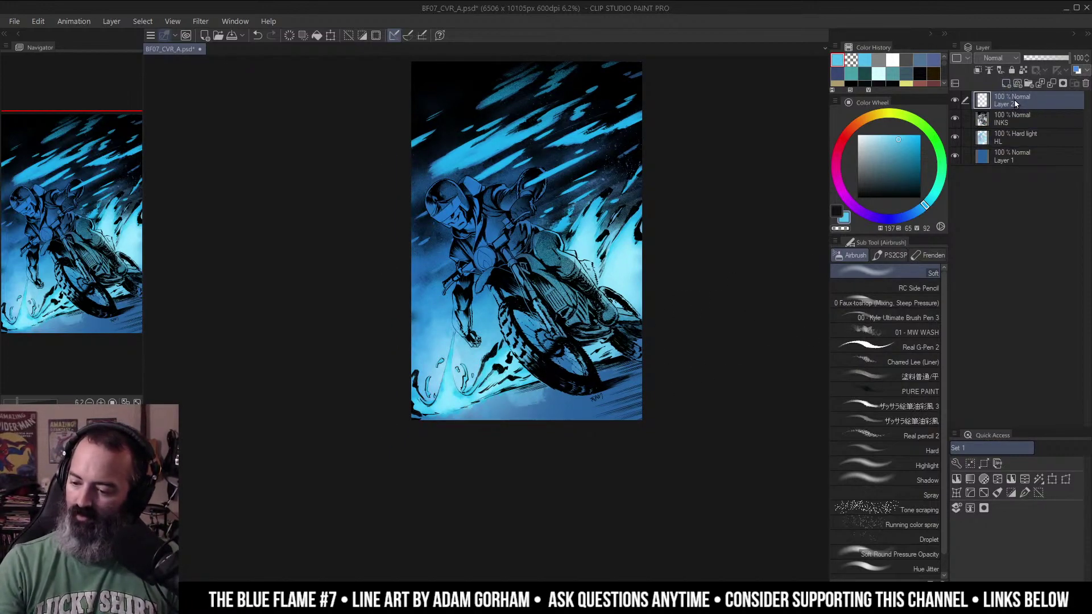
pyautogui.click(976, 71)
pyautogui.moveTo(724, 234)
pyautogui.mouseDown()
pyautogui.moveTo(708, 243)
pyautogui.moveTo(724, 297)
pyautogui.mouseUp()
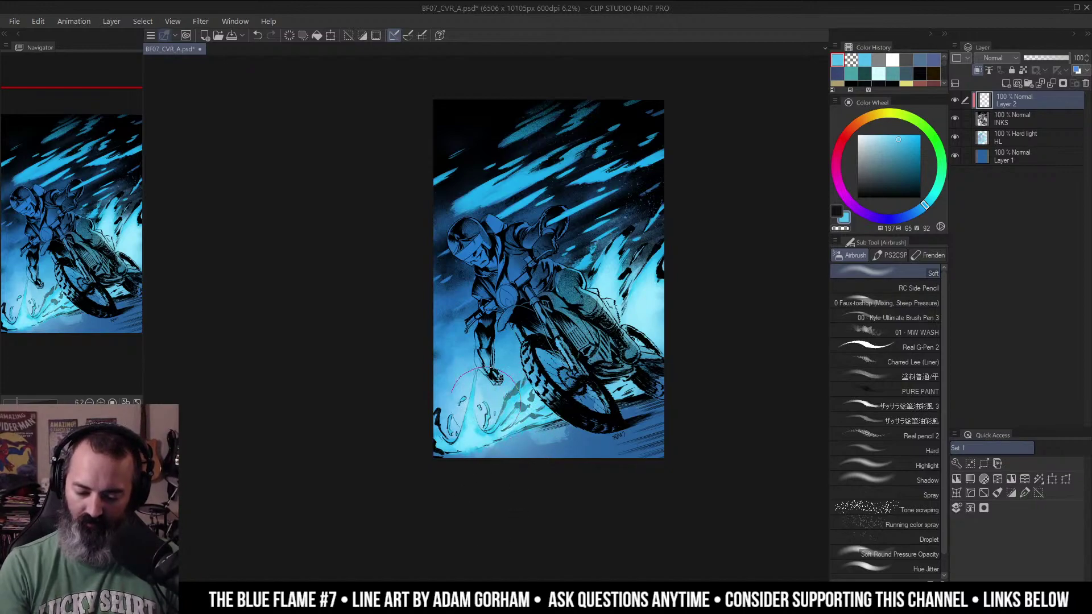
pyautogui.hotkey('ctrl', 'z')
pyautogui.hotkey('ctrl', 'z')
pyautogui.hotkey('ctrl', 'z')
pyautogui.hotkey('ctrl', 'z')
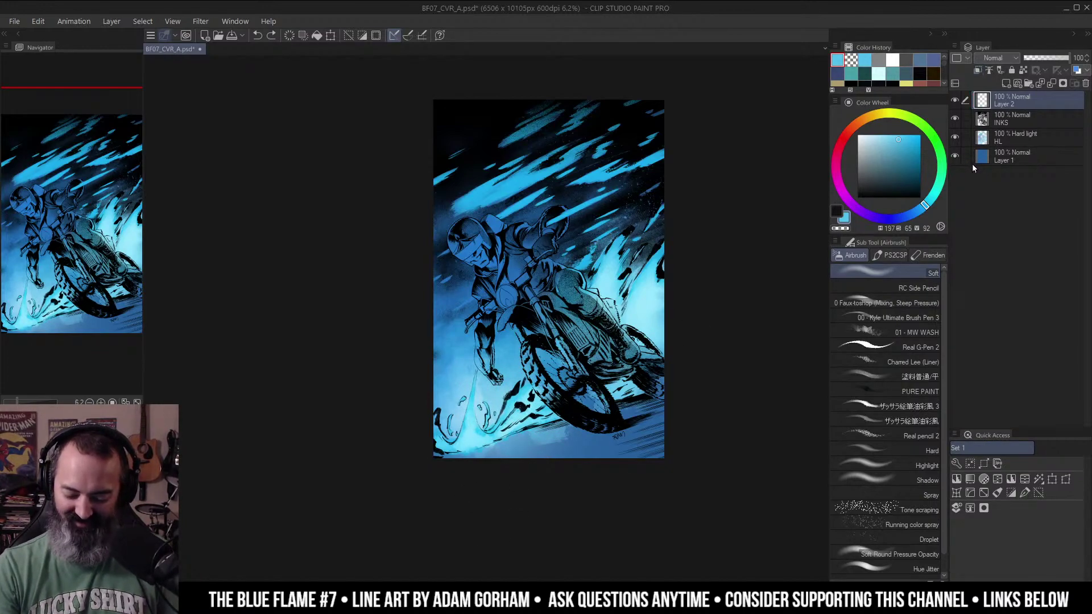
pyautogui.moveTo(527, 400)
pyautogui.mouseDown()
pyautogui.moveTo(502, 417)
pyautogui.moveTo(529, 400)
pyautogui.mouseUp()
pyautogui.hotkey('ctrl', 'z')
pyautogui.hotkey('ctrl', 'z')
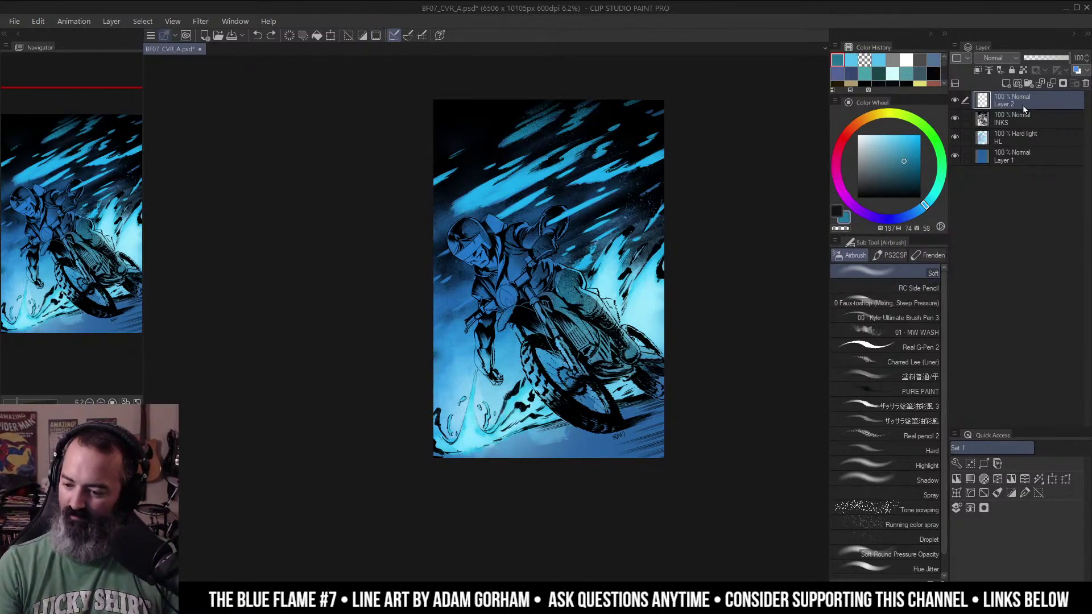
# Airbrush dark teal (197, 74, 58) over the ink shapes of the lower-left burst and right-hand flames on clipped Layer 2.
pyautogui.moveTo(540, 392)
pyautogui.mouseDown()
pyautogui.moveTo(512, 442)
pyautogui.moveTo(488, 392)
pyautogui.moveTo(416, 453)
pyautogui.moveTo(525, 388)
pyautogui.moveTo(538, 413)
pyautogui.moveTo(509, 433)
pyautogui.mouseUp()
pyautogui.moveTo(645, 274)
pyautogui.mouseDown()
pyautogui.moveTo(603, 284)
pyautogui.moveTo(642, 248)
pyautogui.moveTo(667, 255)
pyautogui.moveTo(653, 279)
pyautogui.moveTo(632, 243)
pyautogui.moveTo(590, 289)
pyautogui.moveTo(597, 258)
pyautogui.moveTo(643, 254)
pyautogui.moveTo(660, 297)
pyautogui.mouseUp()
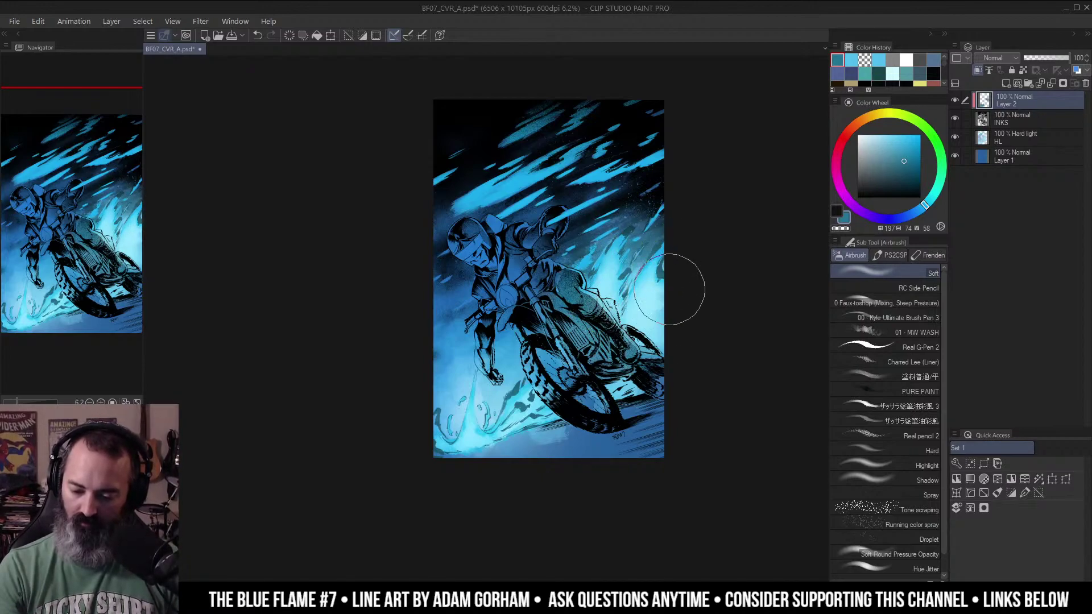
pyautogui.hotkey('ctrl', 'space')
pyautogui.click(653, 274)
pyautogui.keyDown('alt'); pyautogui.click(629, 189); pyautogui.keyUp('alt')
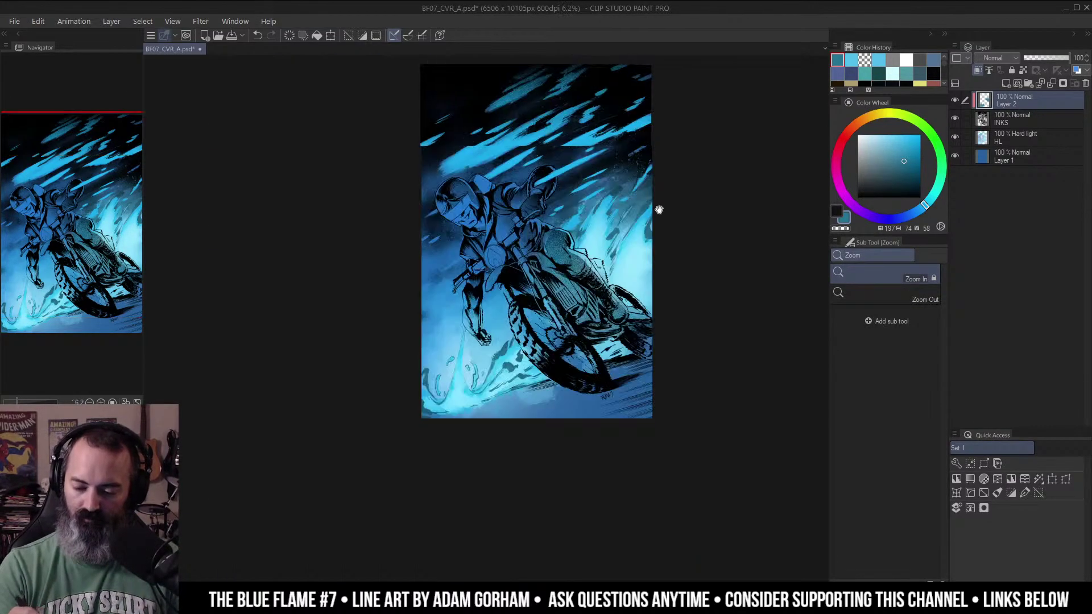
pyautogui.moveTo(660, 202); pyautogui.dragTo(657, 241)
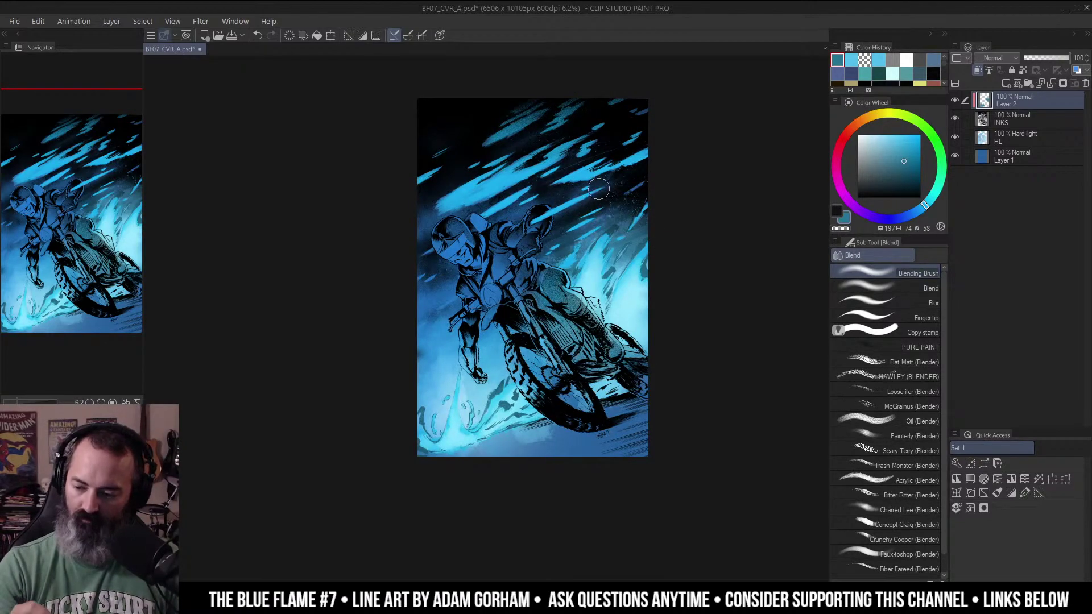
# Erase part of the teal tint above the right-hand flames with the Soft airbrush in transparent colour.
pyautogui.press('b')
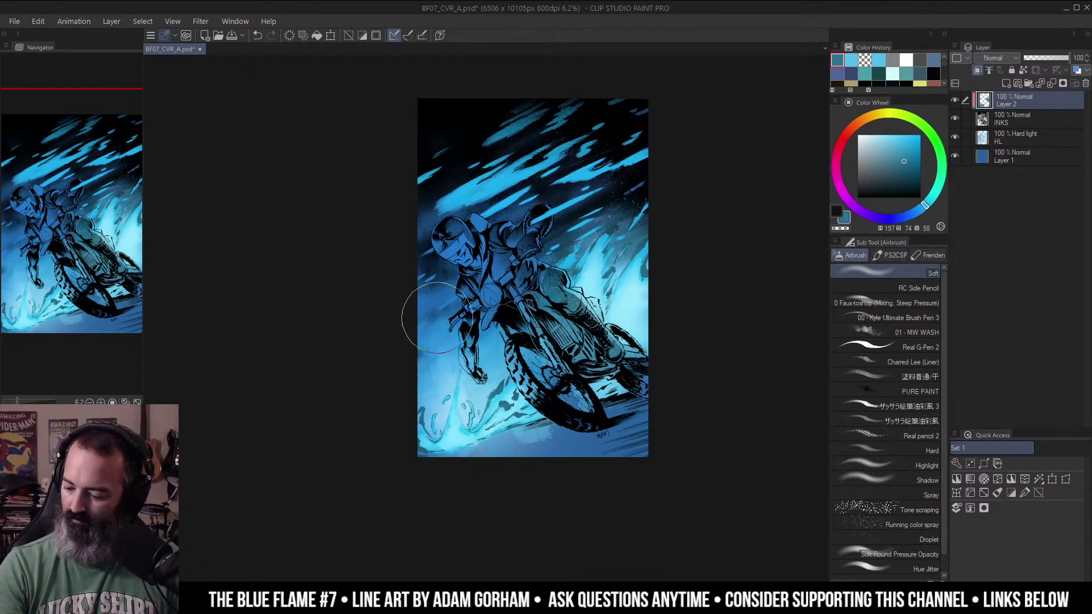
pyautogui.moveTo(585, 228)
pyautogui.mouseDown()
pyautogui.moveTo(627, 174)
pyautogui.moveTo(556, 234)
pyautogui.moveTo(582, 207)
pyautogui.mouseUp()
pyautogui.hotkey('ctrl', 'z')
pyautogui.hotkey('ctrl', 'z')
pyautogui.press('c')
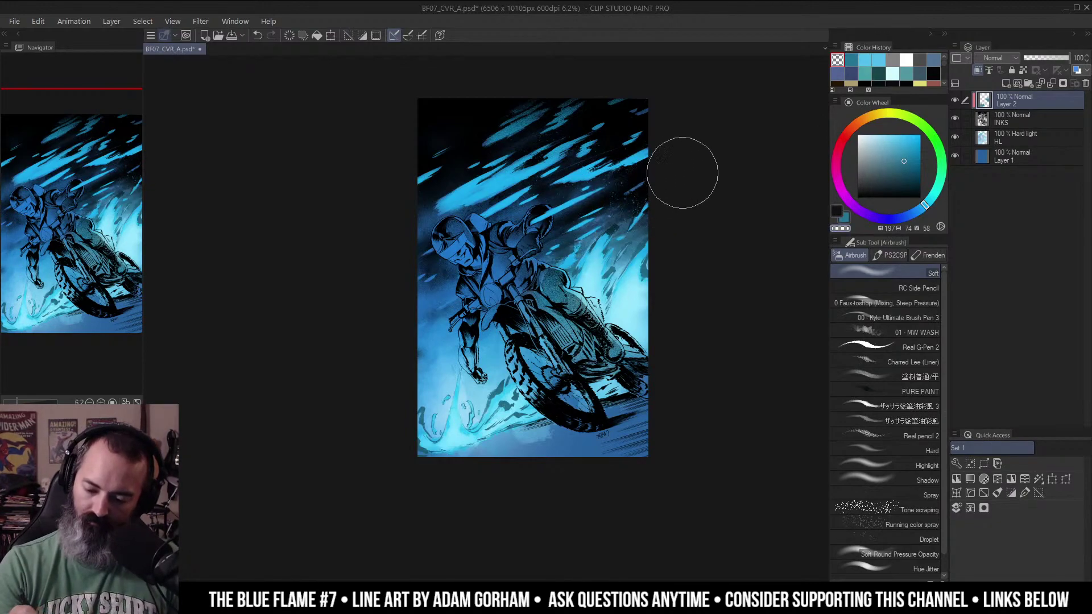
pyautogui.hotkey('ctrl', 'space')
pyautogui.keyDown('alt'); pyautogui.click(649, 216); pyautogui.keyUp('alt')
pyautogui.click(603, 248)
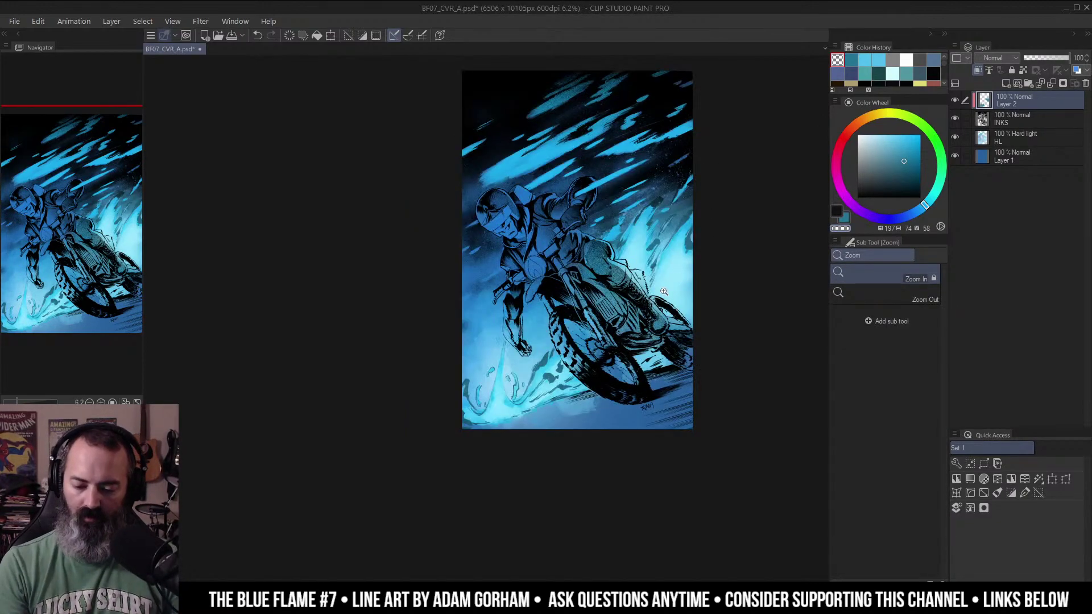
# Sample the bright cyan from the large background streak and set up the 00 - Kyle Ultimate Brush Pen 3 on the HL layer.
pyautogui.click(567, 239)
pyautogui.moveTo(568, 239)
pyautogui.mouseDown()
pyautogui.moveTo(598, 252)
pyautogui.moveTo(600, 306)
pyautogui.mouseUp()
pyautogui.keyDown('alt'); pyautogui.click(572, 172); pyautogui.keyUp('alt')
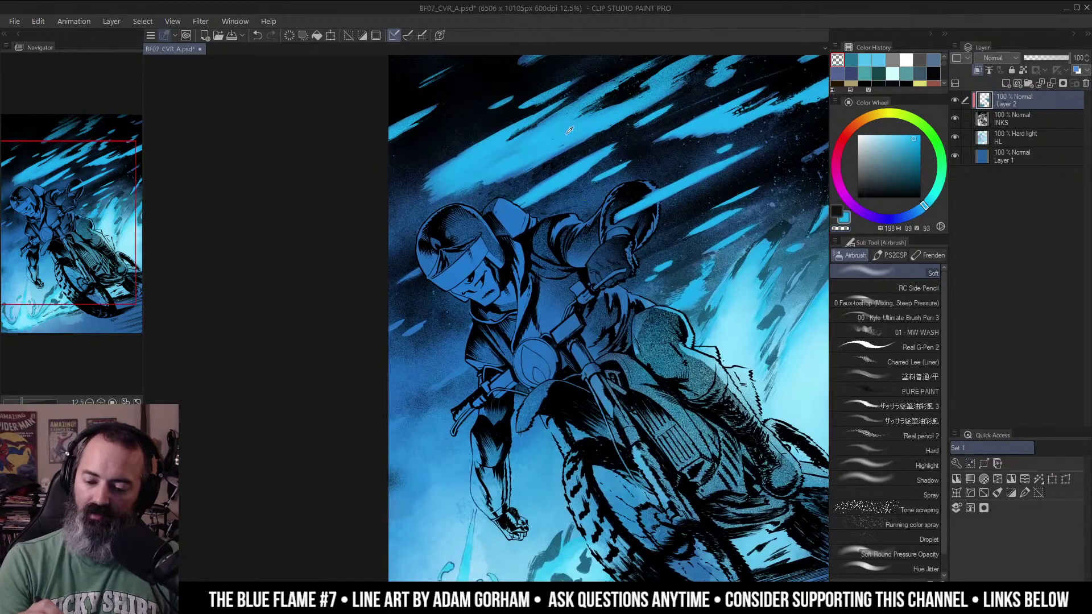
pyautogui.moveTo(560, 175); pyautogui.dragTo(622, 211)
pyautogui.click(982, 139)
pyautogui.moveTo(436, 284); pyautogui.dragTo(524, 232)
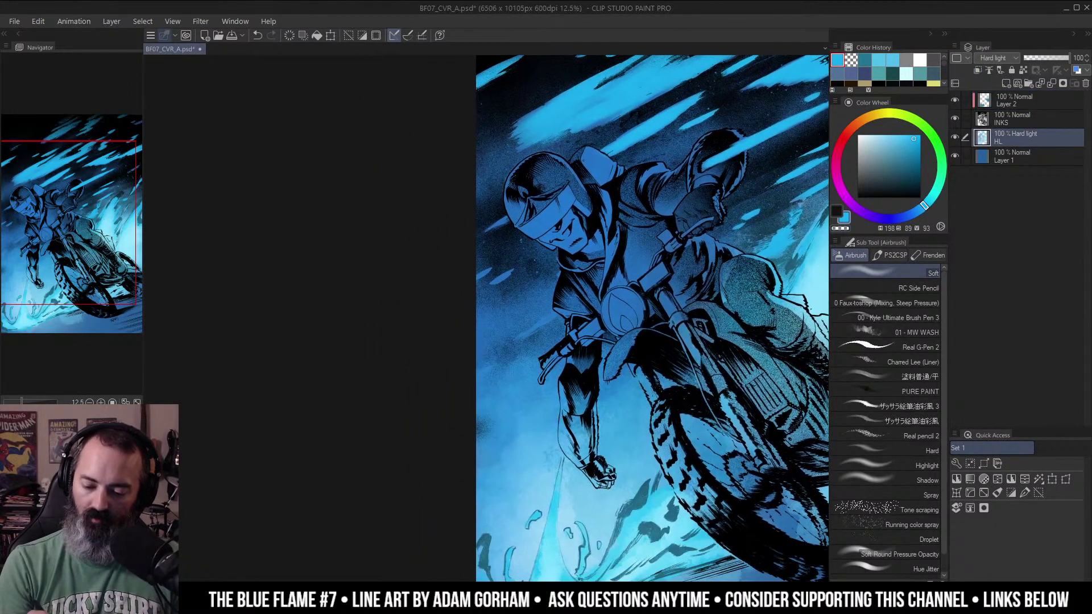
pyautogui.click(523, 232)
pyautogui.press('b')
pyautogui.click(927, 319)
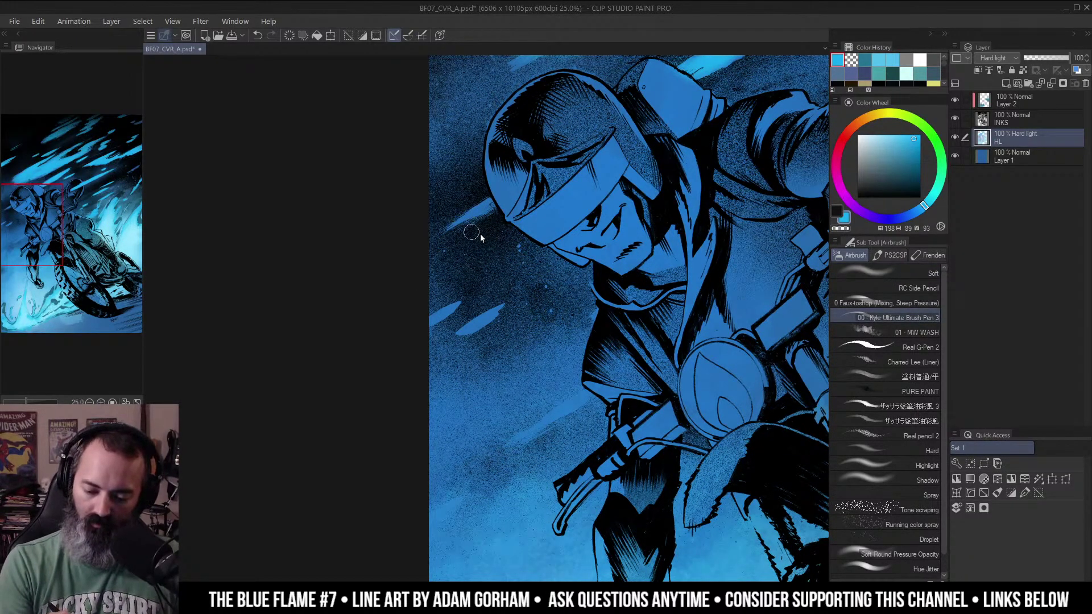
# Clear the selection and brighten the small streaks beside the rider's helmet, chest and lowered arm in cyan.
pyautogui.hotkey('ctrl', 'd')
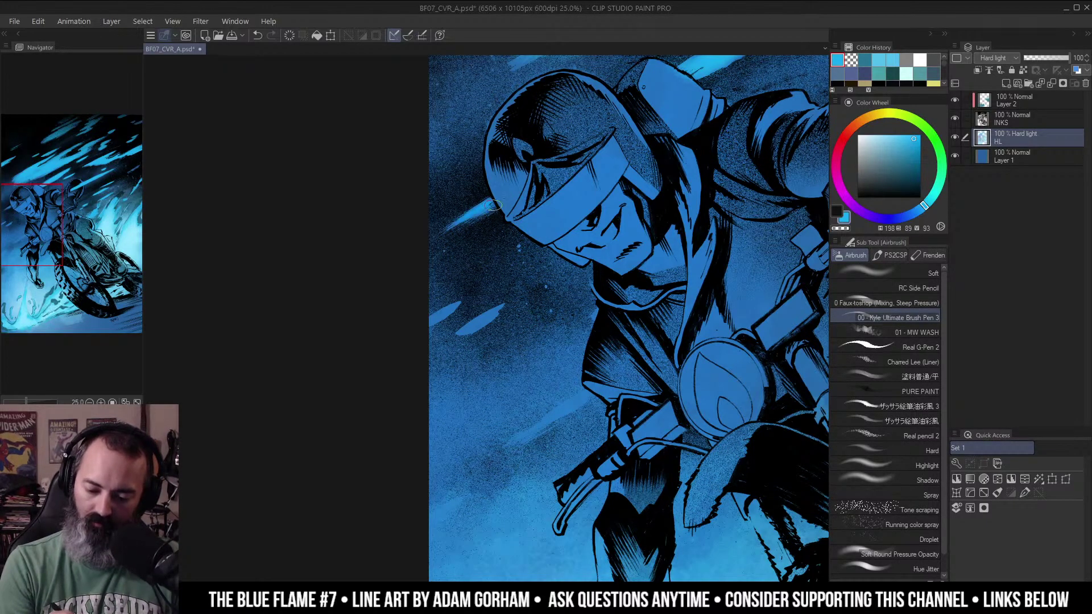
pyautogui.moveTo(493, 308); pyautogui.dragTo(458, 335)
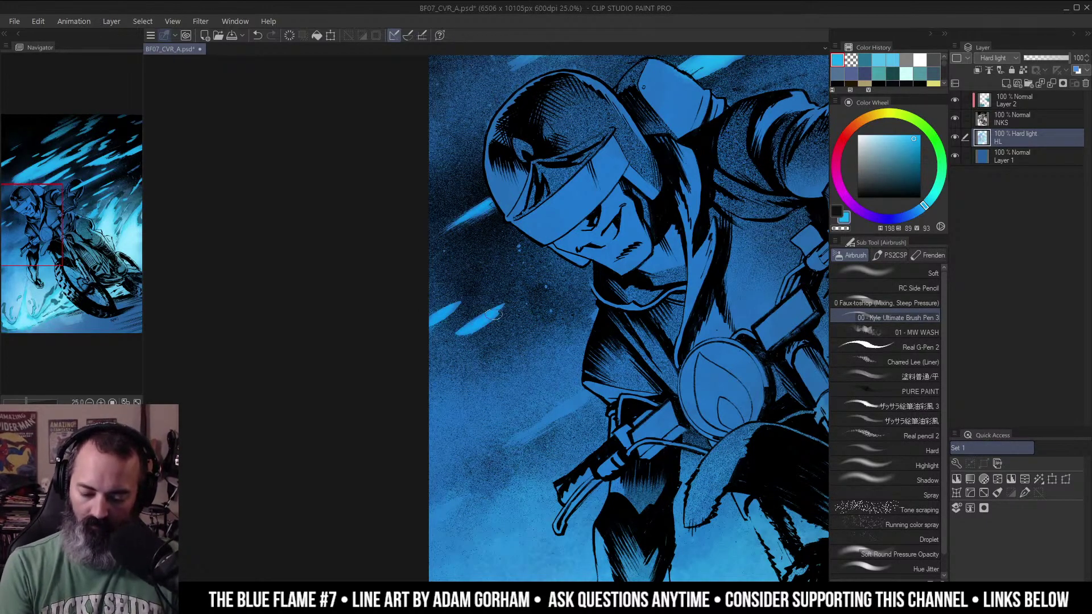
pyautogui.scroll(-3, 493, 312)
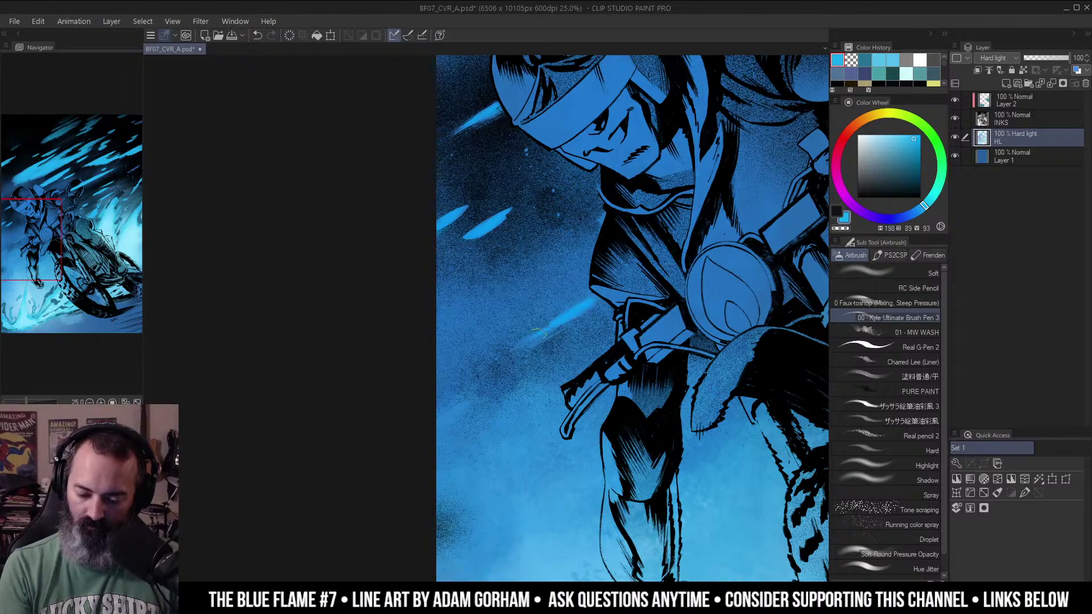
# Brighten the small streak and speckles near the right edge of the cover, above the flames, in cyan.
pyautogui.keyDown('alt'); pyautogui.click(614, 327); pyautogui.keyUp('alt')
pyautogui.moveTo(754, 320); pyautogui.dragTo(661, 212)
pyautogui.moveTo(727, 108); pyautogui.dragTo(592, 372)
pyautogui.scroll(2, 710, 232)
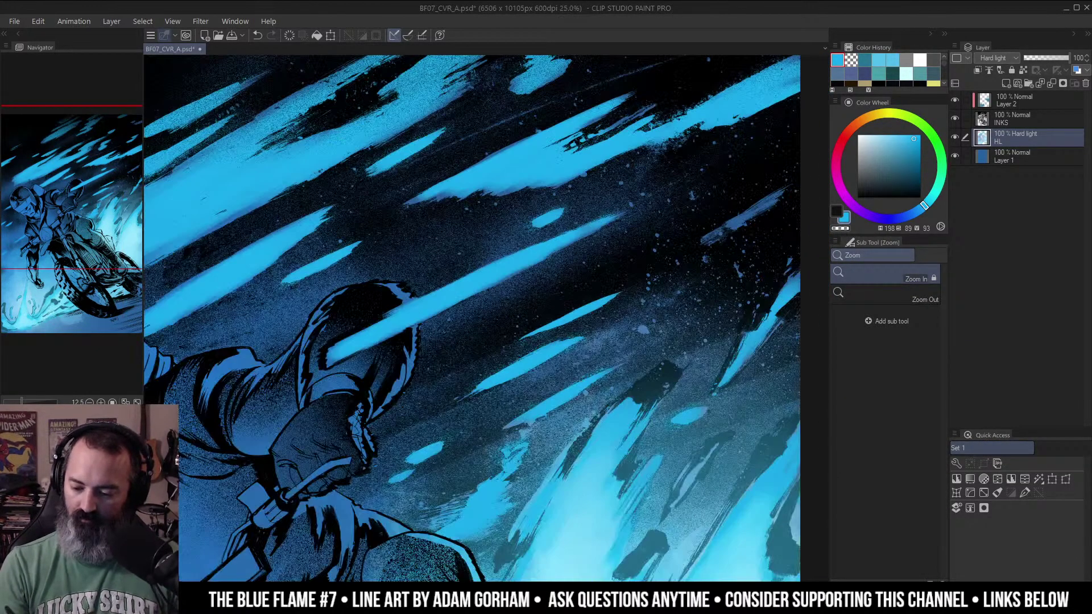
pyautogui.press('b')
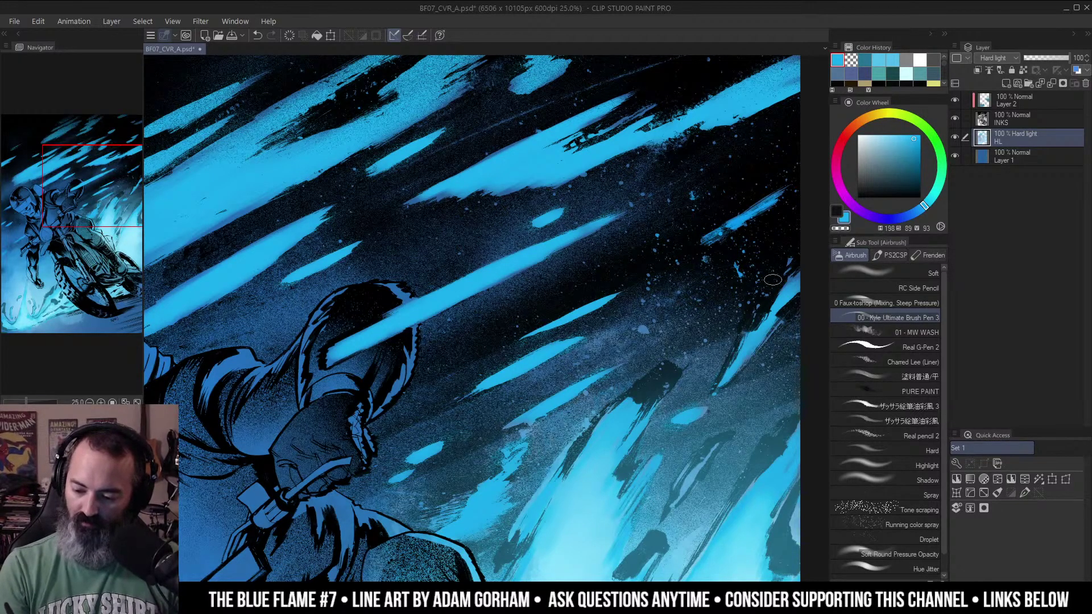
pyautogui.scroll(-4, 772, 280)
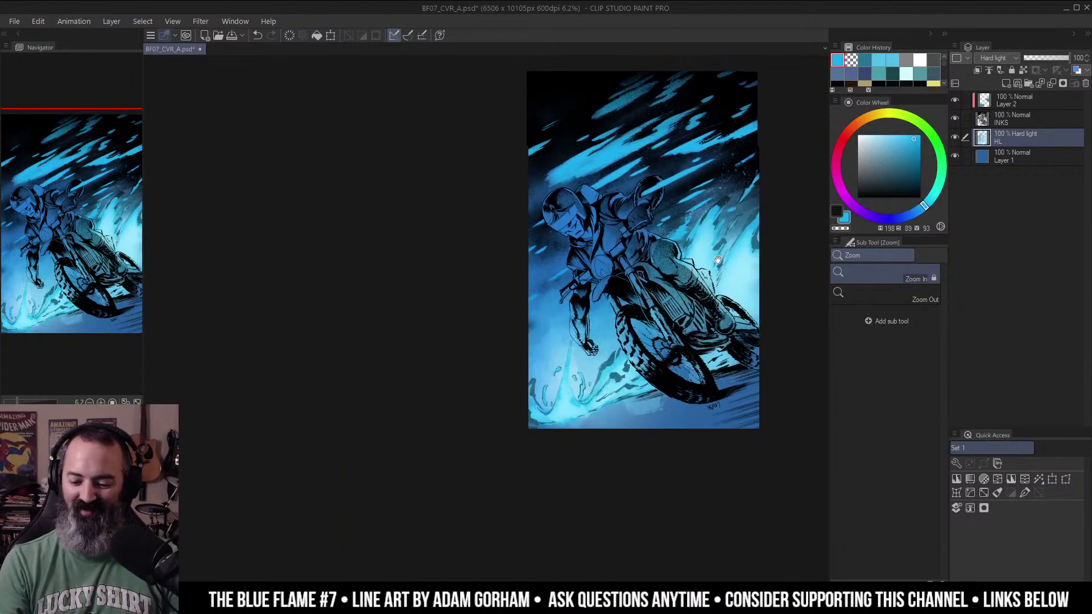
# Paint pale blue highlights (198, 25, 93) along the core of the large streak above the helmet.
pyautogui.scroll(2, 721, 256)
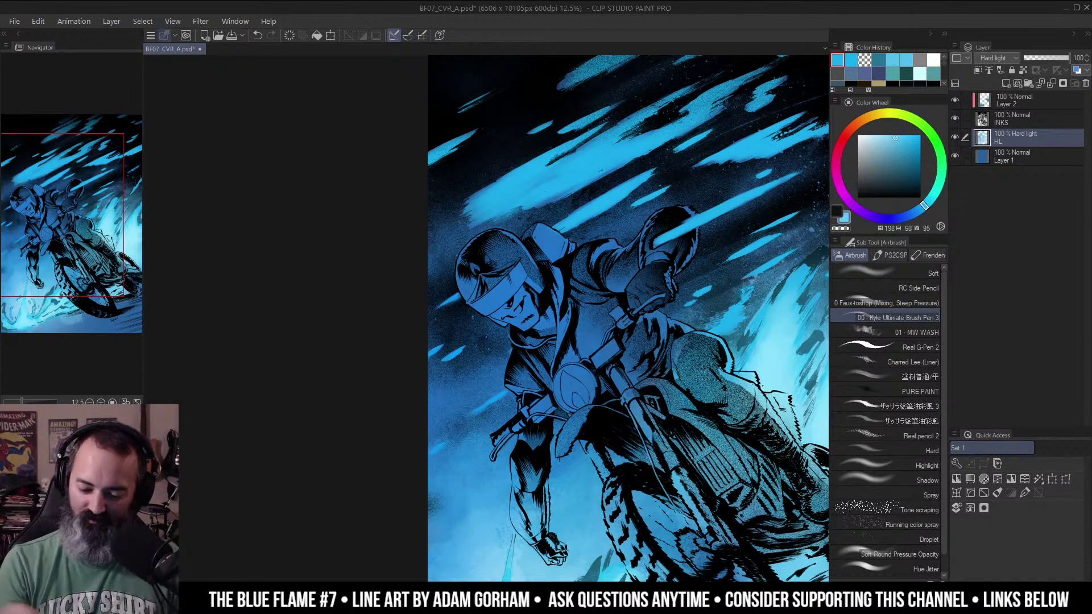
pyautogui.moveTo(543, 171); pyautogui.dragTo(531, 183)
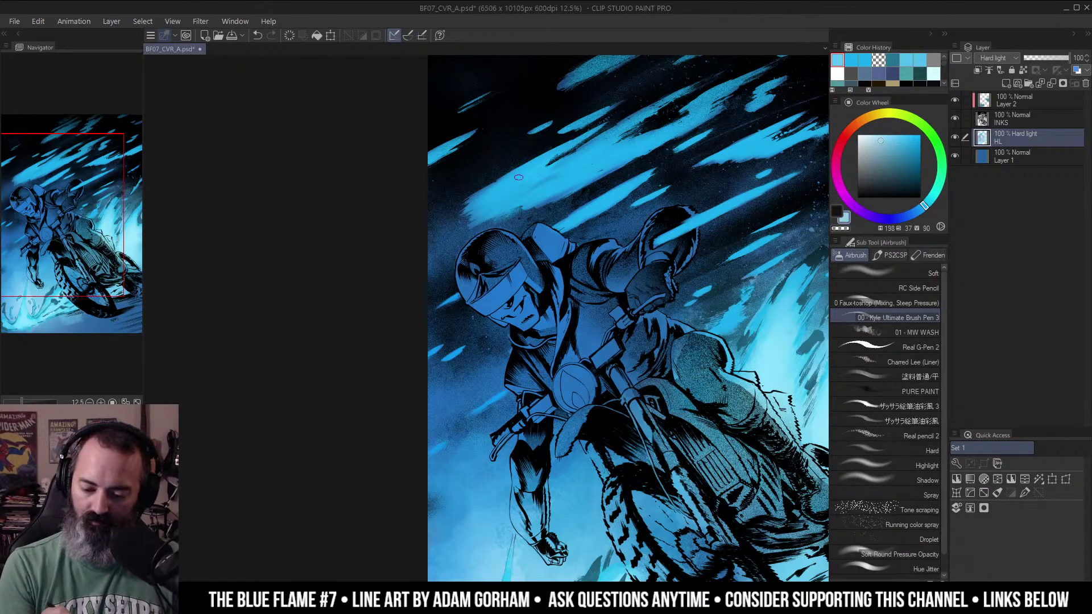
pyautogui.moveTo(535, 174); pyautogui.dragTo(582, 160)
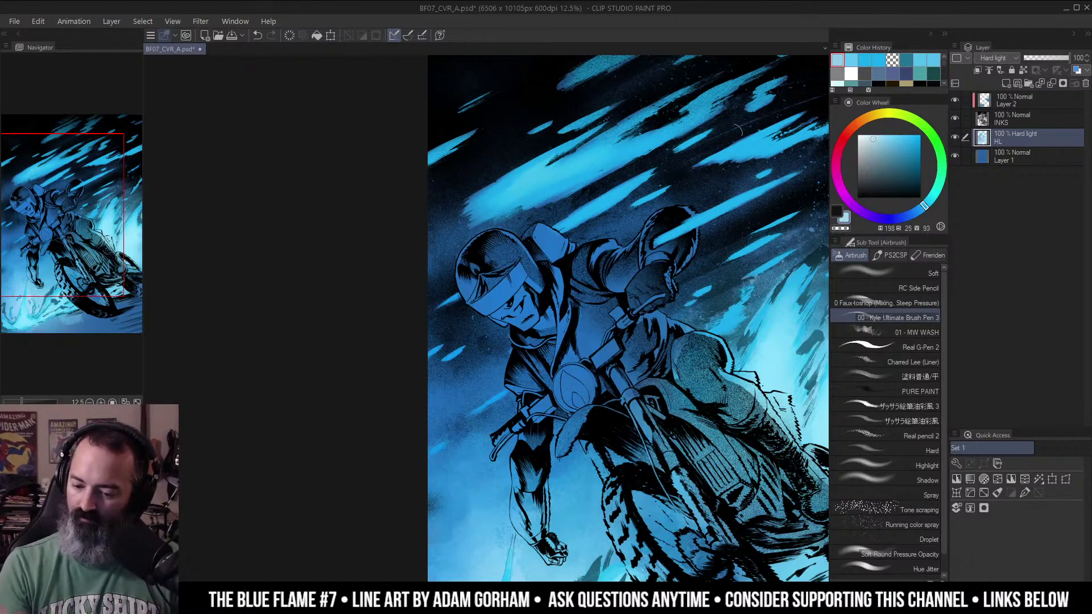
pyautogui.moveTo(524, 181)
pyautogui.mouseDown()
pyautogui.moveTo(503, 197)
pyautogui.moveTo(583, 153)
pyautogui.mouseUp()
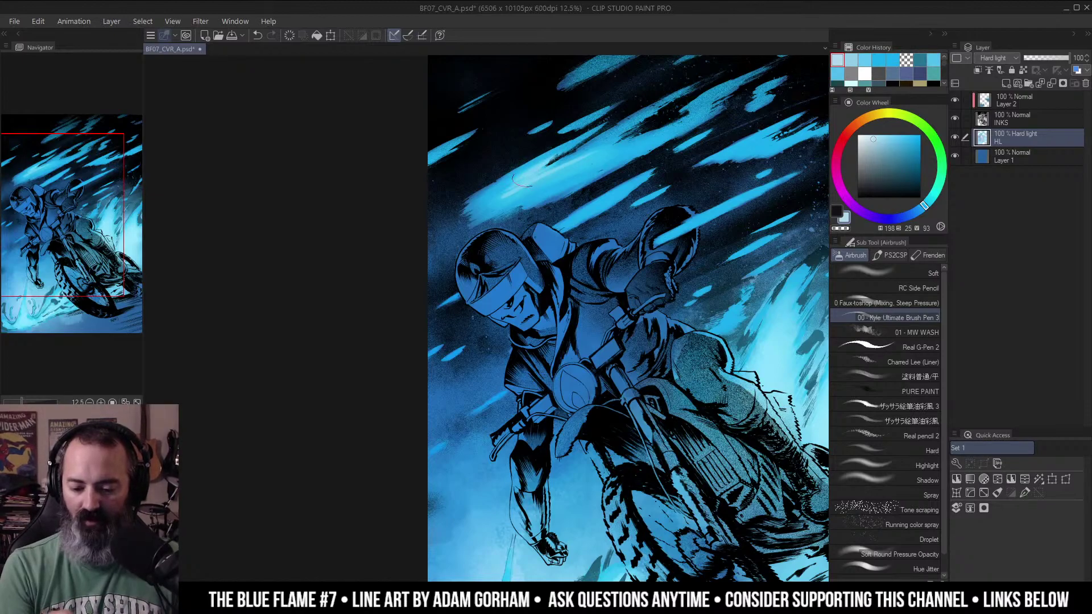
pyautogui.moveTo(511, 188); pyautogui.dragTo(613, 148)
pyautogui.moveTo(495, 195); pyautogui.dragTo(560, 168)
# Extend the pale blue highlights to the upper and right-hand background streaks above the raised arm.
pyautogui.moveTo(492, 203)
pyautogui.mouseDown()
pyautogui.moveTo(616, 132)
pyautogui.moveTo(590, 170)
pyautogui.moveTo(463, 240)
pyautogui.mouseUp()
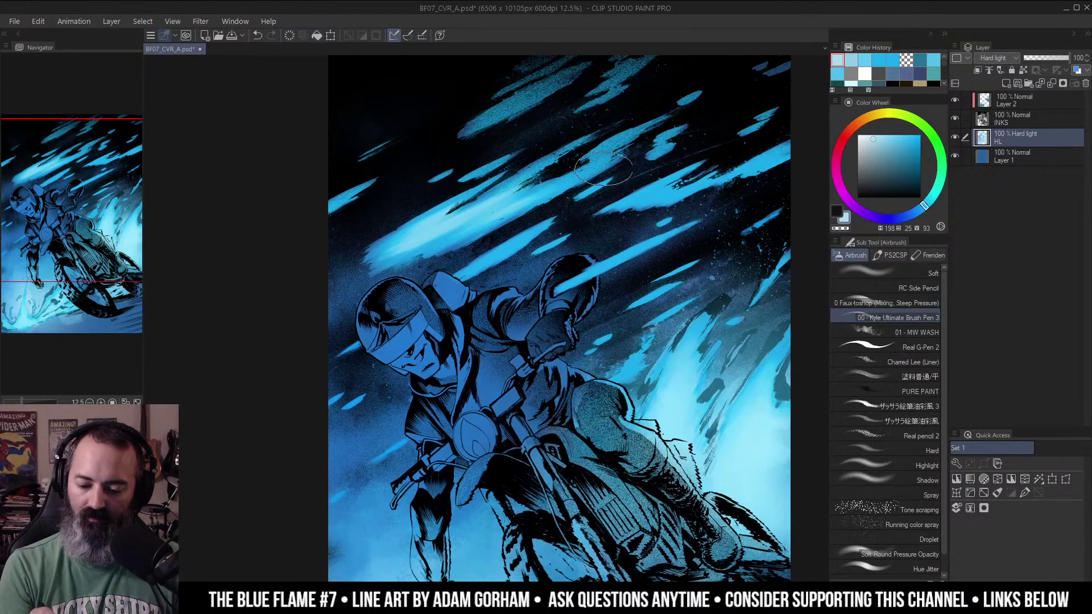
pyautogui.moveTo(630, 149); pyautogui.dragTo(546, 188)
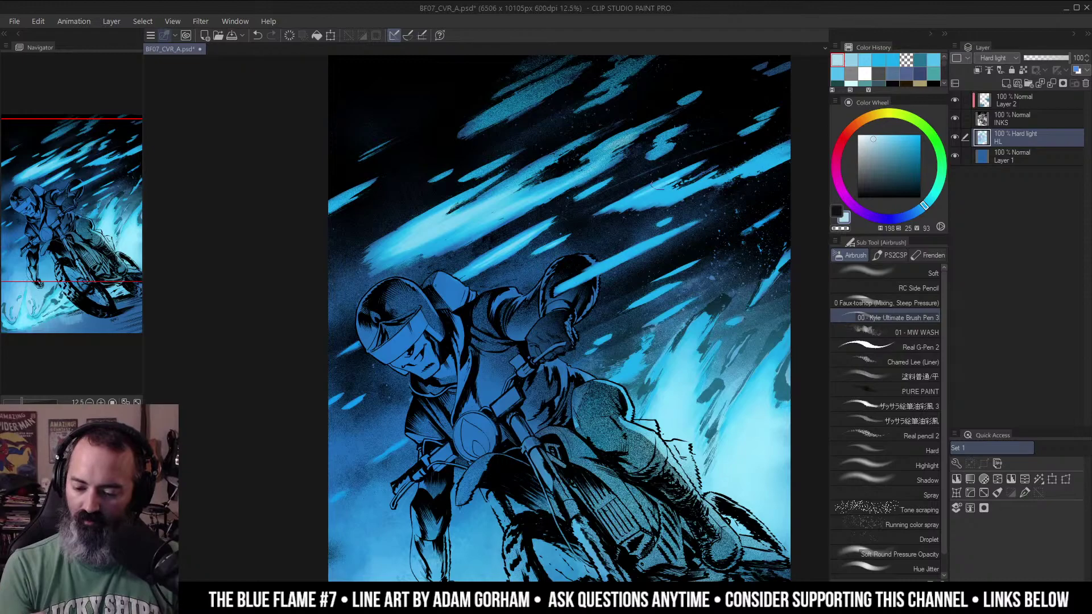
pyautogui.moveTo(695, 186); pyautogui.dragTo(612, 205)
# Highlight the streak crossing the raised arm and the small streaks behind the gloved hand in pale blue.
pyautogui.moveTo(639, 254); pyautogui.dragTo(764, 168)
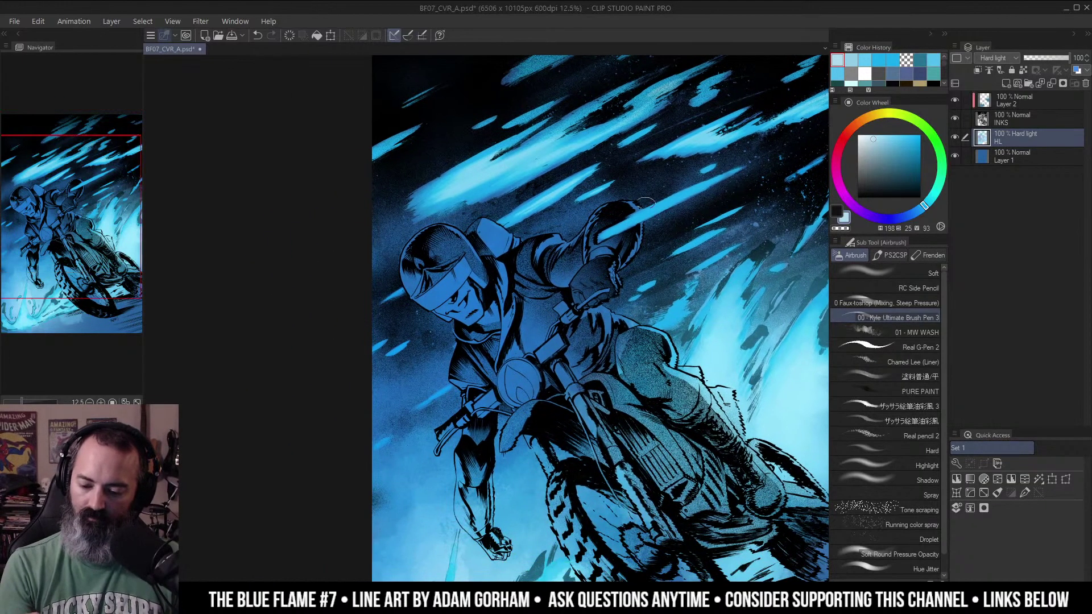
pyautogui.moveTo(620, 226)
pyautogui.mouseDown()
pyautogui.moveTo(703, 190)
pyautogui.moveTo(686, 224)
pyautogui.moveTo(713, 205)
pyautogui.mouseUp()
pyautogui.keyDown('ctrl'); pyautogui.click(685, 225); pyautogui.keyUp('ctrl')
pyautogui.moveTo(586, 288)
pyautogui.mouseDown()
pyautogui.moveTo(647, 261)
pyautogui.moveTo(717, 179)
pyautogui.mouseUp()
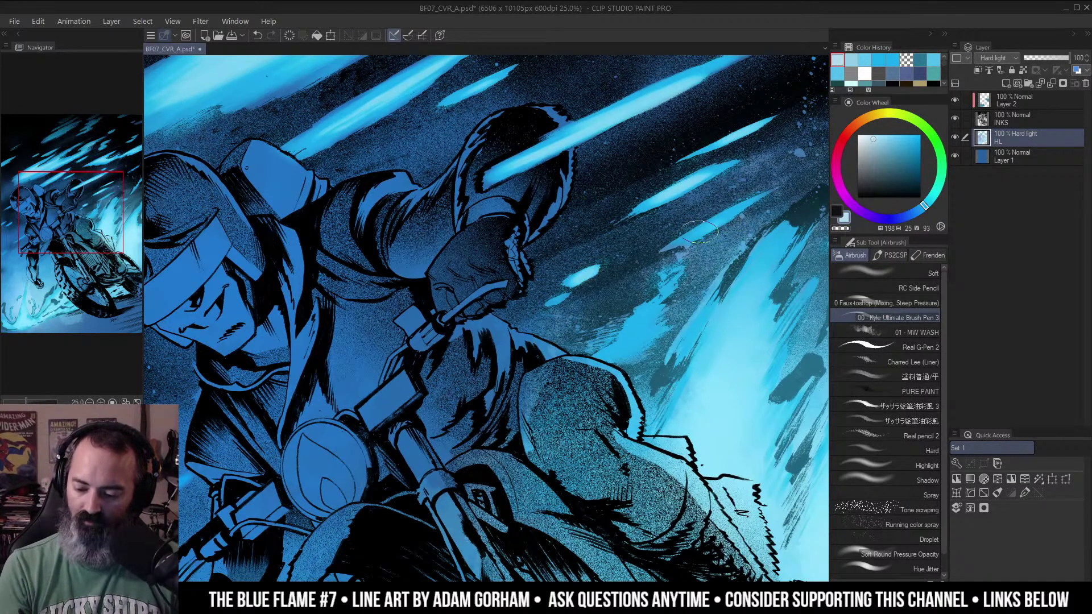
# Paint pale blue highlights on the steep streak at the cover's right edge above the flames.
pyautogui.moveTo(787, 206); pyautogui.dragTo(536, 345)
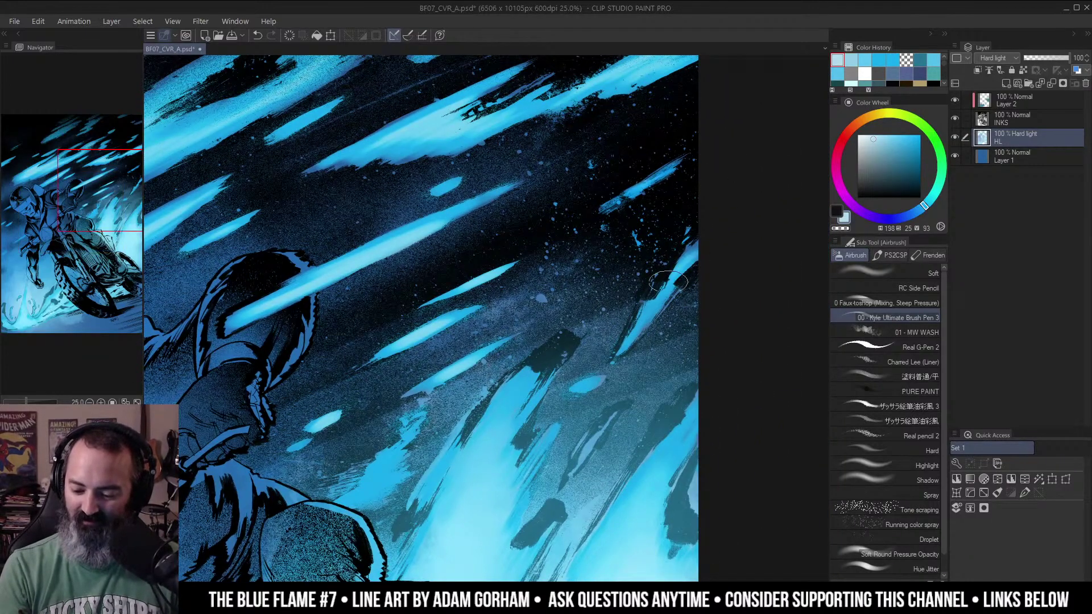
pyautogui.keyDown('alt'); pyautogui.click(631, 318); pyautogui.keyUp('alt')
pyautogui.keyDown('alt'); pyautogui.click(658, 293); pyautogui.keyUp('alt')
pyautogui.moveTo(619, 336); pyautogui.dragTo(661, 246)
# Highlight the small streaks beside the helmet and along the cover's left edge in pale blue.
pyautogui.keyDown('ctrl'); pyautogui.click(580, 243); pyautogui.keyUp('ctrl')
pyautogui.keyDown('ctrl'); pyautogui.click(580, 243); pyautogui.keyUp('ctrl')
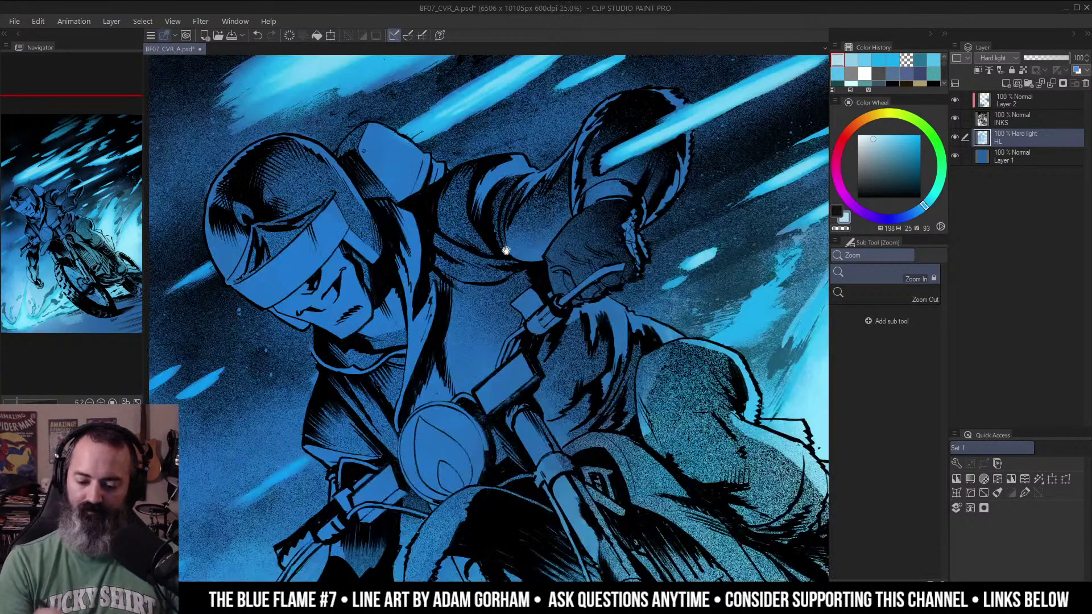
pyautogui.moveTo(508, 242); pyautogui.dragTo(689, 248)
pyautogui.press('b')
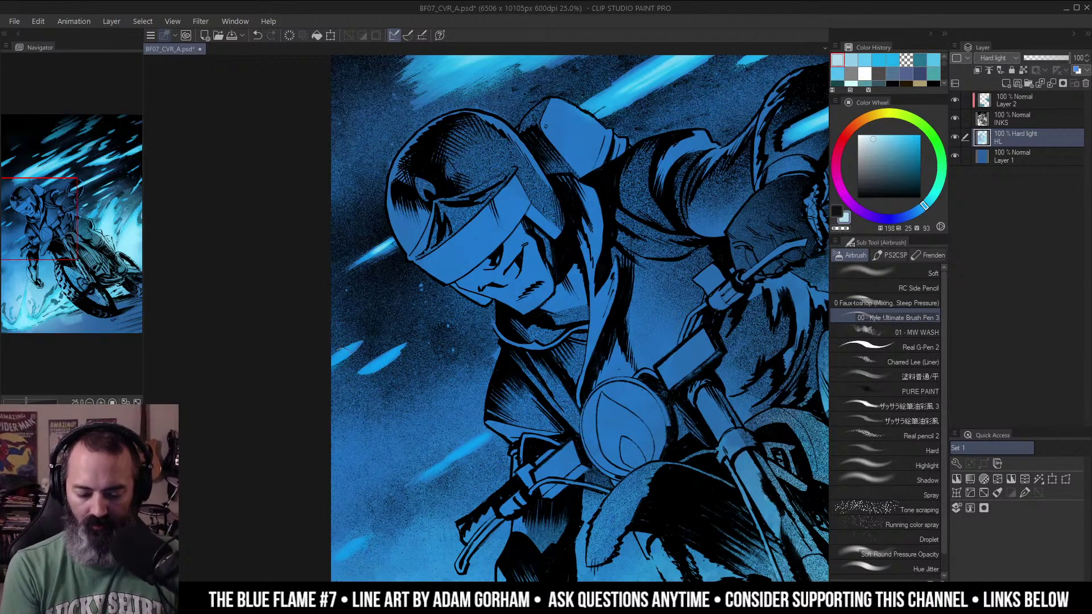
pyautogui.keyDown('alt'); pyautogui.click(488, 325); pyautogui.keyUp('alt')
pyautogui.keyDown('alt'); pyautogui.click(488, 325); pyautogui.keyUp('alt')
# Highlight the streak behind the handlebar grip and the nearby speckles beside the rider's chest in pale blue.
pyautogui.moveTo(699, 307); pyautogui.dragTo(685, 267)
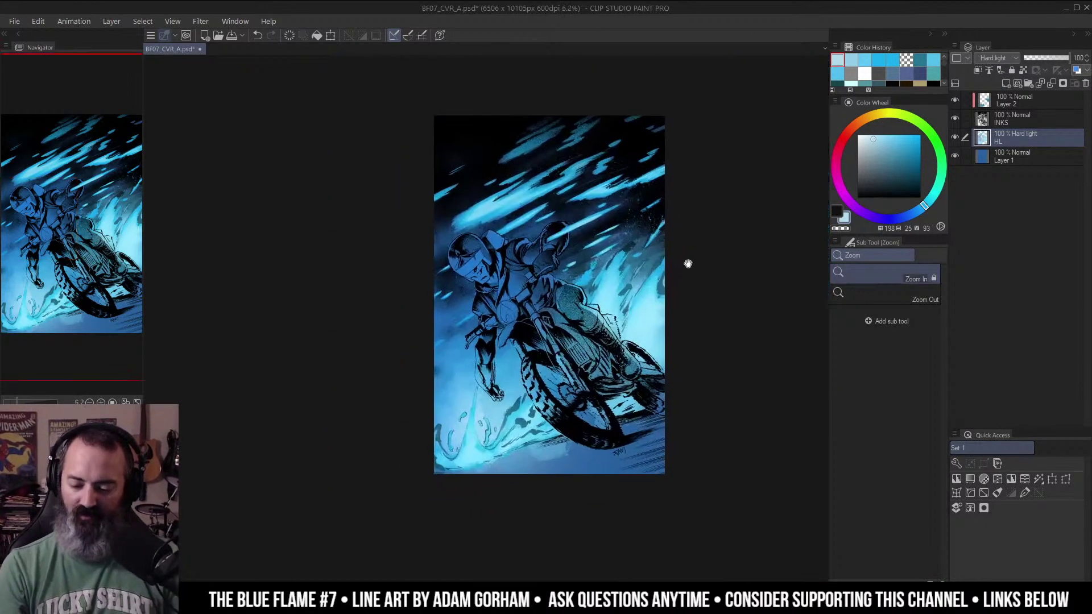
pyautogui.keyDown('ctrl'); pyautogui.click(493, 292); pyautogui.keyUp('ctrl')
pyautogui.keyDown('ctrl'); pyautogui.click(492, 292); pyautogui.keyUp('ctrl')
pyautogui.moveTo(542, 304); pyautogui.dragTo(699, 190)
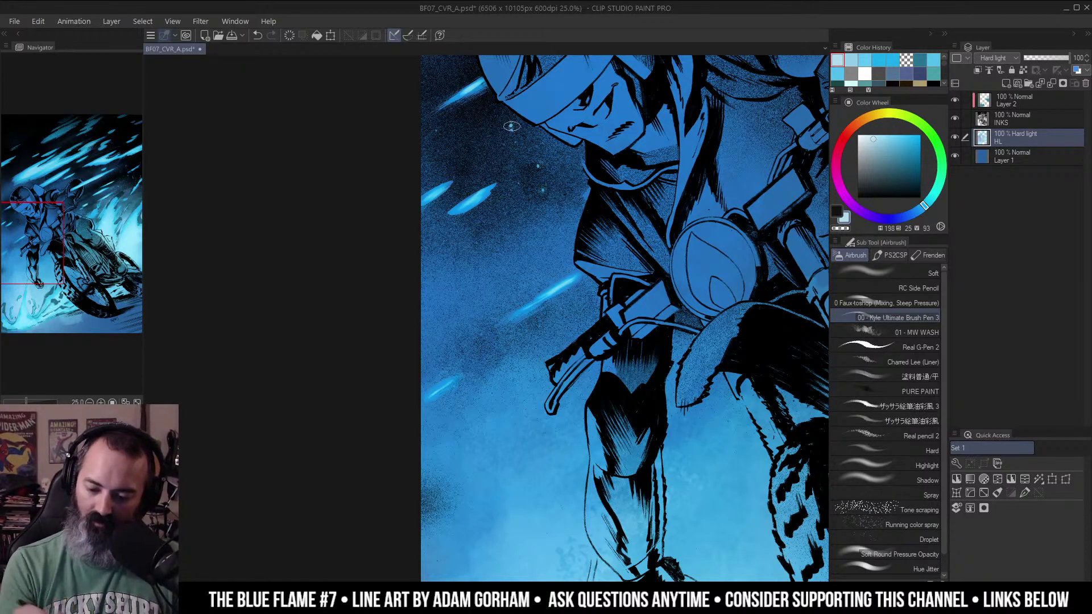
pyautogui.moveTo(638, 191); pyautogui.dragTo(621, 152)
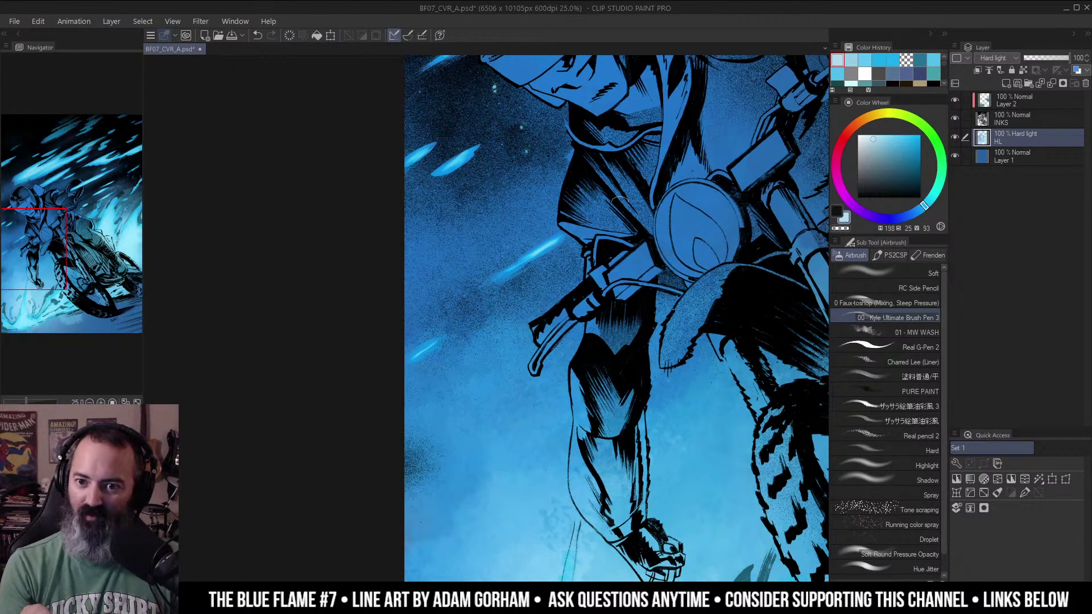
pyautogui.moveTo(653, 205); pyautogui.dragTo(646, 180)
# Add a new layer above the HL layer and sample the muted ground blue (205, 56, 79) beneath the flame burst.
pyautogui.moveTo(711, 421); pyautogui.dragTo(654, 178)
pyautogui.keyDown('alt'); pyautogui.click(581, 350); pyautogui.keyUp('alt')
pyautogui.moveTo(580, 350); pyautogui.dragTo(606, 230)
pyautogui.keyDown('ctrl'); pyautogui.click(622, 307); pyautogui.keyUp('ctrl')
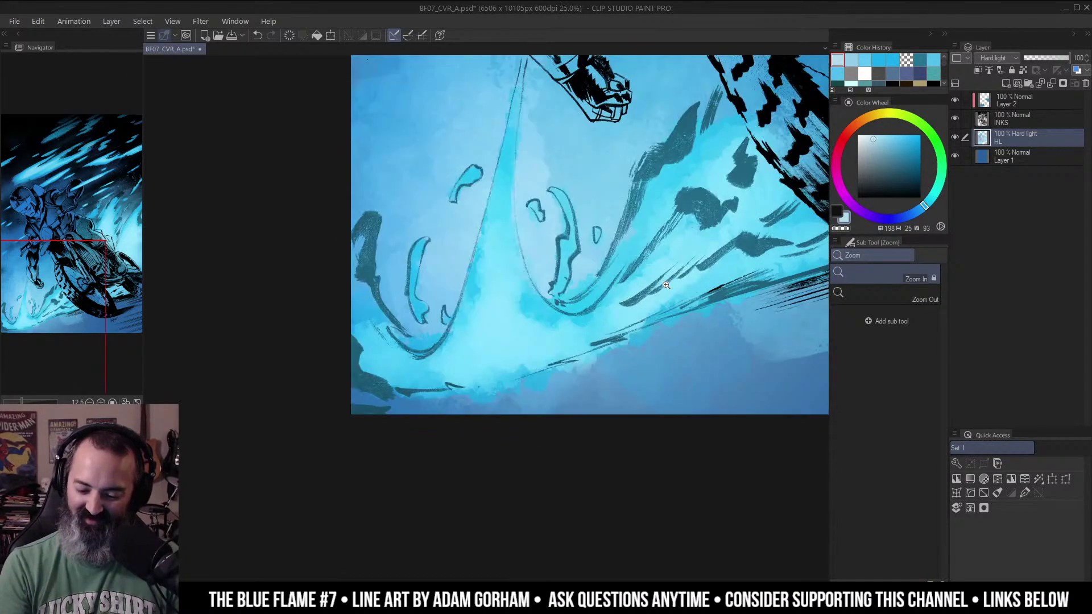
pyautogui.keyDown('alt'); pyautogui.click(651, 344); pyautogui.keyUp('alt')
pyautogui.moveTo(651, 344); pyautogui.dragTo(656, 348)
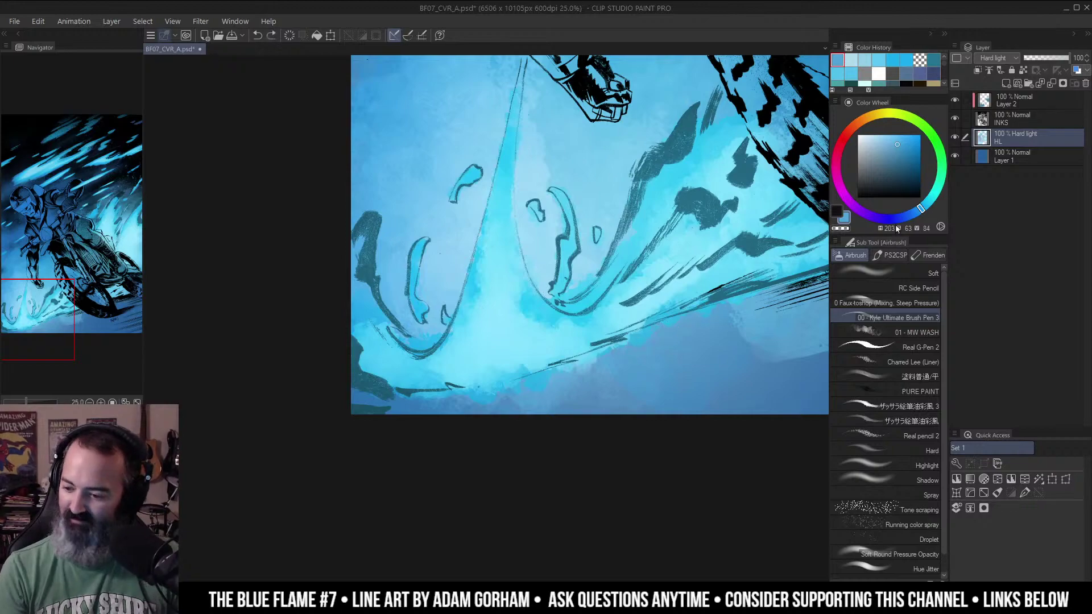
pyautogui.click(1008, 87)
pyautogui.keyDown('alt'); pyautogui.click(689, 338); pyautogui.keyUp('alt')
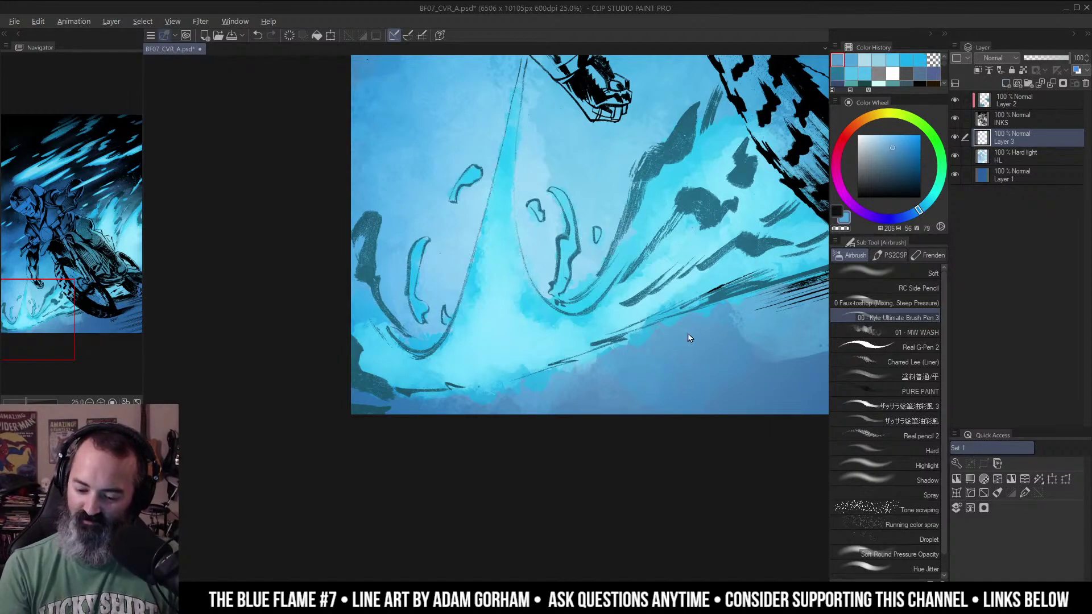
# Paint the ground beneath the flame burst with sampled muted blues, blending toward the front wheel.
pyautogui.moveTo(653, 329); pyautogui.dragTo(559, 370)
pyautogui.moveTo(727, 316)
pyautogui.mouseDown()
pyautogui.moveTo(597, 344)
pyautogui.moveTo(677, 367)
pyautogui.moveTo(784, 346)
pyautogui.moveTo(725, 375)
pyautogui.moveTo(648, 375)
pyautogui.moveTo(751, 337)
pyautogui.mouseUp()
pyautogui.keyDown('alt'); pyautogui.click(798, 357); pyautogui.keyUp('alt')
pyautogui.keyDown('alt'); pyautogui.click(606, 363); pyautogui.keyUp('alt')
pyautogui.moveTo(607, 362); pyautogui.dragTo(623, 344)
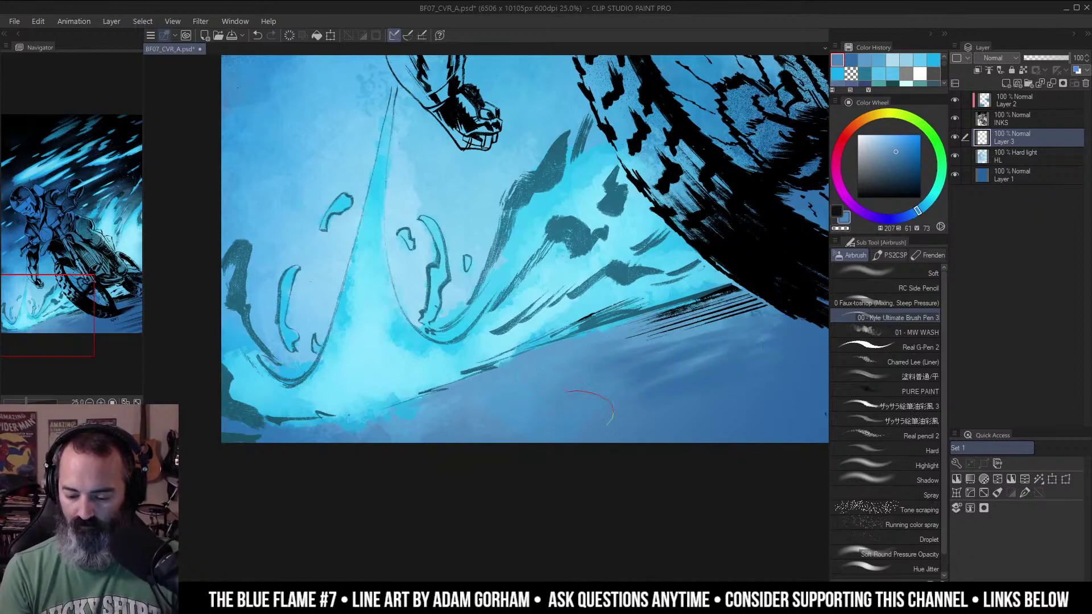
pyautogui.keyDown('alt'); pyautogui.click(680, 333); pyautogui.keyUp('alt')
pyautogui.keyDown('alt'); pyautogui.click(687, 328); pyautogui.keyUp('alt')
pyautogui.moveTo(711, 330); pyautogui.dragTo(639, 303)
# Blend the ground between the flame base and the front tyre using sampled blues (208, 67, 69) and (205, 56, 79).
pyautogui.keyDown('ctrl'); pyautogui.click(647, 305); pyautogui.keyUp('ctrl')
pyautogui.keyDown('alt'); pyautogui.click(580, 315); pyautogui.keyUp('alt')
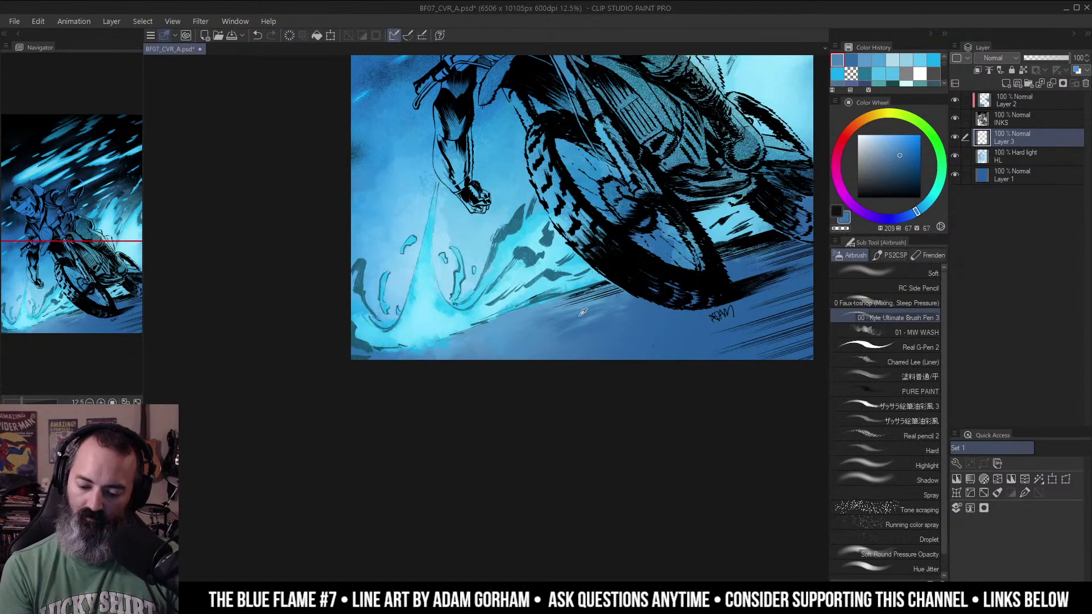
pyautogui.keyDown('alt'); pyautogui.click(583, 312); pyautogui.keyUp('alt')
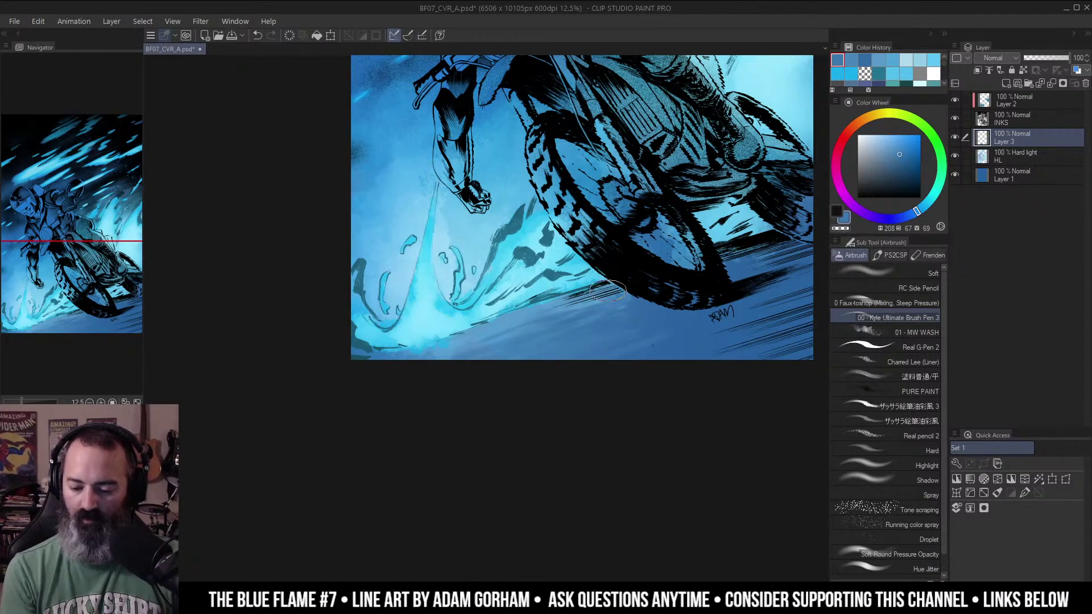
pyautogui.keyDown('alt'); pyautogui.click(464, 338); pyautogui.keyUp('alt')
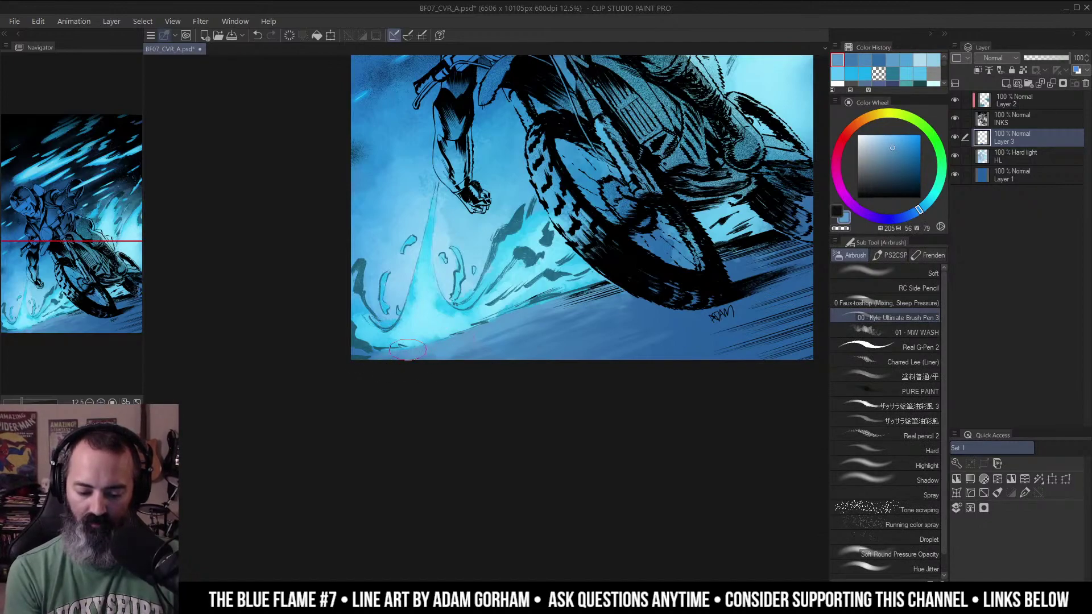
pyautogui.moveTo(599, 300)
pyautogui.mouseDown()
pyautogui.moveTo(670, 308)
pyautogui.moveTo(654, 254)
pyautogui.moveTo(632, 304)
pyautogui.moveTo(612, 302)
pyautogui.mouseUp()
# Hide Layer 2 and the INKS layer, and merge the visible colour layers into one background layer.
pyautogui.moveTo(602, 264); pyautogui.dragTo(588, 247)
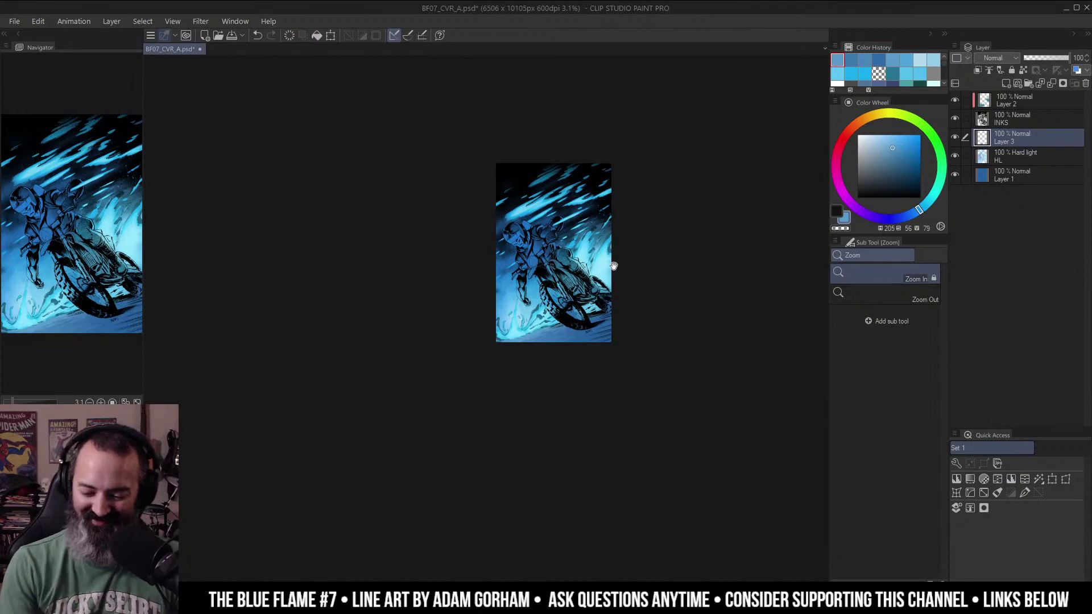
pyautogui.moveTo(614, 266); pyautogui.dragTo(580, 288)
pyautogui.keyDown('ctrl'); pyautogui.click(550, 279); pyautogui.keyUp('ctrl')
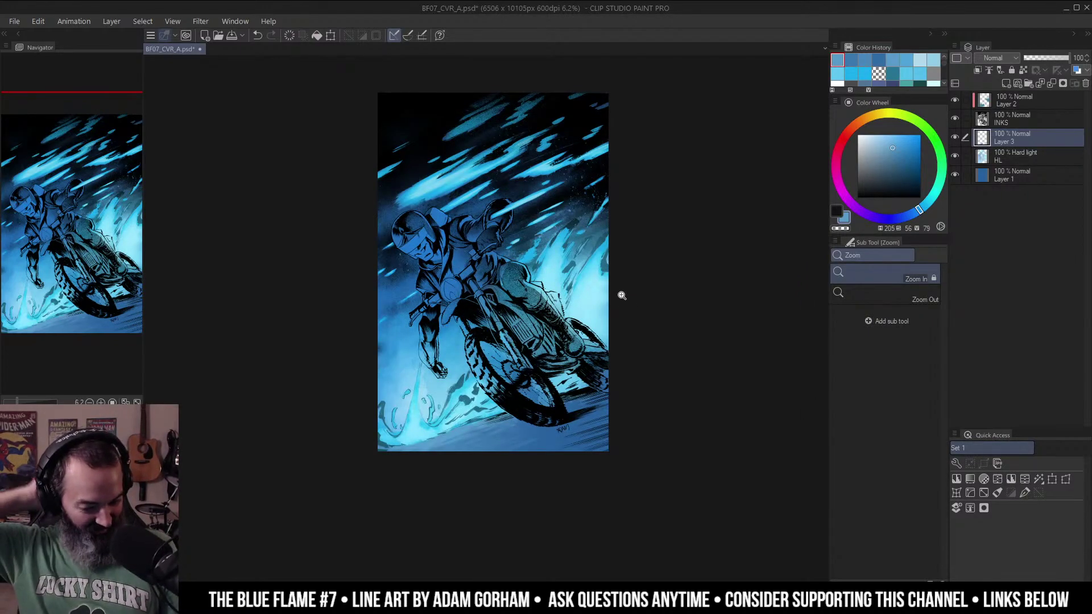
pyautogui.moveTo(621, 295); pyautogui.dragTo(622, 303)
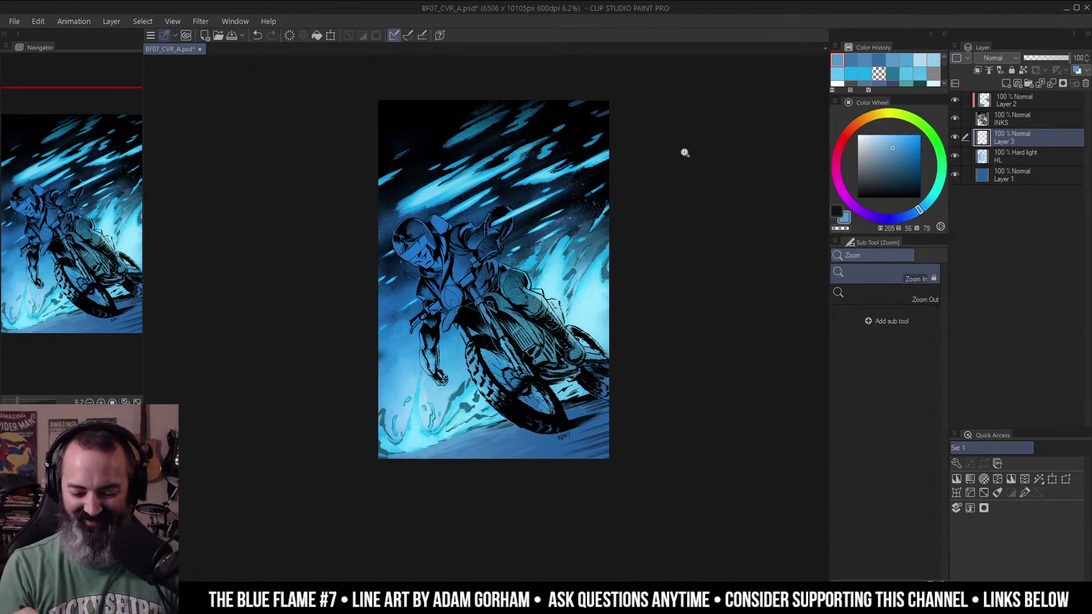
pyautogui.click(525, 293)
pyautogui.press('m')
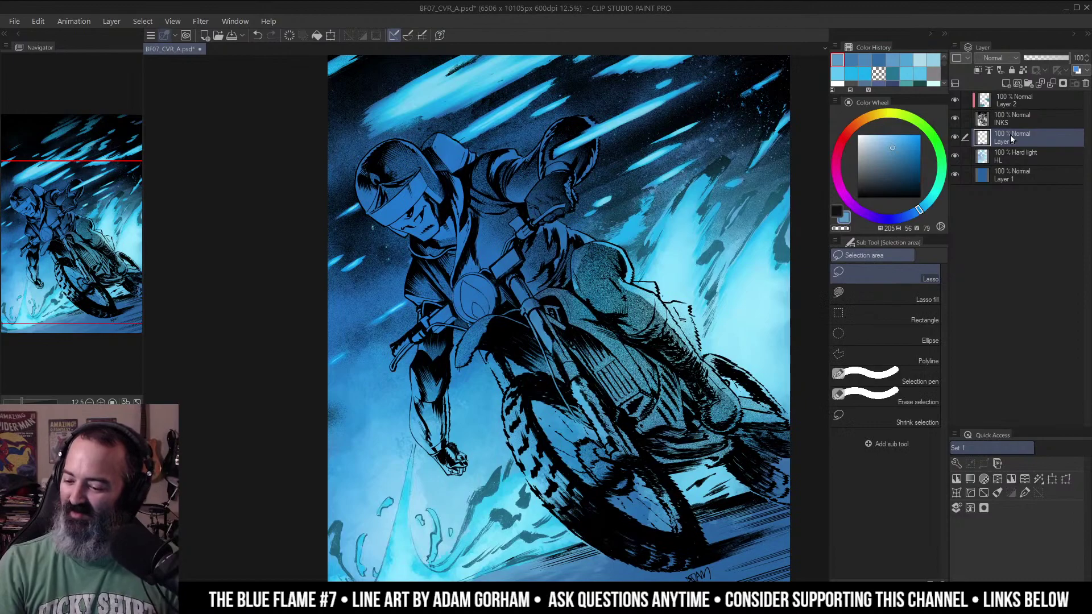
pyautogui.rightClick(1022, 139)
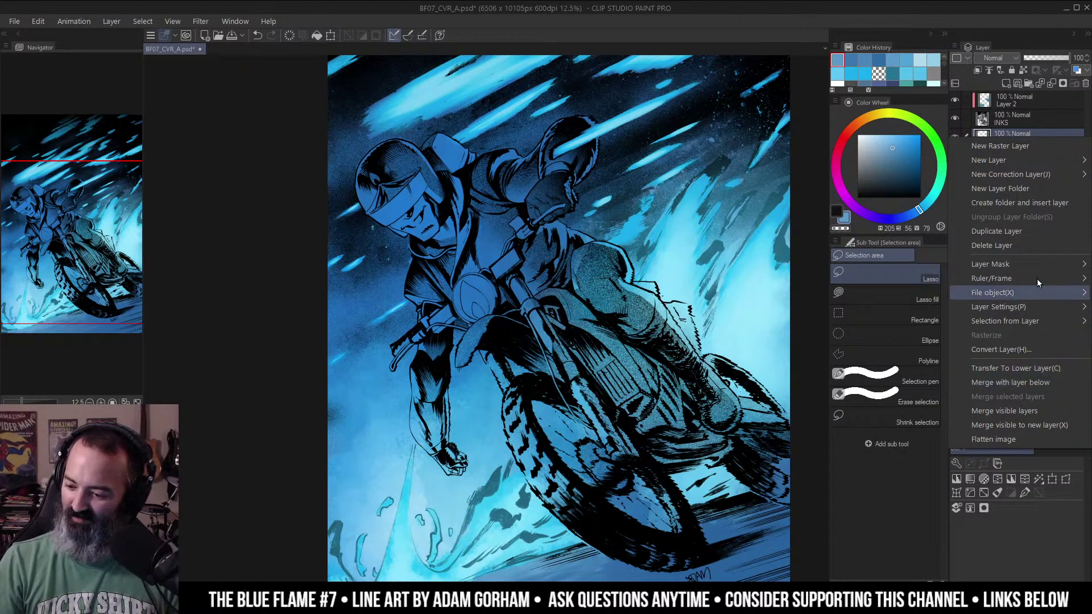
pyautogui.click(1026, 125)
pyautogui.click(955, 107)
pyautogui.rightClick(1013, 138)
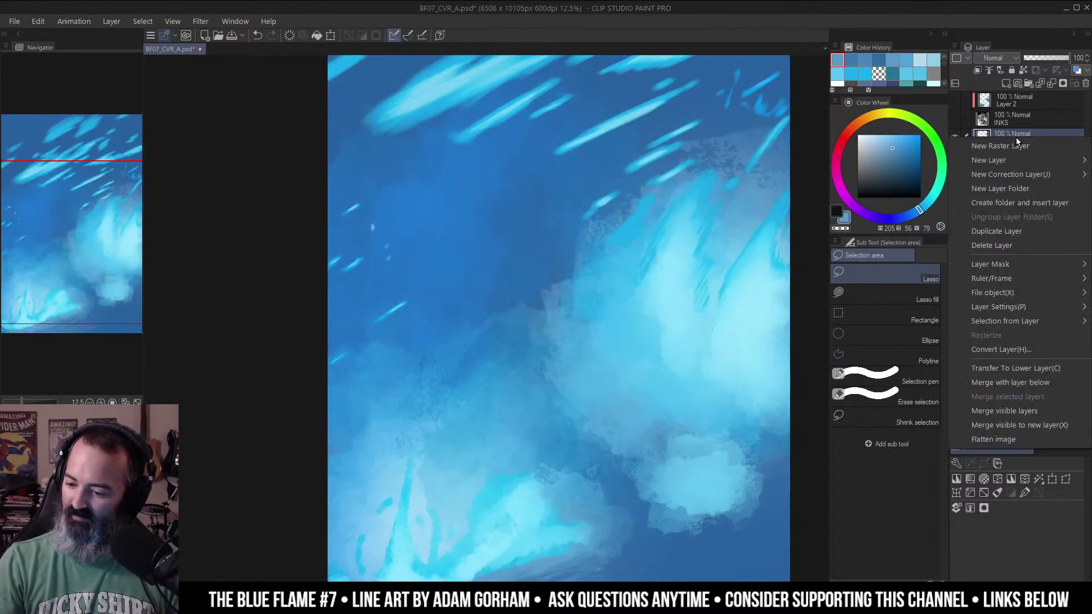
pyautogui.click(1039, 412)
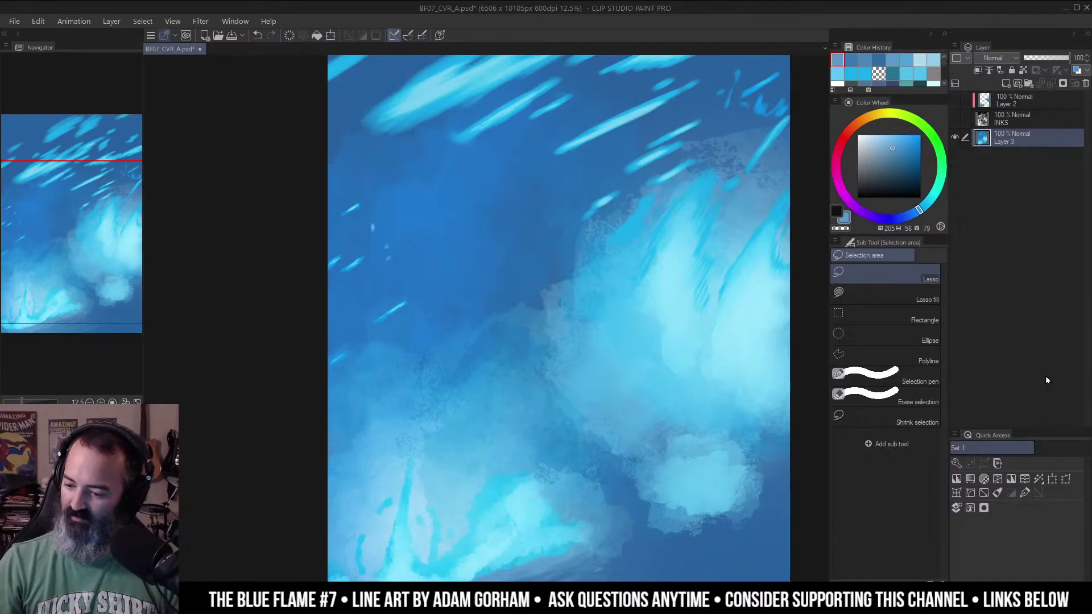
# Show the INKS layer and Layer 2 again, and add a new raster layer above the merged background.
pyautogui.press('/')
pyautogui.keyDown('alt'); pyautogui.click(654, 268); pyautogui.keyUp('alt')
pyautogui.click(956, 118)
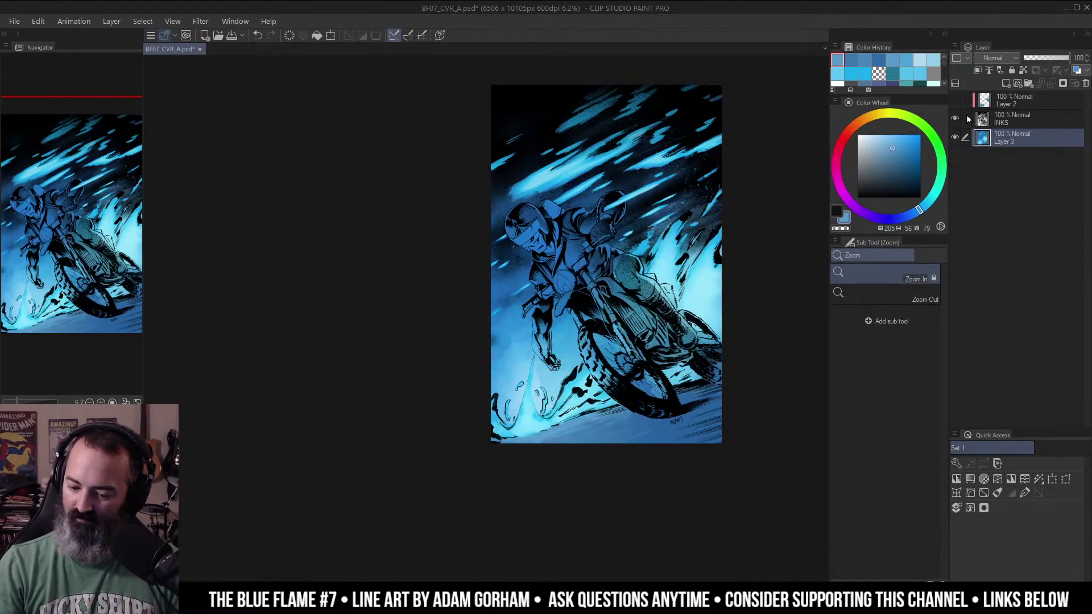
pyautogui.click(956, 100)
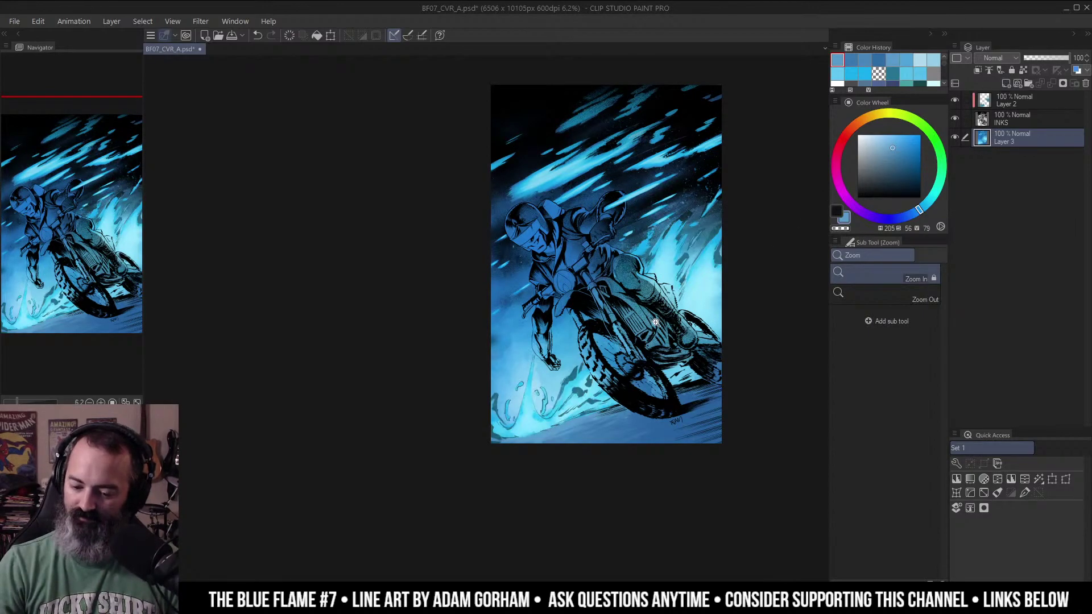
pyautogui.click(1007, 83)
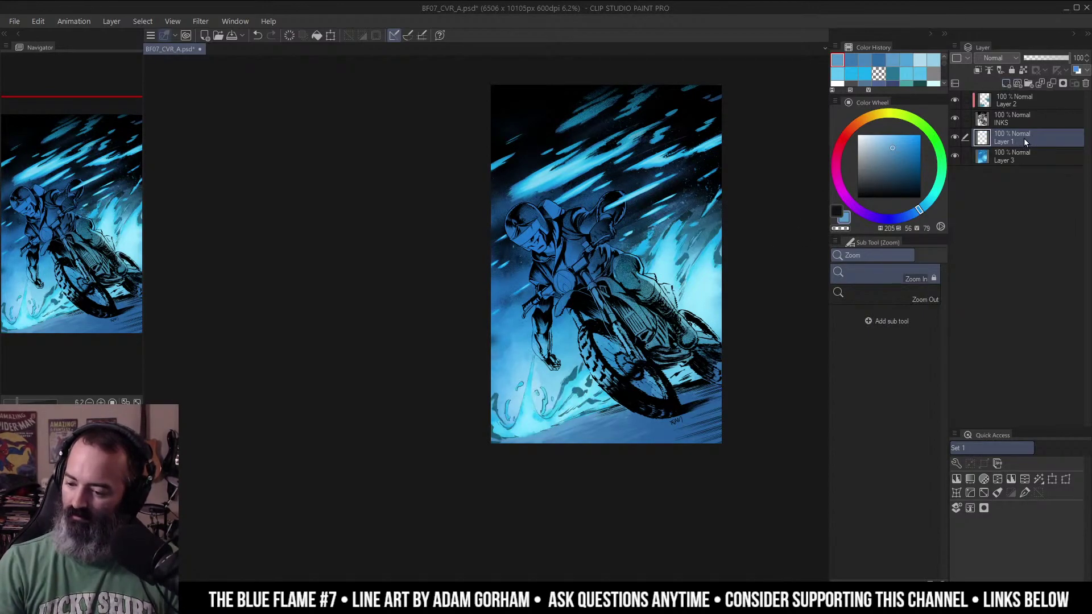
# Lasso the rider's helmet, face and the outer edge of the jacket down toward the handlebar.
pyautogui.moveTo(543, 232)
pyautogui.mouseDown()
pyautogui.moveTo(550, 203)
pyautogui.moveTo(612, 278)
pyautogui.mouseUp()
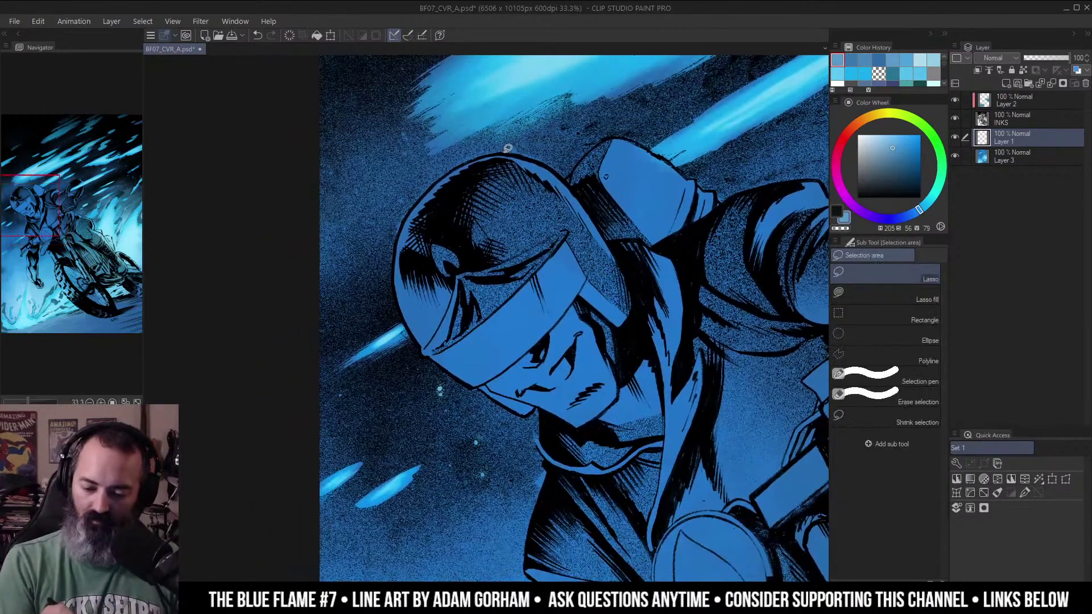
pyautogui.scroll(1, 487, 149)
pyautogui.moveTo(504, 149)
pyautogui.mouseDown()
pyautogui.moveTo(438, 172)
pyautogui.moveTo(397, 202)
pyautogui.moveTo(360, 252)
pyautogui.moveTo(342, 356)
pyautogui.moveTo(382, 429)
pyautogui.moveTo(553, 233)
pyautogui.mouseUp()
pyautogui.moveTo(592, 338); pyautogui.dragTo(586, 175)
pyautogui.moveTo(483, 184); pyautogui.dragTo(617, 188)
pyautogui.moveTo(496, 108)
pyautogui.mouseDown()
pyautogui.moveTo(470, 165)
pyautogui.moveTo(471, 327)
pyautogui.moveTo(478, 339)
pyautogui.moveTo(540, 344)
pyautogui.moveTo(599, 128)
pyautogui.mouseUp()
pyautogui.moveTo(584, 311); pyautogui.dragTo(658, 187)
pyautogui.moveTo(569, 219)
pyautogui.mouseDown()
pyautogui.moveTo(515, 256)
pyautogui.moveTo(551, 316)
pyautogui.moveTo(637, 202)
pyautogui.mouseUp()
pyautogui.moveTo(626, 318)
pyautogui.mouseDown()
pyautogui.moveTo(678, 233)
pyautogui.moveTo(737, 170)
pyautogui.mouseUp()
pyautogui.moveTo(625, 132)
pyautogui.mouseDown()
pyautogui.moveTo(484, 175)
pyautogui.moveTo(455, 206)
pyautogui.moveTo(451, 256)
pyautogui.moveTo(430, 272)
pyautogui.moveTo(705, 130)
pyautogui.moveTo(706, 119)
pyautogui.mouseUp()
pyautogui.moveTo(426, 293)
pyautogui.mouseDown()
pyautogui.moveTo(640, 309)
pyautogui.moveTo(579, 189)
pyautogui.moveTo(539, 167)
pyautogui.mouseUp()
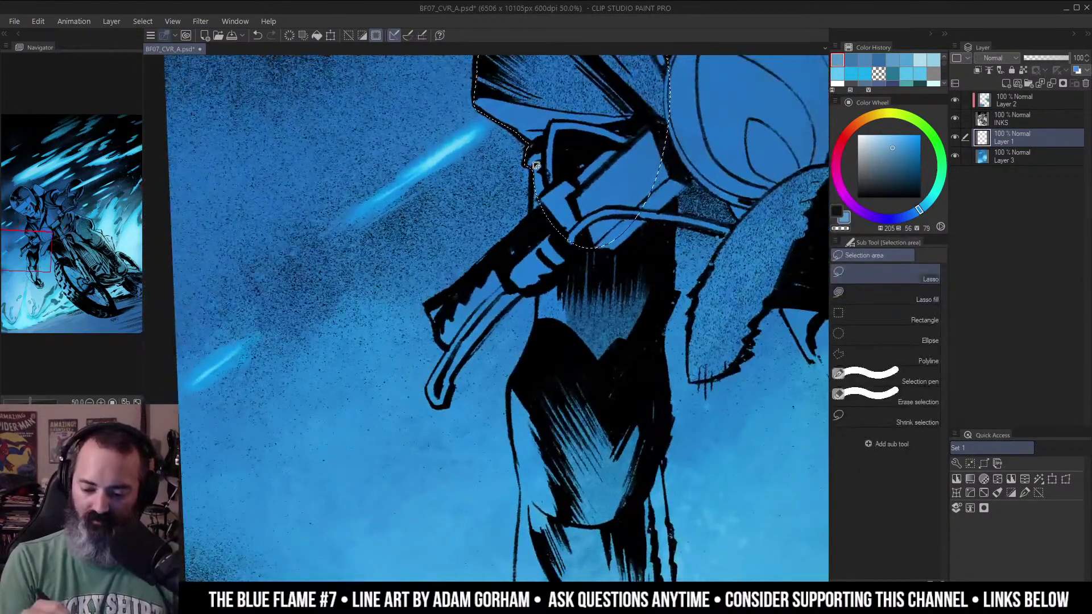
# Add the handlebar grip and brake lever beside the jacket to the selection, undoing the last stray lasso.
pyautogui.moveTo(490, 263)
pyautogui.mouseDown()
pyautogui.moveTo(432, 303)
pyautogui.moveTo(447, 350)
pyautogui.moveTo(429, 387)
pyautogui.moveTo(437, 404)
pyautogui.moveTo(453, 400)
pyautogui.moveTo(455, 374)
pyautogui.moveTo(512, 305)
pyautogui.moveTo(641, 214)
pyautogui.moveTo(628, 127)
pyautogui.mouseUp()
pyautogui.moveTo(653, 278); pyautogui.dragTo(597, 160)
pyautogui.moveTo(483, 164)
pyautogui.mouseDown()
pyautogui.moveTo(454, 299)
pyautogui.moveTo(465, 348)
pyautogui.moveTo(560, 151)
pyautogui.moveTo(544, 135)
pyautogui.mouseUp()
pyautogui.moveTo(547, 357); pyautogui.dragTo(556, 166)
pyautogui.moveTo(482, 192)
pyautogui.mouseDown()
pyautogui.moveTo(480, 327)
pyautogui.moveTo(523, 364)
pyautogui.moveTo(549, 248)
pyautogui.mouseUp()
pyautogui.moveTo(685, 199); pyautogui.dragTo(605, 183)
pyautogui.hotkey('ctrl', 'z')
# Extend the lasso selection along the outer edge of the hanging arm from the elbow to the wrist.
pyautogui.moveTo(577, 296); pyautogui.dragTo(605, 270)
pyautogui.moveTo(522, 257); pyautogui.dragTo(550, 187)
pyautogui.moveTo(549, 186)
pyautogui.mouseDown()
pyautogui.moveTo(648, 199)
pyautogui.moveTo(681, 265)
pyautogui.mouseUp()
pyautogui.moveTo(681, 265); pyautogui.dragTo(643, 215)
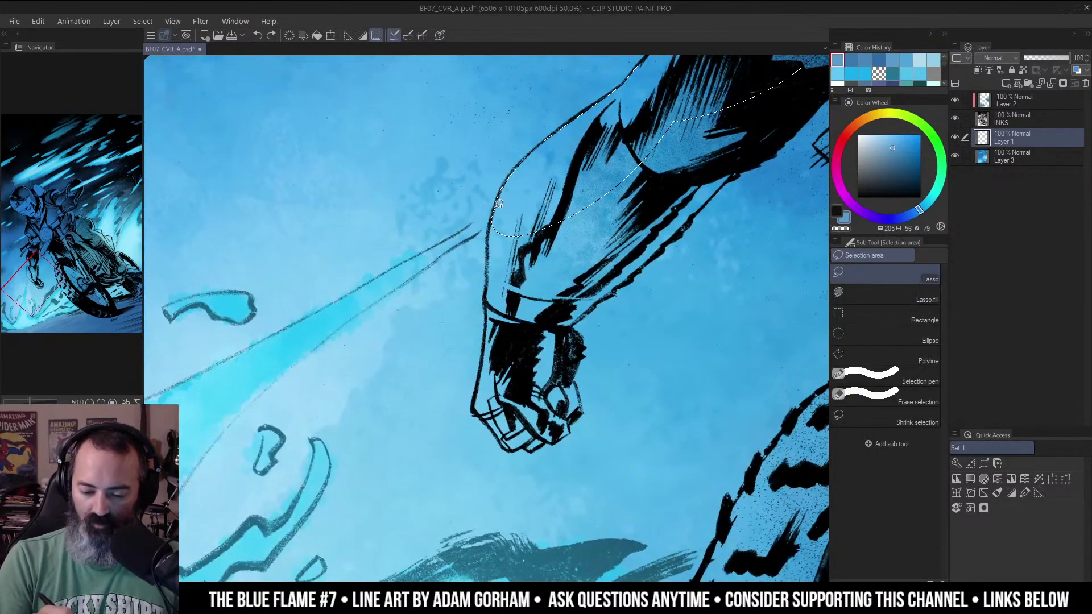
pyautogui.moveTo(490, 286)
pyautogui.mouseDown()
pyautogui.moveTo(553, 256)
pyautogui.moveTo(493, 283)
pyautogui.mouseUp()
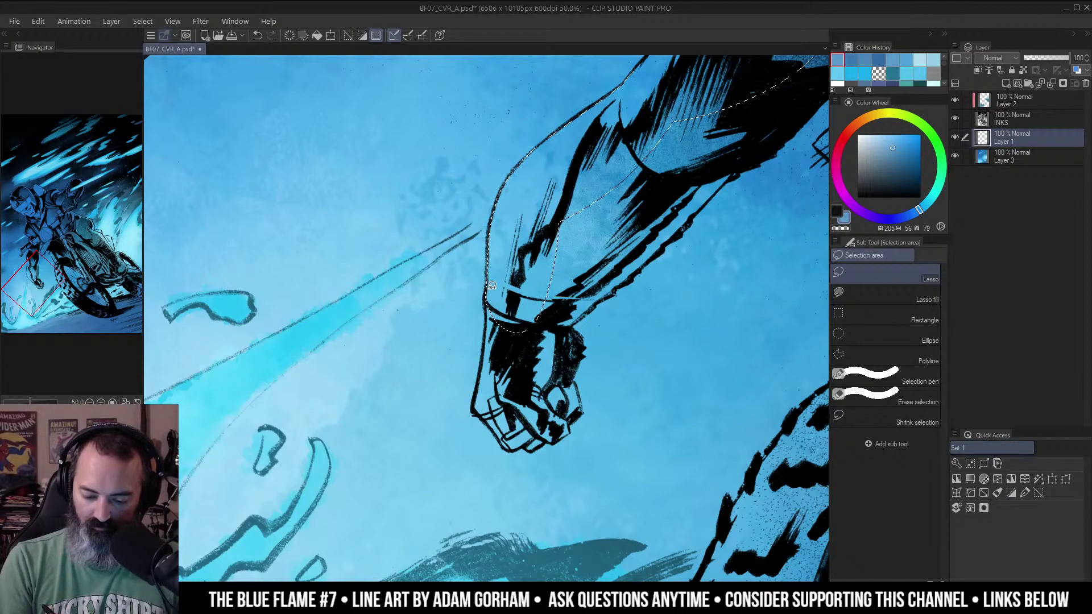
# Add the rider's lowered fist and the inner edge of the forearm to the selection.
pyautogui.moveTo(491, 334); pyautogui.dragTo(481, 385)
pyautogui.moveTo(514, 328)
pyautogui.mouseDown()
pyautogui.moveTo(507, 195)
pyautogui.moveTo(493, 205)
pyautogui.mouseUp()
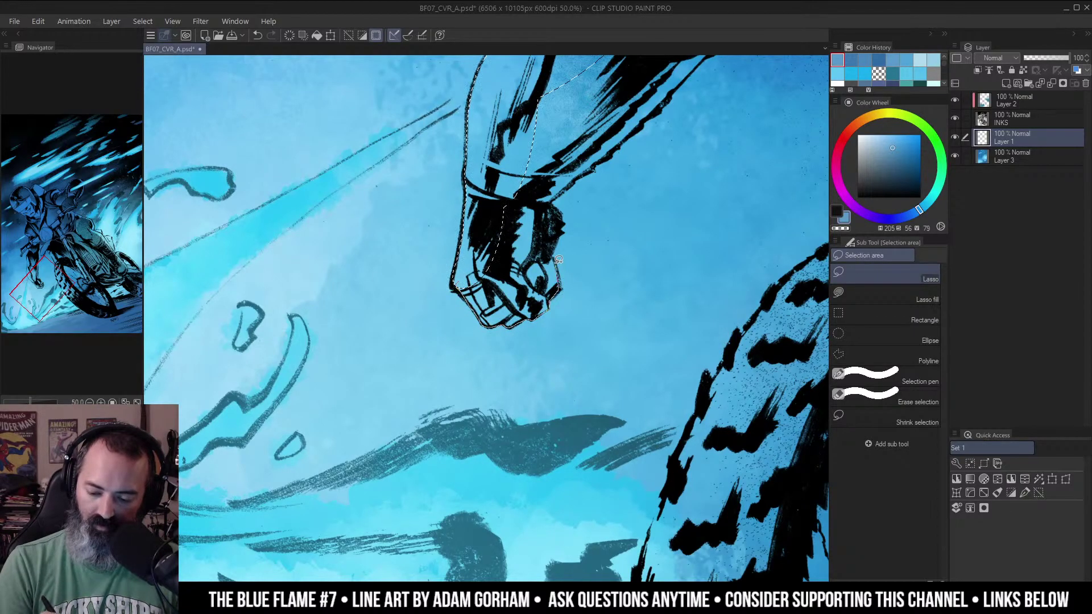
pyautogui.moveTo(532, 180); pyautogui.dragTo(521, 184)
pyautogui.moveTo(573, 159)
pyautogui.mouseDown()
pyautogui.moveTo(535, 218)
pyautogui.moveTo(569, 210)
pyautogui.moveTo(668, 115)
pyautogui.moveTo(484, 210)
pyautogui.moveTo(479, 256)
pyautogui.mouseUp()
pyautogui.moveTo(698, 145); pyautogui.dragTo(510, 358)
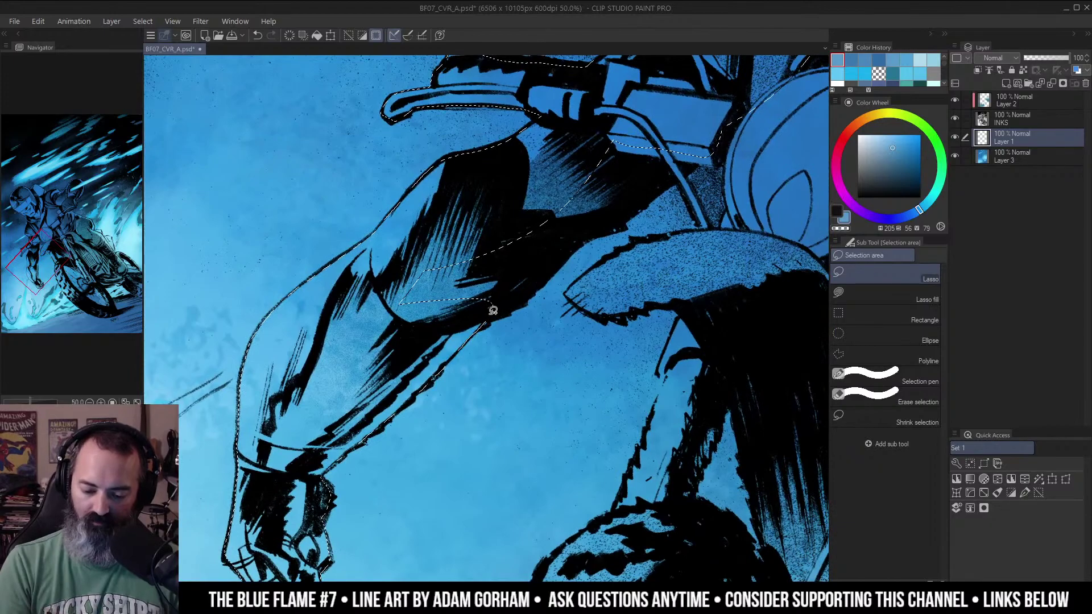
# Add the upper arm's inner edge and the area beside the round flame-emblem plate to the selection.
pyautogui.moveTo(477, 321)
pyautogui.mouseDown()
pyautogui.moveTo(507, 310)
pyautogui.moveTo(674, 155)
pyautogui.mouseUp()
pyautogui.moveTo(718, 254); pyautogui.dragTo(510, 305)
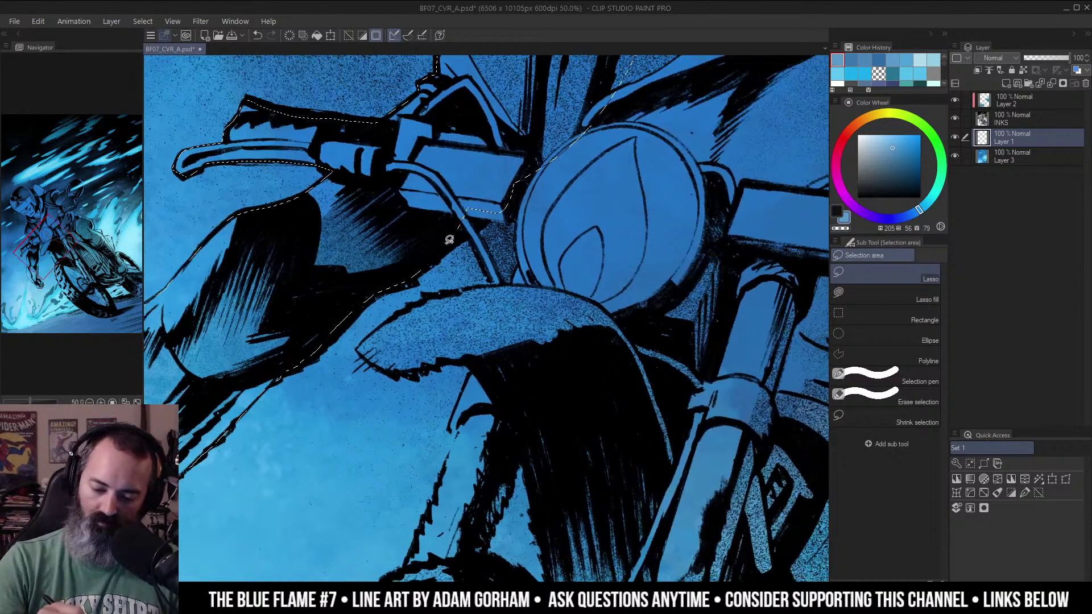
pyautogui.moveTo(477, 224)
pyautogui.mouseDown()
pyautogui.moveTo(520, 217)
pyautogui.moveTo(519, 252)
pyautogui.mouseUp()
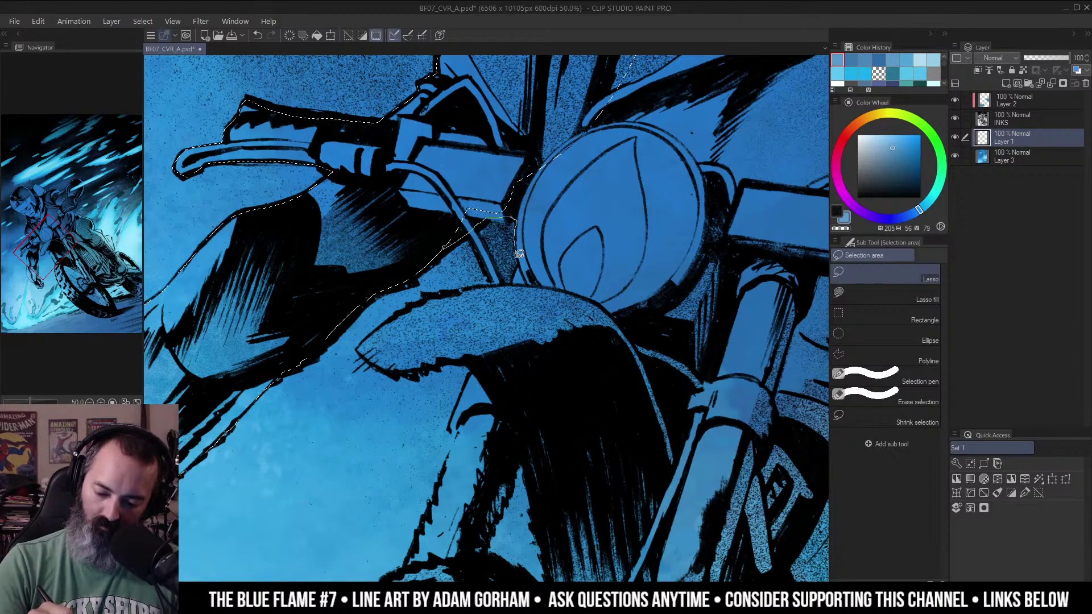
pyautogui.moveTo(588, 288); pyautogui.dragTo(595, 126)
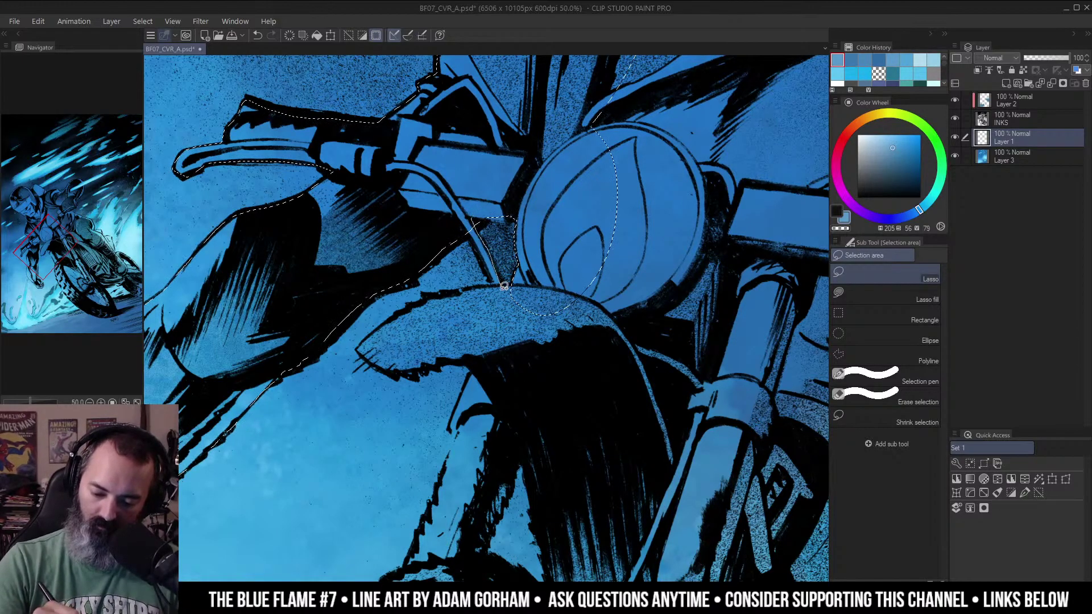
pyautogui.moveTo(522, 274); pyautogui.dragTo(475, 282)
# Add the front fender, from its pointed tip along its jagged lower edge, to the selection.
pyautogui.moveTo(409, 306)
pyautogui.mouseDown()
pyautogui.moveTo(368, 335)
pyautogui.moveTo(364, 357)
pyautogui.moveTo(405, 374)
pyautogui.moveTo(612, 346)
pyautogui.moveTo(636, 192)
pyautogui.mouseUp()
pyautogui.moveTo(660, 342); pyautogui.dragTo(632, 130)
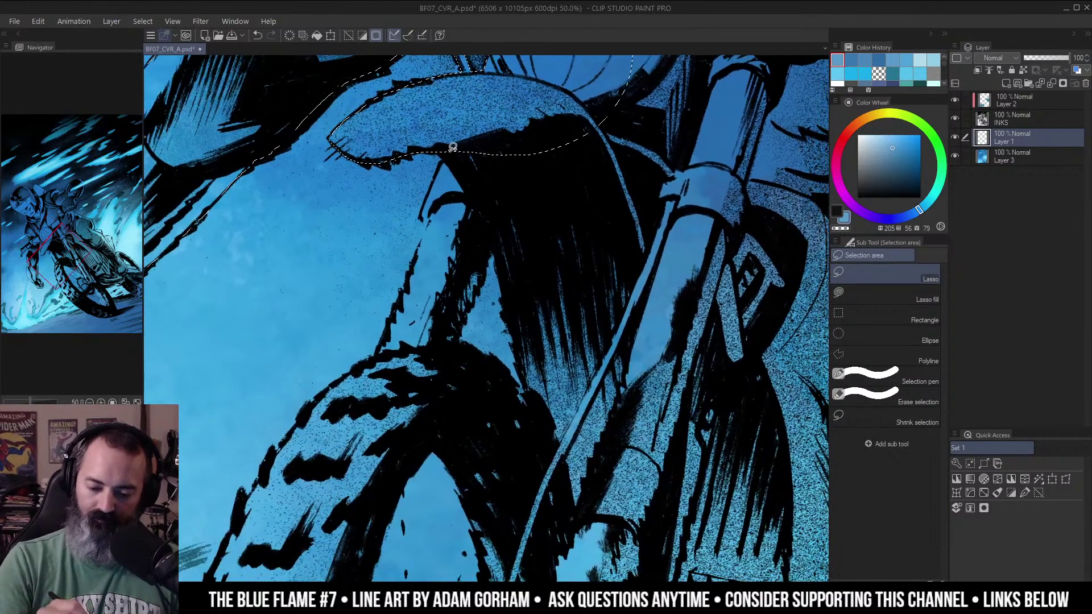
pyautogui.moveTo(397, 308)
pyautogui.mouseDown()
pyautogui.moveTo(405, 390)
pyautogui.moveTo(556, 137)
pyautogui.mouseUp()
pyautogui.moveTo(526, 257)
pyautogui.mouseDown()
pyautogui.moveTo(590, 134)
pyautogui.moveTo(545, 152)
pyautogui.moveTo(491, 234)
pyautogui.mouseUp()
# Add the fork leg beneath the fender and the upper outer edge of the front tyre to the selection.
pyautogui.hotkey('ctrl', '-')
pyautogui.moveTo(537, 284)
pyautogui.mouseDown()
pyautogui.moveTo(556, 214)
pyautogui.moveTo(542, 266)
pyautogui.mouseUp()
pyautogui.keyDown('alt'); pyautogui.click(662, 274); pyautogui.keyUp('alt')
pyautogui.click(544, 263)
pyautogui.moveTo(494, 204)
pyautogui.mouseDown()
pyautogui.moveTo(414, 277)
pyautogui.moveTo(357, 435)
pyautogui.moveTo(466, 324)
pyautogui.moveTo(535, 222)
pyautogui.mouseUp()
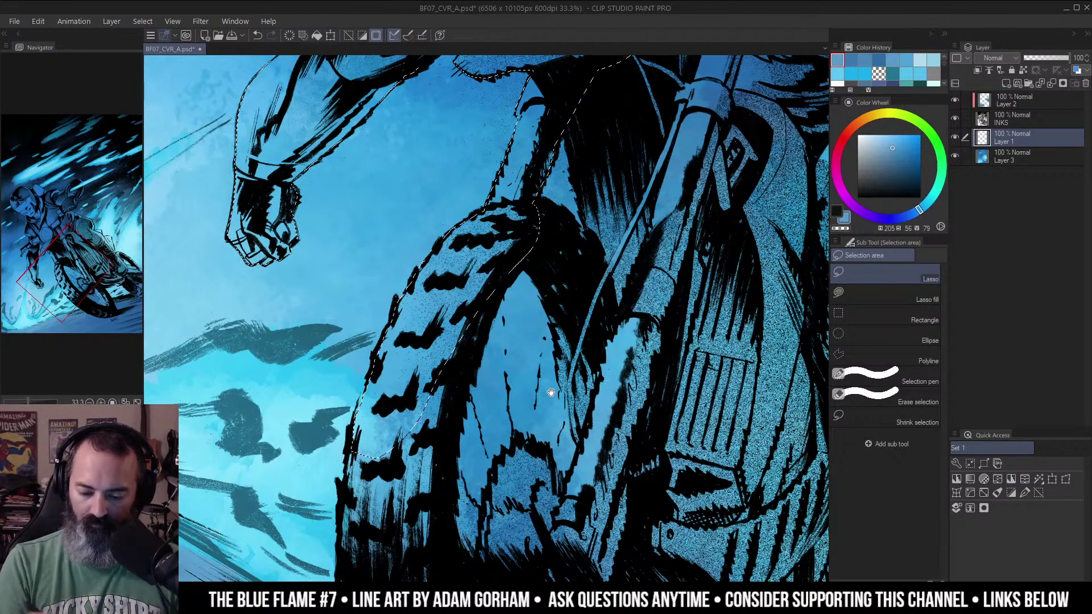
pyautogui.moveTo(550, 385)
pyautogui.mouseDown()
pyautogui.moveTo(612, 171)
pyautogui.moveTo(601, 152)
pyautogui.mouseUp()
pyautogui.moveTo(414, 187)
pyautogui.mouseDown()
pyautogui.moveTo(398, 245)
pyautogui.moveTo(399, 390)
pyautogui.moveTo(564, 214)
pyautogui.moveTo(532, 134)
pyautogui.mouseUp()
# Extend the selection around the lower front tyre and up its far side to the fork.
pyautogui.moveTo(636, 349)
pyautogui.mouseDown()
pyautogui.moveTo(610, 311)
pyautogui.moveTo(609, 244)
pyautogui.mouseUp()
pyautogui.moveTo(376, 287)
pyautogui.mouseDown()
pyautogui.moveTo(424, 460)
pyautogui.moveTo(479, 518)
pyautogui.moveTo(549, 531)
pyautogui.moveTo(609, 446)
pyautogui.moveTo(649, 229)
pyautogui.moveTo(449, 221)
pyautogui.mouseUp()
pyautogui.moveTo(687, 138); pyautogui.dragTo(616, 311)
pyautogui.moveTo(573, 398)
pyautogui.mouseDown()
pyautogui.moveTo(594, 273)
pyautogui.moveTo(526, 79)
pyautogui.moveTo(397, 409)
pyautogui.mouseUp()
pyautogui.moveTo(568, 264); pyautogui.dragTo(489, 285)
pyautogui.moveTo(564, 276); pyautogui.dragTo(657, 165)
pyautogui.moveTo(673, 255)
pyautogui.mouseDown()
pyautogui.moveTo(607, 246)
pyautogui.moveTo(595, 228)
pyautogui.mouseUp()
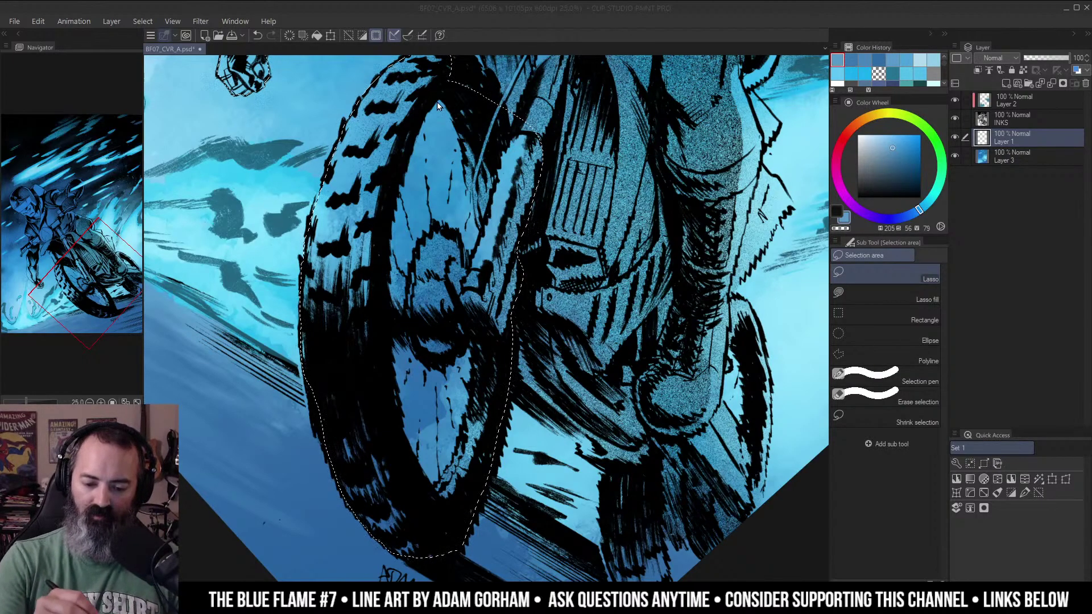
# Subtract the background openings above and below the front wheel's hub from the selection.
pyautogui.moveTo(427, 111); pyautogui.dragTo(438, 97)
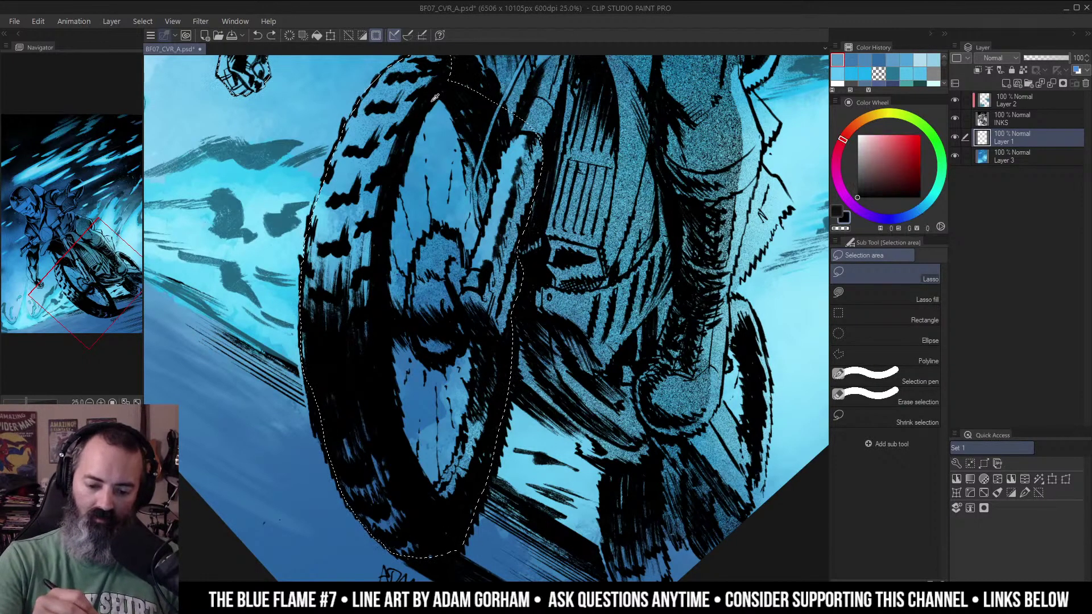
pyautogui.keyDown('alt'); pyautogui.click(441, 91); pyautogui.keyUp('alt')
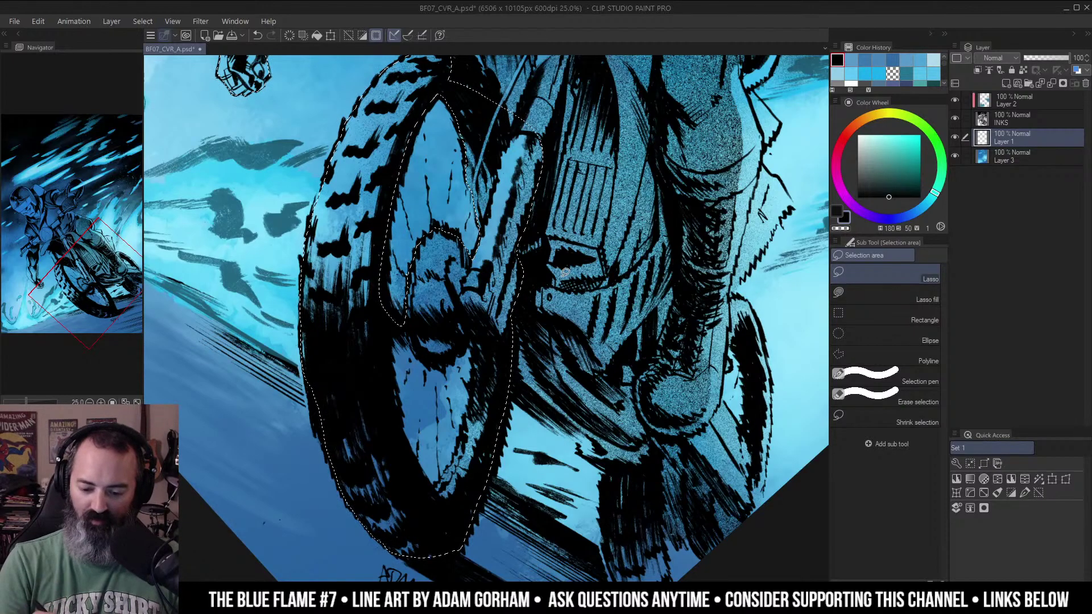
pyautogui.scroll(-3, 563, 274)
pyautogui.moveTo(422, 249)
pyautogui.mouseDown()
pyautogui.moveTo(458, 273)
pyautogui.moveTo(501, 253)
pyautogui.mouseUp()
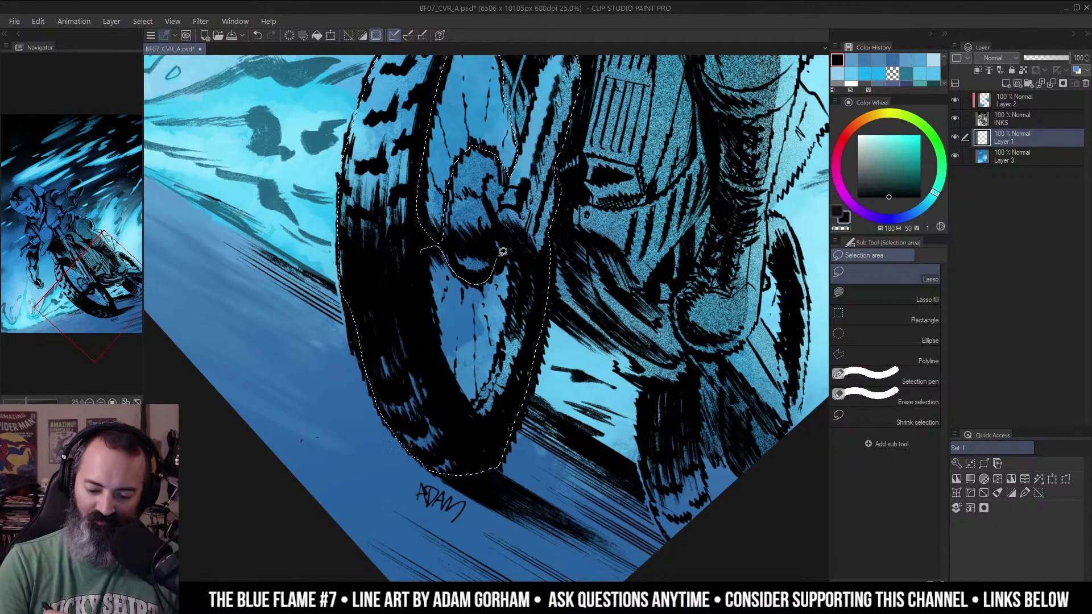
pyautogui.moveTo(525, 288)
pyautogui.mouseDown()
pyautogui.moveTo(477, 403)
pyautogui.moveTo(426, 254)
pyautogui.mouseUp()
# Add the bike's underside and the rear wheel, out to the page edge, to the selection.
pyautogui.moveTo(729, 174); pyautogui.dragTo(609, 221)
pyautogui.moveTo(445, 338); pyautogui.dragTo(566, 153)
pyautogui.moveTo(522, 226); pyautogui.dragTo(521, 236)
pyautogui.moveTo(526, 299)
pyautogui.mouseDown()
pyautogui.moveTo(524, 353)
pyautogui.moveTo(620, 293)
pyautogui.moveTo(609, 174)
pyautogui.mouseUp()
pyautogui.moveTo(666, 326); pyautogui.dragTo(673, 218)
pyautogui.moveTo(538, 237)
pyautogui.mouseDown()
pyautogui.moveTo(464, 290)
pyautogui.moveTo(443, 323)
pyautogui.moveTo(473, 414)
pyautogui.moveTo(598, 389)
pyautogui.moveTo(694, 321)
pyautogui.moveTo(746, 253)
pyautogui.moveTo(739, 231)
pyautogui.moveTo(617, 211)
pyautogui.mouseUp()
pyautogui.moveTo(682, 277)
pyautogui.mouseDown()
pyautogui.moveTo(703, 266)
pyautogui.moveTo(645, 325)
pyautogui.mouseUp()
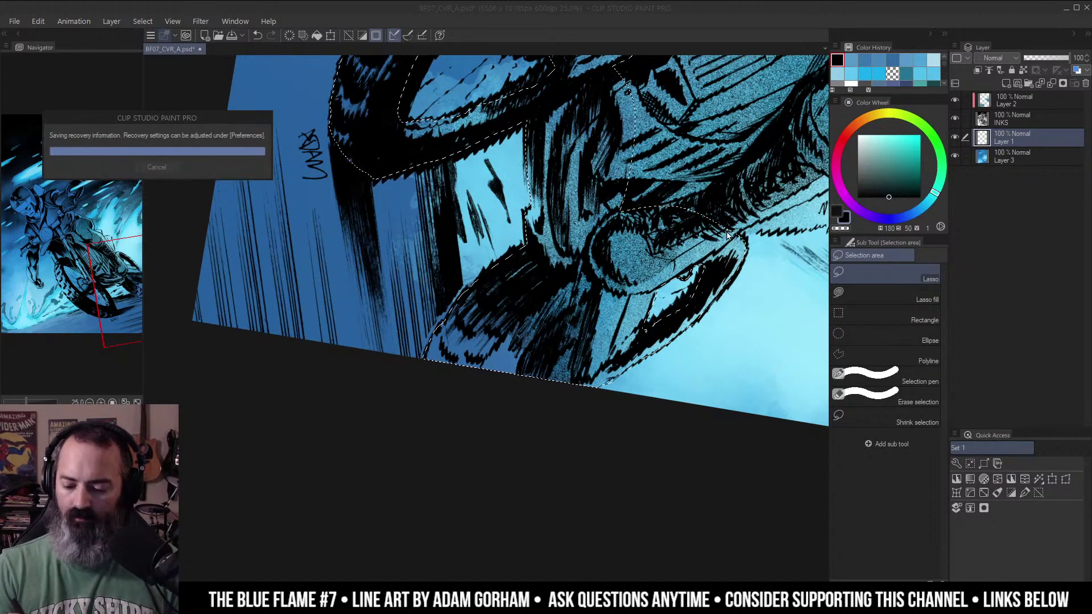
pyautogui.moveTo(734, 200); pyautogui.dragTo(660, 292)
# Add the outer edge of the rider's boot, shin and knee to the selection.
pyautogui.moveTo(518, 351); pyautogui.dragTo(549, 340)
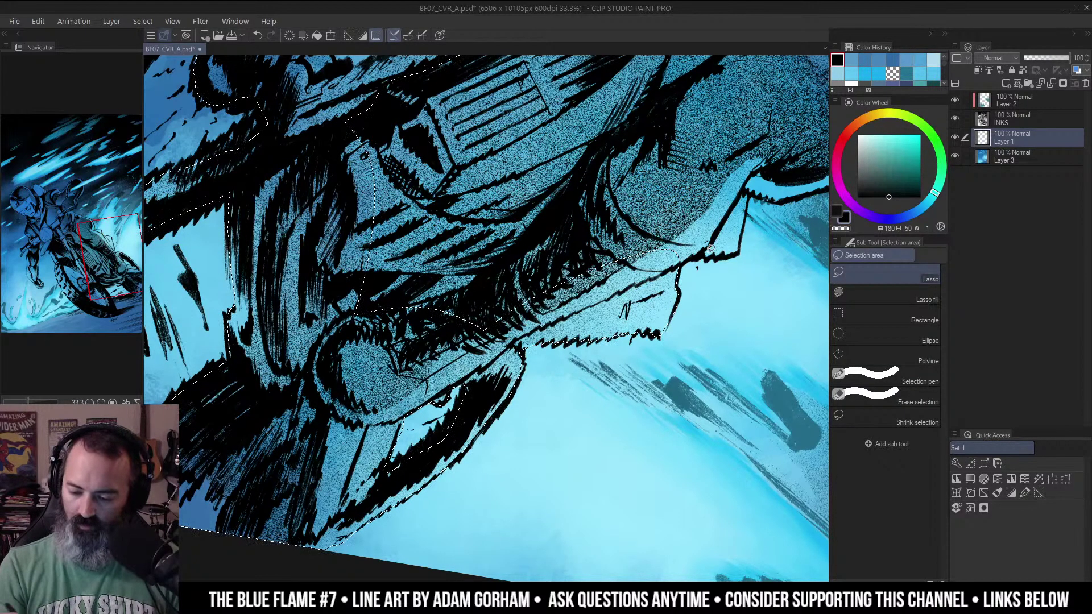
pyautogui.moveTo(742, 250)
pyautogui.mouseDown()
pyautogui.moveTo(756, 182)
pyautogui.moveTo(503, 285)
pyautogui.mouseUp()
pyautogui.moveTo(812, 162); pyautogui.dragTo(522, 267)
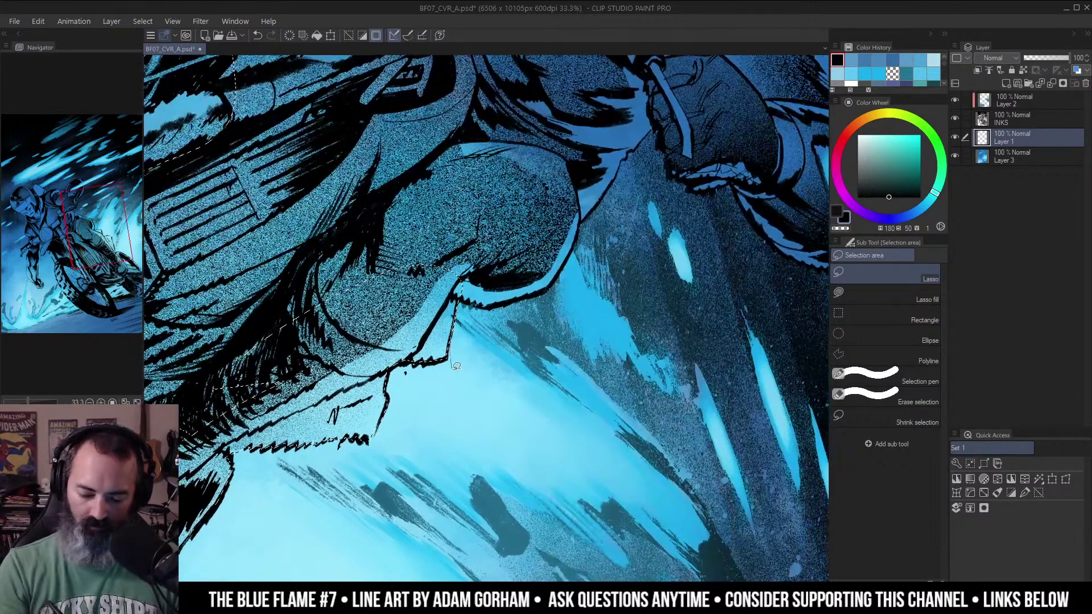
pyautogui.moveTo(492, 304)
pyautogui.mouseDown()
pyautogui.moveTo(543, 287)
pyautogui.moveTo(563, 265)
pyautogui.moveTo(580, 231)
pyautogui.moveTo(571, 163)
pyautogui.mouseUp()
pyautogui.moveTo(578, 229)
pyautogui.mouseDown()
pyautogui.moveTo(657, 123)
pyautogui.moveTo(588, 88)
pyautogui.moveTo(397, 192)
pyautogui.mouseUp()
# Add the rider's hip and the raised arm with its glove and sleeve to the selection.
pyautogui.press('space')
pyautogui.moveTo(615, 171); pyautogui.dragTo(463, 261)
pyautogui.hotkey('shift', 'space')
pyautogui.moveTo(612, 266)
pyautogui.mouseDown()
pyautogui.moveTo(442, 188)
pyautogui.moveTo(617, 183)
pyautogui.mouseUp()
pyautogui.hotkey('ctrl', 'space')
pyautogui.click(594, 278)
pyautogui.moveTo(540, 297)
pyautogui.mouseDown()
pyautogui.moveTo(617, 279)
pyautogui.moveTo(653, 234)
pyautogui.moveTo(648, 184)
pyautogui.moveTo(606, 106)
pyautogui.moveTo(492, 244)
pyautogui.mouseUp()
pyautogui.press('space')
pyautogui.moveTo(700, 145)
pyautogui.mouseDown()
pyautogui.moveTo(564, 301)
pyautogui.moveTo(622, 268)
pyautogui.moveTo(661, 174)
pyautogui.moveTo(472, 207)
pyautogui.moveTo(519, 153)
pyautogui.moveTo(603, 147)
pyautogui.moveTo(594, 139)
pyautogui.moveTo(669, 122)
pyautogui.moveTo(648, 84)
pyautogui.moveTo(584, 69)
pyautogui.moveTo(522, 68)
pyautogui.moveTo(467, 96)
pyautogui.moveTo(403, 156)
pyautogui.moveTo(414, 349)
pyautogui.moveTo(449, 344)
pyautogui.mouseUp()
pyautogui.moveTo(475, 227); pyautogui.dragTo(751, 248)
pyautogui.moveTo(685, 174)
pyautogui.mouseDown()
pyautogui.moveTo(650, 189)
pyautogui.moveTo(617, 181)
pyautogui.moveTo(603, 156)
pyautogui.moveTo(566, 148)
pyautogui.moveTo(713, 374)
pyautogui.moveTo(712, 347)
pyautogui.mouseUp()
# Add the rider's shoulder and the pack behind the helmet to the selection.
pyautogui.moveTo(535, 162)
pyautogui.mouseDown()
pyautogui.moveTo(675, 268)
pyautogui.moveTo(588, 257)
pyautogui.moveTo(561, 219)
pyautogui.mouseUp()
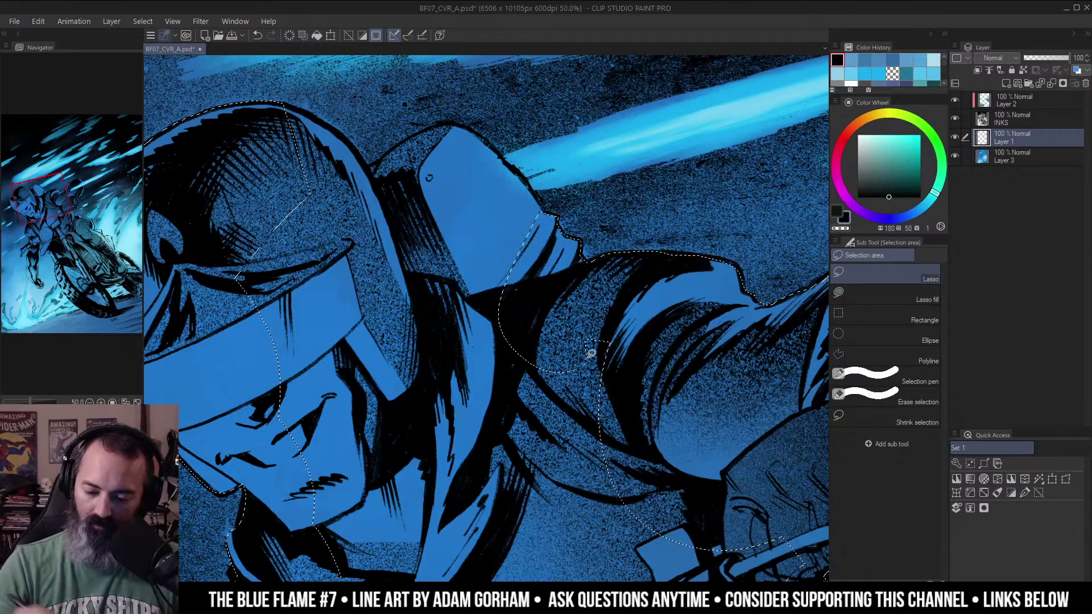
pyautogui.moveTo(477, 122); pyautogui.dragTo(521, 166)
pyautogui.moveTo(545, 244); pyautogui.dragTo(541, 249)
pyautogui.moveTo(482, 132)
pyautogui.mouseDown()
pyautogui.moveTo(512, 163)
pyautogui.moveTo(534, 288)
pyautogui.moveTo(430, 296)
pyautogui.moveTo(479, 127)
pyautogui.moveTo(453, 120)
pyautogui.moveTo(365, 159)
pyautogui.moveTo(328, 130)
pyautogui.moveTo(250, 103)
pyautogui.moveTo(491, 368)
pyautogui.mouseUp()
pyautogui.moveTo(620, 239); pyautogui.dragTo(568, 258)
# Lasso across the unselected interior areas of the rider and motorcycle to fill the gaps in the selection.
pyautogui.click(540, 284)
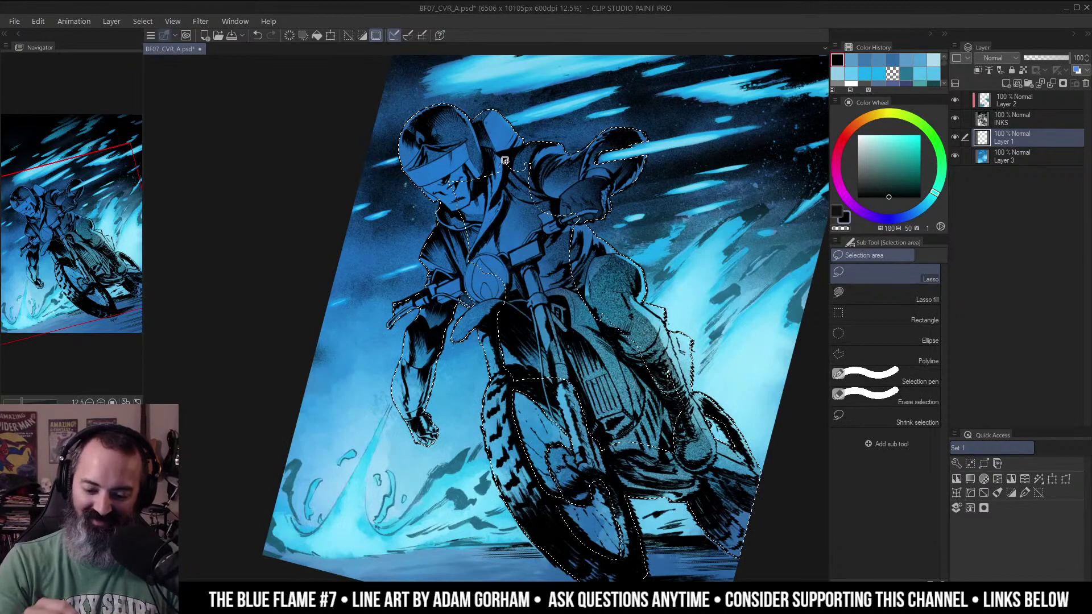
pyautogui.moveTo(531, 155)
pyautogui.mouseDown()
pyautogui.moveTo(452, 206)
pyautogui.moveTo(458, 259)
pyautogui.moveTo(485, 287)
pyautogui.moveTo(518, 408)
pyautogui.moveTo(563, 399)
pyautogui.mouseUp()
pyautogui.moveTo(591, 204); pyautogui.dragTo(547, 181)
pyautogui.moveTo(526, 353)
pyautogui.mouseDown()
pyautogui.moveTo(521, 296)
pyautogui.moveTo(476, 322)
pyautogui.moveTo(469, 274)
pyautogui.moveTo(520, 313)
pyautogui.moveTo(476, 322)
pyautogui.mouseUp()
pyautogui.click(521, 297)
pyautogui.moveTo(687, 326); pyautogui.dragTo(640, 238)
pyautogui.keyDown('alt'); pyautogui.click(667, 219); pyautogui.keyUp('alt')
pyautogui.moveTo(612, 192); pyautogui.dragTo(722, 223)
pyautogui.moveTo(707, 334); pyautogui.dragTo(622, 239)
pyautogui.hotkey('ctrl', '-')
pyautogui.moveTo(707, 174); pyautogui.dragTo(656, 231)
# Refine the selection around the front wheel's openings with the Lasso and check the complete selection in Quick Mask.
pyautogui.press('q')
pyautogui.press('q')
pyautogui.click(466, 344)
pyautogui.click(481, 335)
pyautogui.moveTo(483, 304); pyautogui.dragTo(524, 210)
pyautogui.moveTo(539, 264); pyautogui.dragTo(544, 265)
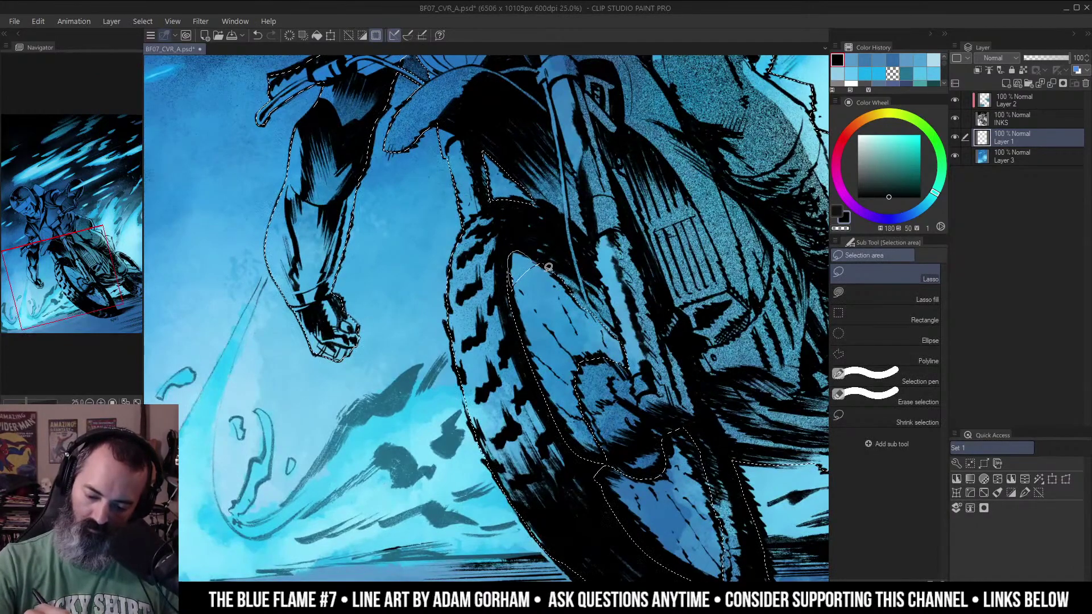
pyautogui.press('z')
pyautogui.keyDown('alt'); pyautogui.click(599, 262); pyautogui.keyUp('alt')
pyautogui.keyDown('alt'); pyautogui.click(719, 292); pyautogui.keyUp('alt')
pyautogui.moveTo(753, 248); pyautogui.dragTo(719, 263)
pyautogui.press('q')
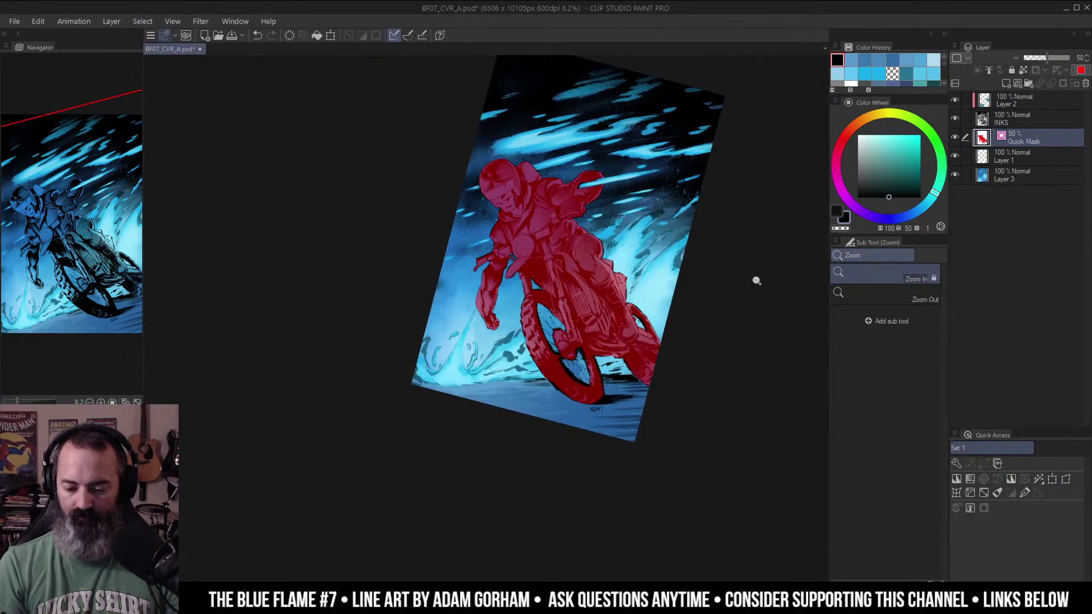
pyautogui.press('q')
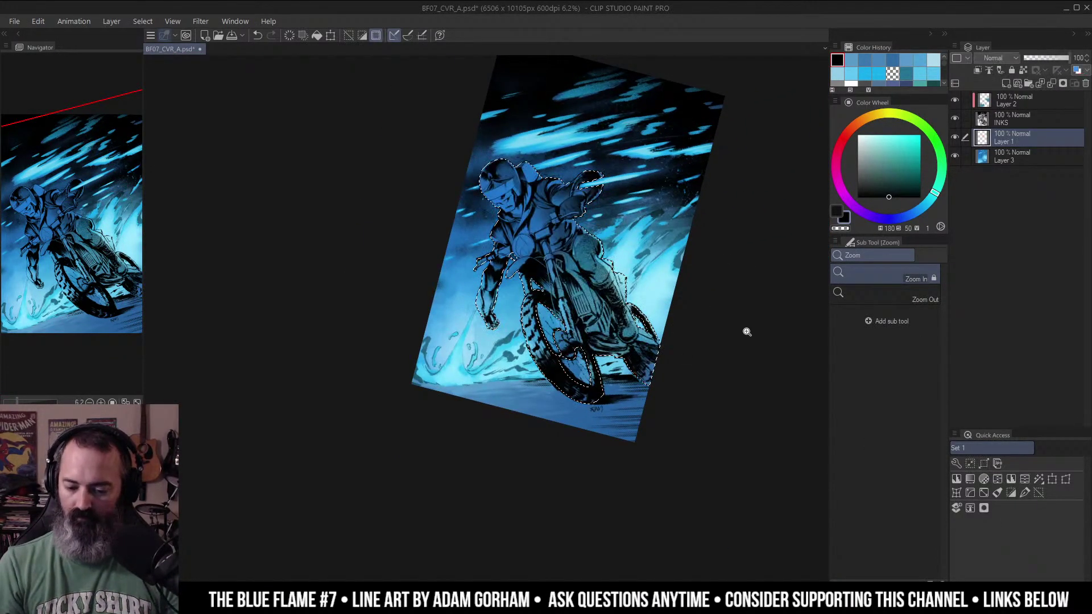
# Move Layer 1 below Layer 3 and fill the rider and motorcycle selection on it with black.
pyautogui.moveTo(992, 161); pyautogui.dragTo(994, 160)
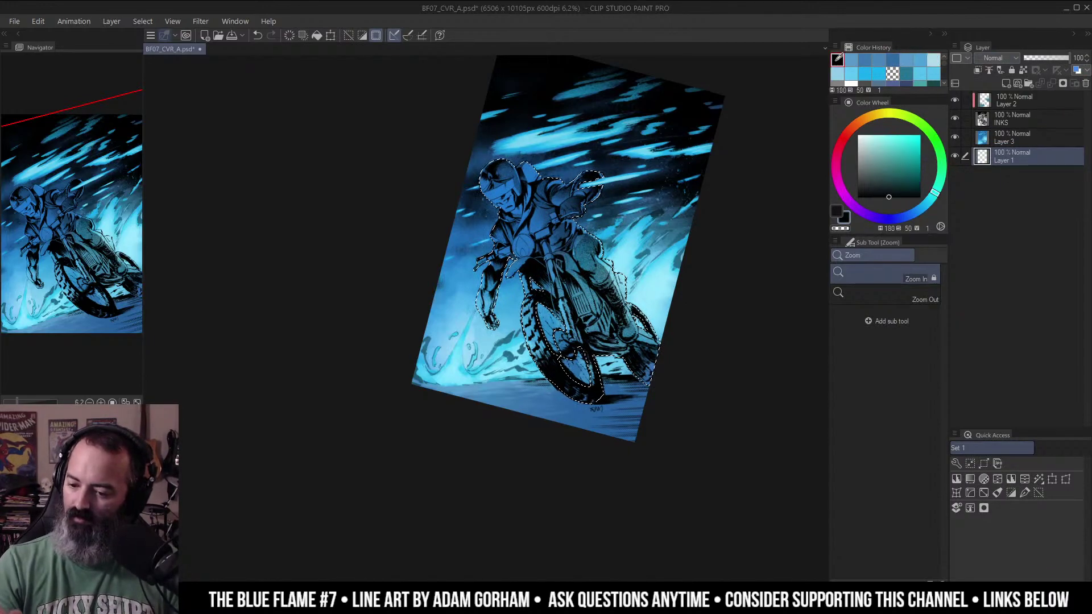
pyautogui.press('g')
pyautogui.click(600, 341)
# Clear the selection and lock Layer 1 against editing.
pyautogui.hotkey('ctrl', 'd')
pyautogui.press('m')
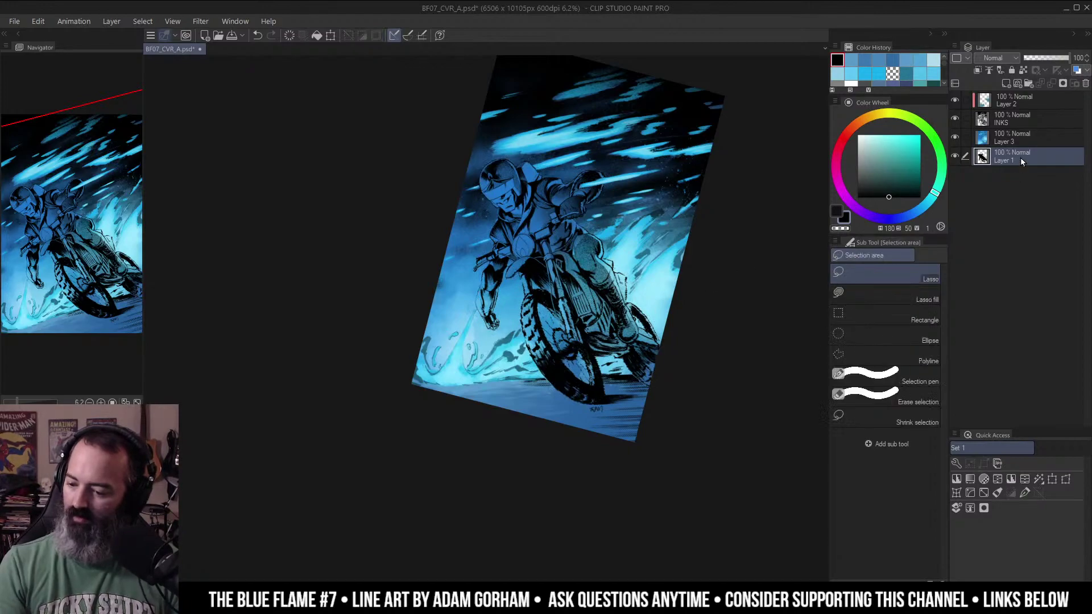
pyautogui.click(1012, 70)
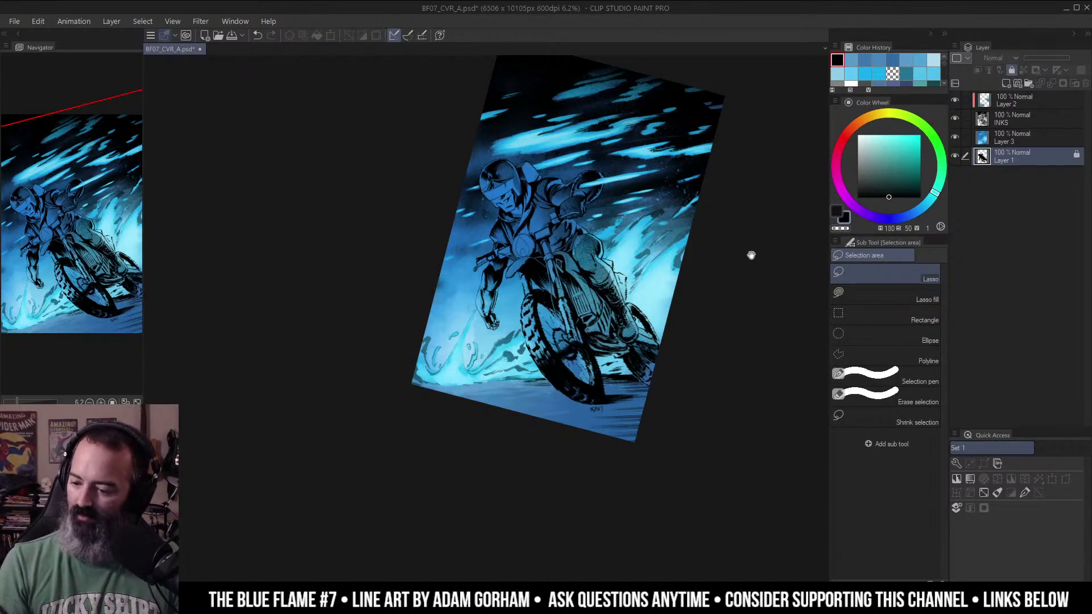
# On Layer 3, paint white highlight streaks down the narrow energy beam below the rider's fist with the Kyle Ultimate Brush Pen.
pyautogui.moveTo(755, 252); pyautogui.dragTo(742, 289)
pyautogui.keyDown('shift'); pyautogui.doubleClick(708, 236); pyautogui.keyUp('shift')
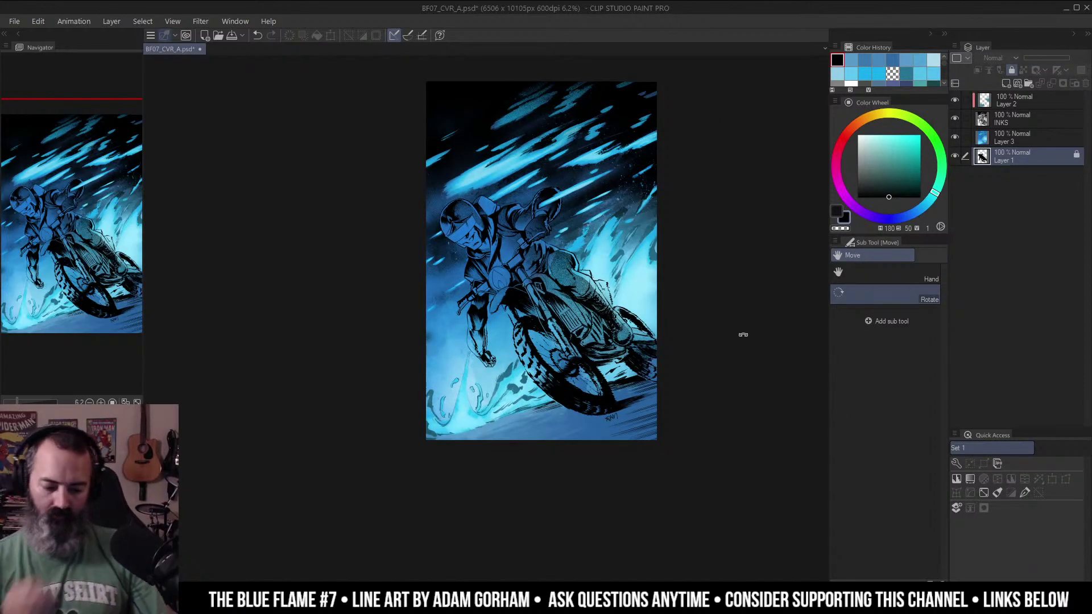
pyautogui.moveTo(559, 385); pyautogui.dragTo(579, 355)
pyautogui.hotkey('ctrl', 'space')
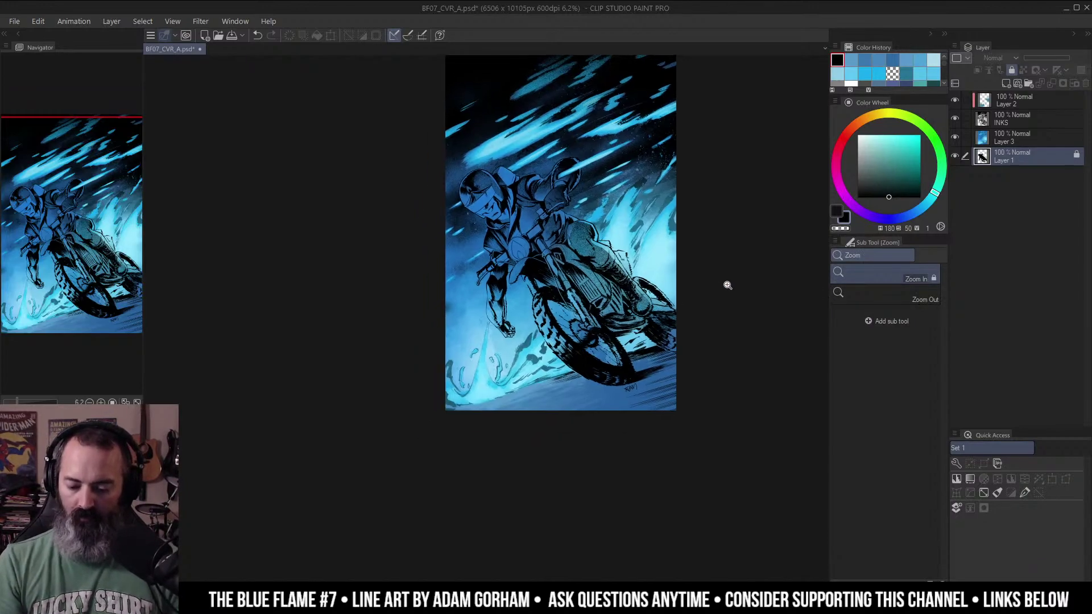
pyautogui.click(537, 383)
pyautogui.moveTo(500, 345); pyautogui.dragTo(591, 334)
pyautogui.click(577, 327)
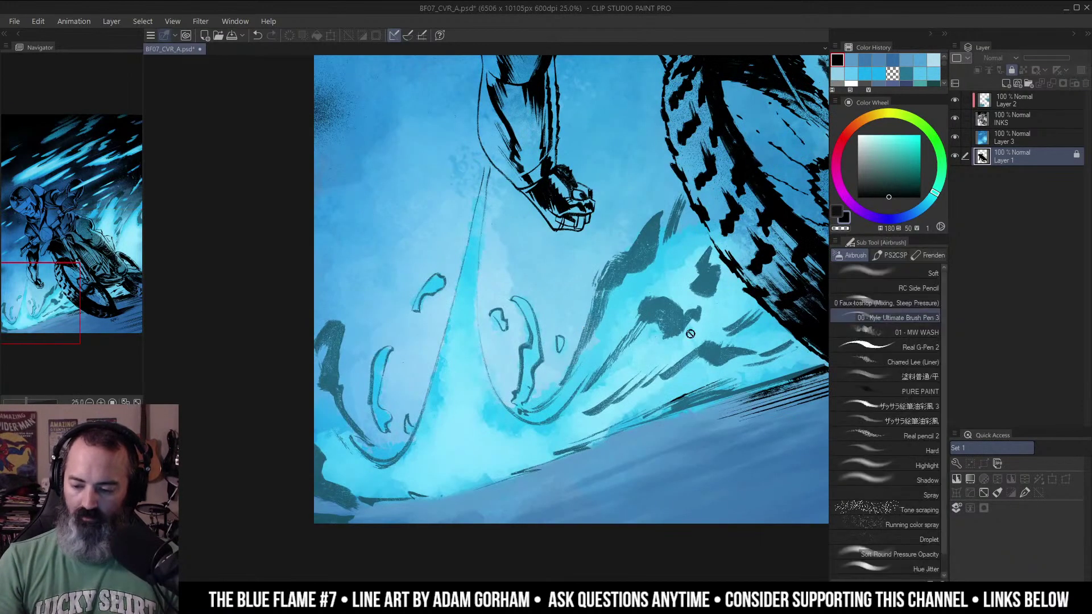
pyautogui.click(996, 137)
pyautogui.press('x')
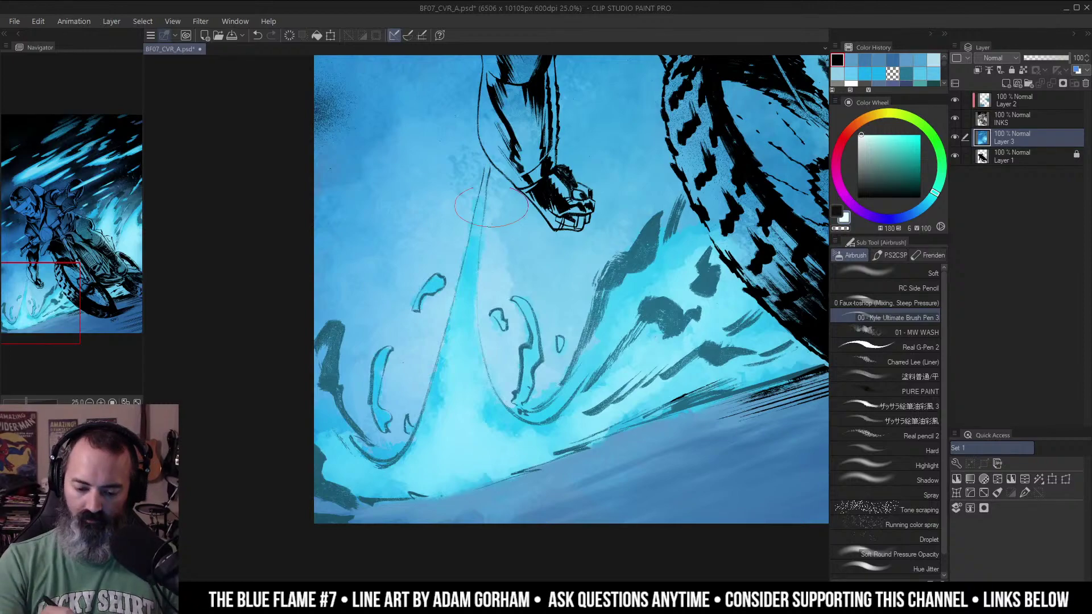
pyautogui.moveTo(486, 211)
pyautogui.mouseDown()
pyautogui.moveTo(474, 211)
pyautogui.moveTo(503, 229)
pyautogui.moveTo(490, 229)
pyautogui.mouseUp()
pyautogui.moveTo(487, 166); pyautogui.dragTo(475, 244)
pyautogui.hotkey('ctrl', 'z')
pyautogui.moveTo(487, 166)
pyautogui.mouseDown()
pyautogui.moveTo(468, 260)
pyautogui.moveTo(486, 171)
pyautogui.mouseUp()
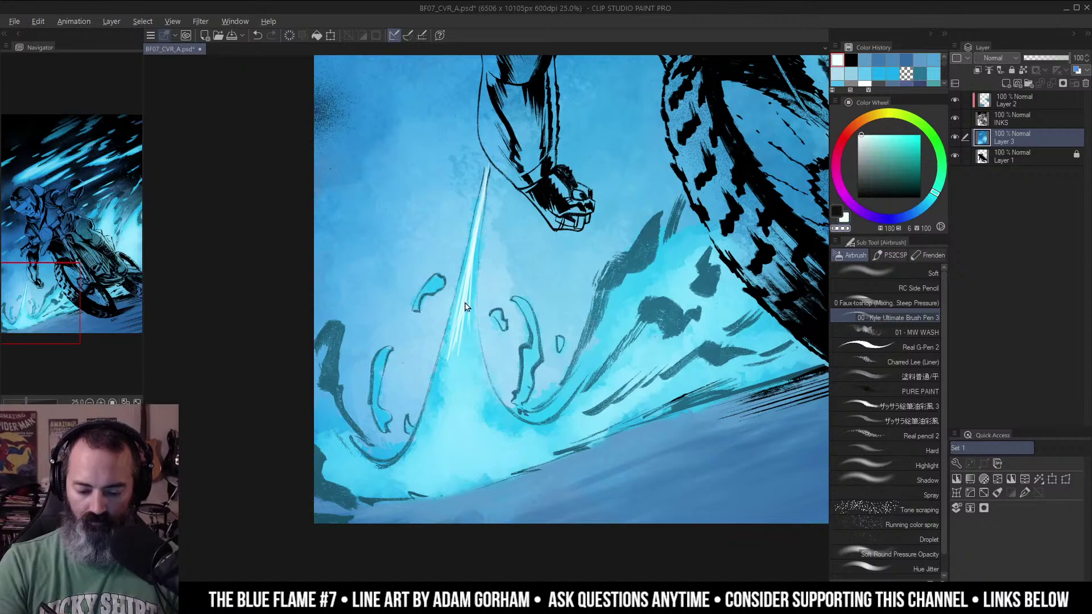
pyautogui.moveTo(462, 315)
pyautogui.mouseDown()
pyautogui.moveTo(465, 286)
pyautogui.moveTo(448, 349)
pyautogui.moveTo(469, 273)
pyautogui.mouseUp()
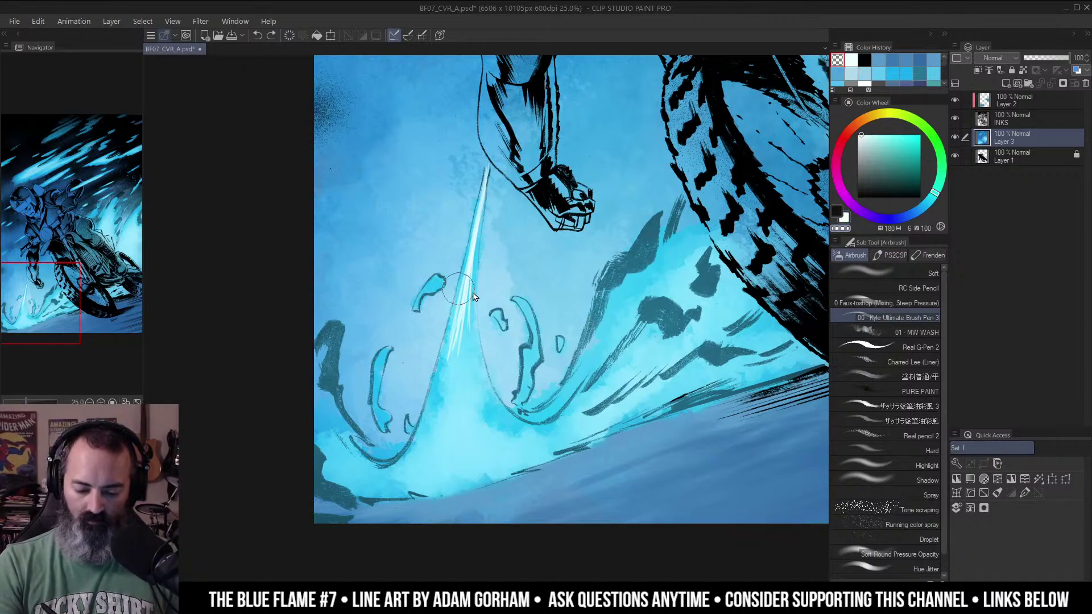
# Soften the lower ends of the white beam streaks with a smaller Blending Brush.
pyautogui.press('j')
pyautogui.moveTo(464, 294); pyautogui.dragTo(459, 326)
pyautogui.press('[')
pyautogui.press('[')
pyautogui.press('[')
pyautogui.moveTo(473, 254)
pyautogui.mouseDown()
pyautogui.moveTo(455, 391)
pyautogui.moveTo(479, 283)
pyautogui.moveTo(458, 284)
pyautogui.moveTo(472, 262)
pyautogui.mouseUp()
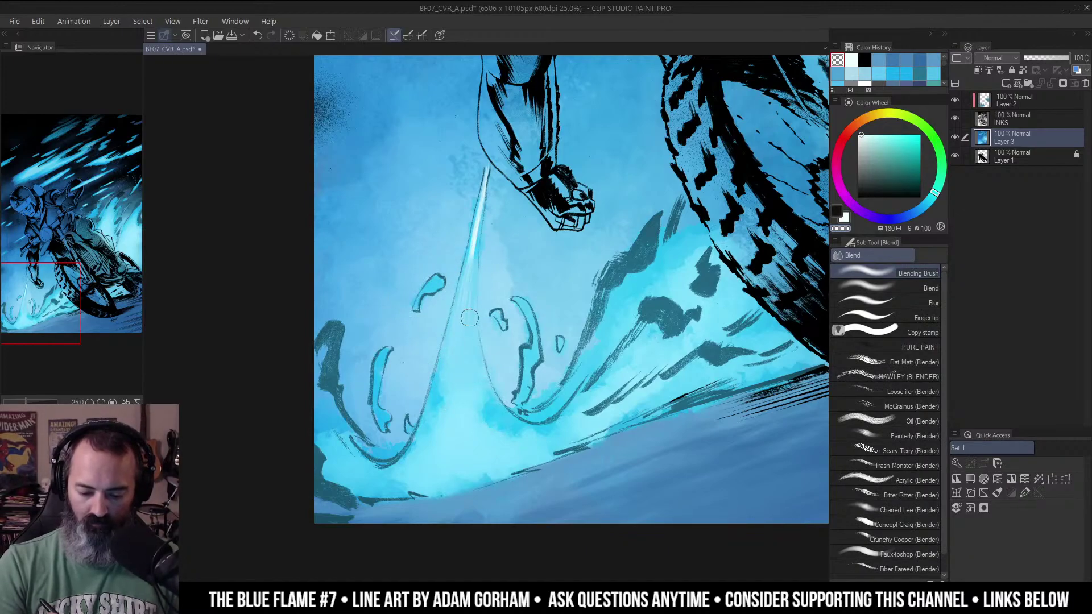
pyautogui.hotkey('ctrl', 'space')
pyautogui.moveTo(480, 306)
pyautogui.mouseDown()
pyautogui.moveTo(494, 315)
pyautogui.moveTo(511, 284)
pyautogui.mouseUp()
pyautogui.press('b')
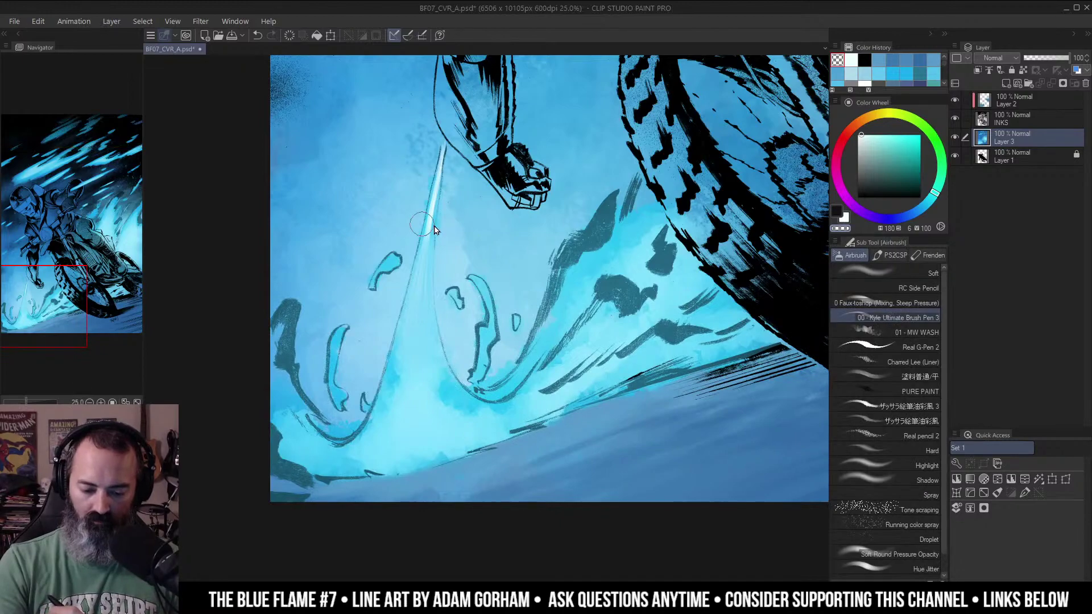
pyautogui.press('j')
pyautogui.press('b')
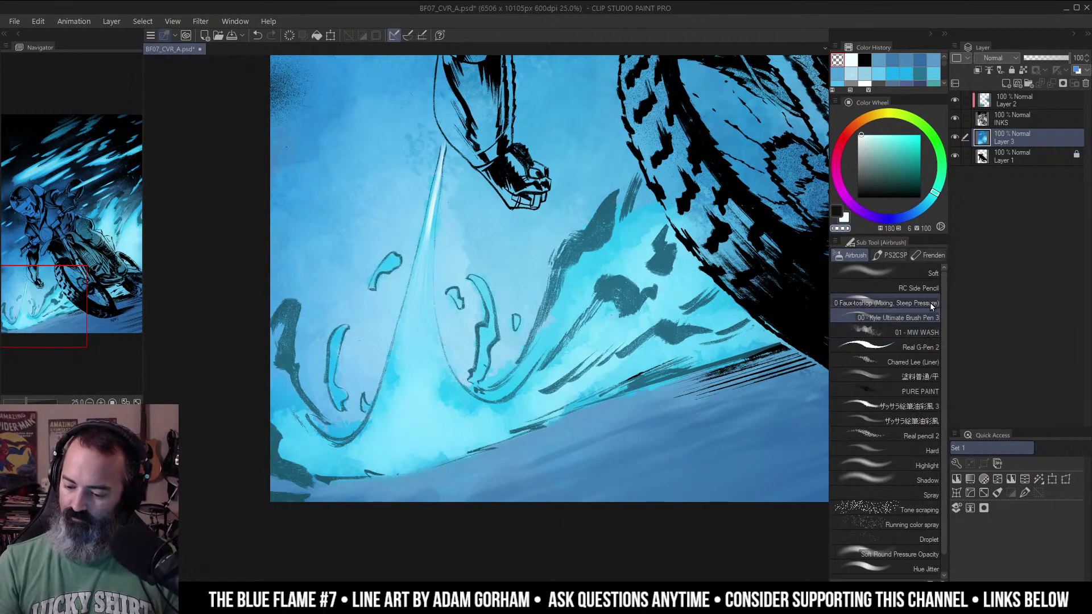
# Paint a pale cyan glow sampled from the beam down into its flared base with the Faux-toshop (Mixing, Steep Pressure) brush.
pyautogui.click(930, 302)
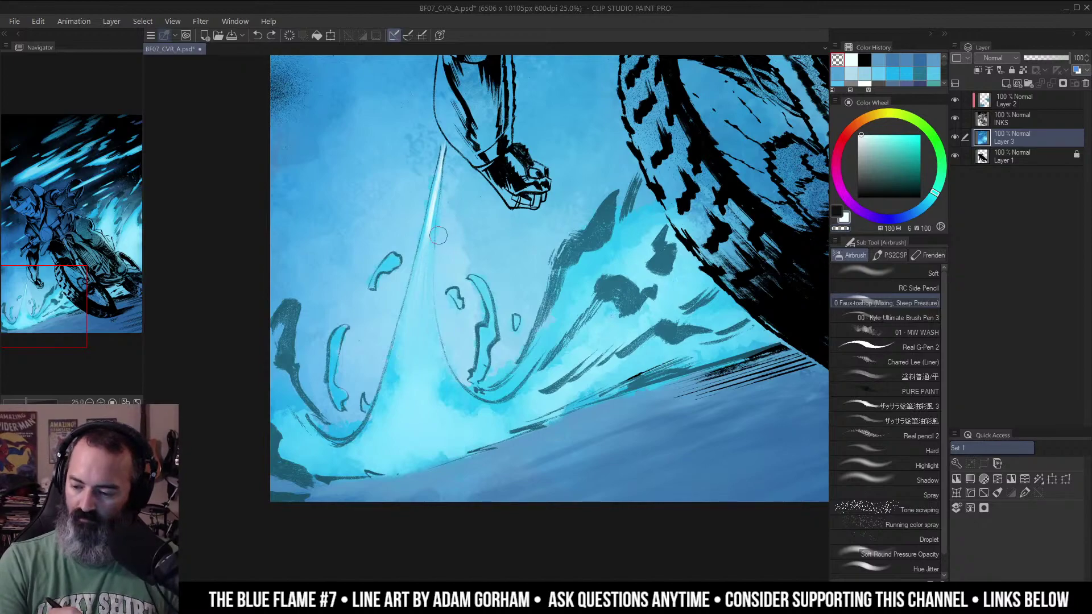
pyautogui.keyDown('alt'); pyautogui.click(429, 228); pyautogui.keyUp('alt')
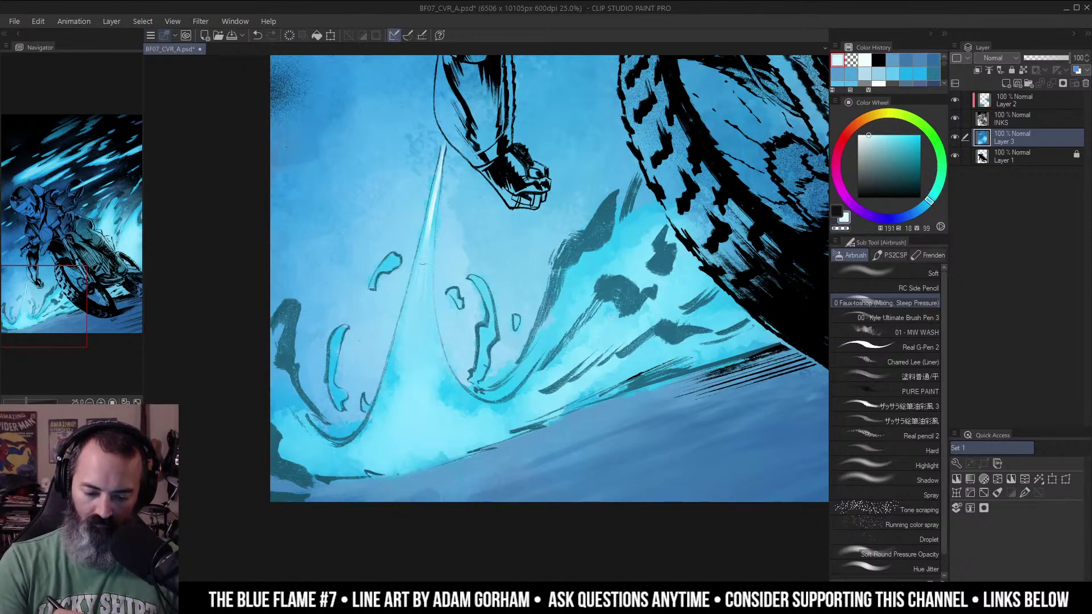
pyautogui.moveTo(415, 308)
pyautogui.mouseDown()
pyautogui.moveTo(405, 372)
pyautogui.moveTo(409, 342)
pyautogui.moveTo(412, 371)
pyautogui.mouseUp()
pyautogui.moveTo(426, 350); pyautogui.dragTo(427, 373)
pyautogui.moveTo(410, 336)
pyautogui.mouseDown()
pyautogui.moveTo(426, 395)
pyautogui.moveTo(419, 377)
pyautogui.moveTo(399, 425)
pyautogui.moveTo(462, 415)
pyautogui.mouseUp()
# Examine the whole cover and the rider area against the blue background.
pyautogui.keyDown('alt'); pyautogui.click(519, 359); pyautogui.keyUp('alt')
pyautogui.moveTo(533, 346); pyautogui.dragTo(488, 371)
pyautogui.keyDown('alt'); pyautogui.click(602, 295); pyautogui.keyUp('alt')
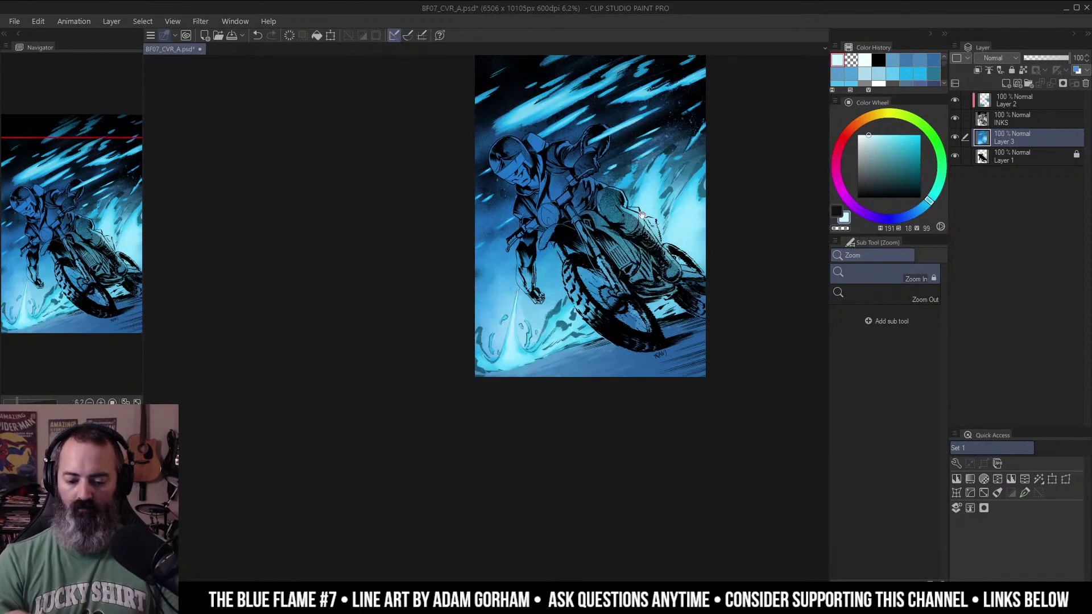
pyautogui.moveTo(637, 347); pyautogui.dragTo(618, 407)
pyautogui.moveTo(703, 251); pyautogui.dragTo(700, 270)
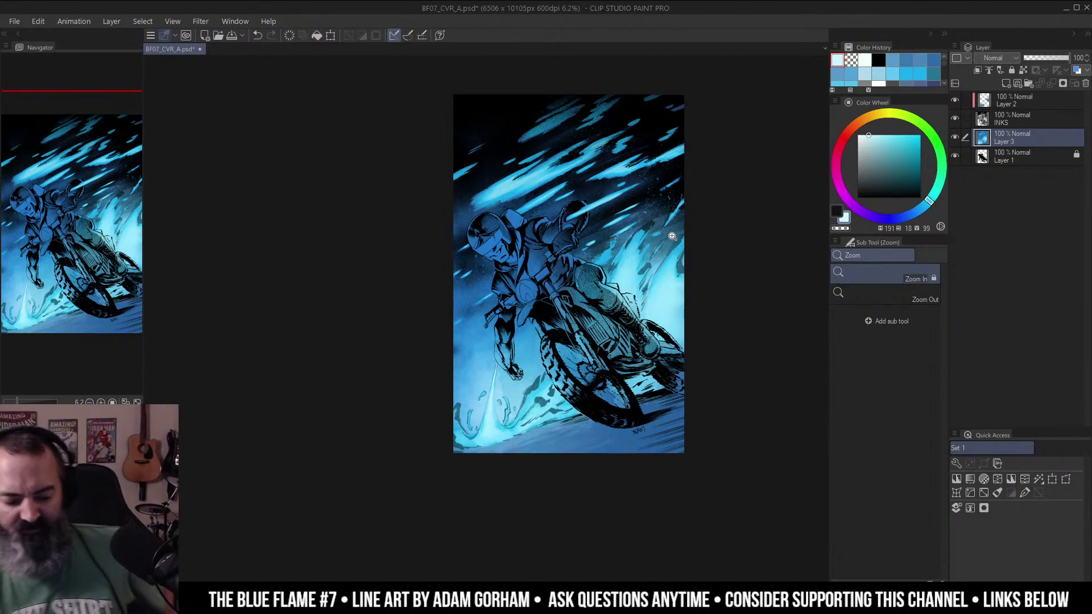
pyautogui.moveTo(636, 213); pyautogui.dragTo(617, 232)
pyautogui.press('m')
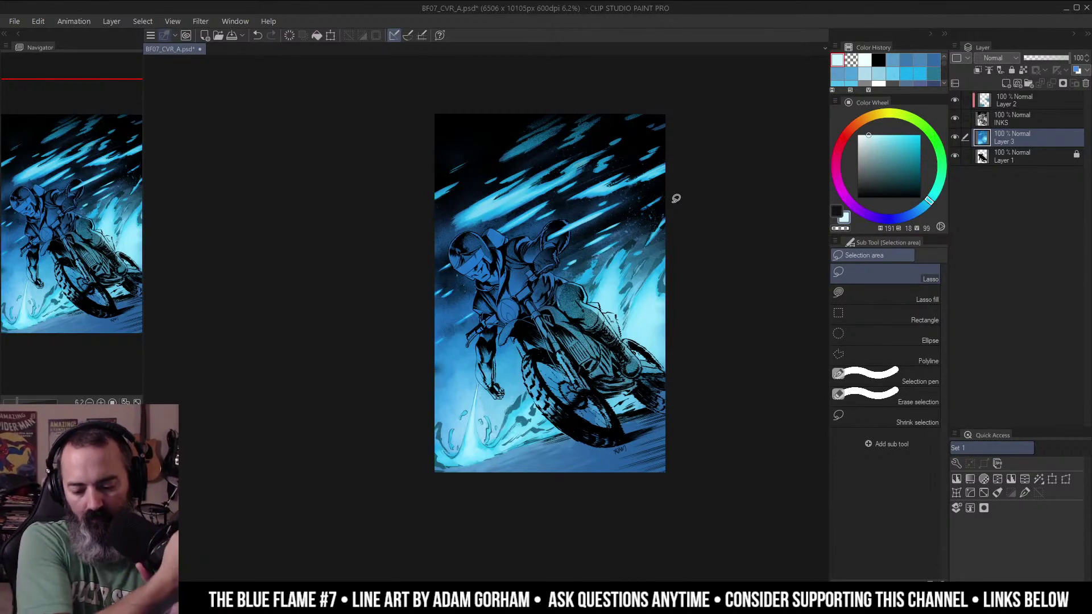
pyautogui.press('/')
pyautogui.click(582, 270)
pyautogui.moveTo(662, 262); pyautogui.dragTo(729, 217)
pyautogui.moveTo(697, 276); pyautogui.dragTo(657, 259)
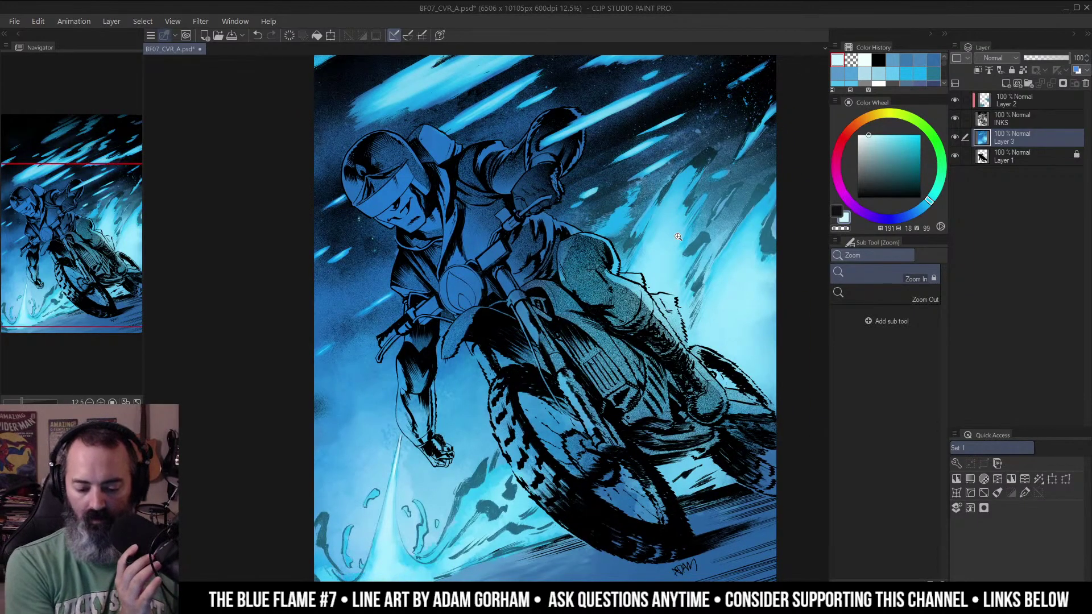
pyautogui.moveTo(631, 266); pyautogui.dragTo(604, 262)
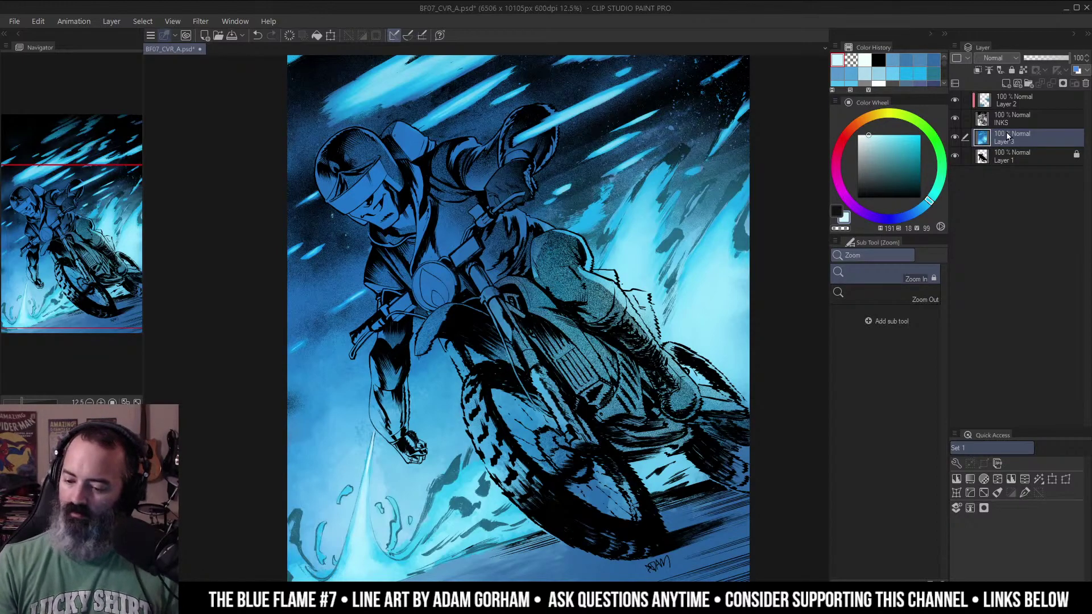
# Load the silhouette selection from Layer 1 and add a new layer named CHAR above Layer 3.
pyautogui.keyDown('ctrl'); pyautogui.click(983, 157); pyautogui.keyUp('ctrl')
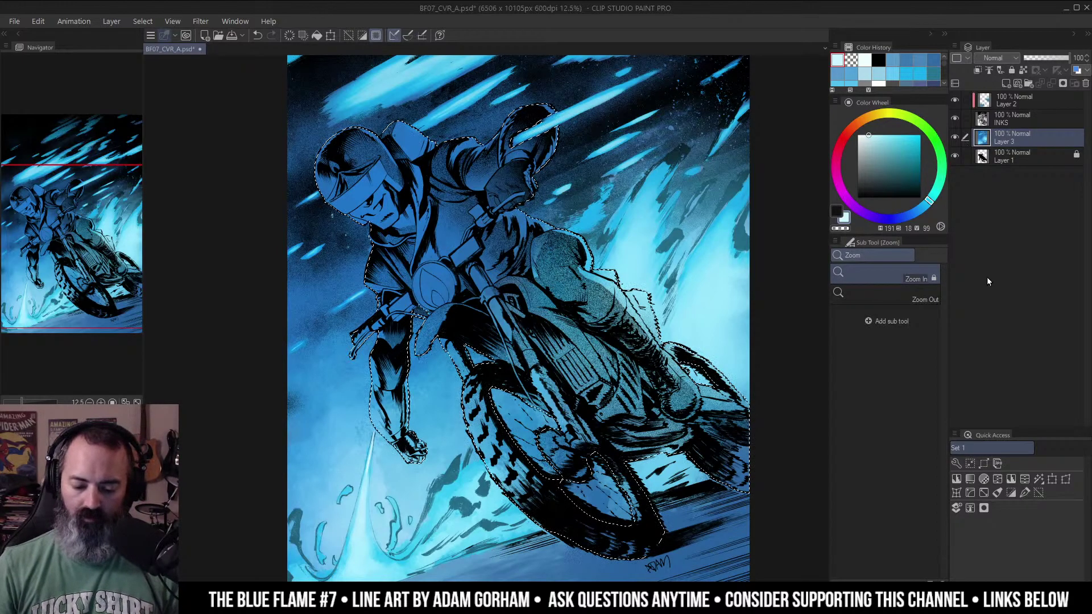
pyautogui.keyDown('alt'); pyautogui.click(606, 257); pyautogui.keyUp('alt')
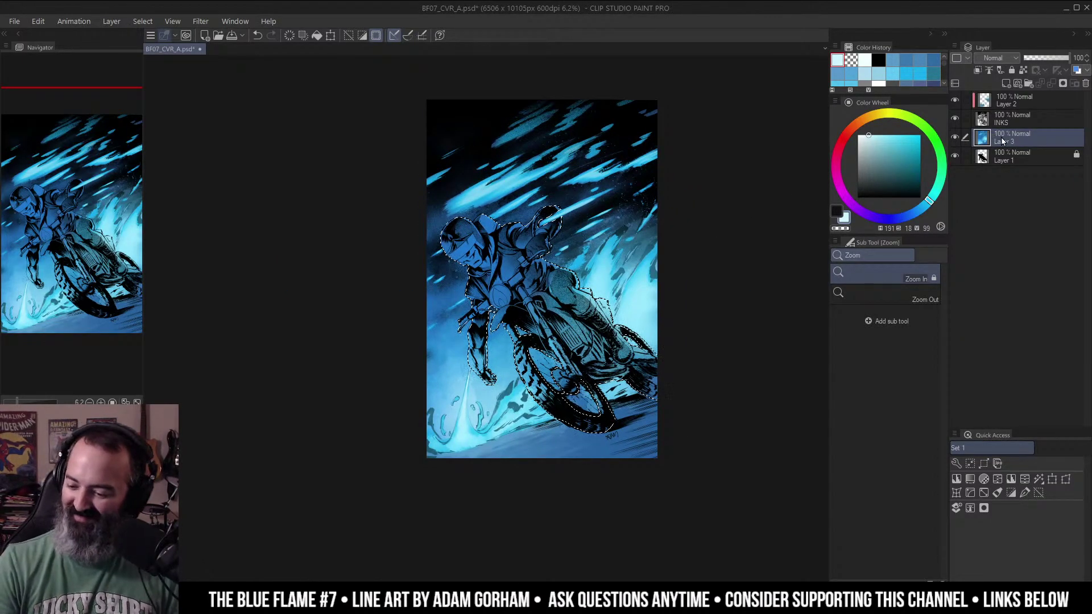
pyautogui.click(1008, 84)
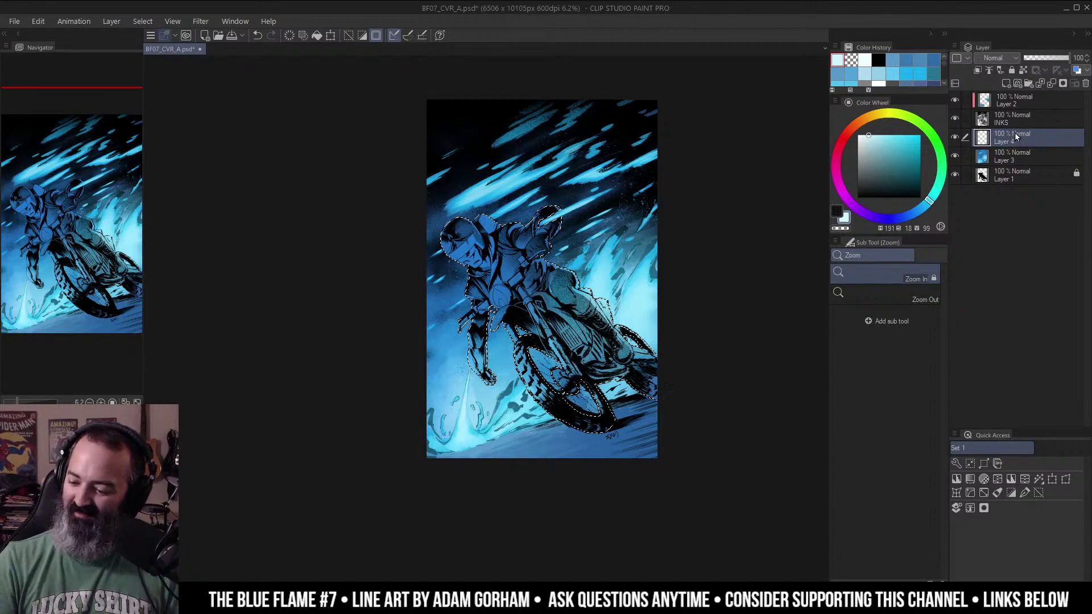
pyautogui.write('c')
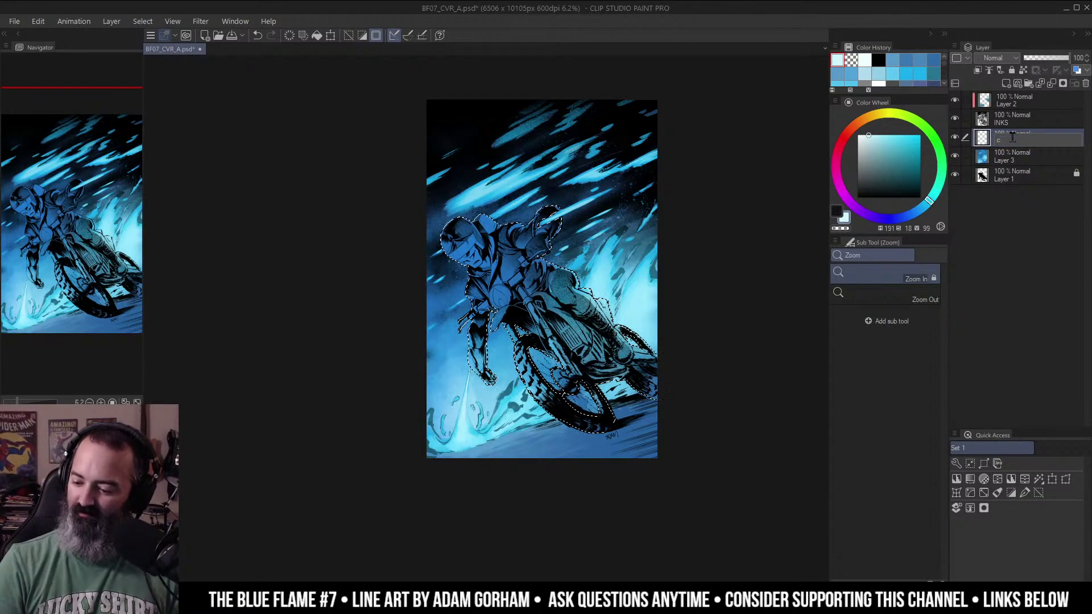
pyautogui.write('HAR')
pyautogui.press('Return')
# Fill the rider and motorcycle on the CHAR layer with dark teal and reload the silhouette selection from Layer 1.
pyautogui.moveTo(893, 168); pyautogui.dragTo(888, 174)
pyautogui.press('g')
pyautogui.click(543, 303)
pyautogui.hotkey('ctrl', 'd')
pyautogui.click(893, 170)
pyautogui.hotkey('ctrl', 'u')
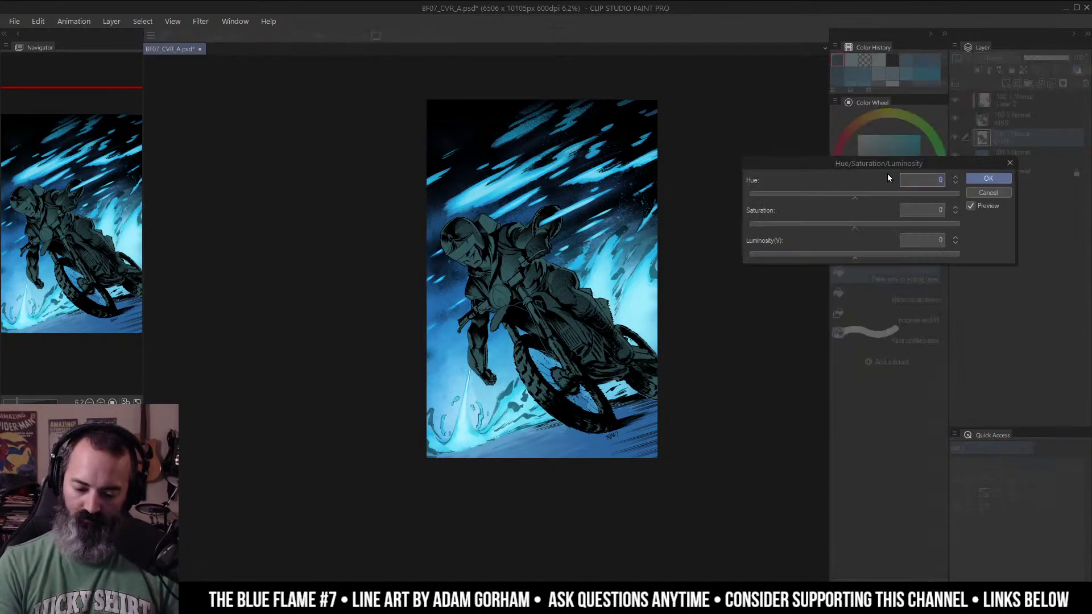
pyautogui.click(981, 182)
pyautogui.keyDown('ctrl'); pyautogui.click(983, 175); pyautogui.keyUp('ctrl')
pyautogui.hotkey('ctrl', 'd')
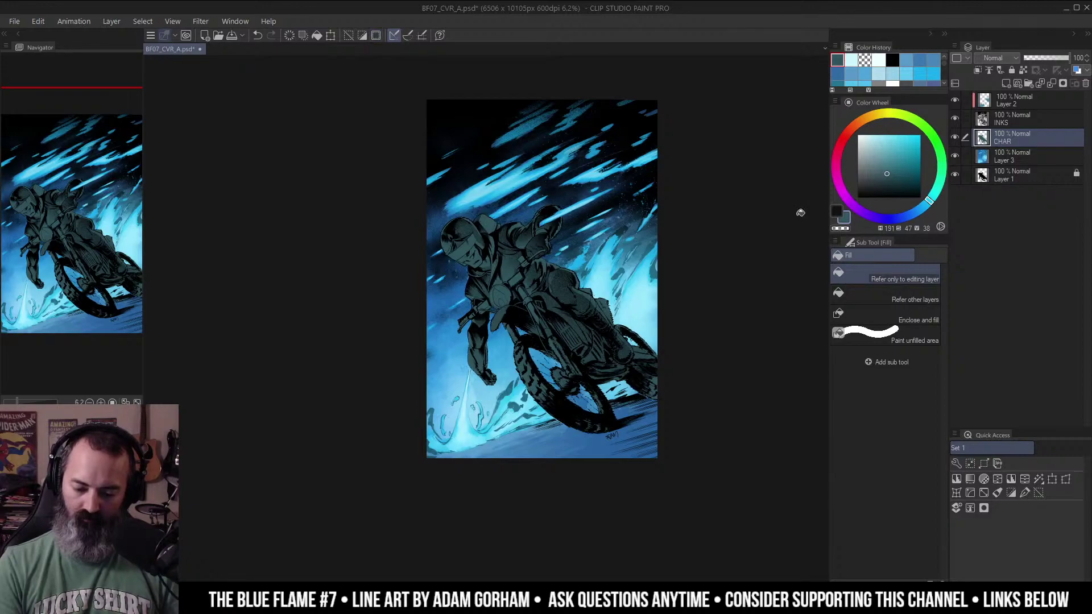
# Paint rim light along the outer edge of the rider's raised arm with the RC Side Pencil in cyan, hue 189, saturation 60, value 84.
pyautogui.keyDown('ctrl'); pyautogui.click(533, 297); pyautogui.keyUp('ctrl')
pyautogui.moveTo(674, 220); pyautogui.dragTo(634, 252)
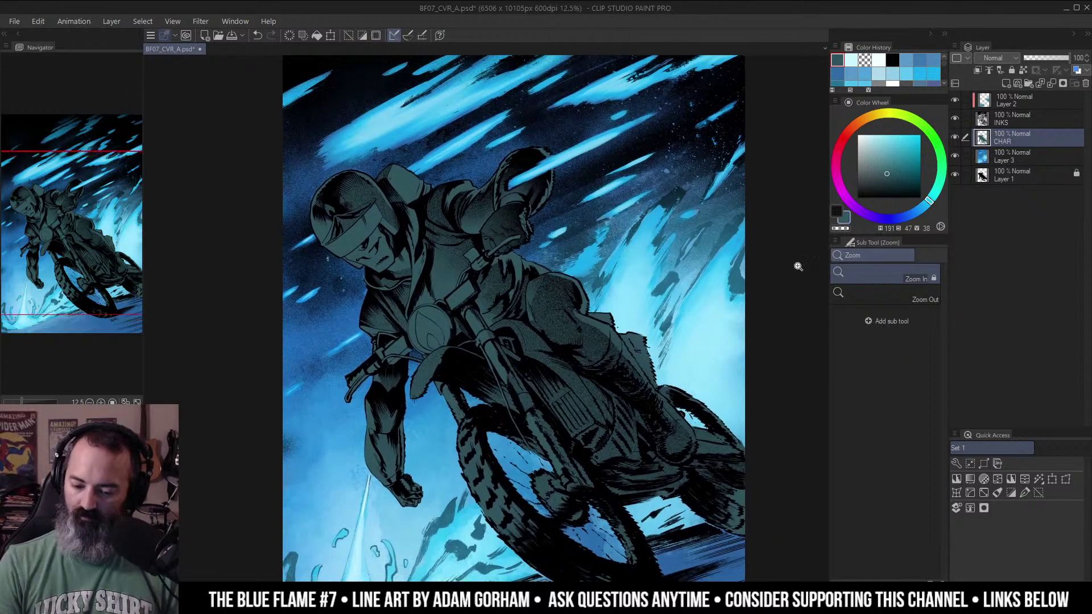
pyautogui.keyDown('alt'); pyautogui.click(623, 260); pyautogui.keyUp('alt')
pyautogui.click(563, 296)
pyautogui.press('b')
pyautogui.press('b')
pyautogui.click(878, 140)
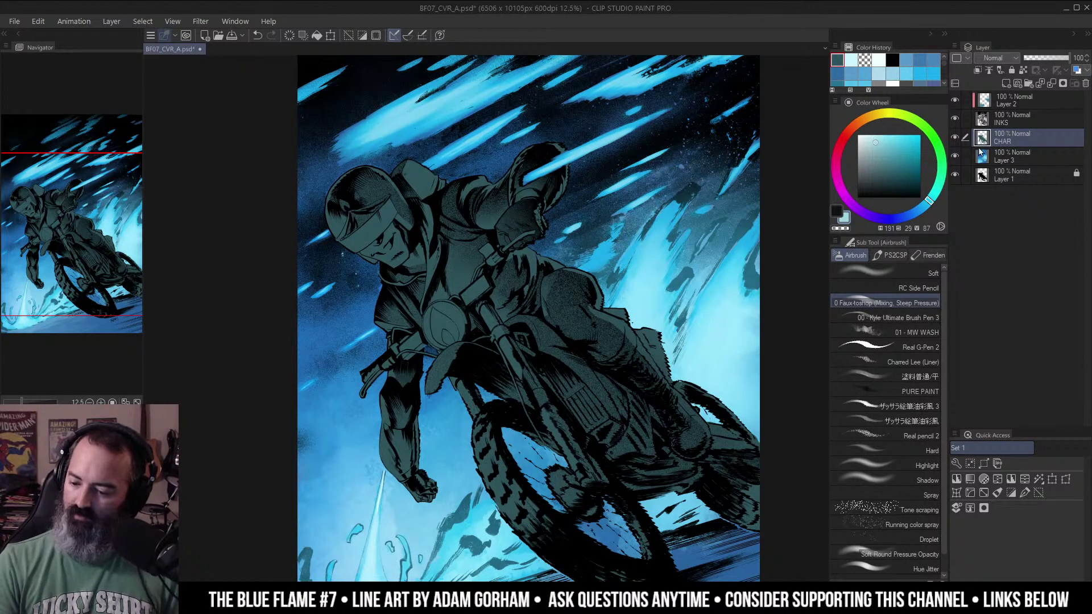
pyautogui.moveTo(931, 200); pyautogui.dragTo(937, 195)
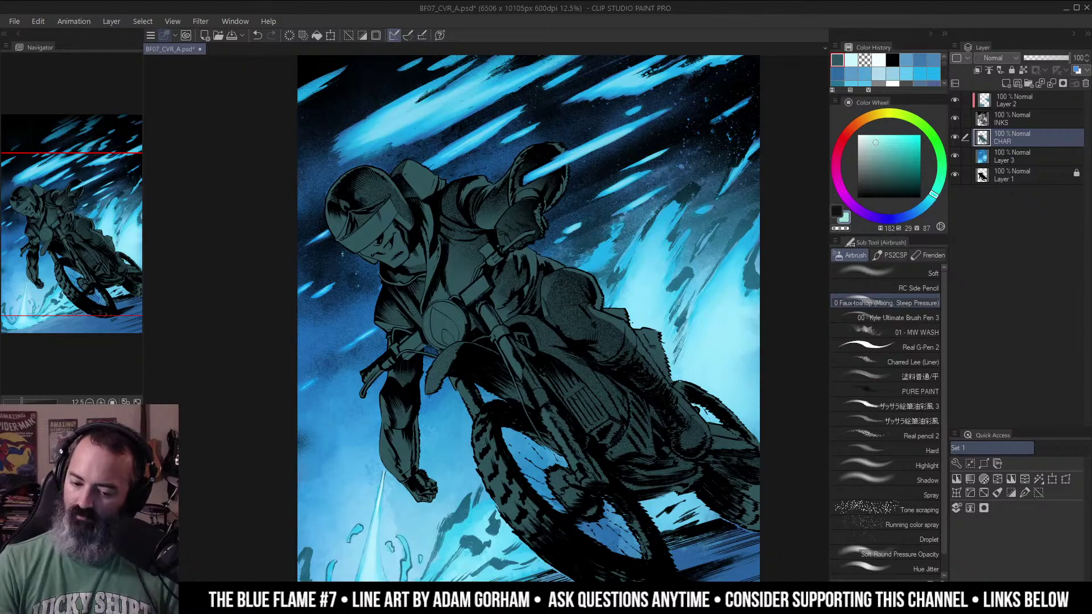
pyautogui.scroll(2, 574, 191)
pyautogui.moveTo(931, 191); pyautogui.dragTo(930, 199)
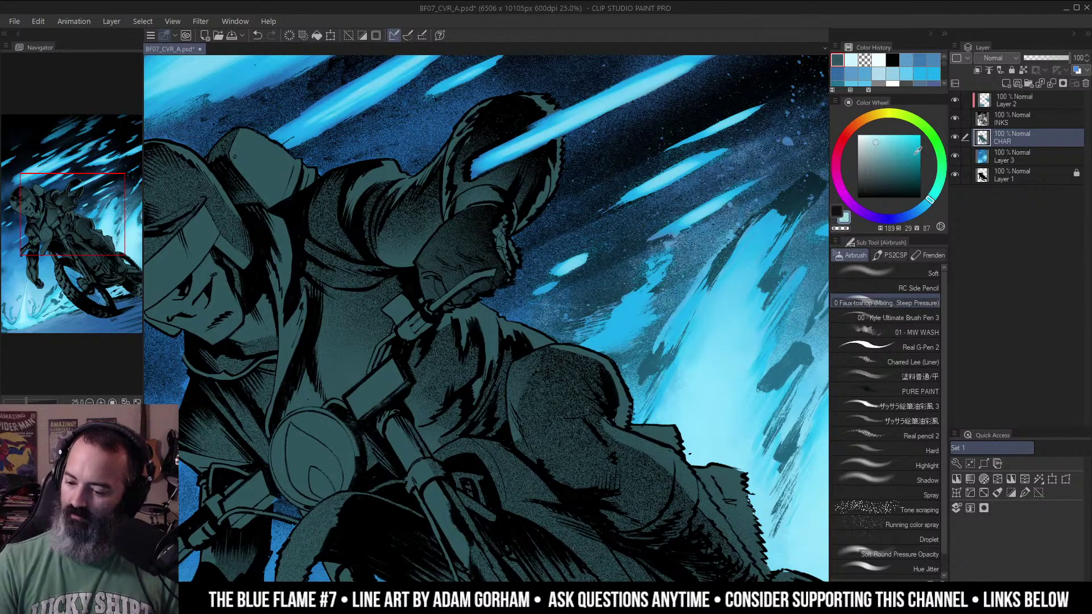
pyautogui.click(923, 289)
pyautogui.click(886, 147)
pyautogui.moveTo(557, 143)
pyautogui.mouseDown()
pyautogui.moveTo(551, 182)
pyautogui.moveTo(526, 219)
pyautogui.mouseUp()
pyautogui.moveTo(540, 93)
pyautogui.mouseDown()
pyautogui.moveTo(538, 110)
pyautogui.moveTo(528, 96)
pyautogui.moveTo(549, 109)
pyautogui.mouseUp()
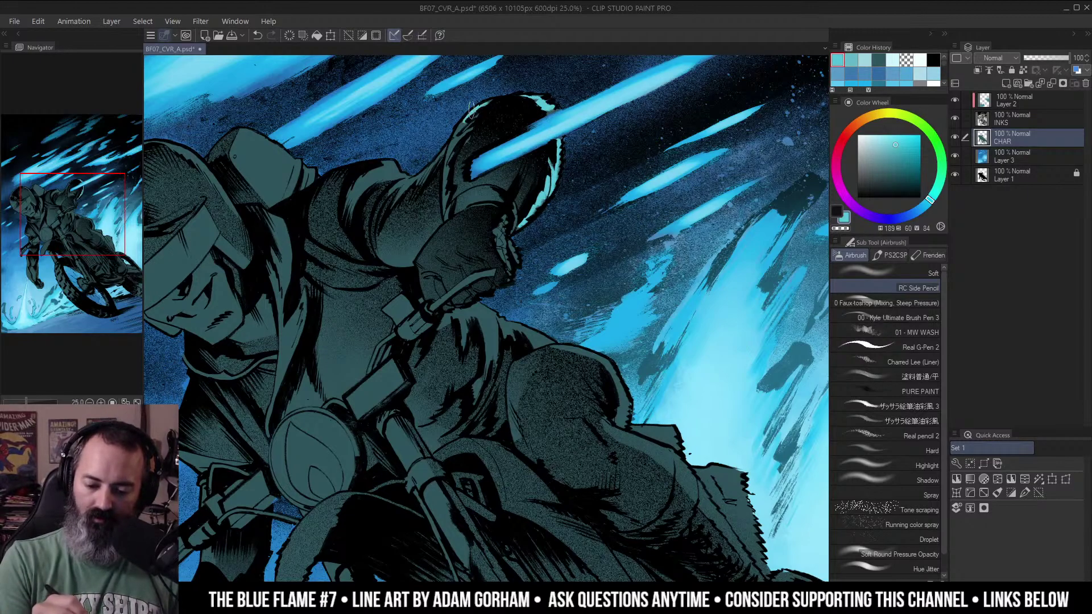
# Extend the cyan rim light along the inner edge of the raised arm and across the shoulder and upper sleeve.
pyautogui.moveTo(464, 129); pyautogui.dragTo(446, 219)
pyautogui.moveTo(502, 164)
pyautogui.mouseDown()
pyautogui.moveTo(605, 195)
pyautogui.moveTo(644, 181)
pyautogui.moveTo(543, 197)
pyautogui.moveTo(490, 231)
pyautogui.moveTo(529, 181)
pyautogui.mouseUp()
pyautogui.keyDown('alt'); pyautogui.click(662, 186); pyautogui.keyUp('alt')
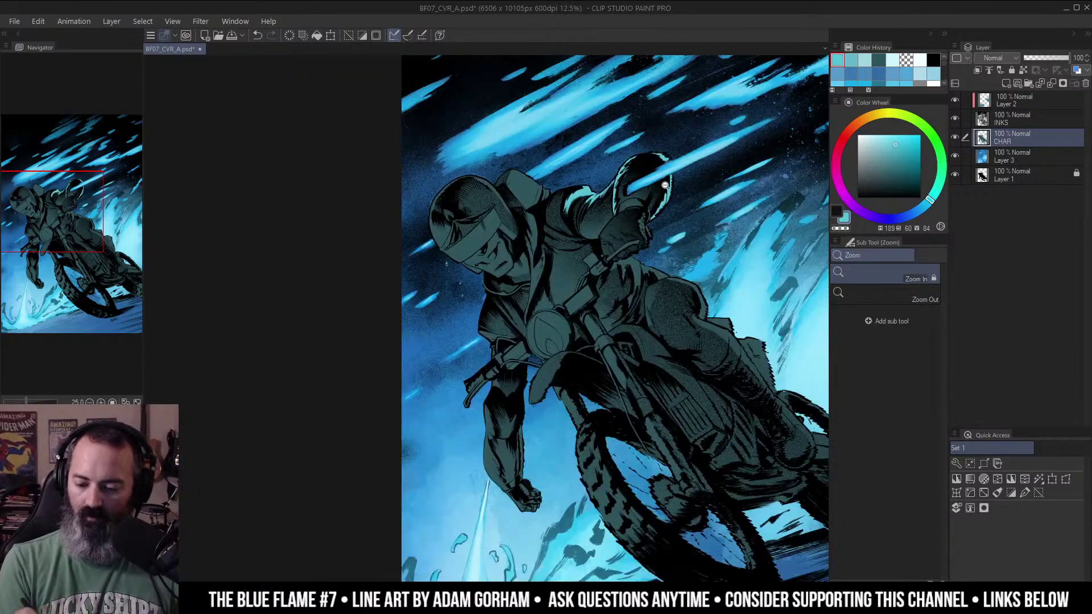
pyautogui.keyDown('alt'); pyautogui.click(663, 186); pyautogui.keyUp('alt')
pyautogui.keyDown('ctrl'); pyautogui.click(630, 215); pyautogui.keyUp('ctrl')
pyautogui.moveTo(630, 215); pyautogui.dragTo(631, 241)
pyautogui.keyDown('ctrl'); pyautogui.click(706, 117); pyautogui.keyUp('ctrl')
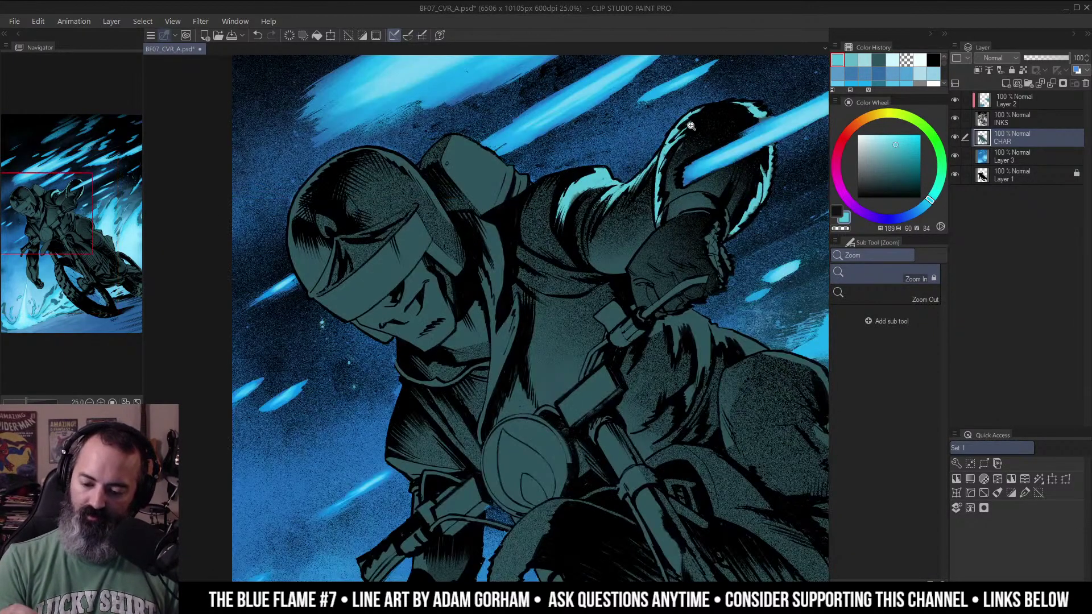
# Paint a cyan highlight on the canister behind the rider's helmet with the RC Side Pencil.
pyautogui.moveTo(454, 140); pyautogui.dragTo(448, 155)
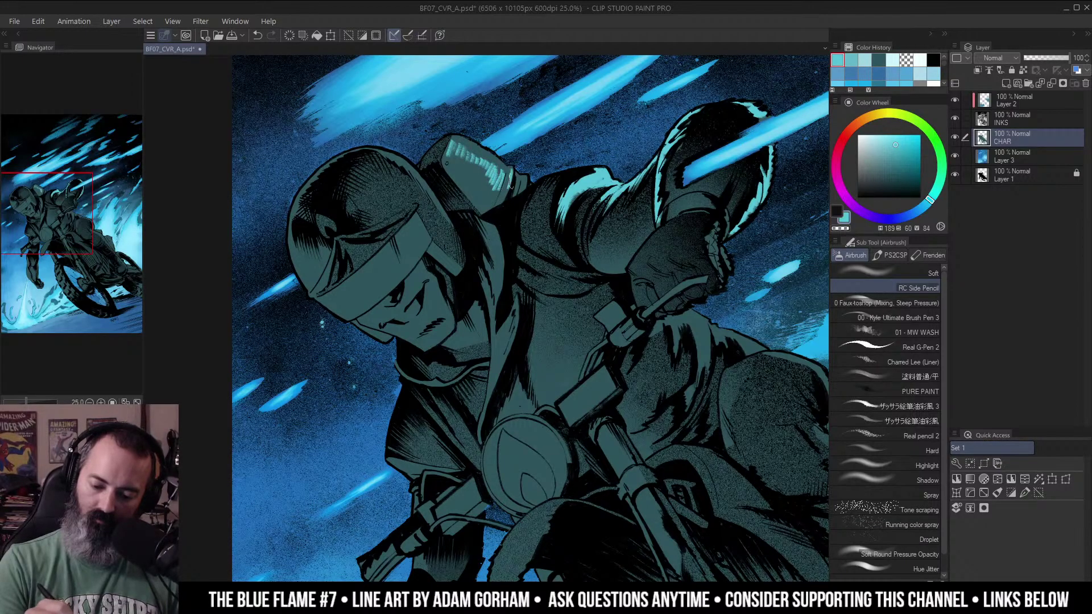
pyautogui.keyDown('alt'); pyautogui.click(569, 156); pyautogui.keyUp('alt')
pyautogui.keyDown('ctrl'); pyautogui.click(599, 155); pyautogui.keyUp('ctrl')
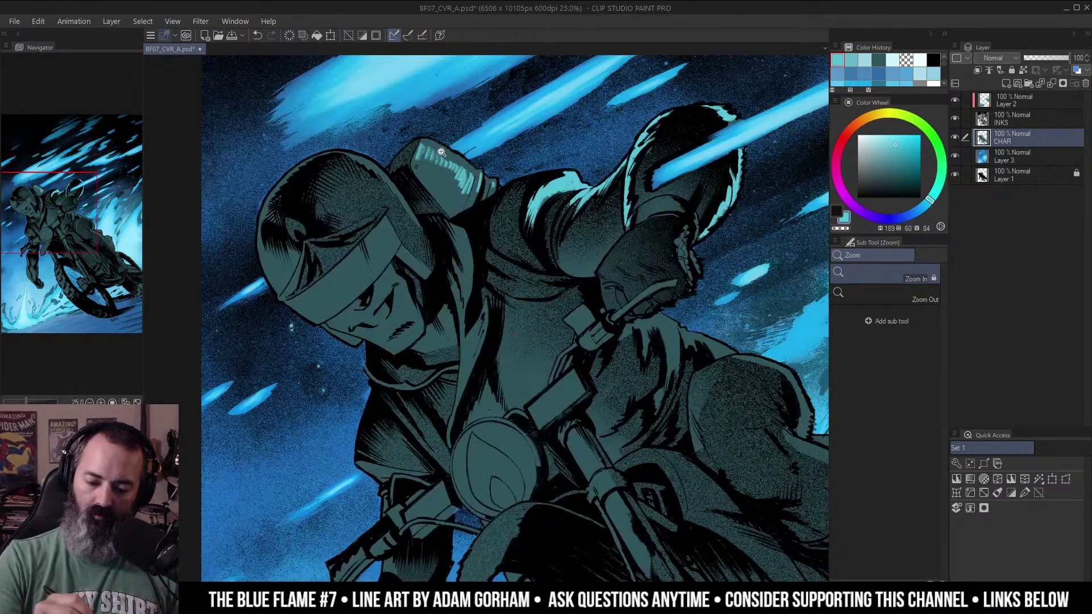
pyautogui.moveTo(548, 72)
pyautogui.mouseDown()
pyautogui.moveTo(637, 219)
pyautogui.moveTo(679, 254)
pyautogui.moveTo(631, 179)
pyautogui.moveTo(603, 164)
pyautogui.moveTo(680, 239)
pyautogui.moveTo(695, 301)
pyautogui.mouseUp()
pyautogui.moveTo(516, 191)
pyautogui.mouseDown()
pyautogui.moveTo(527, 209)
pyautogui.moveTo(528, 183)
pyautogui.mouseUp()
pyautogui.moveTo(524, 192)
pyautogui.mouseDown()
pyautogui.moveTo(535, 224)
pyautogui.moveTo(529, 189)
pyautogui.moveTo(524, 199)
pyautogui.moveTo(625, 167)
pyautogui.mouseUp()
pyautogui.hotkey('ctrl', 'space')
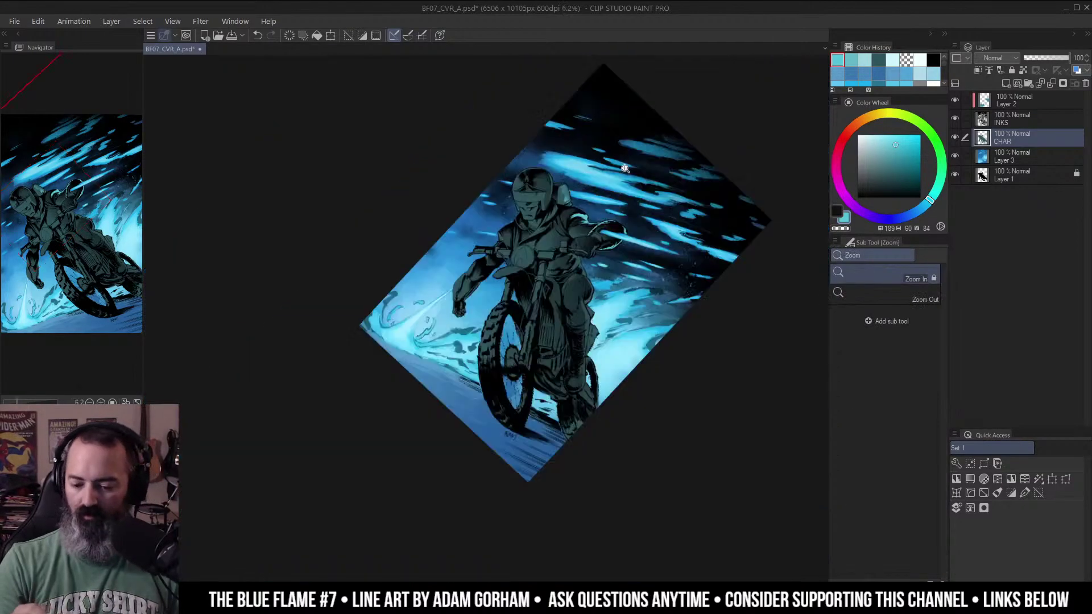
pyautogui.click(575, 193)
pyautogui.click(575, 192)
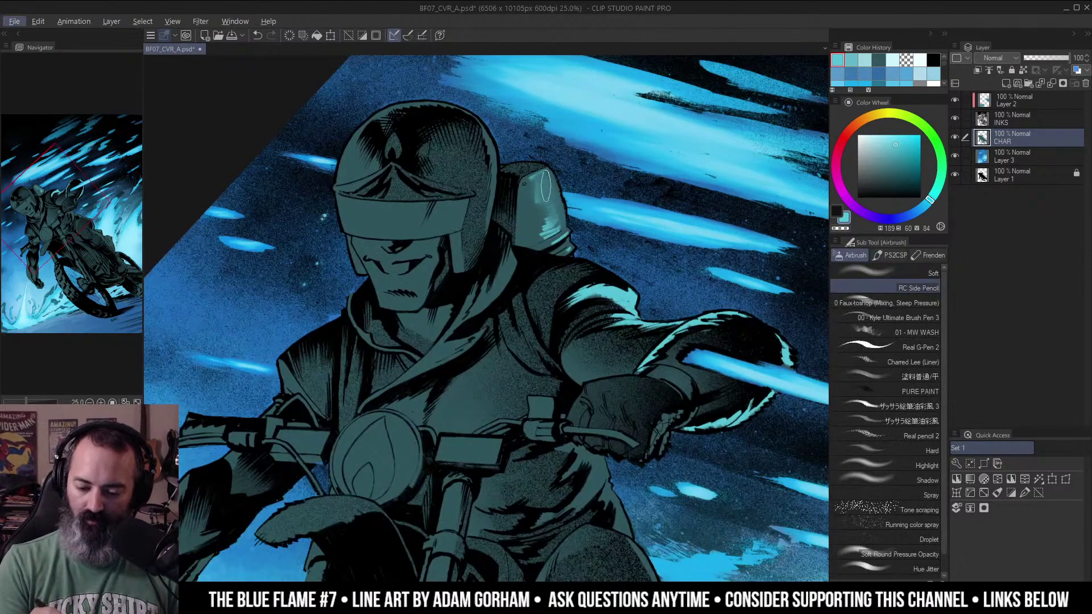
# Soften the cyan highlight on the canister with the Blending Brush.
pyautogui.press('j')
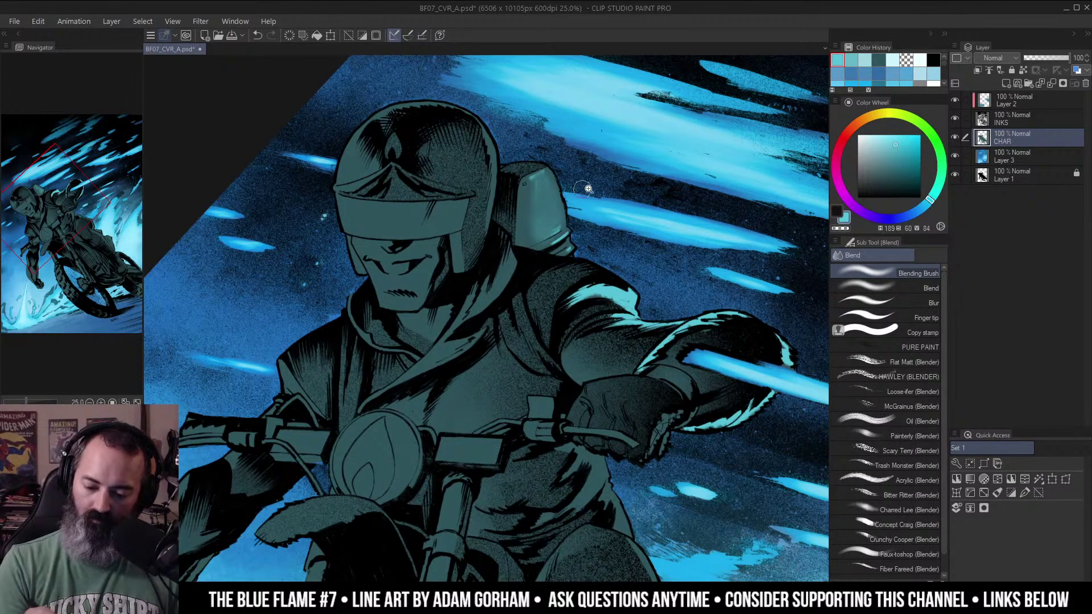
pyautogui.moveTo(585, 188); pyautogui.dragTo(677, 178)
pyautogui.hotkey('ctrl', '@')
pyautogui.click(535, 175)
pyautogui.moveTo(505, 209); pyautogui.dragTo(655, 217)
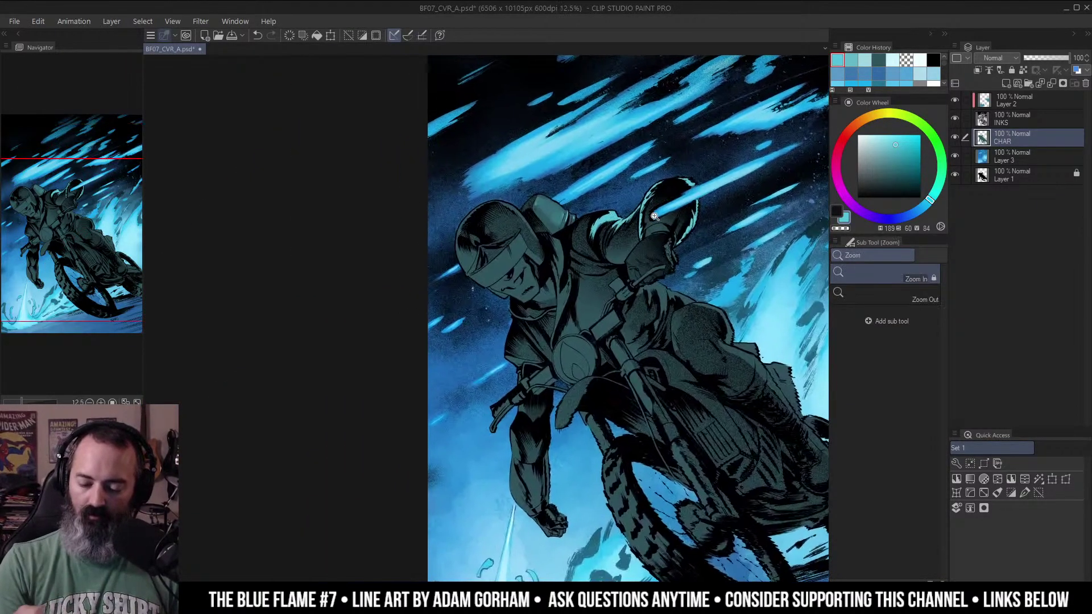
pyautogui.click(592, 216)
# Repaint a crisp cyan highlight along the canister's upper edge with the RC Side Pencil and blend it.
pyautogui.press('b')
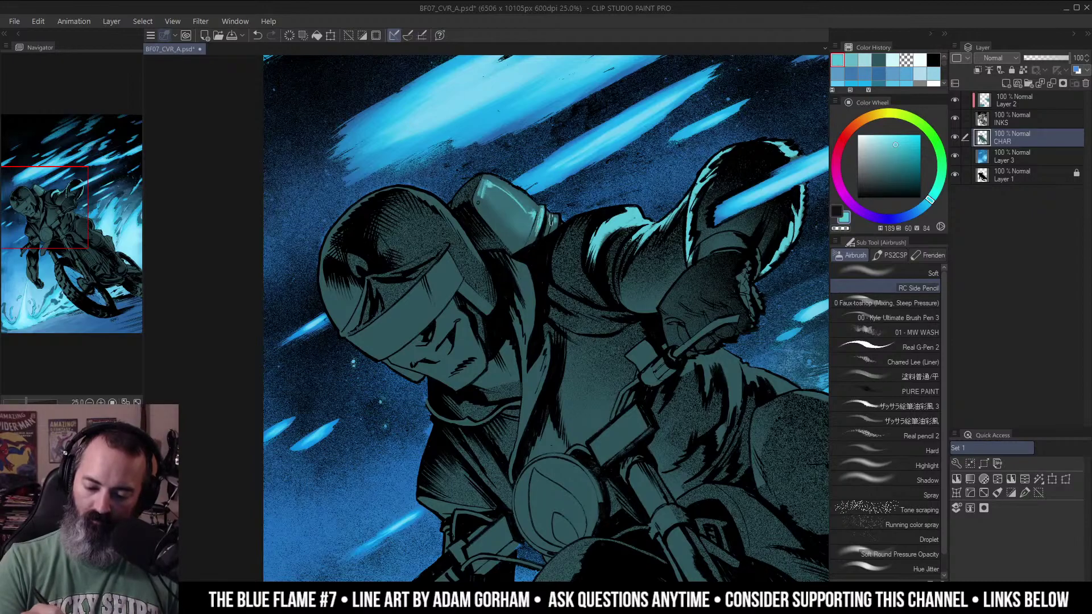
pyautogui.keyDown('alt'); pyautogui.click(614, 203); pyautogui.keyUp('alt')
pyautogui.moveTo(570, 204); pyautogui.dragTo(544, 197)
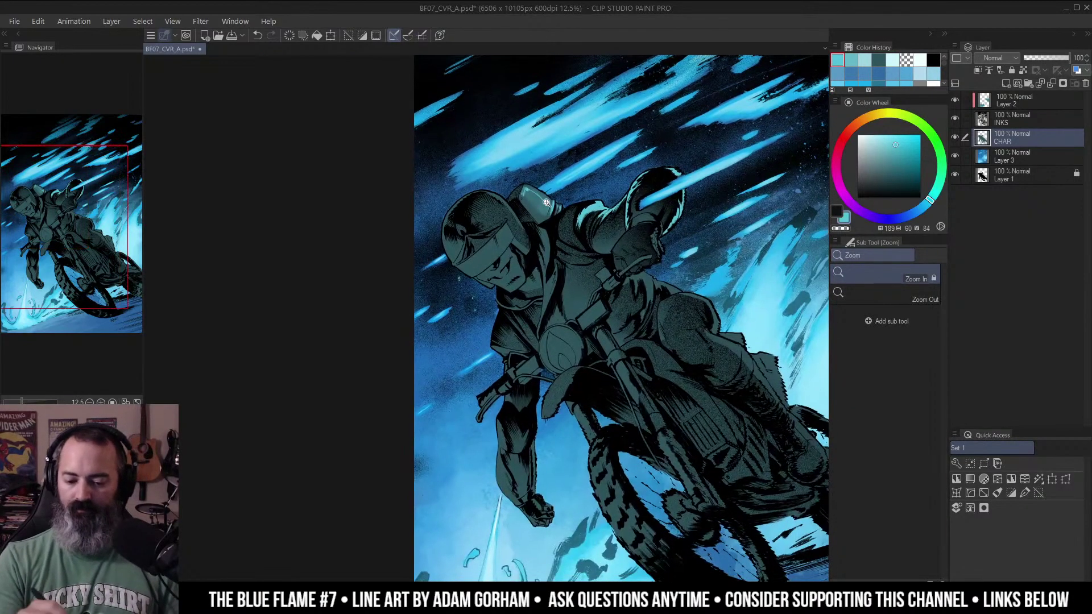
pyautogui.click(544, 198)
pyautogui.press('j')
pyautogui.press('b')
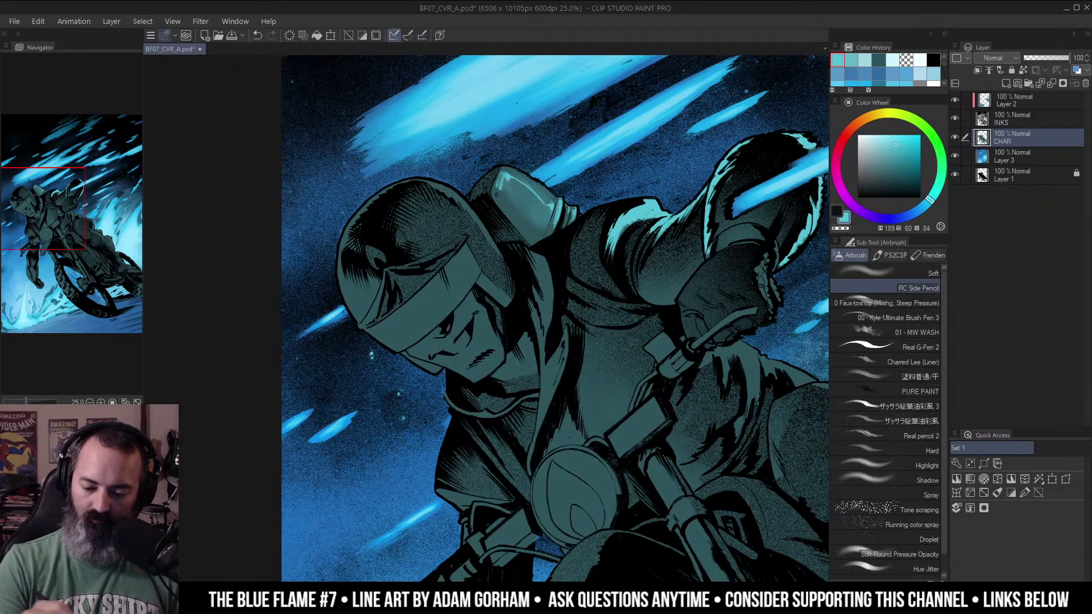
pyautogui.keyDown('alt'); pyautogui.click(572, 204); pyautogui.keyUp('alt')
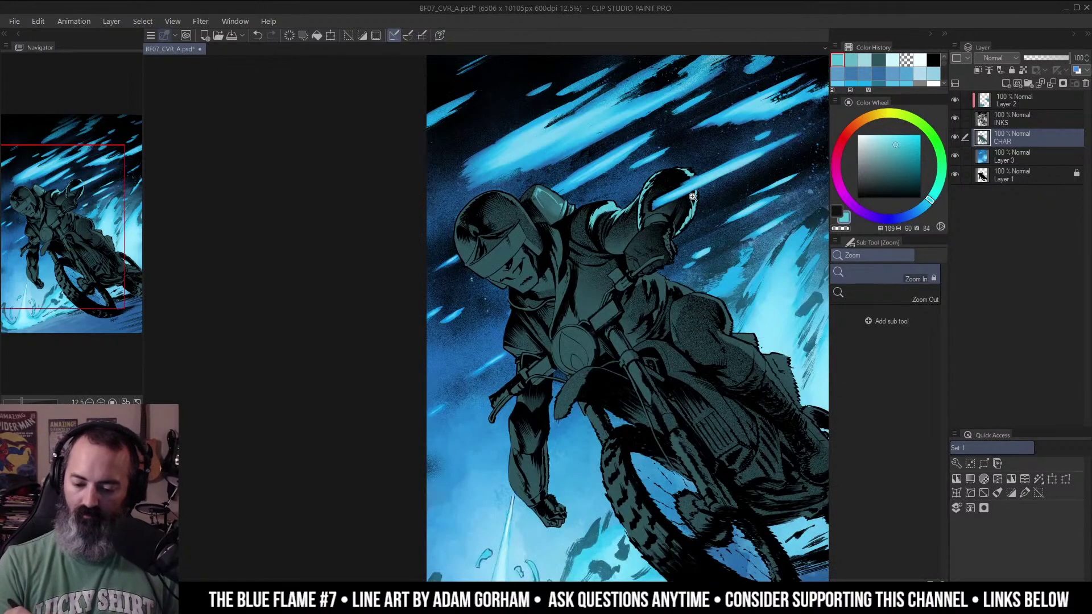
# Paint cyan rim light along the helmet's back edge and across the front of the helmet beside the brim.
pyautogui.keyDown('alt'); pyautogui.click(624, 264); pyautogui.keyUp('alt')
pyautogui.moveTo(641, 277); pyautogui.dragTo(626, 254)
pyautogui.click(581, 236)
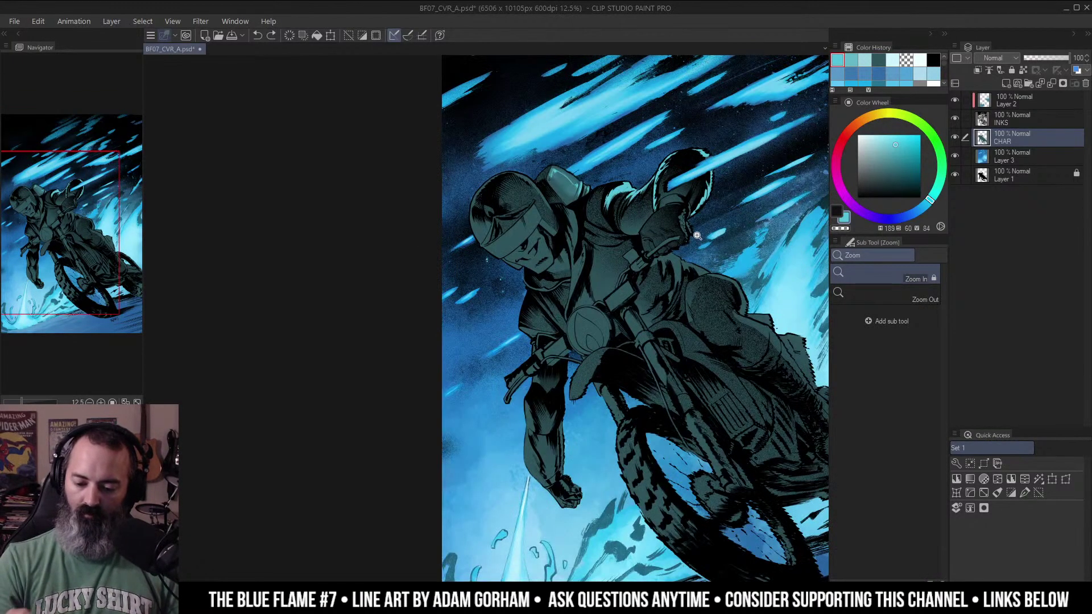
pyautogui.click(583, 217)
pyautogui.moveTo(584, 176); pyautogui.dragTo(598, 209)
pyautogui.moveTo(464, 163); pyautogui.dragTo(526, 223)
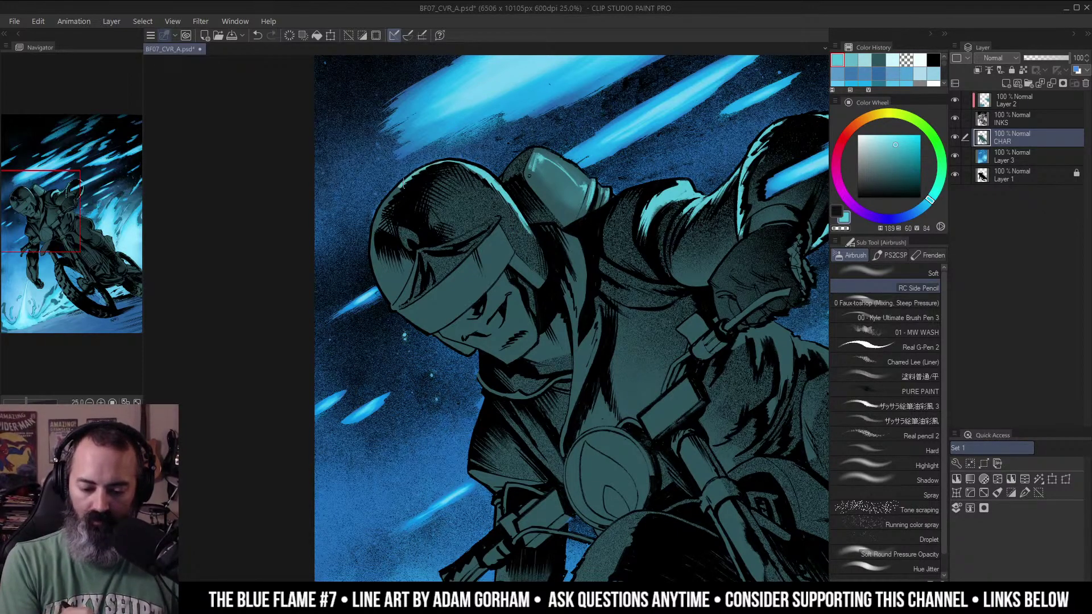
pyautogui.moveTo(378, 217)
pyautogui.mouseDown()
pyautogui.moveTo(383, 282)
pyautogui.moveTo(404, 263)
pyautogui.mouseUp()
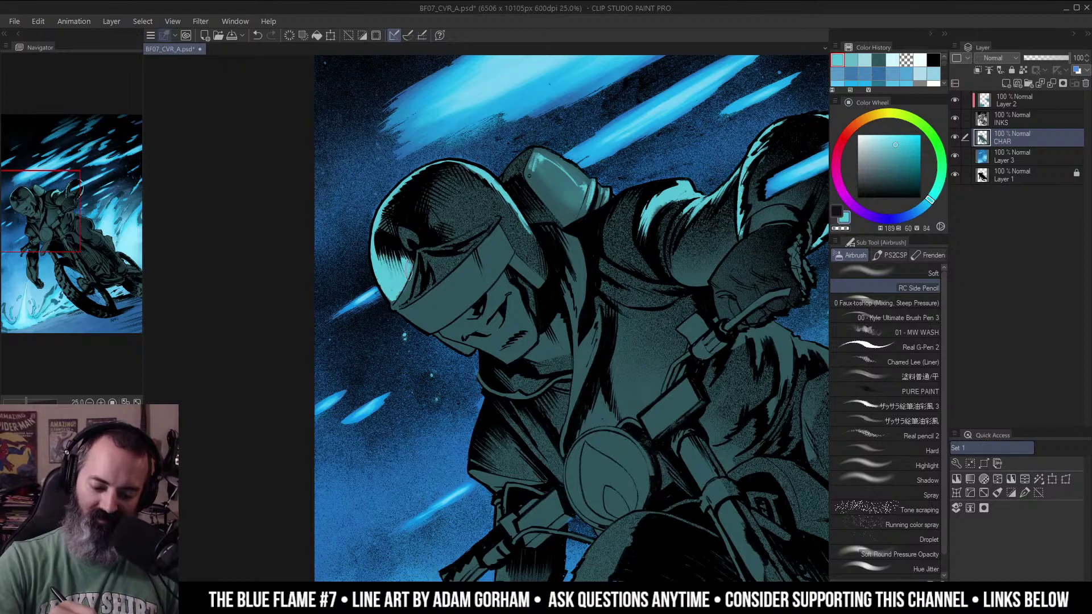
# Clean up the helmet's front highlight along the brim by blending it, erasing with transparent colour and repainting in dark teal.
pyautogui.hotkey('ctrl', 'space')
pyautogui.moveTo(478, 227); pyautogui.dragTo(355, 323)
pyautogui.moveTo(449, 266)
pyautogui.mouseDown()
pyautogui.moveTo(475, 250)
pyautogui.moveTo(577, 389)
pyautogui.mouseUp()
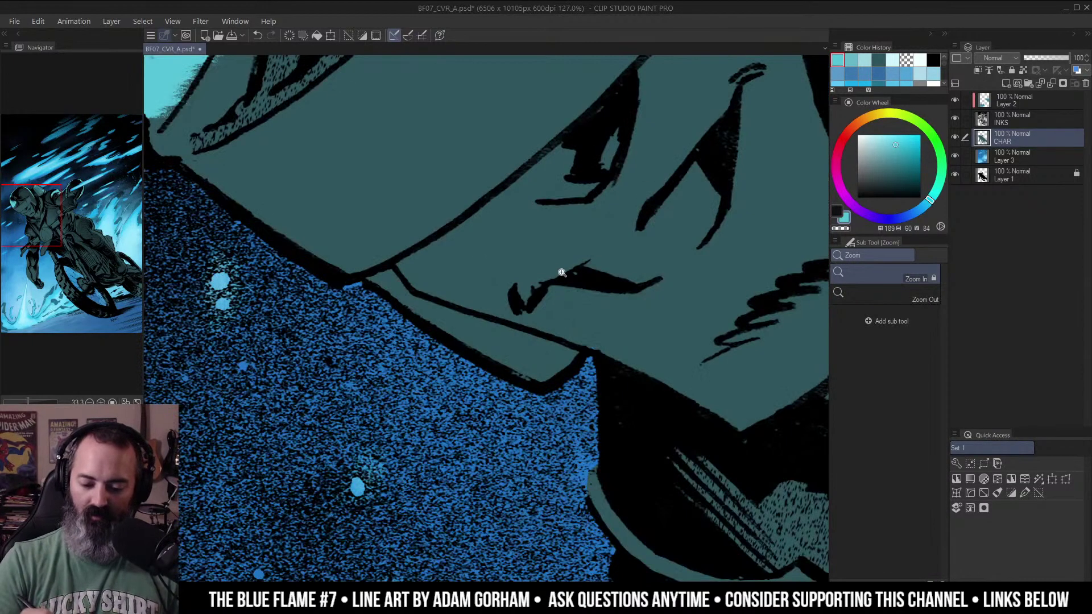
pyautogui.keyDown('alt'); pyautogui.click(561, 251); pyautogui.keyUp('alt')
pyautogui.keyDown('alt'); pyautogui.click(560, 251); pyautogui.keyUp('alt')
pyautogui.moveTo(496, 141); pyautogui.dragTo(610, 249)
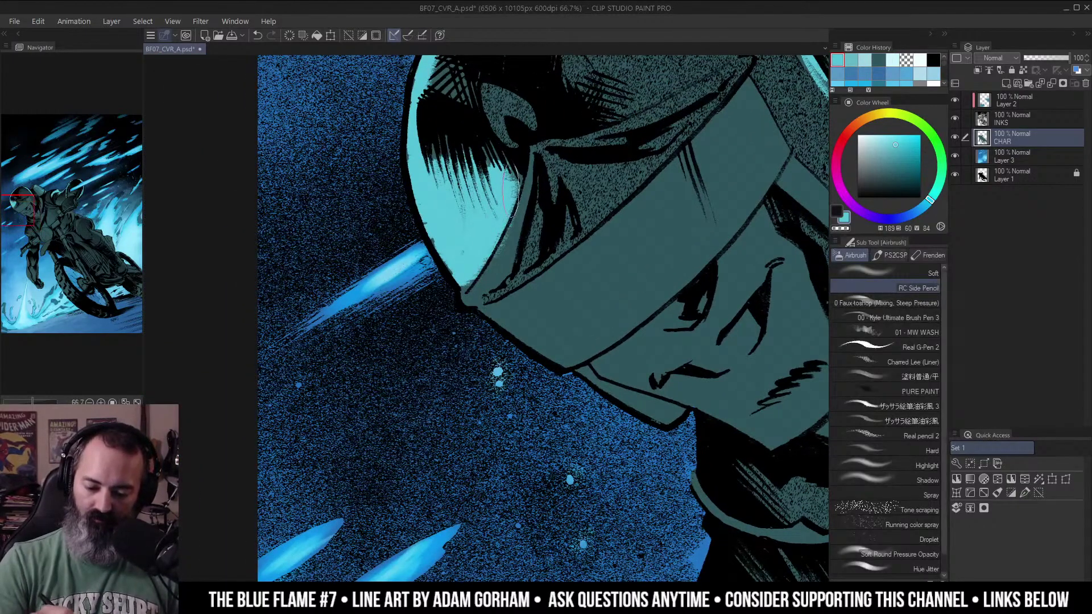
pyautogui.press('j')
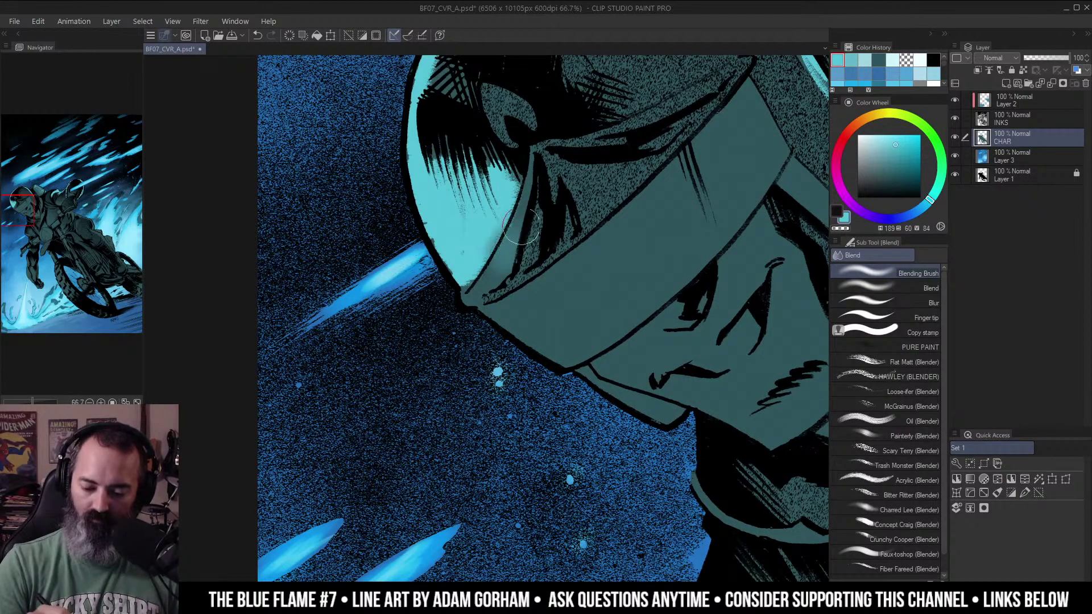
pyautogui.press('c')
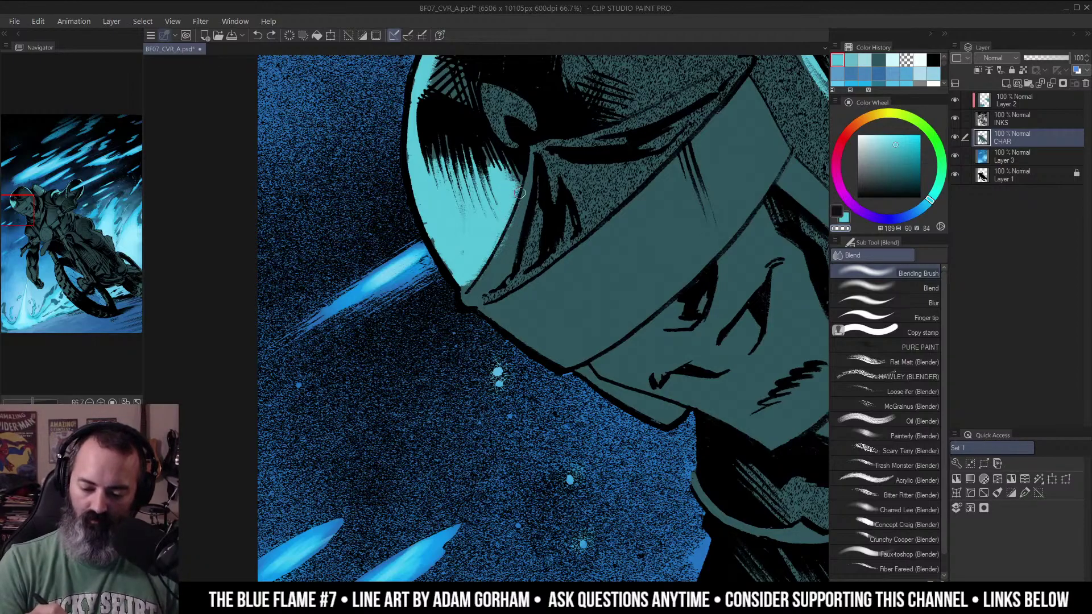
pyautogui.moveTo(503, 251); pyautogui.dragTo(496, 264)
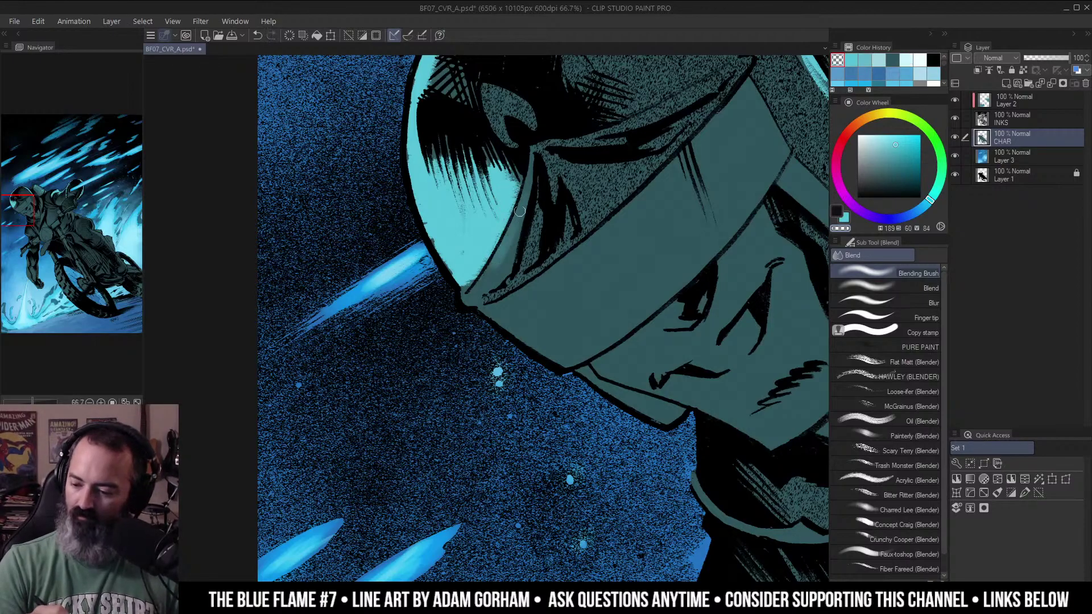
pyautogui.keyDown('alt'); pyautogui.click(530, 185); pyautogui.keyUp('alt')
pyautogui.moveTo(522, 201); pyautogui.dragTo(496, 264)
# Review the rim lighting across the whole figure and compare it using the CHAR layer's visibility.
pyautogui.hotkey('ctrl', 'space')
pyautogui.keyDown('ctrl'); pyautogui.keyDown('alt'); pyautogui.click(558, 206); pyautogui.keyUp('alt'); pyautogui.keyUp('ctrl')
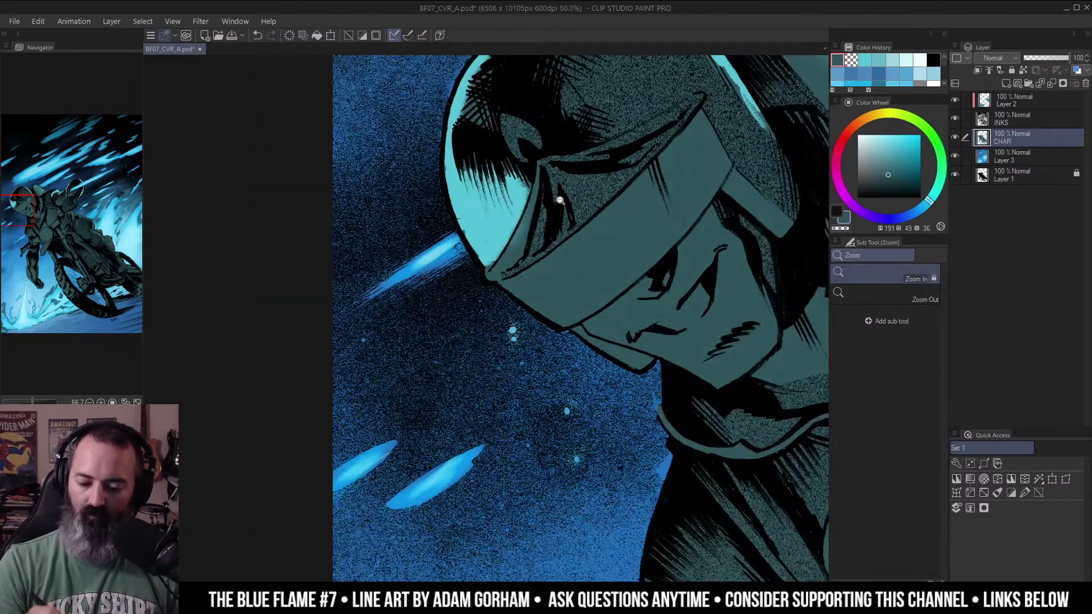
pyautogui.keyDown('ctrl'); pyautogui.keyDown('alt'); pyautogui.click(558, 206); pyautogui.keyUp('alt'); pyautogui.keyUp('ctrl')
pyautogui.moveTo(682, 223); pyautogui.dragTo(568, 271)
pyautogui.keyDown('ctrl'); pyautogui.keyDown('alt'); pyautogui.click(571, 272); pyautogui.keyUp('alt'); pyautogui.keyUp('ctrl')
pyautogui.moveTo(740, 290); pyautogui.dragTo(613, 284)
pyautogui.keyDown('alt'); pyautogui.click(668, 267); pyautogui.keyUp('alt')
pyautogui.keyDown('alt'); pyautogui.click(668, 268); pyautogui.keyUp('alt')
pyautogui.keyDown('alt'); pyautogui.click(956, 138); pyautogui.keyUp('alt')
pyautogui.keyDown('alt'); pyautogui.click(956, 137); pyautogui.keyUp('alt')
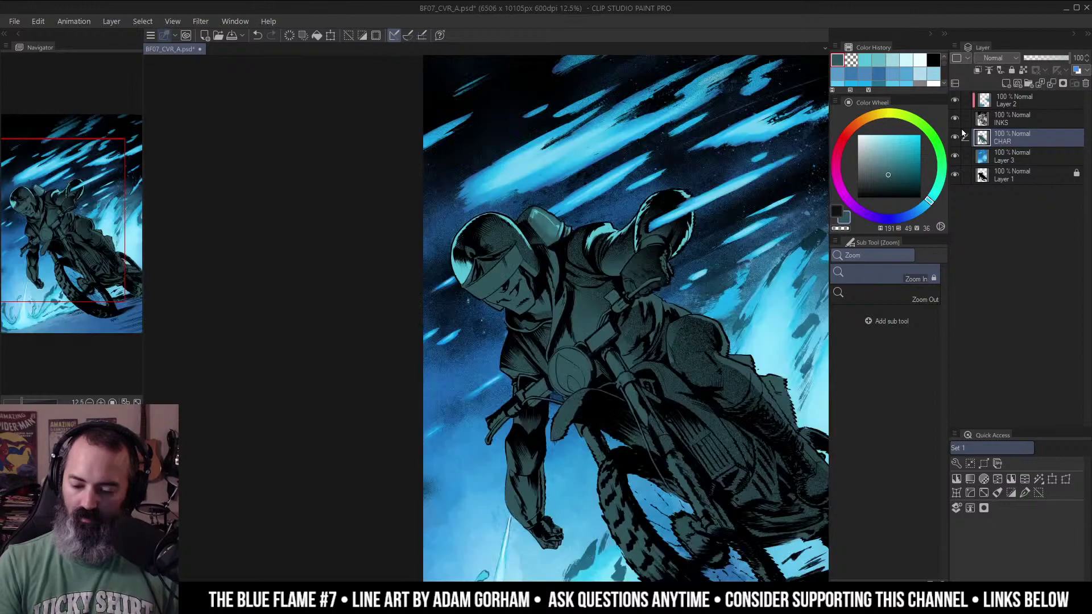
pyautogui.rightClick(604, 225)
pyautogui.moveTo(604, 225); pyautogui.dragTo(586, 220)
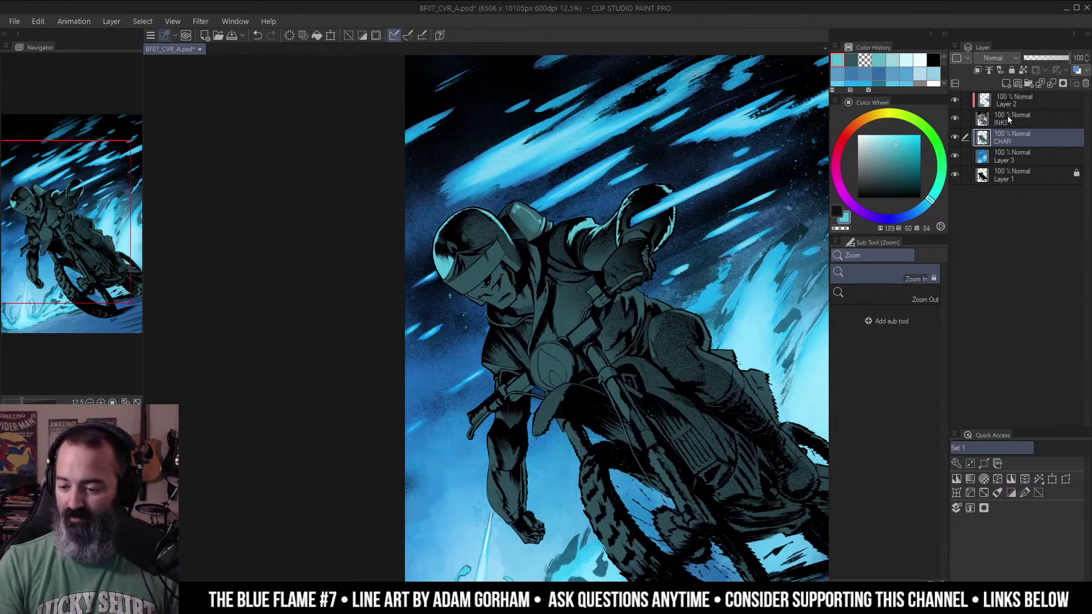
# Add a new layer clipped to CHAR and cover the helmet's front highlight with dark teal, hue 191, saturation 49, value 36.
pyautogui.click(1005, 83)
pyautogui.click(979, 70)
pyautogui.click(477, 272)
pyautogui.moveTo(523, 273); pyautogui.dragTo(578, 222)
pyautogui.press('b')
pyautogui.keyDown('alt'); pyautogui.click(513, 212); pyautogui.keyUp('alt')
pyautogui.moveTo(484, 174)
pyautogui.mouseDown()
pyautogui.moveTo(481, 199)
pyautogui.moveTo(475, 173)
pyautogui.moveTo(492, 216)
pyautogui.moveTo(491, 174)
pyautogui.mouseUp()
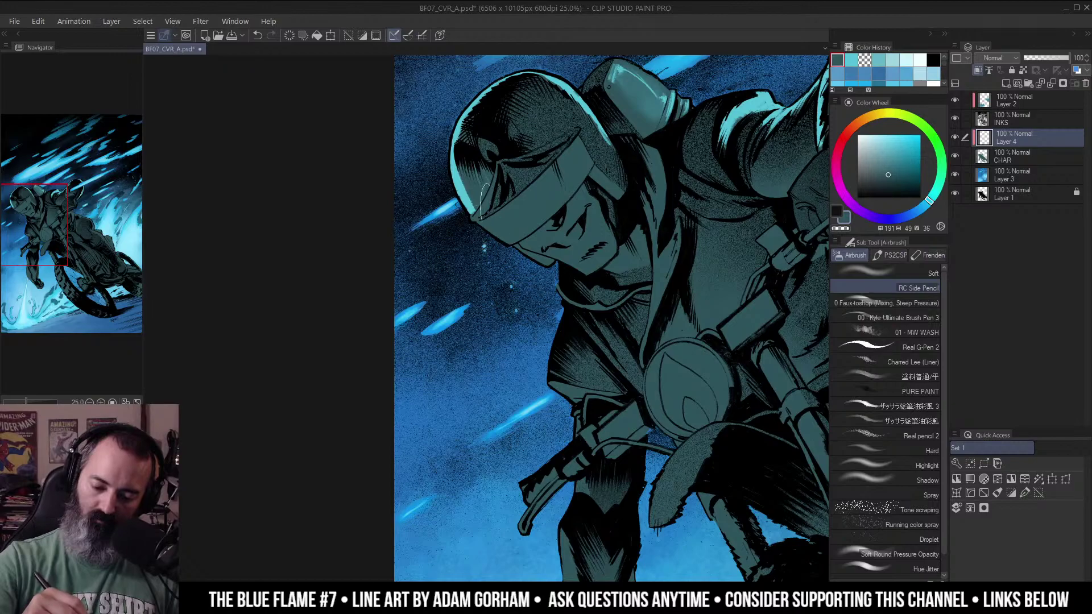
# Airbrush a soft cyan glow onto the front of the helmet with the Soft airbrush, hue 189, saturation 60, value 84.
pyautogui.click(910, 273)
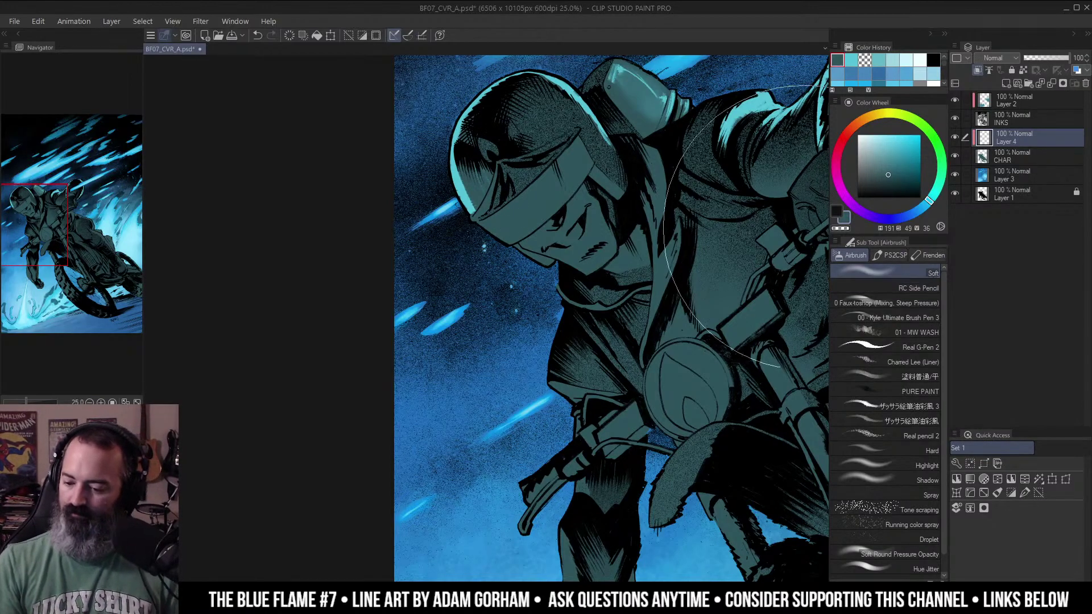
pyautogui.keyDown('alt'); pyautogui.click(463, 192); pyautogui.keyUp('alt')
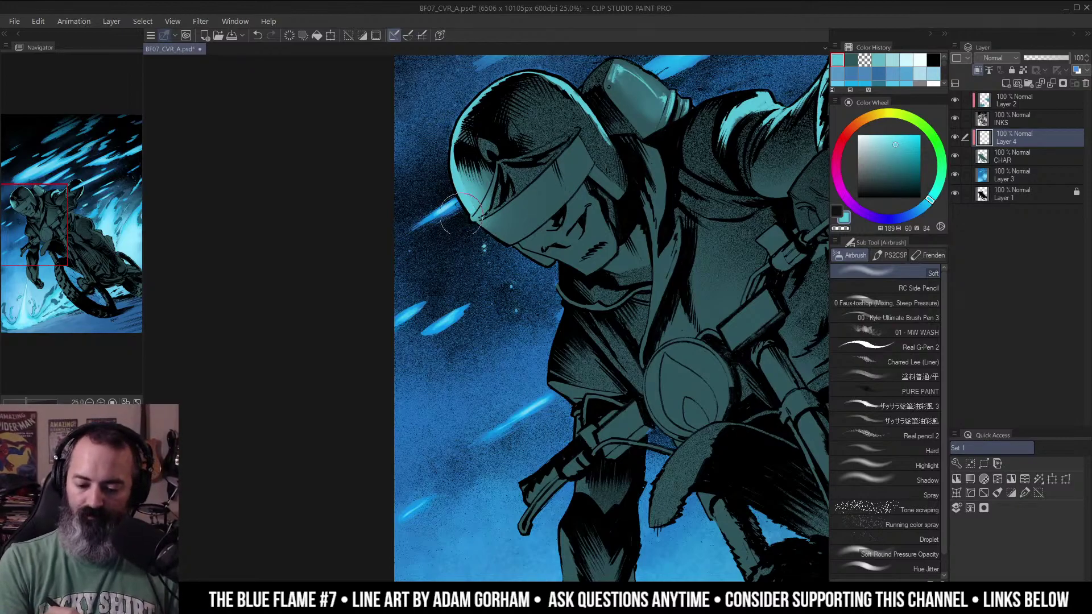
pyautogui.moveTo(659, 269); pyautogui.dragTo(623, 227)
# Paint cyan rim light along the jacket sleeve's lower edge near the handlebar with the Kyle Ultimate Brush Pen 3.
pyautogui.moveTo(723, 237); pyautogui.dragTo(538, 270)
pyautogui.moveTo(655, 217); pyautogui.dragTo(744, 171)
pyautogui.click(572, 285)
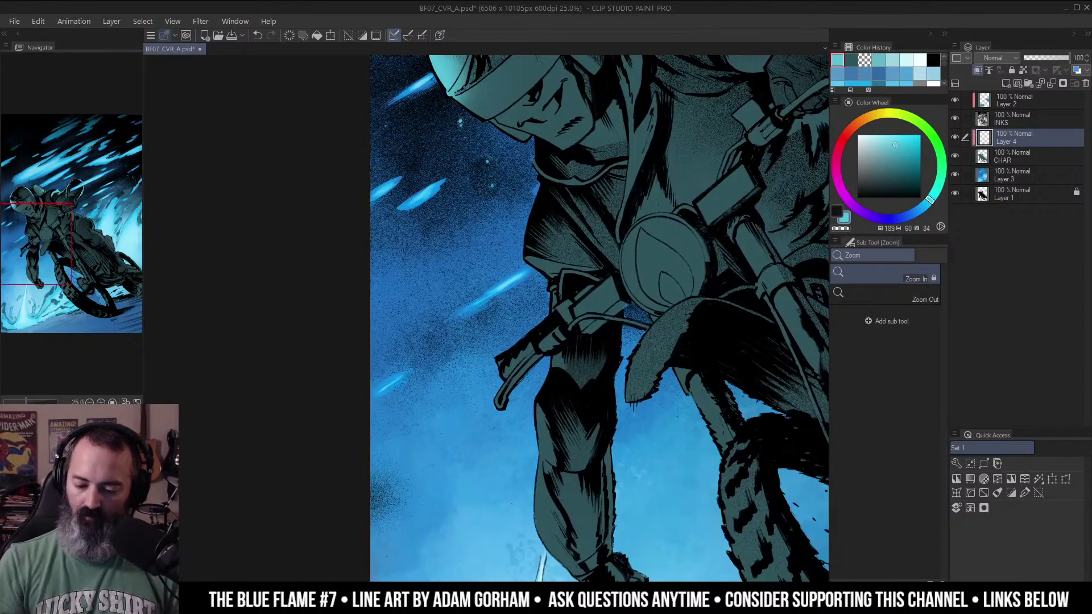
pyautogui.click(924, 291)
pyautogui.hotkey('shift', 'space')
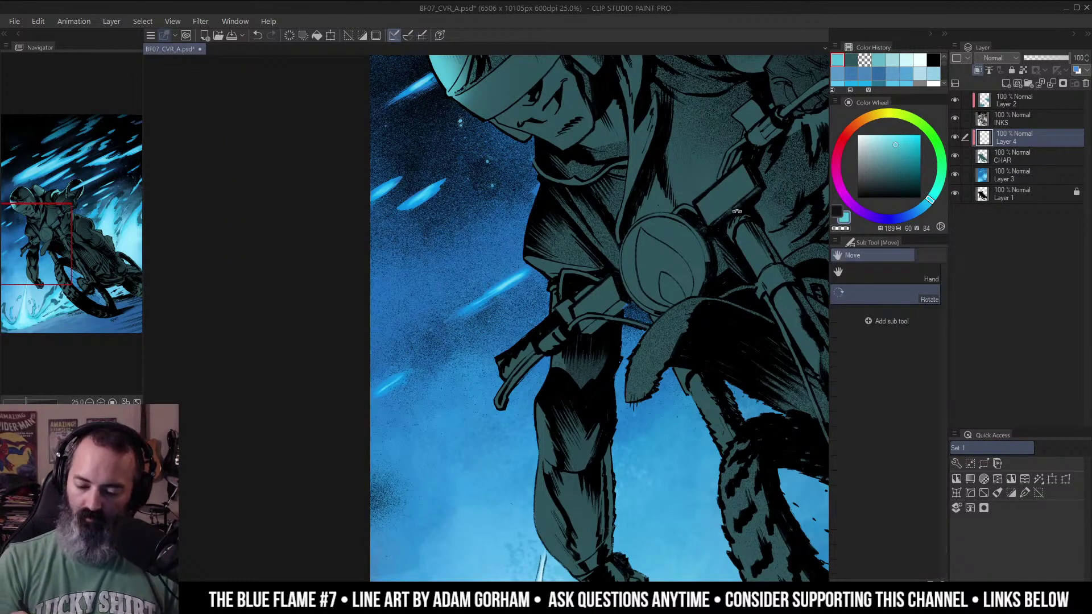
pyautogui.moveTo(643, 240); pyautogui.dragTo(483, 230)
pyautogui.hotkey('ctrl', 'z')
pyautogui.hotkey('ctrl', 'space')
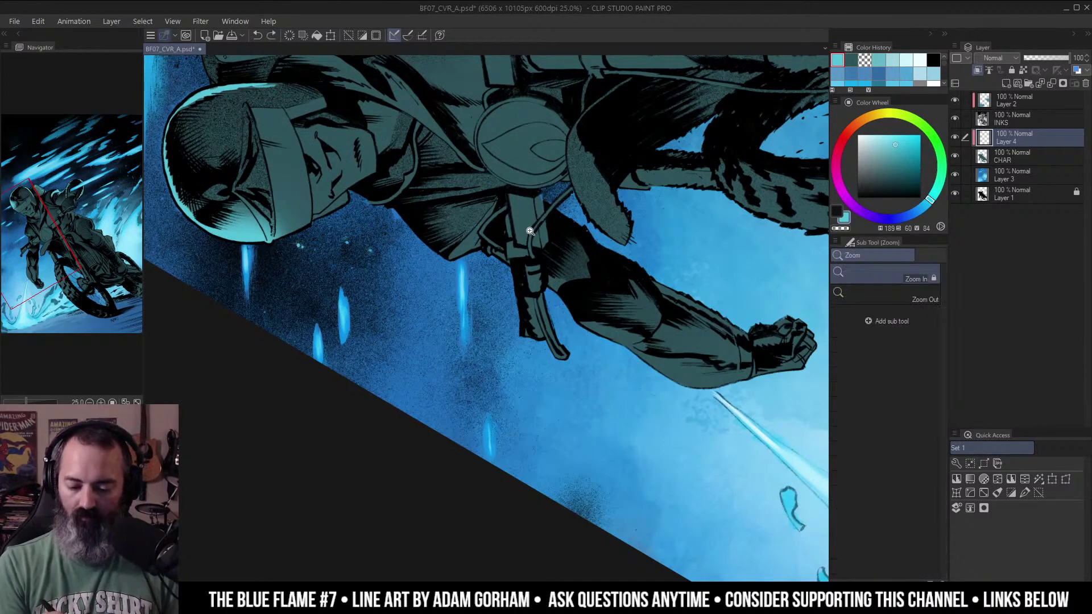
pyautogui.click(529, 230)
pyautogui.click(928, 318)
pyautogui.moveTo(468, 220); pyautogui.dragTo(454, 240)
pyautogui.moveTo(481, 201); pyautogui.dragTo(436, 262)
# Paint cyan rim light down the outer edge of the lowered arm, from the upper arm to the wrist.
pyautogui.moveTo(586, 148)
pyautogui.mouseDown()
pyautogui.moveTo(643, 377)
pyautogui.moveTo(578, 188)
pyautogui.moveTo(585, 213)
pyautogui.mouseUp()
pyautogui.click(585, 213)
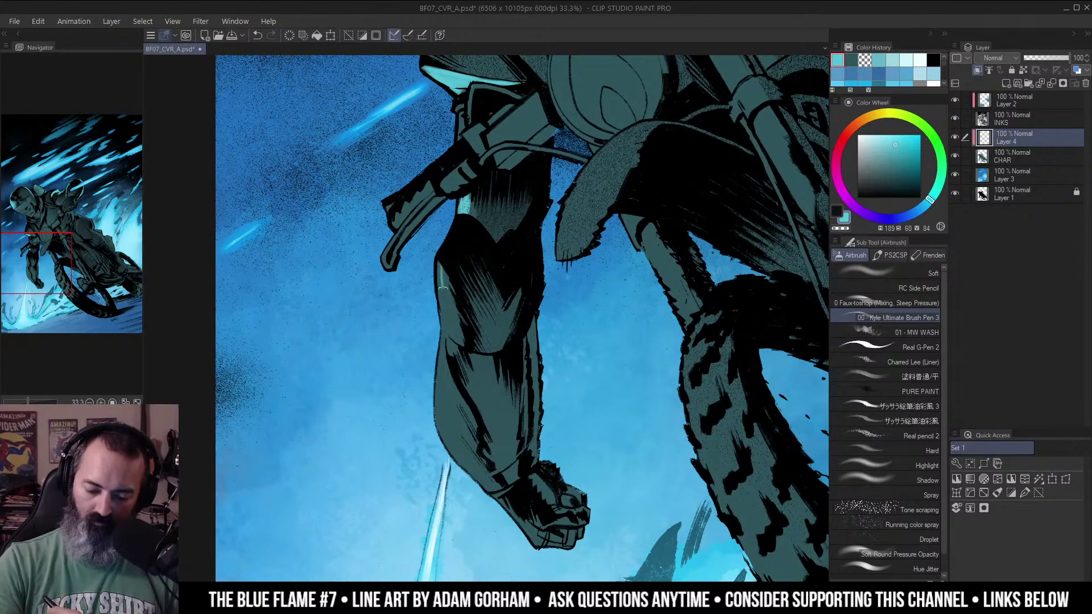
pyautogui.moveTo(445, 271)
pyautogui.mouseDown()
pyautogui.moveTo(450, 331)
pyautogui.moveTo(457, 325)
pyautogui.moveTo(448, 331)
pyautogui.moveTo(465, 345)
pyautogui.moveTo(442, 333)
pyautogui.moveTo(467, 423)
pyautogui.moveTo(441, 370)
pyautogui.moveTo(457, 461)
pyautogui.moveTo(493, 256)
pyautogui.mouseUp()
pyautogui.moveTo(466, 297)
pyautogui.mouseDown()
pyautogui.moveTo(483, 340)
pyautogui.moveTo(478, 303)
pyautogui.moveTo(480, 366)
pyautogui.moveTo(492, 346)
pyautogui.mouseUp()
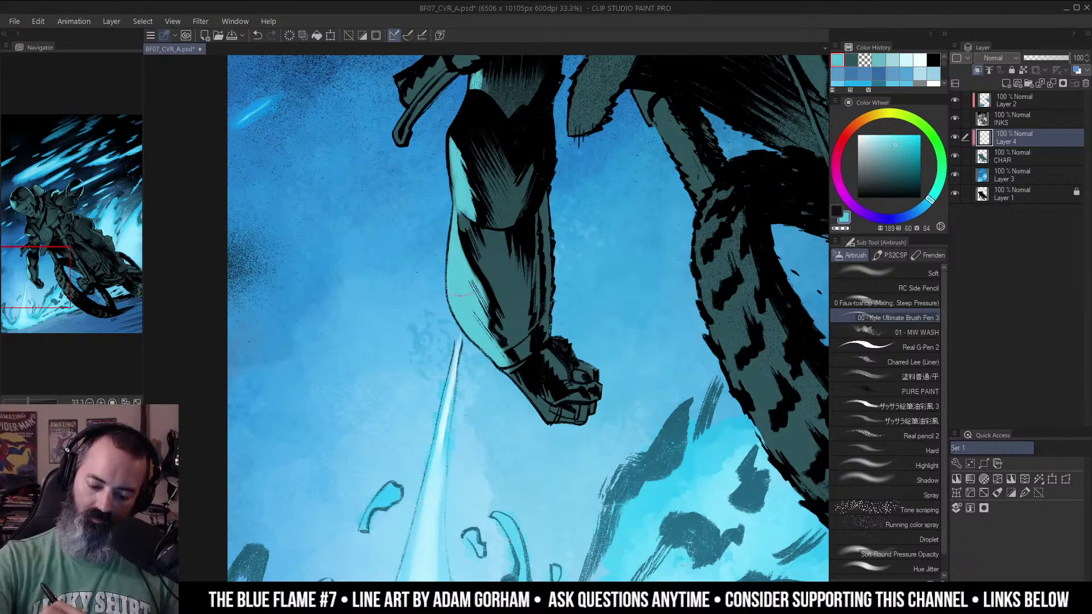
pyautogui.keyDown('alt'); pyautogui.click(566, 255); pyautogui.keyUp('alt')
pyautogui.keyDown('ctrl'); pyautogui.click(574, 269); pyautogui.keyUp('ctrl')
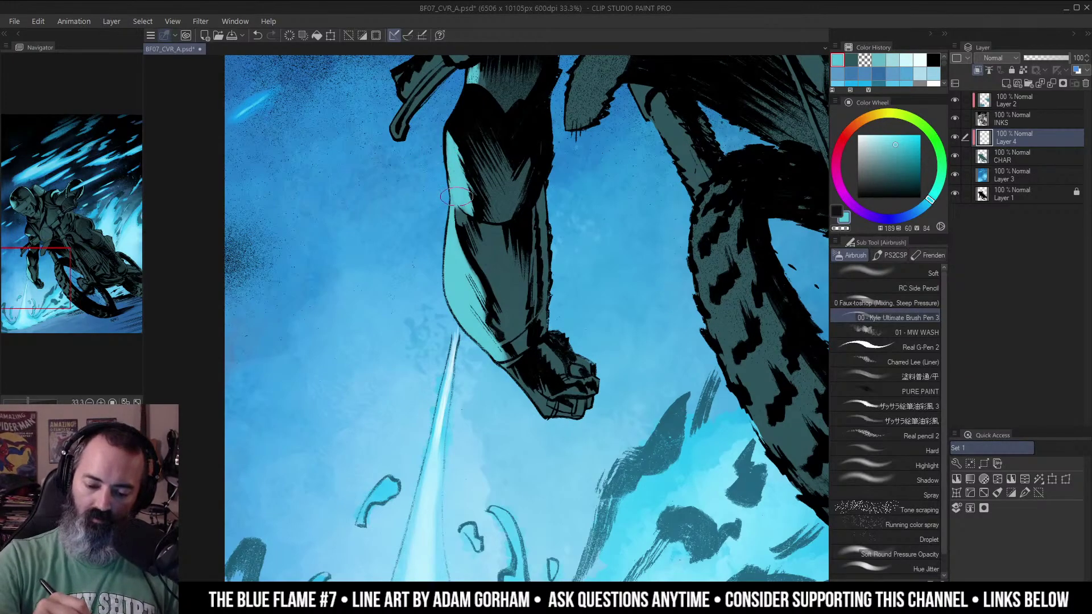
# Paint cyan rim light down the inner edge of the lowered forearm and along the underside of the fist.
pyautogui.moveTo(548, 208); pyautogui.dragTo(550, 318)
pyautogui.moveTo(550, 208); pyautogui.dragTo(551, 261)
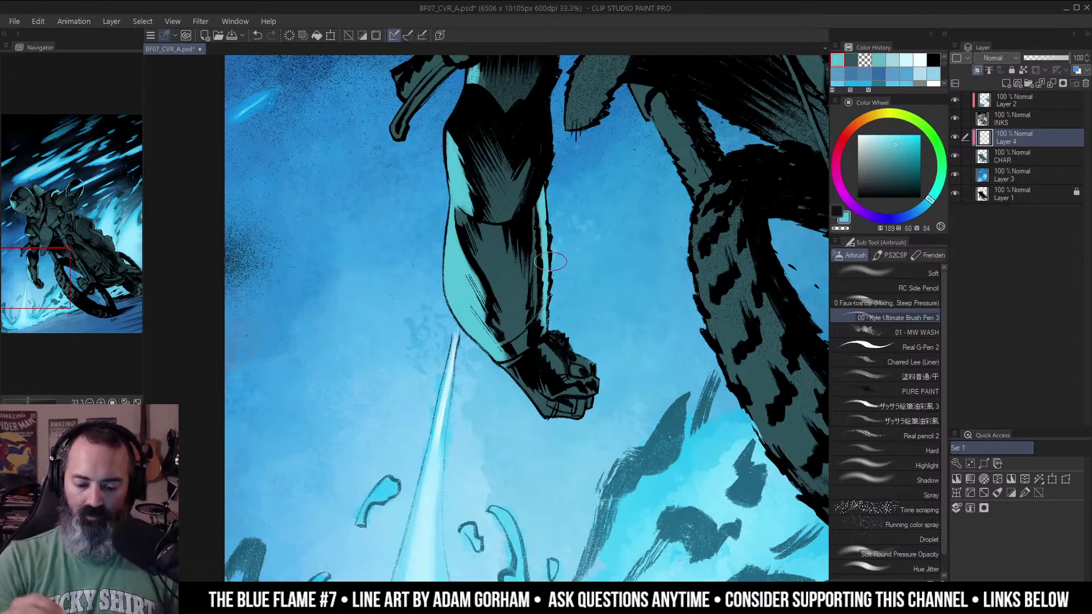
pyautogui.moveTo(505, 368)
pyautogui.mouseDown()
pyautogui.moveTo(544, 412)
pyautogui.moveTo(577, 425)
pyautogui.mouseUp()
pyautogui.hotkey('ctrl', 'space')
pyautogui.moveTo(608, 336); pyautogui.dragTo(585, 301)
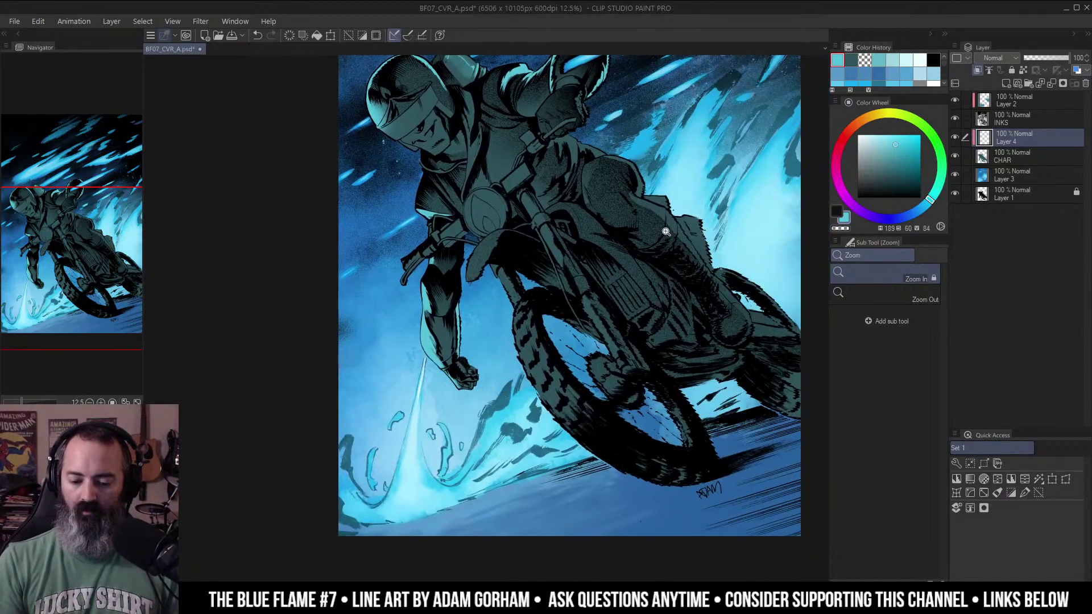
# Paint cyan rim light on the side of the jacket below the raised arm and along the rider's knee.
pyautogui.scroll(2, 592, 245)
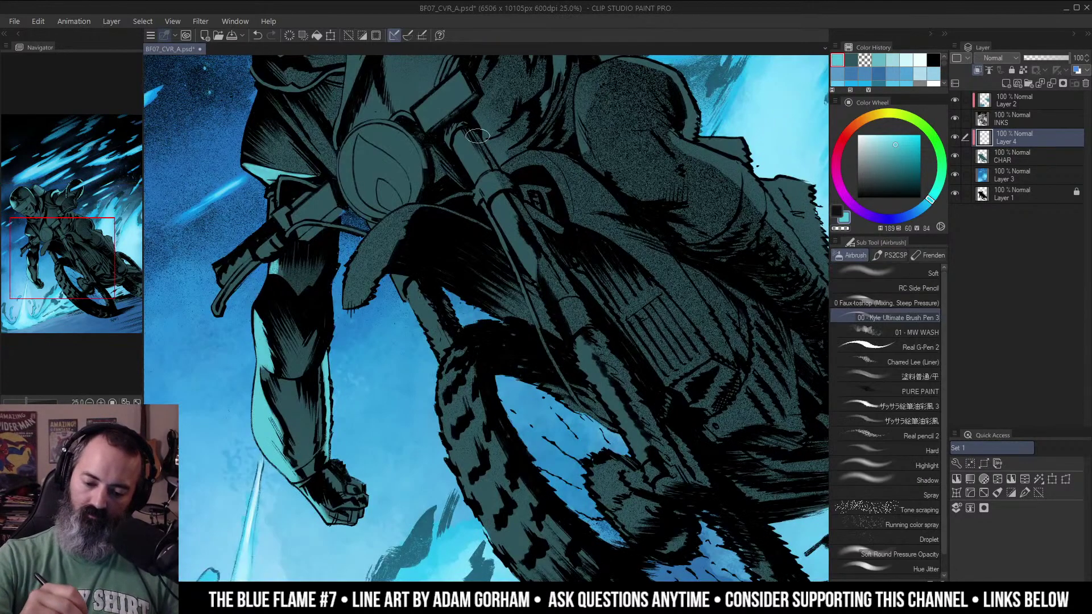
pyautogui.moveTo(680, 197); pyautogui.dragTo(518, 268)
pyautogui.moveTo(597, 138)
pyautogui.mouseDown()
pyautogui.moveTo(700, 295)
pyautogui.moveTo(686, 248)
pyautogui.moveTo(692, 271)
pyautogui.mouseUp()
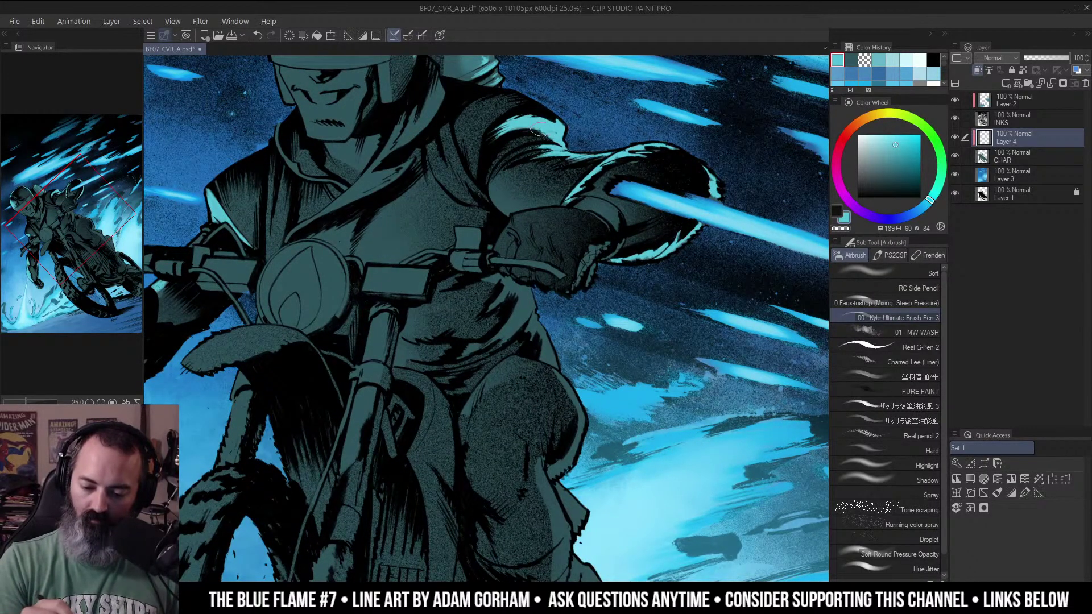
pyautogui.moveTo(504, 283)
pyautogui.mouseDown()
pyautogui.moveTo(514, 286)
pyautogui.moveTo(496, 309)
pyautogui.moveTo(529, 293)
pyautogui.moveTo(468, 348)
pyautogui.moveTo(531, 297)
pyautogui.moveTo(529, 327)
pyautogui.moveTo(556, 363)
pyautogui.moveTo(603, 215)
pyautogui.mouseUp()
pyautogui.moveTo(573, 248)
pyautogui.mouseDown()
pyautogui.moveTo(595, 289)
pyautogui.moveTo(570, 354)
pyautogui.moveTo(553, 198)
pyautogui.moveTo(574, 281)
pyautogui.moveTo(562, 411)
pyautogui.moveTo(590, 276)
pyautogui.moveTo(568, 408)
pyautogui.mouseUp()
pyautogui.keyDown('alt'); pyautogui.click(640, 277); pyautogui.keyUp('alt')
pyautogui.keyDown('alt'); pyautogui.click(640, 277); pyautogui.keyUp('alt')
pyautogui.moveTo(688, 184); pyautogui.dragTo(671, 247)
pyautogui.keyDown('ctrl'); pyautogui.click(625, 256); pyautogui.keyUp('ctrl')
pyautogui.keyDown('alt'); pyautogui.click(658, 248); pyautogui.keyUp('alt')
# Extend the cyan rim light from the knee down the back edge of the rider's lower leg.
pyautogui.moveTo(726, 203); pyautogui.dragTo(627, 138)
pyautogui.keyDown('alt'); pyautogui.click(665, 234); pyautogui.keyUp('alt')
pyautogui.keyDown('alt'); pyautogui.click(667, 235); pyautogui.keyUp('alt')
pyautogui.keyDown('alt'); pyautogui.click(669, 234); pyautogui.keyUp('alt')
pyautogui.keyDown('alt'); pyautogui.click(674, 232); pyautogui.keyUp('alt')
pyautogui.moveTo(700, 210); pyautogui.dragTo(628, 212)
pyautogui.click(588, 208)
pyautogui.click(645, 292)
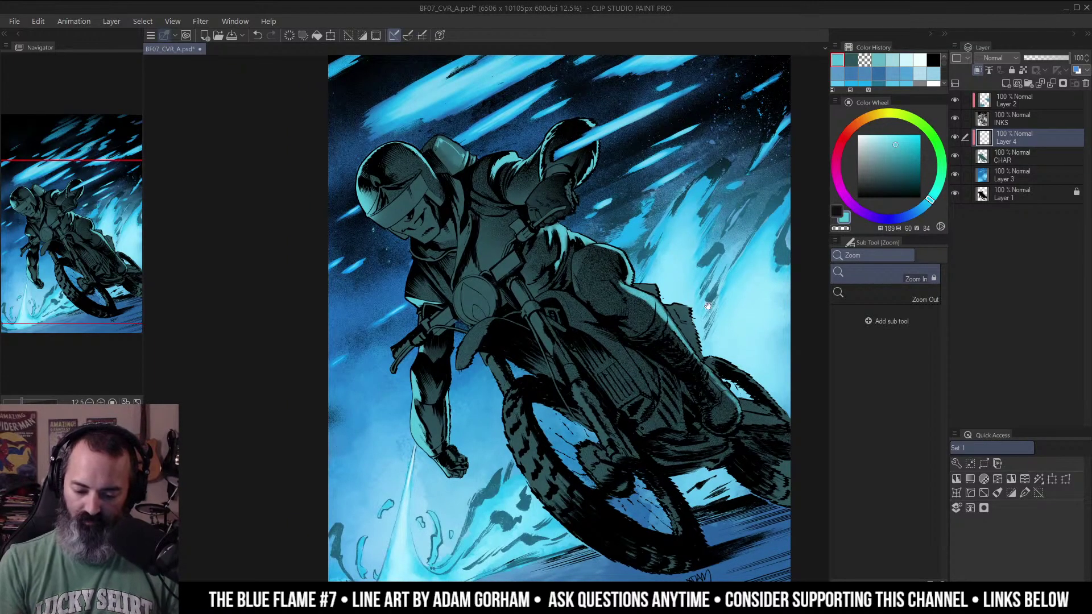
# Paint cyan rim light along the back of the rider's boot and the outer edge of the rear tire.
pyautogui.moveTo(710, 300); pyautogui.dragTo(644, 261)
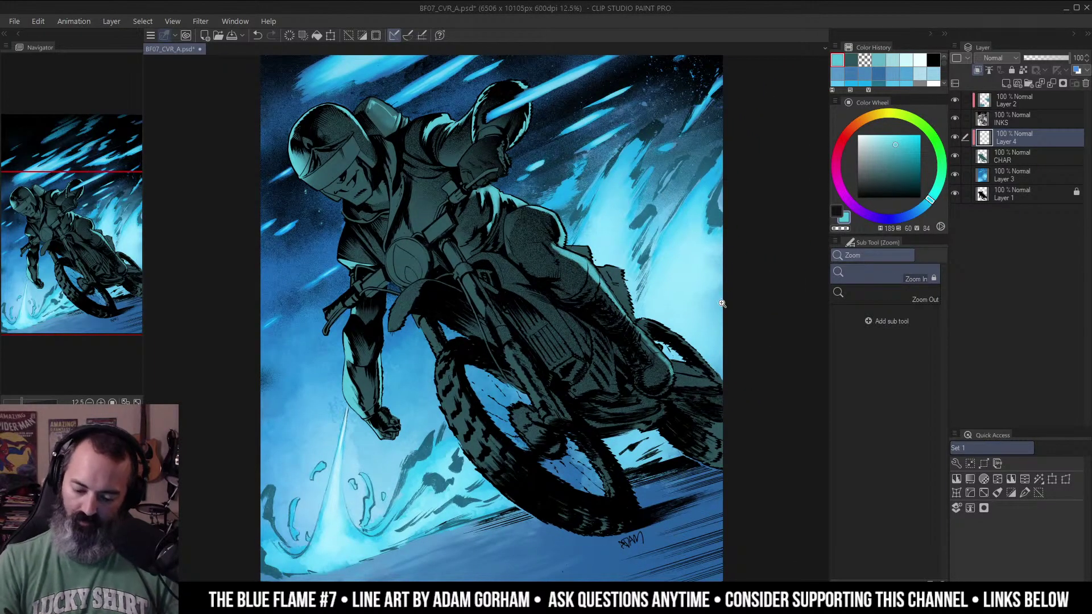
pyautogui.click(664, 281)
pyautogui.press('b')
pyautogui.moveTo(596, 316); pyautogui.dragTo(711, 424)
pyautogui.hotkey('alt', 'space')
pyautogui.keyDown('alt'); pyautogui.click(669, 300); pyautogui.keyUp('alt')
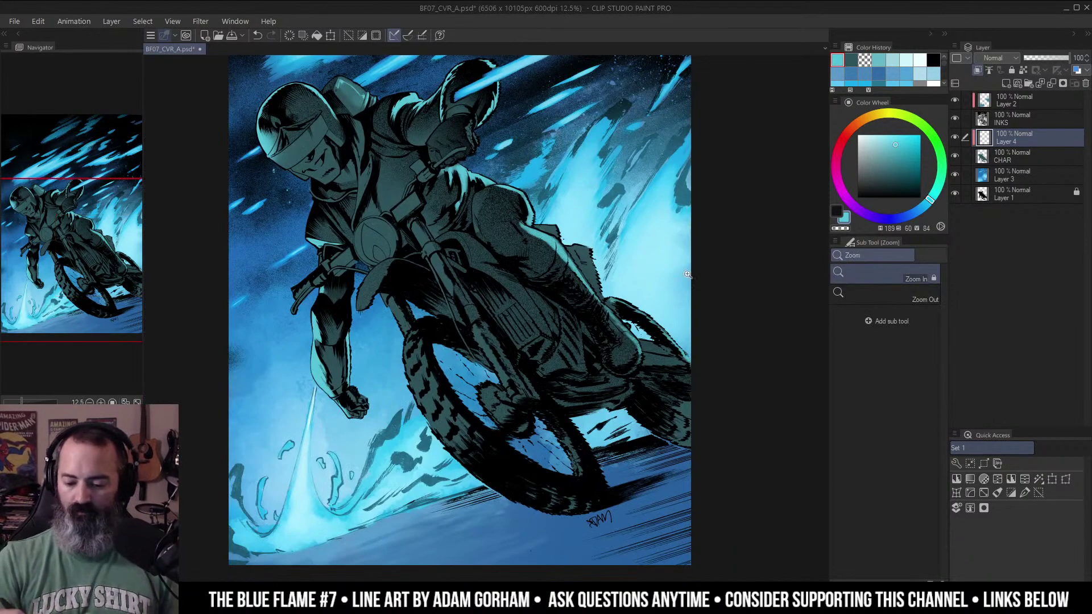
pyautogui.moveTo(655, 149); pyautogui.dragTo(706, 203)
pyautogui.moveTo(603, 186); pyautogui.dragTo(654, 209)
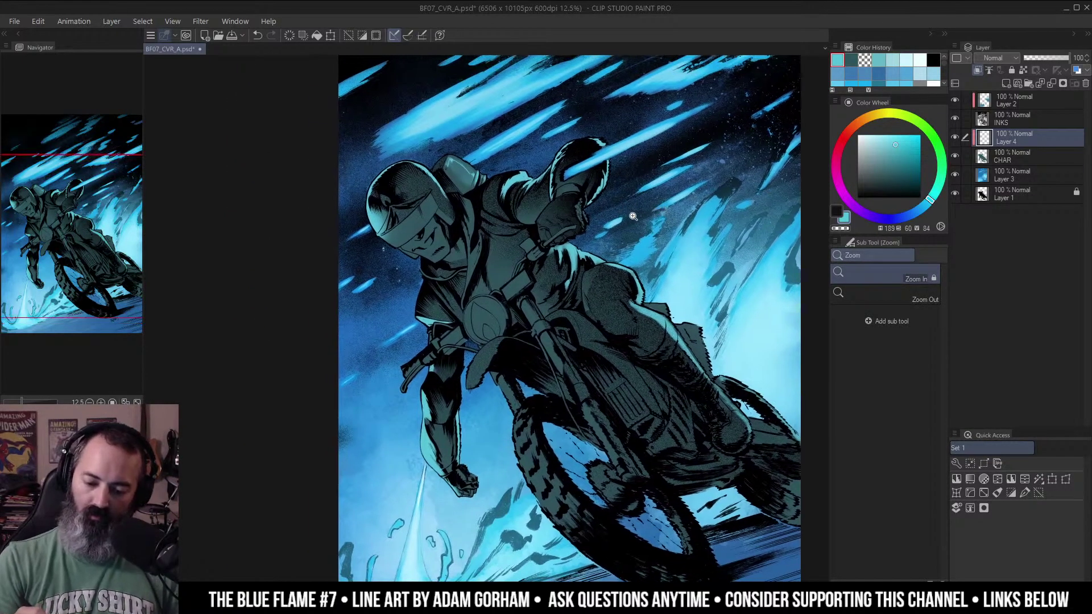
pyautogui.moveTo(656, 332); pyautogui.dragTo(683, 211)
pyautogui.click(477, 286)
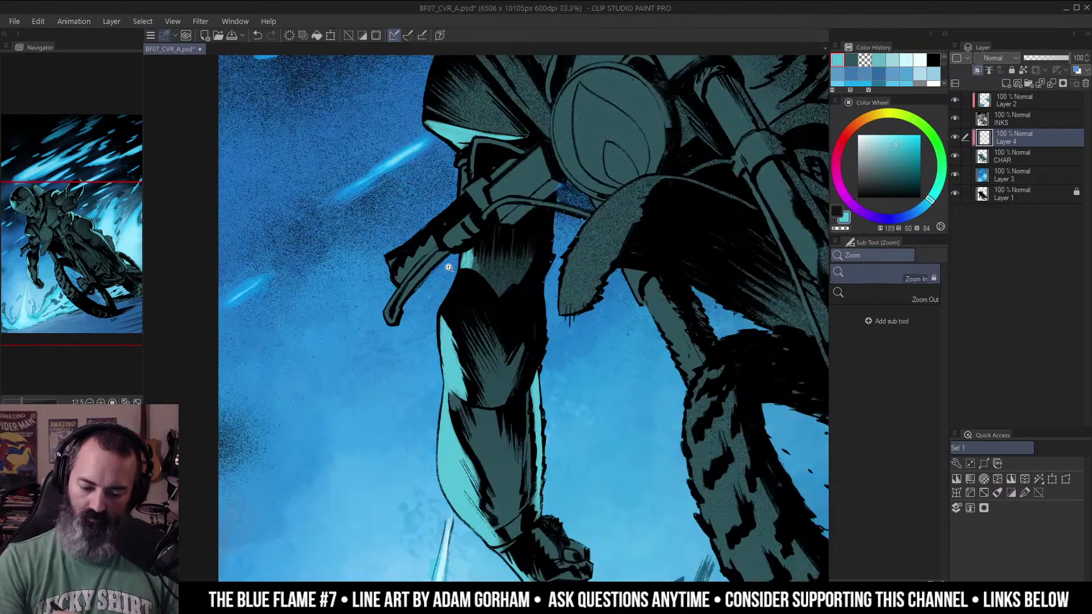
pyautogui.press('b')
pyautogui.moveTo(546, 268); pyautogui.dragTo(569, 287)
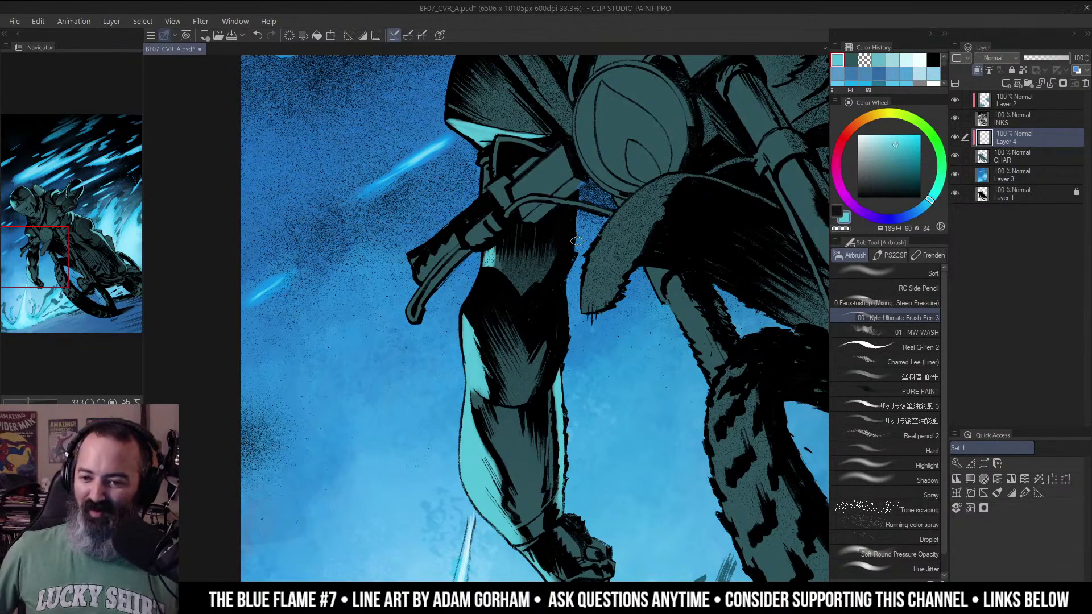
pyautogui.moveTo(633, 233); pyautogui.dragTo(613, 204)
pyautogui.press('m')
pyautogui.moveTo(628, 297); pyautogui.dragTo(615, 275)
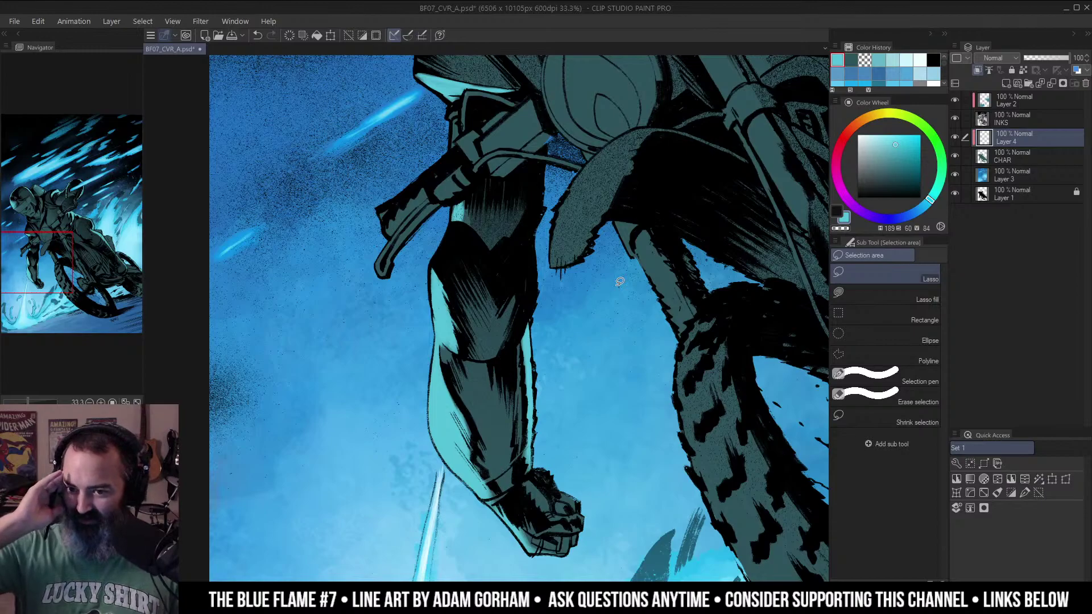
pyautogui.hotkey('ctrl', 'd')
pyautogui.moveTo(514, 191); pyautogui.dragTo(561, 192)
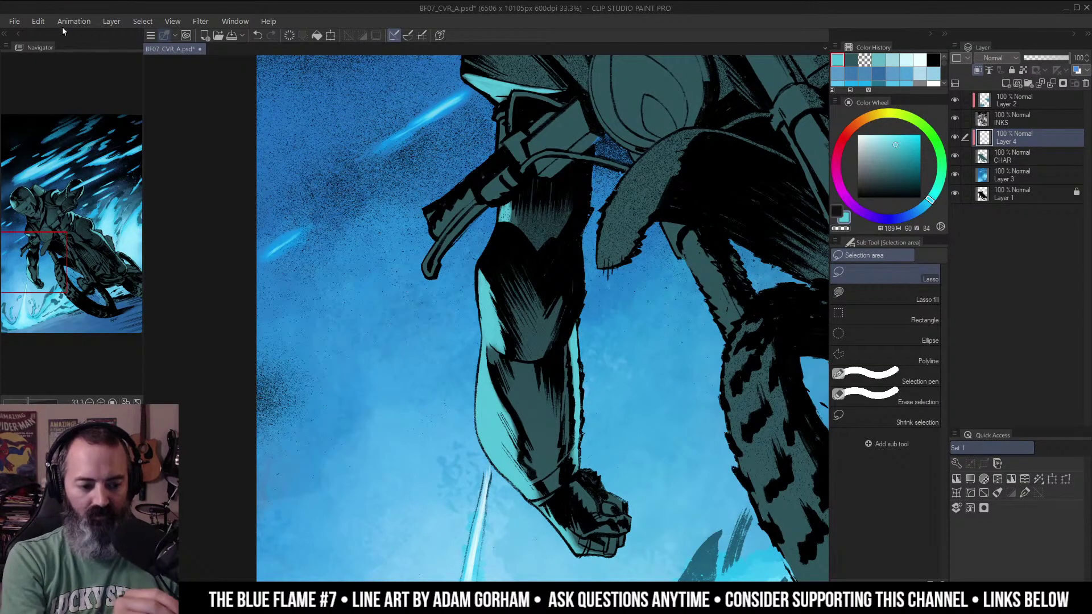
pyautogui.click(38, 21)
pyautogui.moveTo(74, 21)
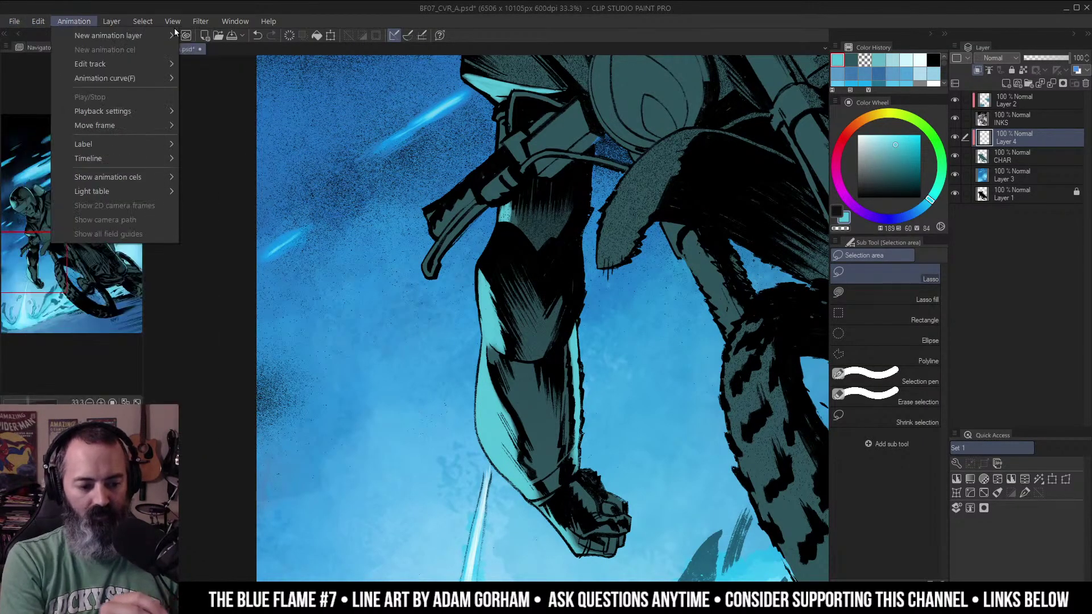
pyautogui.moveTo(269, 21)
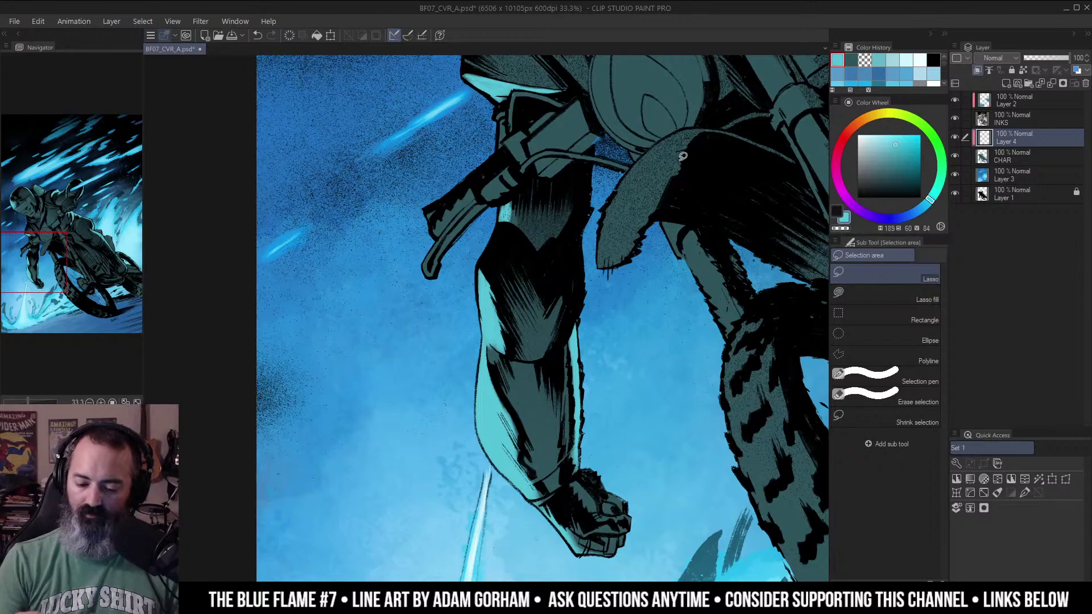
# Paint cyan light along the underside of the brake lever and the handlebar clamp above the lowered arm.
pyautogui.press('b')
pyautogui.moveTo(463, 224)
pyautogui.mouseDown()
pyautogui.moveTo(477, 210)
pyautogui.moveTo(435, 271)
pyautogui.mouseUp()
pyautogui.moveTo(576, 148)
pyautogui.mouseDown()
pyautogui.moveTo(503, 218)
pyautogui.moveTo(552, 185)
pyautogui.mouseUp()
pyautogui.moveTo(618, 166); pyautogui.dragTo(597, 182)
# Paint cyan light down the fork tube on the far side of the front wheel, below the fender.
pyautogui.moveTo(522, 154)
pyautogui.mouseDown()
pyautogui.moveTo(538, 190)
pyautogui.moveTo(566, 214)
pyautogui.mouseUp()
pyautogui.moveTo(591, 282)
pyautogui.mouseDown()
pyautogui.moveTo(648, 361)
pyautogui.moveTo(622, 303)
pyautogui.moveTo(660, 384)
pyautogui.moveTo(660, 372)
pyautogui.moveTo(616, 347)
pyautogui.mouseUp()
pyautogui.moveTo(614, 244); pyautogui.dragTo(609, 312)
pyautogui.moveTo(630, 148)
pyautogui.mouseDown()
pyautogui.moveTo(654, 191)
pyautogui.moveTo(630, 146)
pyautogui.moveTo(655, 192)
pyautogui.moveTo(633, 150)
pyautogui.mouseUp()
# Paint cyan light along the upper sections of the near front fork tube and trim the edges with transparent colour.
pyautogui.moveTo(683, 206)
pyautogui.mouseDown()
pyautogui.moveTo(659, 194)
pyautogui.moveTo(659, 205)
pyautogui.moveTo(634, 159)
pyautogui.moveTo(732, 318)
pyautogui.moveTo(718, 299)
pyautogui.mouseUp()
pyautogui.press('c')
pyautogui.press('c')
pyautogui.press('c')
pyautogui.moveTo(672, 231); pyautogui.dragTo(682, 204)
pyautogui.moveTo(739, 304); pyautogui.dragTo(744, 325)
pyautogui.moveTo(687, 220)
pyautogui.mouseDown()
pyautogui.moveTo(730, 293)
pyautogui.moveTo(705, 256)
pyautogui.mouseUp()
pyautogui.press('c')
pyautogui.moveTo(720, 320); pyautogui.dragTo(738, 330)
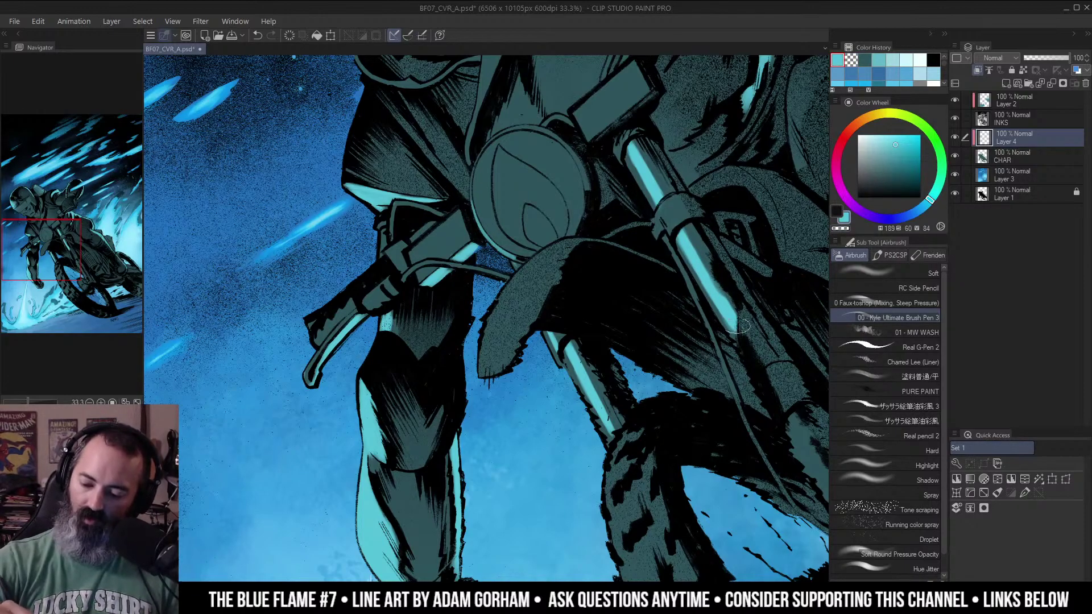
pyautogui.hotkey('ctrl', 'space')
pyautogui.keyDown('alt'); pyautogui.click(727, 216); pyautogui.keyUp('alt')
pyautogui.click(742, 210)
pyautogui.press('c')
pyautogui.moveTo(740, 314); pyautogui.dragTo(750, 348)
# Paint cyan light down the lower section of the near front fork tube towards the wheel hub.
pyautogui.hotkey('ctrl', 'space')
pyautogui.keyDown('alt'); pyautogui.click(760, 236); pyautogui.keyUp('alt')
pyautogui.moveTo(763, 236); pyautogui.dragTo(683, 240)
pyautogui.keyDown('alt'); pyautogui.click(654, 256); pyautogui.keyUp('alt')
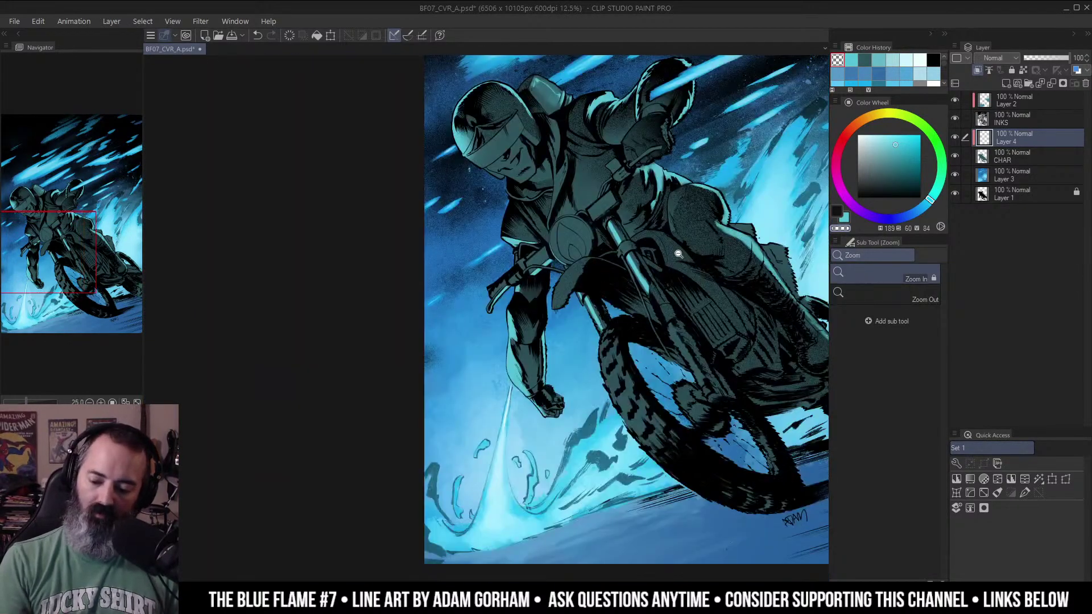
pyautogui.moveTo(692, 294); pyautogui.dragTo(654, 258)
pyautogui.click(636, 273)
pyautogui.press('c')
pyautogui.moveTo(633, 308); pyautogui.dragTo(687, 401)
pyautogui.moveTo(653, 350); pyautogui.dragTo(703, 421)
pyautogui.moveTo(671, 386)
pyautogui.mouseDown()
pyautogui.moveTo(708, 427)
pyautogui.moveTo(625, 302)
pyautogui.mouseUp()
# Choose a paler cyan and paint a thin highlight down the far front fork tube.
pyautogui.hotkey('ctrl', 'space')
pyautogui.moveTo(704, 296); pyautogui.dragTo(689, 283)
pyautogui.scroll(5, 690, 283)
pyautogui.press('b')
pyautogui.click(876, 138)
pyautogui.scroll(1, 470, 267)
pyautogui.press('space')
pyautogui.moveTo(470, 268)
pyautogui.mouseDown()
pyautogui.moveTo(550, 154)
pyautogui.moveTo(589, 238)
pyautogui.moveTo(575, 211)
pyautogui.mouseUp()
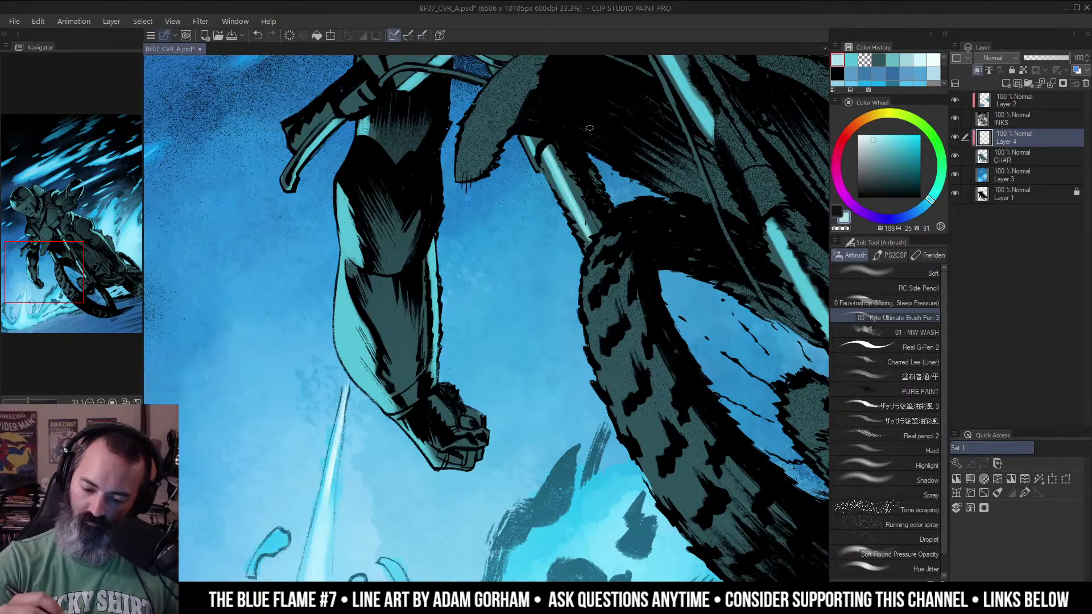
pyautogui.moveTo(675, 253); pyautogui.dragTo(554, 218)
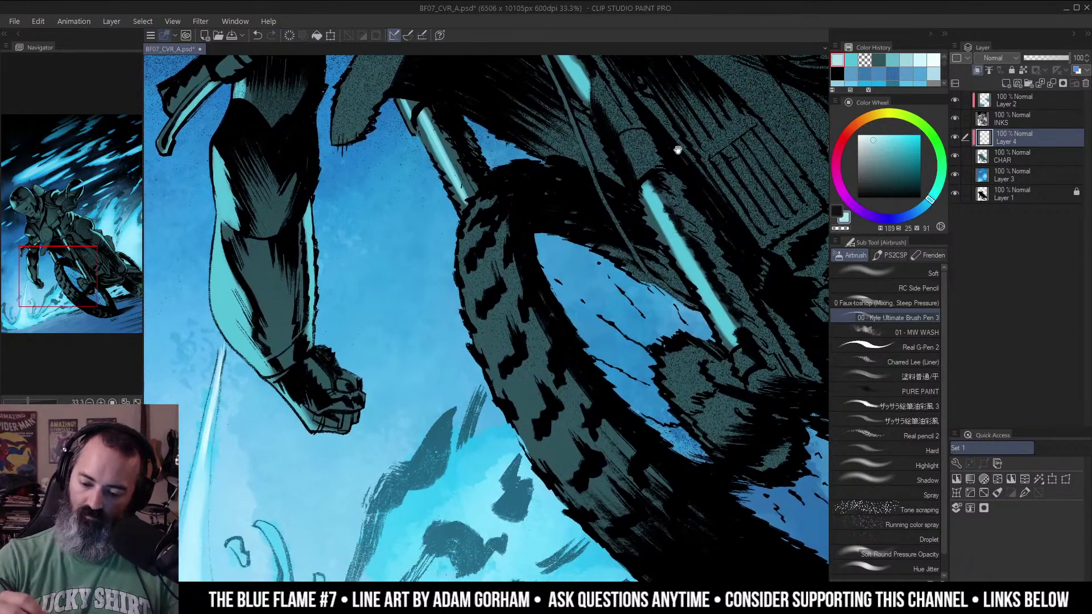
# Paint pale cyan highlights down the lower and upper sections of the near front fork tube, redoing the first stroke.
pyautogui.moveTo(677, 149); pyautogui.dragTo(624, 219)
pyautogui.moveTo(595, 260); pyautogui.dragTo(683, 411)
pyautogui.hotkey('ctrl', 'z')
pyautogui.moveTo(595, 259); pyautogui.dragTo(685, 416)
pyautogui.moveTo(647, 230); pyautogui.dragTo(706, 344)
pyautogui.moveTo(599, 281)
pyautogui.mouseDown()
pyautogui.moveTo(545, 196)
pyautogui.moveTo(602, 289)
pyautogui.mouseUp()
pyautogui.moveTo(542, 187)
pyautogui.mouseDown()
pyautogui.moveTo(601, 282)
pyautogui.moveTo(563, 229)
pyautogui.mouseUp()
pyautogui.moveTo(489, 101)
pyautogui.mouseDown()
pyautogui.moveTo(523, 154)
pyautogui.moveTo(490, 98)
pyautogui.moveTo(516, 146)
pyautogui.mouseUp()
# Examine the rim lighting and fork highlights across the full cover.
pyautogui.hotkey('alt', 'space')
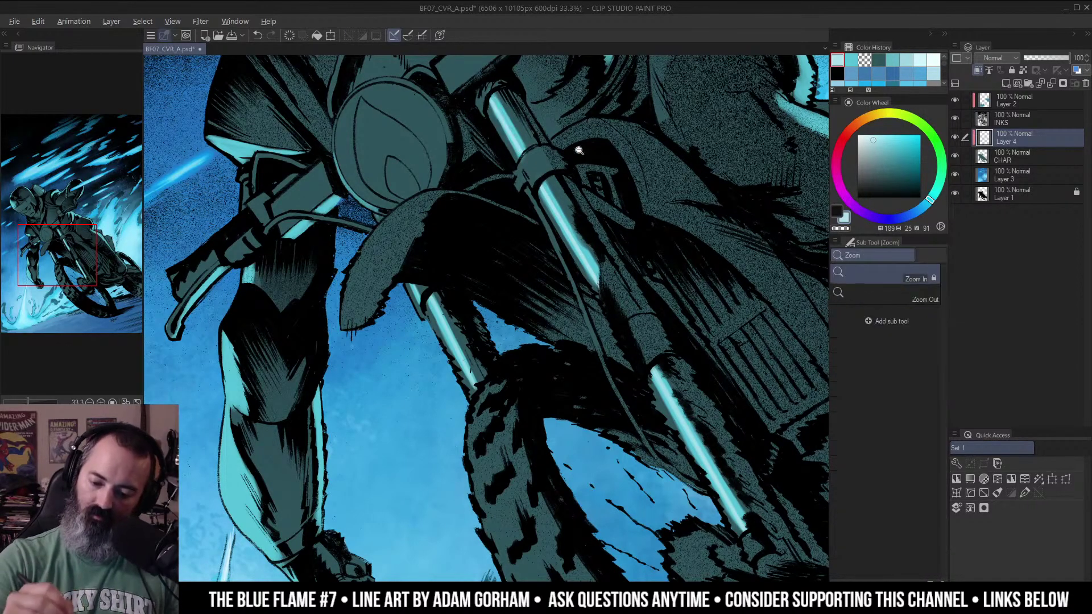
pyautogui.keyDown('alt'); pyautogui.click(582, 149); pyautogui.keyUp('alt')
pyautogui.keyDown('alt'); pyautogui.click(582, 149); pyautogui.keyUp('alt')
pyautogui.keyDown('alt'); pyautogui.click(581, 149); pyautogui.keyUp('alt')
pyautogui.moveTo(703, 188); pyautogui.dragTo(642, 267)
pyautogui.keyDown('alt'); pyautogui.click(639, 282); pyautogui.keyUp('alt')
pyautogui.keyDown('alt'); pyautogui.click(639, 282); pyautogui.keyUp('alt')
pyautogui.keyDown('ctrl'); pyautogui.click(579, 226); pyautogui.keyUp('ctrl')
pyautogui.keyDown('ctrl'); pyautogui.click(579, 226); pyautogui.keyUp('ctrl')
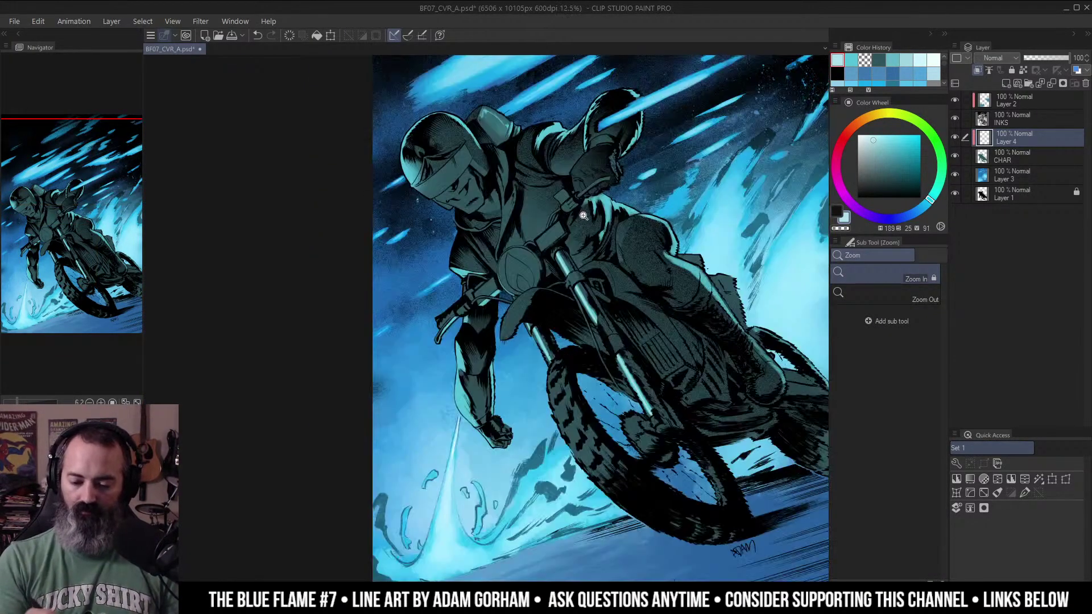
pyautogui.moveTo(579, 223); pyautogui.dragTo(584, 262)
pyautogui.moveTo(572, 209); pyautogui.dragTo(579, 198)
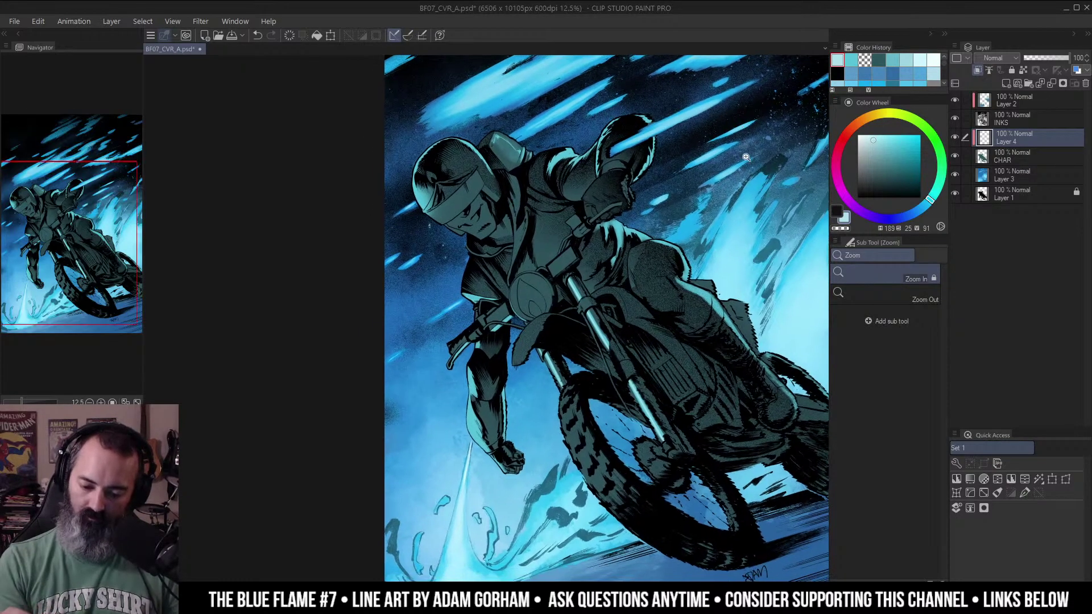
pyautogui.moveTo(807, 224); pyautogui.dragTo(748, 175)
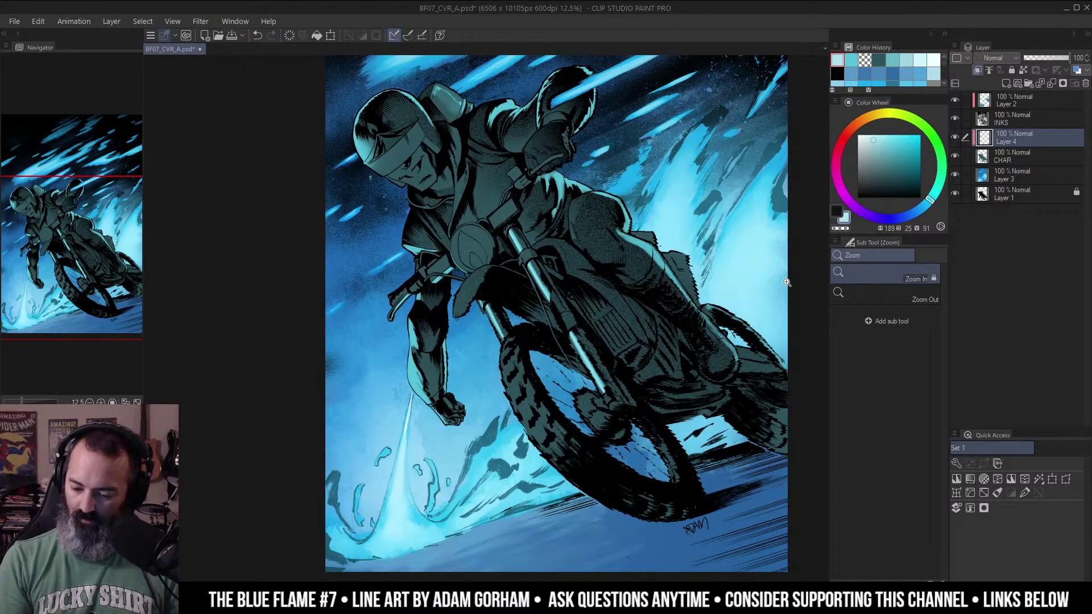
pyautogui.moveTo(792, 277); pyautogui.dragTo(729, 281)
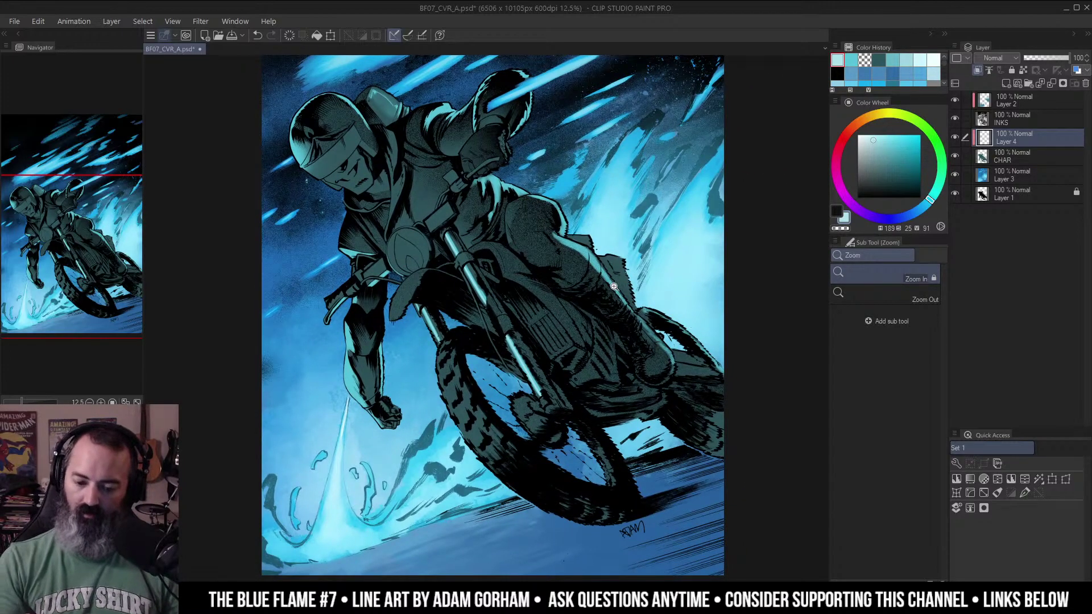
# Switch back to the mid cyan and paint rim light along the top edges of the bike panels behind the leg.
pyautogui.moveTo(613, 288); pyautogui.dragTo(614, 324)
pyautogui.click(618, 335)
pyautogui.click(851, 60)
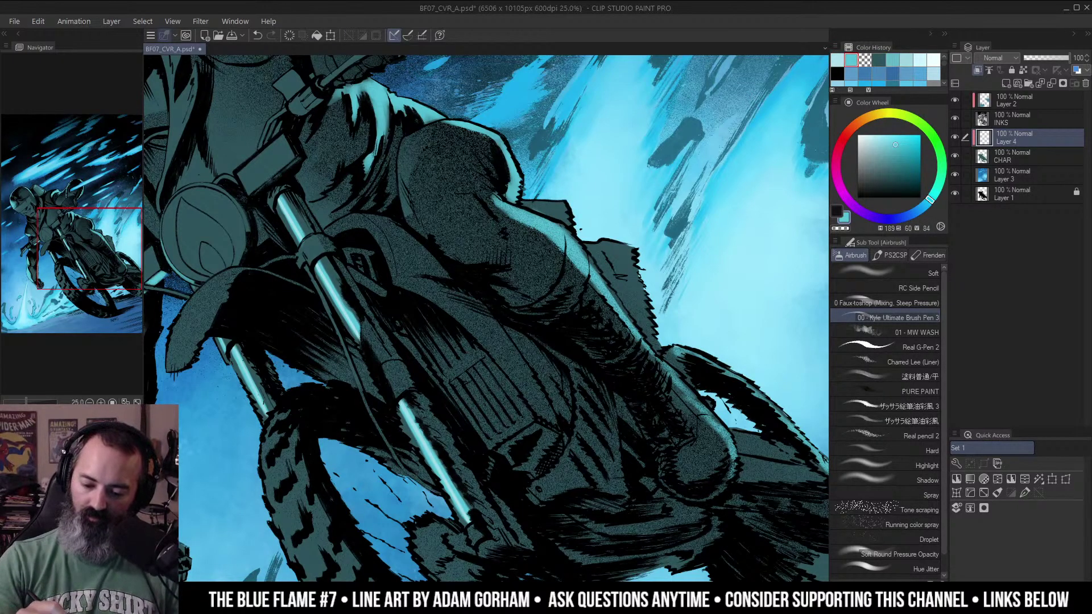
pyautogui.keyDown('alt'); pyautogui.click(516, 175); pyautogui.keyUp('alt')
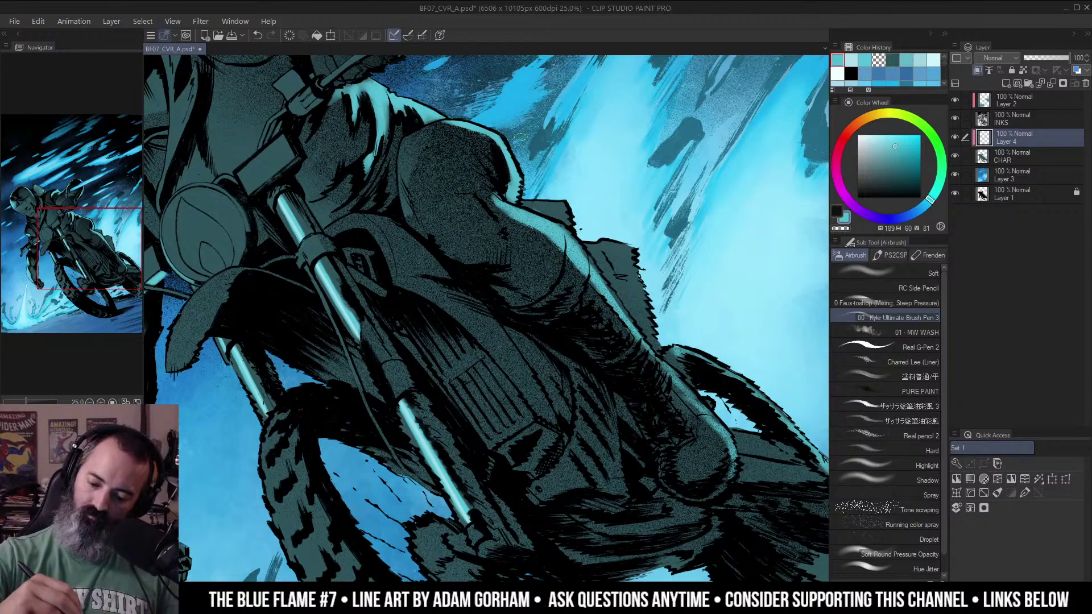
pyautogui.moveTo(535, 202); pyautogui.dragTo(557, 202)
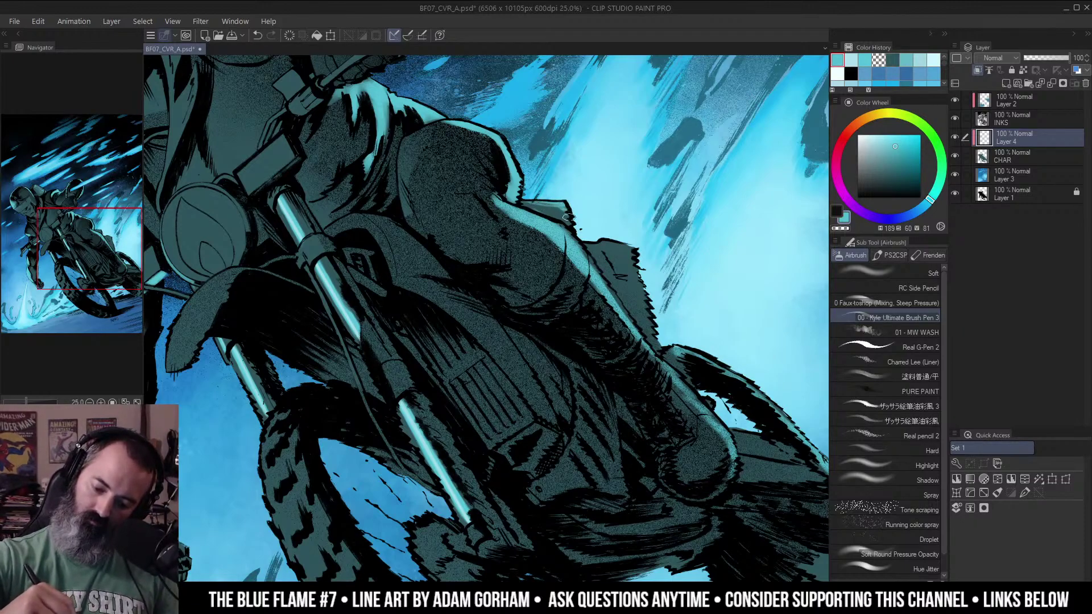
pyautogui.moveTo(594, 245)
pyautogui.mouseDown()
pyautogui.moveTo(617, 279)
pyautogui.moveTo(637, 280)
pyautogui.moveTo(603, 244)
pyautogui.moveTo(634, 255)
pyautogui.mouseUp()
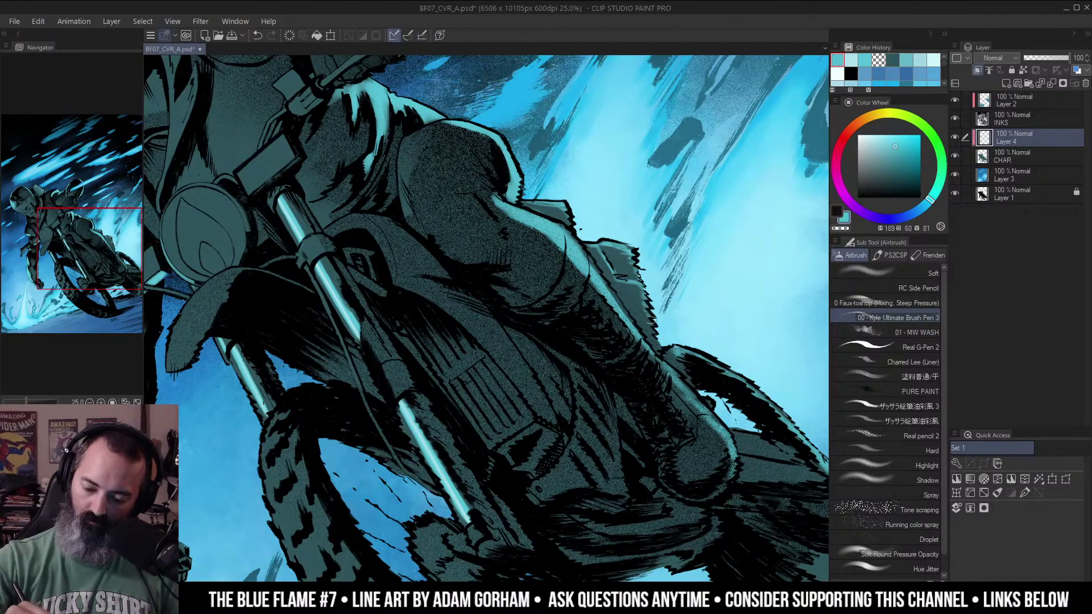
# Brush more cyan light down the back edge of the rider's boot to the heel.
pyautogui.keyDown('alt'); pyautogui.click(658, 297); pyautogui.keyUp('alt')
pyautogui.moveTo(694, 321); pyautogui.dragTo(663, 294)
pyautogui.keyDown('ctrl'); pyautogui.click(663, 295); pyautogui.keyUp('ctrl')
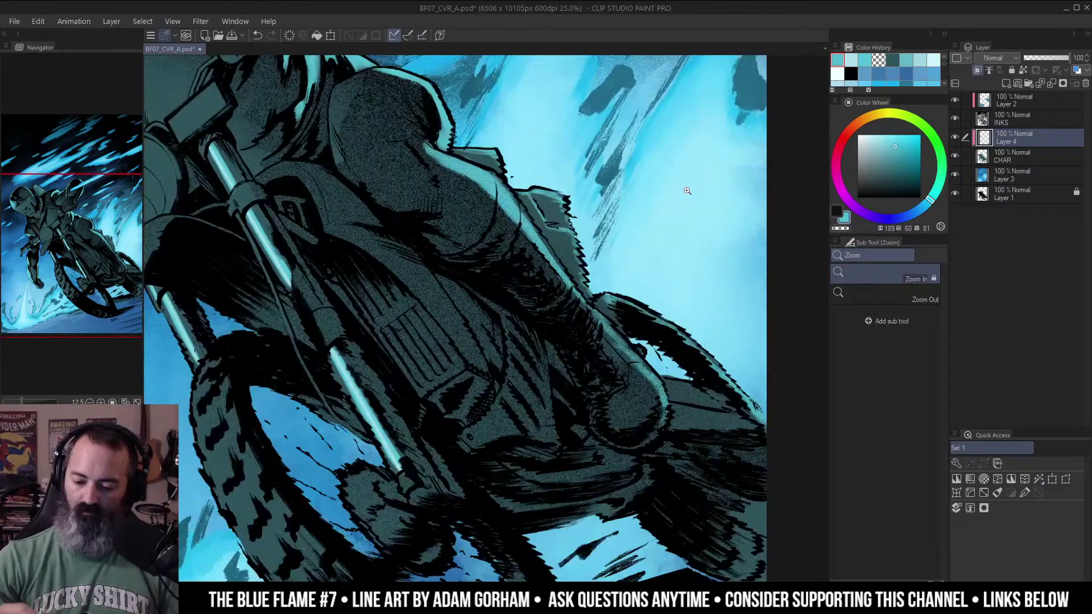
pyautogui.moveTo(609, 330)
pyautogui.mouseDown()
pyautogui.moveTo(636, 387)
pyautogui.moveTo(638, 369)
pyautogui.moveTo(666, 420)
pyautogui.mouseUp()
pyautogui.keyDown('alt'); pyautogui.click(682, 322); pyautogui.keyUp('alt')
pyautogui.moveTo(681, 313); pyautogui.dragTo(657, 282)
pyautogui.keyDown('ctrl'); pyautogui.click(657, 281); pyautogui.keyUp('ctrl')
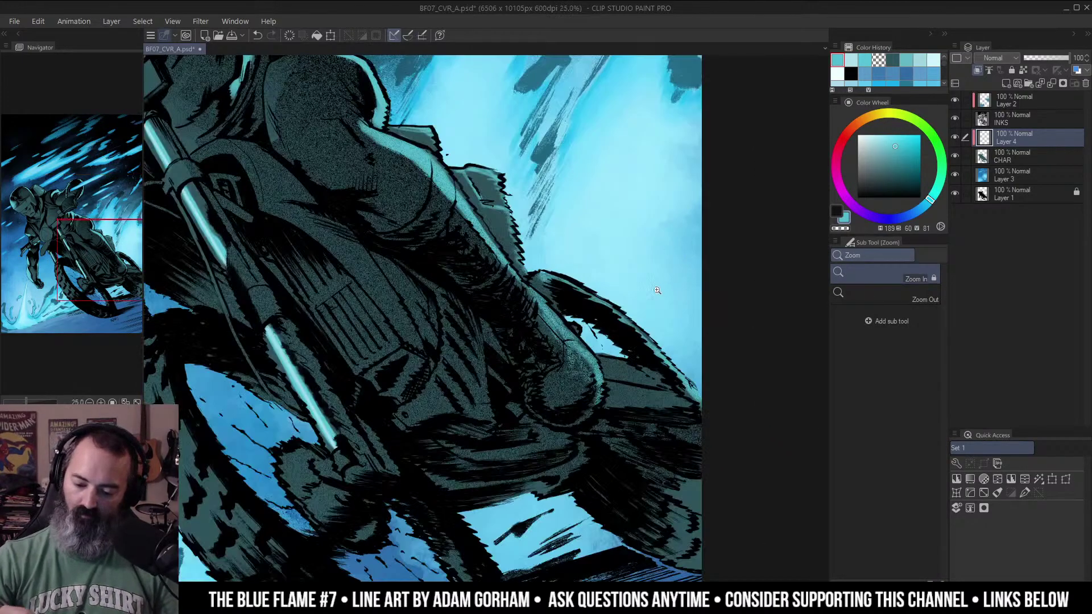
# Brush soft cyan light over the rear tire area where it meets the edge of the page.
pyautogui.hotkey('shift', 'space')
pyautogui.moveTo(604, 231)
pyautogui.mouseDown()
pyautogui.moveTo(657, 327)
pyautogui.moveTo(627, 169)
pyautogui.mouseUp()
pyautogui.moveTo(501, 285)
pyautogui.mouseDown()
pyautogui.moveTo(503, 325)
pyautogui.moveTo(529, 356)
pyautogui.moveTo(525, 323)
pyautogui.moveTo(539, 325)
pyautogui.moveTo(626, 226)
pyautogui.mouseUp()
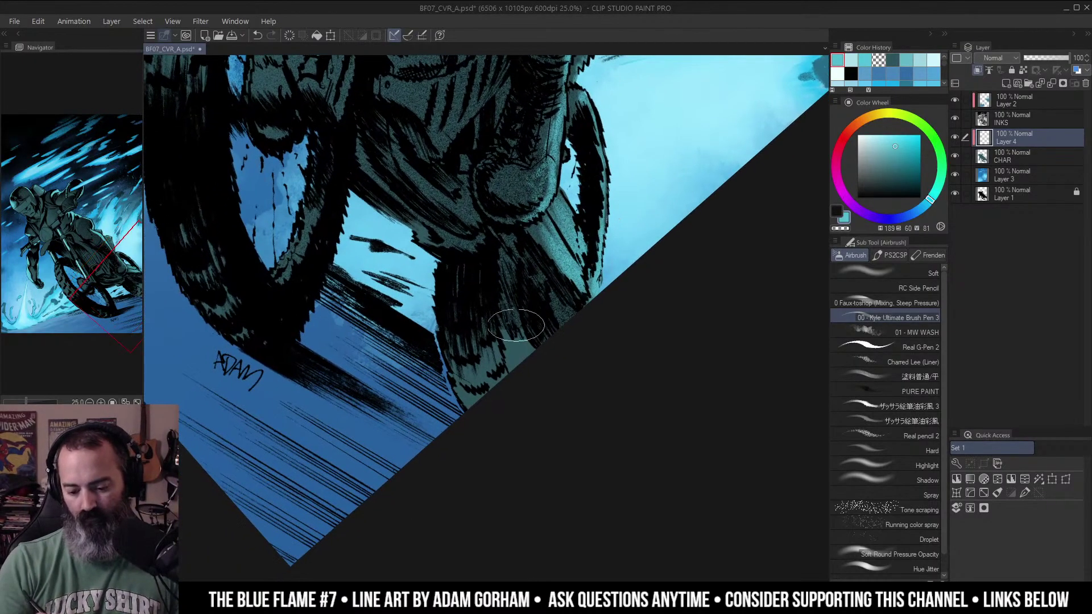
pyautogui.moveTo(508, 325)
pyautogui.mouseDown()
pyautogui.moveTo(515, 354)
pyautogui.moveTo(526, 352)
pyautogui.mouseUp()
pyautogui.scroll(-2, 567, 273)
pyautogui.moveTo(675, 247)
pyautogui.mouseDown()
pyautogui.moveTo(671, 224)
pyautogui.moveTo(575, 120)
pyautogui.mouseUp()
pyautogui.moveTo(538, 193); pyautogui.dragTo(658, 191)
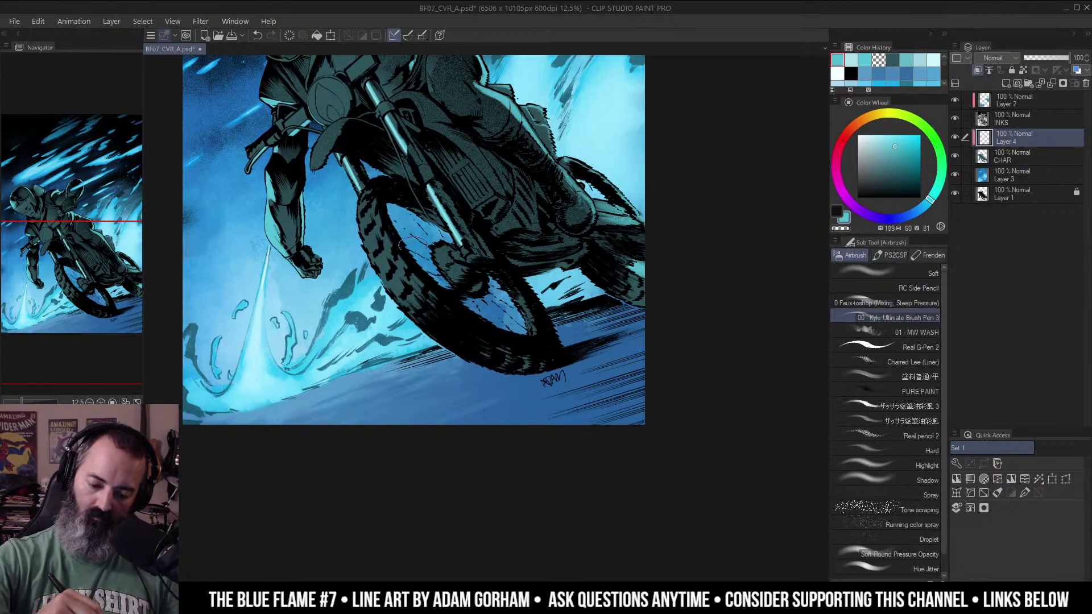
# Sample blues from the background and brighten the area behind the front wheel's spokes on Layer 3.
pyautogui.keyDown('alt'); pyautogui.click(369, 280); pyautogui.keyUp('alt')
pyautogui.press('m')
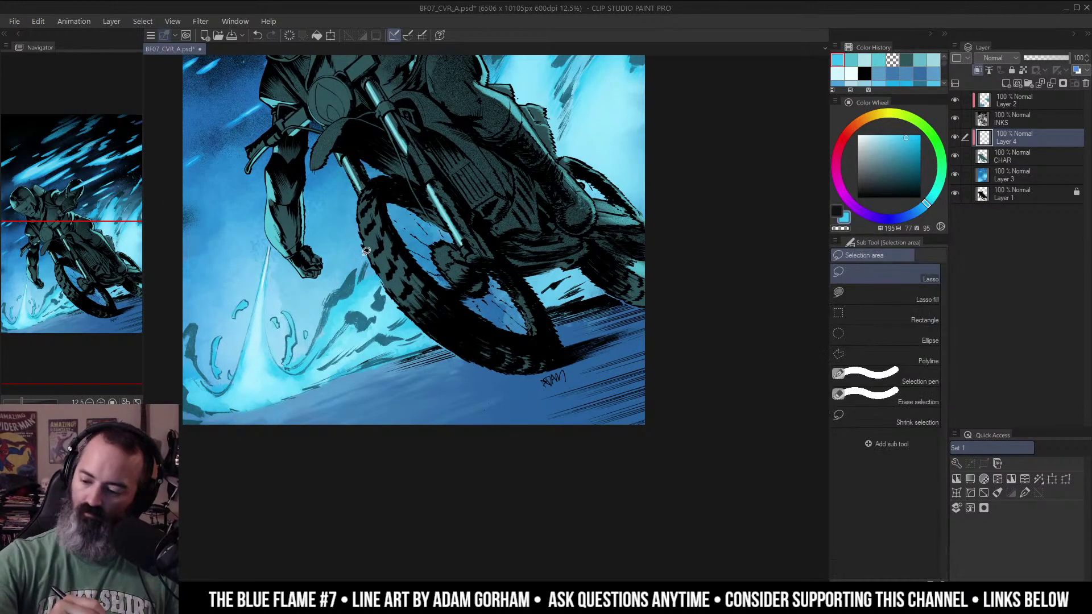
pyautogui.press('b')
pyautogui.keyDown('alt'); pyautogui.click(377, 267); pyautogui.keyUp('alt')
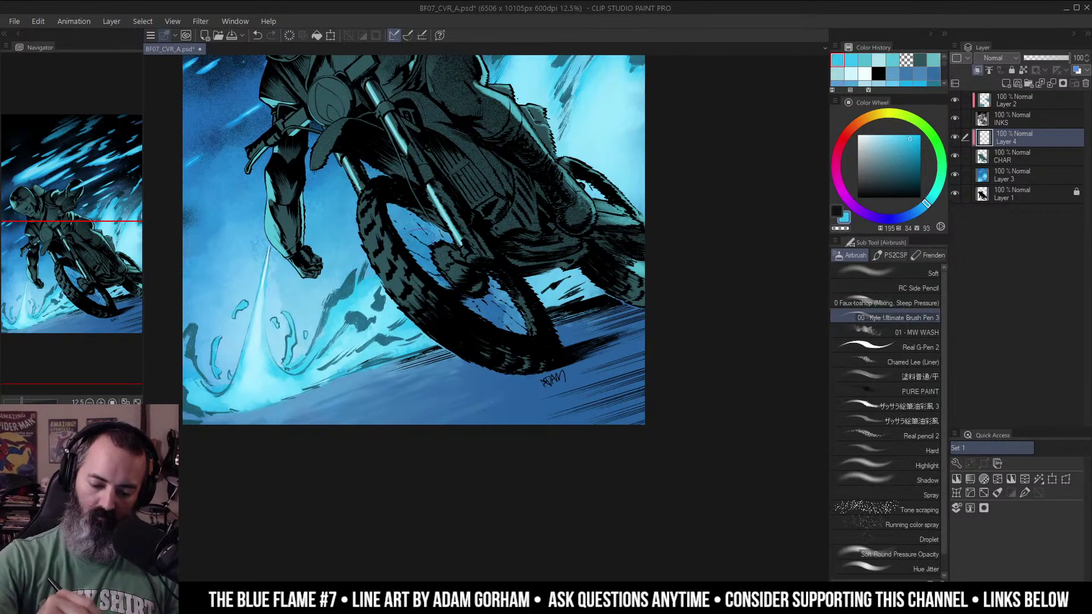
pyautogui.click(995, 175)
pyautogui.keyDown('alt'); pyautogui.click(376, 277); pyautogui.keyUp('alt')
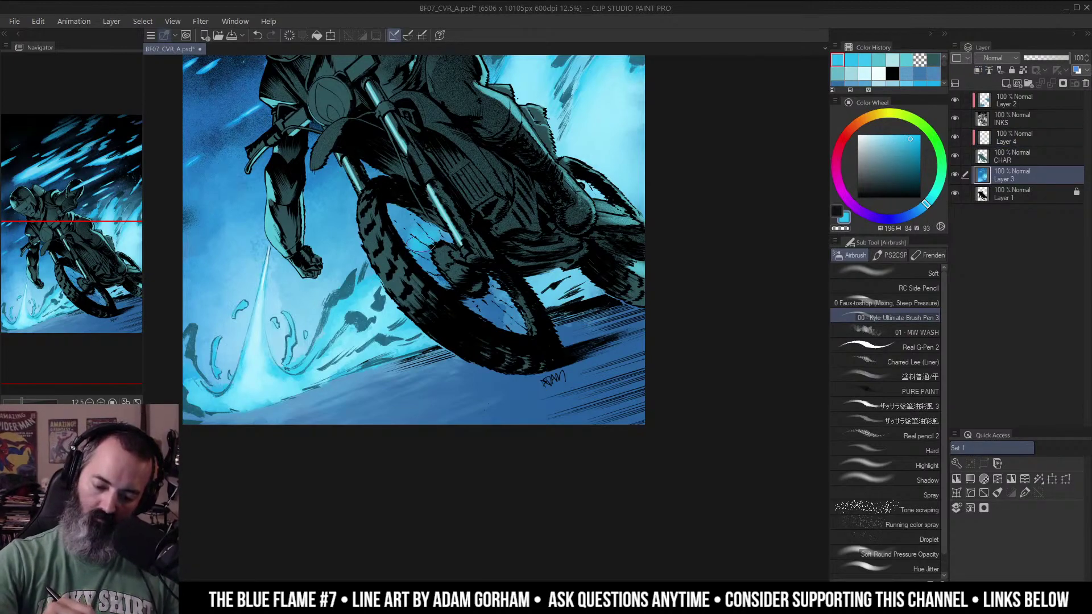
pyautogui.keyDown('alt'); pyautogui.click(391, 298); pyautogui.keyUp('alt')
pyautogui.moveTo(418, 251)
pyautogui.mouseDown()
pyautogui.moveTo(447, 285)
pyautogui.moveTo(488, 296)
pyautogui.moveTo(509, 318)
pyautogui.moveTo(506, 310)
pyautogui.moveTo(543, 309)
pyautogui.moveTo(524, 326)
pyautogui.mouseUp()
pyautogui.keyDown('alt'); pyautogui.click(568, 327); pyautogui.keyUp('alt')
pyautogui.keyDown('alt'); pyautogui.click(578, 306); pyautogui.keyUp('alt')
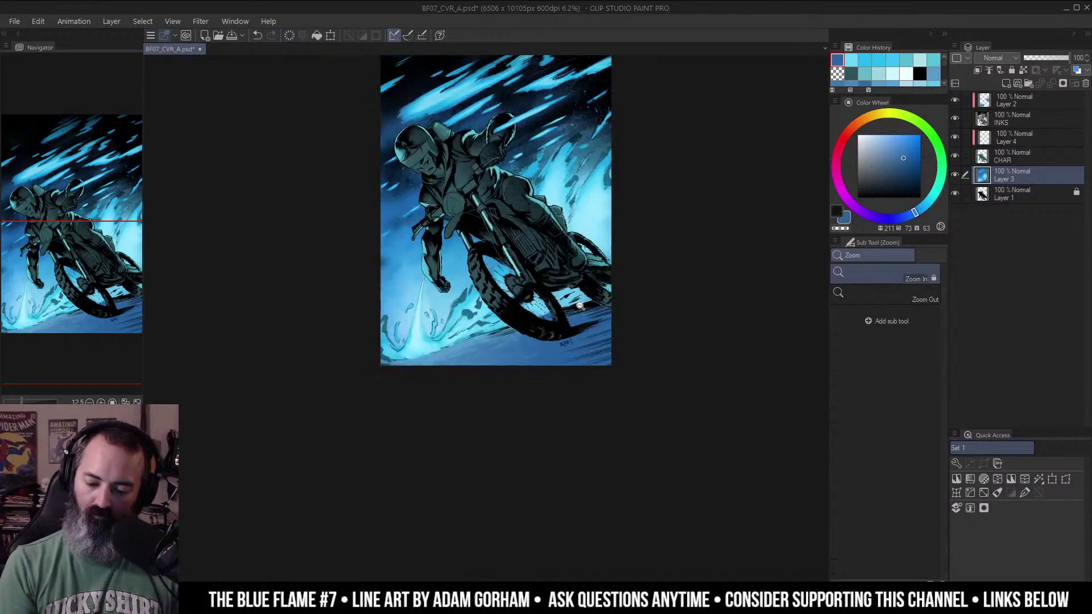
pyautogui.keyDown('ctrl'); pyautogui.click(578, 295); pyautogui.keyUp('ctrl')
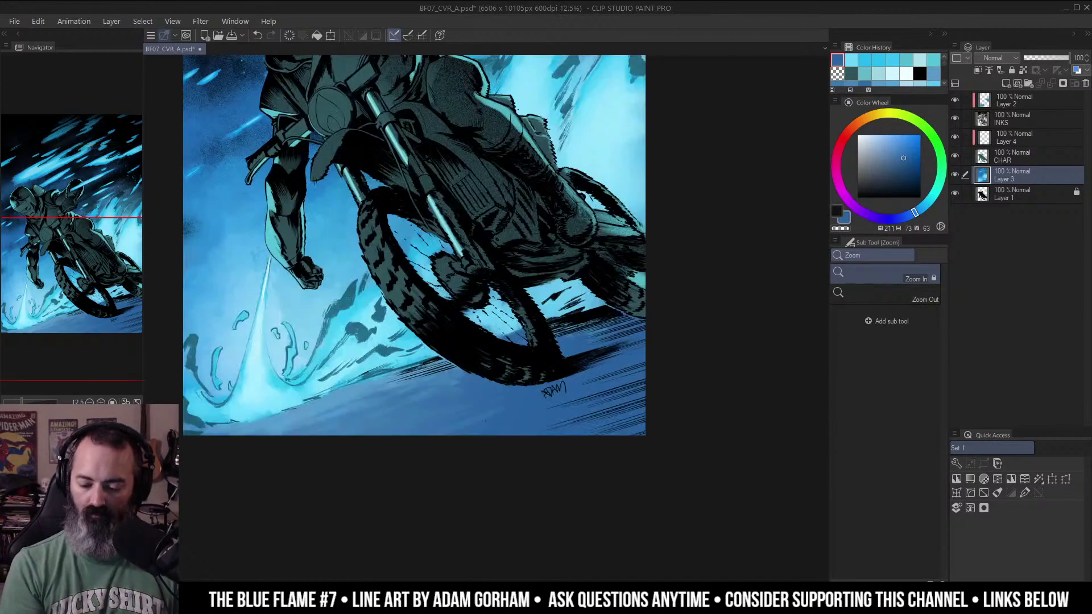
pyautogui.keyDown('alt'); pyautogui.click(514, 321); pyautogui.keyUp('alt')
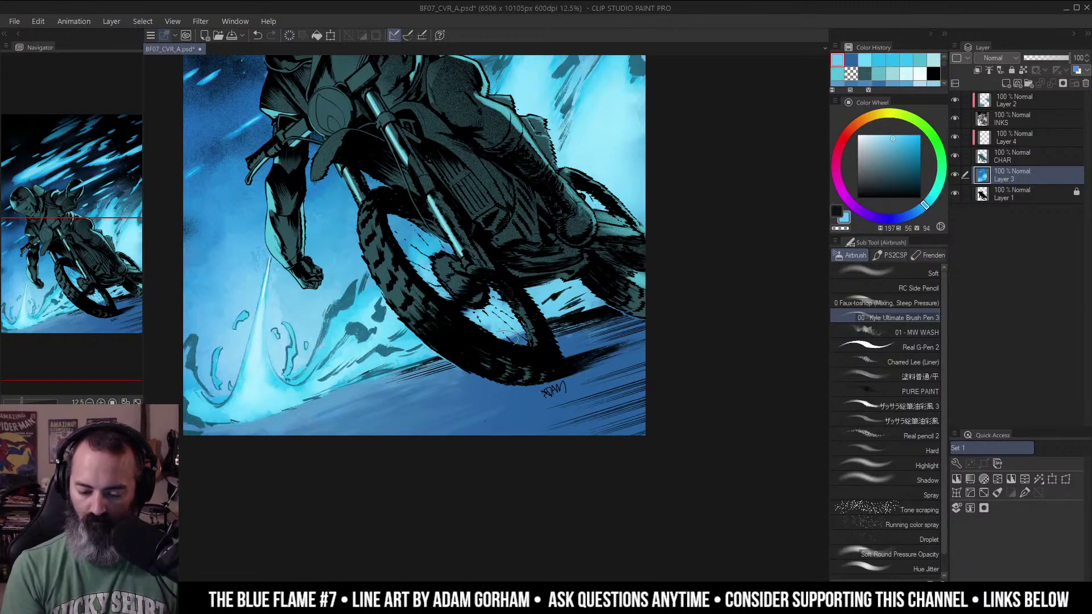
# Examine the whole cover to judge the brightened background behind the front wheel against the lit rider and motorcycle.
pyautogui.keyDown('alt'); pyautogui.click(594, 292); pyautogui.keyUp('alt')
pyautogui.moveTo(640, 230); pyautogui.dragTo(655, 237)
pyautogui.moveTo(635, 184); pyautogui.dragTo(673, 254)
pyautogui.keyDown('ctrl'); pyautogui.click(609, 234); pyautogui.keyUp('ctrl')
pyautogui.moveTo(643, 219); pyautogui.dragTo(605, 207)
pyautogui.press('m')
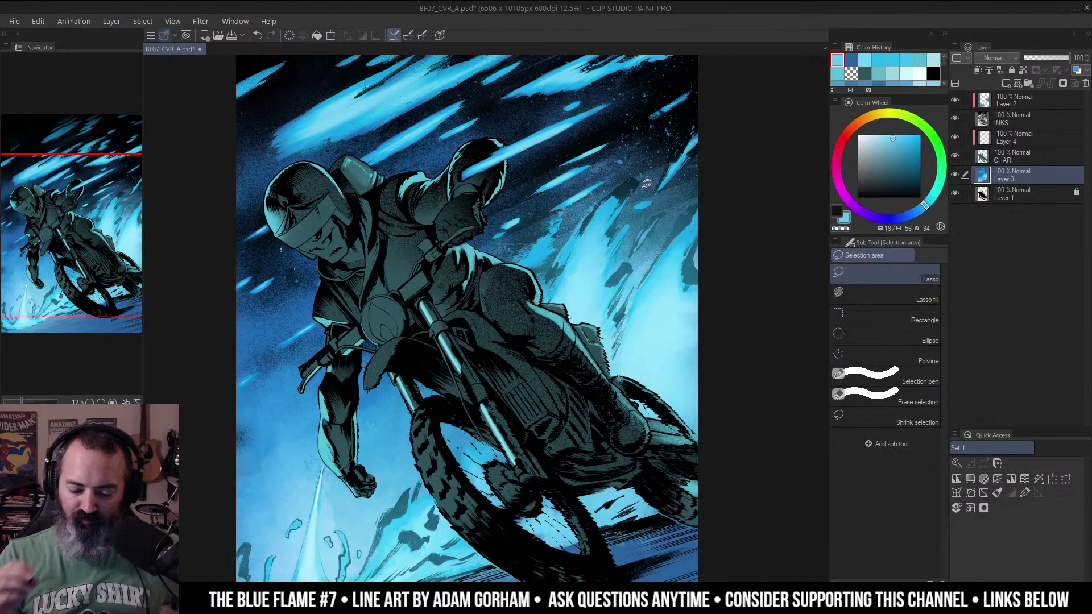
pyautogui.moveTo(504, 262); pyautogui.dragTo(606, 218)
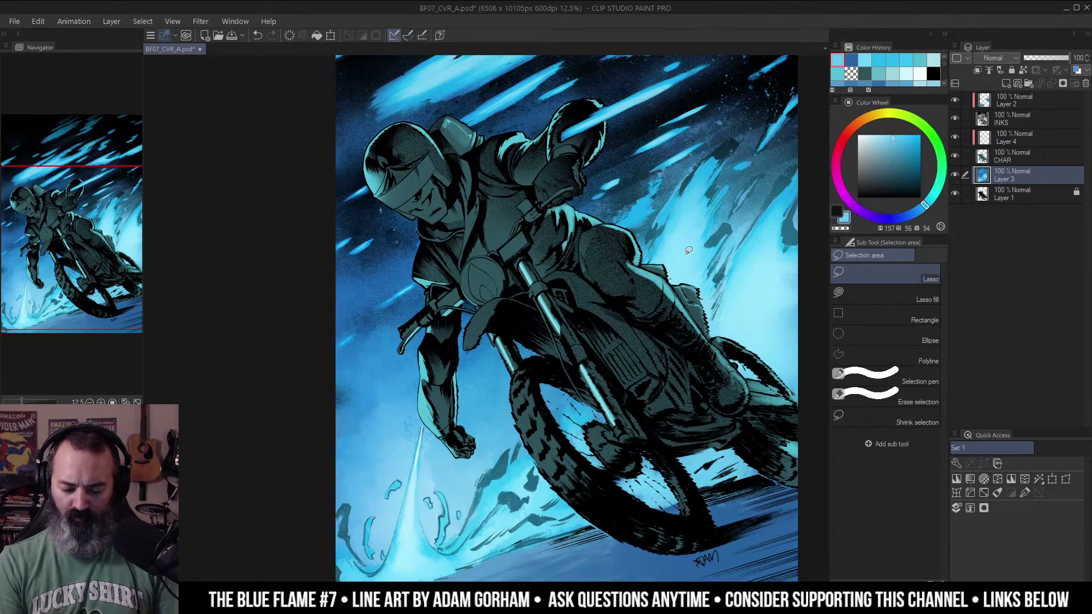
pyautogui.moveTo(699, 309); pyautogui.dragTo(711, 261)
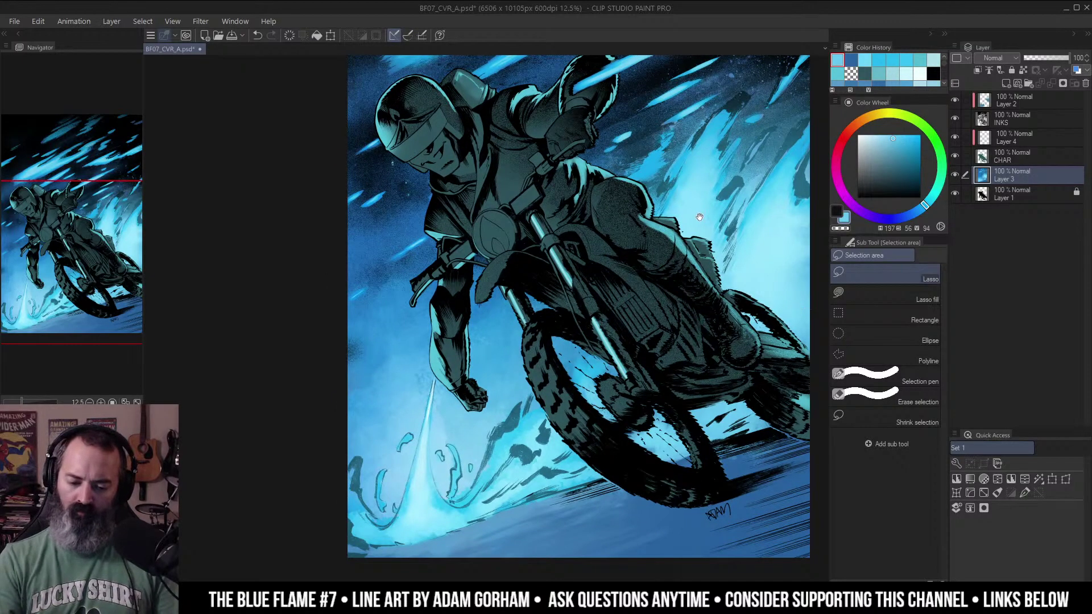
# Inspect the full cover from overview and mid-distance to compare the dark motorcycle body with the glowing background.
pyautogui.moveTo(703, 222); pyautogui.dragTo(694, 289)
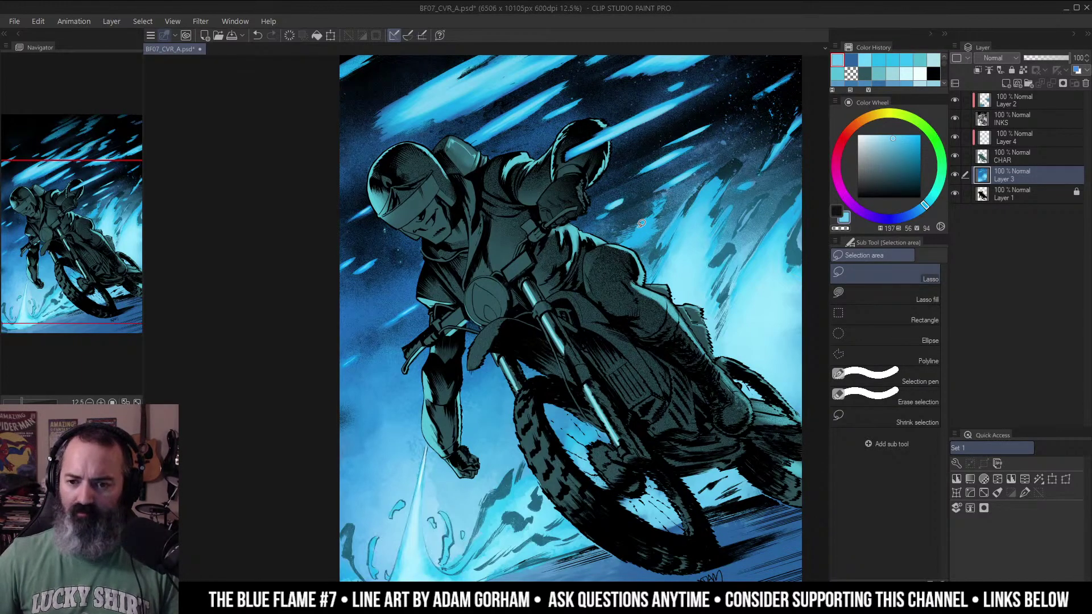
pyautogui.moveTo(649, 233); pyautogui.dragTo(644, 230)
pyautogui.moveTo(643, 230); pyautogui.dragTo(613, 203)
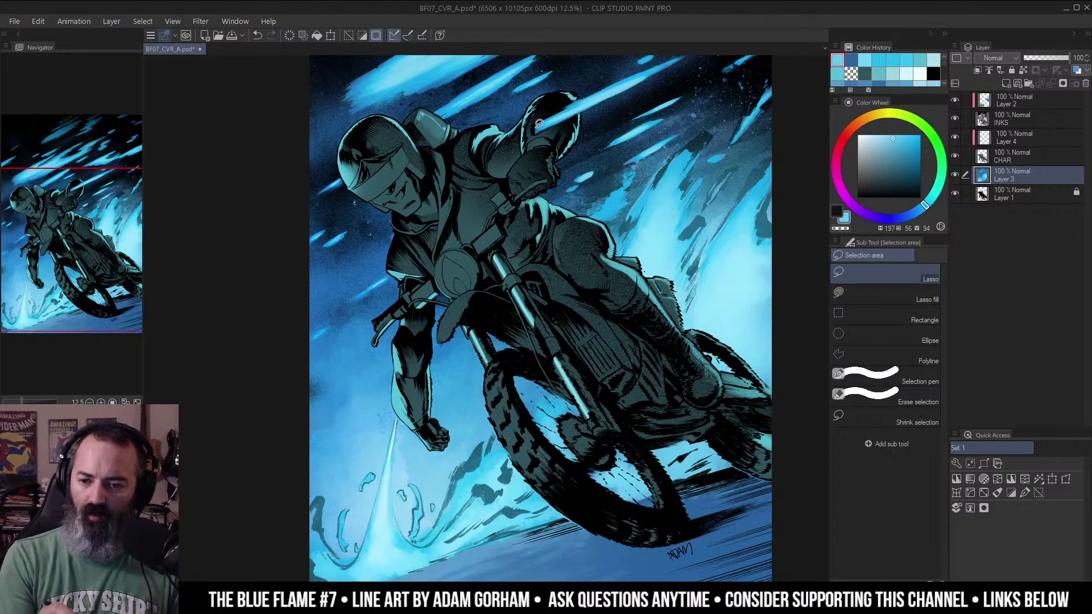
pyautogui.press('x')
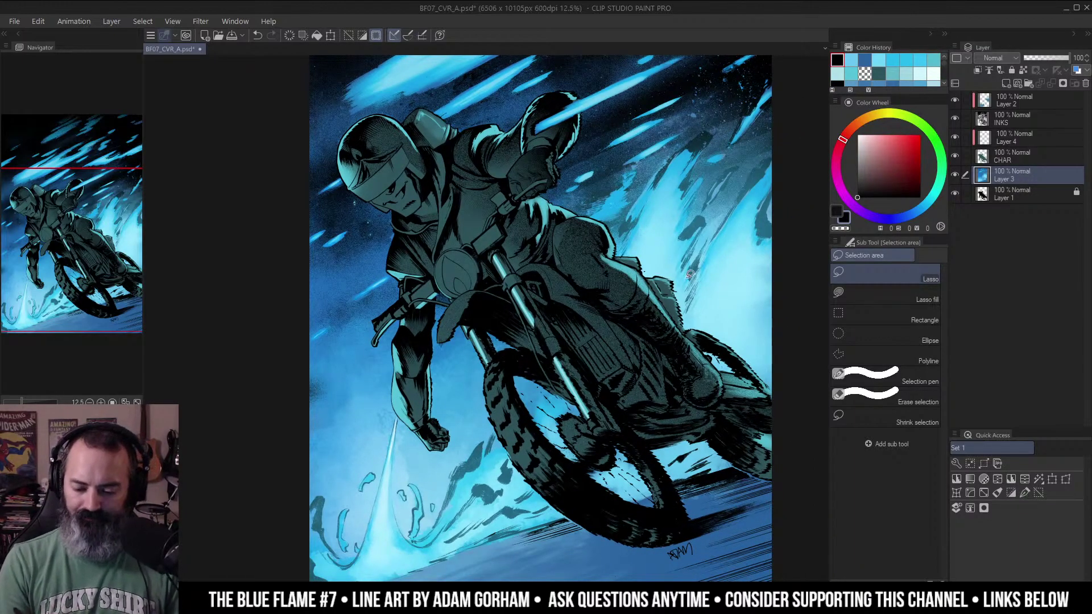
pyautogui.keyDown('alt'); pyautogui.click(676, 335); pyautogui.keyUp('alt')
pyautogui.moveTo(750, 344); pyautogui.dragTo(703, 315)
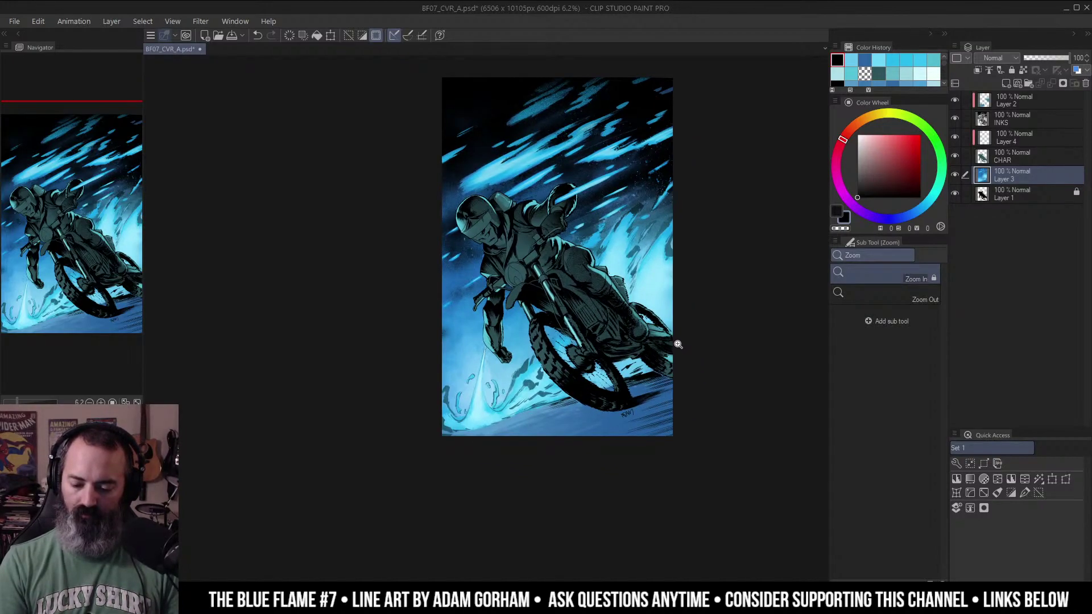
pyautogui.click(608, 344)
pyautogui.moveTo(608, 344); pyautogui.dragTo(583, 366)
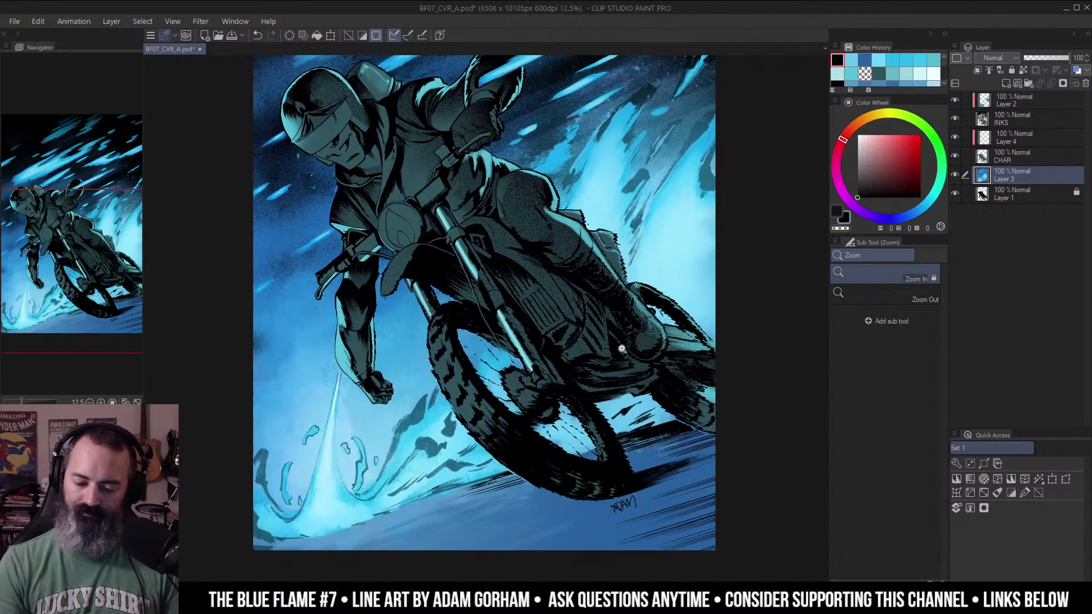
# On the CHAR layer, brush a darkened sampled blue over the motorcycle's tank and side panel.
pyautogui.click(517, 229)
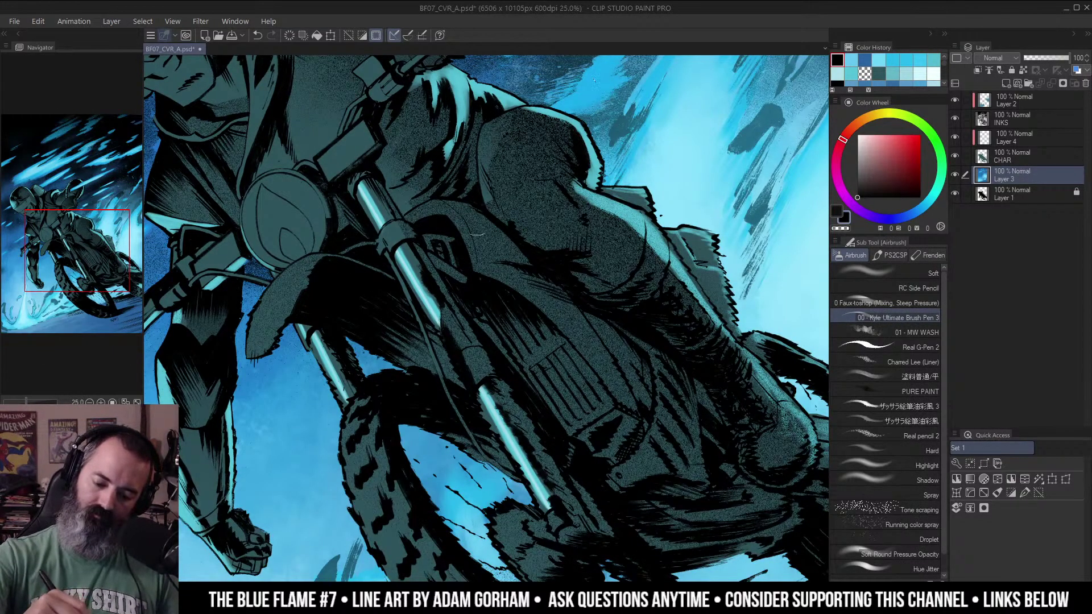
pyautogui.keyDown('alt'); pyautogui.click(482, 271); pyautogui.keyUp('alt')
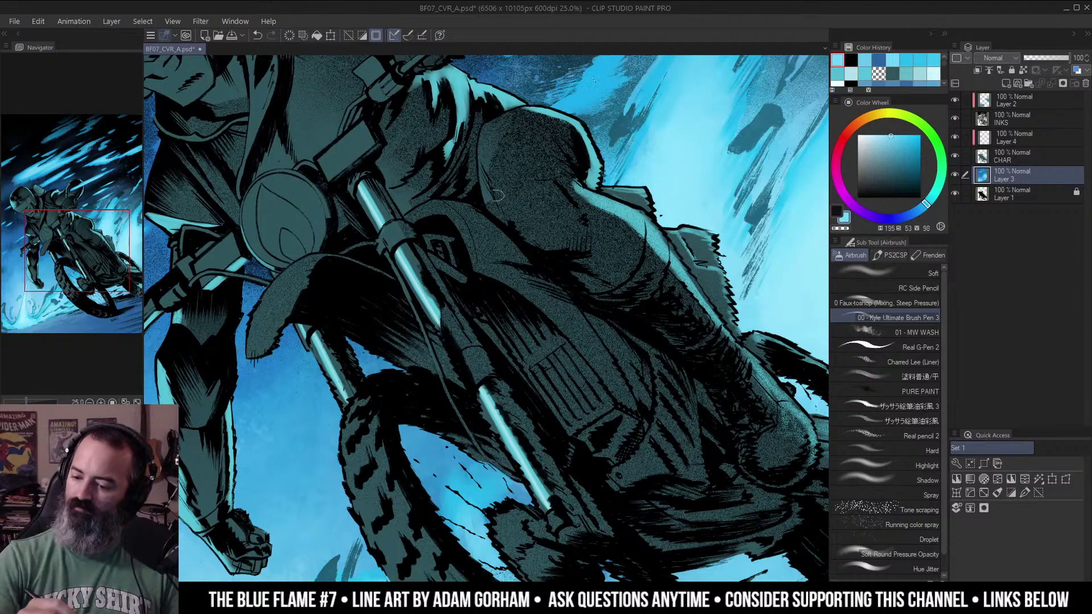
pyautogui.click(998, 153)
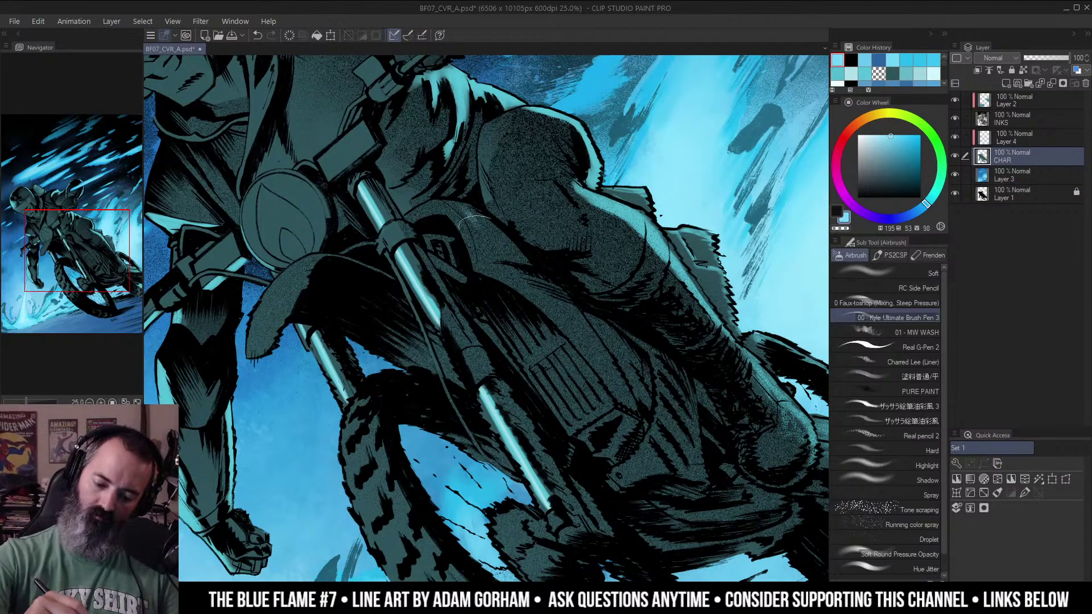
pyautogui.hotkey('ctrl', 'z')
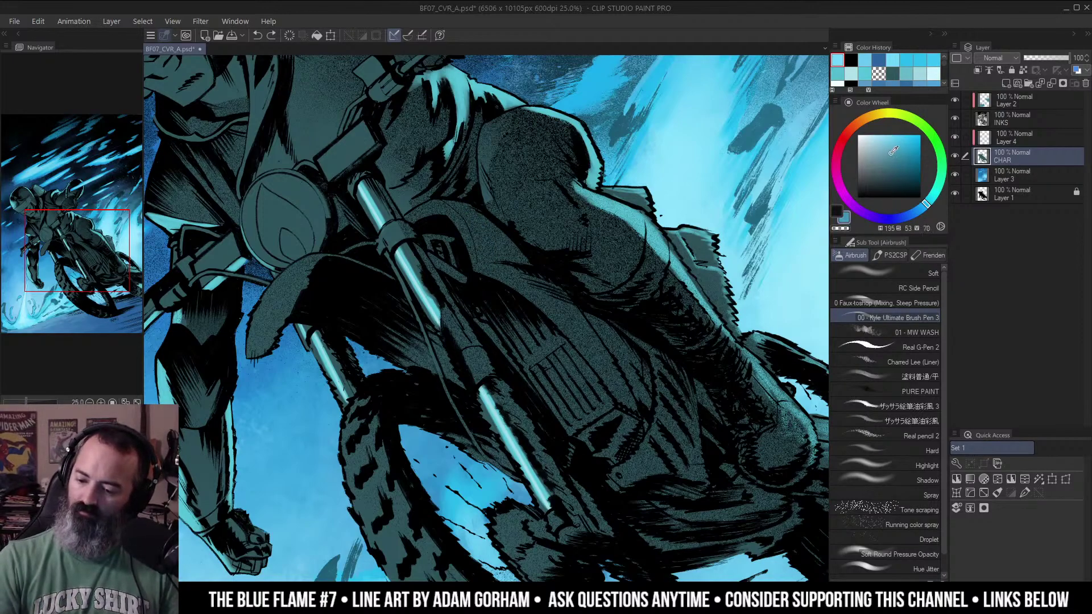
pyautogui.moveTo(467, 213); pyautogui.dragTo(479, 227)
pyautogui.hotkey('ctrl', 'z')
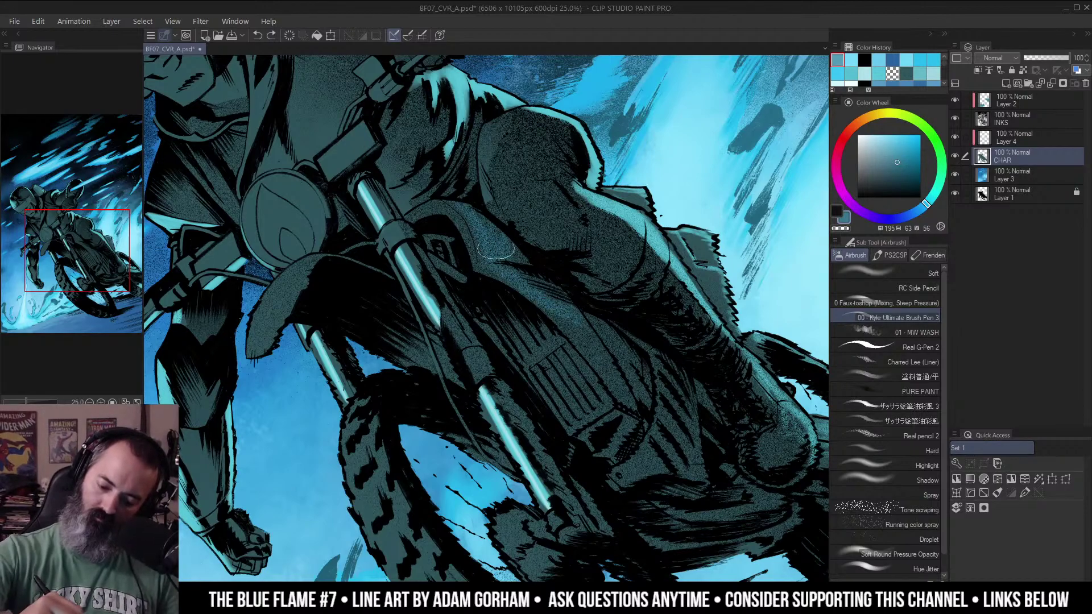
pyautogui.moveTo(539, 277); pyautogui.dragTo(600, 364)
pyautogui.moveTo(607, 324); pyautogui.dragTo(648, 398)
pyautogui.moveTo(635, 301); pyautogui.dragTo(607, 240)
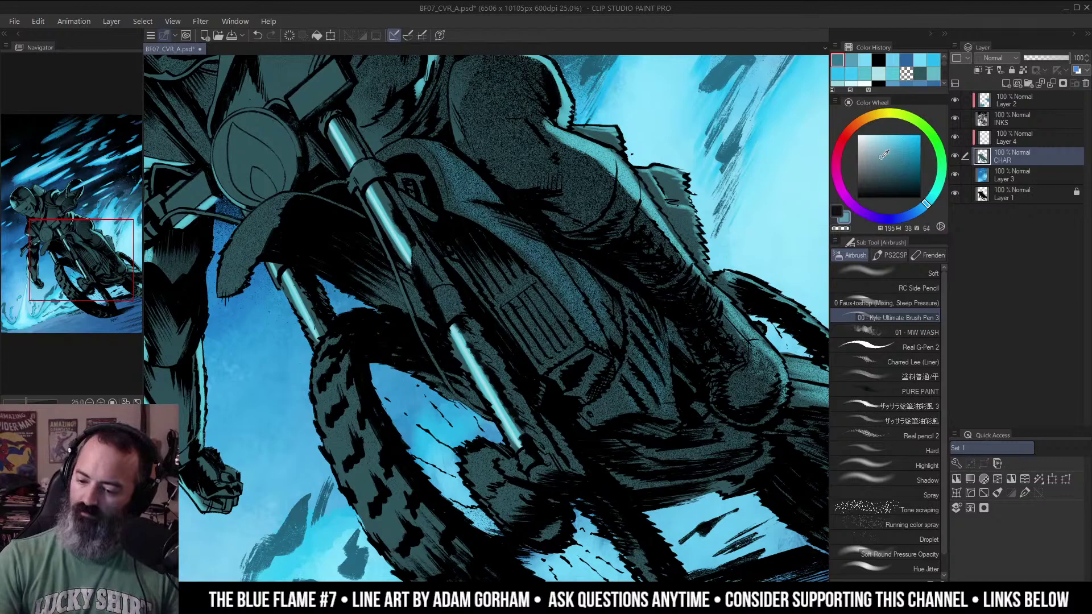
# Brush a grayer, lighter blue over the radiator grille's slats below the tank.
pyautogui.moveTo(492, 273)
pyautogui.mouseDown()
pyautogui.moveTo(509, 312)
pyautogui.moveTo(502, 274)
pyautogui.moveTo(520, 281)
pyautogui.moveTo(537, 341)
pyautogui.moveTo(535, 297)
pyautogui.moveTo(567, 327)
pyautogui.moveTo(560, 367)
pyautogui.moveTo(576, 345)
pyautogui.mouseUp()
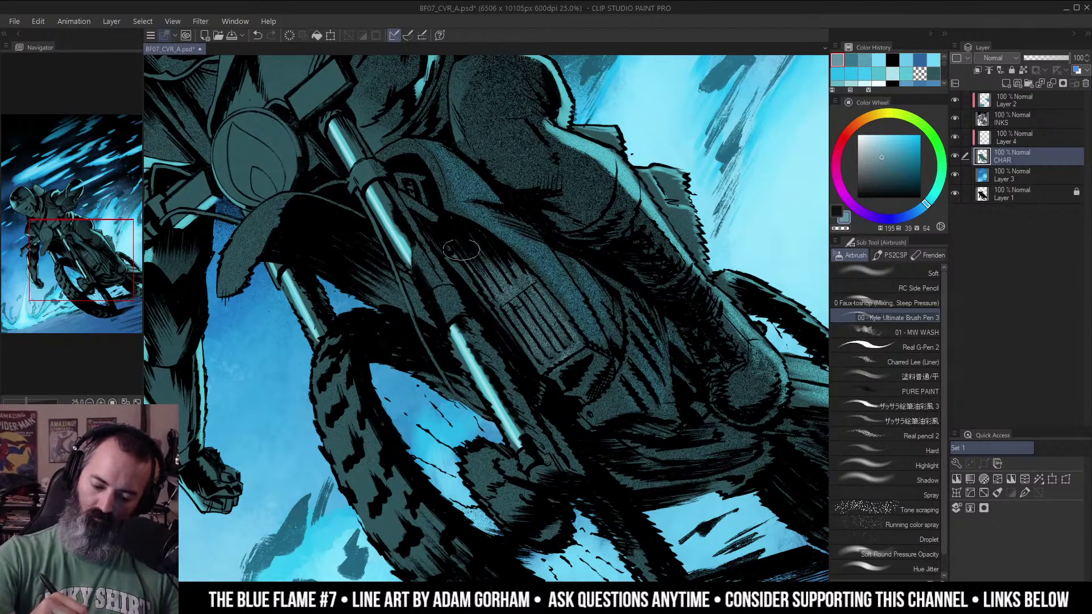
pyautogui.moveTo(619, 280); pyautogui.dragTo(608, 200)
pyautogui.moveTo(565, 285)
pyautogui.mouseDown()
pyautogui.moveTo(589, 286)
pyautogui.moveTo(561, 312)
pyautogui.mouseUp()
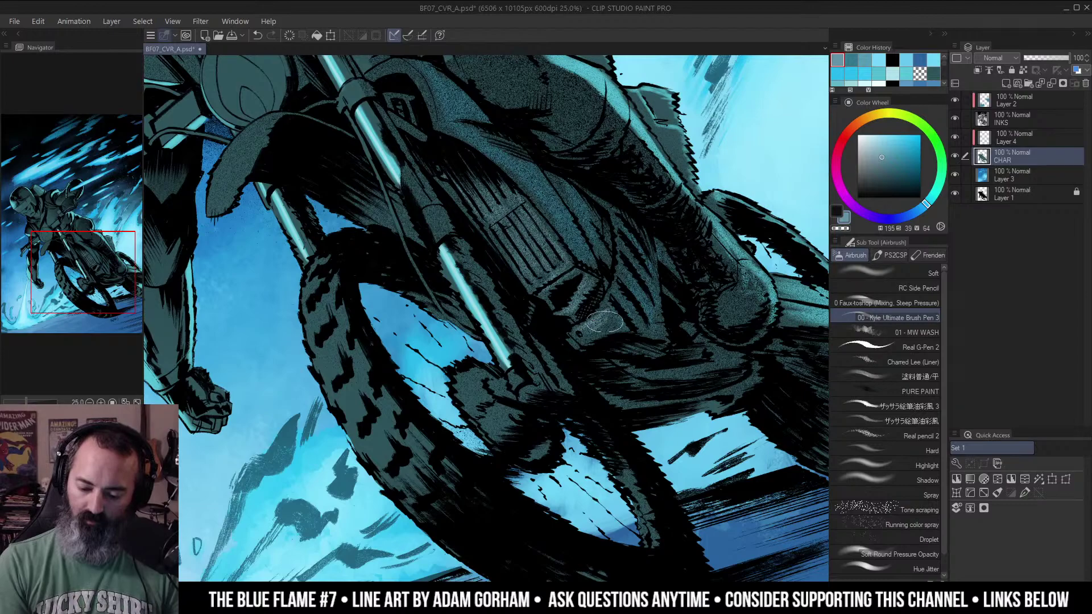
# Brush gray-blue light onto the lower engine cover and the ribbed parts beside the rider's boot.
pyautogui.hotkey('ctrl', 'space')
pyautogui.keyDown('alt'); pyautogui.click(640, 273); pyautogui.keyUp('alt')
pyautogui.keyDown('alt'); pyautogui.click(646, 271); pyautogui.keyUp('alt')
pyautogui.moveTo(645, 271); pyautogui.dragTo(635, 296)
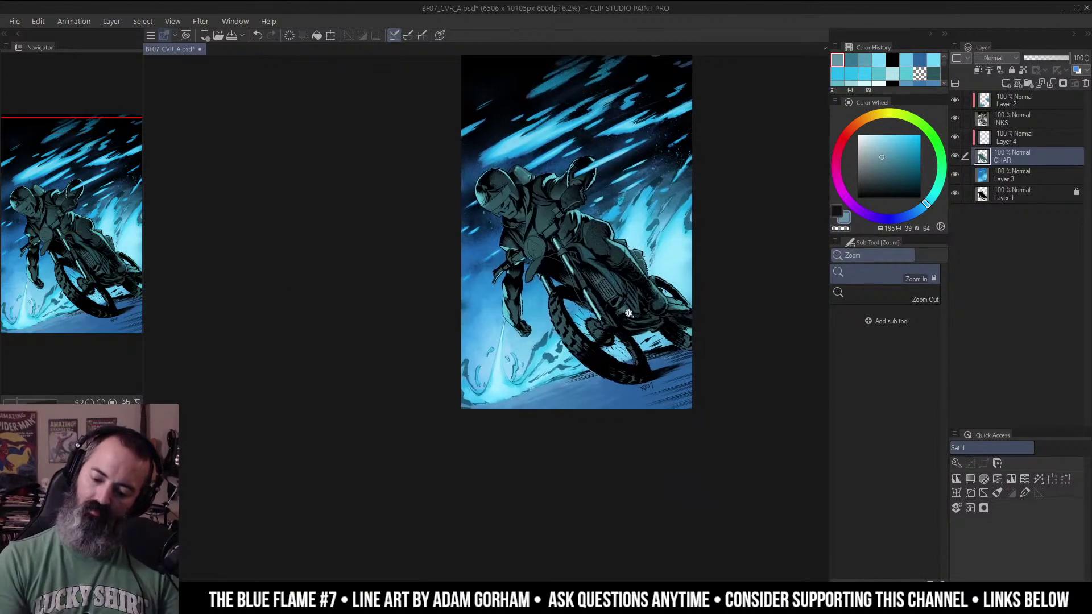
pyautogui.click(629, 310)
pyautogui.click(623, 287)
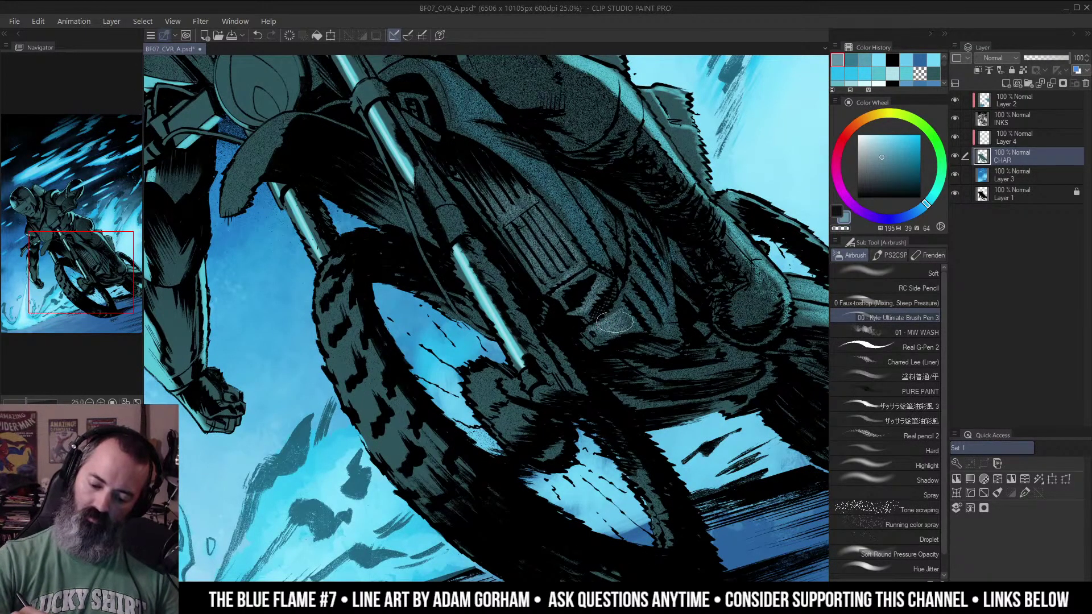
pyautogui.moveTo(624, 307)
pyautogui.mouseDown()
pyautogui.moveTo(634, 328)
pyautogui.moveTo(650, 320)
pyautogui.mouseUp()
pyautogui.moveTo(658, 285); pyautogui.dragTo(669, 320)
pyautogui.moveTo(630, 268)
pyautogui.mouseDown()
pyautogui.moveTo(677, 320)
pyautogui.moveTo(704, 320)
pyautogui.mouseUp()
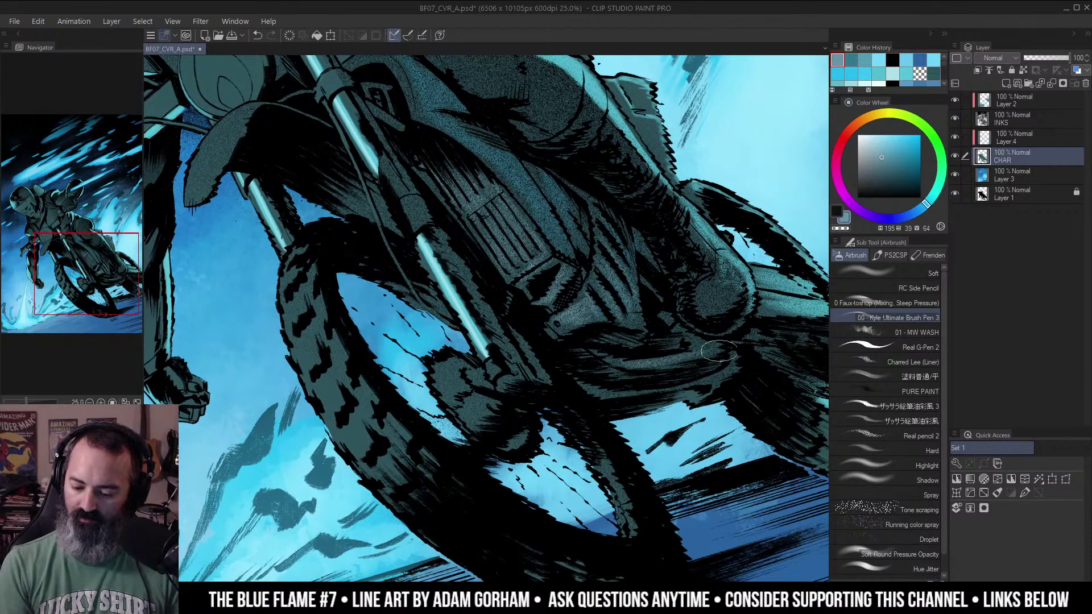
# Examine the newly lit tank, grille and engine up close and against the whole figure.
pyautogui.keyDown('ctrl'); pyautogui.keyDown('alt'); pyautogui.click(691, 342); pyautogui.keyUp('alt'); pyautogui.keyUp('ctrl')
pyautogui.moveTo(714, 327); pyautogui.dragTo(678, 360)
pyautogui.click(678, 367)
pyautogui.moveTo(591, 145); pyautogui.dragTo(760, 294)
pyautogui.moveTo(508, 240); pyautogui.dragTo(521, 274)
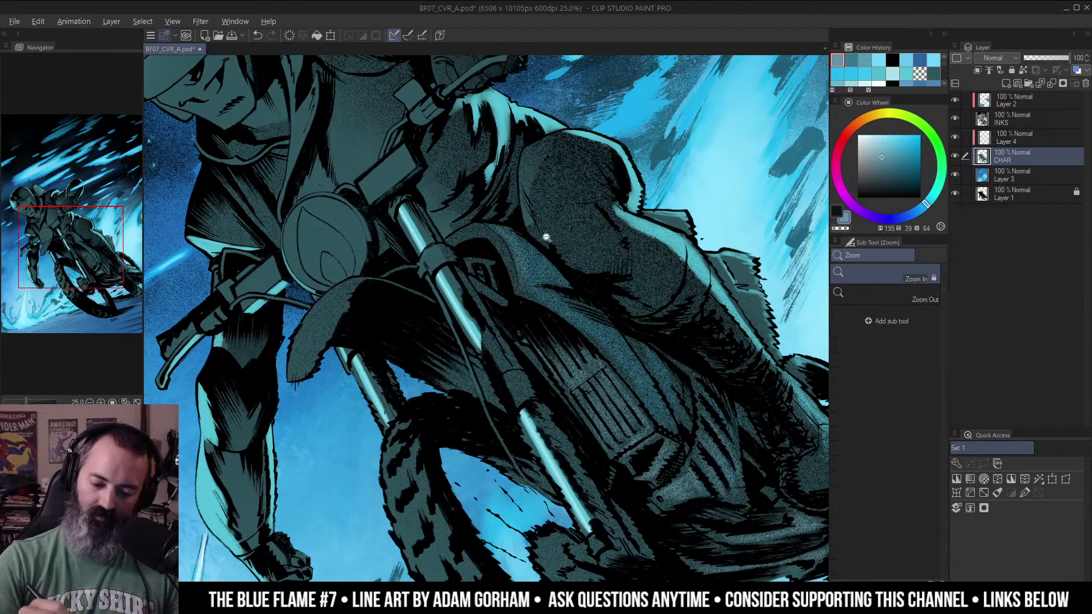
pyautogui.keyDown('ctrl'); pyautogui.keyDown('alt'); pyautogui.click(541, 236); pyautogui.keyUp('alt'); pyautogui.keyUp('ctrl')
pyautogui.hotkey('ctrl', 'z')
pyautogui.moveTo(602, 228); pyautogui.dragTo(616, 259)
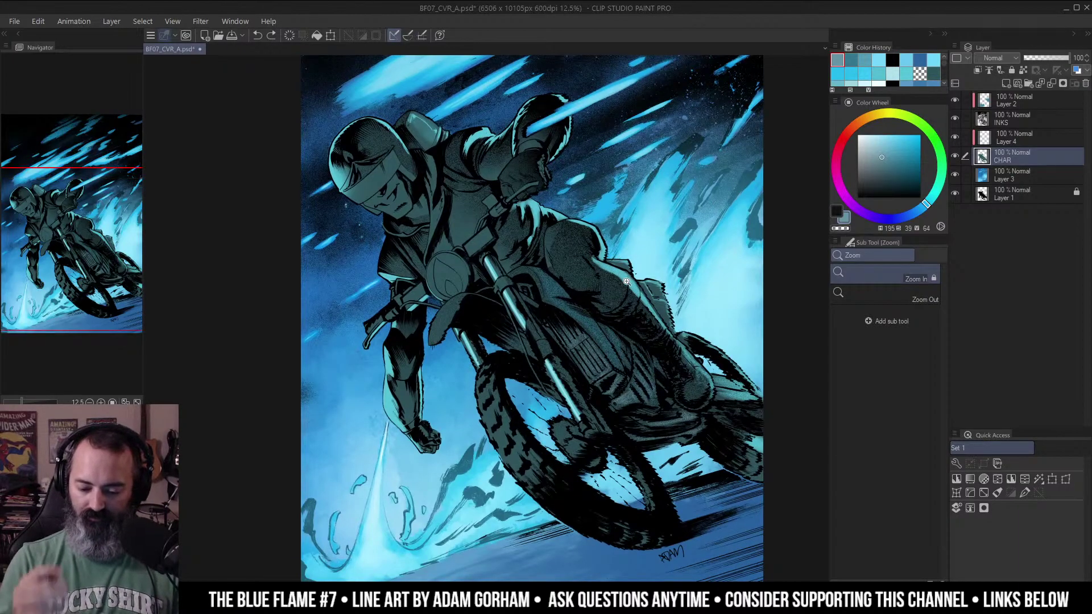
pyautogui.moveTo(562, 347); pyautogui.dragTo(569, 302)
pyautogui.click(533, 264)
pyautogui.press('b')
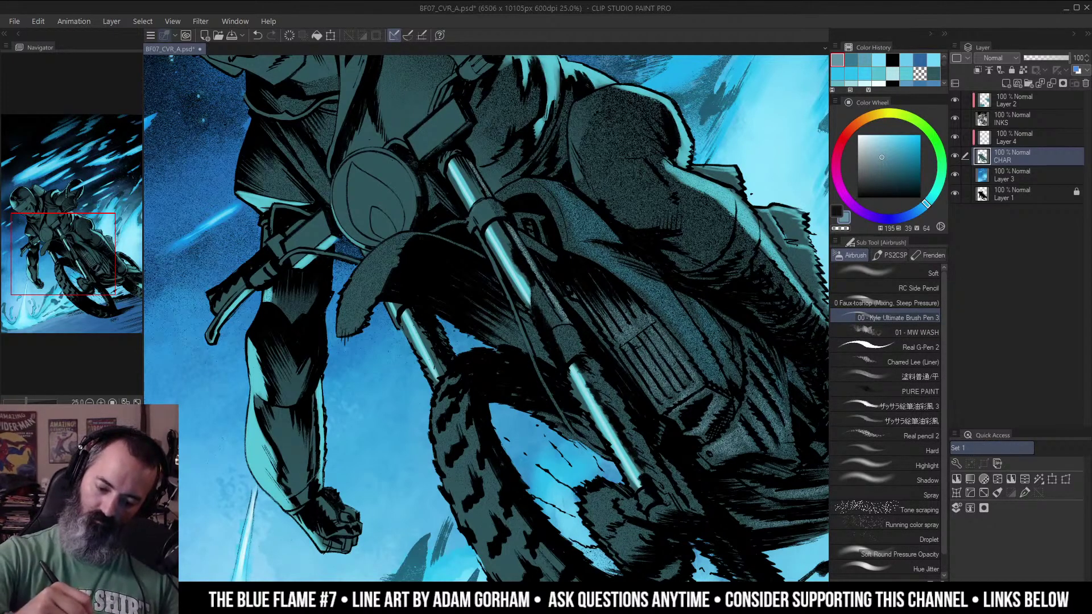
pyautogui.press('z')
pyautogui.keyDown('alt'); pyautogui.click(537, 270); pyautogui.keyUp('alt')
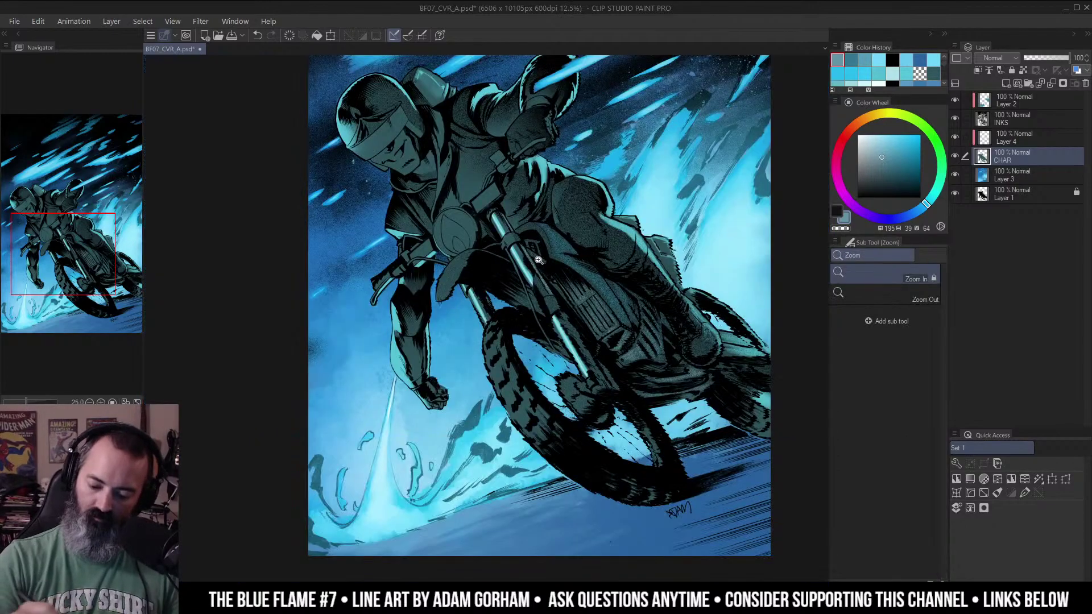
# Sample the background blue beside the fork and brush it down the front tire's tread blocks.
pyautogui.moveTo(619, 330); pyautogui.dragTo(609, 291)
pyautogui.click(611, 293)
pyautogui.press('b')
pyautogui.moveTo(430, 275); pyautogui.dragTo(521, 177)
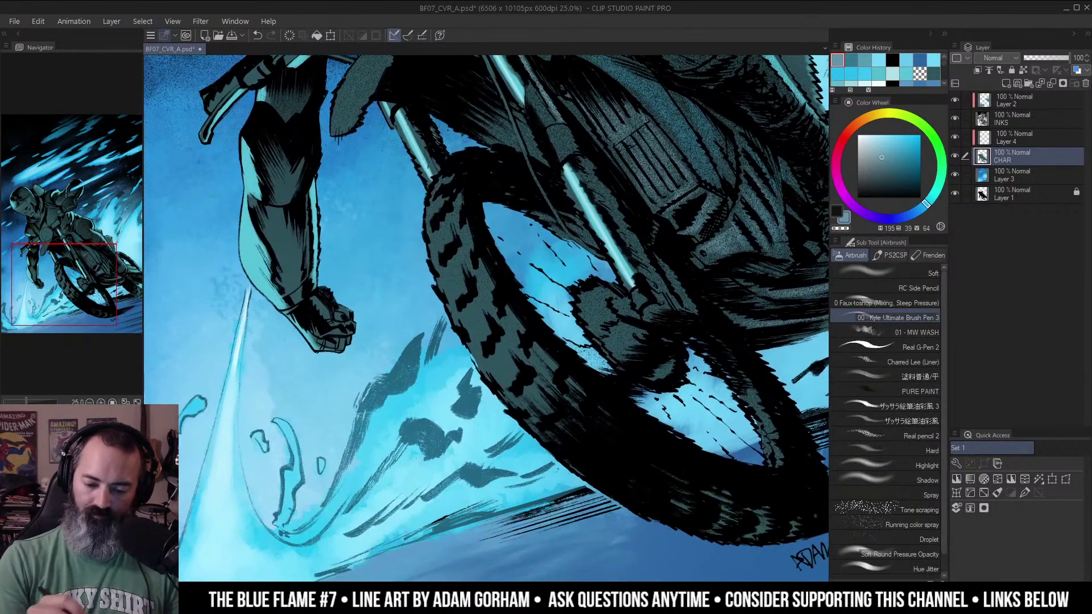
pyautogui.keyDown('alt'); pyautogui.click(453, 138); pyautogui.keyUp('alt')
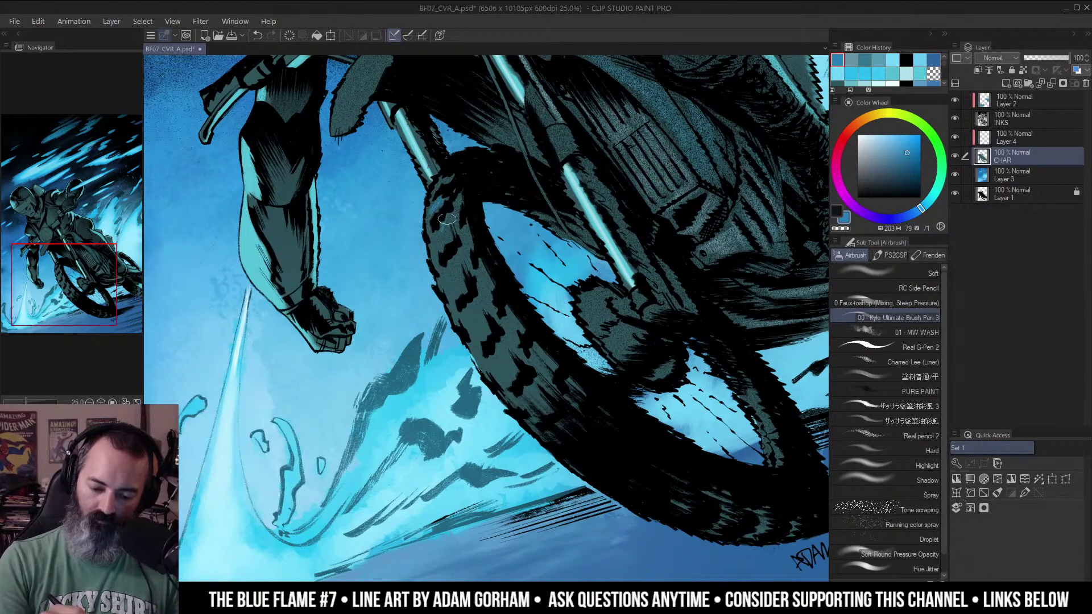
pyautogui.moveTo(439, 244); pyautogui.dragTo(456, 231)
pyautogui.moveTo(445, 271); pyautogui.dragTo(465, 316)
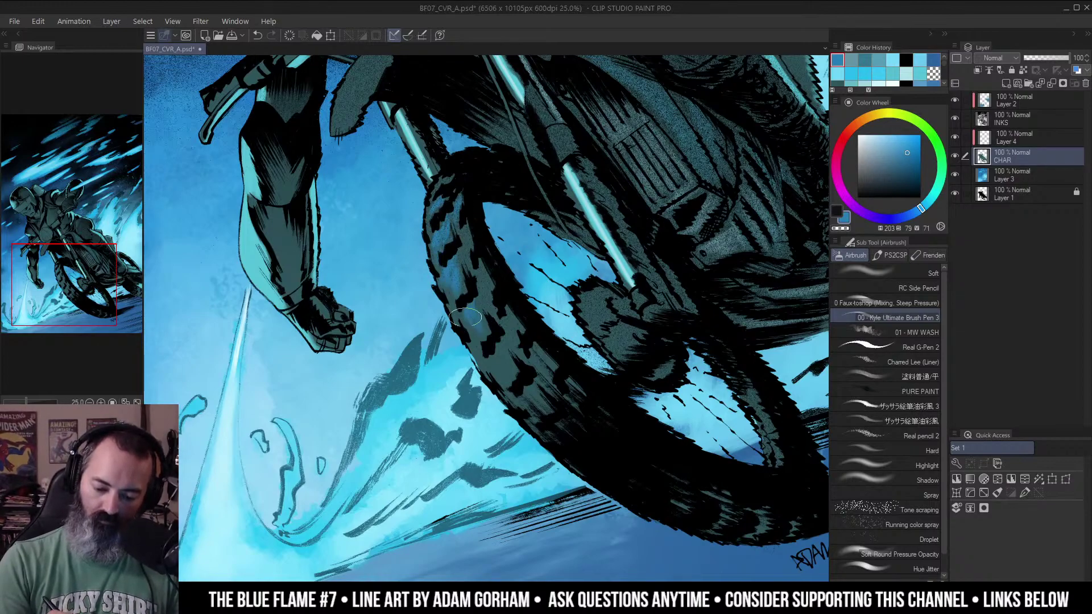
pyautogui.scroll(-2, 472, 267)
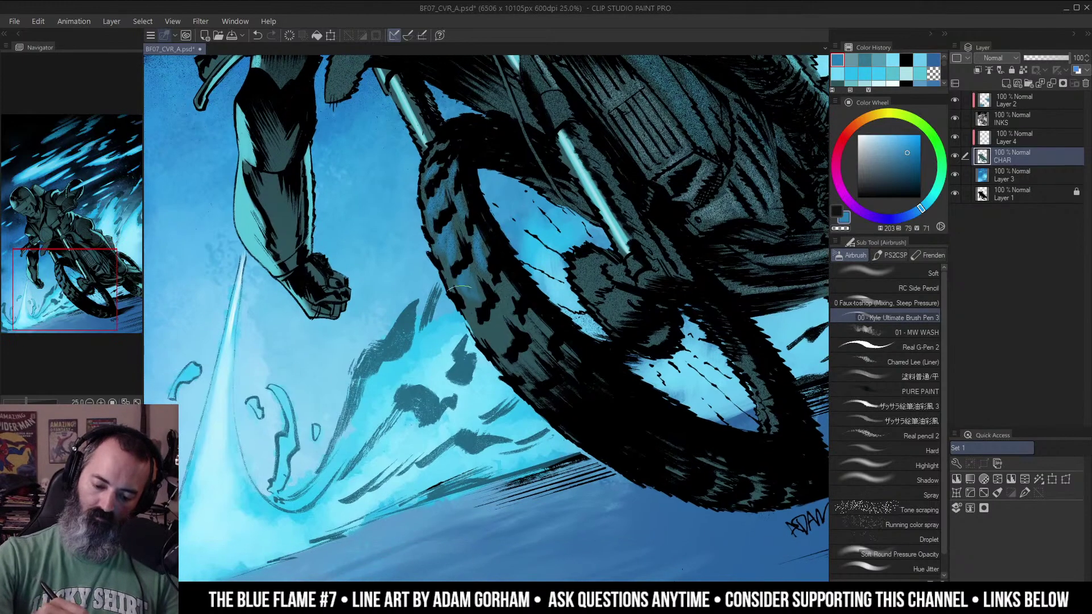
pyautogui.moveTo(489, 323); pyautogui.dragTo(505, 337)
# Brush the same blue onto the lower part of the rear tire near the page edge.
pyautogui.moveTo(502, 277)
pyautogui.mouseDown()
pyautogui.moveTo(543, 362)
pyautogui.moveTo(416, 417)
pyautogui.mouseUp()
pyautogui.scroll(-2, 546, 393)
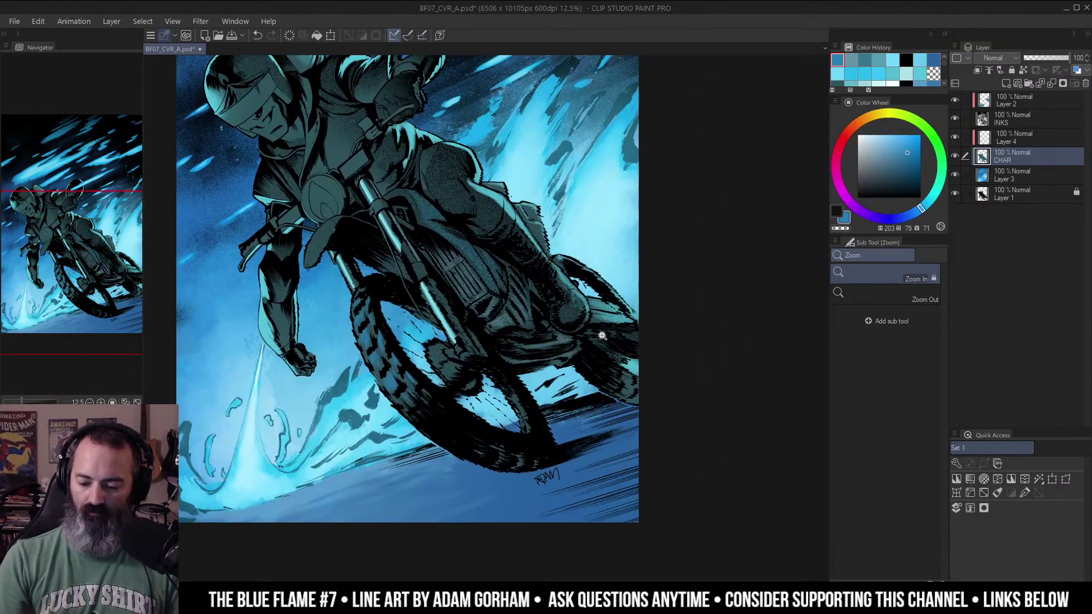
pyautogui.scroll(2, 616, 345)
pyautogui.moveTo(643, 415); pyautogui.dragTo(659, 455)
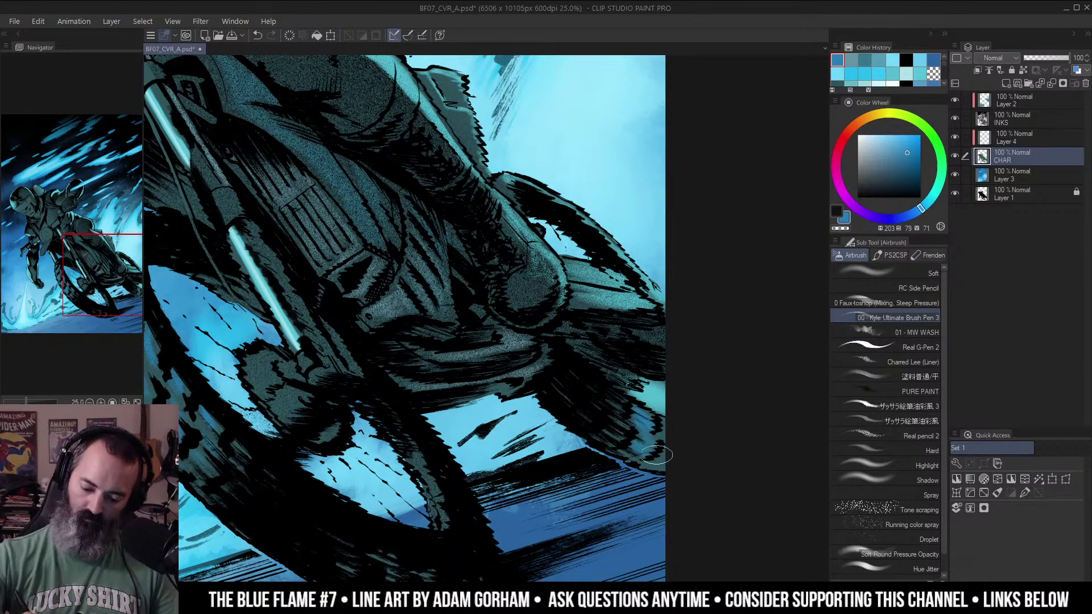
pyautogui.keyDown('alt'); pyautogui.click(654, 460); pyautogui.keyUp('alt')
pyautogui.keyDown('alt'); pyautogui.click(643, 457); pyautogui.keyUp('alt')
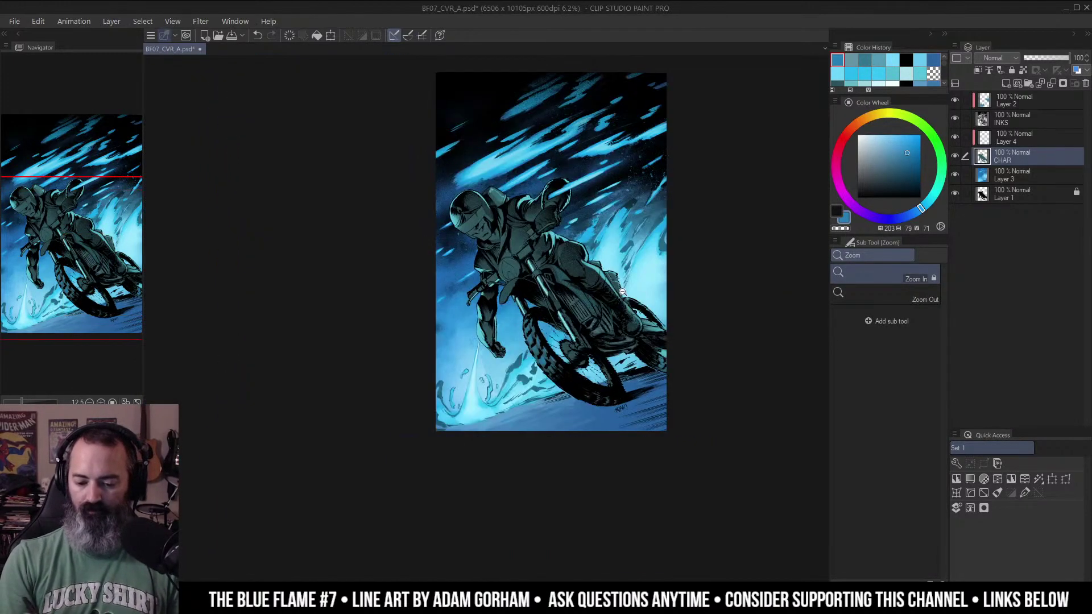
# Rotate the canvas upright to the rider and airbrush blue onto the shaded side of the helmet with the Soft brush.
pyautogui.moveTo(629, 252); pyautogui.dragTo(625, 269)
pyautogui.moveTo(538, 163); pyautogui.dragTo(635, 249)
pyautogui.click(593, 266)
pyautogui.click(592, 267)
pyautogui.moveTo(572, 236); pyautogui.dragTo(694, 297)
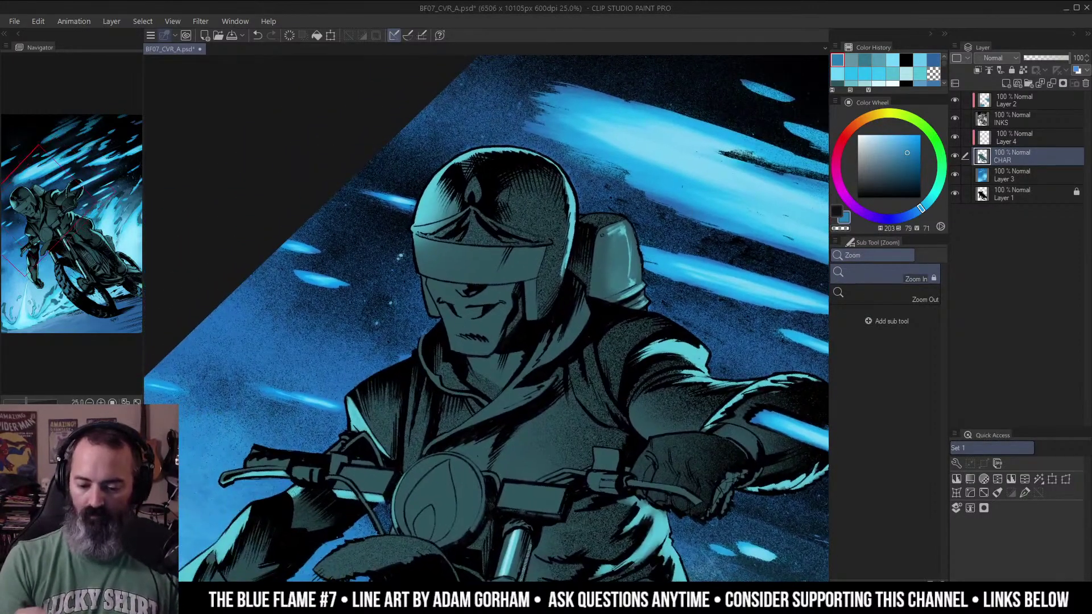
pyautogui.click(898, 273)
pyautogui.moveTo(534, 185)
pyautogui.mouseDown()
pyautogui.moveTo(538, 197)
pyautogui.moveTo(533, 184)
pyautogui.moveTo(525, 194)
pyautogui.moveTo(551, 228)
pyautogui.mouseUp()
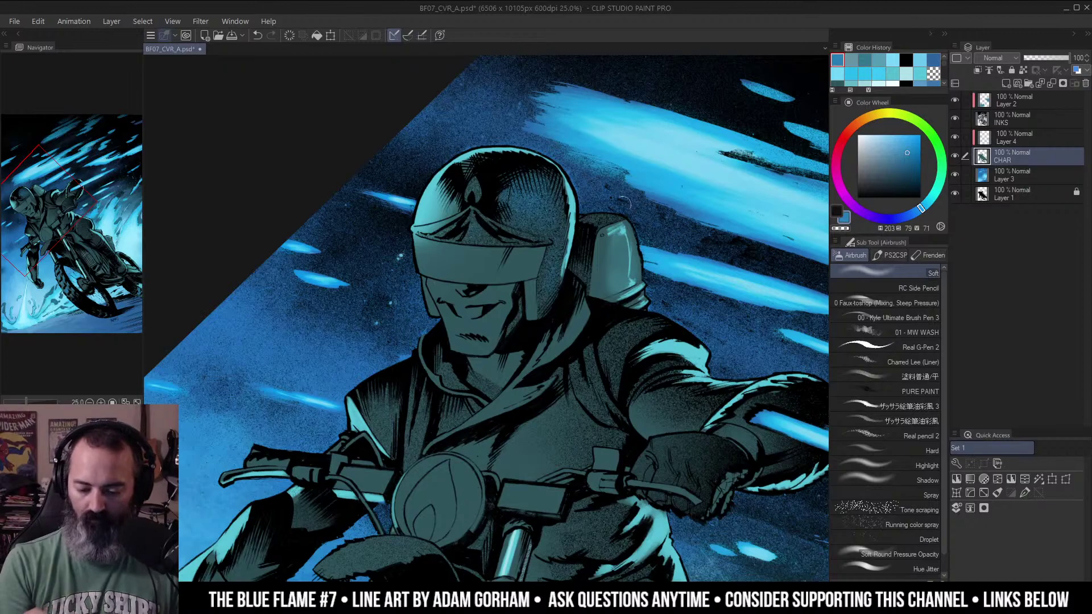
pyautogui.moveTo(628, 214)
pyautogui.mouseDown()
pyautogui.moveTo(657, 258)
pyautogui.moveTo(663, 191)
pyautogui.moveTo(641, 136)
pyautogui.mouseUp()
# Airbrush soft blue onto the rider's shoulder, outstretched sleeve and chest.
pyautogui.moveTo(583, 248); pyautogui.dragTo(576, 261)
pyautogui.moveTo(624, 292)
pyautogui.mouseDown()
pyautogui.moveTo(609, 330)
pyautogui.moveTo(612, 315)
pyautogui.moveTo(618, 328)
pyautogui.moveTo(660, 323)
pyautogui.mouseUp()
pyautogui.moveTo(723, 290); pyautogui.dragTo(741, 229)
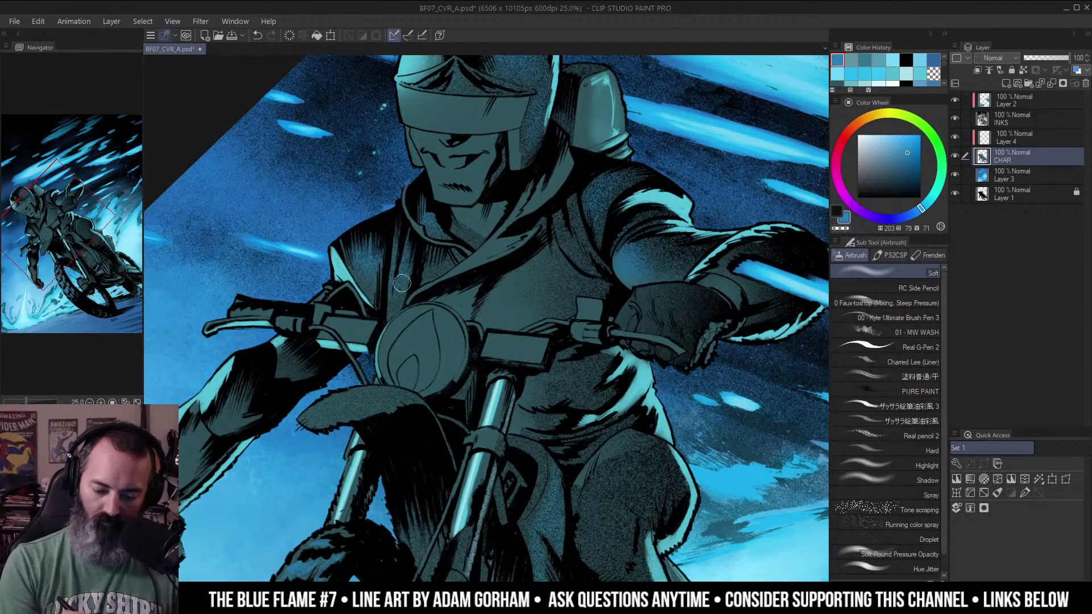
pyautogui.moveTo(626, 247); pyautogui.dragTo(633, 218)
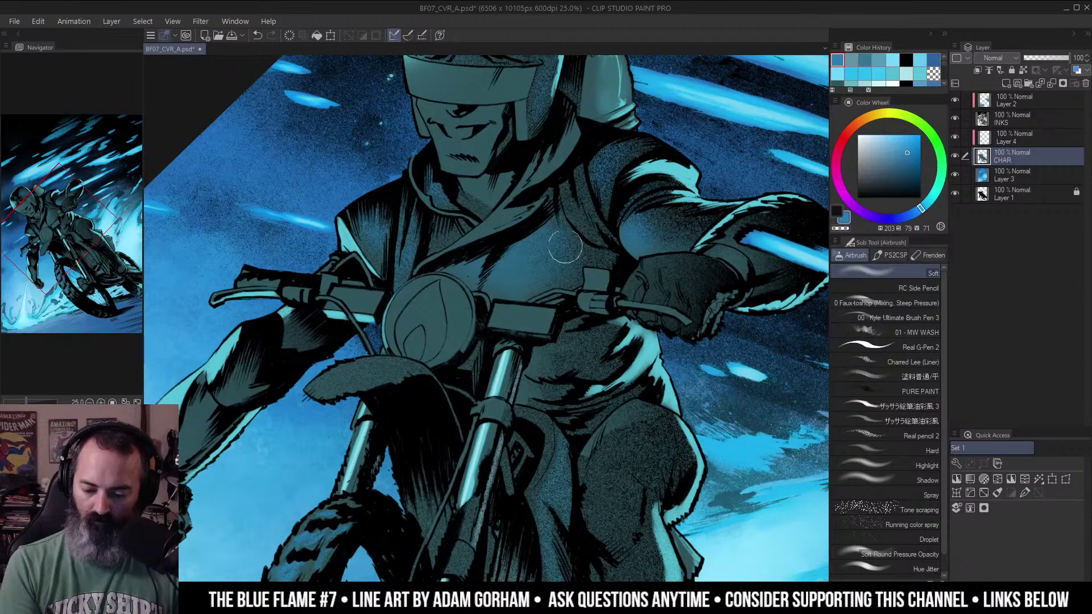
# Reset the canvas rotation and airbrush soft blue onto the jacket's waist area beside the handlebars.
pyautogui.keyDown('ctrl'); pyautogui.keyDown('alt'); pyautogui.click(595, 219); pyautogui.keyUp('alt'); pyautogui.keyUp('ctrl')
pyautogui.keyDown('ctrl'); pyautogui.keyDown('alt'); pyautogui.click(658, 234); pyautogui.keyUp('alt'); pyautogui.keyUp('ctrl')
pyautogui.moveTo(676, 266); pyautogui.dragTo(622, 203)
pyautogui.keyDown('ctrl'); pyautogui.click(676, 238); pyautogui.keyUp('ctrl')
pyautogui.scroll(-2, 621, 203)
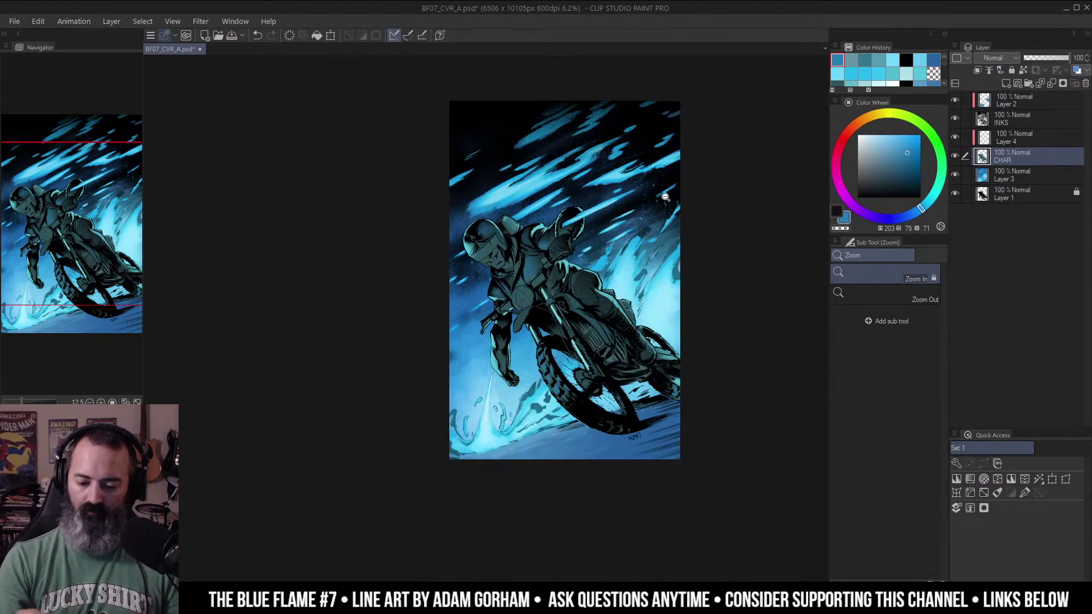
pyautogui.keyDown('ctrl'); pyautogui.click(583, 258); pyautogui.keyUp('ctrl')
pyautogui.keyDown('ctrl'); pyautogui.click(583, 258); pyautogui.keyUp('ctrl')
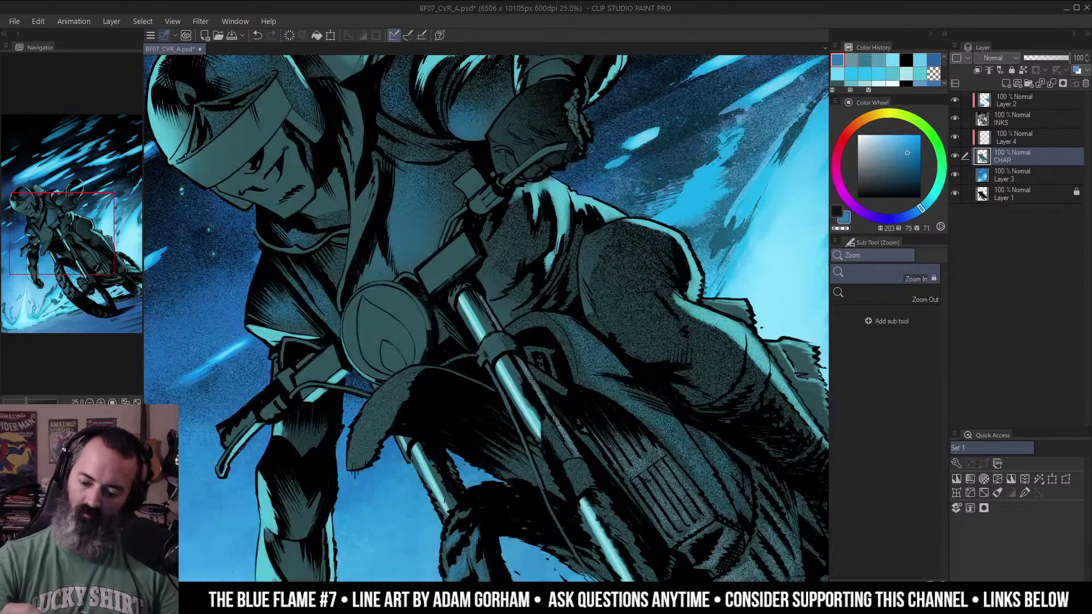
pyautogui.moveTo(648, 263)
pyautogui.mouseDown()
pyautogui.moveTo(629, 311)
pyautogui.moveTo(660, 336)
pyautogui.moveTo(639, 242)
pyautogui.moveTo(609, 192)
pyautogui.moveTo(689, 307)
pyautogui.moveTo(760, 380)
pyautogui.mouseUp()
pyautogui.moveTo(482, 187); pyautogui.dragTo(600, 260)
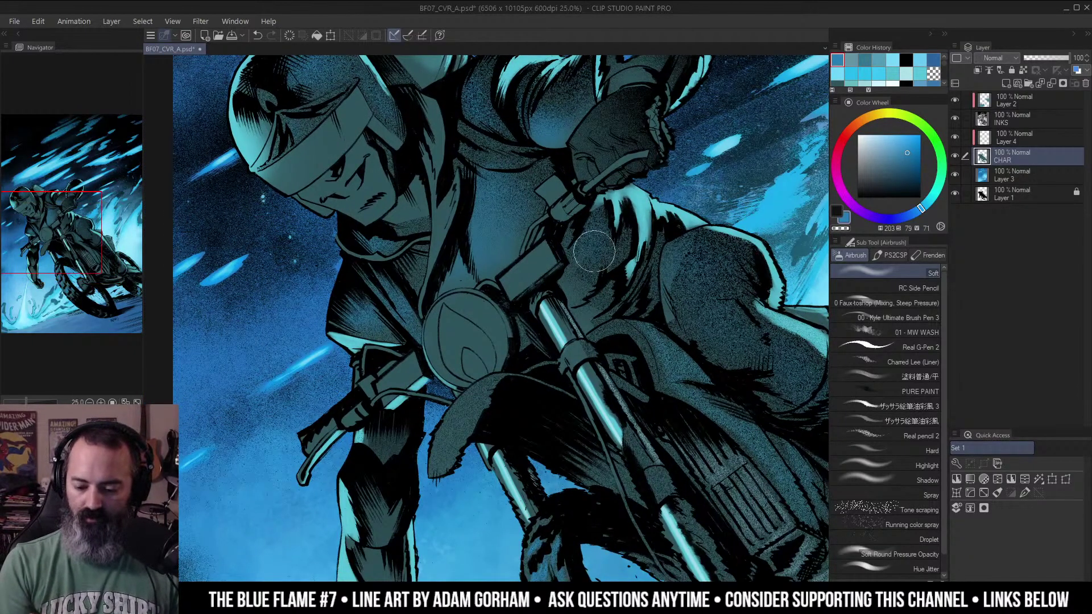
pyautogui.press('/')
pyautogui.scroll(-2, 637, 243)
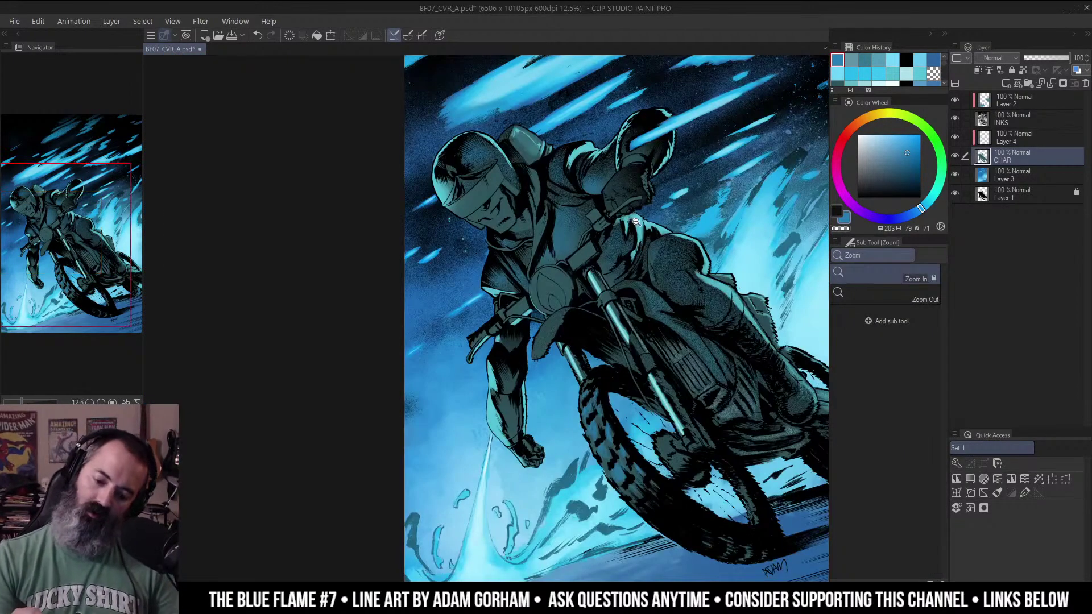
# Airbrush muted grey-blue onto the jacket's straps and lapels across the rider's chest on the CHAR layer.
pyautogui.click(630, 201)
pyautogui.moveTo(588, 181); pyautogui.dragTo(634, 239)
pyautogui.moveTo(584, 209)
pyautogui.mouseDown()
pyautogui.moveTo(609, 238)
pyautogui.moveTo(618, 335)
pyautogui.mouseUp()
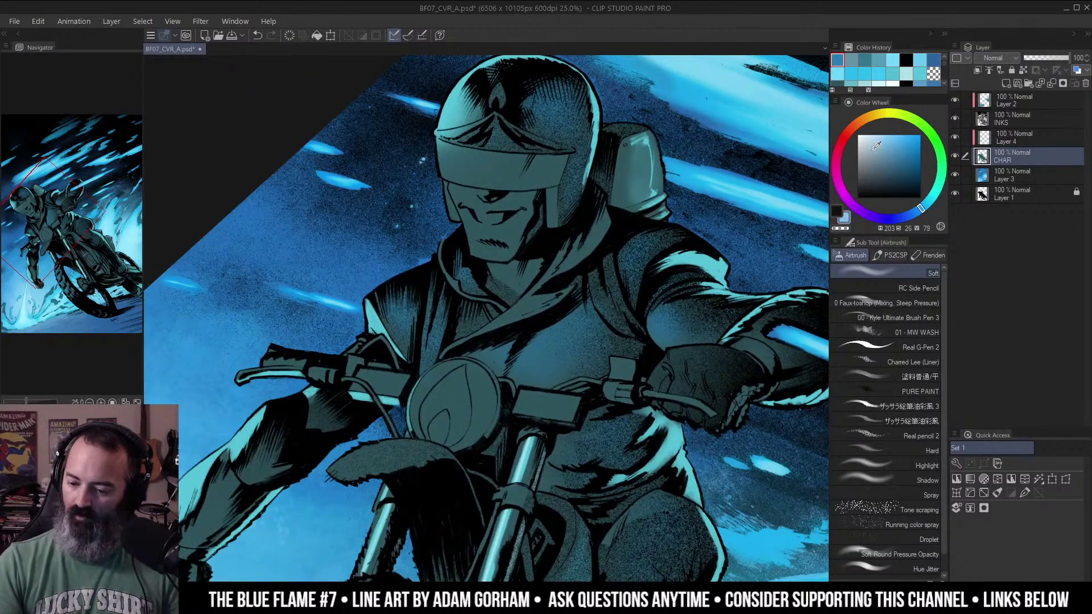
pyautogui.moveTo(594, 274)
pyautogui.mouseDown()
pyautogui.moveTo(606, 311)
pyautogui.moveTo(625, 317)
pyautogui.mouseUp()
pyautogui.moveTo(431, 307); pyautogui.dragTo(429, 364)
pyautogui.hotkey('ctrl', 'space')
pyautogui.moveTo(634, 296)
pyautogui.mouseDown()
pyautogui.moveTo(598, 314)
pyautogui.moveTo(626, 312)
pyautogui.mouseUp()
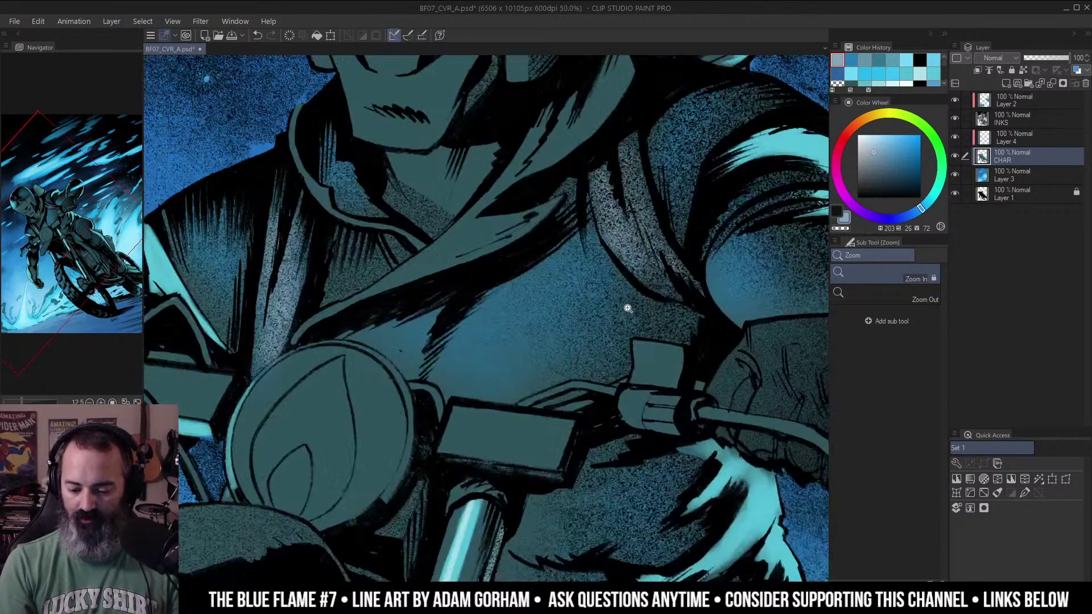
pyautogui.moveTo(611, 223)
pyautogui.mouseDown()
pyautogui.moveTo(581, 221)
pyautogui.moveTo(628, 209)
pyautogui.moveTo(606, 145)
pyautogui.moveTo(485, 116)
pyautogui.moveTo(668, 296)
pyautogui.mouseUp()
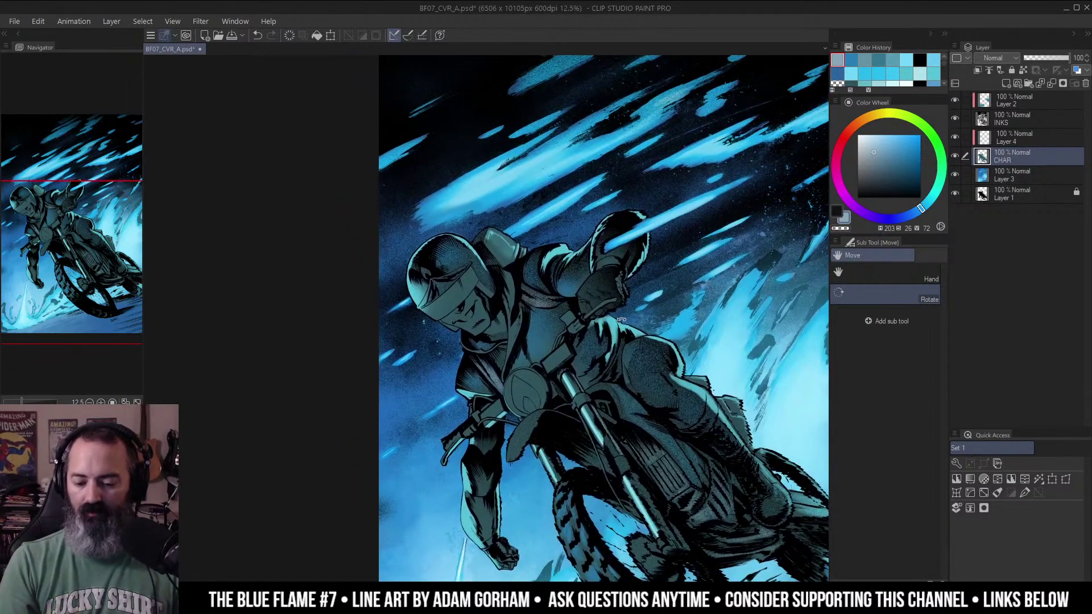
# Airbrush the same grey-blue onto the pack behind the rider's shoulder and check it against the whole cover.
pyautogui.moveTo(540, 400); pyautogui.dragTo(556, 315)
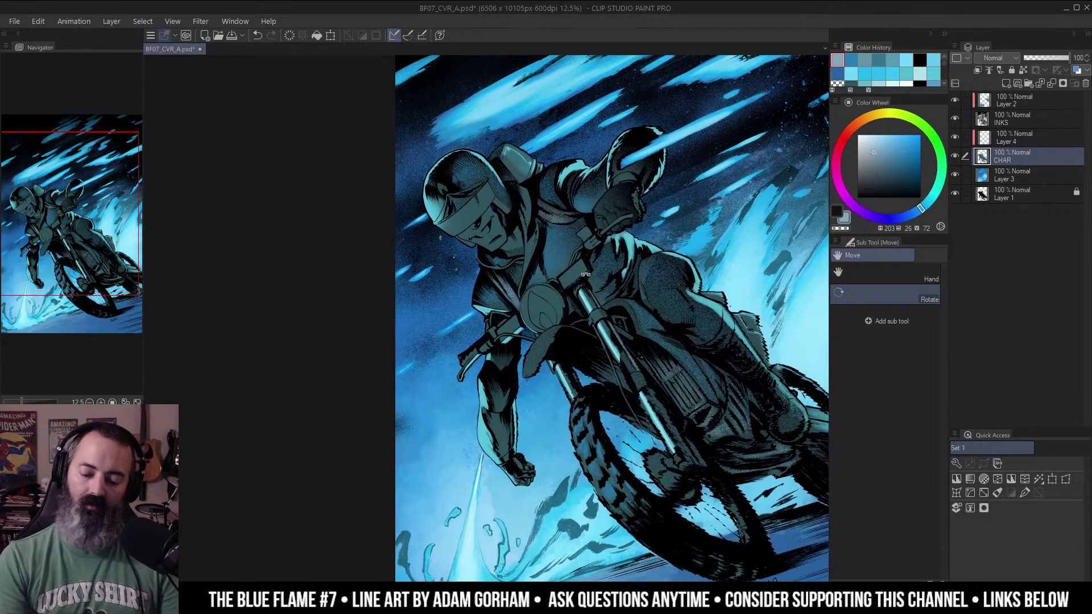
pyautogui.hotkey('ctrl', 'space')
pyautogui.click(580, 194)
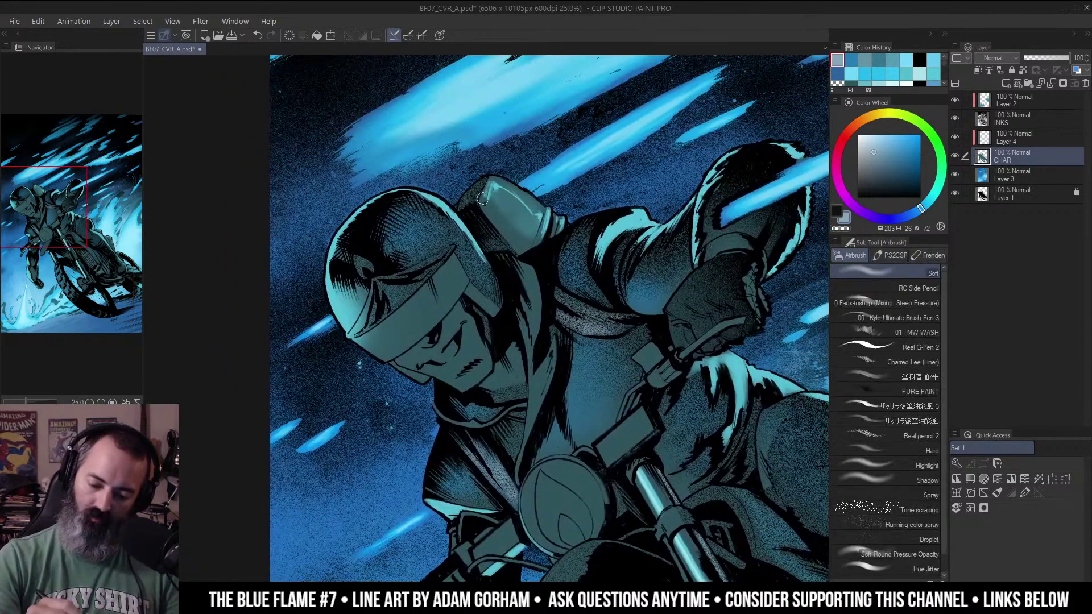
pyautogui.moveTo(487, 193)
pyautogui.mouseDown()
pyautogui.moveTo(534, 233)
pyautogui.moveTo(526, 196)
pyautogui.moveTo(543, 228)
pyautogui.moveTo(508, 223)
pyautogui.mouseUp()
pyautogui.keyDown('ctrl'); pyautogui.keyDown('alt'); pyautogui.click(582, 200); pyautogui.keyUp('alt'); pyautogui.keyUp('ctrl')
pyautogui.keyDown('ctrl'); pyautogui.keyDown('alt'); pyautogui.click(652, 309); pyautogui.keyUp('alt'); pyautogui.keyUp('ctrl')
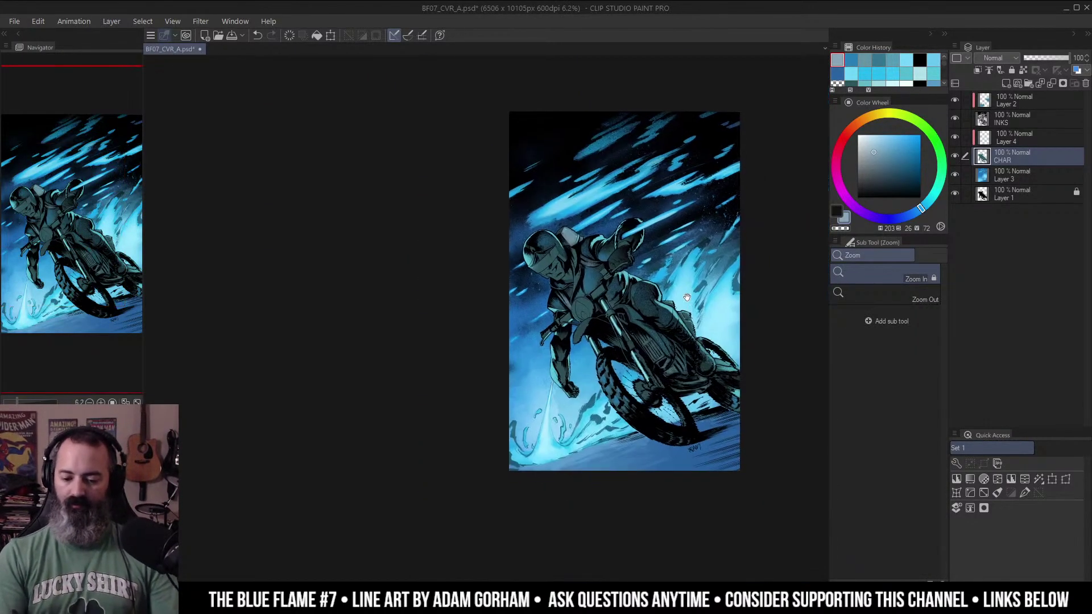
# On Layer 4, paint grey-blue highlights on the handlebar grip and clamps beside the lowered arm with RC Side Pencil.
pyautogui.keyDown('ctrl'); pyautogui.click(653, 339); pyautogui.keyUp('ctrl')
pyautogui.keyDown('ctrl'); pyautogui.click(565, 196); pyautogui.keyUp('ctrl')
pyautogui.moveTo(422, 327); pyautogui.dragTo(571, 222)
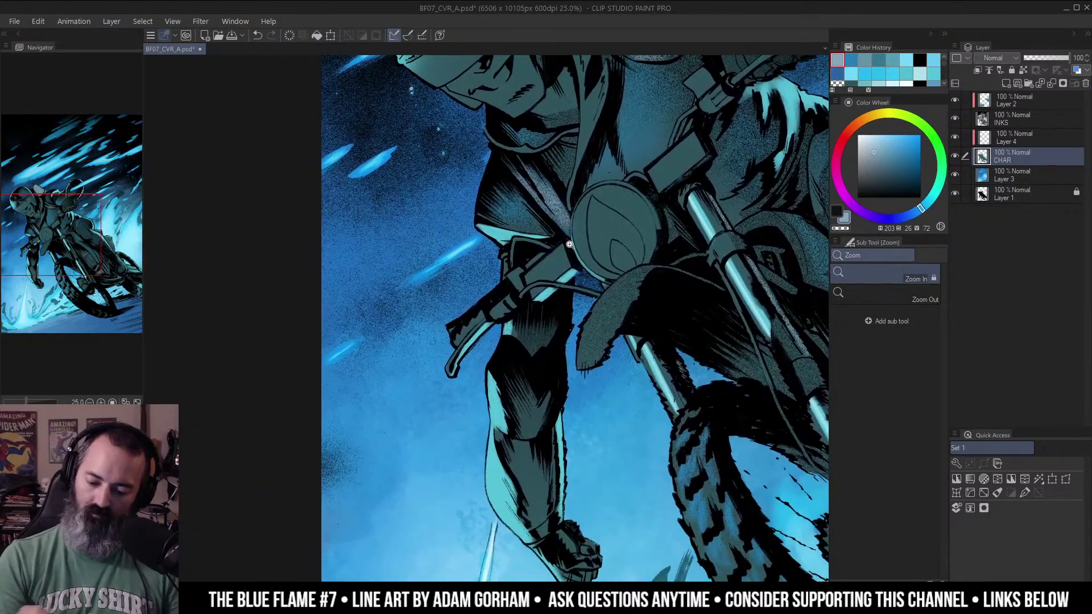
pyautogui.keyDown('ctrl'); pyautogui.click(570, 221); pyautogui.keyUp('ctrl')
pyautogui.moveTo(450, 344)
pyautogui.mouseDown()
pyautogui.moveTo(421, 361)
pyautogui.moveTo(441, 347)
pyautogui.moveTo(418, 389)
pyautogui.mouseUp()
pyautogui.hotkey('ctrl', 'z')
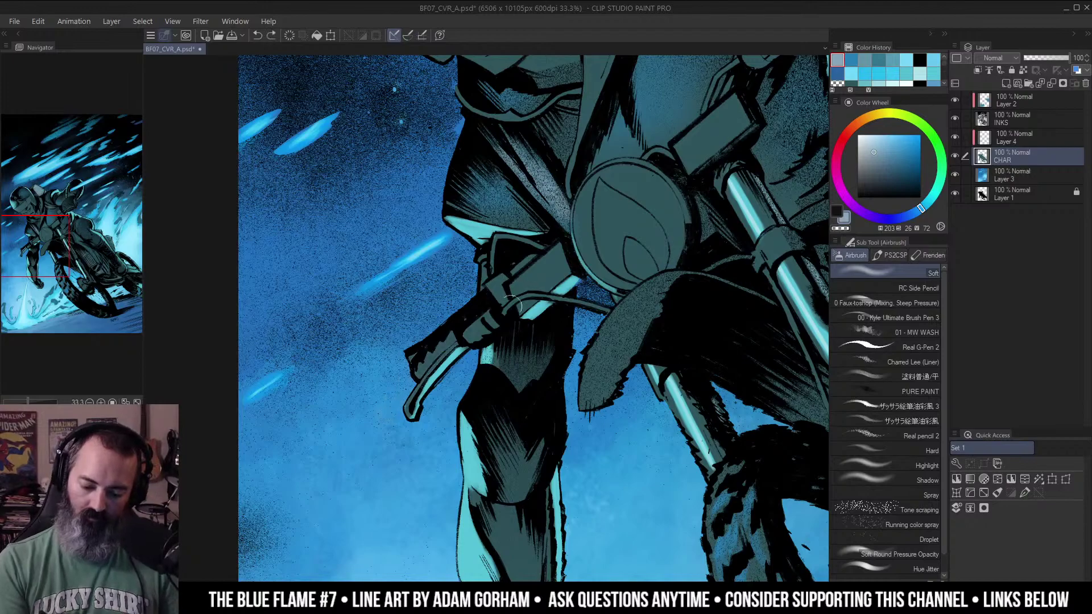
pyautogui.click(1013, 138)
pyautogui.moveTo(446, 323)
pyautogui.mouseDown()
pyautogui.moveTo(426, 359)
pyautogui.moveTo(458, 322)
pyautogui.mouseUp()
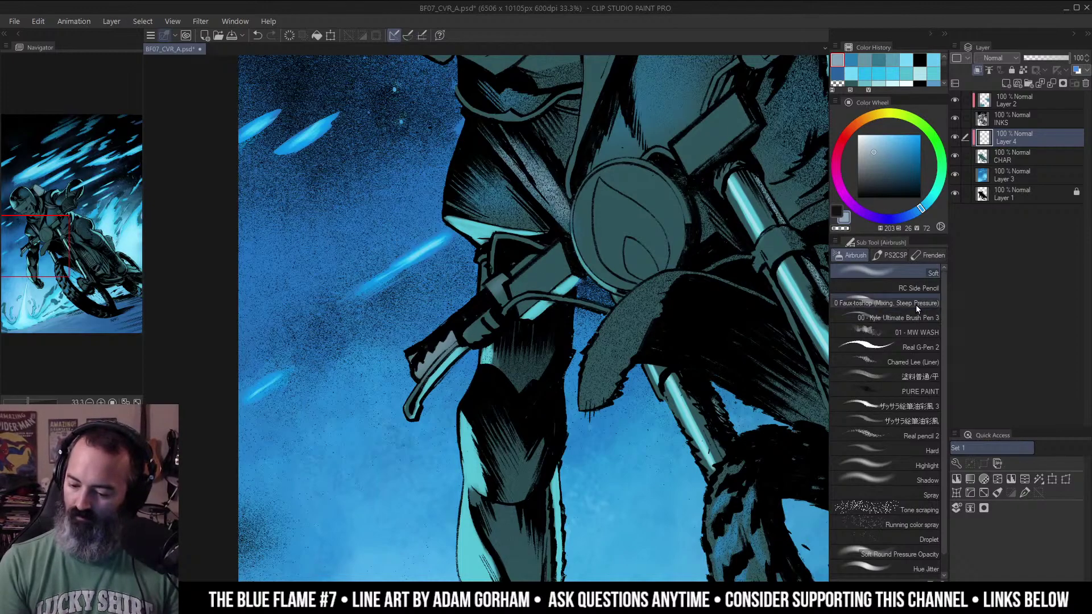
pyautogui.click(926, 288)
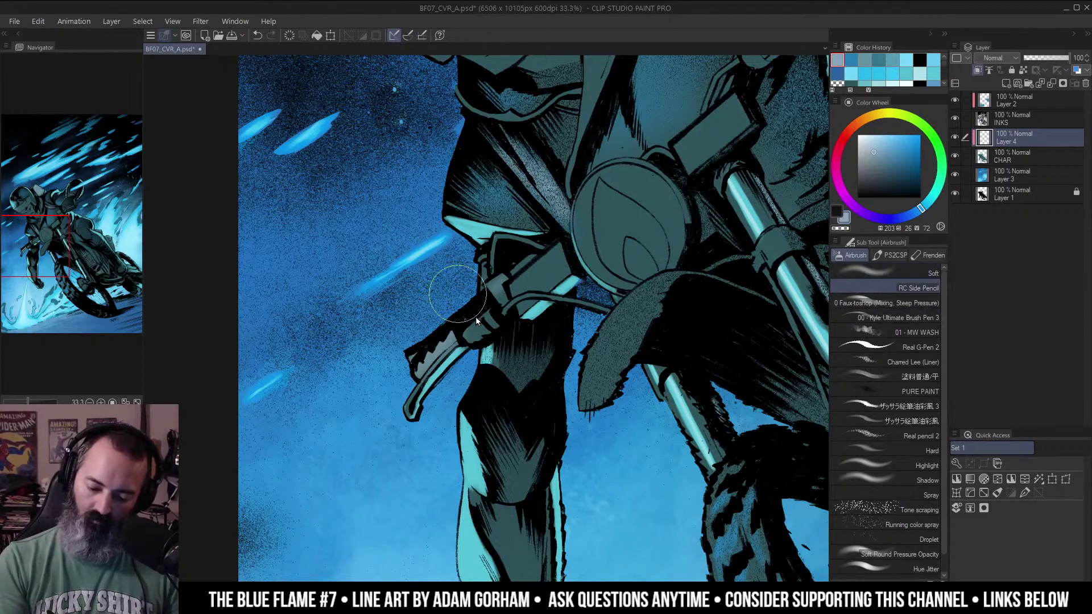
pyautogui.moveTo(468, 340); pyautogui.dragTo(477, 335)
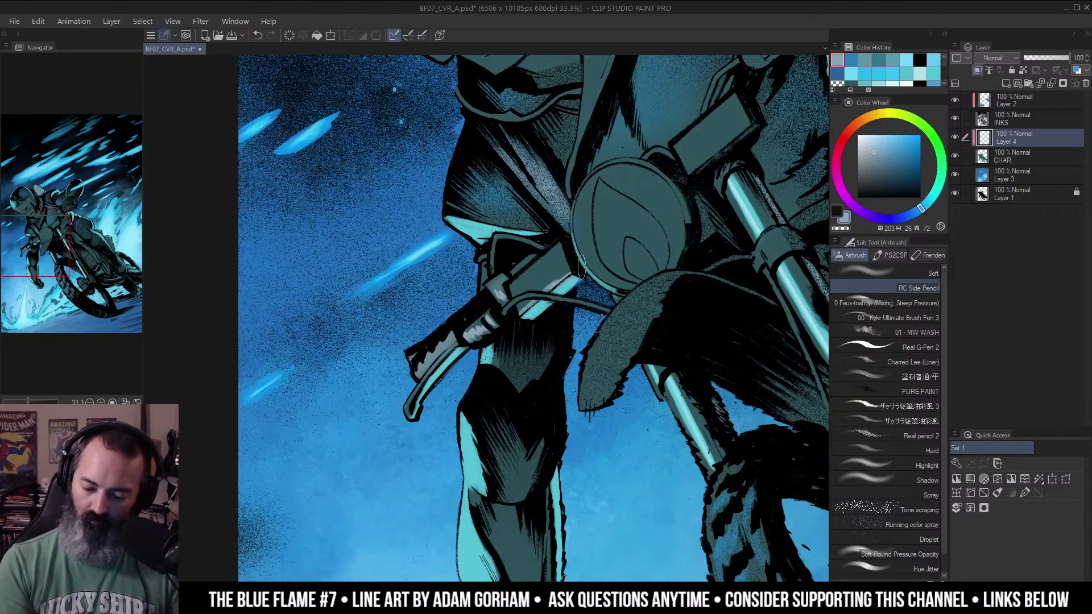
# Choose a muted blue (214, 46, 56) and paint it along the cable running from the handlebar clamp.
pyautogui.click(846, 135)
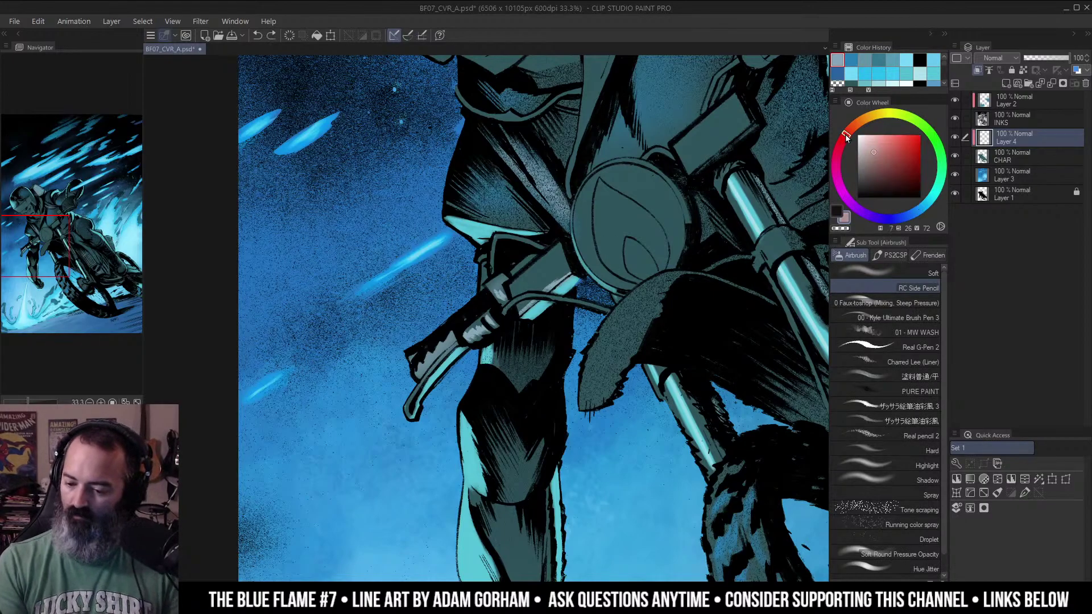
pyautogui.moveTo(875, 132); pyautogui.dragTo(889, 164)
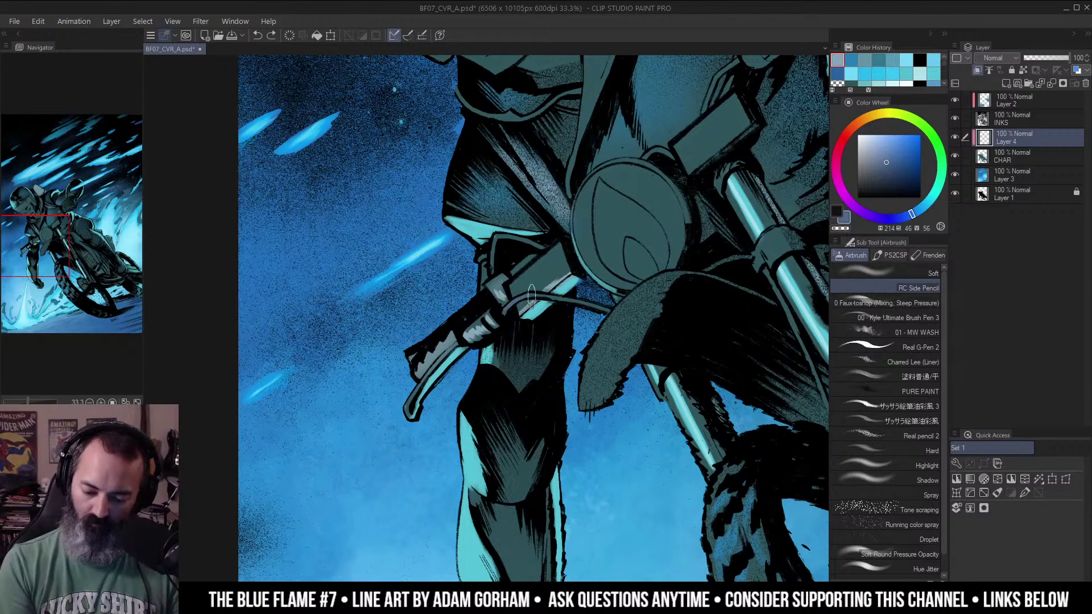
pyautogui.hotkey('ctrl', 'space')
pyautogui.moveTo(599, 307)
pyautogui.mouseDown()
pyautogui.moveTo(610, 310)
pyautogui.moveTo(546, 287)
pyautogui.moveTo(596, 186)
pyautogui.moveTo(673, 193)
pyautogui.moveTo(647, 258)
pyautogui.moveTo(719, 180)
pyautogui.mouseUp()
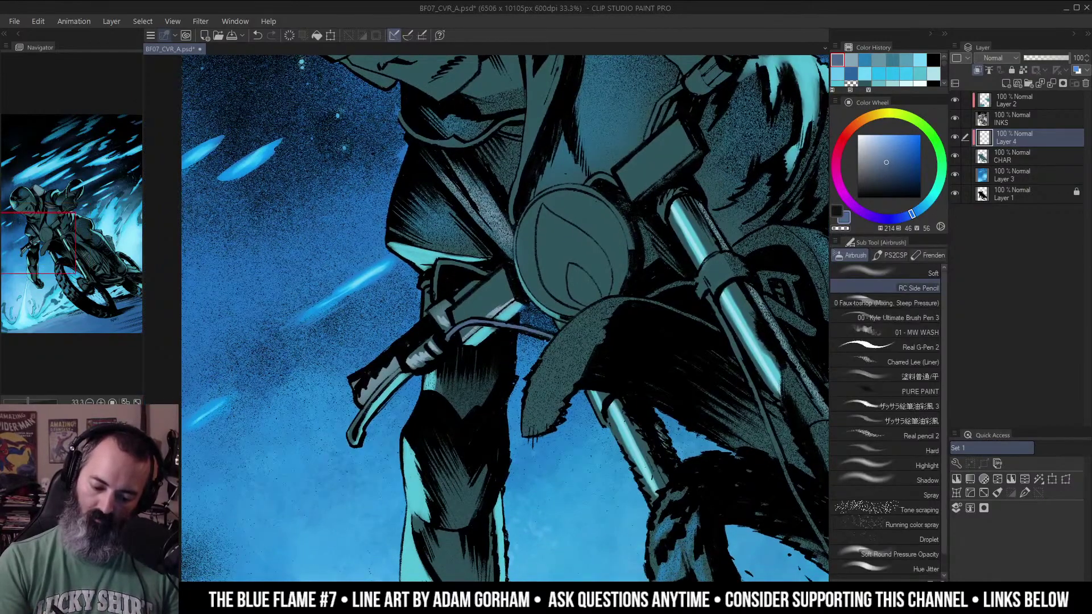
# Sample grey-teal from the grip and paint the switch housing and lever by the rider's gloved hand.
pyautogui.keyDown('alt'); pyautogui.click(389, 365); pyautogui.keyUp('alt')
pyautogui.moveTo(608, 218); pyautogui.dragTo(561, 288)
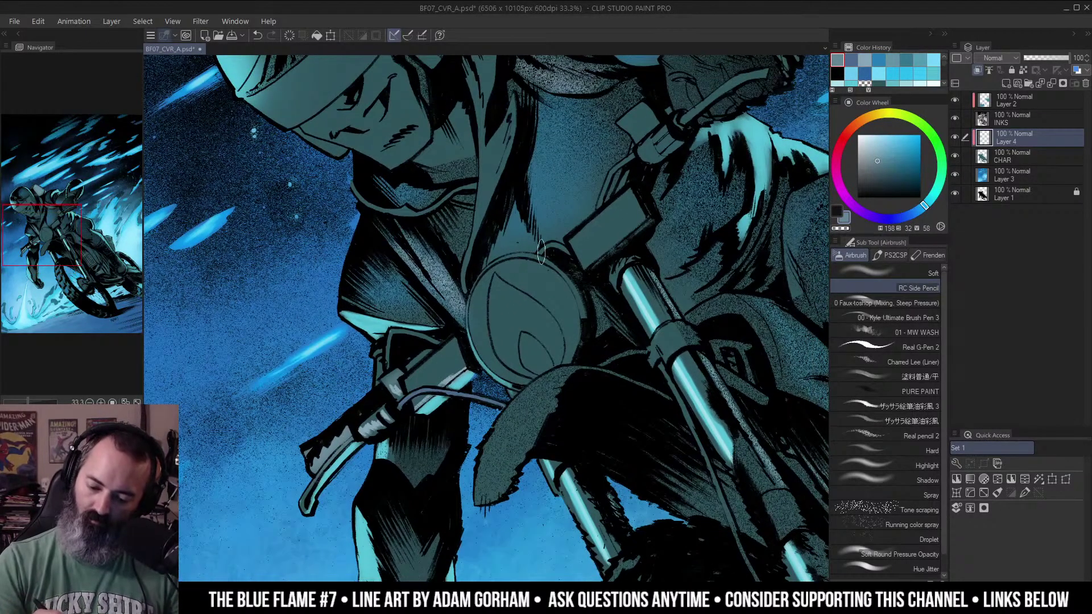
pyautogui.moveTo(633, 149); pyautogui.dragTo(593, 214)
pyautogui.moveTo(602, 172)
pyautogui.mouseDown()
pyautogui.moveTo(596, 187)
pyautogui.moveTo(617, 204)
pyautogui.moveTo(604, 215)
pyautogui.mouseUp()
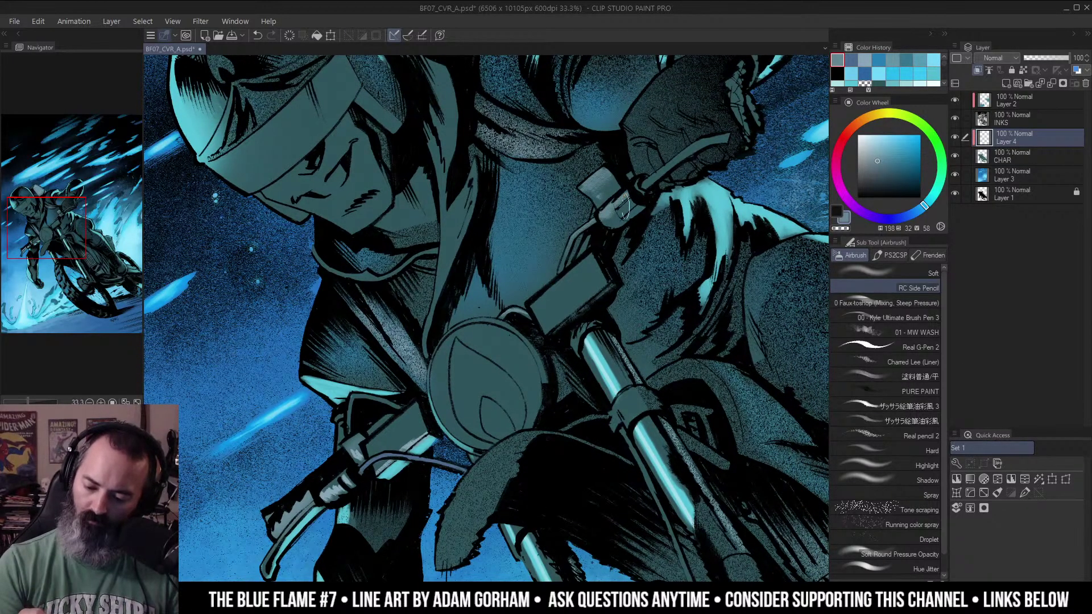
pyautogui.moveTo(653, 181); pyautogui.dragTo(731, 136)
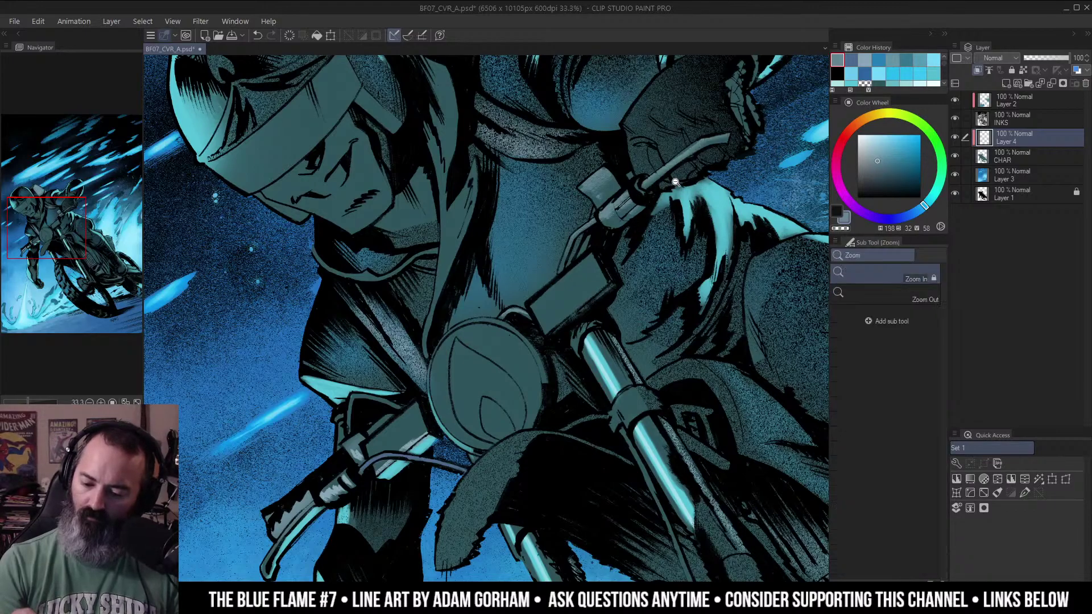
# Brush the same grey-teal onto the lever tip on the handlebar beside the lowered arm.
pyautogui.keyDown('alt'); pyautogui.click(696, 279); pyautogui.keyUp('alt')
pyautogui.moveTo(696, 280); pyautogui.dragTo(697, 241)
pyautogui.moveTo(570, 302); pyautogui.dragTo(616, 232)
pyautogui.keyDown('ctrl'); pyautogui.click(478, 301); pyautogui.keyUp('ctrl')
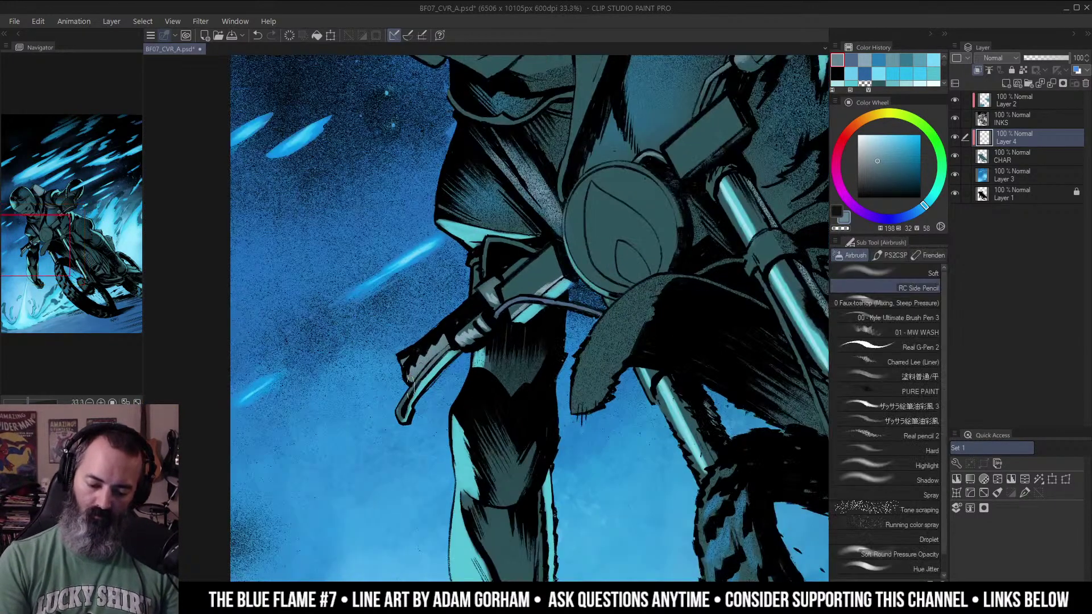
pyautogui.moveTo(401, 414); pyautogui.dragTo(399, 417)
# Brush grey-teal highlights down the shaded side of the front fork tube and undo the last stroke.
pyautogui.moveTo(652, 249); pyautogui.dragTo(590, 300)
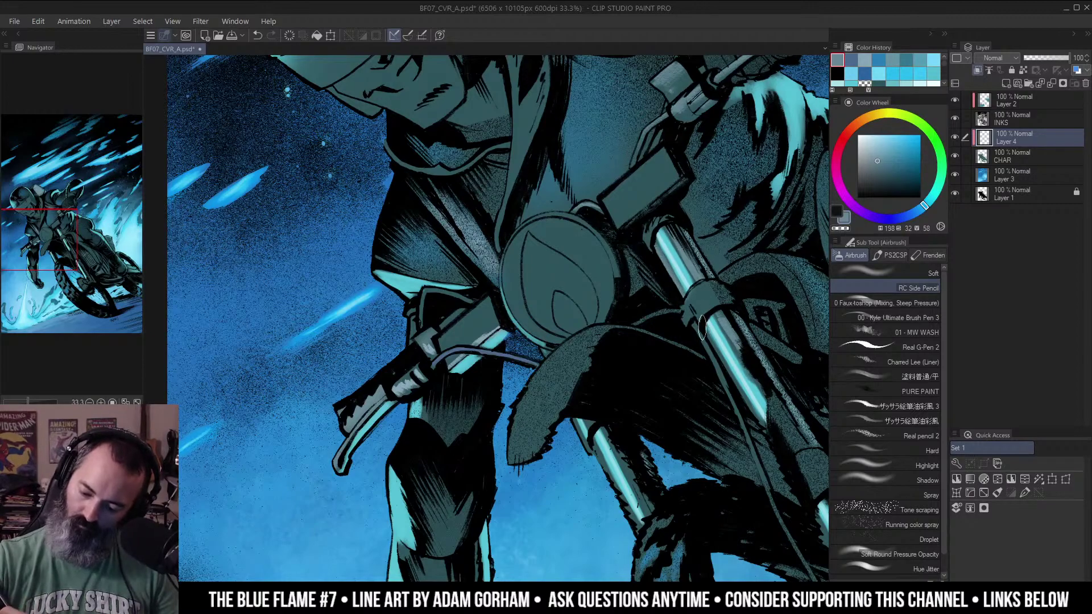
pyautogui.moveTo(773, 438); pyautogui.dragTo(724, 281)
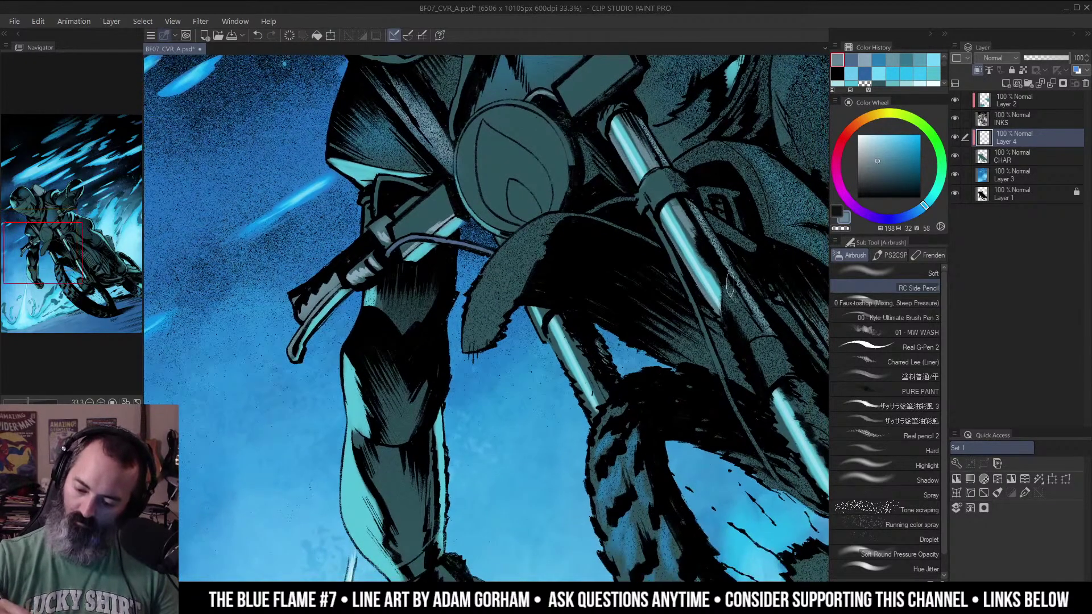
pyautogui.moveTo(580, 226); pyautogui.dragTo(677, 245)
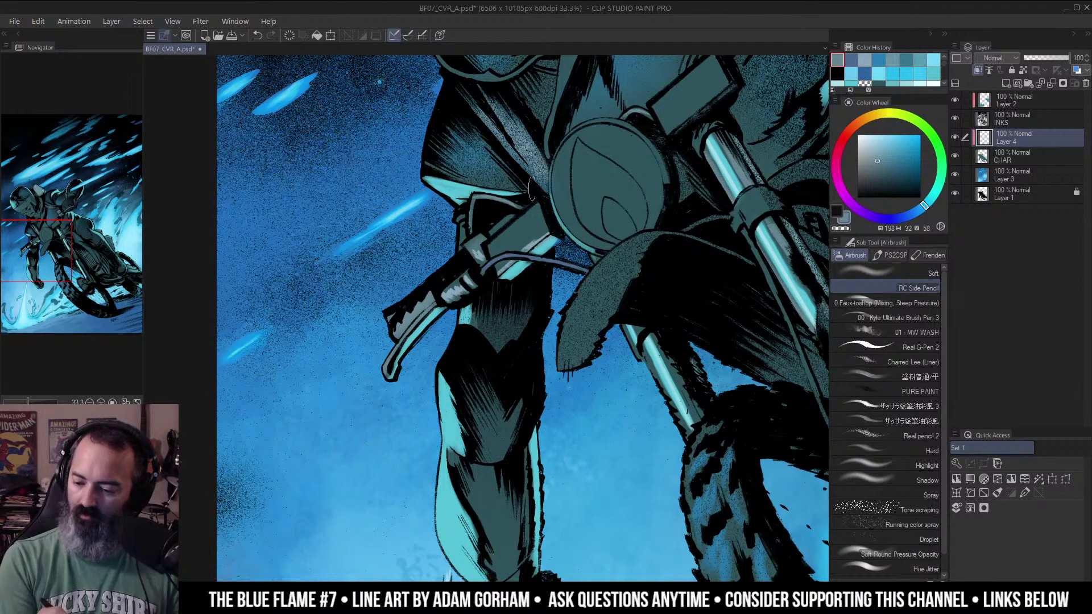
pyautogui.hotkey('ctrl', 'space')
pyautogui.moveTo(525, 234); pyautogui.dragTo(647, 220)
pyautogui.click(647, 221)
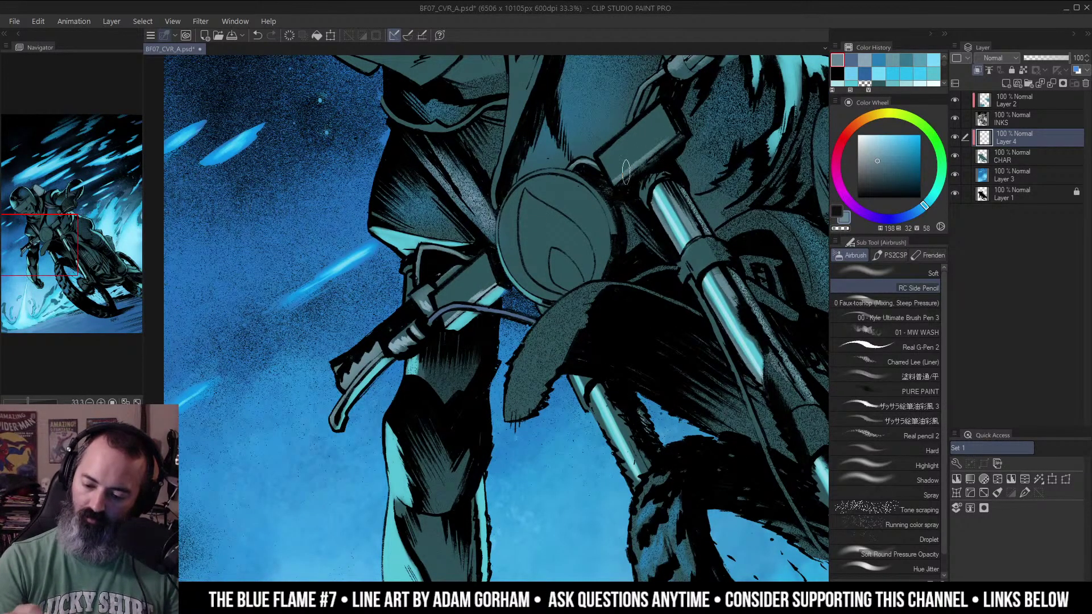
pyautogui.hotkey('ctrl', 'z')
# Examine the new handlebar and fork highlights against the whole rider and motorcycle.
pyautogui.hotkey('ctrl', 'space')
pyautogui.keyDown('alt'); pyautogui.click(672, 122); pyautogui.keyUp('alt')
pyautogui.keyDown('alt'); pyautogui.click(688, 268); pyautogui.keyUp('alt')
pyautogui.moveTo(730, 249); pyautogui.dragTo(637, 279)
pyautogui.click(535, 284)
pyautogui.moveTo(564, 292); pyautogui.dragTo(603, 266)
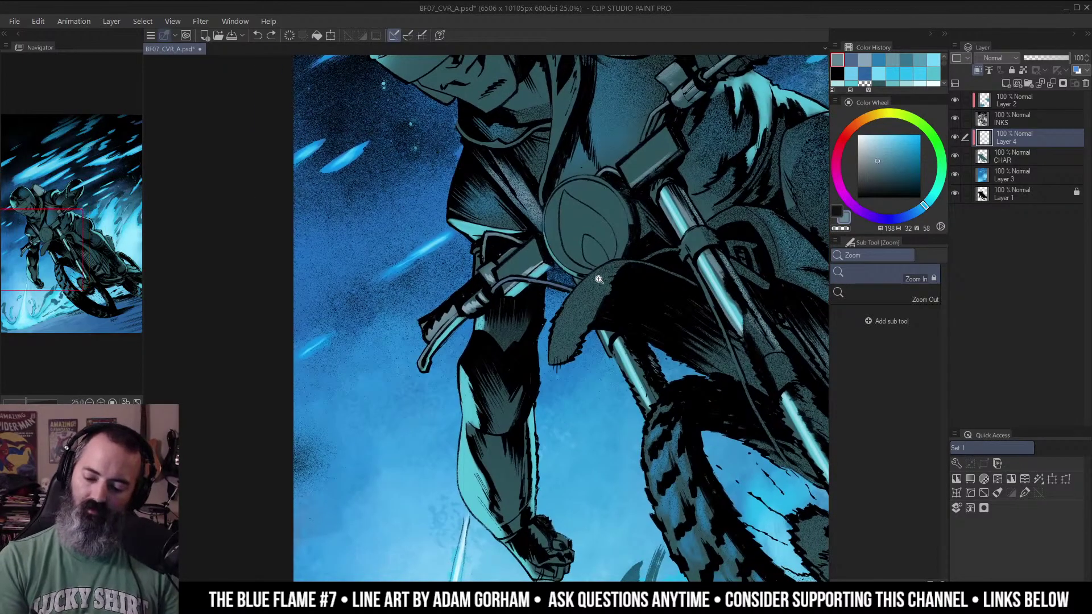
pyautogui.scroll(-3, 646, 266)
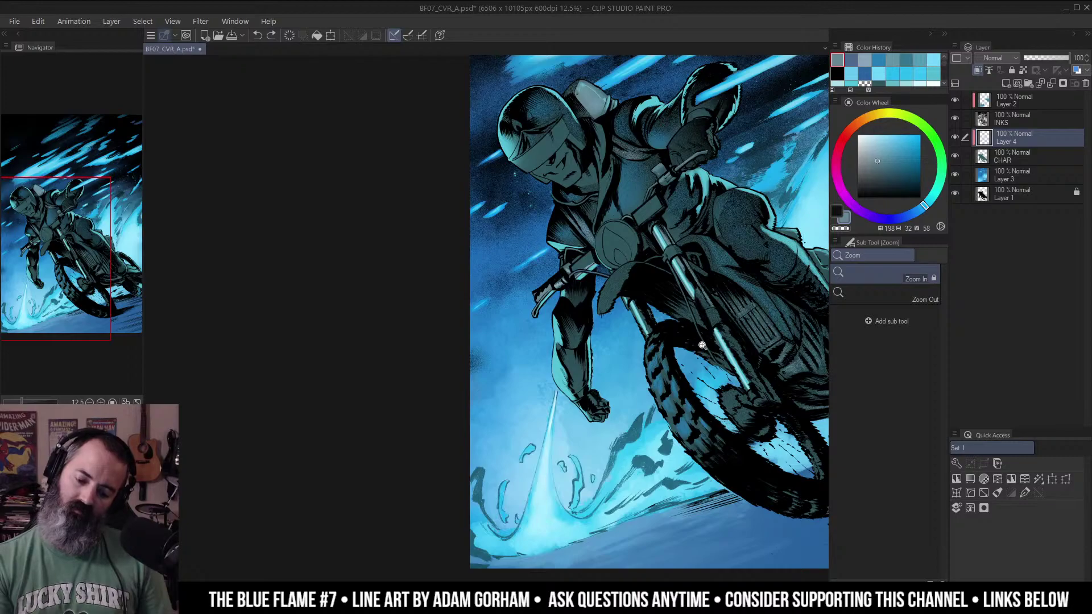
pyautogui.scroll(3, 625, 239)
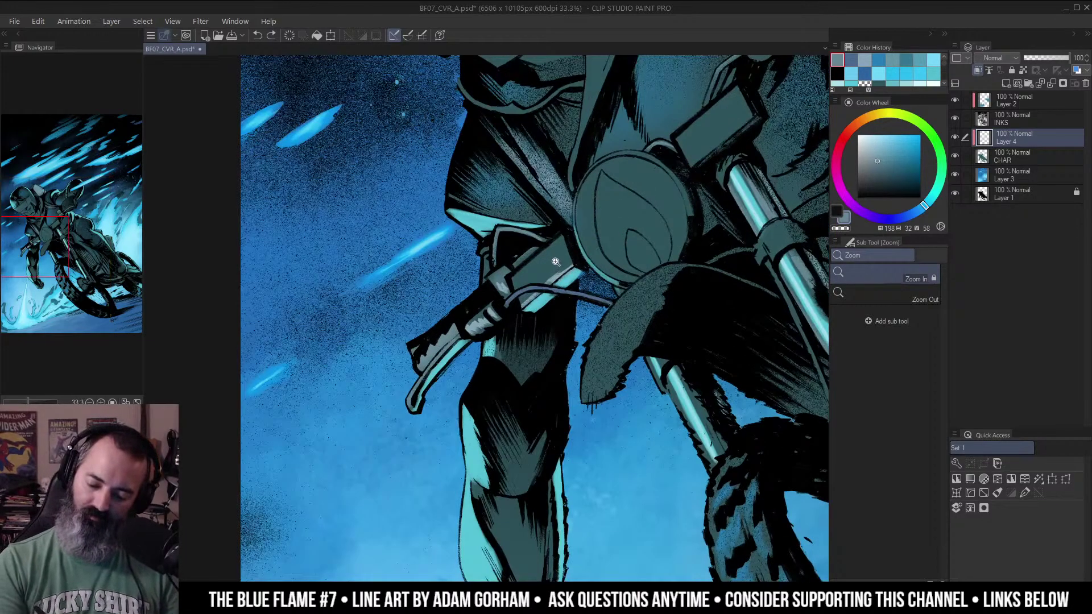
# Sample the base dark teal and paint over the grey streak on the box beside the lowered arm's grip.
pyautogui.moveTo(555, 285); pyautogui.dragTo(432, 394)
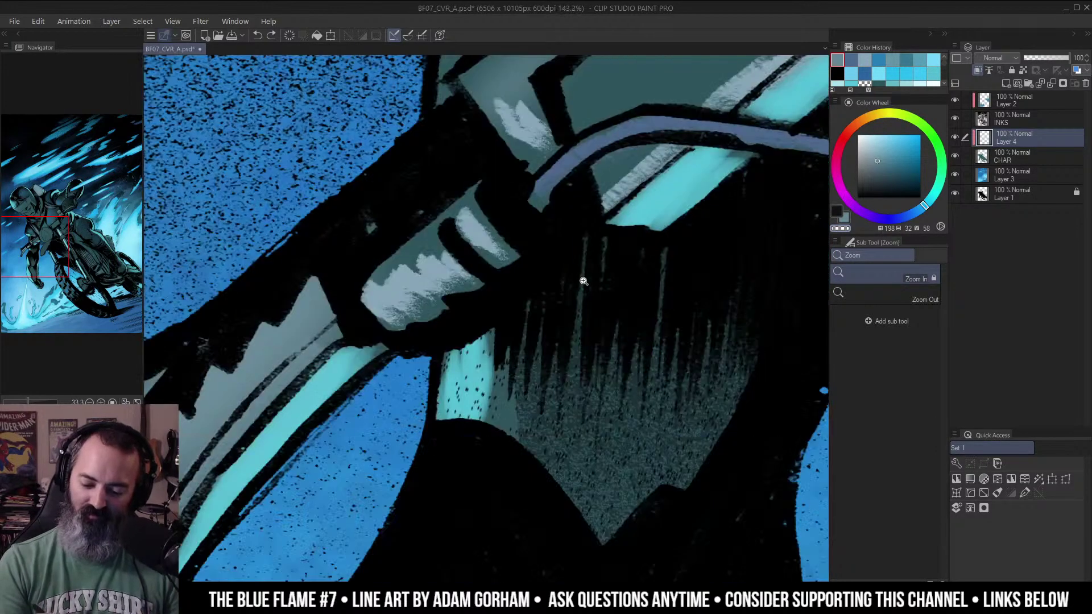
pyautogui.scroll(-2, 584, 270)
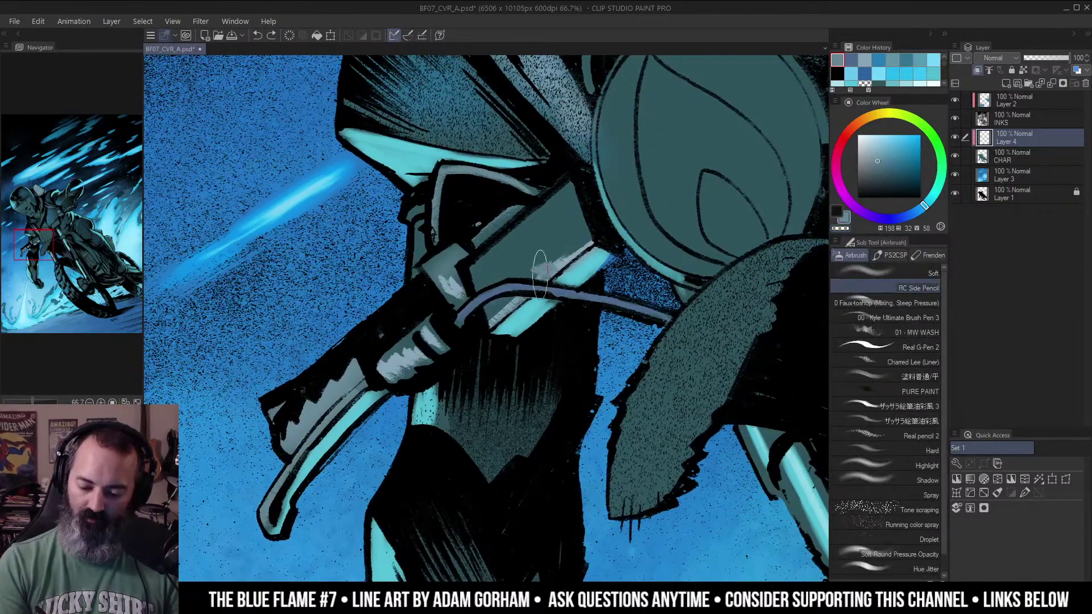
pyautogui.keyDown('alt'); pyautogui.click(544, 236); pyautogui.keyUp('alt')
pyautogui.moveTo(565, 245); pyautogui.dragTo(544, 276)
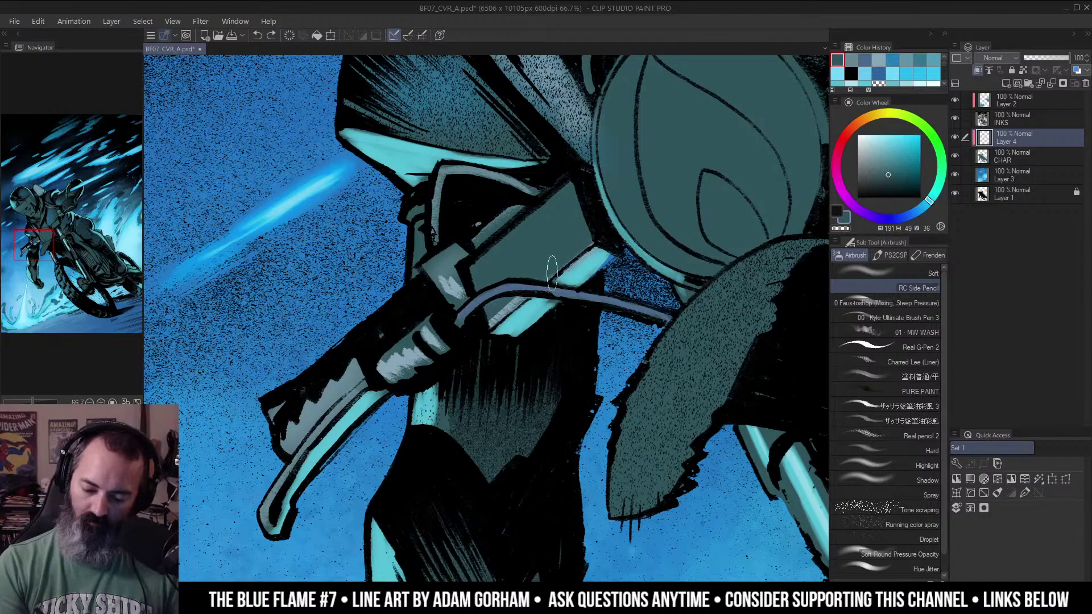
# Lasso the outer flame of the headlight emblem, leaving out the small inner flame.
pyautogui.moveTo(731, 261); pyautogui.dragTo(577, 335)
pyautogui.hotkey('alt', 'space')
pyautogui.click(581, 210)
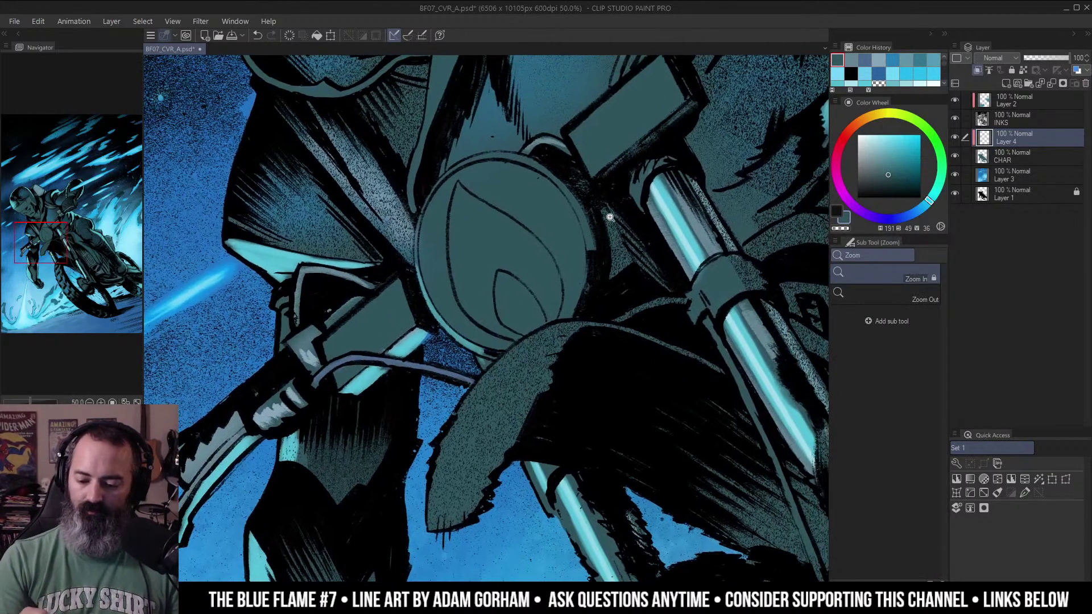
pyautogui.press('m')
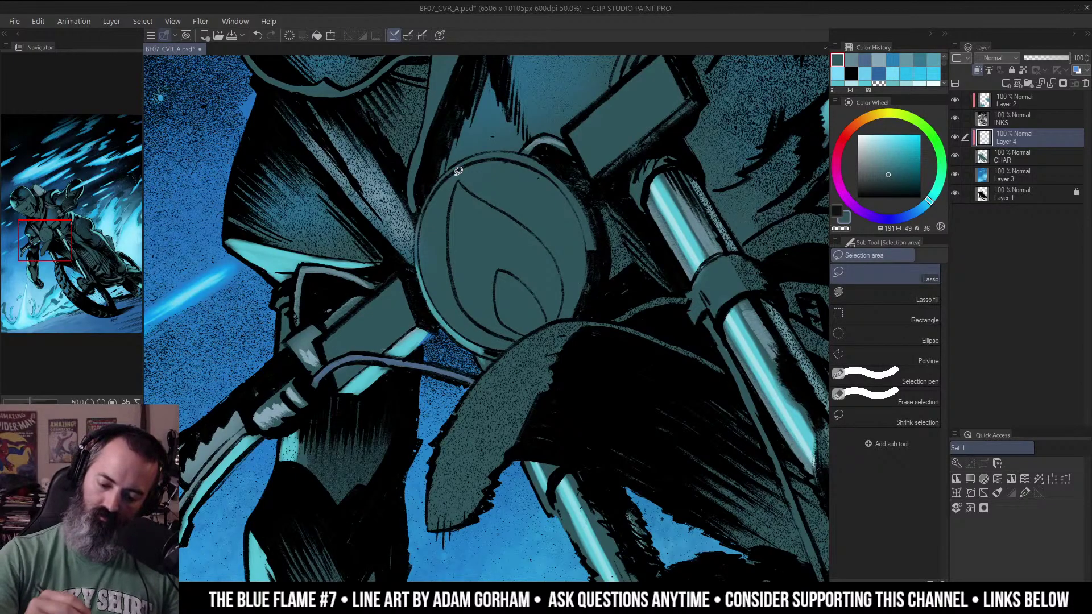
pyautogui.hotkey('shift', 'space')
pyautogui.moveTo(526, 182)
pyautogui.mouseDown()
pyautogui.moveTo(671, 156)
pyautogui.moveTo(650, 111)
pyautogui.mouseUp()
pyautogui.moveTo(481, 210)
pyautogui.mouseDown()
pyautogui.moveTo(524, 164)
pyautogui.moveTo(547, 169)
pyautogui.moveTo(564, 274)
pyautogui.mouseUp()
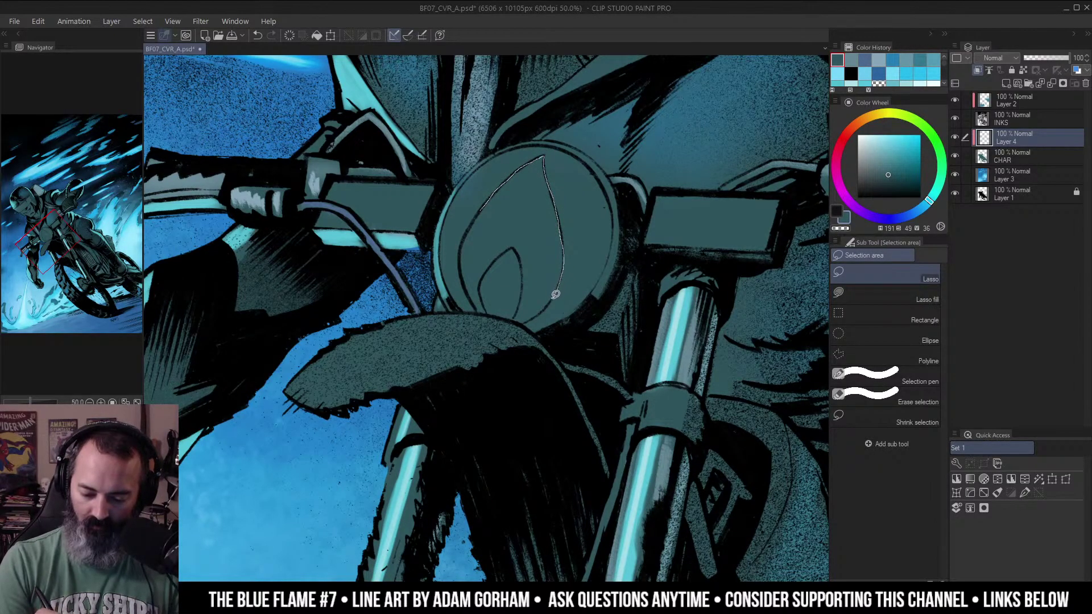
pyautogui.moveTo(540, 312)
pyautogui.mouseDown()
pyautogui.moveTo(515, 316)
pyautogui.moveTo(518, 253)
pyautogui.moveTo(508, 245)
pyautogui.moveTo(485, 272)
pyautogui.moveTo(488, 306)
pyautogui.moveTo(463, 281)
pyautogui.moveTo(460, 251)
pyautogui.moveTo(505, 186)
pyautogui.mouseUp()
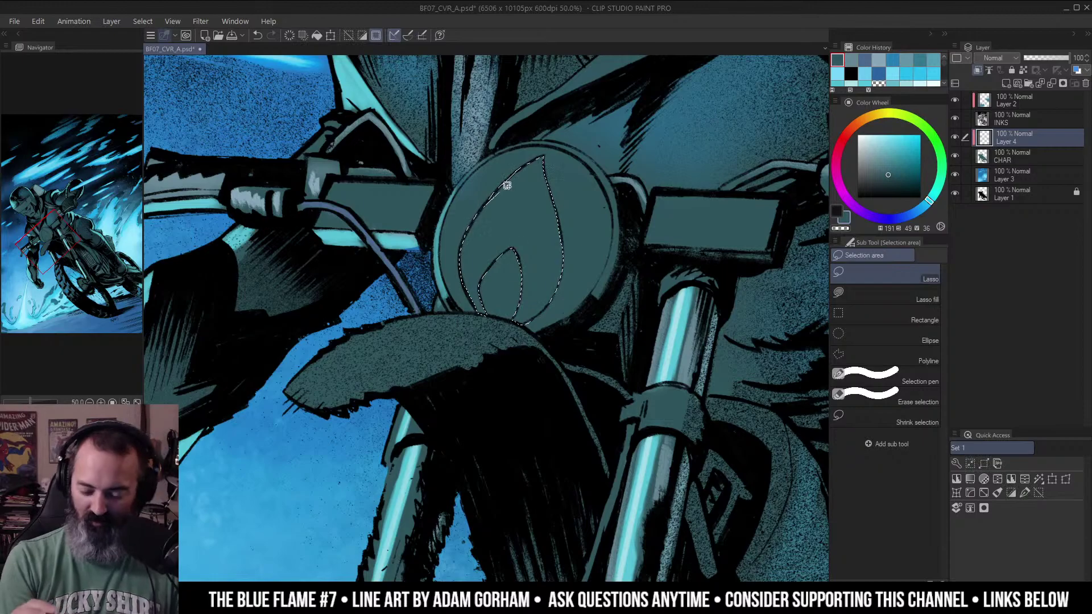
# Choose a saturated blue (209, 79, 79) for the selected headlight flame.
pyautogui.keyDown('alt'); pyautogui.click(561, 244); pyautogui.keyUp('alt')
pyautogui.keyDown('alt'); pyautogui.click(563, 245); pyautogui.keyUp('alt')
pyautogui.moveTo(622, 227)
pyautogui.mouseDown()
pyautogui.moveTo(596, 264)
pyautogui.moveTo(570, 126)
pyautogui.moveTo(606, 244)
pyautogui.mouseUp()
pyautogui.keyDown('alt'); pyautogui.click(590, 235); pyautogui.keyUp('alt')
pyautogui.keyDown('alt'); pyautogui.click(590, 234); pyautogui.keyUp('alt')
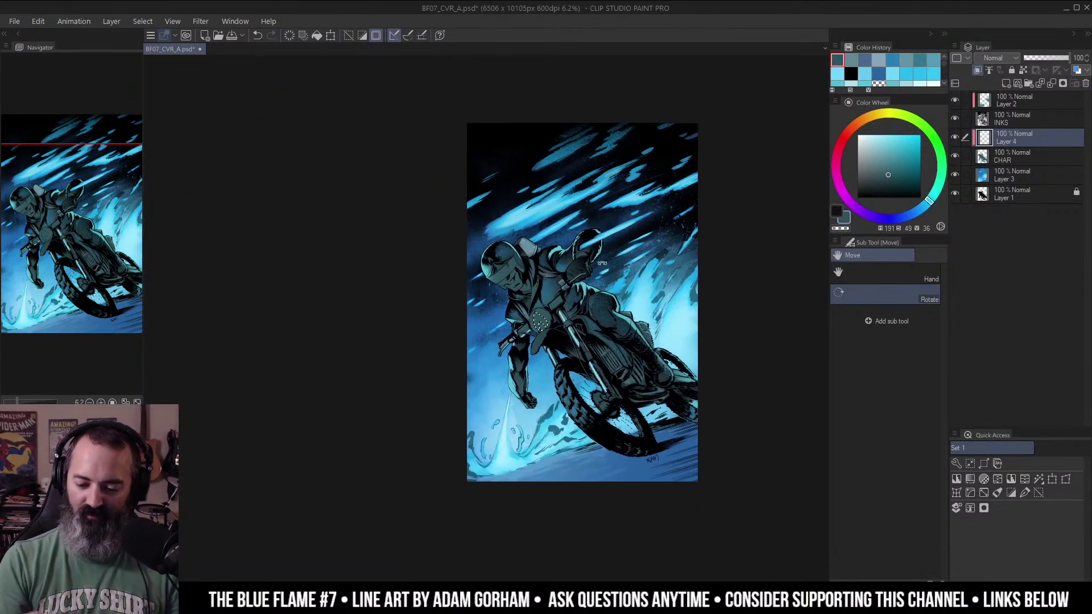
pyautogui.keyDown('ctrl'); pyautogui.click(578, 311); pyautogui.keyUp('ctrl')
pyautogui.keyDown('alt'); pyautogui.click(500, 420); pyautogui.keyUp('alt')
pyautogui.click(910, 146)
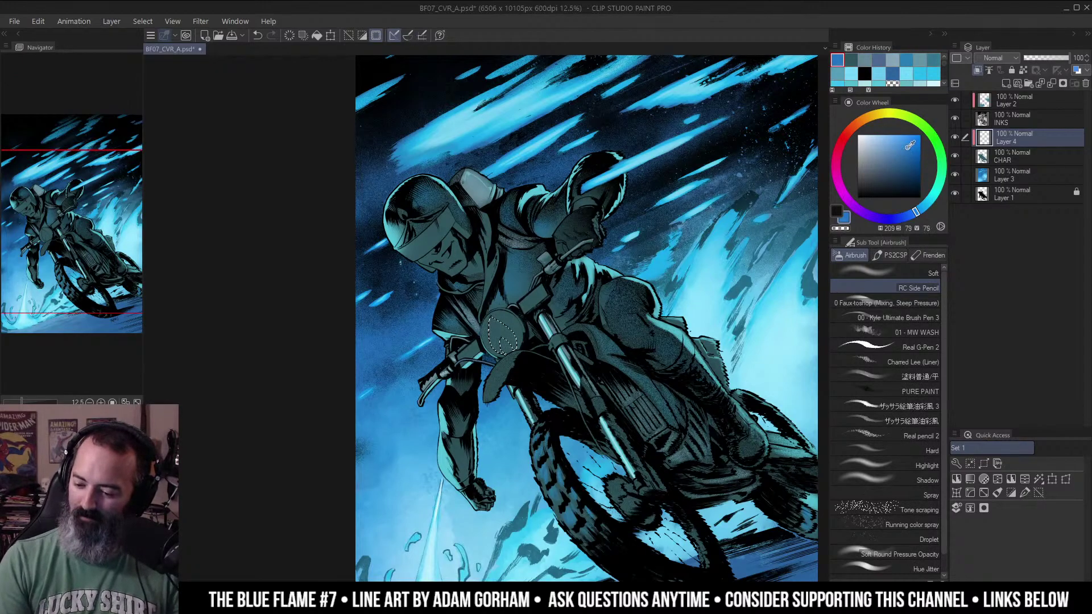
# Paint the selected flame emblem on the motorcycle's headlight blue (H 209, S 80, V 79) on Layer 4 and deselect it.
pyautogui.moveTo(490, 316)
pyautogui.mouseDown()
pyautogui.moveTo(496, 346)
pyautogui.moveTo(512, 319)
pyautogui.moveTo(506, 367)
pyautogui.moveTo(504, 331)
pyautogui.mouseUp()
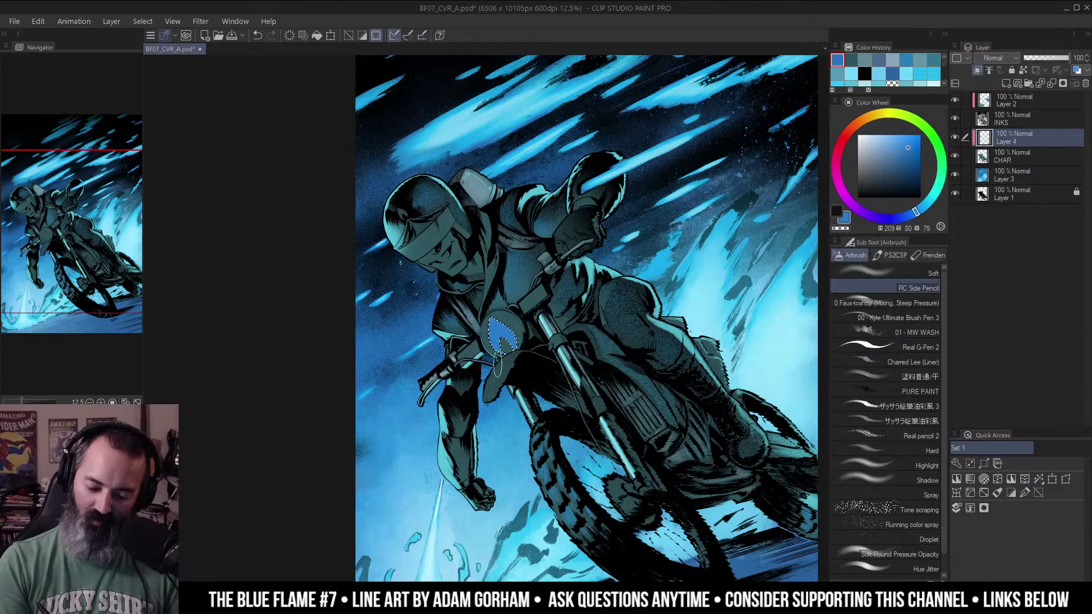
pyautogui.press('m')
pyautogui.hotkey('ctrl', 'd')
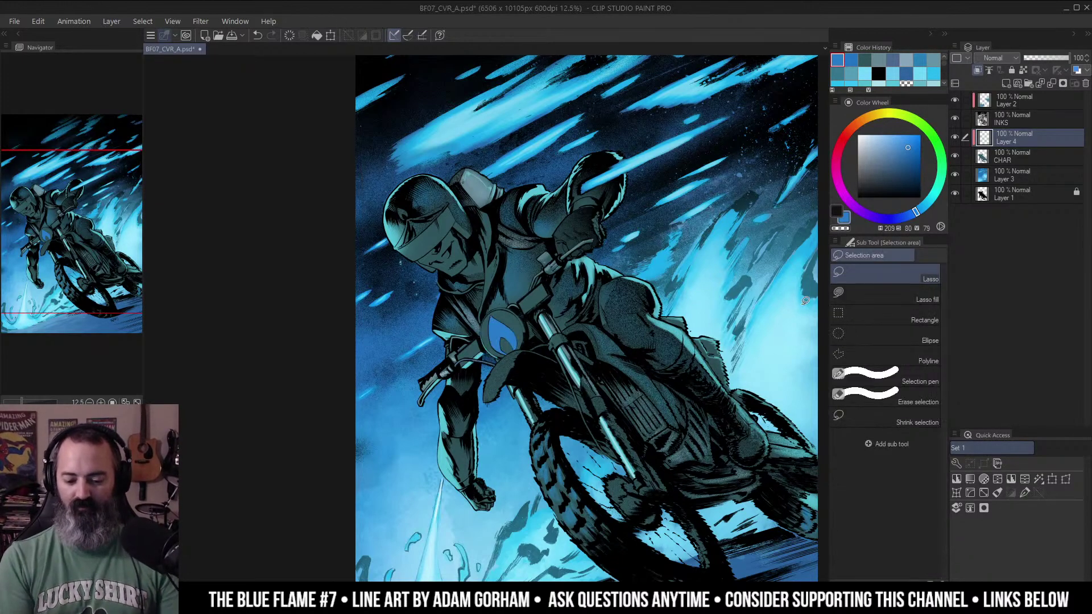
# Lasso-select the whole round headlight disc, following its inked rim and the edge of the front fender.
pyautogui.moveTo(517, 321); pyautogui.dragTo(546, 273)
pyautogui.keyDown('ctrl'); pyautogui.click(546, 272); pyautogui.keyUp('ctrl')
pyautogui.keyDown('ctrl'); pyautogui.click(546, 272); pyautogui.keyUp('ctrl')
pyautogui.keyDown('ctrl'); pyautogui.click(546, 272); pyautogui.keyUp('ctrl')
pyautogui.keyDown('ctrl'); pyautogui.click(553, 262); pyautogui.keyUp('ctrl')
pyautogui.press('m')
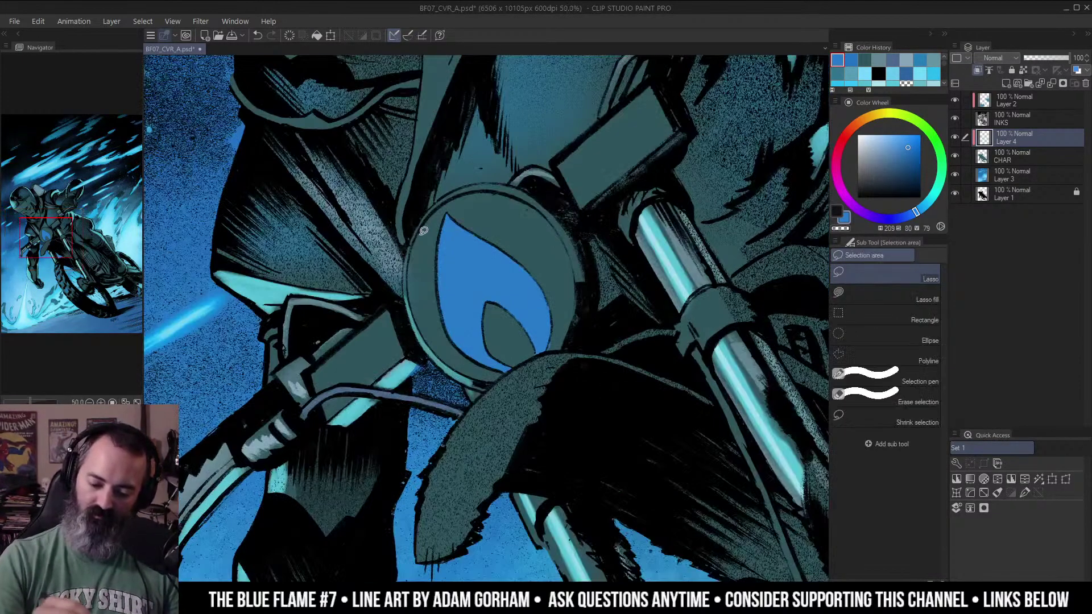
pyautogui.scroll(1, 419, 246)
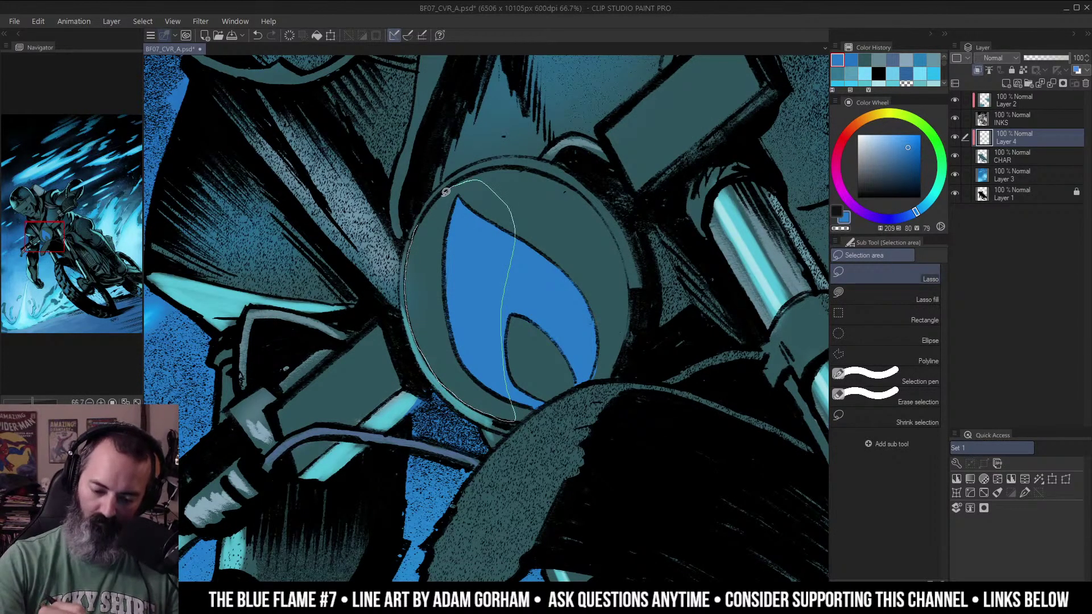
pyautogui.moveTo(447, 190); pyautogui.dragTo(413, 247)
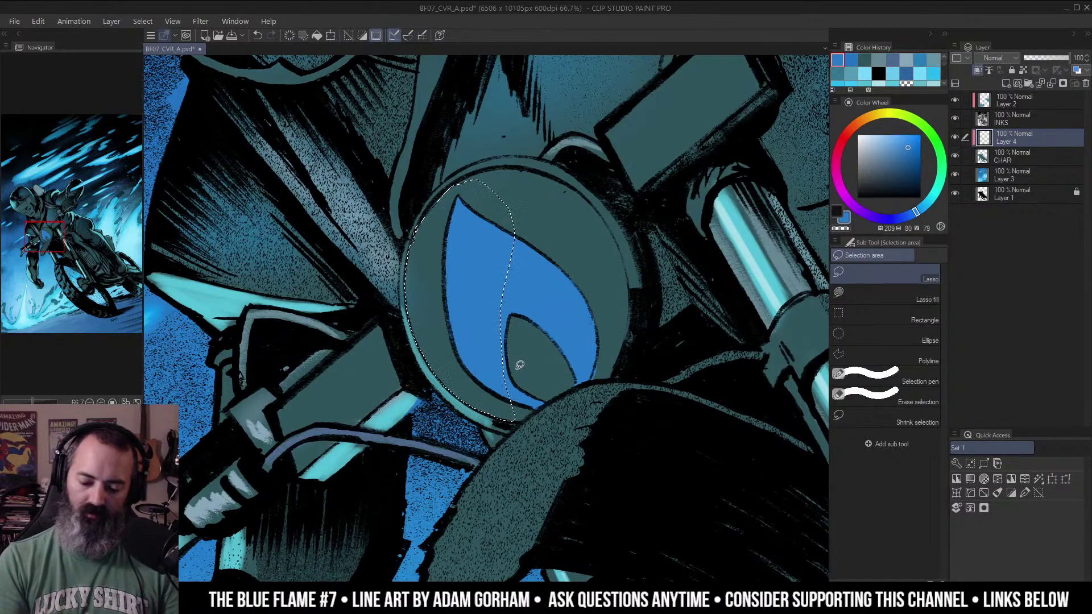
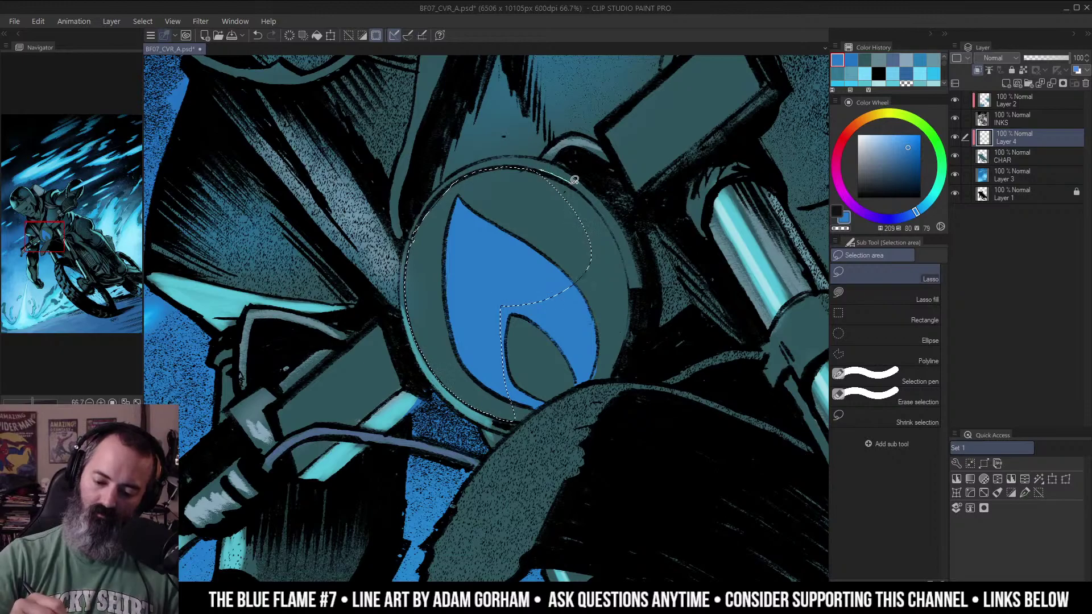
pyautogui.hotkey('ctrl', 'z')
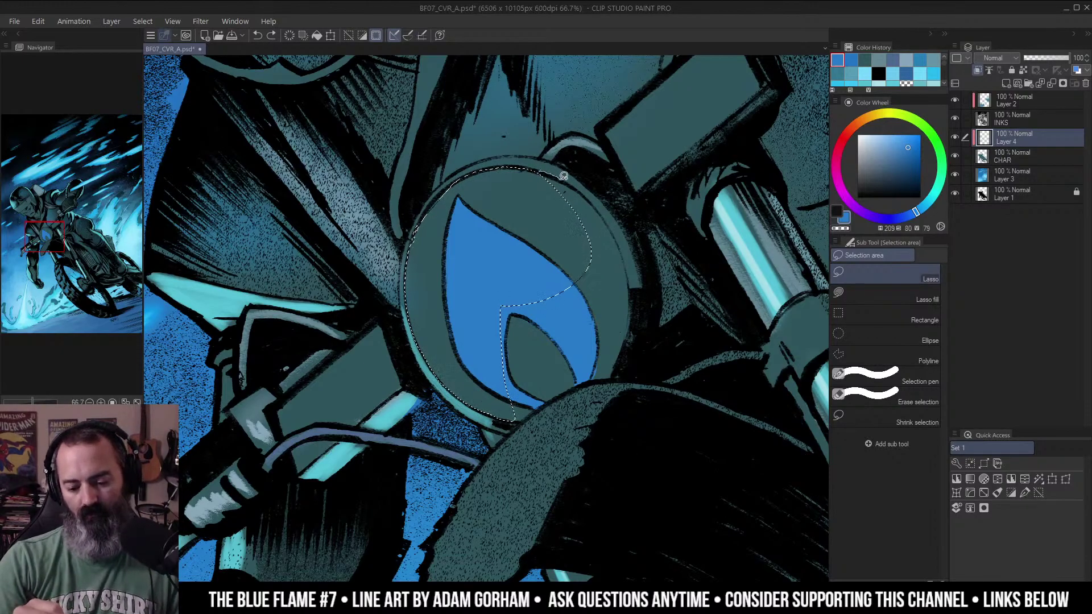
pyautogui.moveTo(627, 251)
pyautogui.mouseDown()
pyautogui.moveTo(634, 311)
pyautogui.moveTo(616, 376)
pyautogui.moveTo(584, 379)
pyautogui.moveTo(544, 405)
pyautogui.mouseUp()
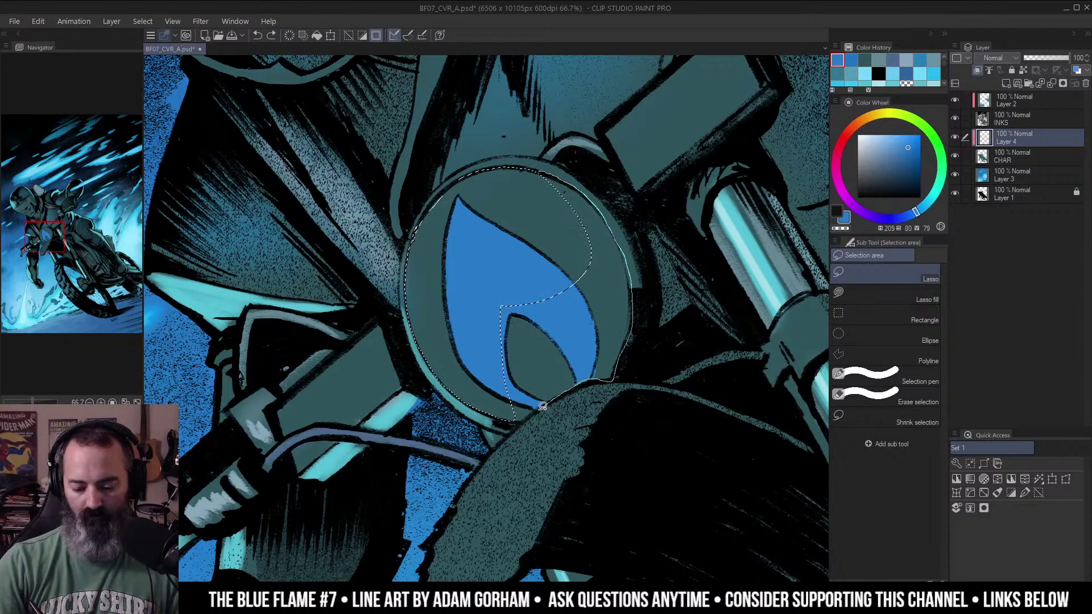
pyautogui.moveTo(521, 244); pyautogui.dragTo(518, 248)
# Remove the blue flame from the headlight selection with Auto select referring to Layer 4 only, and clean up the stray specks.
pyautogui.press('w')
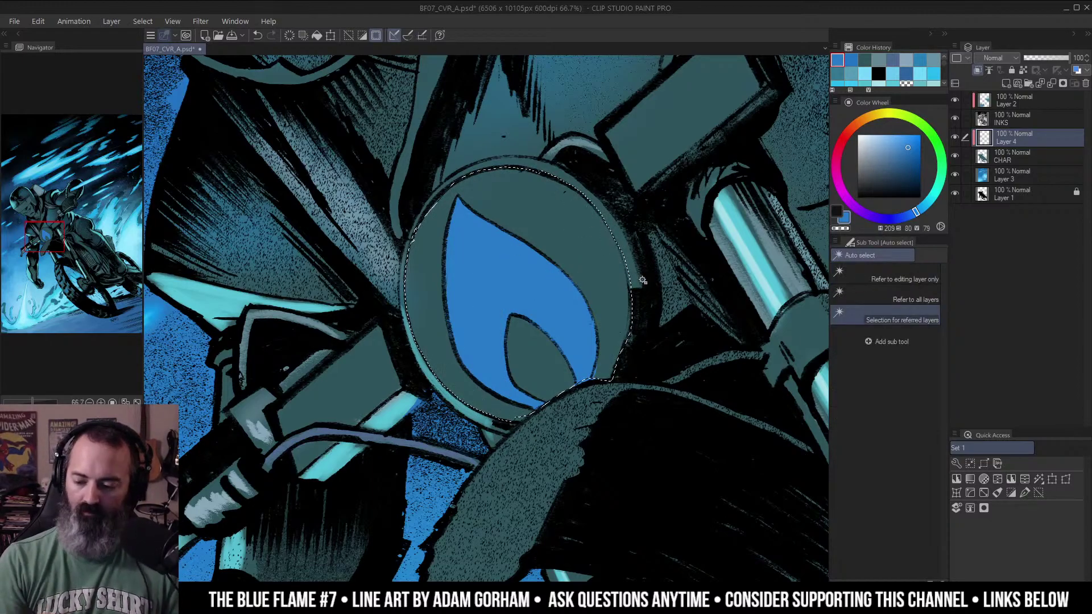
pyautogui.click(986, 158)
pyautogui.hotkey('ctrl', 'z')
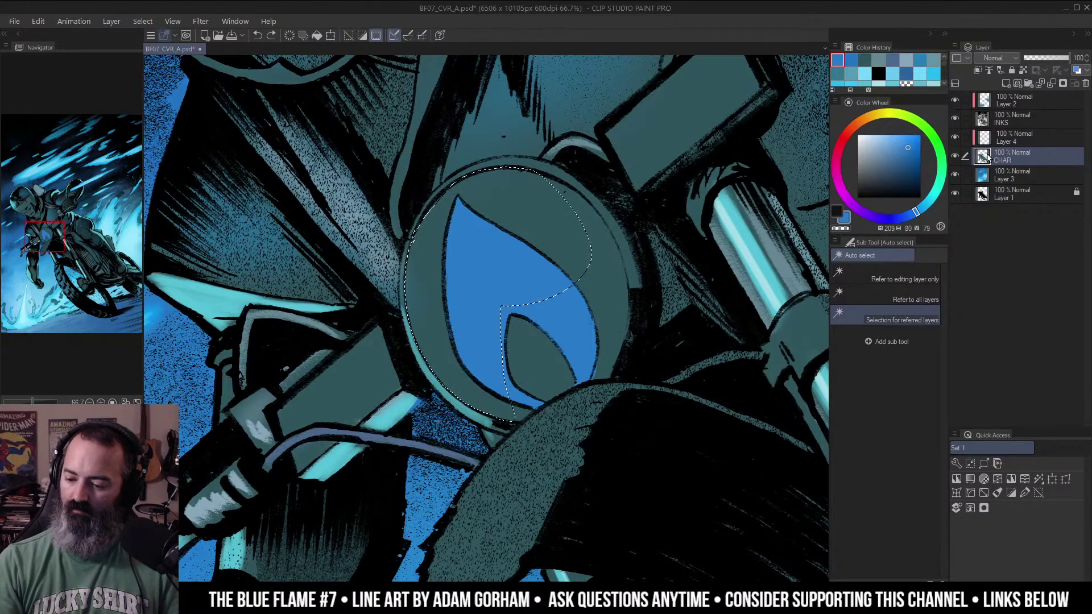
pyautogui.click(909, 276)
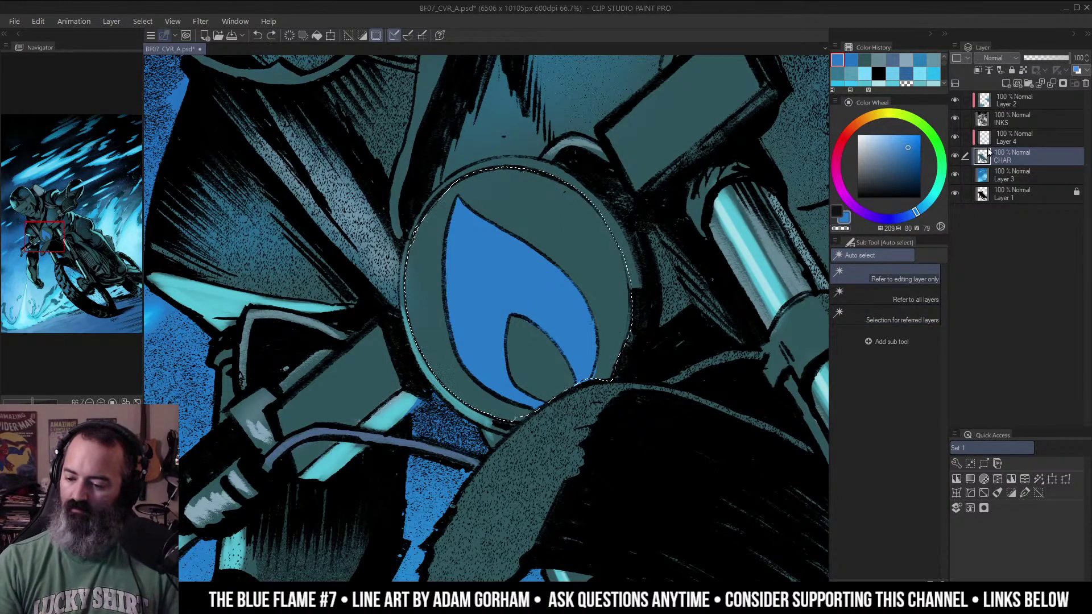
pyautogui.hotkey('ctrl', 'm')
pyautogui.hotkey('ctrl', 'm')
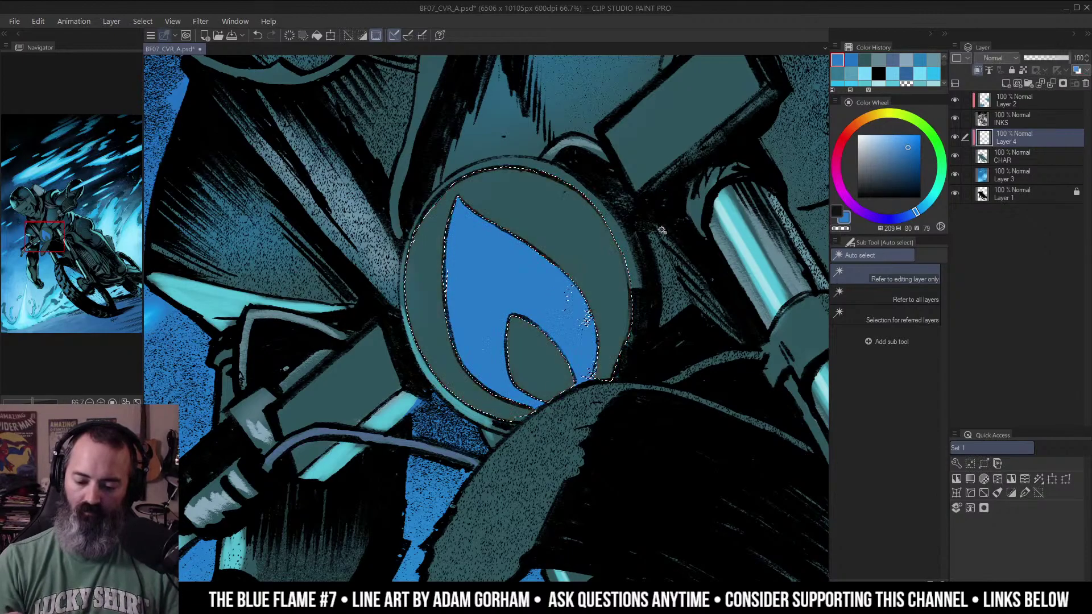
pyautogui.press('m')
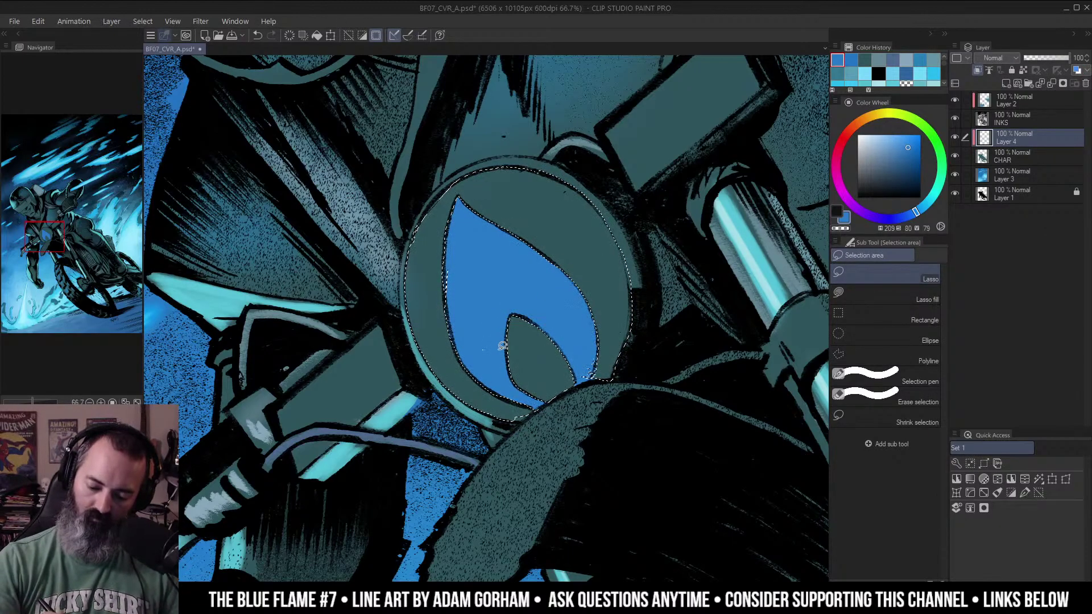
pyautogui.press('/')
# Cover the selected headlight area around the flame with a darker blue using the Soft airbrush.
pyautogui.keyDown('alt'); pyautogui.click(556, 282); pyautogui.keyUp('alt')
pyautogui.press('q')
pyautogui.press('q')
pyautogui.moveTo(767, 251); pyautogui.dragTo(713, 275)
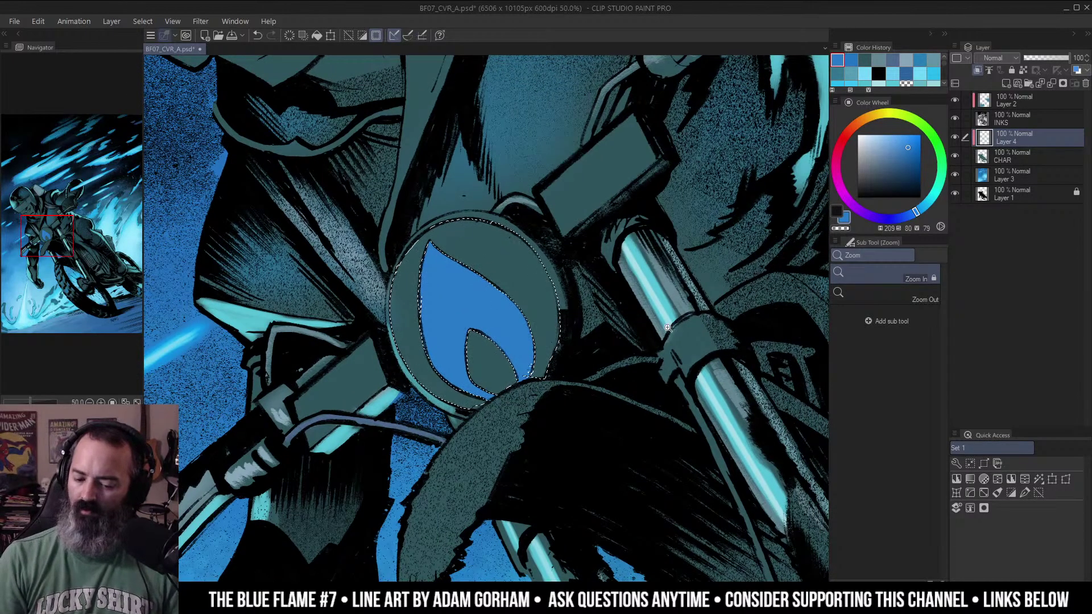
pyautogui.click(911, 157)
pyautogui.click(910, 164)
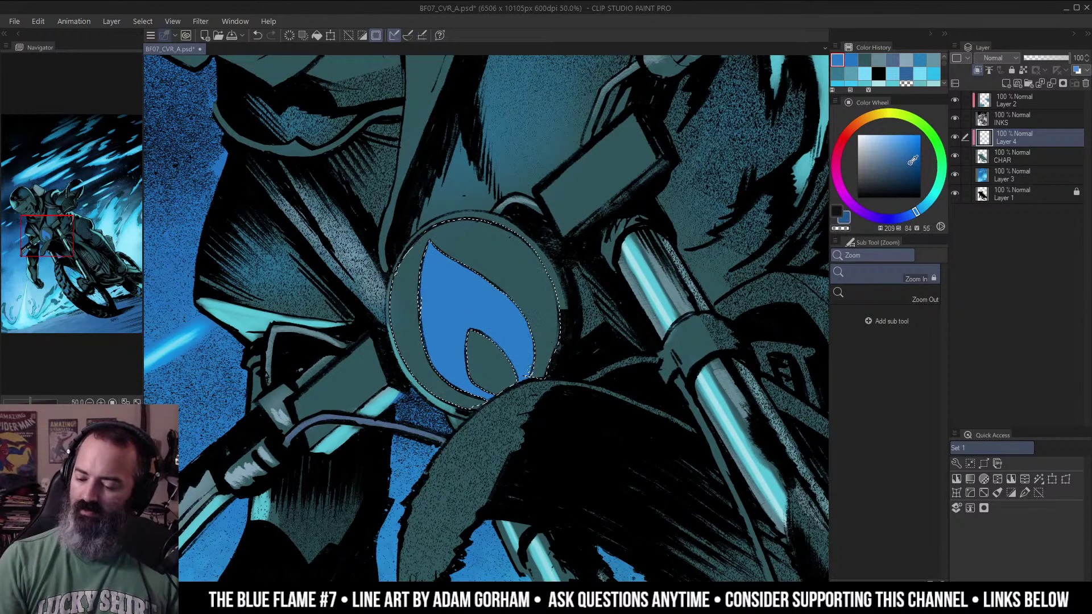
pyautogui.press('b')
pyautogui.click(931, 270)
pyautogui.moveTo(516, 262)
pyautogui.mouseDown()
pyautogui.moveTo(506, 288)
pyautogui.moveTo(518, 301)
pyautogui.moveTo(534, 284)
pyautogui.moveTo(511, 364)
pyautogui.mouseUp()
# Build a glow on the headlight disc with progressively lighter blues, starting from H 209, S 68, V 78.
pyautogui.click(900, 148)
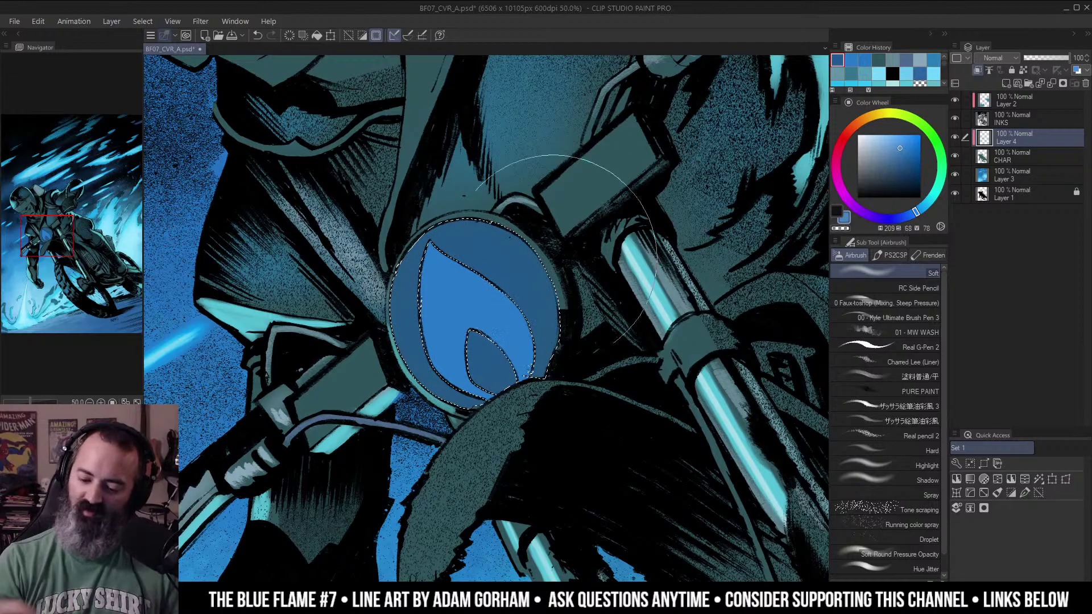
pyautogui.moveTo(469, 307); pyautogui.dragTo(446, 307)
pyautogui.moveTo(499, 292)
pyautogui.mouseDown()
pyautogui.moveTo(482, 320)
pyautogui.moveTo(495, 300)
pyautogui.moveTo(494, 341)
pyautogui.moveTo(521, 283)
pyautogui.moveTo(507, 315)
pyautogui.moveTo(468, 297)
pyautogui.moveTo(475, 327)
pyautogui.moveTo(459, 286)
pyautogui.moveTo(473, 348)
pyautogui.mouseUp()
pyautogui.click(886, 138)
pyautogui.moveTo(496, 299)
pyautogui.mouseDown()
pyautogui.moveTo(491, 326)
pyautogui.moveTo(507, 324)
pyautogui.moveTo(490, 274)
pyautogui.moveTo(491, 330)
pyautogui.moveTo(502, 319)
pyautogui.moveTo(498, 299)
pyautogui.moveTo(519, 281)
pyautogui.moveTo(496, 281)
pyautogui.moveTo(505, 280)
pyautogui.moveTo(496, 308)
pyautogui.moveTo(493, 281)
pyautogui.moveTo(489, 295)
pyautogui.moveTo(501, 288)
pyautogui.moveTo(493, 305)
pyautogui.moveTo(501, 294)
pyautogui.moveTo(481, 287)
pyautogui.moveTo(502, 306)
pyautogui.moveTo(470, 265)
pyautogui.moveTo(487, 314)
pyautogui.moveTo(503, 318)
pyautogui.moveTo(495, 284)
pyautogui.moveTo(488, 301)
pyautogui.moveTo(502, 282)
pyautogui.mouseUp()
pyautogui.hotkey('ctrl', 'space')
pyautogui.click(544, 282)
# Brighten the headlight's centre with a pale blue (H 209, S 24, V 100) and clear the selection.
pyautogui.click(873, 135)
pyautogui.keyDown('ctrl'); pyautogui.keyDown('alt'); pyautogui.click(547, 249); pyautogui.keyUp('alt'); pyautogui.keyUp('ctrl')
pyautogui.keyDown('ctrl'); pyautogui.keyDown('alt'); pyautogui.click(547, 248); pyautogui.keyUp('alt'); pyautogui.keyUp('ctrl')
pyautogui.keyDown('ctrl'); pyautogui.keyDown('alt'); pyautogui.click(547, 248); pyautogui.keyUp('alt'); pyautogui.keyUp('ctrl')
pyautogui.keyDown('ctrl'); pyautogui.click(550, 246); pyautogui.keyUp('ctrl')
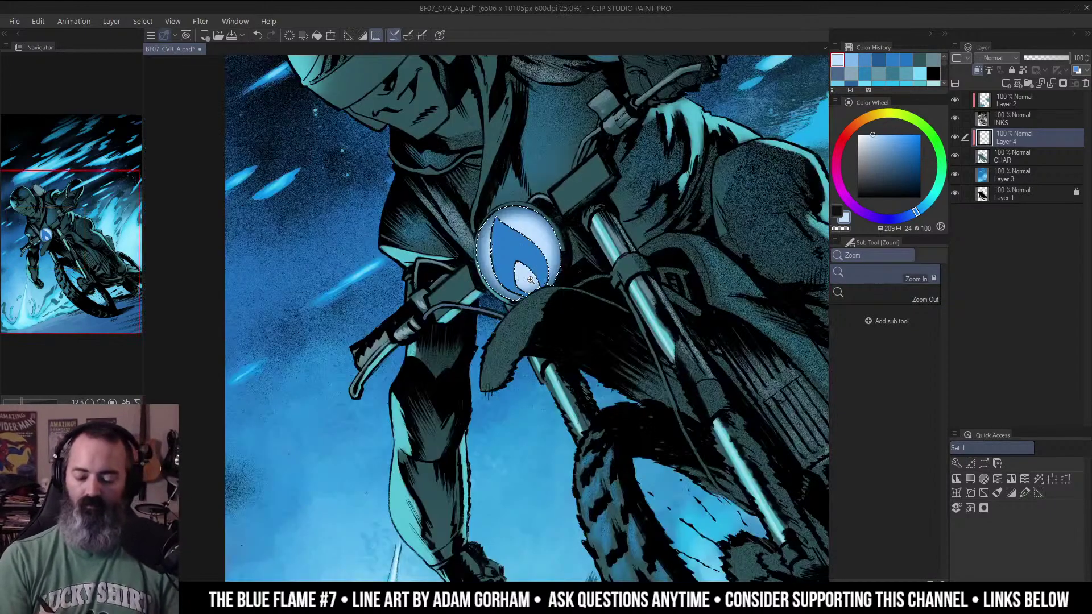
pyautogui.keyDown('ctrl'); pyautogui.click(522, 237); pyautogui.keyUp('ctrl')
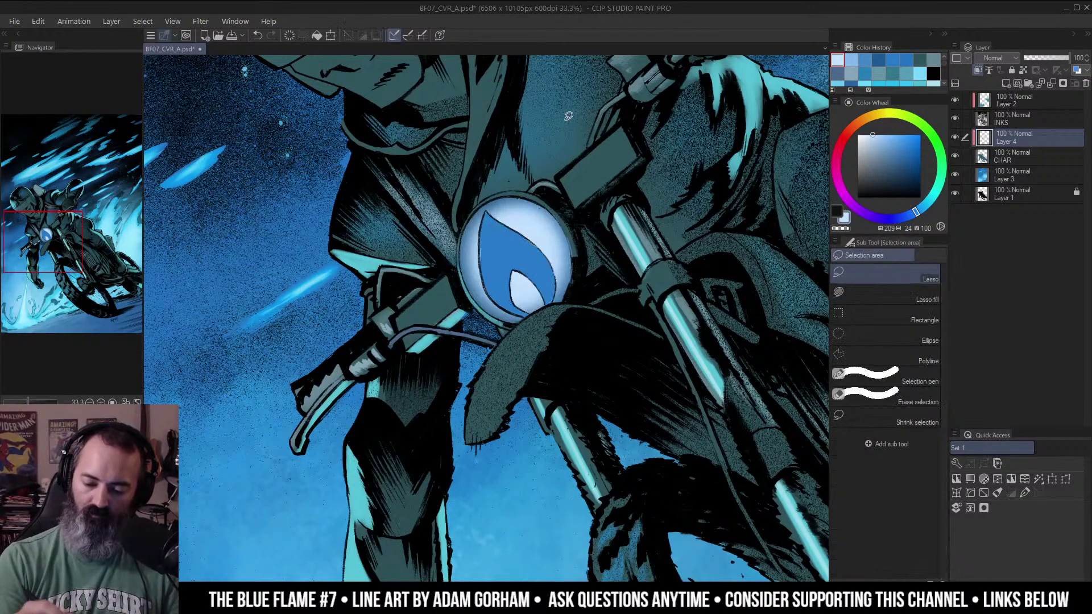
pyautogui.hotkey('ctrl', 'd')
# Airbrush a cyan gradient (H 187, S 64, V 95) into the flame emblem, leaving blue along its edges.
pyautogui.click(901, 136)
pyautogui.click(935, 201)
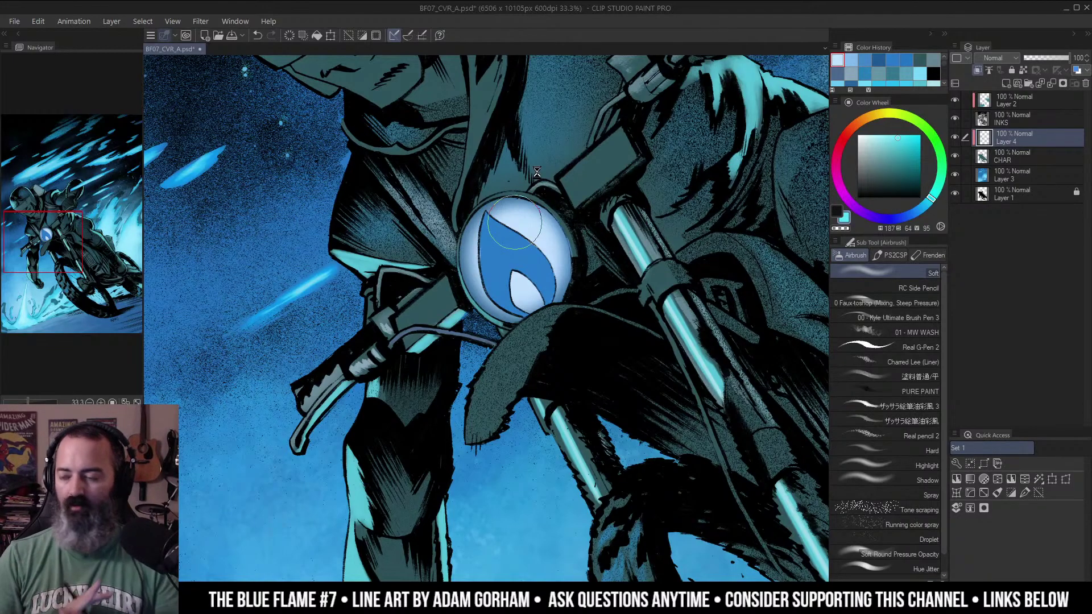
pyautogui.moveTo(520, 228)
pyautogui.mouseDown()
pyautogui.moveTo(529, 262)
pyautogui.moveTo(532, 246)
pyautogui.moveTo(512, 255)
pyautogui.moveTo(519, 268)
pyautogui.moveTo(547, 251)
pyautogui.moveTo(527, 266)
pyautogui.mouseUp()
pyautogui.hotkey('ctrl', 'space')
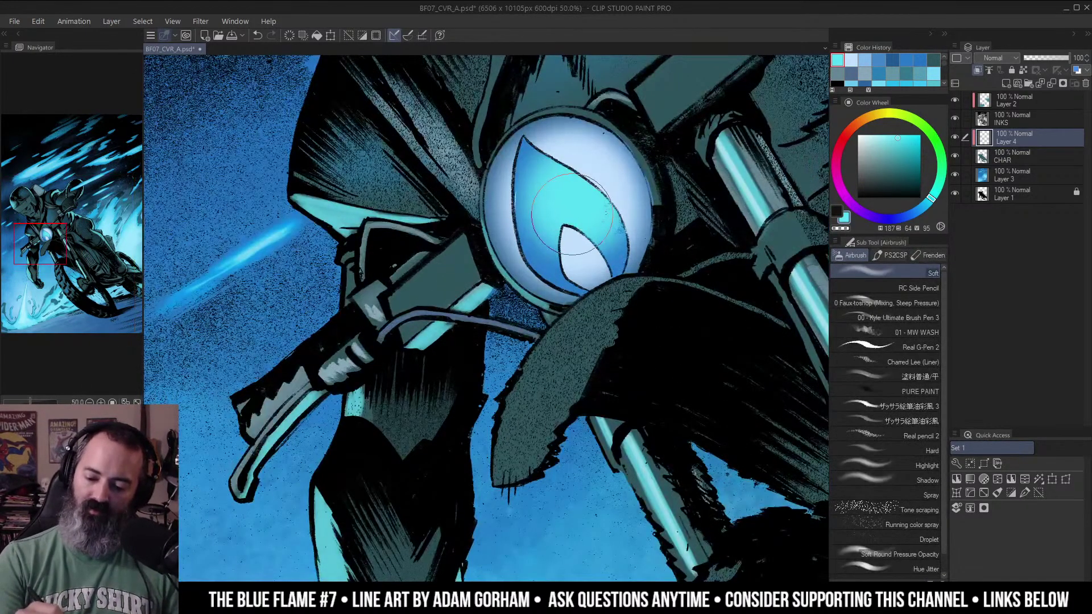
pyautogui.keyDown('ctrl'); pyautogui.click(555, 201); pyautogui.keyUp('ctrl')
pyautogui.moveTo(529, 153)
pyautogui.mouseDown()
pyautogui.moveTo(480, 153)
pyautogui.moveTo(508, 130)
pyautogui.moveTo(510, 255)
pyautogui.moveTo(556, 317)
pyautogui.moveTo(606, 339)
pyautogui.mouseUp()
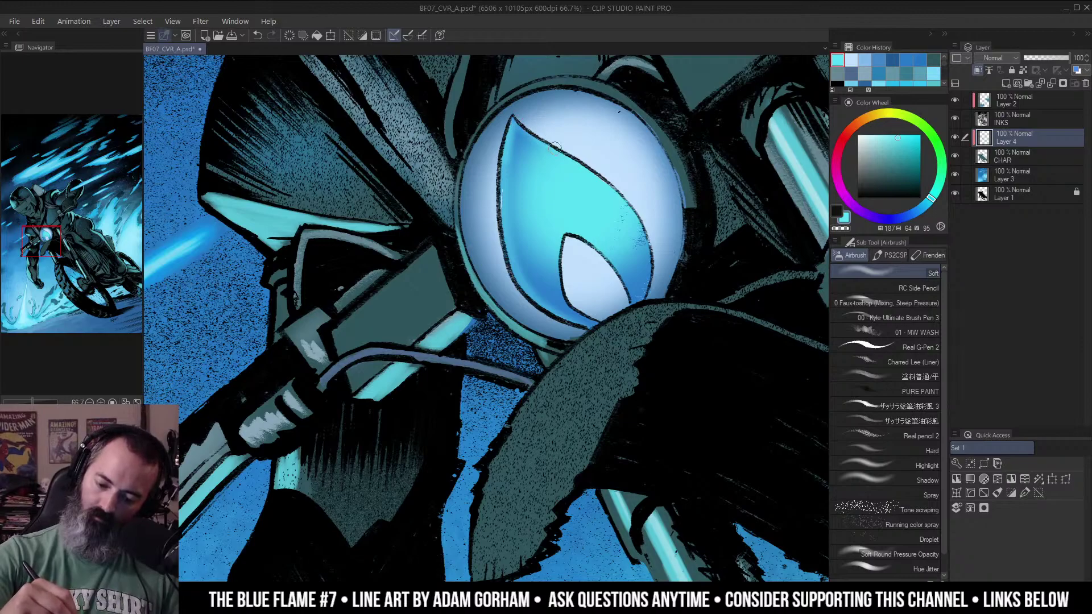
pyautogui.moveTo(637, 232)
pyautogui.mouseDown()
pyautogui.moveTo(653, 265)
pyautogui.moveTo(642, 296)
pyautogui.mouseUp()
pyautogui.keyDown('ctrl'); pyautogui.keyDown('alt'); pyautogui.click(675, 196); pyautogui.keyUp('alt'); pyautogui.keyUp('ctrl')
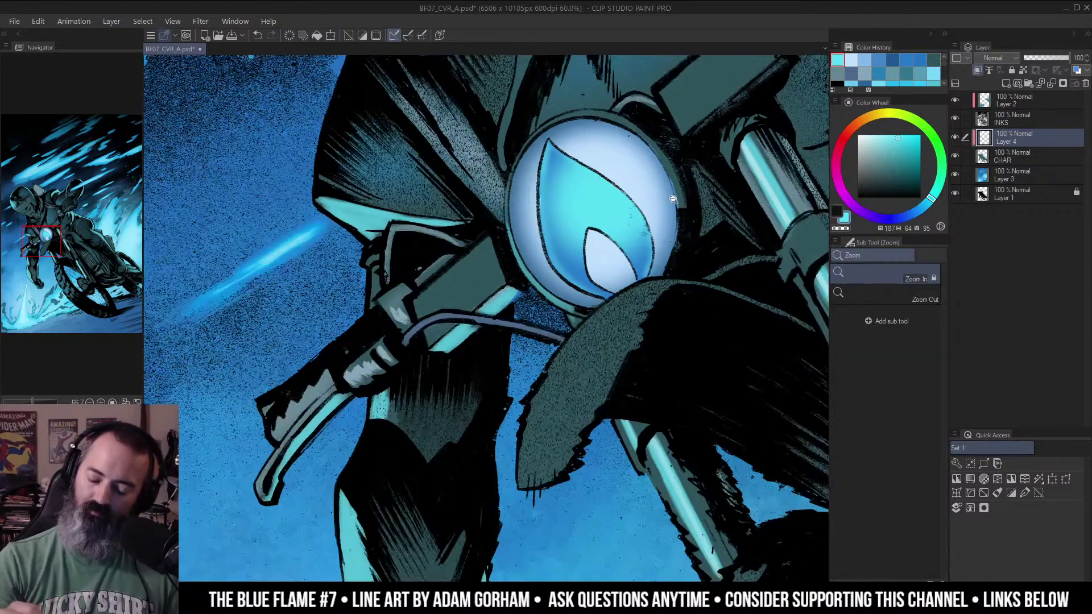
pyautogui.keyDown('ctrl'); pyautogui.keyDown('alt'); pyautogui.click(676, 197); pyautogui.keyUp('alt'); pyautogui.keyUp('ctrl')
pyautogui.keyDown('ctrl'); pyautogui.keyDown('alt'); pyautogui.click(675, 198); pyautogui.keyUp('alt'); pyautogui.keyUp('ctrl')
pyautogui.keyDown('ctrl'); pyautogui.click(682, 220); pyautogui.keyUp('ctrl')
pyautogui.moveTo(593, 156); pyautogui.dragTo(589, 185)
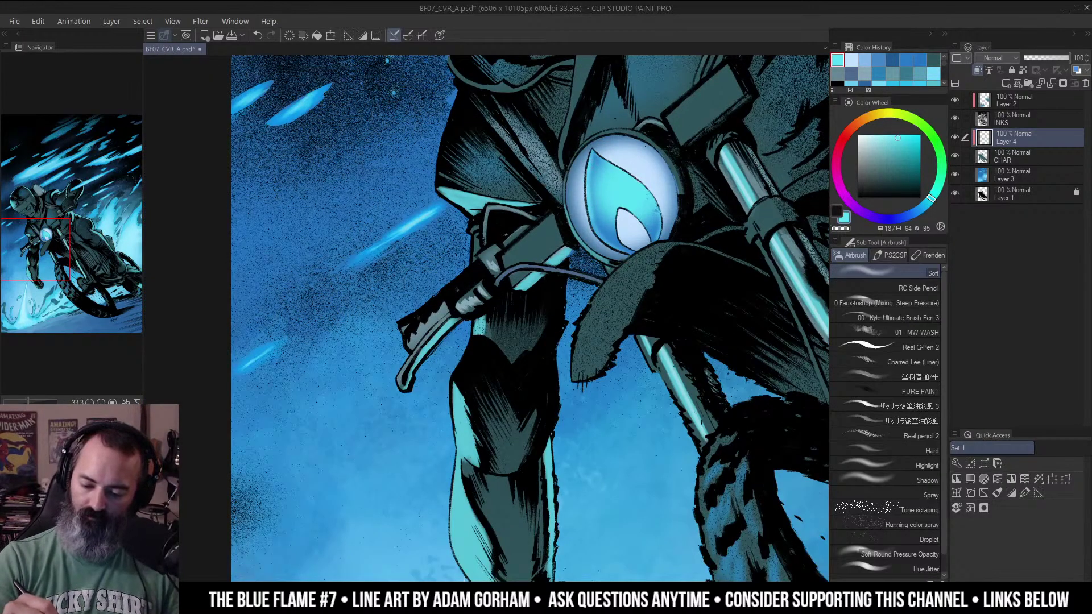
# Highlight the middle of the flame emblem with a soft pale cyan (H 187, S 27, V 100).
pyautogui.keyDown('ctrl'); pyautogui.keyDown('alt'); pyautogui.click(638, 217); pyautogui.keyUp('alt'); pyautogui.keyUp('ctrl')
pyautogui.moveTo(639, 217); pyautogui.dragTo(567, 236)
pyautogui.keyDown('ctrl'); pyautogui.click(570, 256); pyautogui.keyUp('ctrl')
pyautogui.click(874, 135)
pyautogui.keyDown('ctrl'); pyautogui.click(572, 214); pyautogui.keyUp('ctrl')
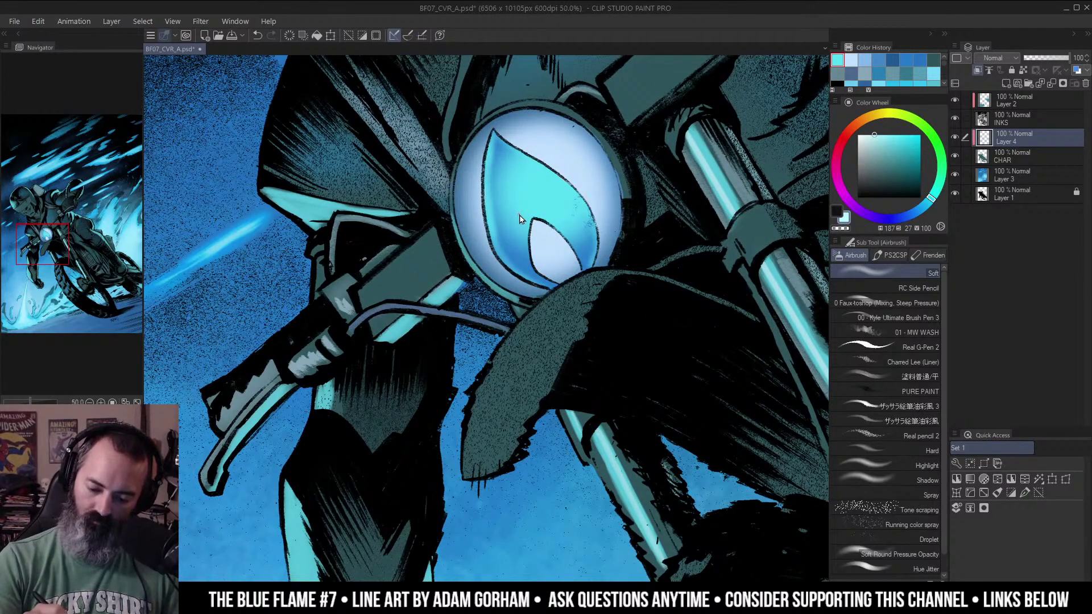
pyautogui.moveTo(519, 219); pyautogui.dragTo(532, 222)
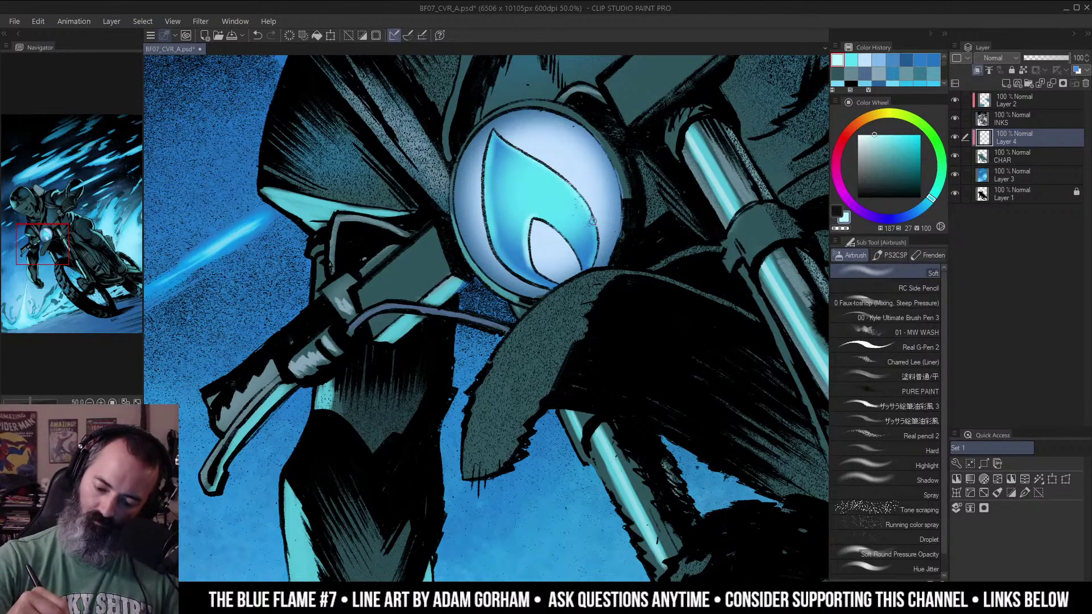
pyautogui.keyDown('alt'); pyautogui.click(597, 197); pyautogui.keyUp('alt')
pyautogui.keyDown('alt'); pyautogui.click(671, 158); pyautogui.keyUp('alt')
pyautogui.moveTo(695, 183); pyautogui.dragTo(576, 270)
pyautogui.keyDown('alt'); pyautogui.click(577, 270); pyautogui.keyUp('alt')
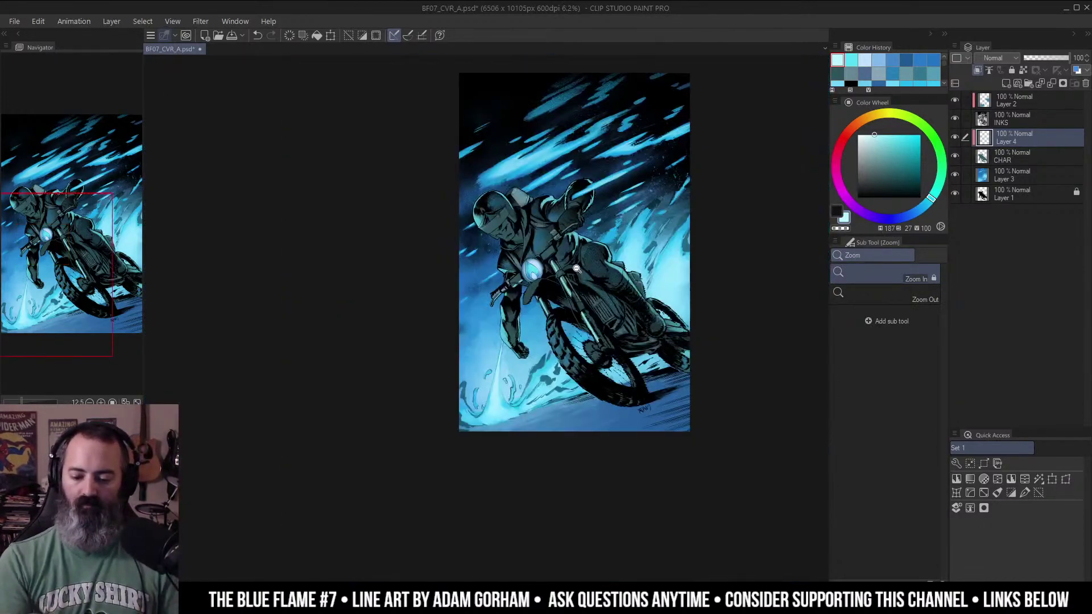
# Lasso around the flame emblem and fill its ink outline on Layer 2 with dark blue (H 209, S 78, V 58).
pyautogui.scroll(7, 517, 276)
pyautogui.press('m')
pyautogui.moveTo(517, 193)
pyautogui.mouseDown()
pyautogui.moveTo(623, 235)
pyautogui.moveTo(643, 305)
pyautogui.mouseUp()
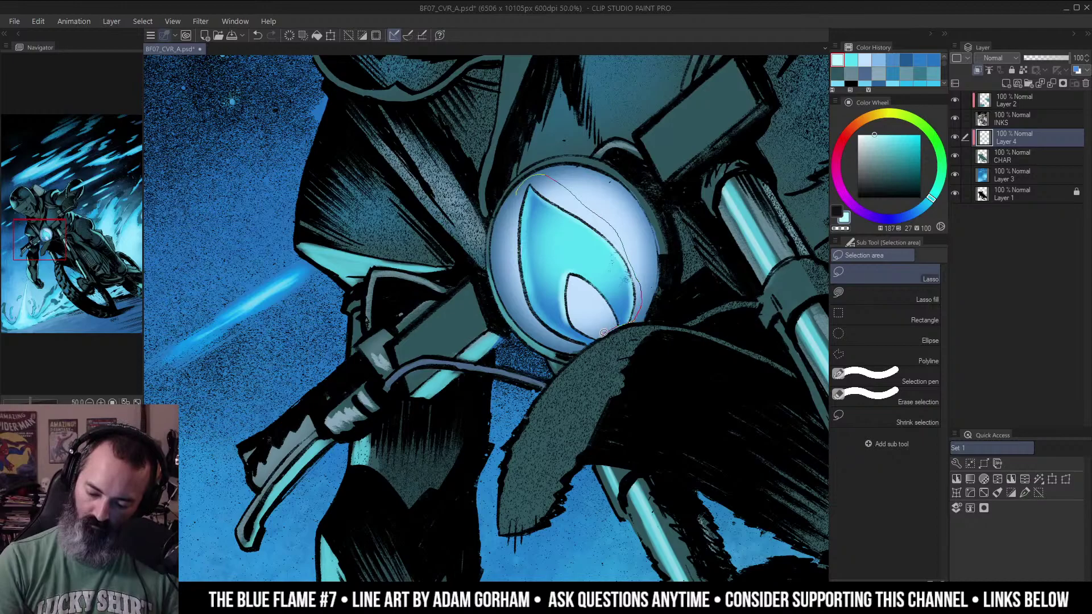
pyautogui.moveTo(542, 331); pyautogui.dragTo(519, 234)
pyautogui.click(1015, 100)
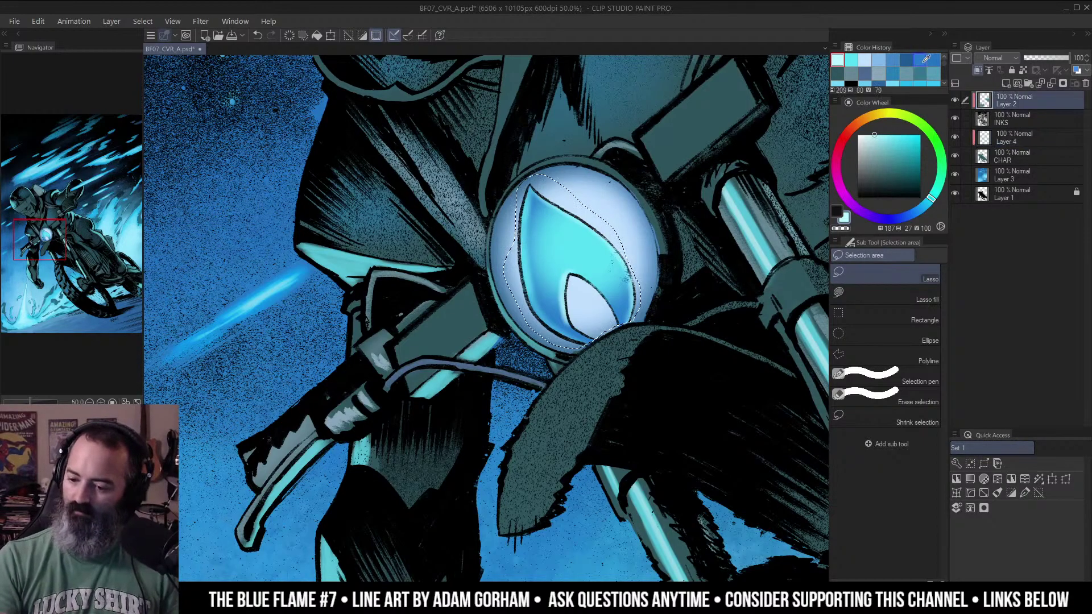
pyautogui.click(907, 60)
pyautogui.press('g')
pyautogui.click(573, 251)
pyautogui.hotkey('ctrl', 'd')
pyautogui.press('m')
pyautogui.scroll(-4, 617, 276)
pyautogui.scroll(-2, 637, 263)
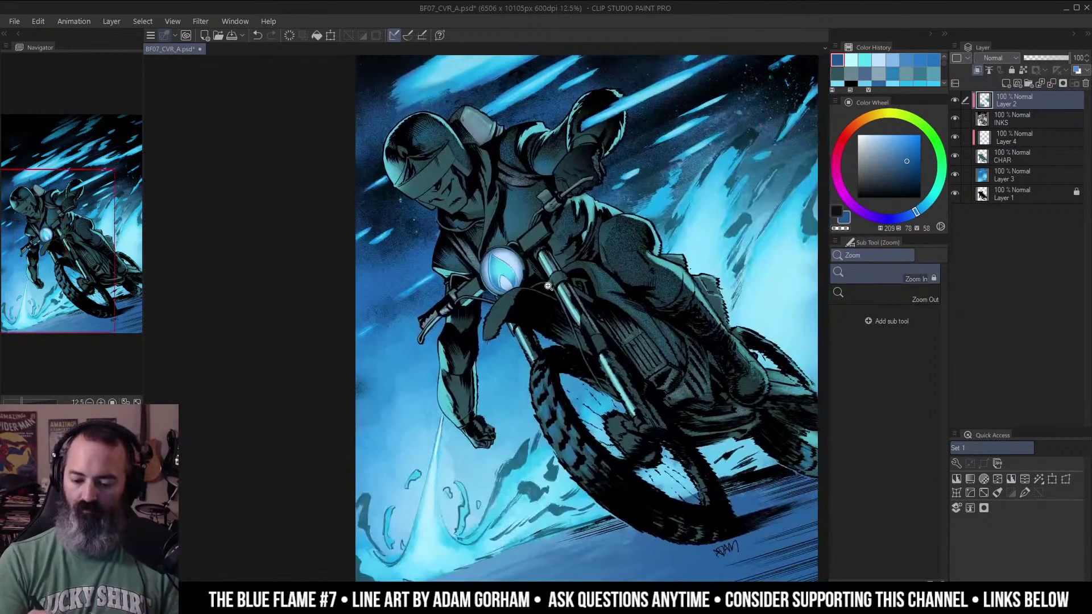
# Add a Hard light layer named HL above Layer 2.
pyautogui.scroll(2, 631, 302)
pyautogui.scroll(-2, 626, 347)
pyautogui.scroll(1, 626, 347)
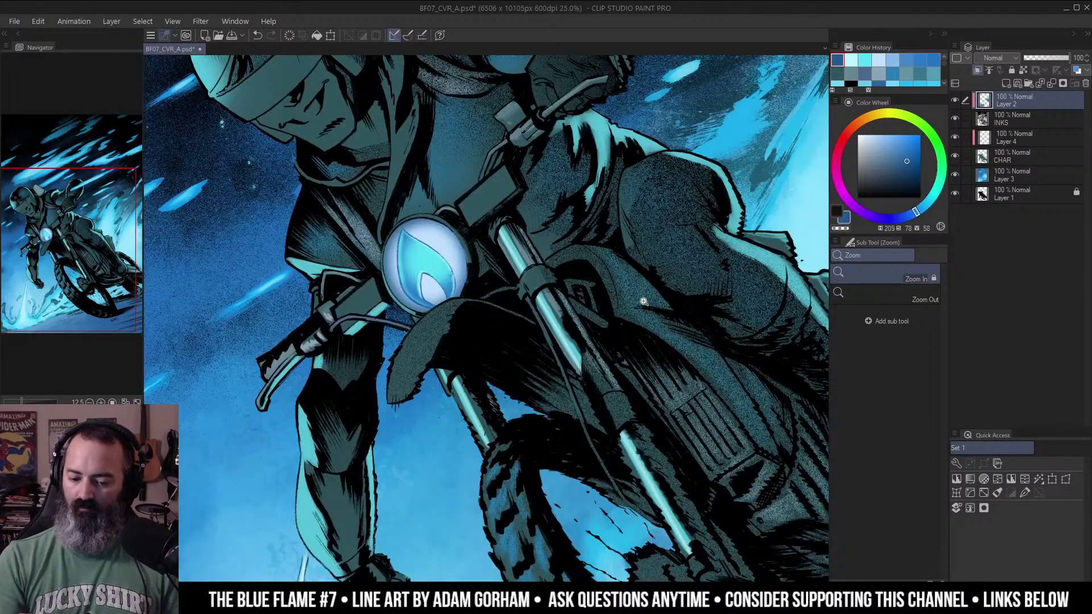
pyautogui.press('b')
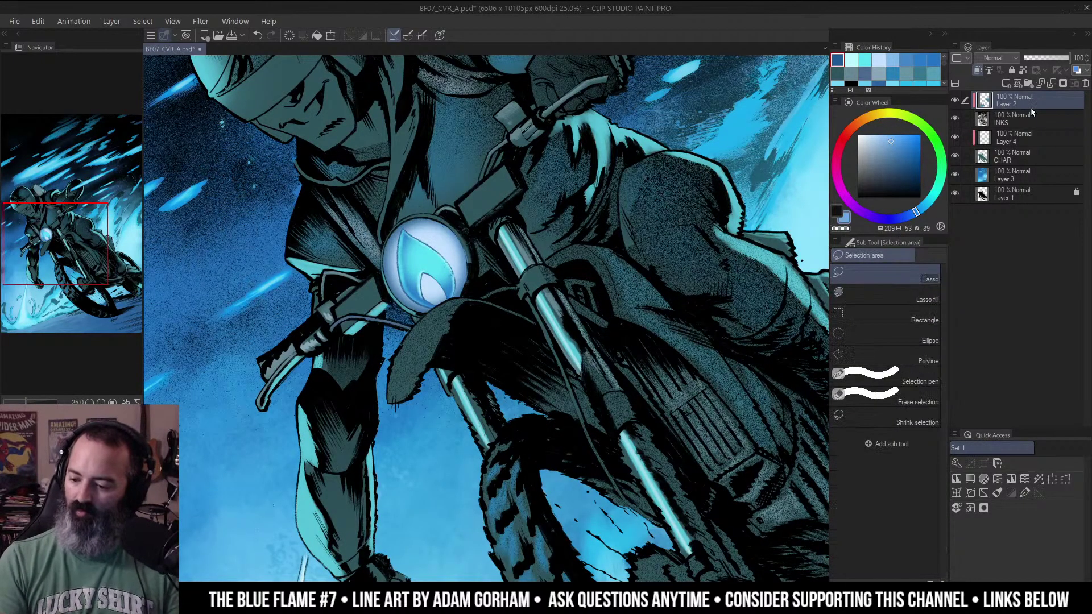
pyautogui.hotkey('ctrl', 'shift', 'n')
# Airbrush a soft teal glow (H 177, S 37, V 87) over and around the headlight on the HL layer.
pyautogui.click(876, 116)
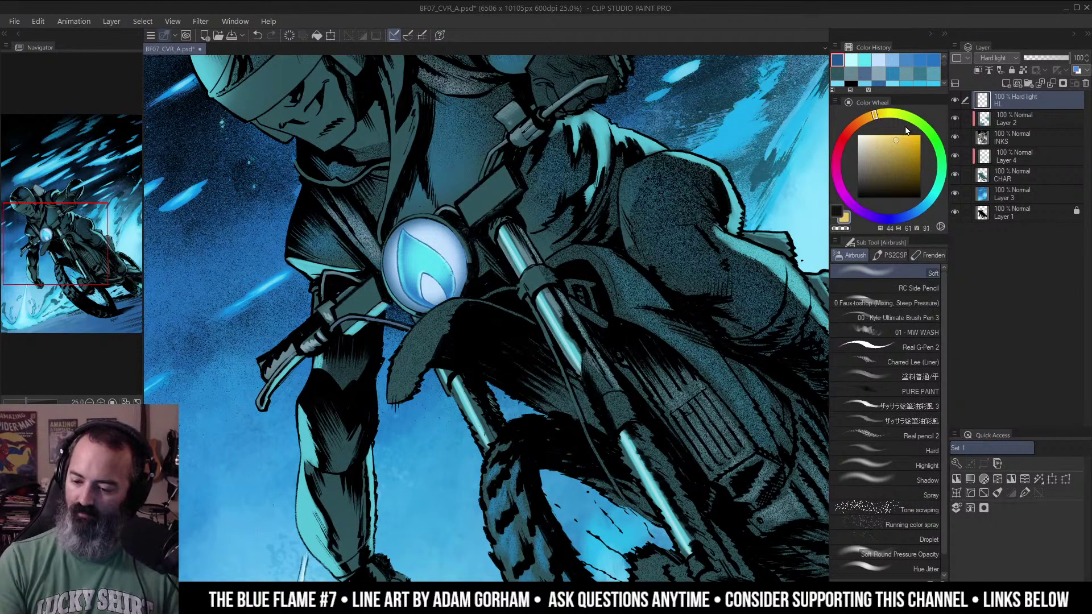
pyautogui.click(881, 116)
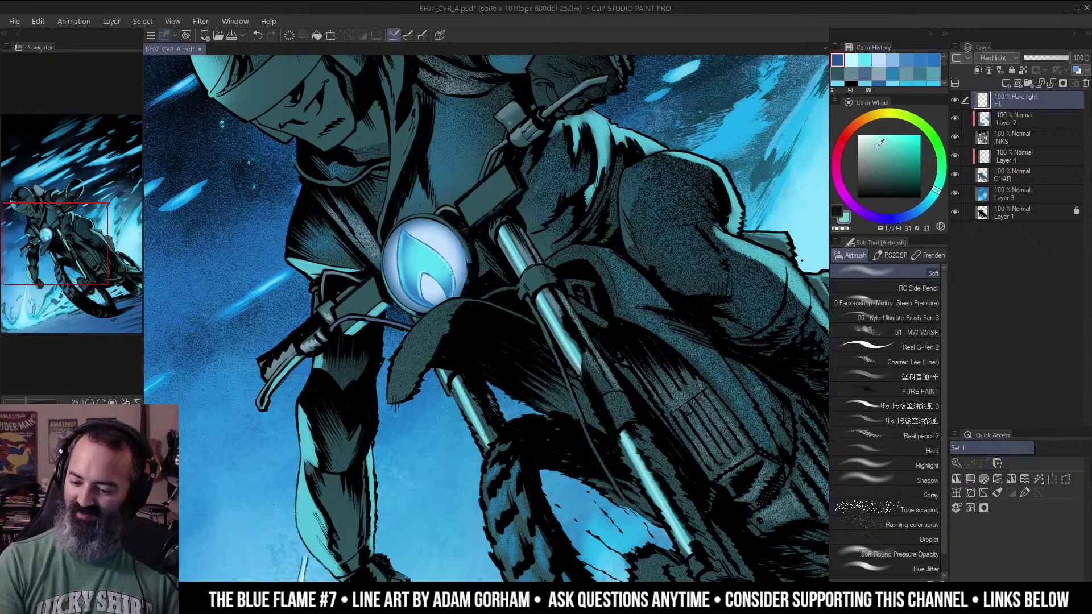
pyautogui.moveTo(439, 254)
pyautogui.mouseDown()
pyautogui.moveTo(423, 269)
pyautogui.moveTo(429, 257)
pyautogui.mouseUp()
pyautogui.keyDown('ctrl'); pyautogui.keyDown('alt'); pyautogui.click(504, 256); pyautogui.keyUp('alt'); pyautogui.keyUp('ctrl')
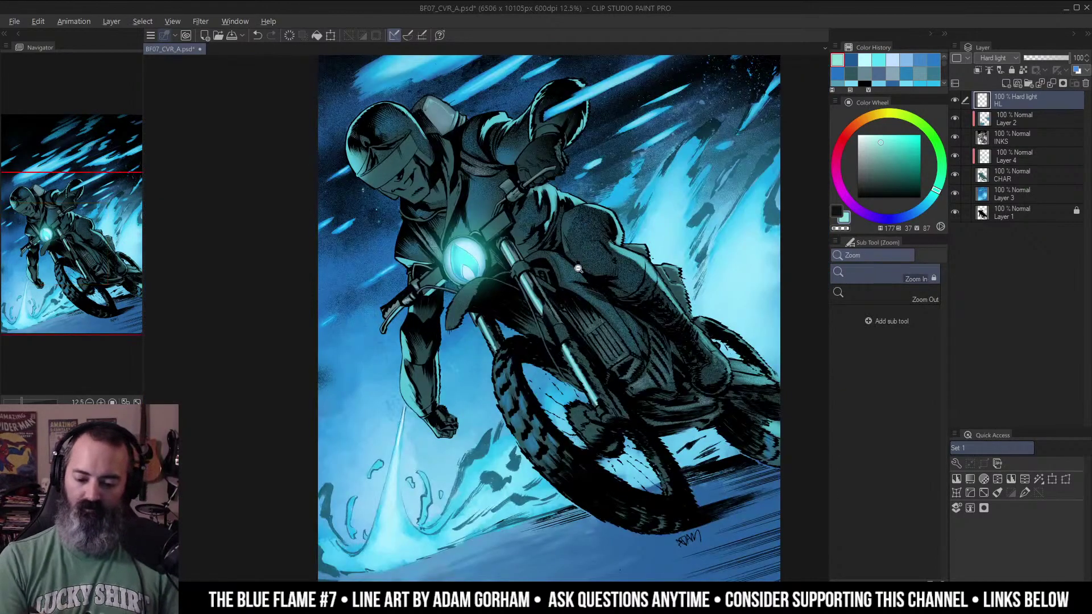
pyautogui.keyDown('alt'); pyautogui.click(578, 268); pyautogui.keyUp('alt')
pyautogui.moveTo(528, 268); pyautogui.dragTo(625, 252)
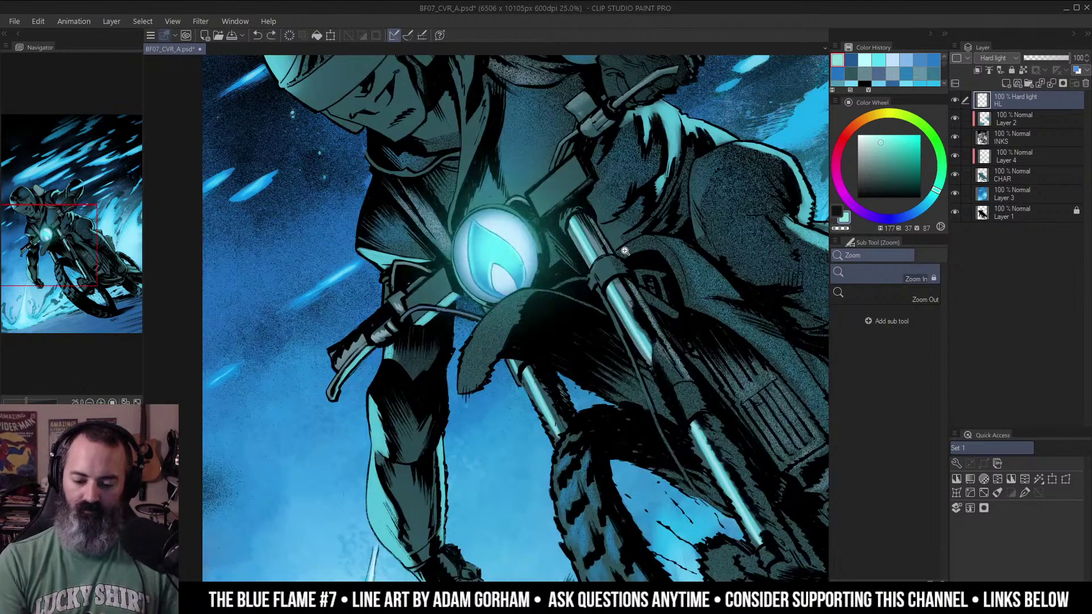
pyautogui.moveTo(497, 256); pyautogui.dragTo(512, 252)
pyautogui.keyDown('alt'); pyautogui.click(577, 243); pyautogui.keyUp('alt')
pyautogui.keyDown('alt'); pyautogui.click(698, 249); pyautogui.keyUp('alt')
pyautogui.moveTo(731, 253); pyautogui.dragTo(660, 256)
pyautogui.moveTo(582, 247); pyautogui.dragTo(695, 323)
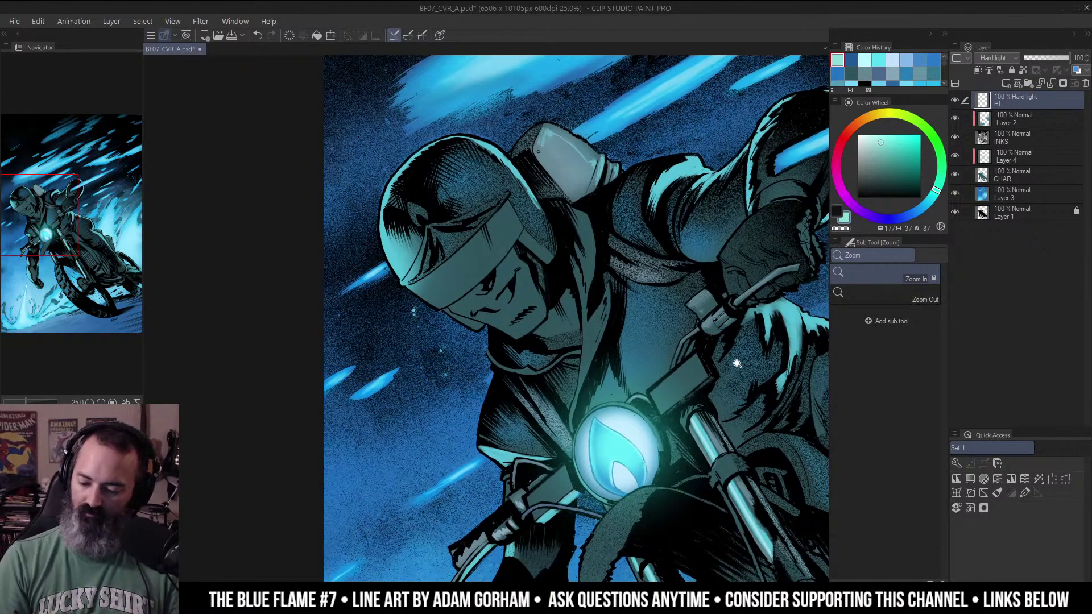
pyautogui.moveTo(736, 363); pyautogui.dragTo(602, 316)
pyautogui.moveTo(647, 233); pyautogui.dragTo(599, 347)
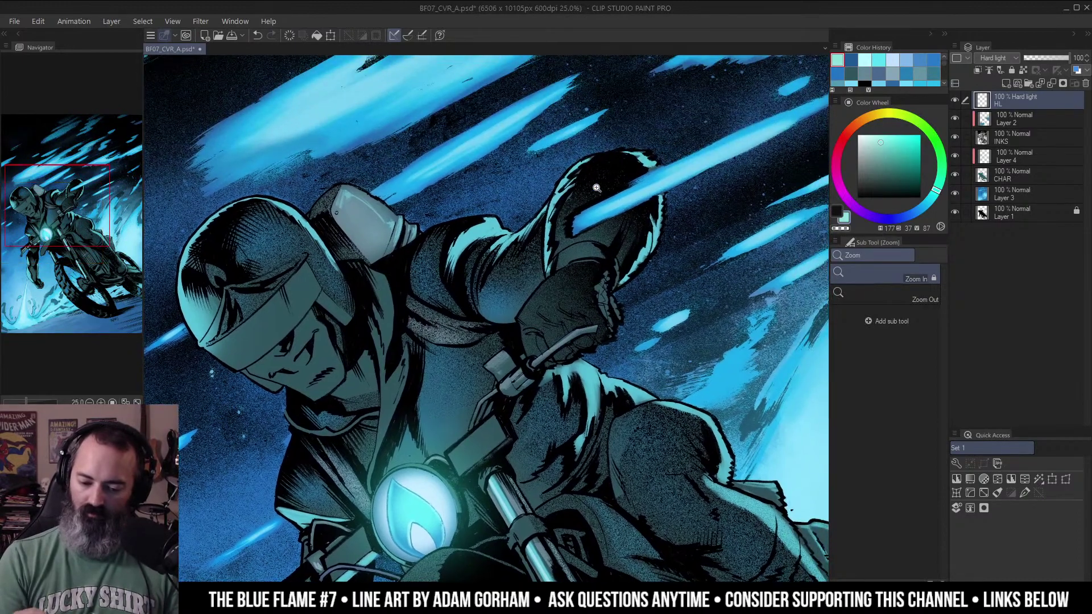
pyautogui.press('b')
pyautogui.keyDown('alt'); pyautogui.click(381, 233); pyautogui.keyUp('alt')
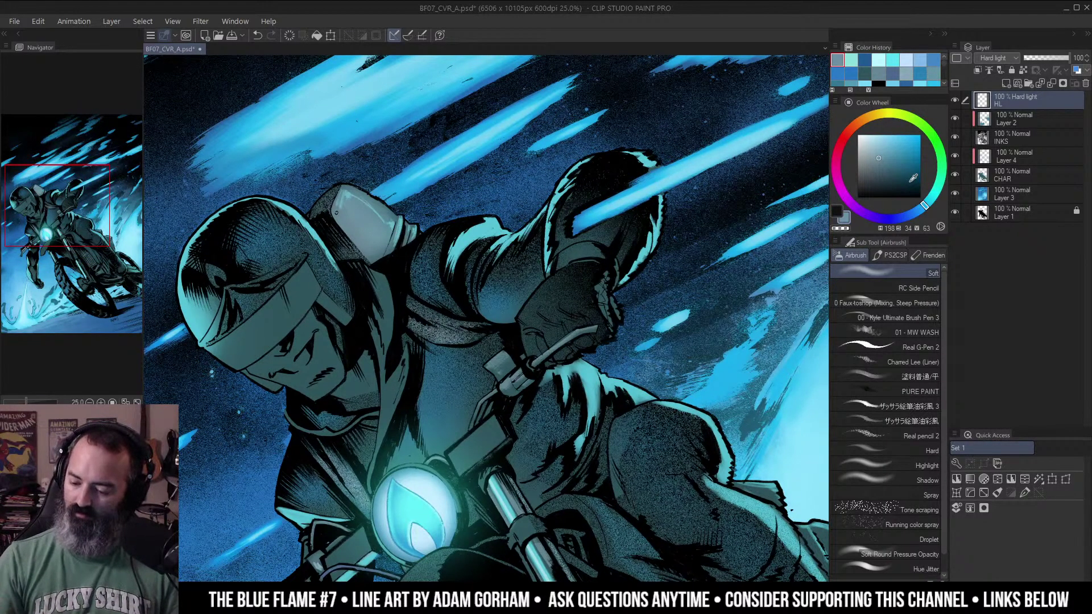
pyautogui.click(922, 304)
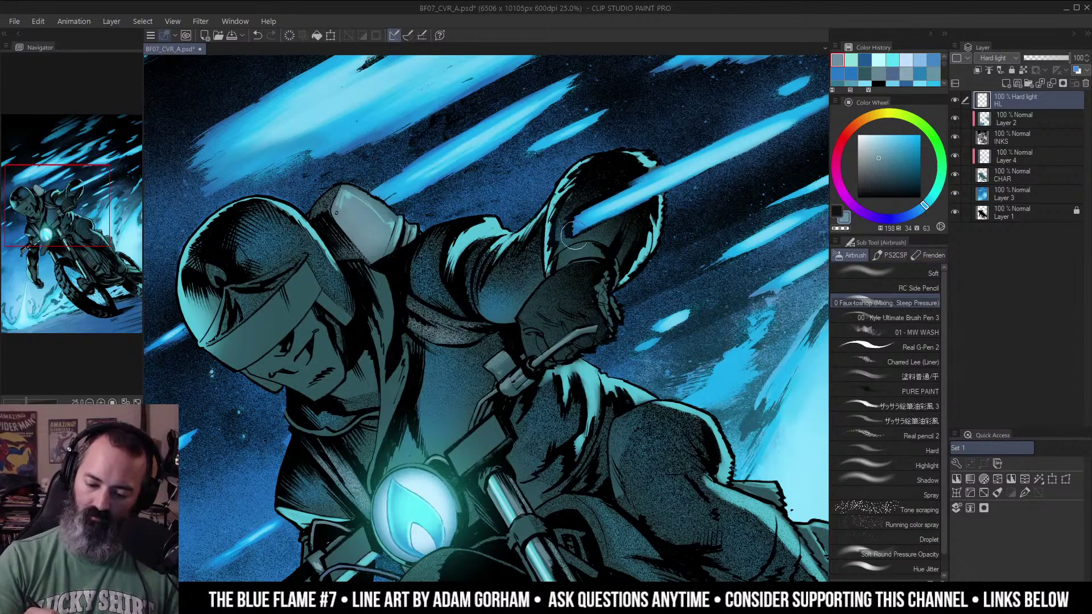
pyautogui.hotkey('ctrl', 'z')
pyautogui.keyDown('alt'); pyautogui.click(371, 223); pyautogui.keyUp('alt')
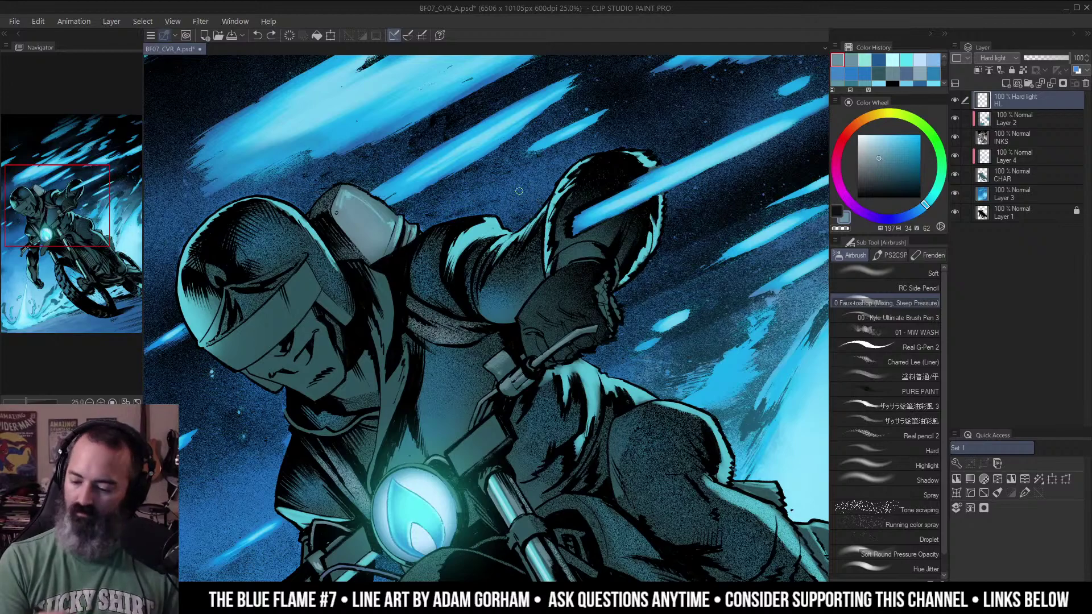
pyautogui.click(927, 289)
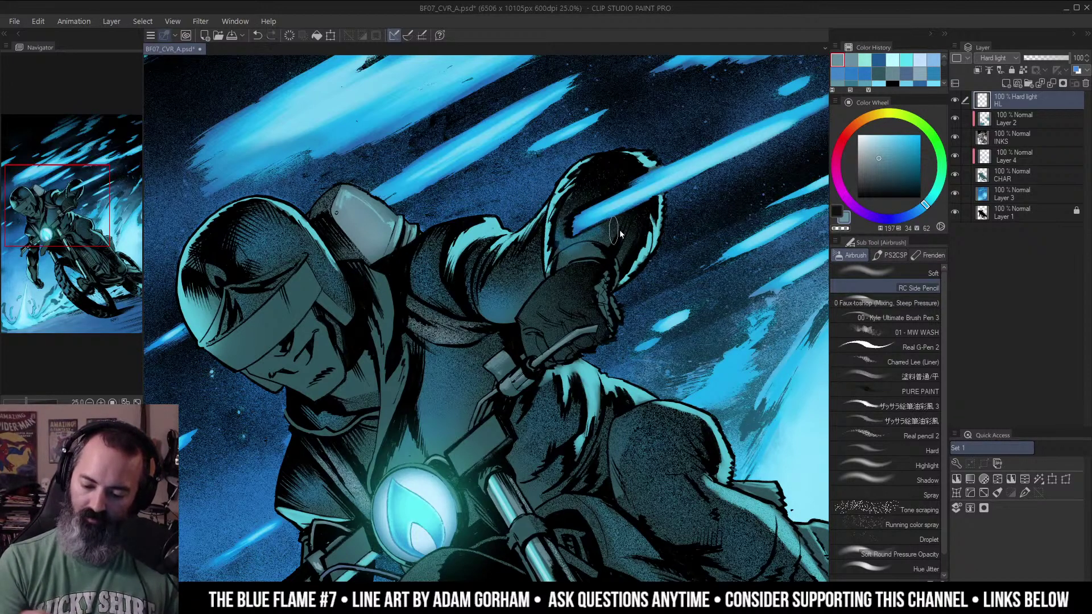
pyautogui.click(885, 160)
pyautogui.moveTo(567, 233)
pyautogui.mouseDown()
pyautogui.moveTo(564, 256)
pyautogui.moveTo(597, 245)
pyautogui.moveTo(586, 262)
pyautogui.moveTo(594, 250)
pyautogui.mouseUp()
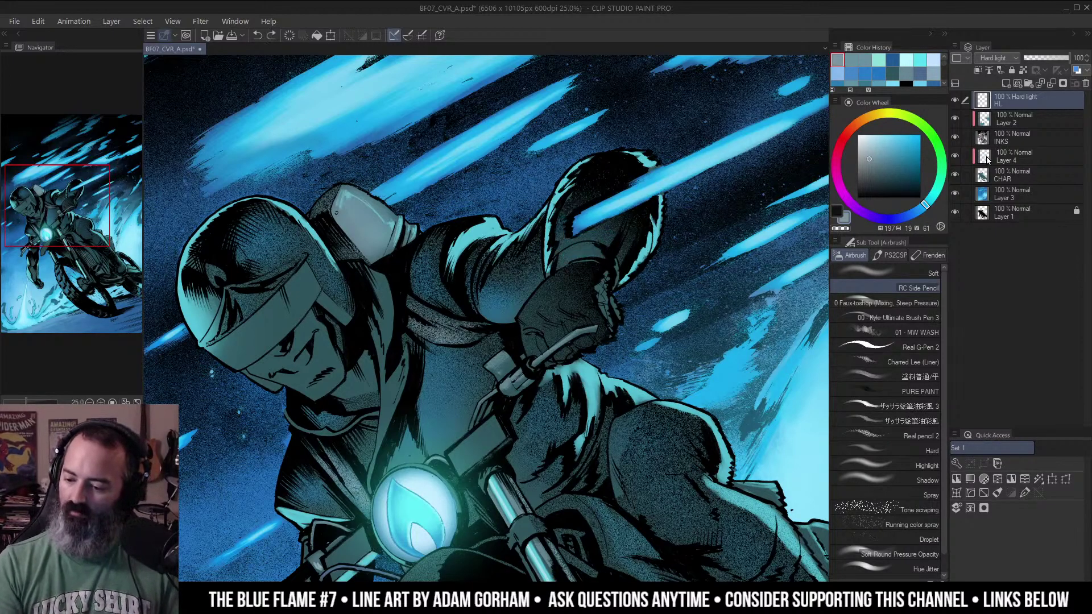
# Paint the raised arm's wrist cuff on Layer 4 with the grey-blue of the shoulder canister (H 198, S 35, V 63), using RC Side Pencil.
pyautogui.click(1012, 156)
pyautogui.hotkey('ctrl', 'z')
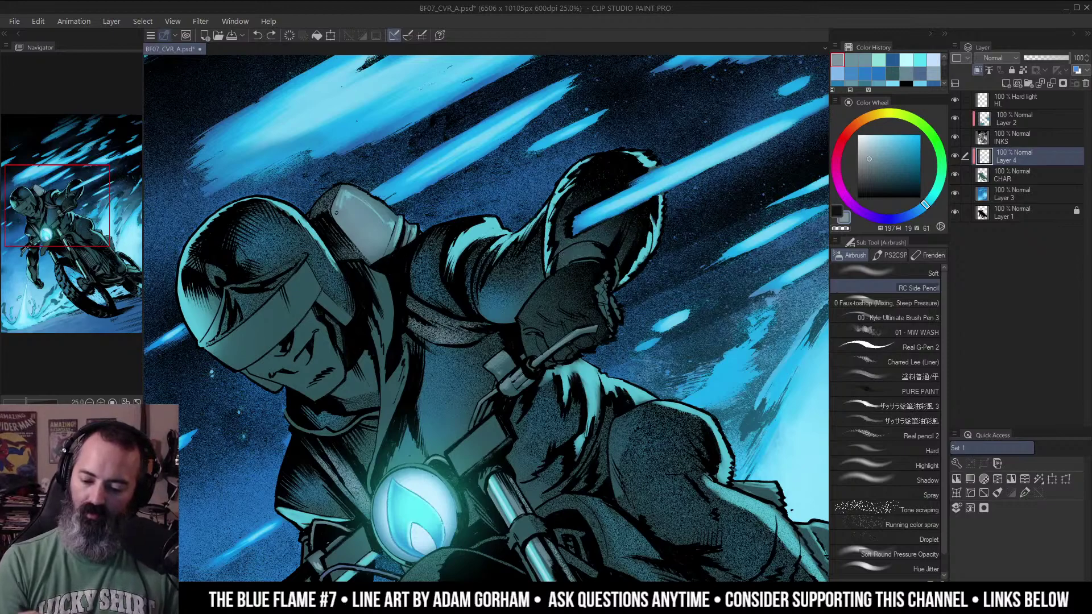
pyautogui.keyDown('alt'); pyautogui.click(372, 222); pyautogui.keyUp('alt')
pyautogui.moveTo(561, 254)
pyautogui.mouseDown()
pyautogui.moveTo(595, 252)
pyautogui.moveTo(568, 246)
pyautogui.moveTo(624, 223)
pyautogui.moveTo(622, 254)
pyautogui.moveTo(623, 235)
pyautogui.mouseUp()
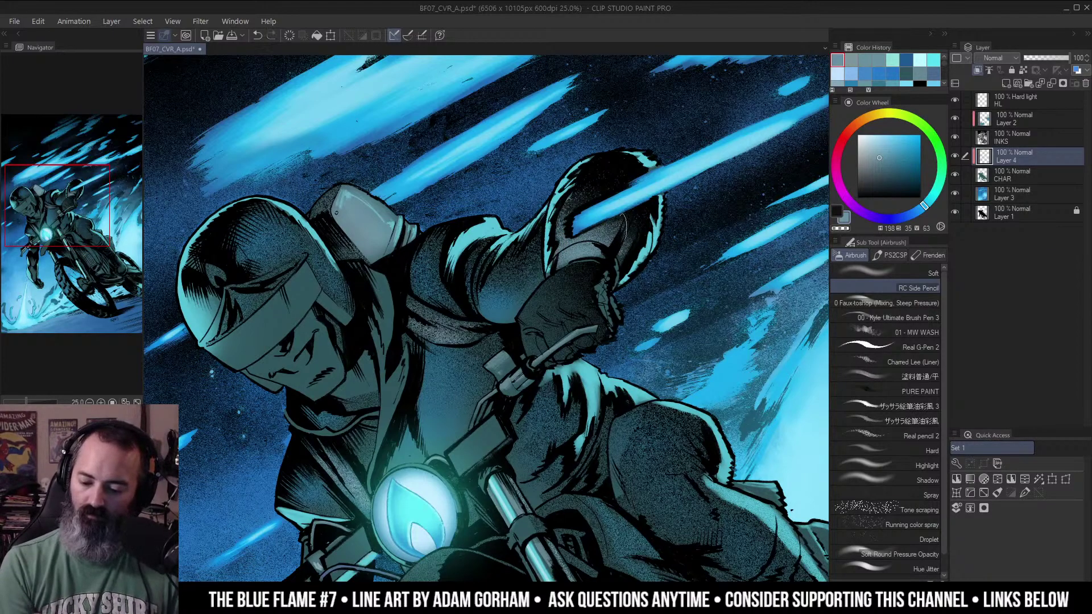
pyautogui.moveTo(582, 247)
pyautogui.mouseDown()
pyautogui.moveTo(571, 256)
pyautogui.moveTo(586, 257)
pyautogui.mouseUp()
# Paint the lowered arm's forearm guard on Layer 4 as a metallic surface, using grey-blue and pale blue (H 198, S 24, V 87).
pyautogui.keyDown('ctrl'); pyautogui.keyDown('alt'); pyautogui.click(623, 236); pyautogui.keyUp('alt'); pyautogui.keyUp('ctrl')
pyautogui.keyDown('ctrl'); pyautogui.keyDown('alt'); pyautogui.click(624, 237); pyautogui.keyUp('alt'); pyautogui.keyUp('ctrl')
pyautogui.keyDown('ctrl'); pyautogui.click(617, 308); pyautogui.keyUp('ctrl')
pyautogui.moveTo(512, 381)
pyautogui.mouseDown()
pyautogui.moveTo(603, 307)
pyautogui.moveTo(568, 203)
pyautogui.mouseUp()
pyautogui.keyDown('ctrl'); pyautogui.click(602, 308); pyautogui.keyUp('ctrl')
pyautogui.moveTo(662, 176); pyautogui.dragTo(591, 204)
pyautogui.click(851, 60)
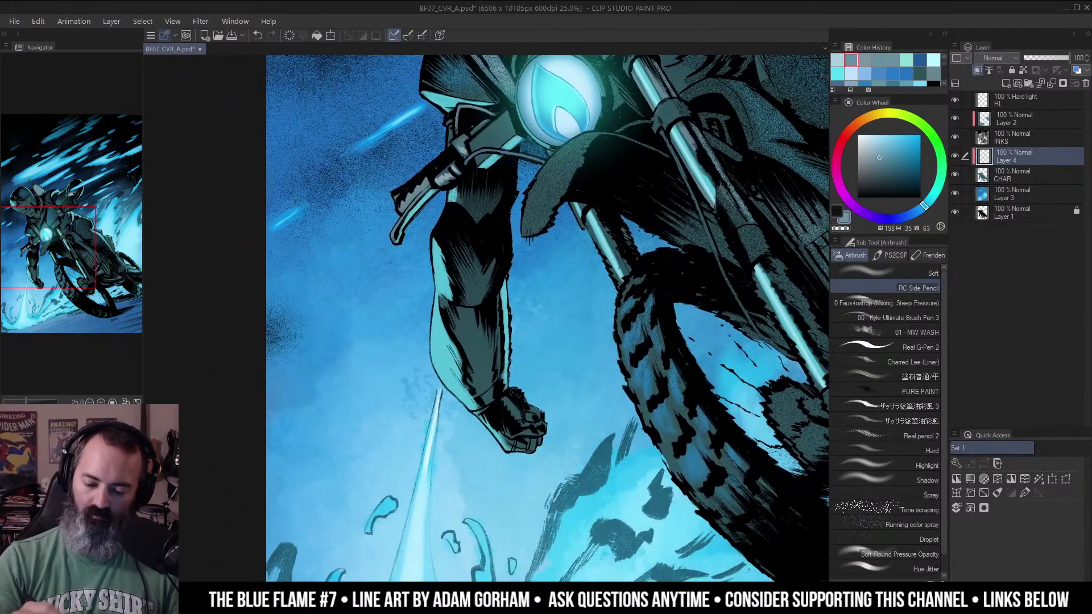
pyautogui.moveTo(461, 262)
pyautogui.mouseDown()
pyautogui.moveTo(476, 296)
pyautogui.moveTo(455, 310)
pyautogui.moveTo(477, 311)
pyautogui.moveTo(469, 327)
pyautogui.moveTo(462, 314)
pyautogui.moveTo(485, 359)
pyautogui.moveTo(484, 350)
pyautogui.moveTo(490, 394)
pyautogui.moveTo(451, 311)
pyautogui.moveTo(481, 388)
pyautogui.moveTo(482, 329)
pyautogui.moveTo(468, 316)
pyautogui.moveTo(488, 392)
pyautogui.mouseUp()
pyautogui.hotkey('ctrl', 'z')
pyautogui.click(851, 59)
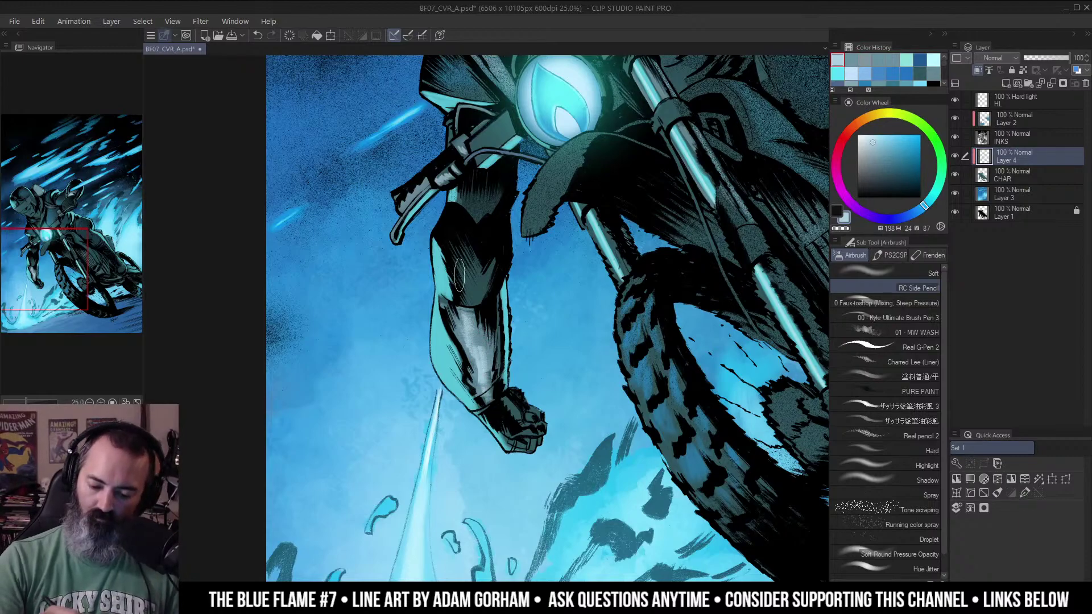
# Blend the light area of the lowered forearm guard with the Faux-toshop (Mixing, Steep Pressure) brush.
pyautogui.hotkey('ctrl', 'space')
pyautogui.keyDown('alt'); pyautogui.click(538, 265); pyautogui.keyUp('alt')
pyautogui.keyDown('alt'); pyautogui.click(545, 265); pyautogui.keyUp('alt')
pyautogui.click(545, 266)
pyautogui.click(545, 265)
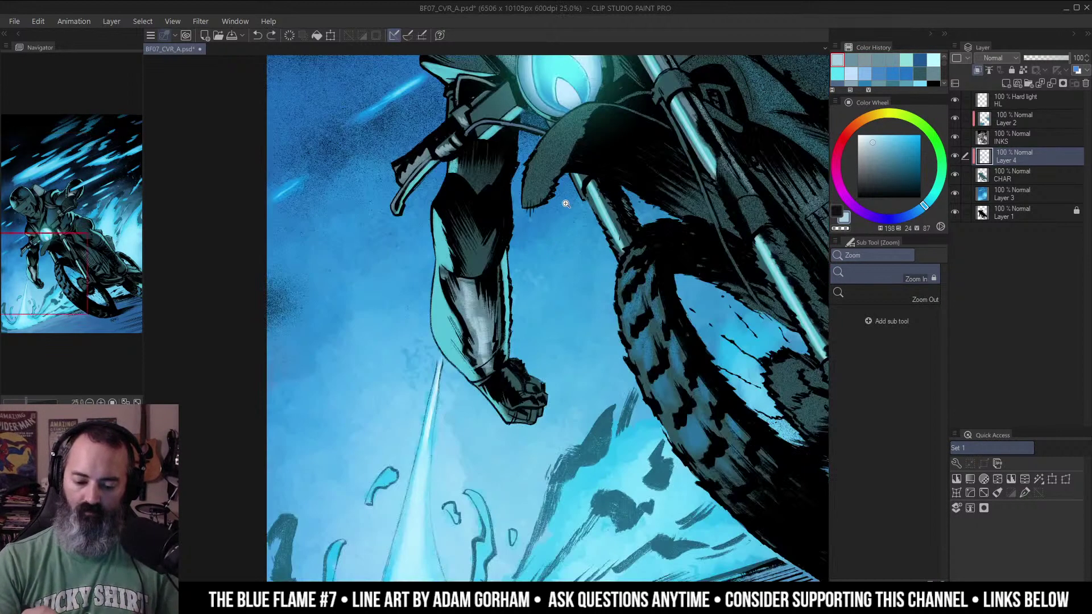
pyautogui.press('b')
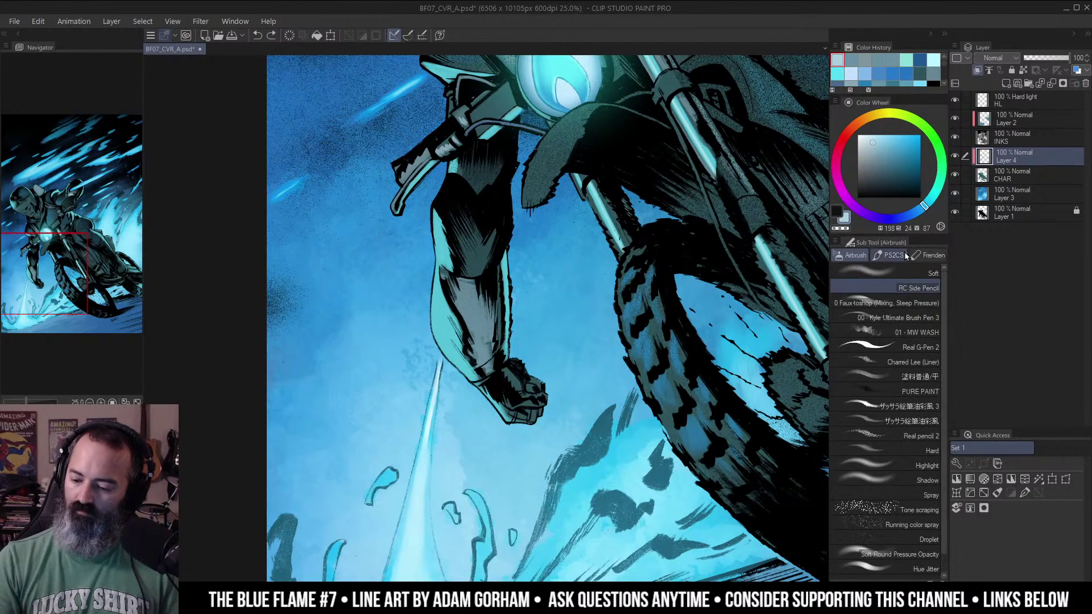
pyautogui.click(913, 303)
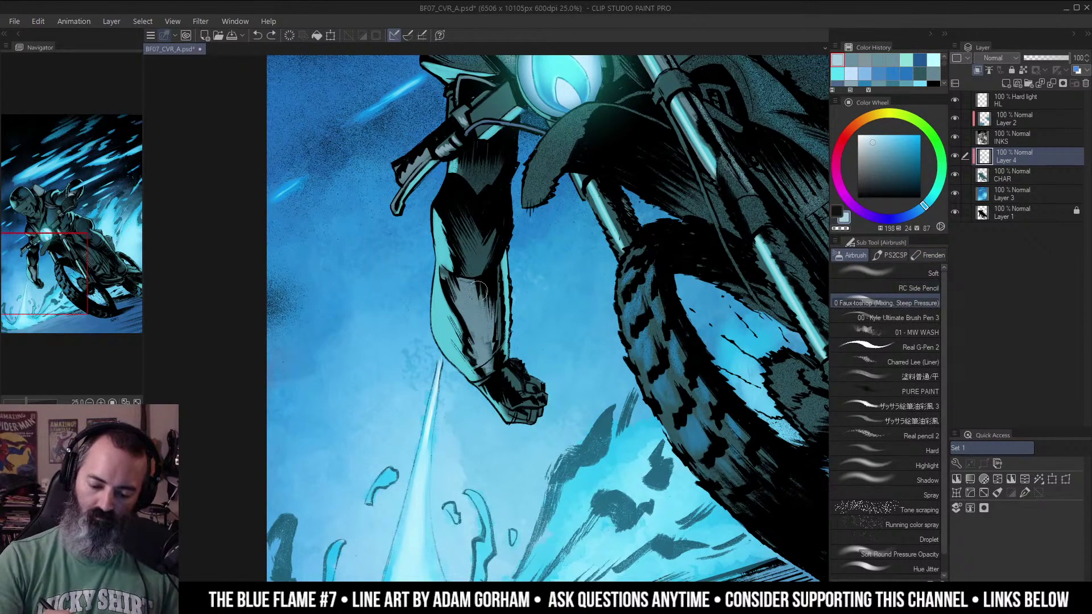
pyautogui.moveTo(470, 311); pyautogui.dragTo(493, 362)
# Switch to near-white blue (H 198, S 9, V 97), try brighter strokes on the lowered arm and undo the last ones.
pyautogui.click(865, 136)
pyautogui.moveTo(439, 274)
pyautogui.mouseDown()
pyautogui.moveTo(450, 344)
pyautogui.moveTo(473, 369)
pyautogui.mouseUp()
pyautogui.moveTo(464, 227)
pyautogui.mouseDown()
pyautogui.moveTo(398, 219)
pyautogui.moveTo(458, 198)
pyautogui.mouseUp()
pyautogui.hotkey('ctrl', 'z')
pyautogui.hotkey('ctrl', 'z')
pyautogui.hotkey('ctrl', 'z')
pyautogui.hotkey('ctrl', 'z')
pyautogui.hotkey('ctrl', 'z')
pyautogui.hotkey('ctrl', 'z')
pyautogui.hotkey('ctrl', 'z')
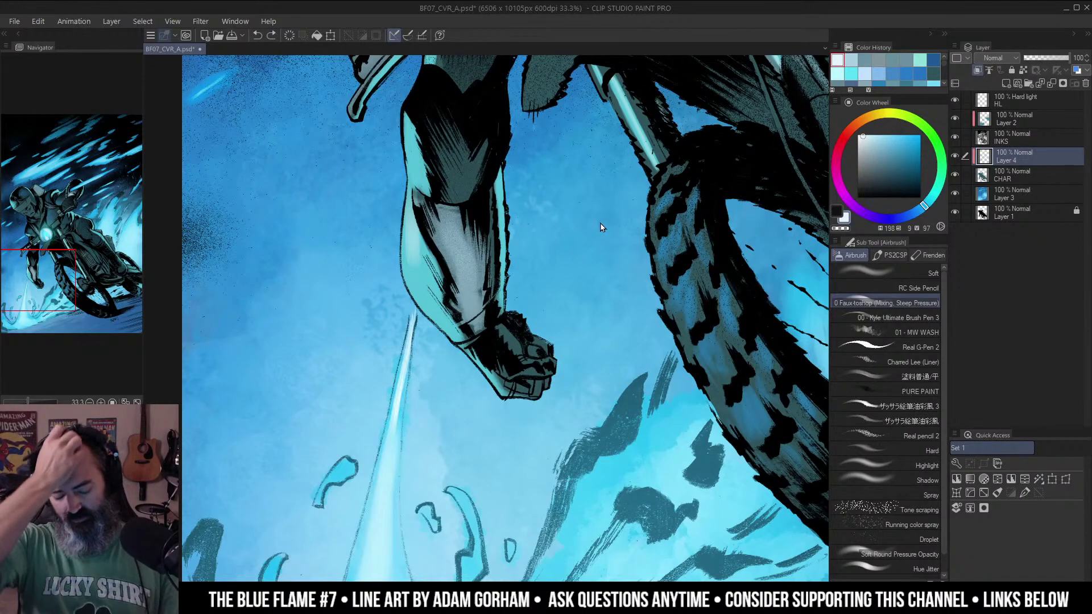
# Review the rider's upper body, raised cuff and headlight, and return to the lowered forearm.
pyautogui.click(72, 224)
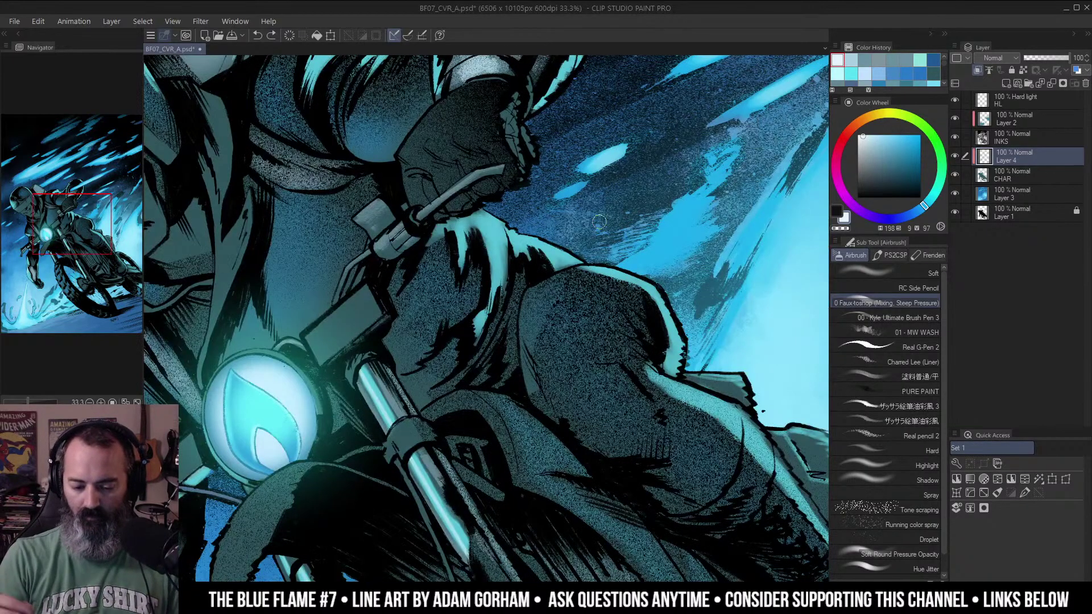
pyautogui.keyDown('ctrl'); pyautogui.keyDown('alt'); pyautogui.click(632, 237); pyautogui.keyUp('alt'); pyautogui.keyUp('ctrl')
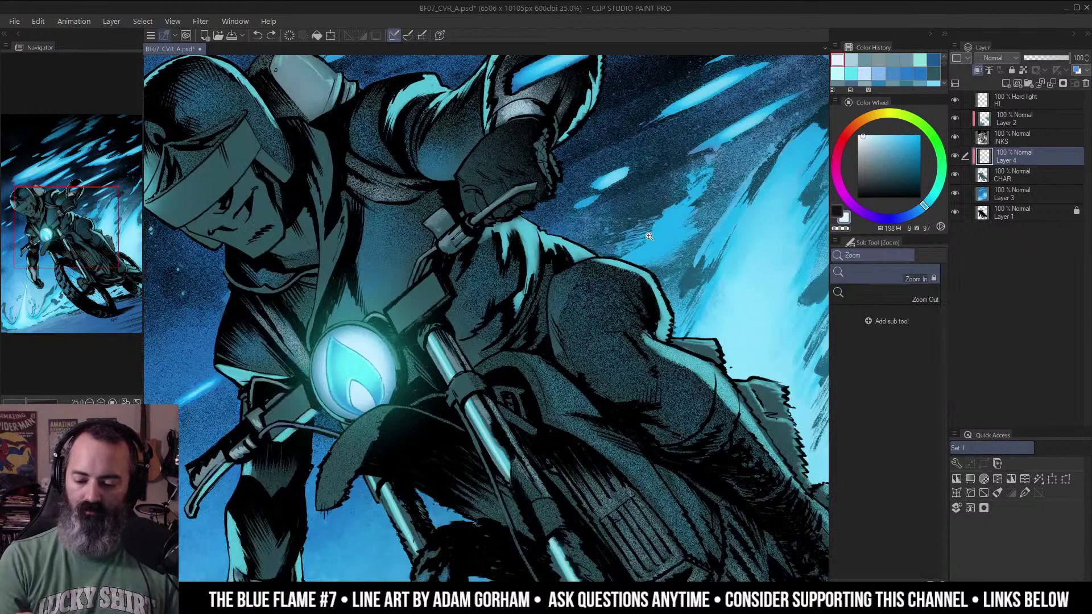
pyautogui.keyDown('ctrl'); pyautogui.keyDown('alt'); pyautogui.click(665, 230); pyautogui.keyUp('alt'); pyautogui.keyUp('ctrl')
pyautogui.keyDown('ctrl'); pyautogui.keyDown('alt'); pyautogui.click(665, 230); pyautogui.keyUp('alt'); pyautogui.keyUp('ctrl')
pyautogui.keyDown('ctrl'); pyautogui.click(534, 268); pyautogui.keyUp('ctrl')
pyautogui.keyDown('ctrl'); pyautogui.click(535, 268); pyautogui.keyUp('ctrl')
pyautogui.keyDown('ctrl'); pyautogui.click(543, 259); pyautogui.keyUp('ctrl')
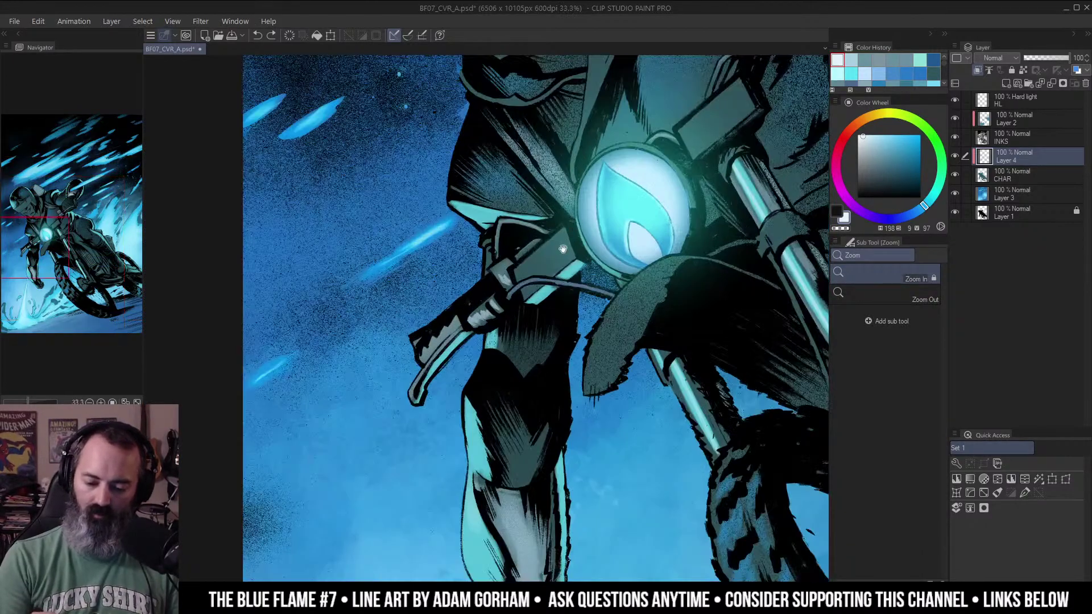
pyautogui.moveTo(599, 269); pyautogui.dragTo(582, 296)
pyautogui.moveTo(603, 331); pyautogui.dragTo(662, 228)
pyautogui.moveTo(631, 379); pyautogui.dragTo(625, 183)
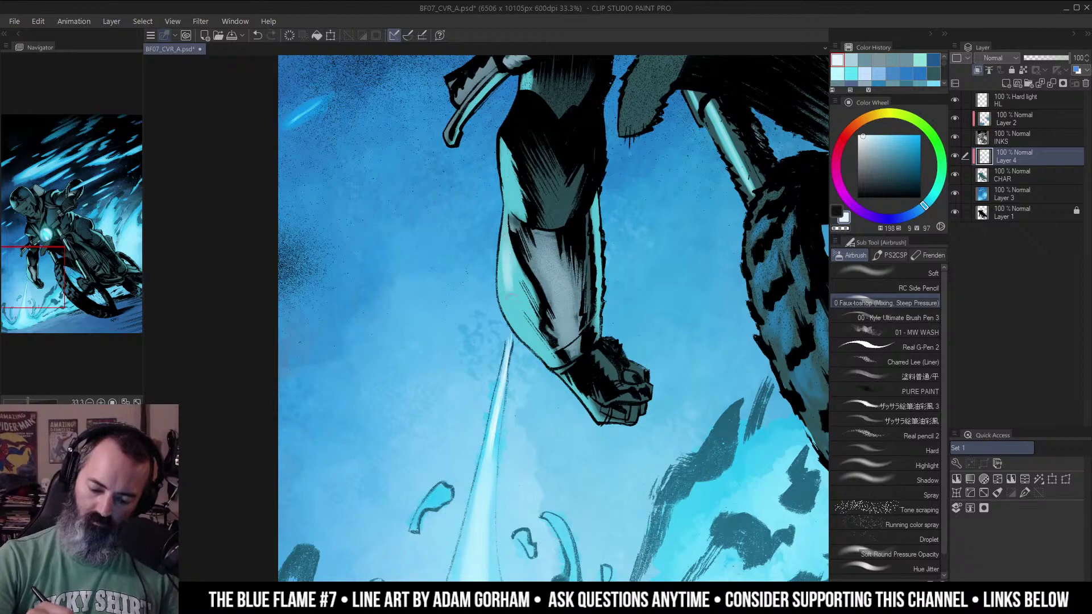
# Add near-white rim highlights along both edges of the lowered forearm and its elbow on Layer 4.
pyautogui.moveTo(515, 311)
pyautogui.mouseDown()
pyautogui.moveTo(508, 284)
pyautogui.moveTo(517, 308)
pyautogui.mouseUp()
pyautogui.moveTo(543, 344)
pyautogui.mouseDown()
pyautogui.moveTo(560, 357)
pyautogui.moveTo(525, 314)
pyautogui.mouseUp()
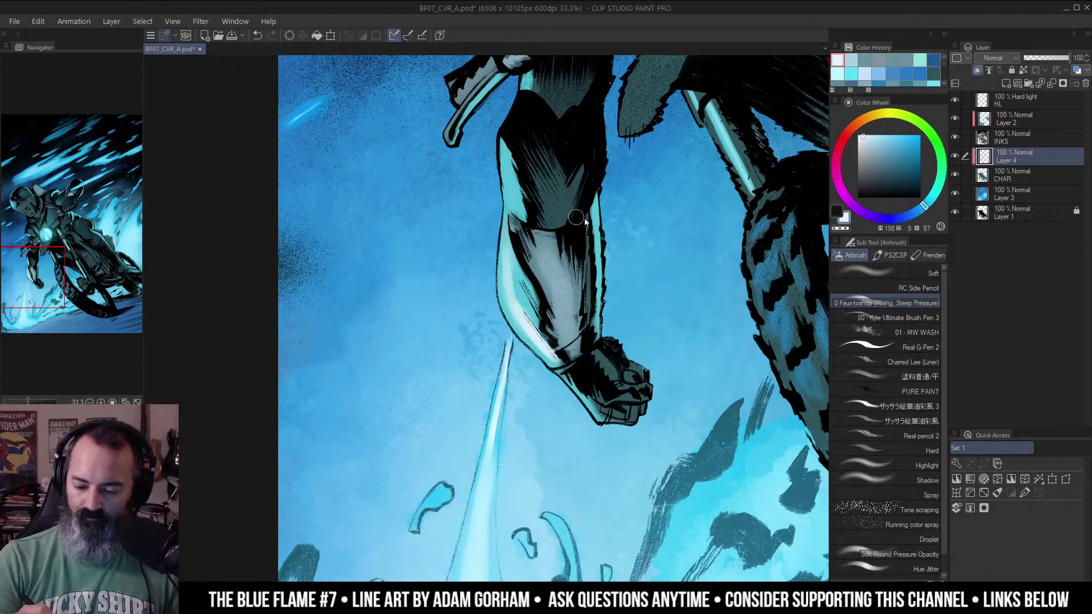
pyautogui.moveTo(596, 211); pyautogui.dragTo(600, 327)
pyautogui.moveTo(508, 173); pyautogui.dragTo(515, 213)
pyautogui.moveTo(543, 166); pyautogui.dragTo(500, 165)
pyautogui.moveTo(677, 99)
pyautogui.mouseDown()
pyautogui.moveTo(613, 237)
pyautogui.moveTo(608, 312)
pyautogui.mouseUp()
pyautogui.moveTo(543, 301); pyautogui.dragTo(585, 300)
pyautogui.moveTo(569, 194); pyautogui.dragTo(525, 290)
pyautogui.moveTo(522, 205)
pyautogui.mouseDown()
pyautogui.moveTo(518, 216)
pyautogui.moveTo(504, 194)
pyautogui.mouseUp()
pyautogui.moveTo(649, 165); pyautogui.dragTo(660, 148)
pyautogui.moveTo(579, 217); pyautogui.dragTo(633, 294)
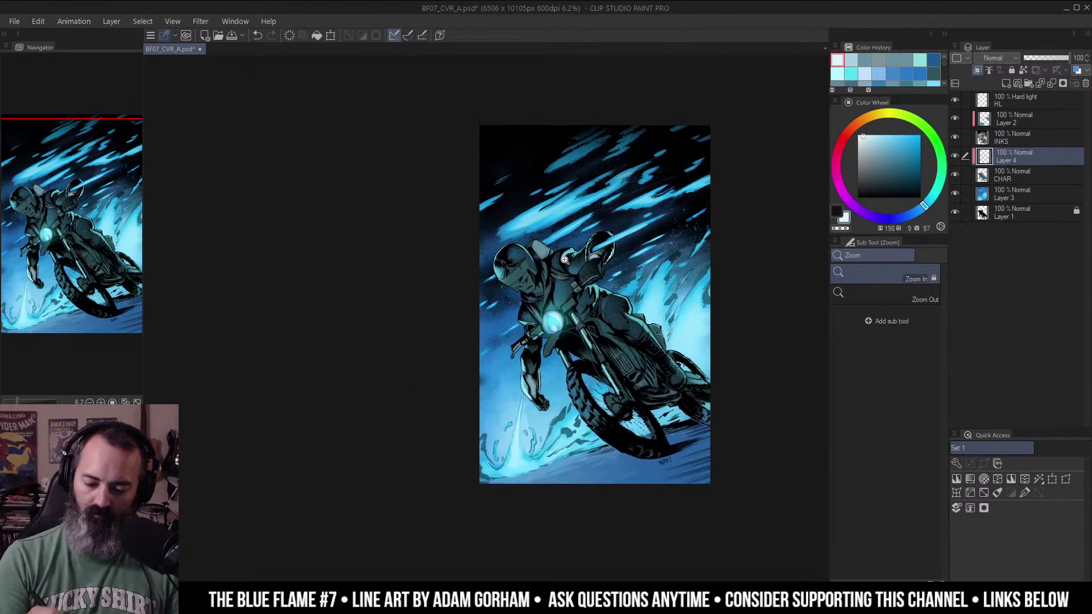
# Add a near-white rim highlight along the outer edge of the rider's helmet, undoing the first stroke.
pyautogui.moveTo(565, 259); pyautogui.dragTo(614, 259)
pyautogui.moveTo(413, 188)
pyautogui.mouseDown()
pyautogui.moveTo(463, 190)
pyautogui.moveTo(453, 233)
pyautogui.mouseUp()
pyautogui.hotkey('ctrl', 'z')
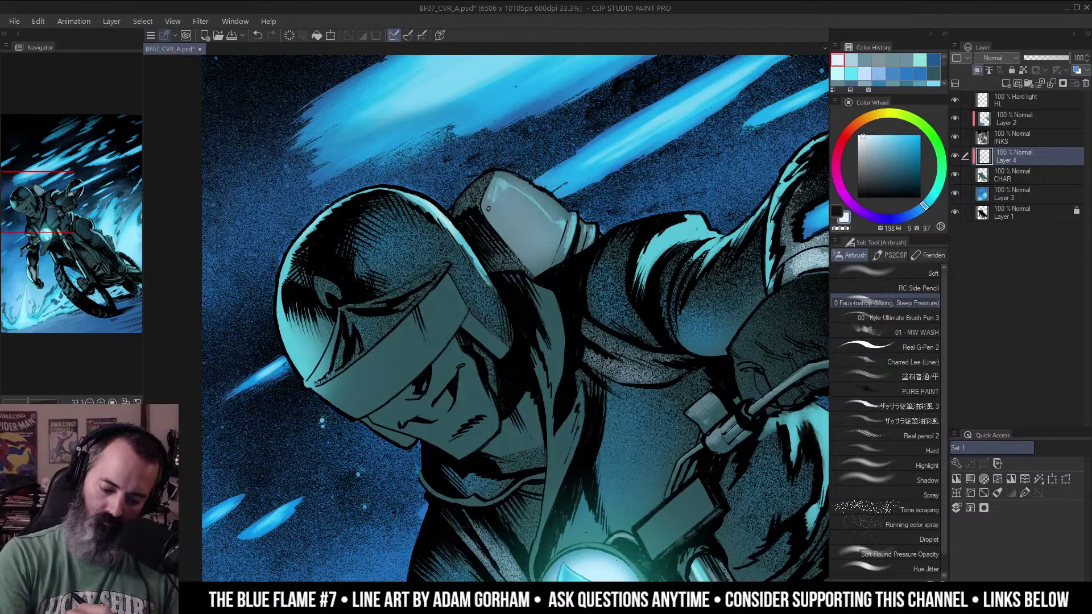
pyautogui.moveTo(280, 277)
pyautogui.mouseDown()
pyautogui.moveTo(294, 352)
pyautogui.moveTo(335, 362)
pyautogui.moveTo(397, 237)
pyautogui.mouseUp()
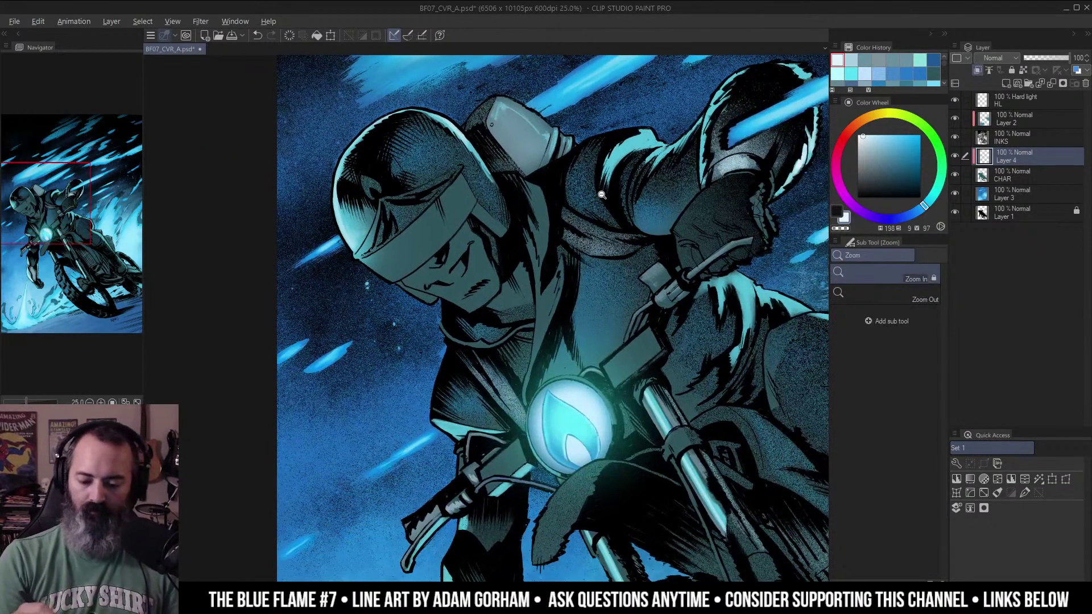
pyautogui.moveTo(472, 196); pyautogui.dragTo(447, 198)
pyautogui.moveTo(660, 211); pyautogui.dragTo(645, 216)
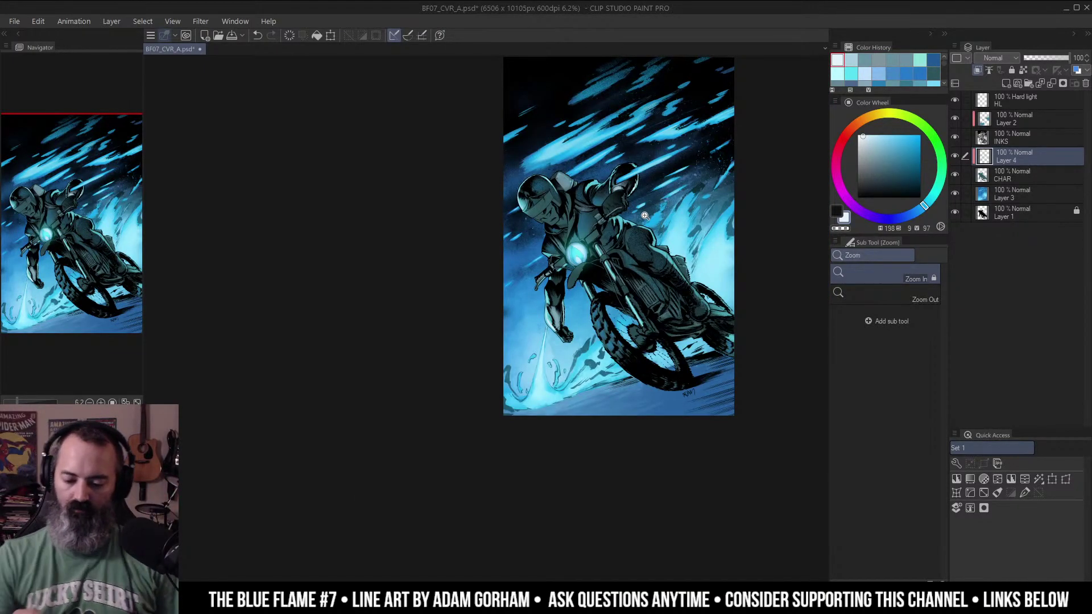
# Paint the upper and lower clamps of the front fork with the headlight's bright cyan-blue (H 192, S 69, V 92).
pyautogui.scroll(4, 607, 266)
pyautogui.press('b')
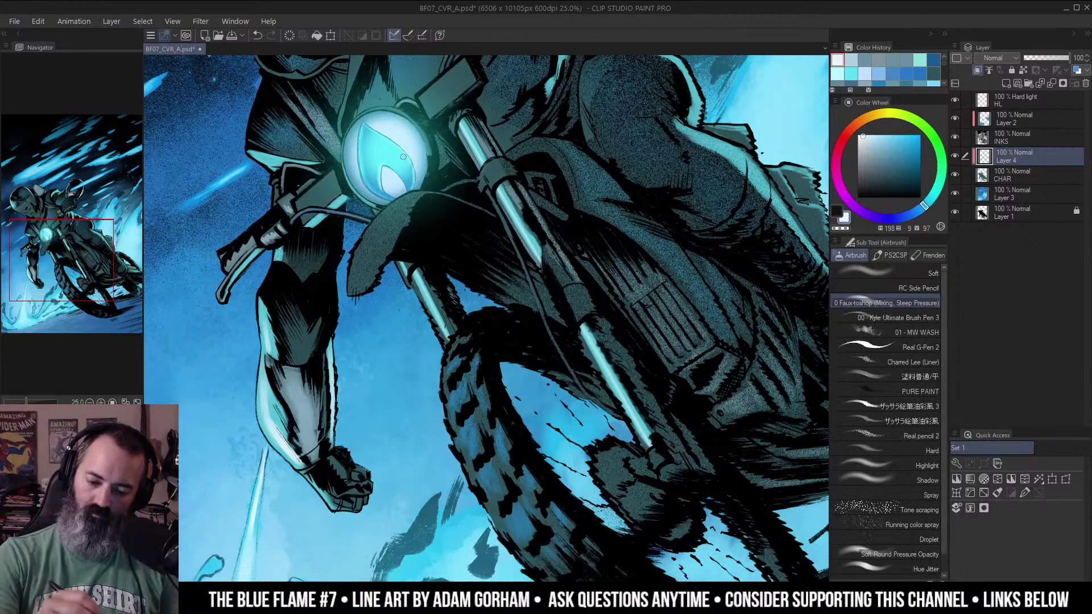
pyautogui.keyDown('alt'); pyautogui.click(420, 144); pyautogui.keyUp('alt')
pyautogui.moveTo(488, 169)
pyautogui.mouseDown()
pyautogui.moveTo(487, 178)
pyautogui.moveTo(503, 166)
pyautogui.mouseUp()
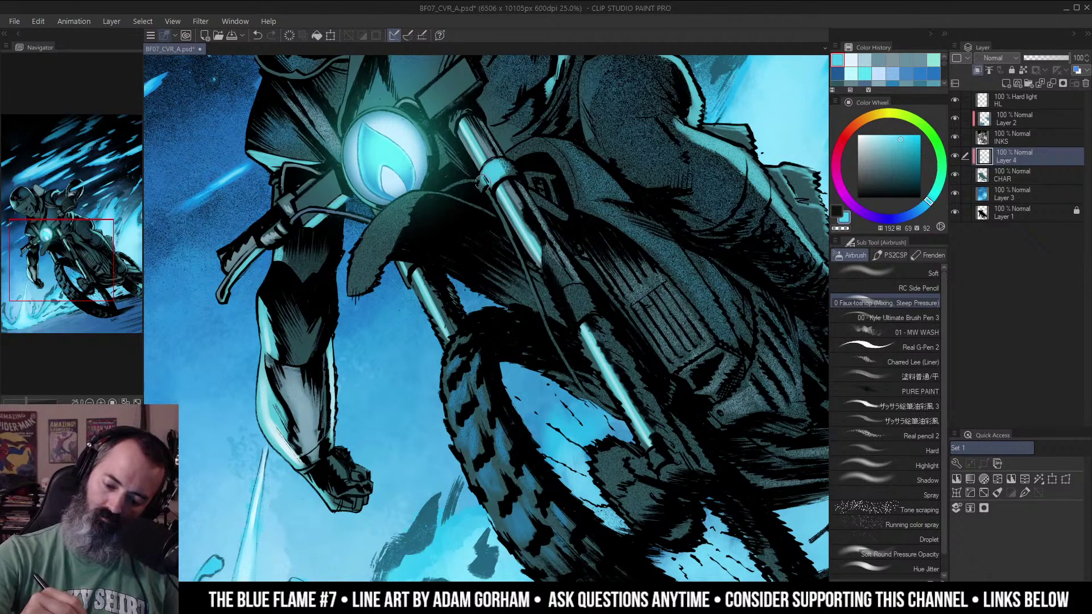
pyautogui.moveTo(572, 297); pyautogui.dragTo(579, 304)
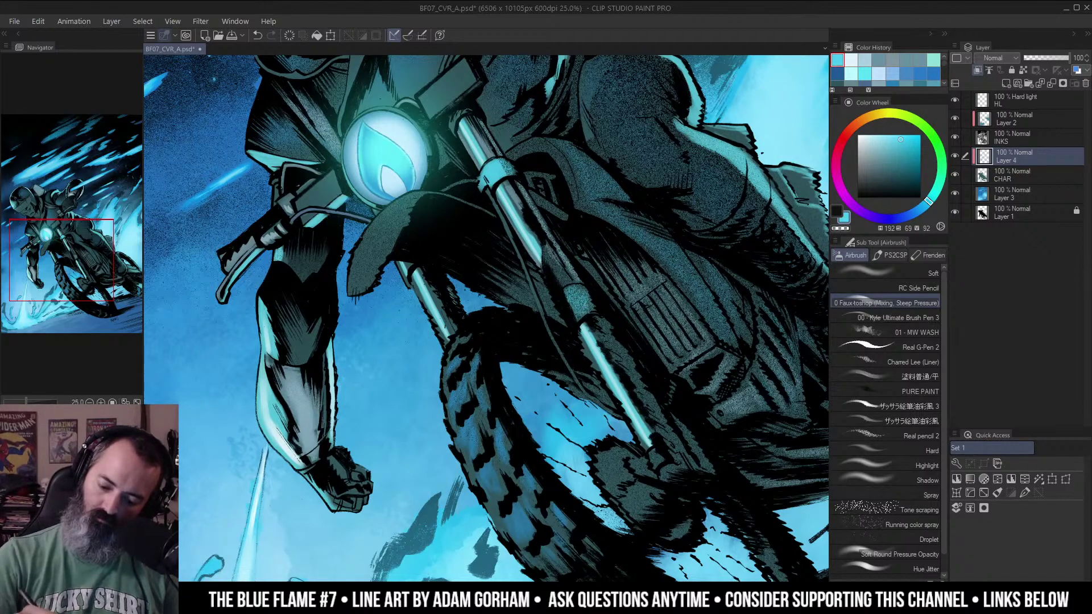
# Add a paler blue highlight (H 192, S 40, V 88) to the upper fork clamp beside the headlight.
pyautogui.keyDown('ctrl'); pyautogui.keyDown('alt'); pyautogui.click(654, 192); pyautogui.keyUp('alt'); pyautogui.keyUp('ctrl')
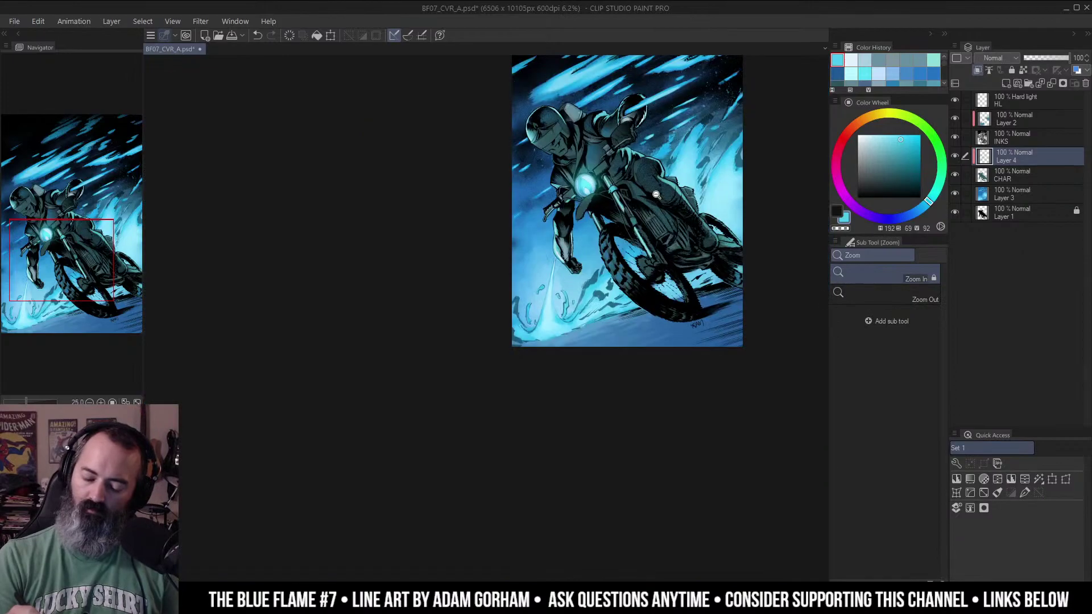
pyautogui.keyDown('ctrl'); pyautogui.click(617, 201); pyautogui.keyUp('ctrl')
pyautogui.press('b')
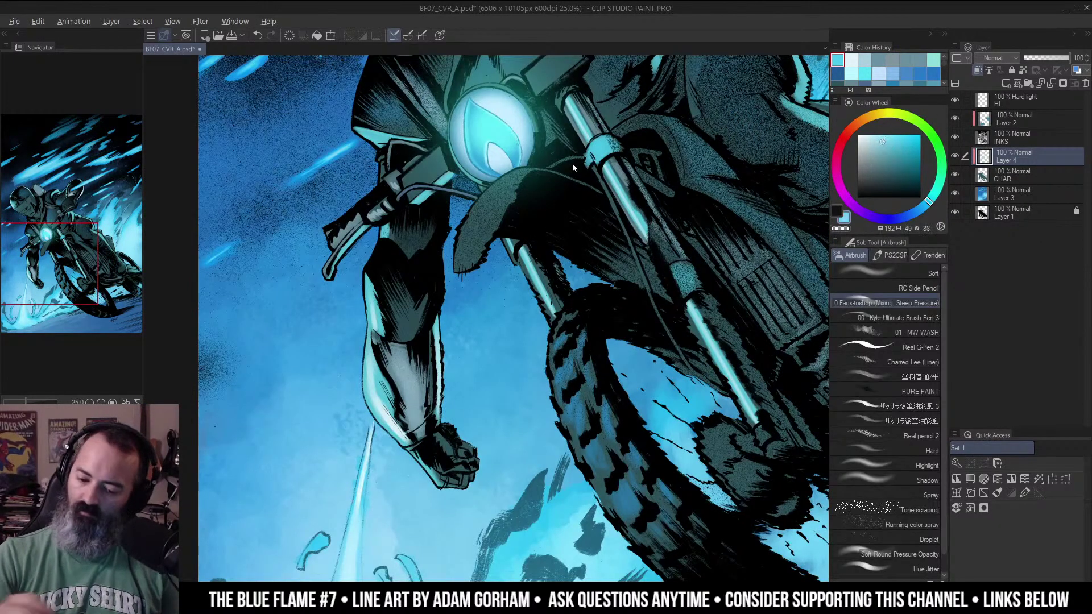
pyautogui.moveTo(595, 154); pyautogui.dragTo(604, 158)
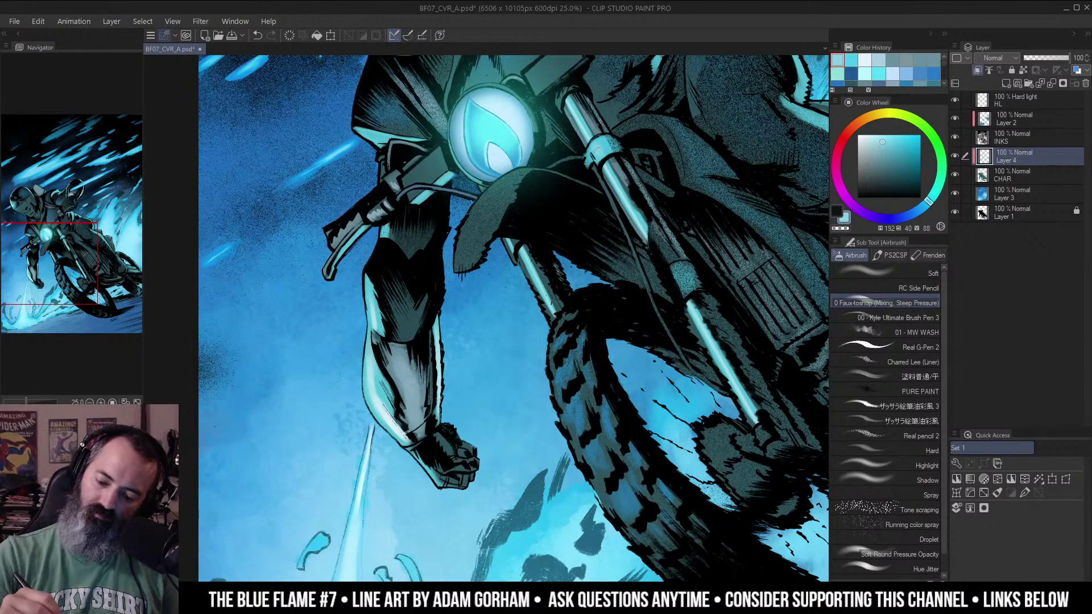
pyautogui.keyDown('ctrl'); pyautogui.keyDown('alt'); pyautogui.click(663, 161); pyautogui.keyUp('alt'); pyautogui.keyUp('ctrl')
pyautogui.moveTo(686, 176); pyautogui.dragTo(631, 225)
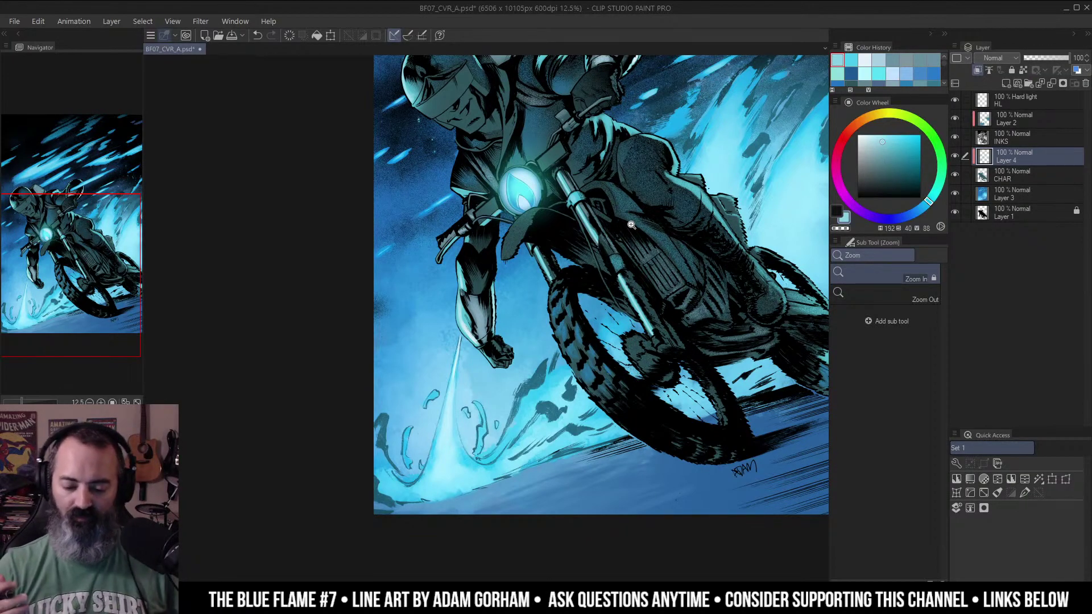
# Brush reflected headlight glow along the front fender using the fork clamp's light cyan (H 191, S 47, V 89).
pyautogui.click(528, 215)
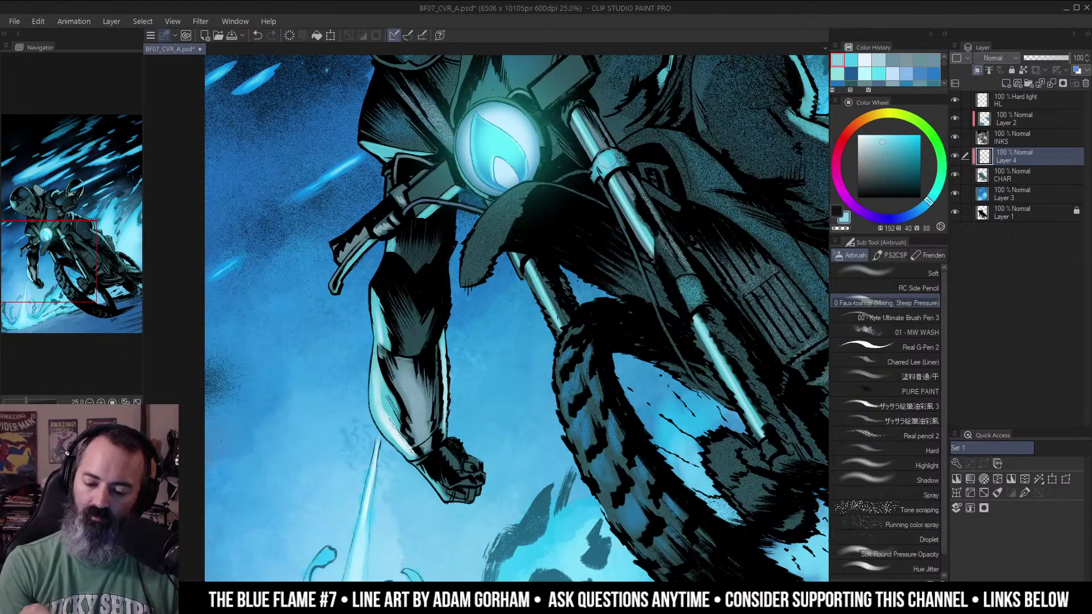
pyautogui.keyDown('alt'); pyautogui.click(609, 159); pyautogui.keyUp('alt')
pyautogui.moveTo(532, 192)
pyautogui.mouseDown()
pyautogui.moveTo(505, 207)
pyautogui.moveTo(487, 247)
pyautogui.mouseUp()
pyautogui.keyDown('alt'); pyautogui.click(505, 196); pyautogui.keyUp('alt')
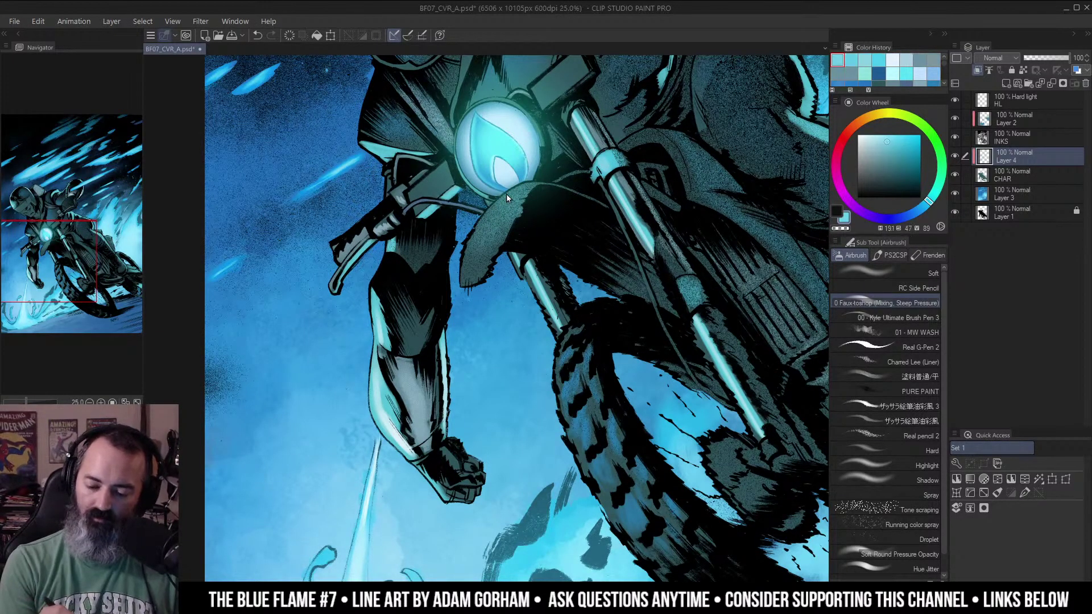
pyautogui.keyDown('ctrl'); pyautogui.keyDown('alt'); pyautogui.click(596, 178); pyautogui.keyUp('alt'); pyautogui.keyUp('ctrl')
pyautogui.moveTo(666, 198); pyautogui.dragTo(546, 238)
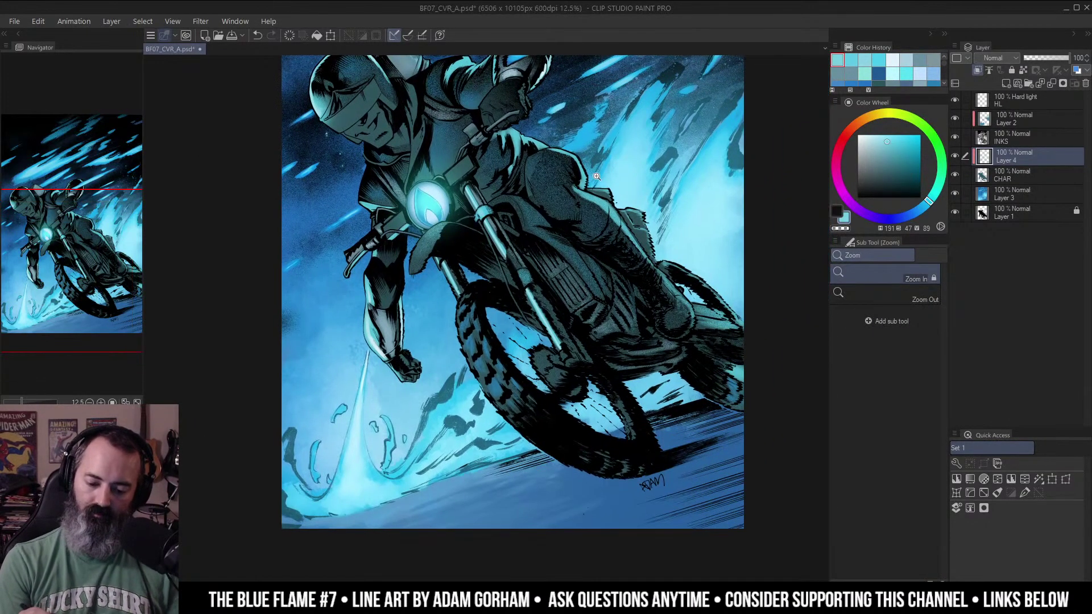
pyautogui.keyDown('ctrl'); pyautogui.click(521, 175); pyautogui.keyUp('ctrl')
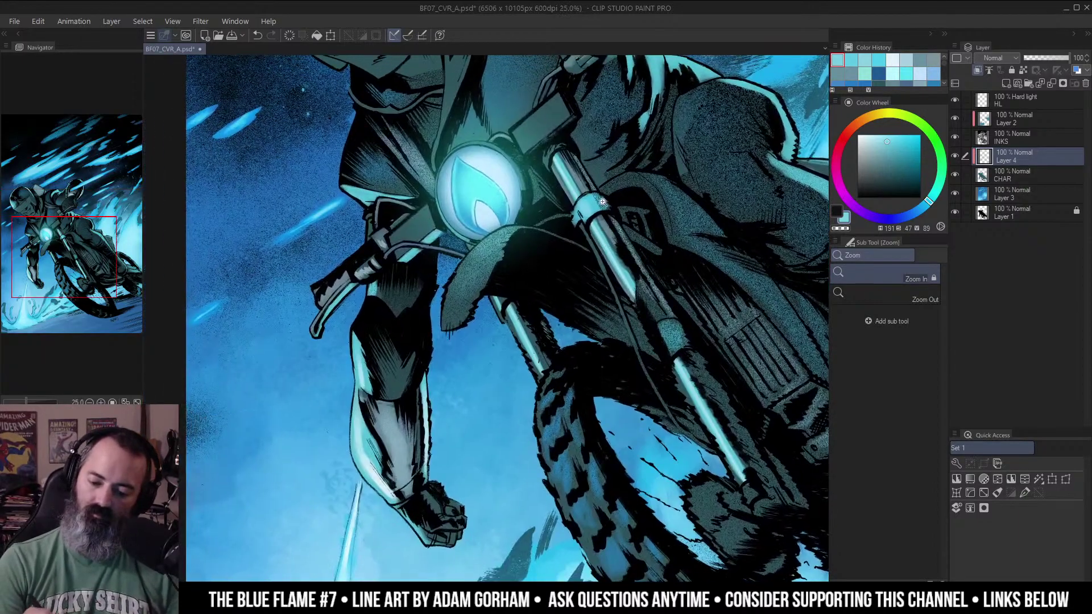
# Strengthen the reflected headlight glow on the front fender with a more saturated cyan (H 192, S 68, V 87).
pyautogui.moveTo(477, 259)
pyautogui.mouseDown()
pyautogui.moveTo(455, 307)
pyautogui.moveTo(478, 290)
pyautogui.moveTo(485, 257)
pyautogui.moveTo(510, 244)
pyautogui.mouseUp()
pyautogui.moveTo(449, 319)
pyautogui.mouseDown()
pyautogui.moveTo(520, 244)
pyautogui.moveTo(582, 230)
pyautogui.moveTo(535, 236)
pyautogui.moveTo(565, 243)
pyautogui.moveTo(513, 247)
pyautogui.mouseUp()
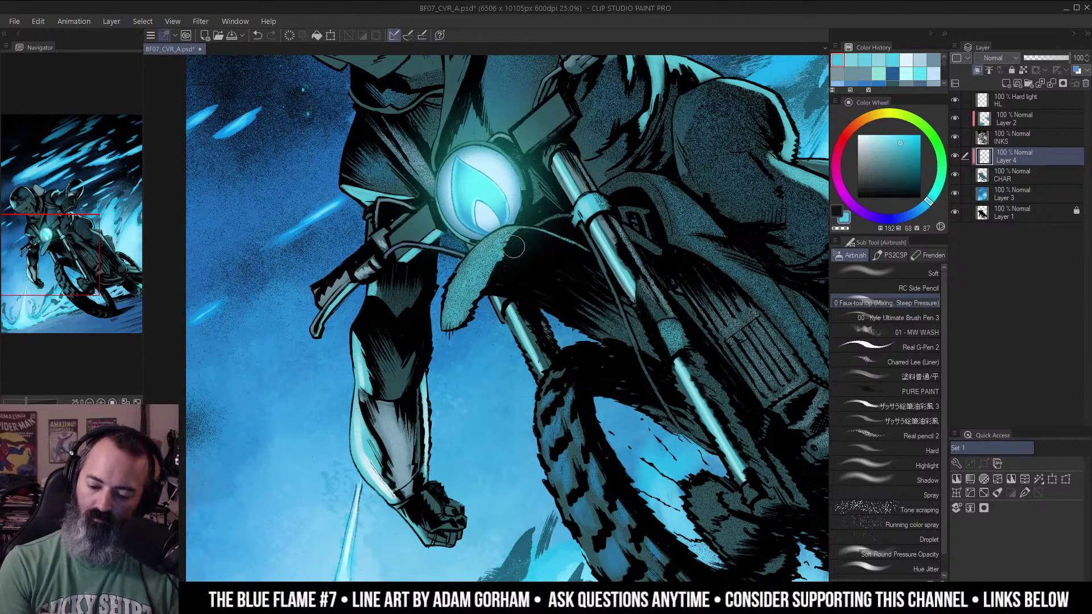
# Examine the motorcycle's front wheel and fork up close and the colour balance of the full cover.
pyautogui.moveTo(727, 259); pyautogui.dragTo(607, 277)
pyautogui.moveTo(738, 231); pyautogui.dragTo(726, 215)
pyautogui.hotkey('ctrl', 'space')
pyautogui.moveTo(710, 266); pyautogui.dragTo(621, 432)
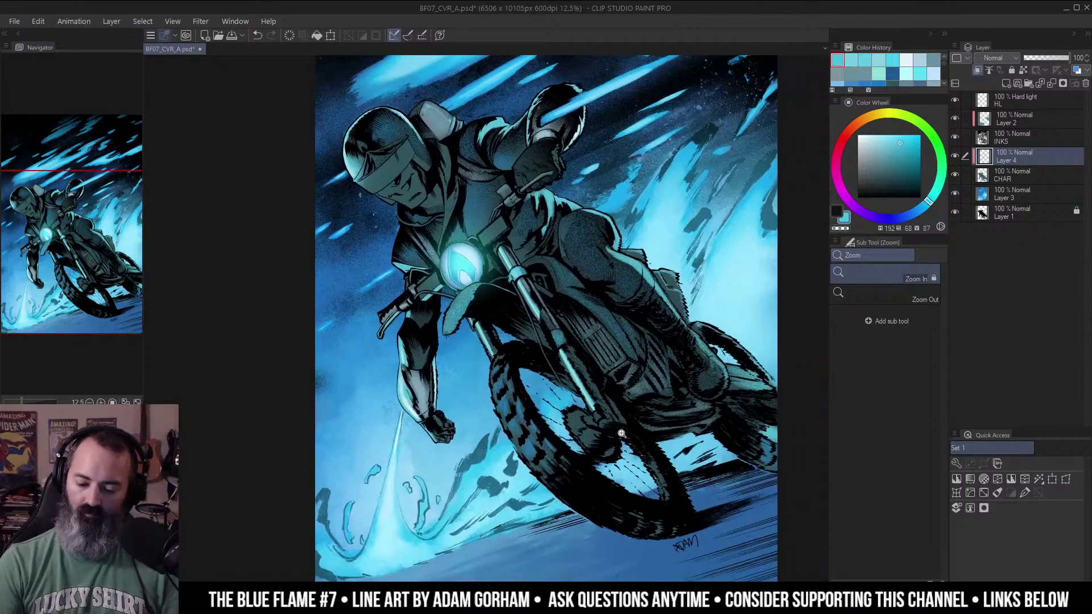
pyautogui.click(621, 432)
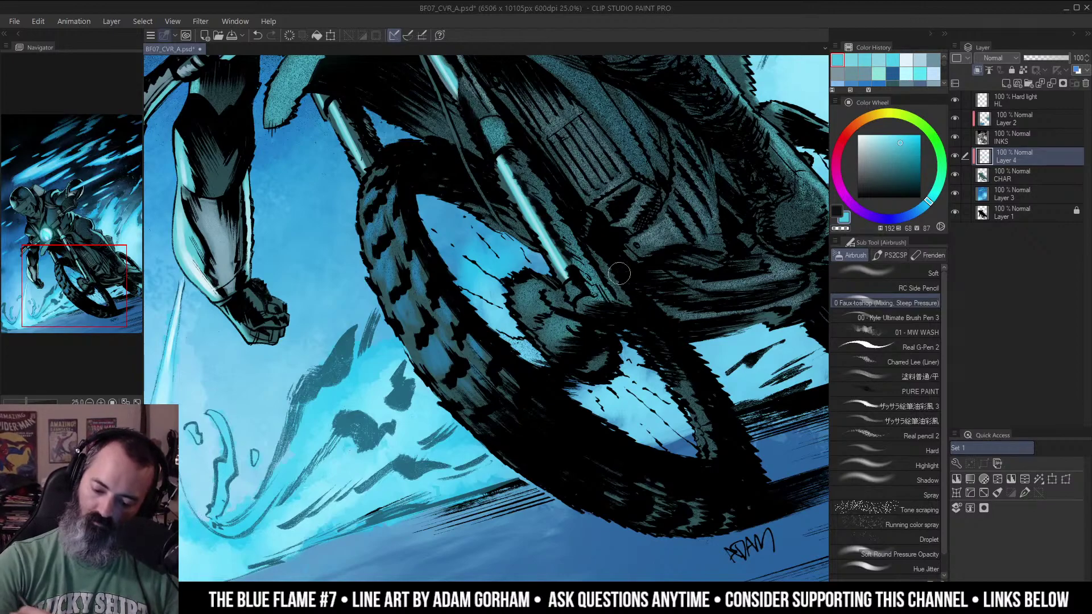
pyautogui.keyDown('alt'); pyautogui.click(618, 274); pyautogui.keyUp('alt')
pyautogui.moveTo(673, 191); pyautogui.dragTo(630, 292)
pyautogui.keyDown('alt'); pyautogui.click(632, 289); pyautogui.keyUp('alt')
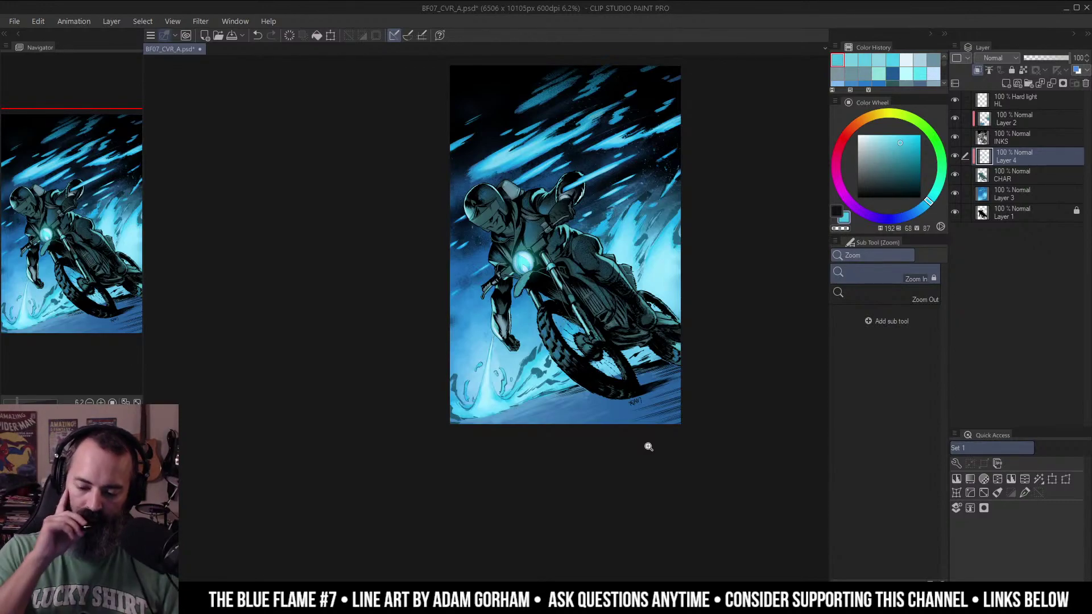
pyautogui.moveTo(677, 244); pyautogui.dragTo(635, 277)
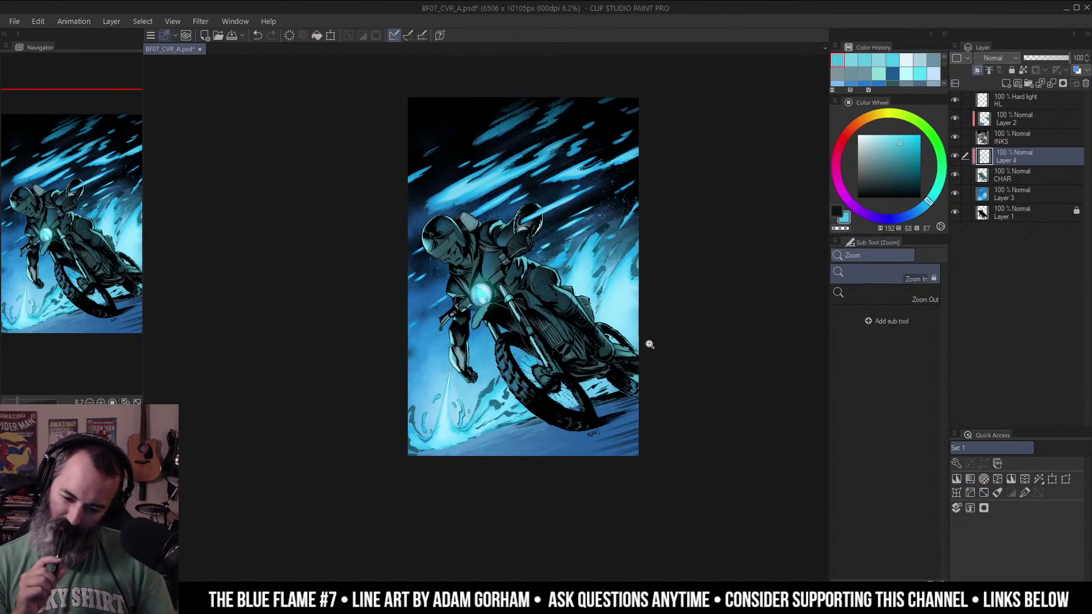
# Check the background painting on Layer 3 by hiding it and by viewing it on its own, with all layers shown again.
pyautogui.click(955, 193)
pyautogui.click(955, 194)
pyautogui.keyDown('alt'); pyautogui.click(956, 194); pyautogui.keyUp('alt')
pyautogui.keyDown('alt'); pyautogui.click(955, 194); pyautogui.keyUp('alt')
pyautogui.keyDown('alt'); pyautogui.click(957, 195); pyautogui.keyUp('alt')
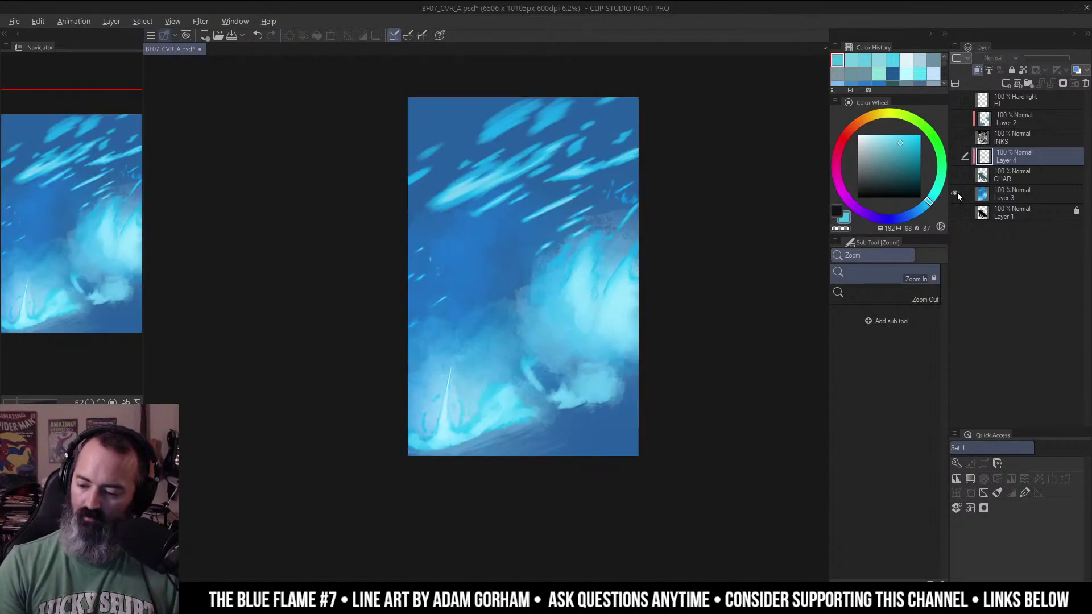
pyautogui.keyDown('alt'); pyautogui.click(956, 194); pyautogui.keyUp('alt')
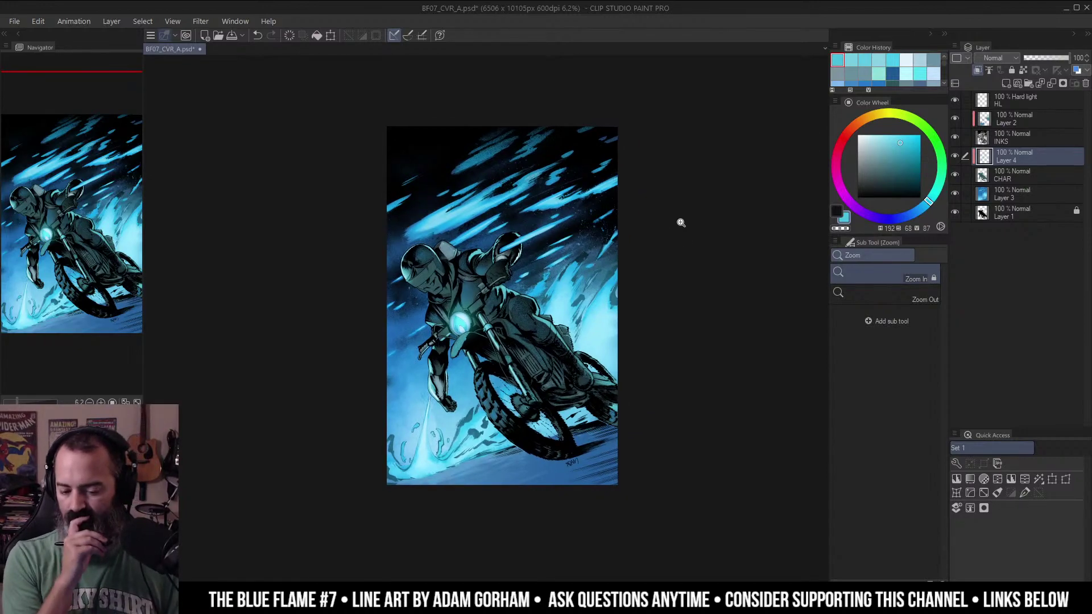
# Add a new layer named HL directly above Layer 3 and set its blending mode to Hard light.
pyautogui.press('m')
pyautogui.click(1018, 196)
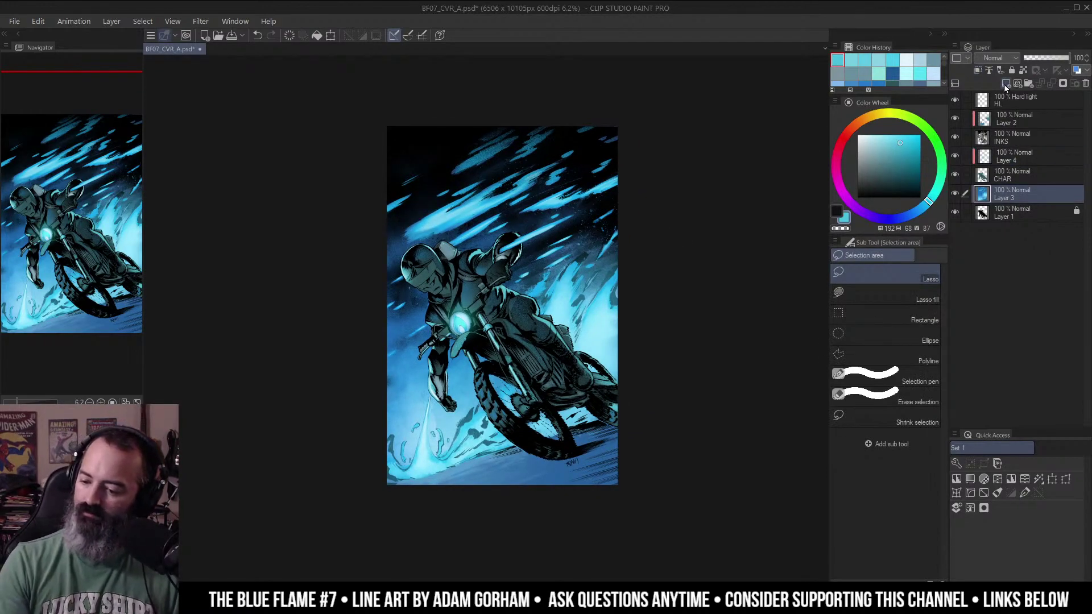
pyautogui.hotkey('ctrl', 'shift', 'n')
pyautogui.click(1017, 60)
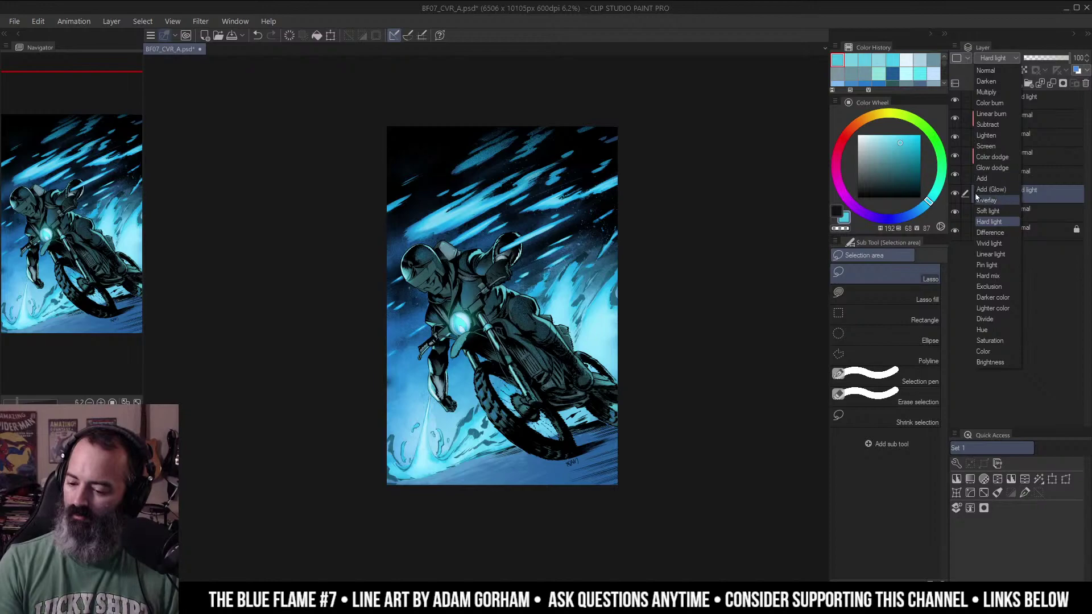
pyautogui.click(990, 222)
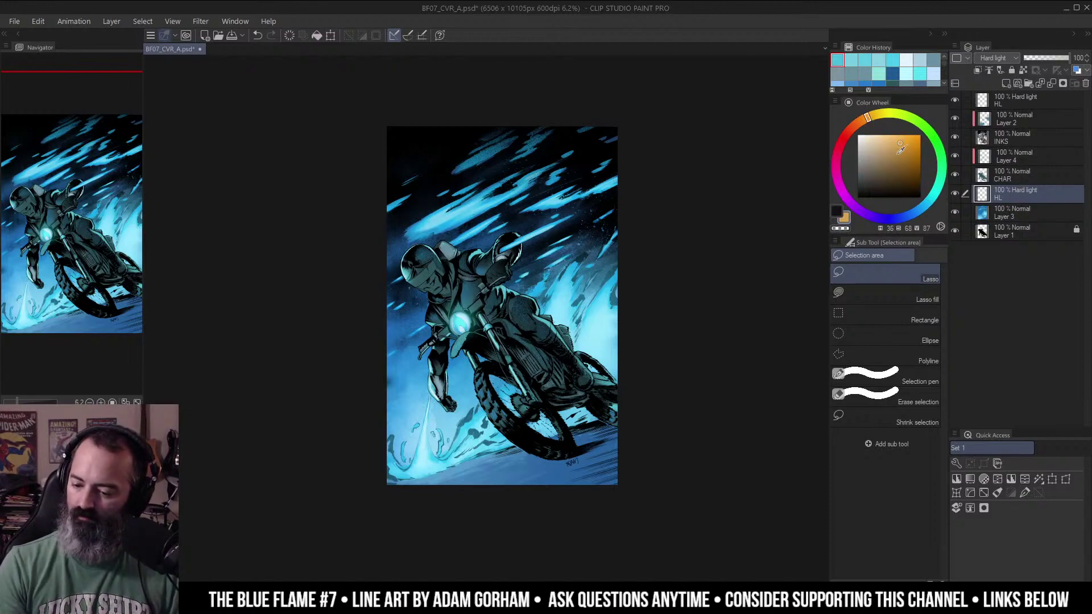
# Try broad orange (H 36, S 68, V 85) airbrush glows behind the rider, then undo them and the new layer's Hard light setup.
pyautogui.press('b')
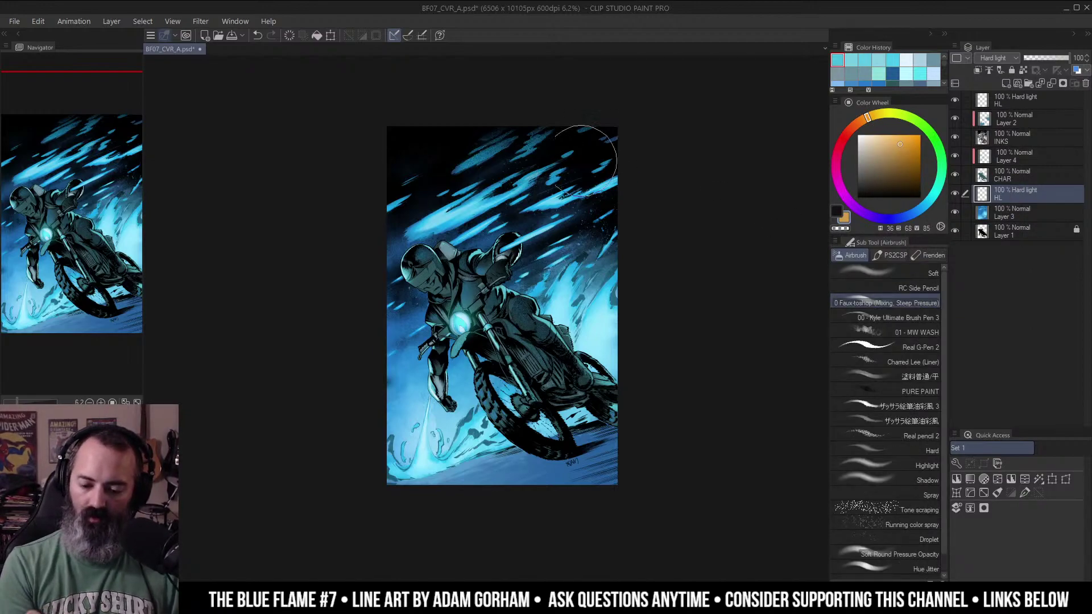
pyautogui.moveTo(370, 242)
pyautogui.mouseDown()
pyautogui.moveTo(605, 172)
pyautogui.moveTo(486, 228)
pyautogui.moveTo(360, 326)
pyautogui.mouseUp()
pyautogui.hotkey('ctrl', 'z')
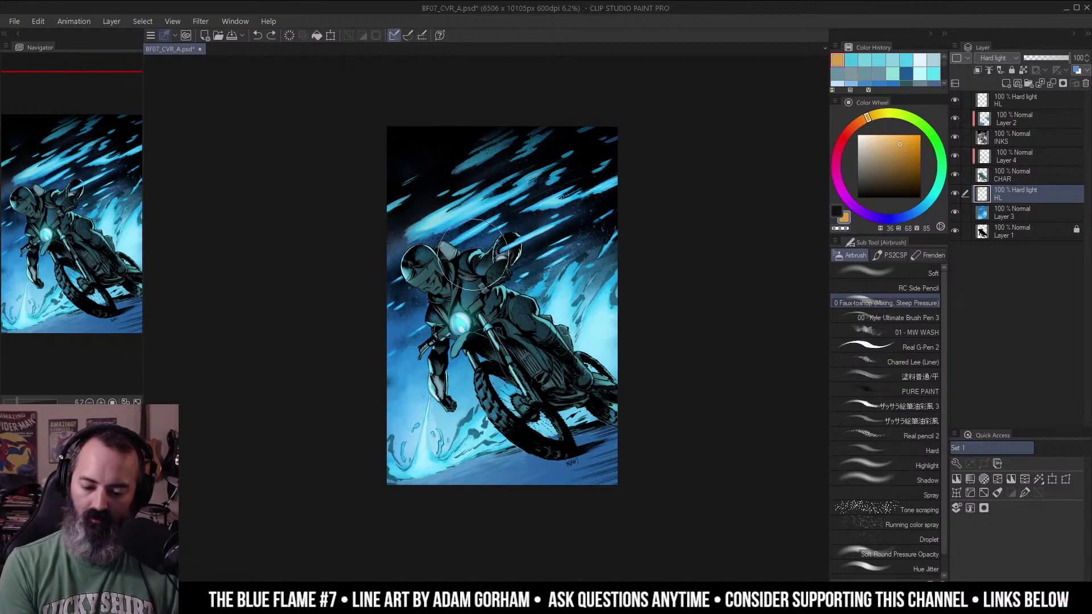
pyautogui.moveTo(561, 254); pyautogui.dragTo(371, 370)
pyautogui.moveTo(460, 304); pyautogui.dragTo(446, 305)
pyautogui.hotkey('ctrl', 'z')
pyautogui.hotkey('ctrl', 'z')
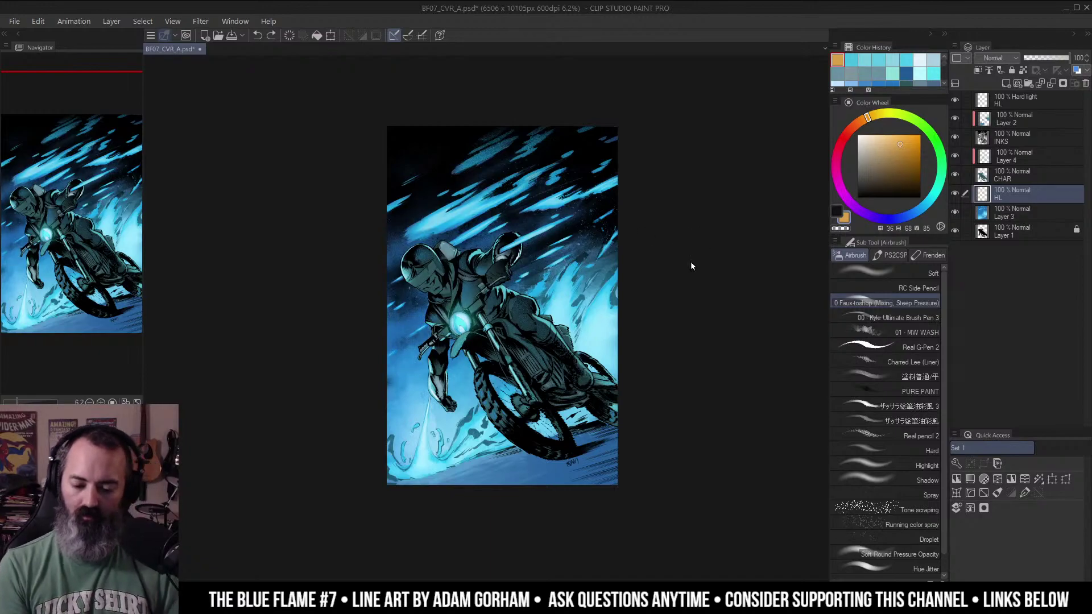
pyautogui.hotkey('ctrl', 'z')
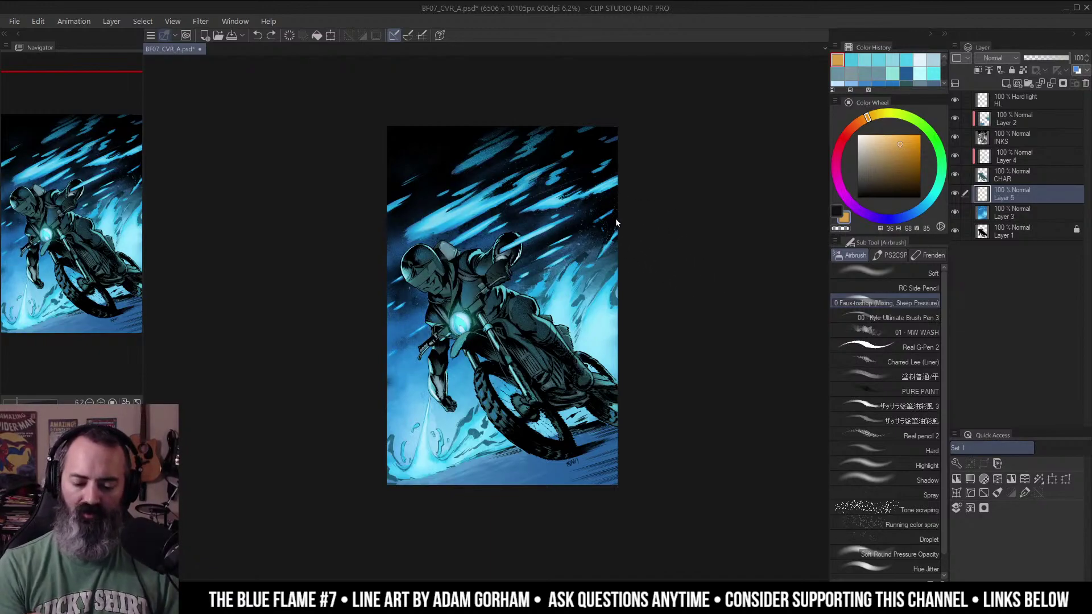
# Delete the empty layer above the background painting on Layer 3.
pyautogui.press('/')
pyautogui.keyDown('alt'); pyautogui.click(618, 219); pyautogui.keyUp('alt')
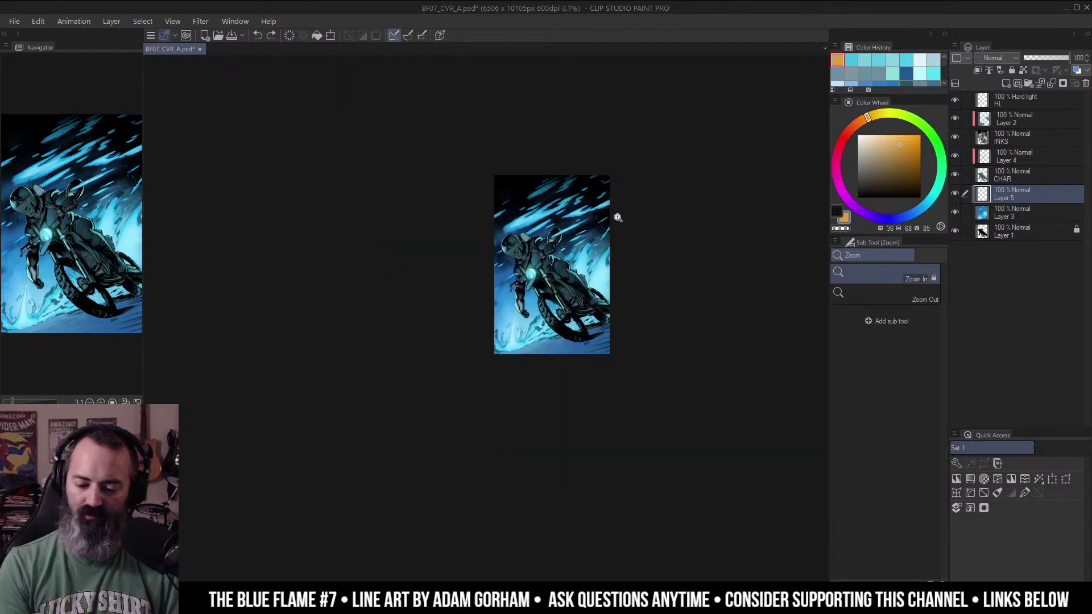
pyautogui.click(614, 233)
pyautogui.press('m')
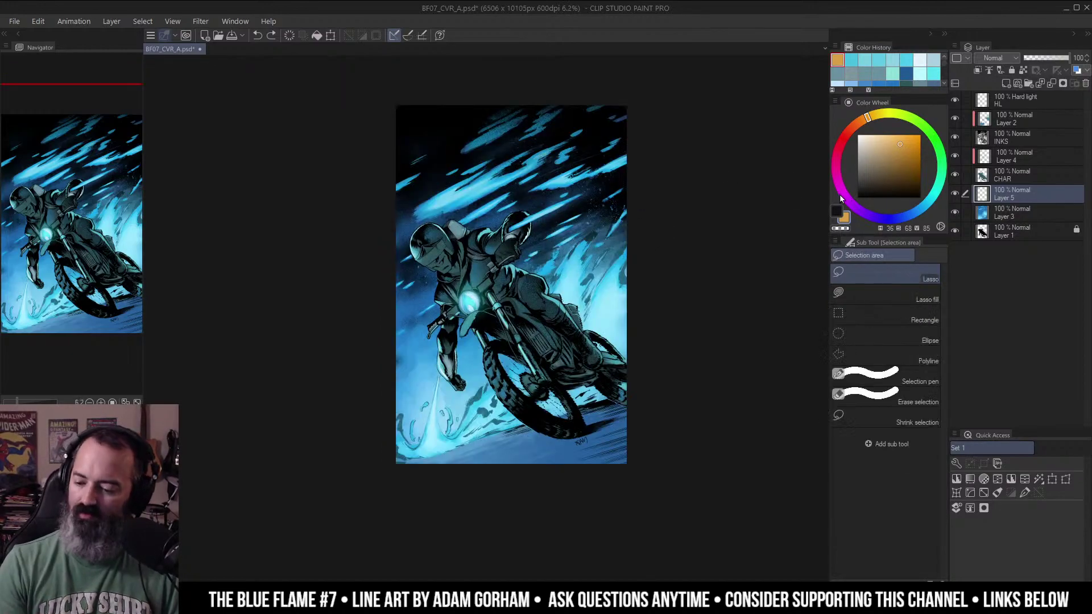
pyautogui.click(960, 195)
pyautogui.rightClick(1010, 193)
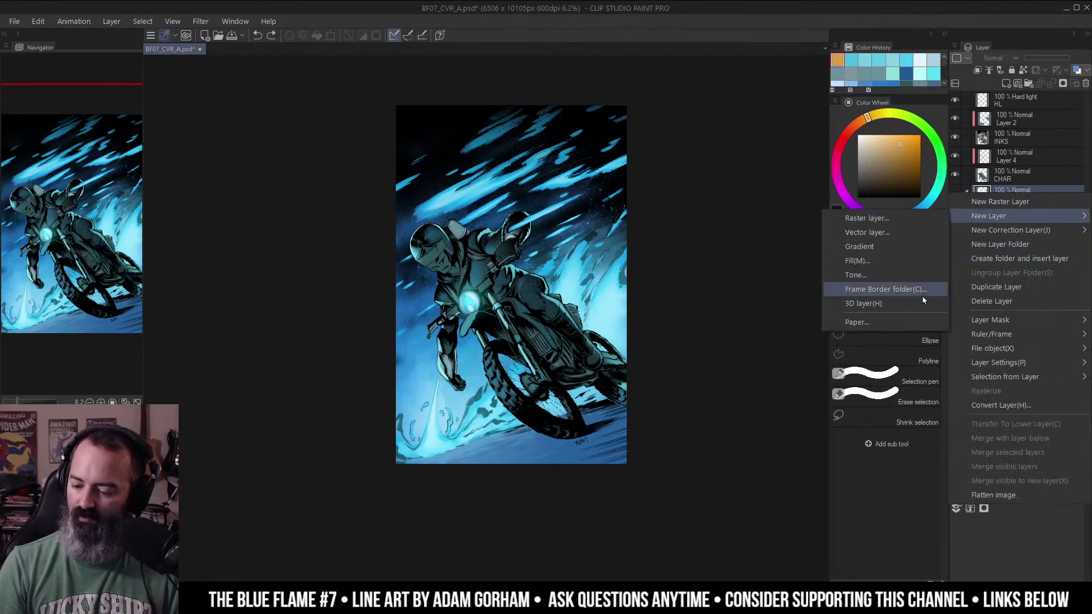
pyautogui.click(1031, 191)
pyautogui.rightClick(1030, 191)
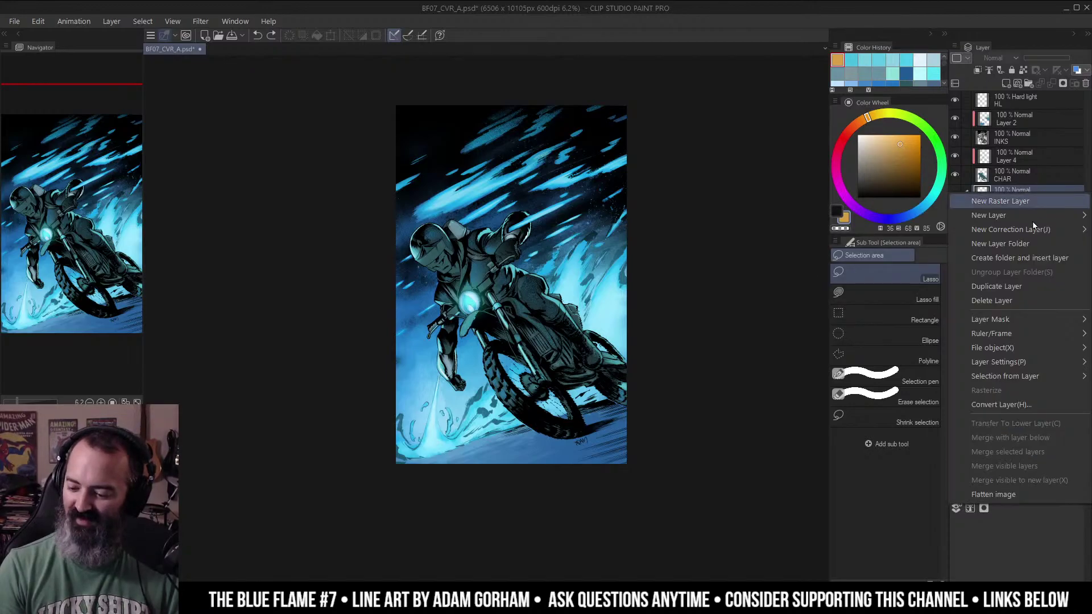
pyautogui.click(999, 300)
# Lasso the flame emblem and the pointed brow band above the visor on the rider's helmet.
pyautogui.hotkey('ctrl', 'space')
pyautogui.click(474, 280)
pyautogui.moveTo(475, 279); pyautogui.dragTo(496, 286)
pyautogui.click(582, 206)
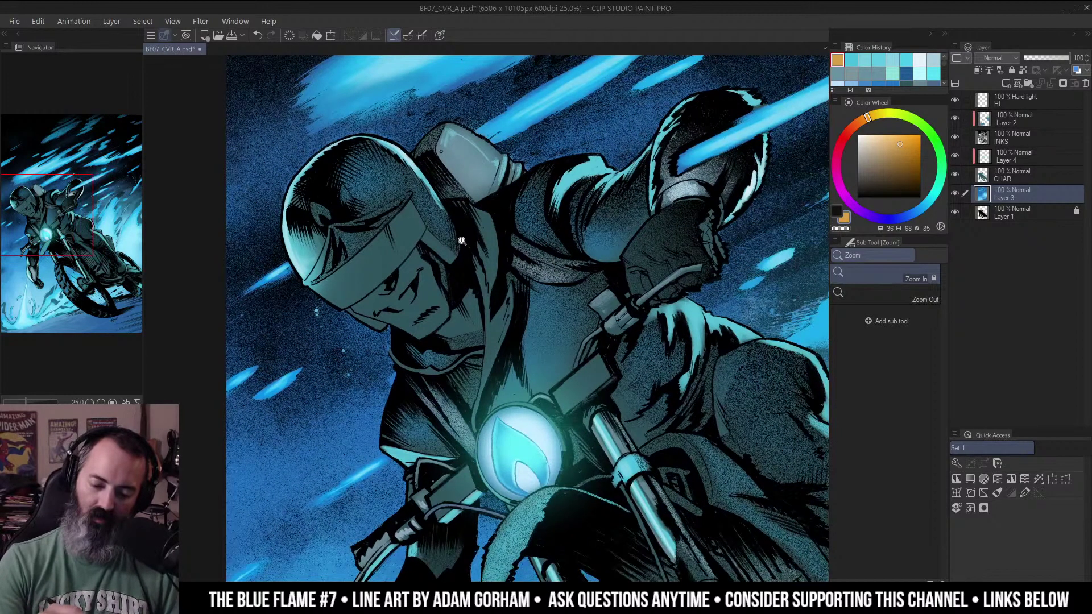
pyautogui.moveTo(447, 152); pyautogui.dragTo(543, 137)
pyautogui.moveTo(522, 247); pyautogui.dragTo(611, 279)
pyautogui.click(538, 250)
pyautogui.moveTo(602, 186); pyautogui.dragTo(524, 279)
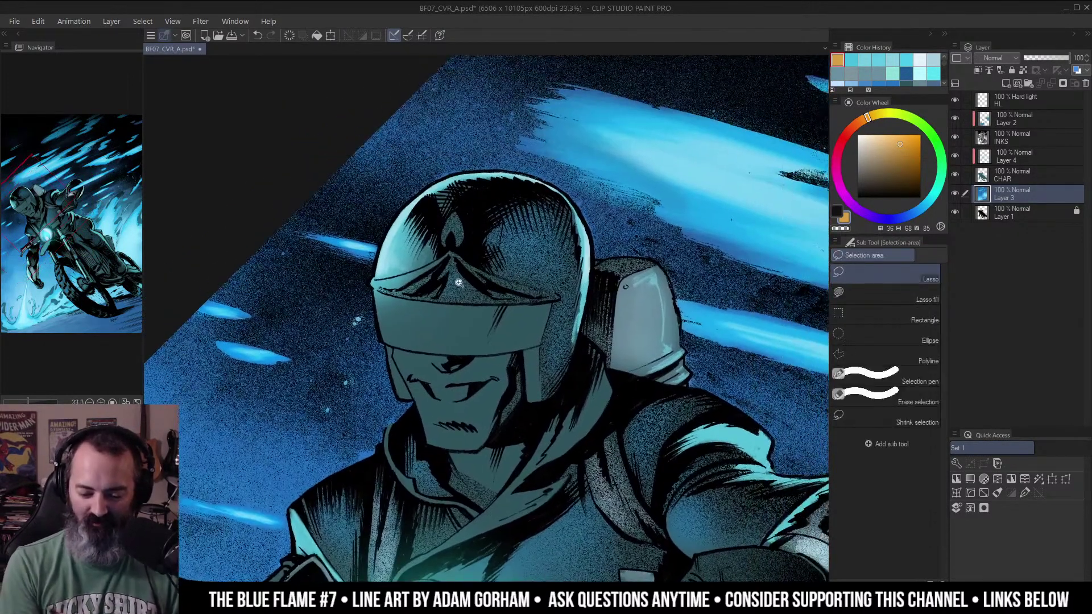
pyautogui.click(467, 261)
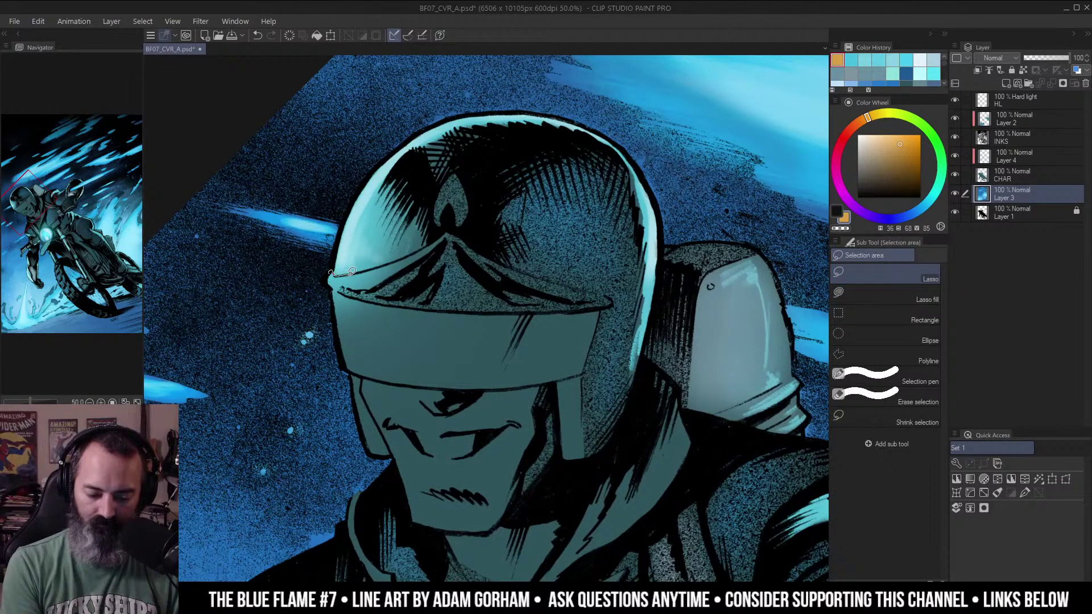
pyautogui.moveTo(395, 258)
pyautogui.mouseDown()
pyautogui.moveTo(468, 229)
pyautogui.moveTo(519, 268)
pyautogui.moveTo(614, 296)
pyautogui.moveTo(502, 308)
pyautogui.moveTo(328, 276)
pyautogui.mouseUp()
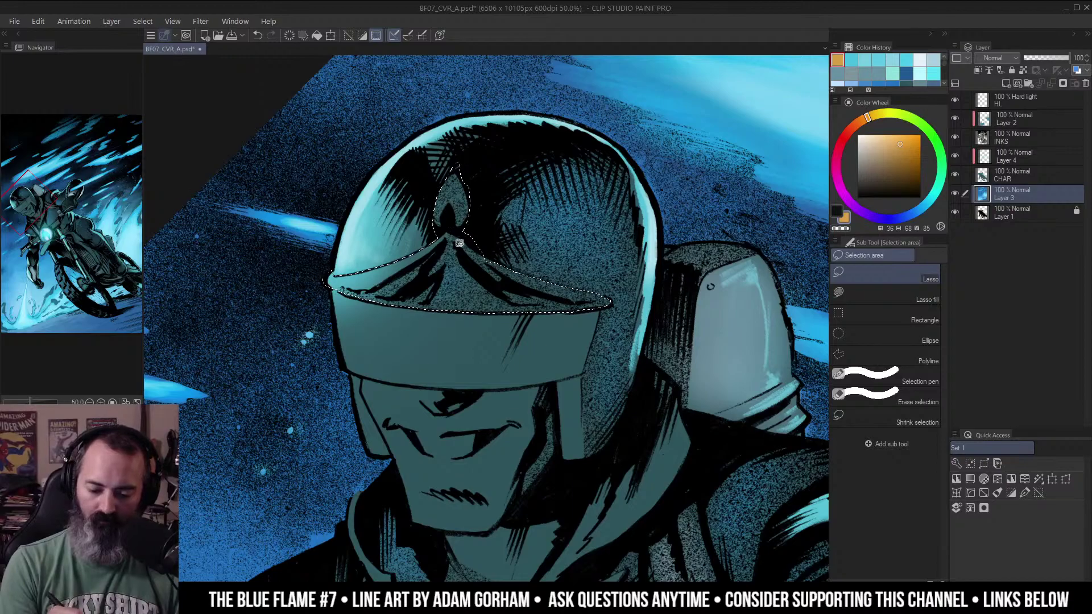
# Lighten the selected helmet emblem and brow band on the CHAR layer by setting Luminosity to 38.
pyautogui.press('/')
pyautogui.keyDown('alt'); pyautogui.click(501, 238); pyautogui.keyUp('alt')
pyautogui.hotkey('ctrl', 'd')
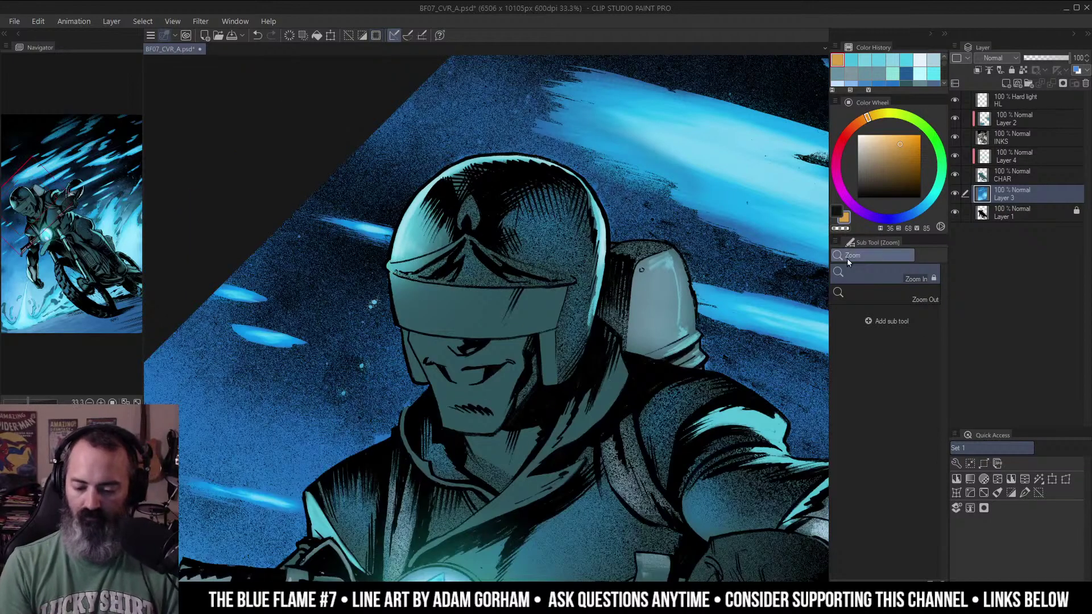
pyautogui.click(985, 178)
pyautogui.hotkey('ctrl', 'u')
pyautogui.moveTo(851, 253); pyautogui.dragTo(894, 256)
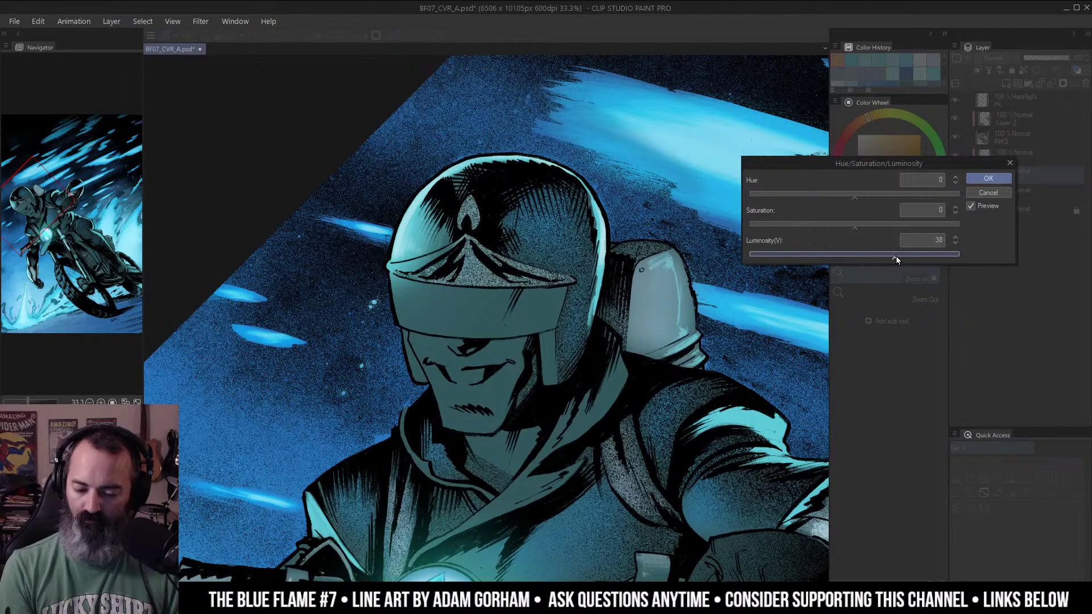
pyautogui.click(989, 178)
# Brush a near-white highlight (H 190, S 16, V 95) over the helmet's emblem and brow band on Layer 4.
pyautogui.scroll(-3, 690, 262)
pyautogui.doubleClick(690, 262)
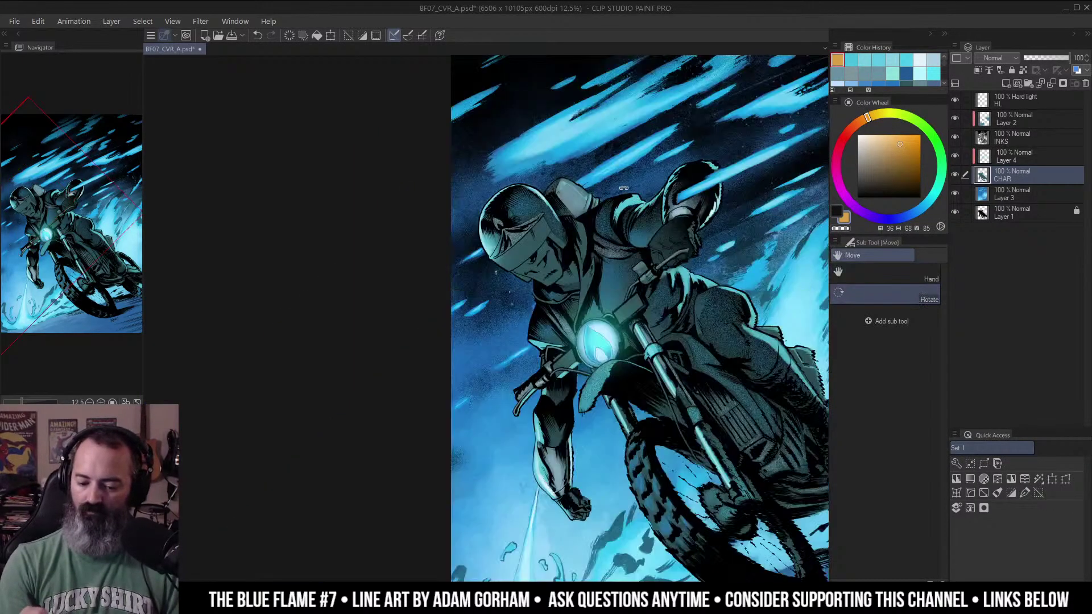
pyautogui.doubleClick(559, 236)
pyautogui.moveTo(557, 233); pyautogui.dragTo(595, 295)
pyautogui.click(536, 291)
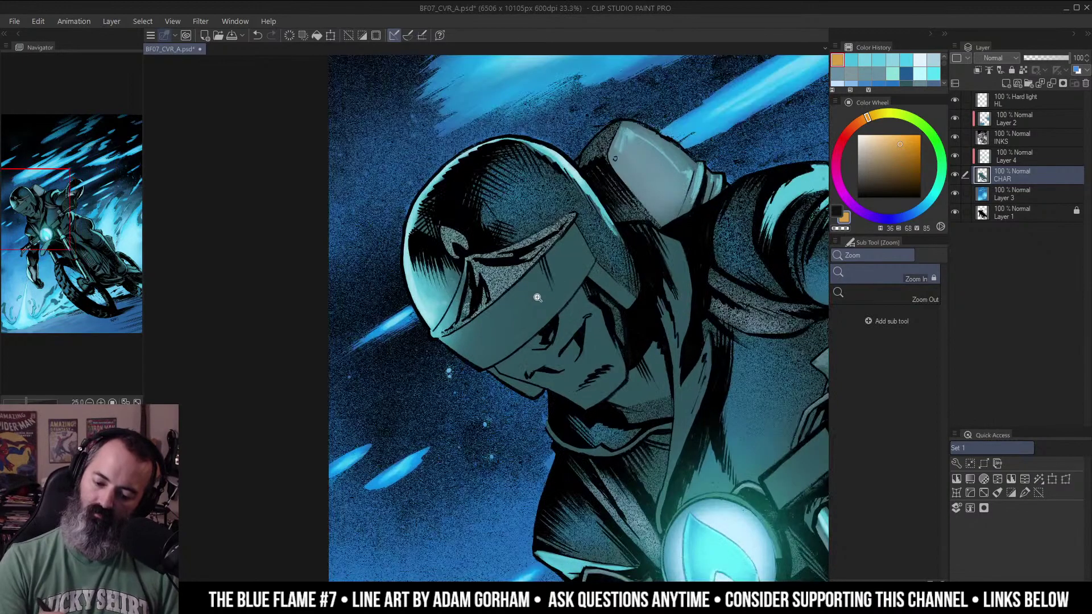
pyautogui.press('b')
pyautogui.moveTo(872, 138); pyautogui.dragTo(867, 138)
pyautogui.click(930, 201)
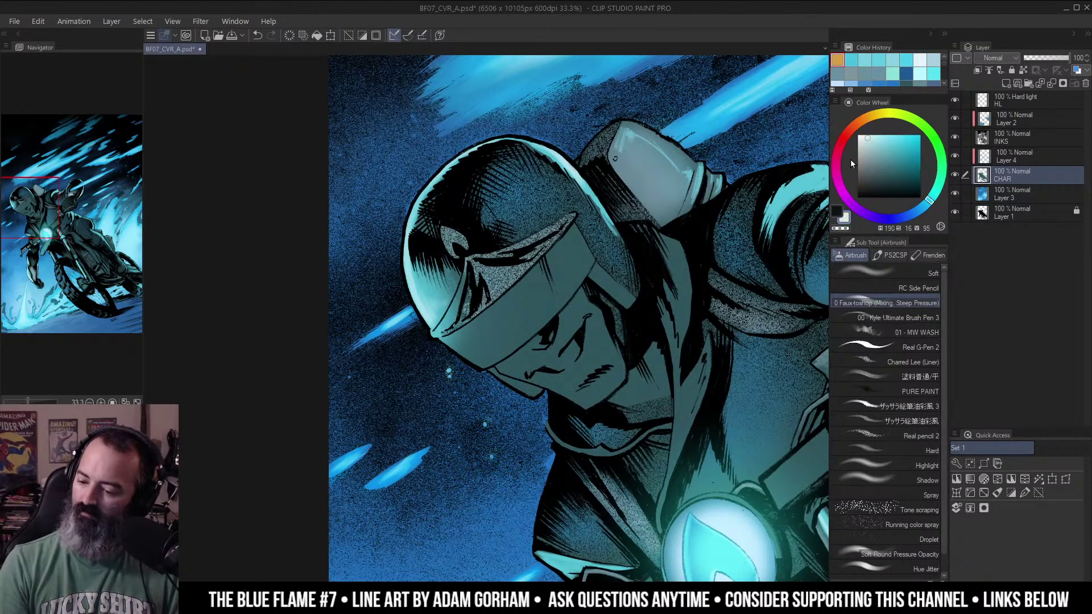
pyautogui.click(987, 158)
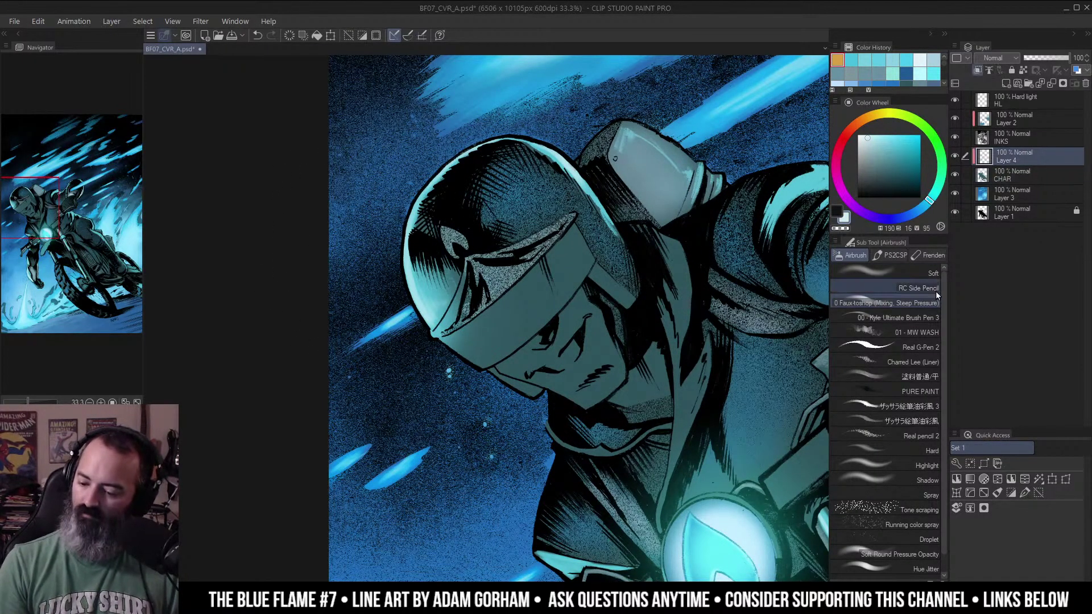
pyautogui.moveTo(439, 236)
pyautogui.mouseDown()
pyautogui.moveTo(478, 268)
pyautogui.moveTo(439, 332)
pyautogui.moveTo(466, 270)
pyautogui.moveTo(455, 318)
pyautogui.moveTo(466, 266)
pyautogui.mouseUp()
# Lasso the hood's lapel from the neck down to the headlight and brush it with a pale grey-blue highlight.
pyautogui.hotkey('ctrl', 'space')
pyautogui.moveTo(563, 219); pyautogui.dragTo(407, 245)
pyautogui.moveTo(629, 296); pyautogui.dragTo(598, 300)
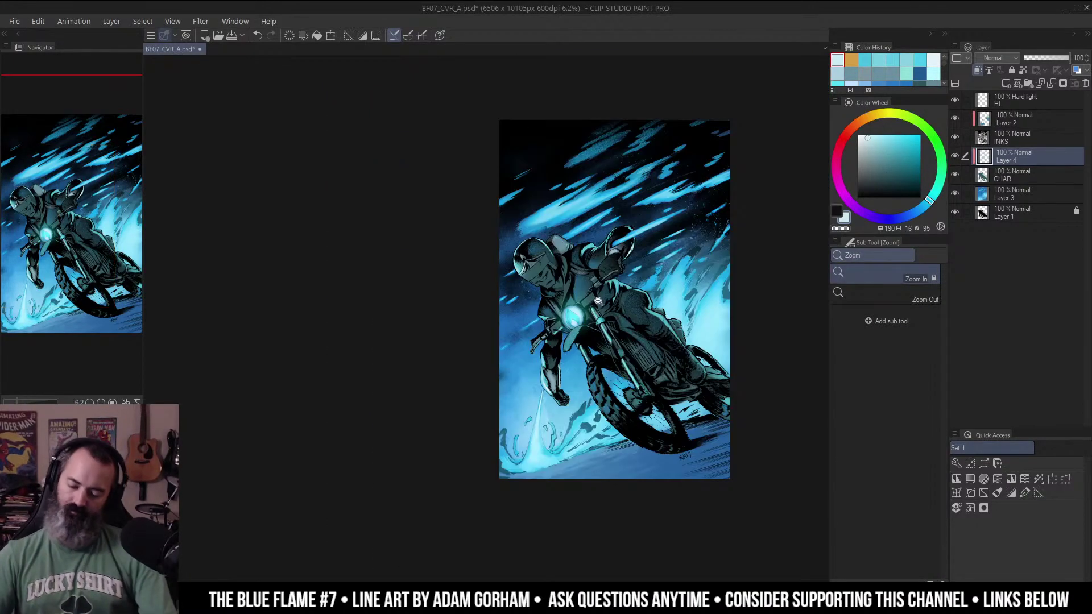
pyautogui.moveTo(587, 258); pyautogui.dragTo(642, 254)
pyautogui.moveTo(470, 262); pyautogui.dragTo(557, 152)
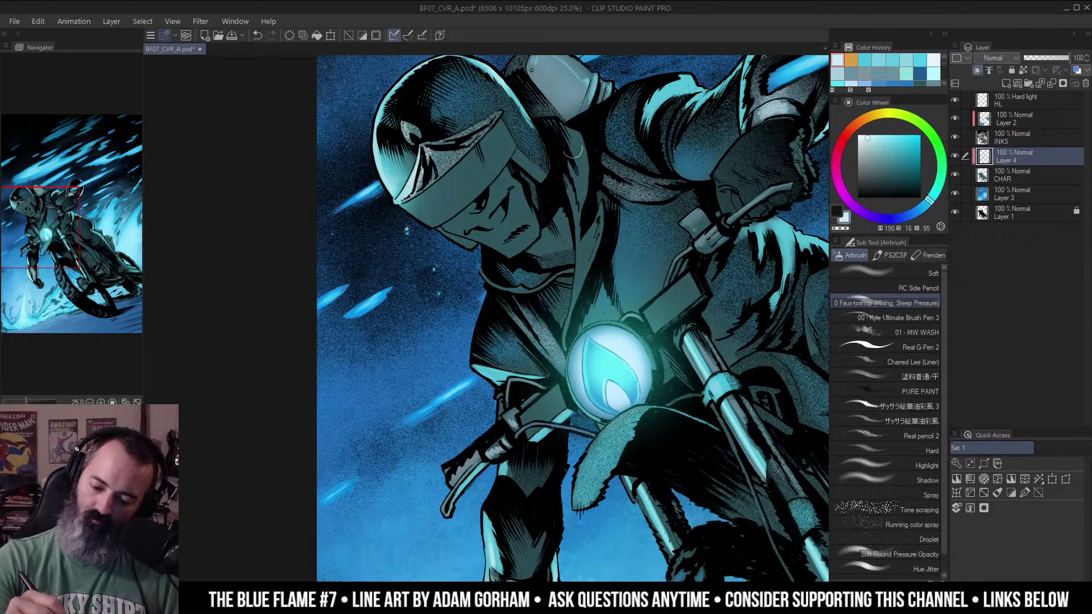
pyautogui.press('m')
pyautogui.press('b')
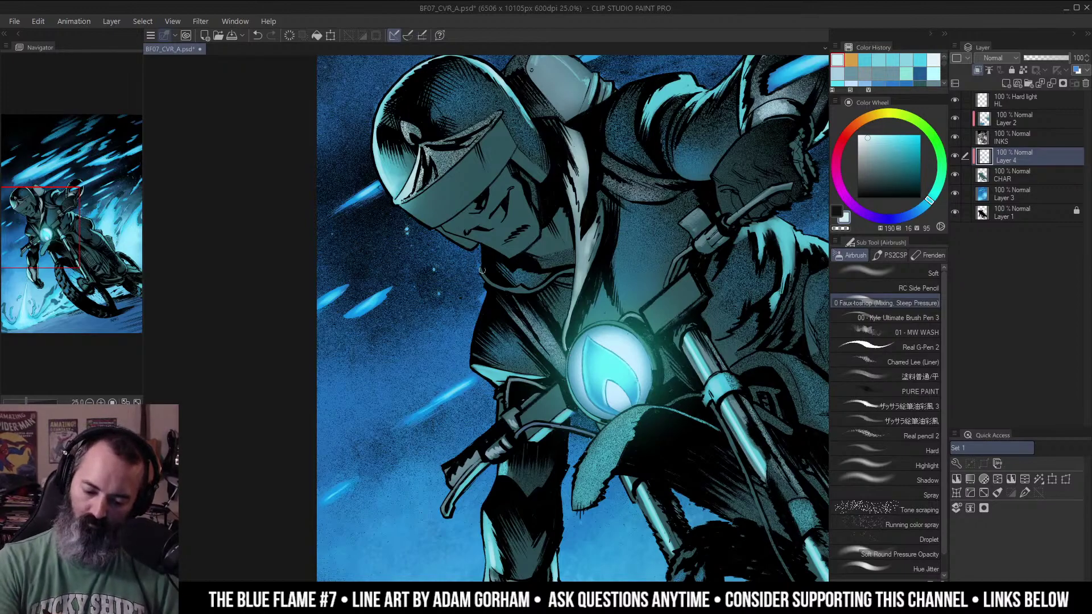
# Add a near-white highlight along the collar edge below the rider's neck, undoing the first stroke.
pyautogui.moveTo(522, 287); pyautogui.dragTo(546, 282)
pyautogui.hotkey('ctrl', 'z')
pyautogui.moveTo(546, 285)
pyautogui.mouseDown()
pyautogui.moveTo(576, 268)
pyautogui.moveTo(532, 287)
pyautogui.mouseUp()
pyautogui.press('c')
# Touch up the lapel and collar highlights with a grey-blue sampled from the artwork (H 191, S 25, V 67).
pyautogui.hotkey('ctrl', 'space')
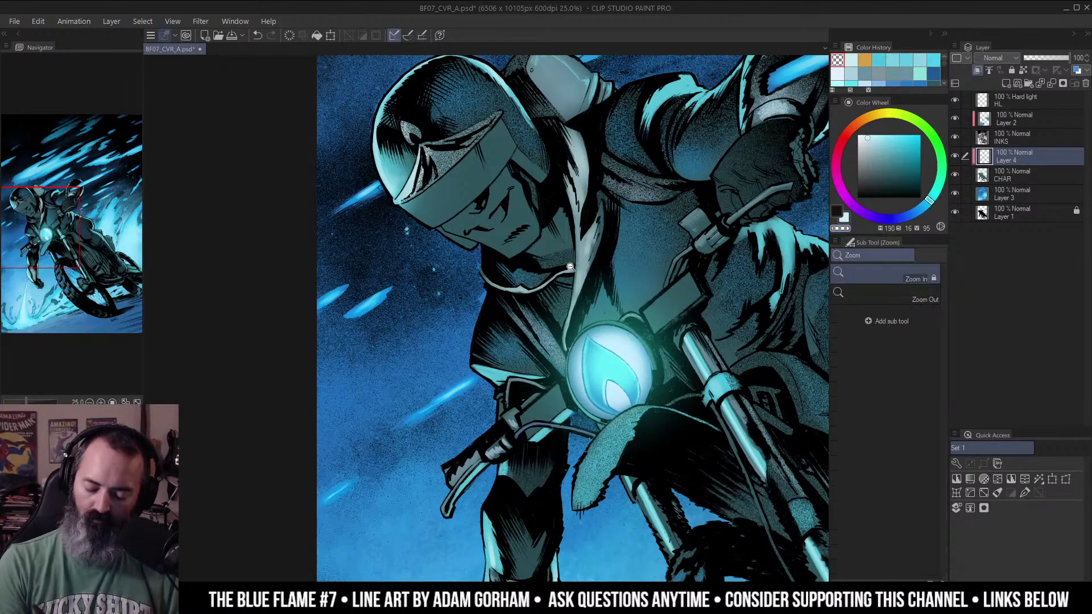
pyautogui.moveTo(619, 257); pyautogui.dragTo(601, 217)
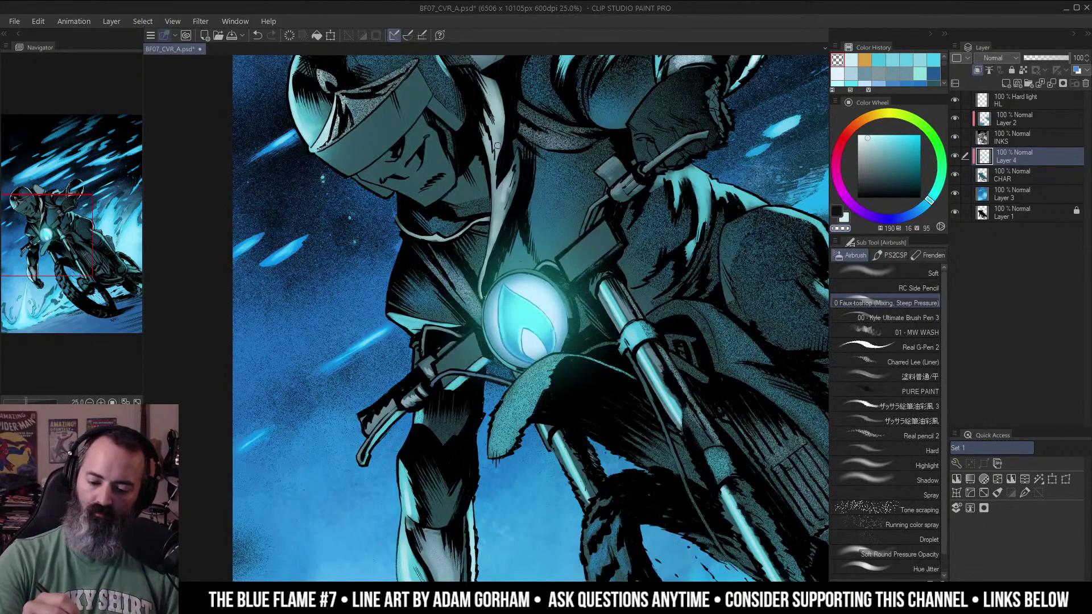
pyautogui.keyDown('alt'); pyautogui.click(509, 185); pyautogui.keyUp('alt')
pyautogui.moveTo(517, 160)
pyautogui.mouseDown()
pyautogui.moveTo(508, 217)
pyautogui.moveTo(447, 230)
pyautogui.mouseUp()
pyautogui.hotkey('ctrl', 'space')
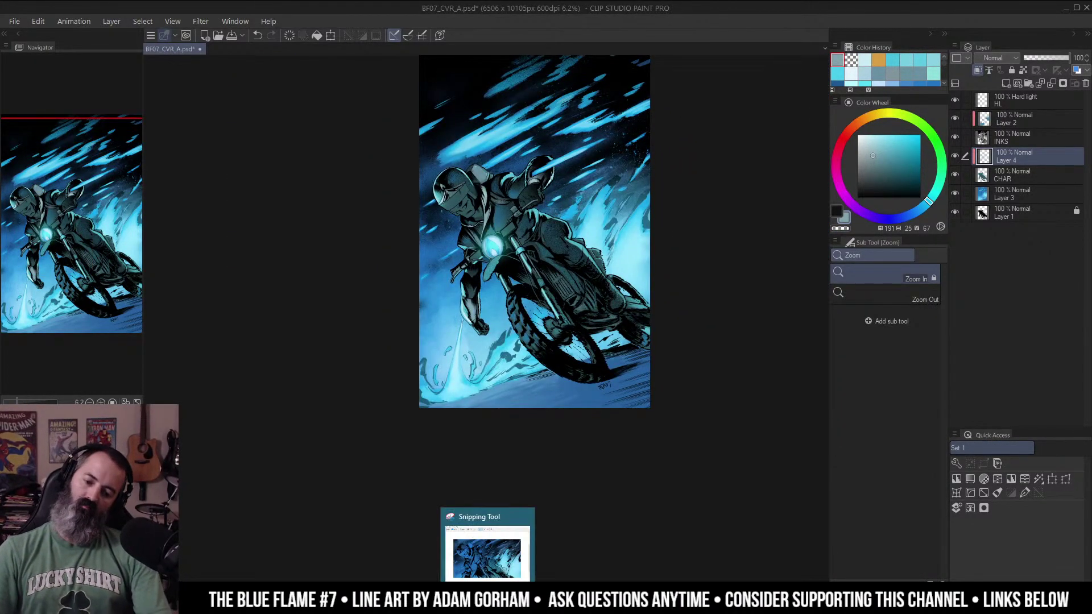
pyautogui.press('space')
pyautogui.moveTo(569, 251); pyautogui.dragTo(567, 290)
pyautogui.press('m')
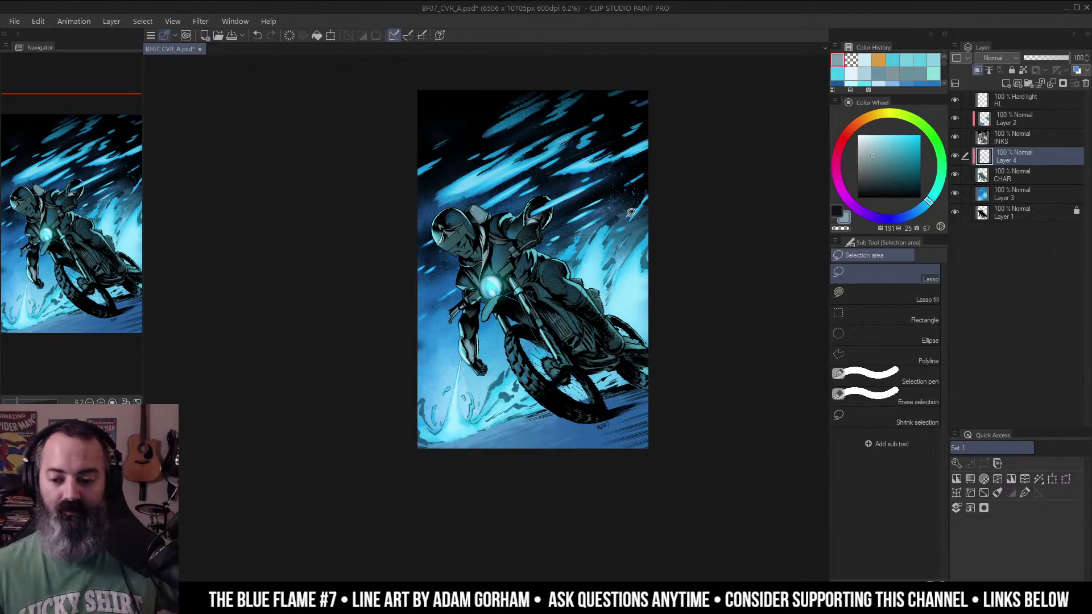
pyautogui.moveTo(665, 211); pyautogui.dragTo(672, 230)
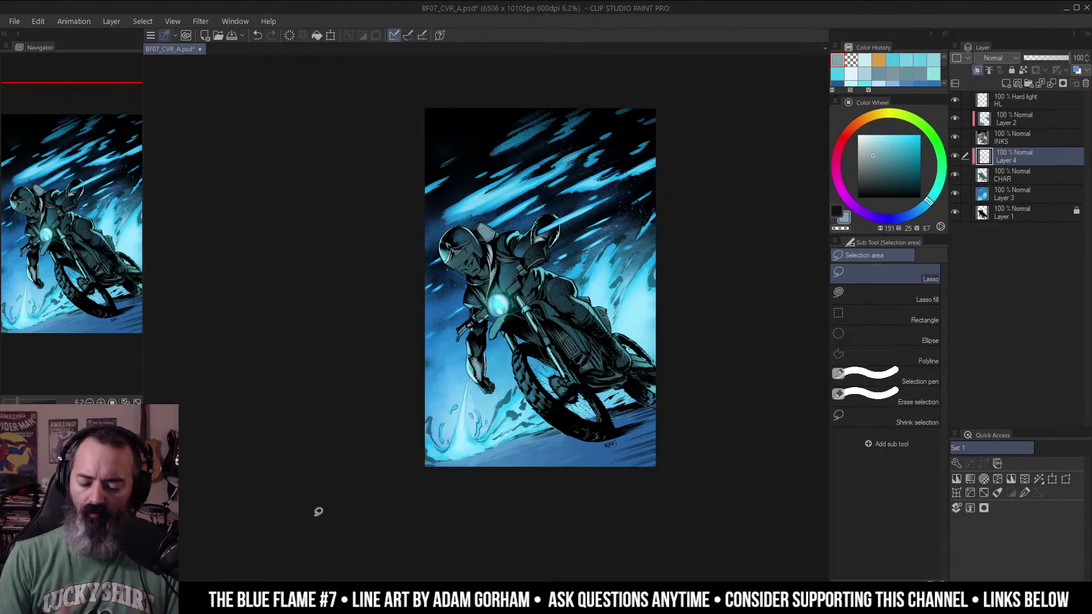
pyautogui.hotkey('ctrl', 'space')
pyautogui.doubleClick(501, 298)
pyautogui.keyDown('alt'); pyautogui.click(537, 323); pyautogui.keyUp('alt')
pyautogui.moveTo(623, 300); pyautogui.dragTo(588, 303)
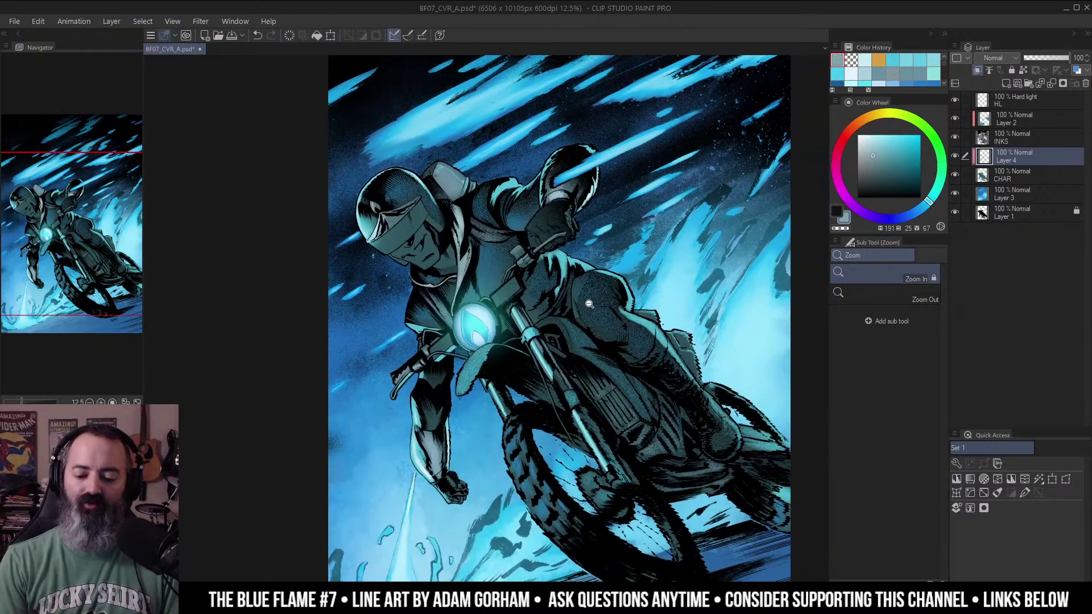
pyautogui.moveTo(562, 269); pyautogui.dragTo(568, 273)
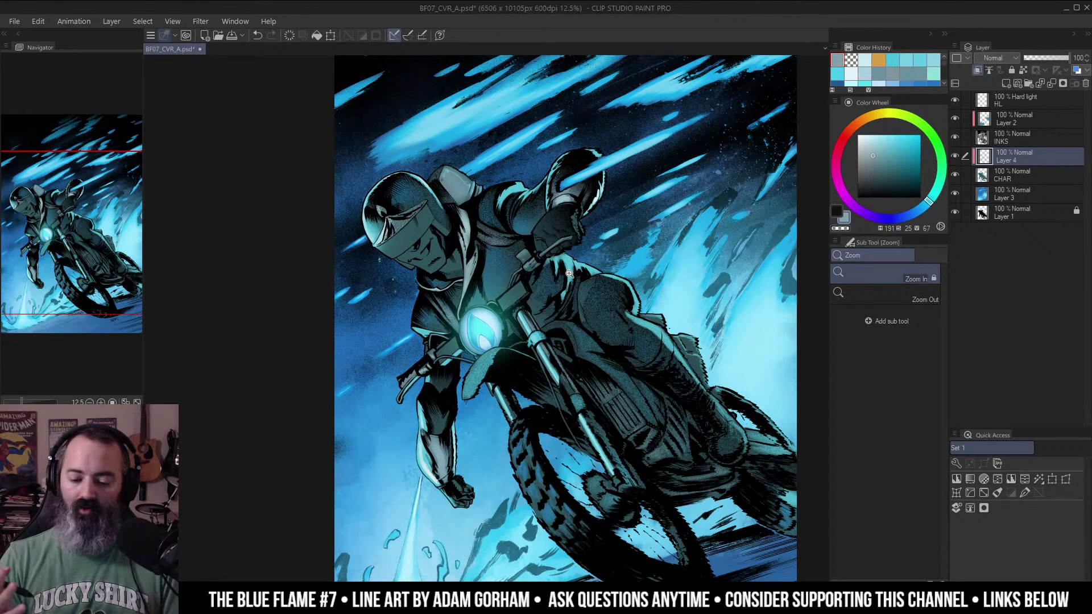
# Lasso the visor band across the rider's helmet on Layer 4.
pyautogui.doubleClick(427, 243)
pyautogui.hotkey('shift', 'space')
pyautogui.moveTo(334, 281); pyautogui.dragTo(454, 165)
pyautogui.moveTo(574, 238); pyautogui.dragTo(635, 316)
pyautogui.hotkey('ctrl', 'space')
pyautogui.click(620, 310)
pyautogui.hotkey('shift', 'space')
pyautogui.moveTo(696, 276); pyautogui.dragTo(660, 208)
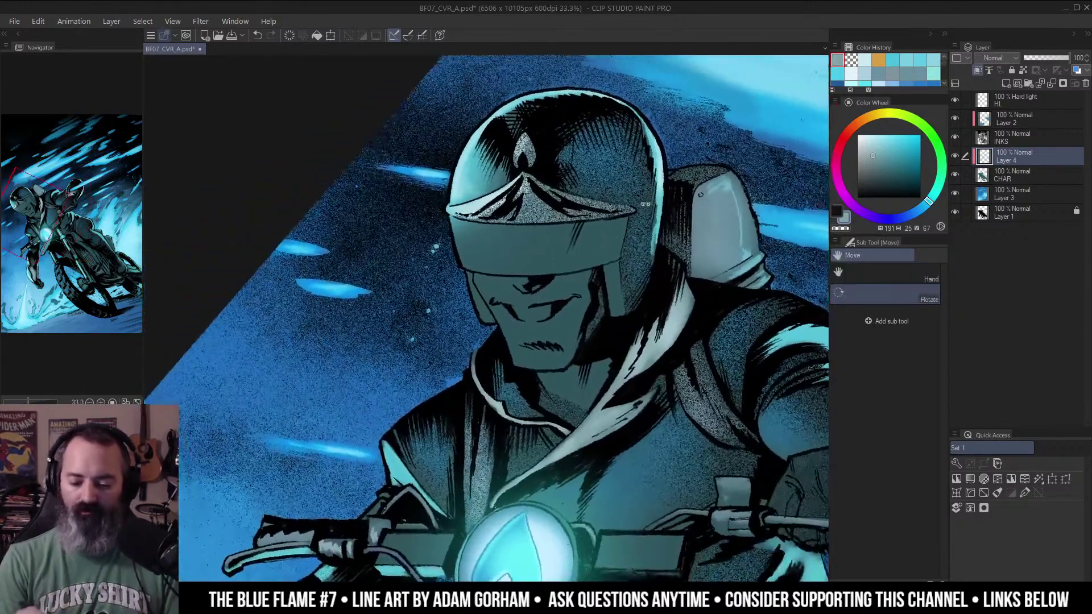
pyautogui.hotkey('ctrl', 'space')
pyautogui.click(630, 256)
pyautogui.press('m')
pyautogui.press('b')
pyautogui.moveTo(393, 260); pyautogui.dragTo(414, 265)
pyautogui.press('m')
pyautogui.press('b')
pyautogui.press('m')
pyautogui.moveTo(393, 260)
pyautogui.mouseDown()
pyautogui.moveTo(512, 272)
pyautogui.moveTo(597, 259)
pyautogui.moveTo(631, 245)
pyautogui.moveTo(646, 184)
pyautogui.mouseUp()
pyautogui.moveTo(392, 203); pyautogui.dragTo(396, 260)
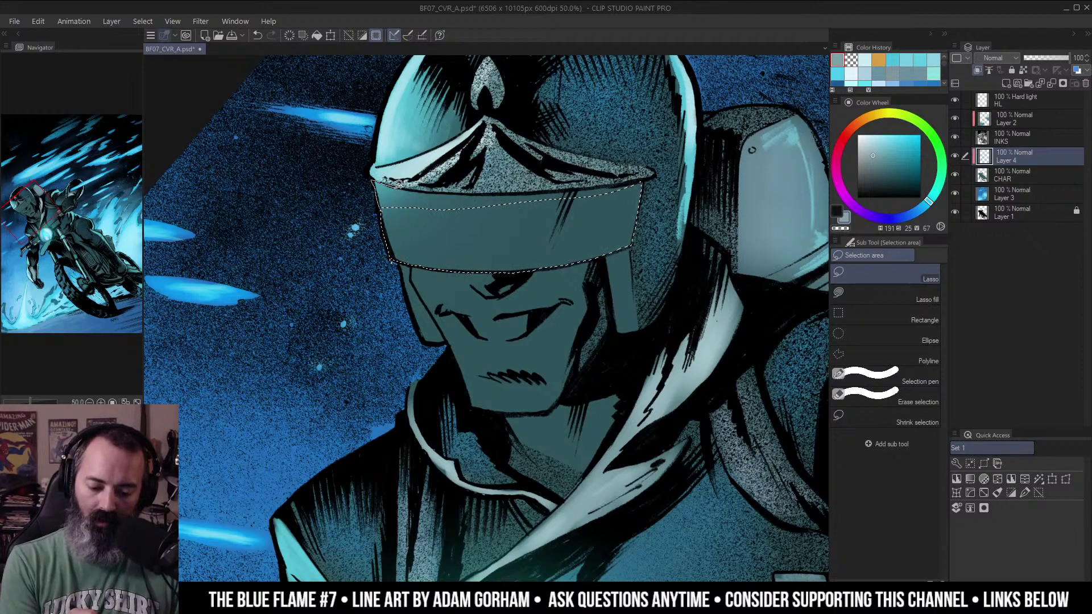
# Colour the visor burnt orange (H 24, S 58, V 57) with the Soft airbrush.
pyautogui.moveTo(421, 187)
pyautogui.mouseDown()
pyautogui.moveTo(643, 182)
pyautogui.moveTo(542, 223)
pyautogui.mouseUp()
pyautogui.keyDown('alt'); pyautogui.click(620, 244); pyautogui.keyUp('alt')
pyautogui.moveTo(690, 245); pyautogui.dragTo(594, 289)
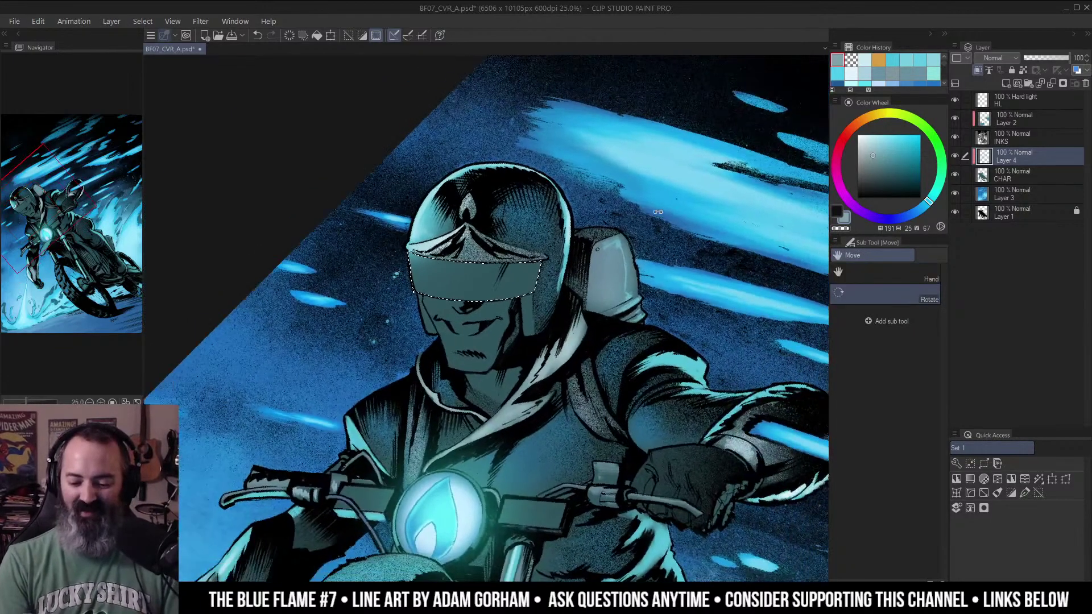
pyautogui.keyDown('shift'); pyautogui.doubleClick(629, 237); pyautogui.keyUp('shift')
pyautogui.keyDown('alt'); pyautogui.click(629, 236); pyautogui.keyUp('alt')
pyautogui.click(571, 267)
pyautogui.hotkey('ctrl', 'd')
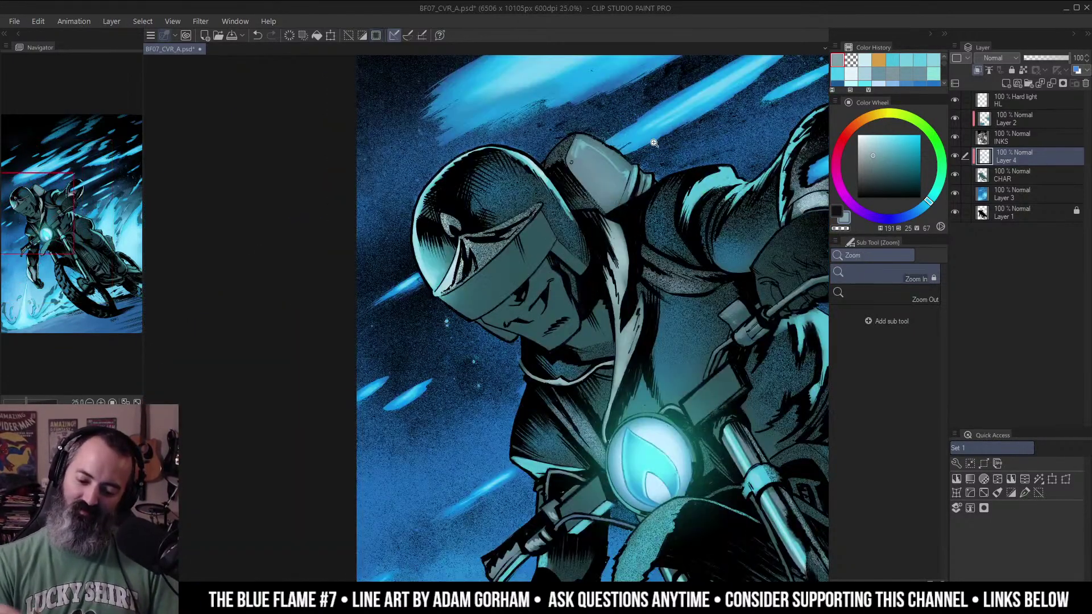
pyautogui.press('b')
pyautogui.click(859, 126)
pyautogui.click(896, 165)
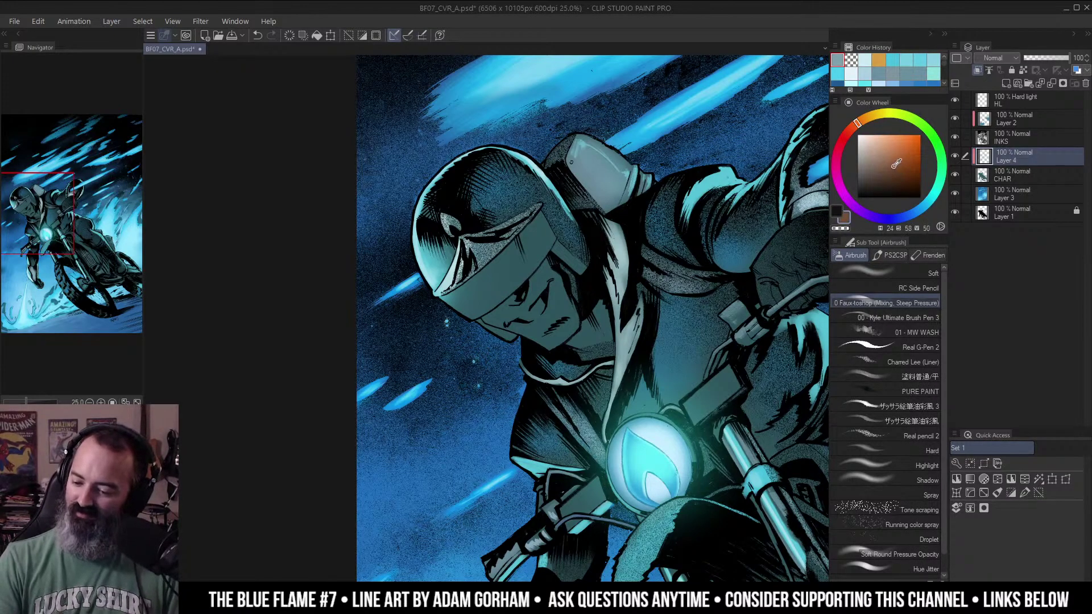
pyautogui.click(910, 273)
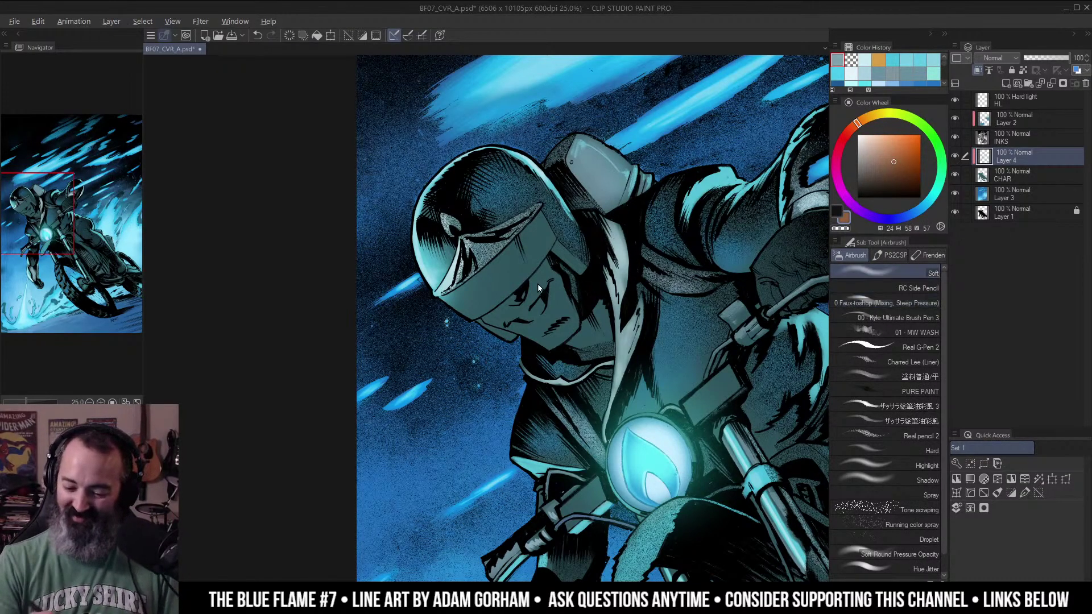
pyautogui.moveTo(495, 267)
pyautogui.mouseDown()
pyautogui.moveTo(482, 320)
pyautogui.moveTo(483, 300)
pyautogui.mouseUp()
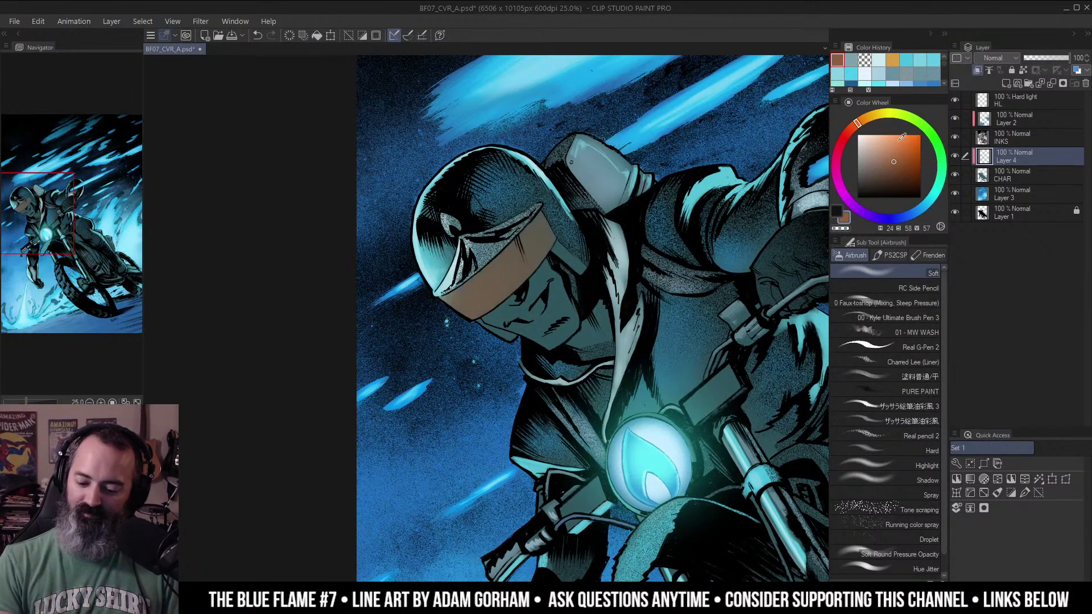
# Airbrush a redder, darker orange (H 17, S 69, V 50) over the end of the visor nearest the hood.
pyautogui.click(853, 127)
pyautogui.moveTo(537, 238)
pyautogui.mouseDown()
pyautogui.moveTo(593, 211)
pyautogui.moveTo(579, 218)
pyautogui.mouseUp()
pyautogui.press('[')
pyautogui.press('[')
pyautogui.hotkey('ctrl', 'space')
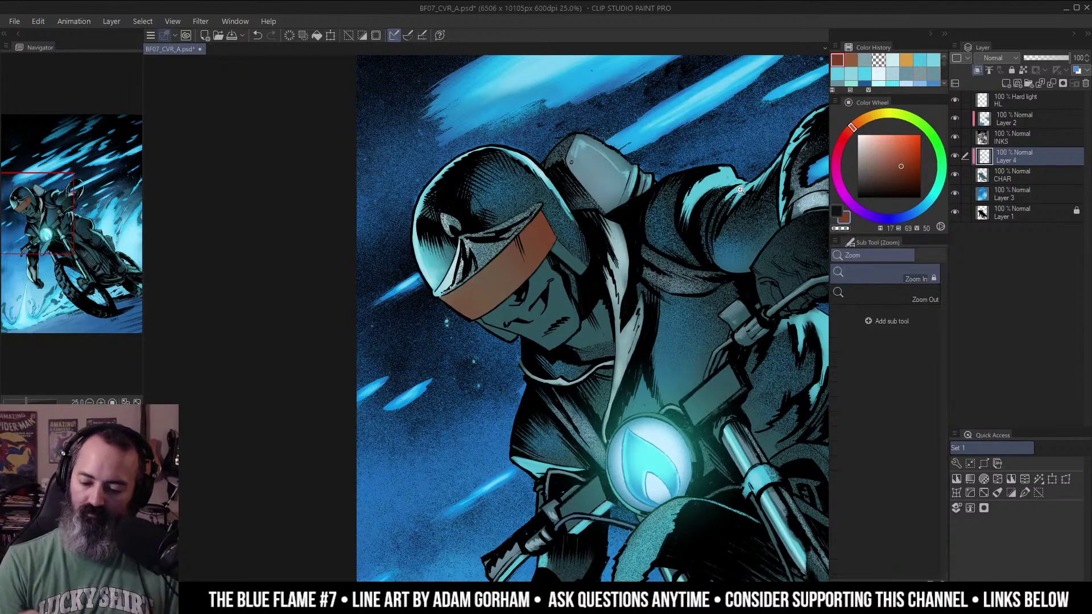
# Airbrush a pale cyan reflection (H 184, S 37, V 87) across the front of the visor, undoing the first attempt.
pyautogui.click(934, 197)
pyautogui.click(880, 143)
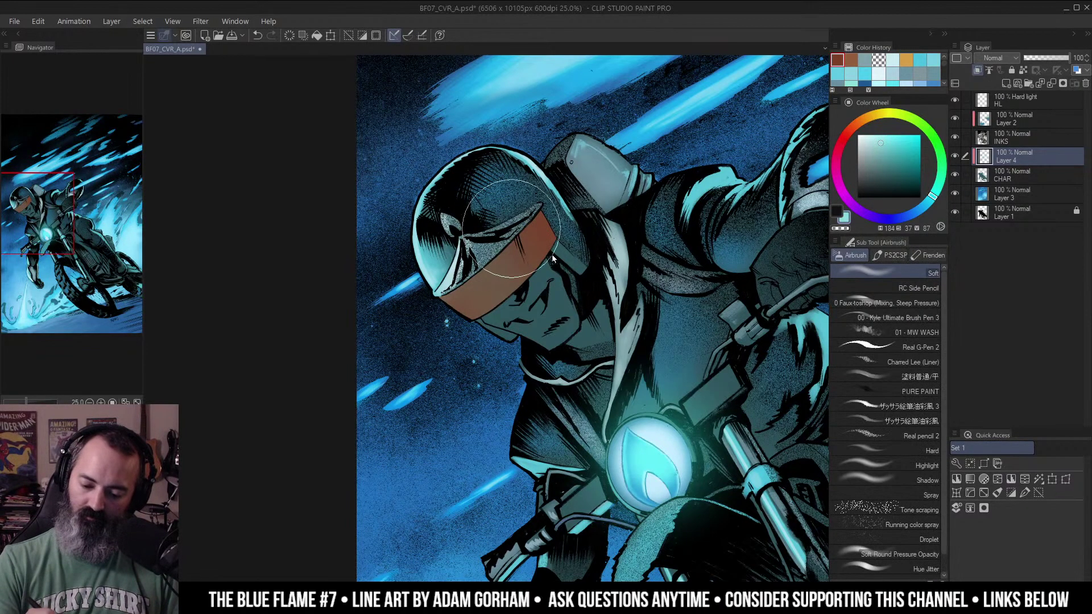
pyautogui.moveTo(479, 284); pyautogui.dragTo(545, 319)
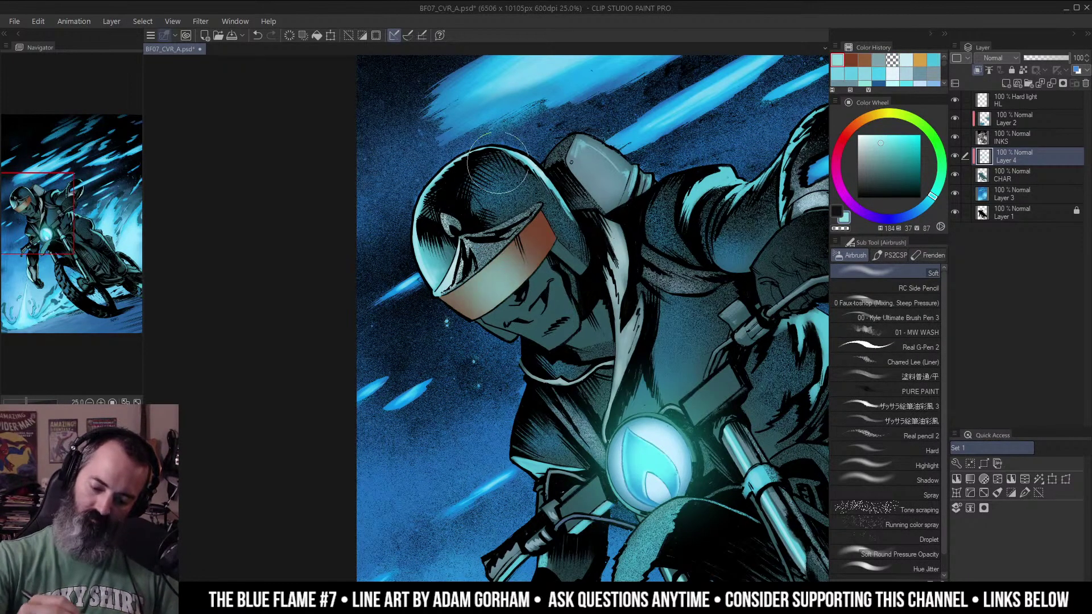
pyautogui.hotkey('alt', 'space')
pyautogui.keyDown('alt'); pyautogui.click(521, 248); pyautogui.keyUp('alt')
pyautogui.keyDown('alt'); pyautogui.click(520, 249); pyautogui.keyUp('alt')
pyautogui.keyDown('ctrl'); pyautogui.click(533, 256); pyautogui.keyUp('ctrl')
pyautogui.keyDown('ctrl'); pyautogui.click(500, 254); pyautogui.keyUp('ctrl')
pyautogui.hotkey('ctrl', 'z')
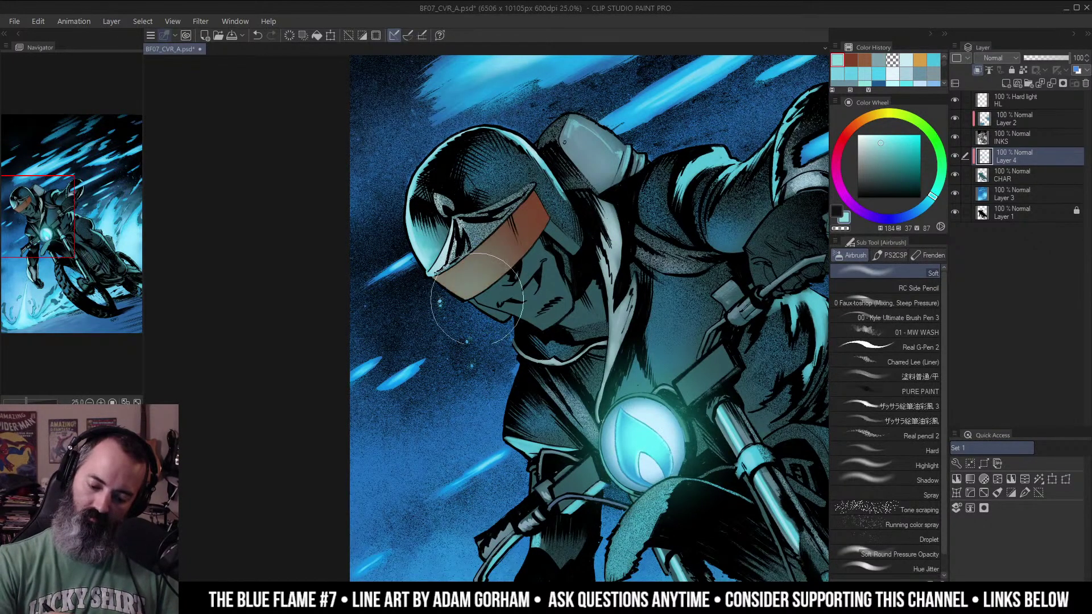
pyautogui.moveTo(500, 245)
pyautogui.mouseDown()
pyautogui.moveTo(480, 259)
pyautogui.moveTo(515, 236)
pyautogui.moveTo(488, 245)
pyautogui.moveTo(497, 303)
pyautogui.moveTo(449, 262)
pyautogui.moveTo(477, 276)
pyautogui.moveTo(511, 264)
pyautogui.mouseUp()
pyautogui.moveTo(502, 216); pyautogui.dragTo(524, 251)
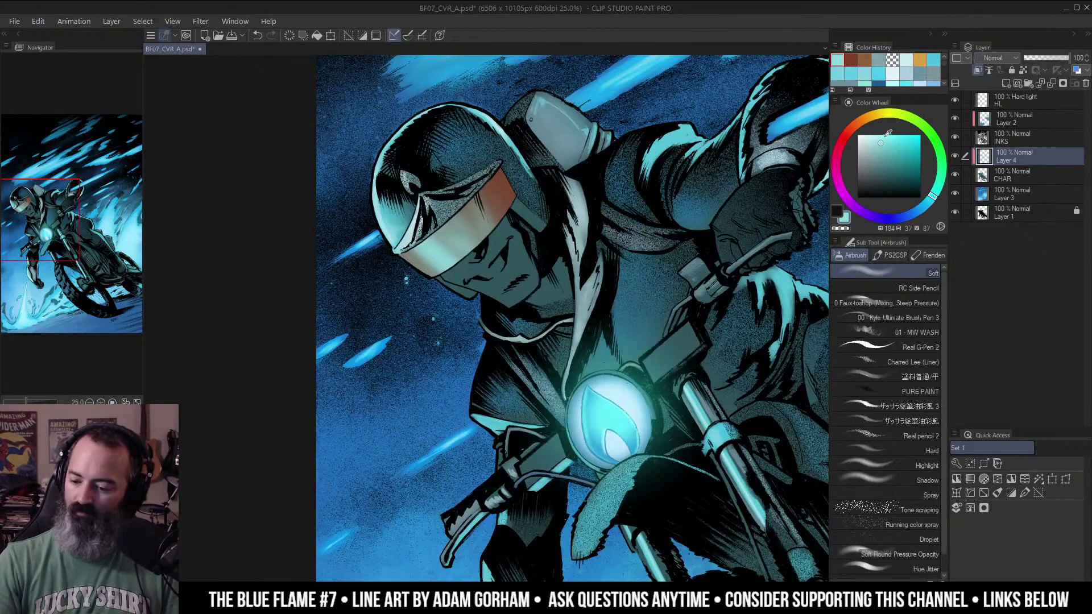
# Add a near-white cyan glint (H 184, S 19, V 92) to the front end of the visor.
pyautogui.click(871, 138)
pyautogui.moveTo(411, 238)
pyautogui.mouseDown()
pyautogui.moveTo(476, 288)
pyautogui.moveTo(447, 273)
pyautogui.mouseUp()
pyautogui.keyDown('alt'); pyautogui.click(584, 250); pyautogui.keyUp('alt')
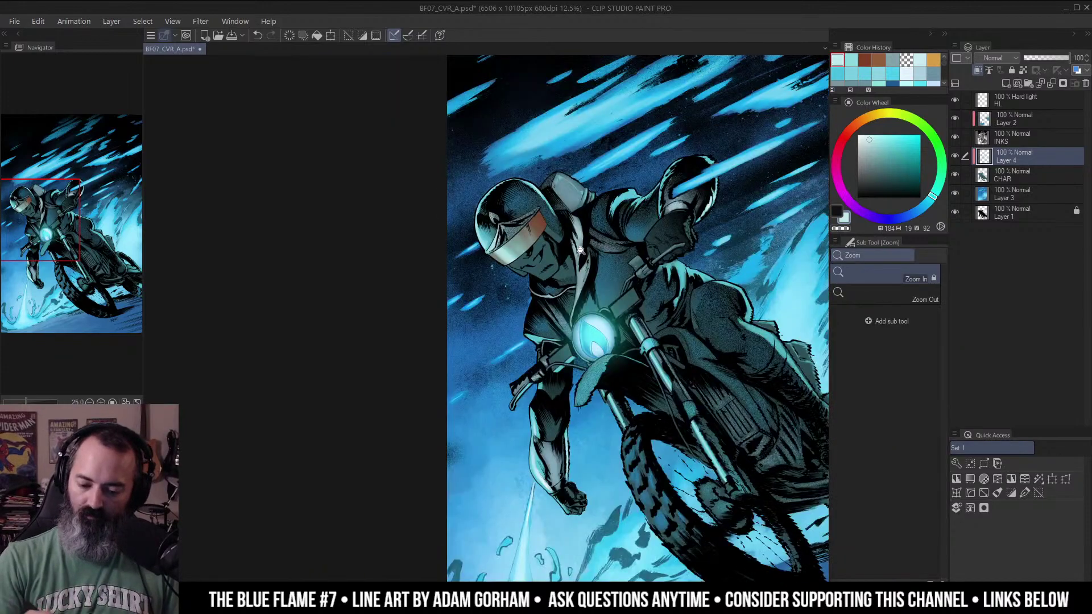
pyautogui.keyDown('alt'); pyautogui.click(585, 250); pyautogui.keyUp('alt')
pyautogui.moveTo(686, 328); pyautogui.dragTo(657, 336)
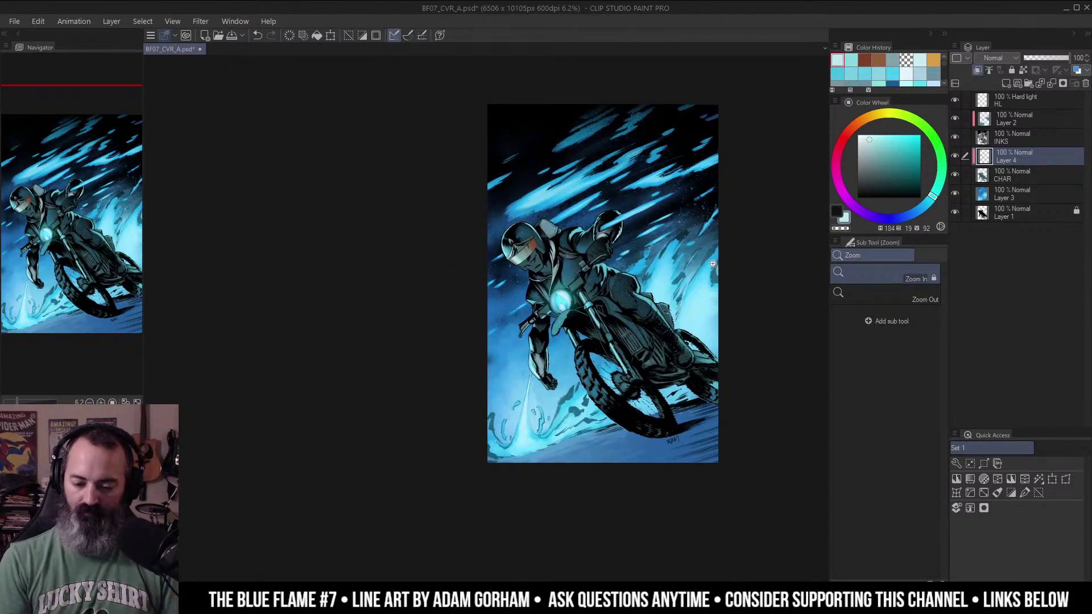
# Lasso the rider's face from the visor's lower edge down to the chin.
pyautogui.click(549, 264)
pyautogui.click(539, 269)
pyautogui.click(557, 182)
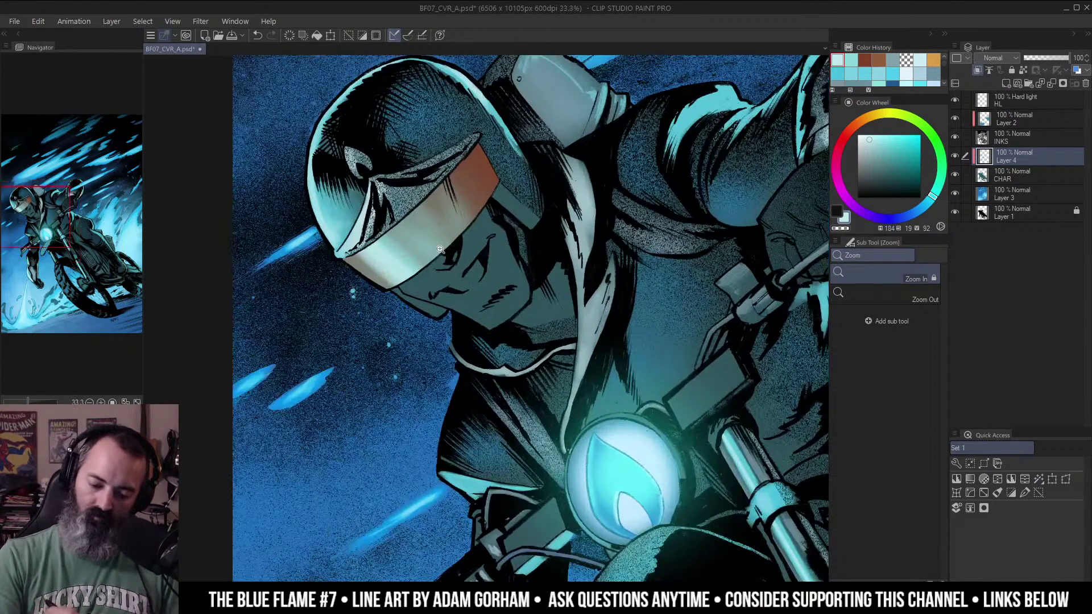
pyautogui.click(444, 244)
pyautogui.press('m')
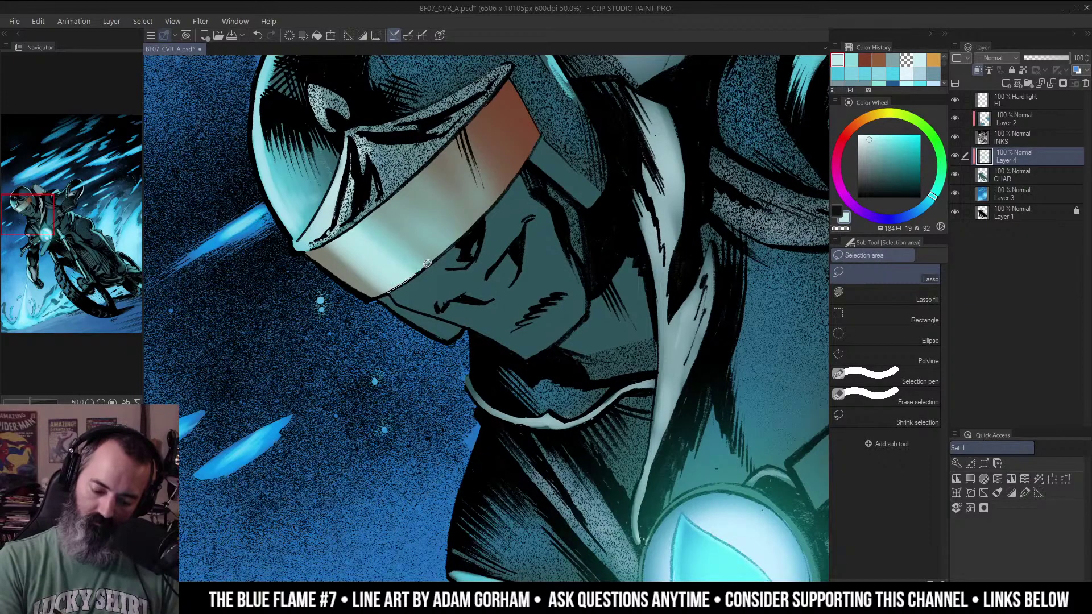
pyautogui.moveTo(460, 236)
pyautogui.mouseDown()
pyautogui.moveTo(528, 166)
pyautogui.moveTo(551, 182)
pyautogui.moveTo(586, 244)
pyautogui.moveTo(589, 304)
pyautogui.moveTo(572, 333)
pyautogui.moveTo(520, 361)
pyautogui.moveTo(473, 328)
pyautogui.moveTo(402, 306)
pyautogui.moveTo(439, 240)
pyautogui.moveTo(610, 283)
pyautogui.moveTo(614, 302)
pyautogui.mouseUp()
pyautogui.press('r')
pyautogui.moveTo(532, 279); pyautogui.dragTo(580, 231)
pyautogui.keyDown('ctrl'); pyautogui.click(580, 231); pyautogui.keyUp('ctrl')
pyautogui.moveTo(508, 201)
pyautogui.mouseDown()
pyautogui.moveTo(474, 273)
pyautogui.moveTo(501, 207)
pyautogui.mouseUp()
pyautogui.press('r')
pyautogui.moveTo(512, 219); pyautogui.dragTo(443, 225)
pyautogui.moveTo(418, 189)
pyautogui.mouseDown()
pyautogui.moveTo(545, 194)
pyautogui.moveTo(353, 187)
pyautogui.mouseUp()
pyautogui.moveTo(686, 266)
pyautogui.mouseDown()
pyautogui.moveTo(643, 273)
pyautogui.moveTo(646, 246)
pyautogui.moveTo(626, 337)
pyautogui.moveTo(592, 370)
pyautogui.mouseUp()
pyautogui.hotkey('ctrl', 'z')
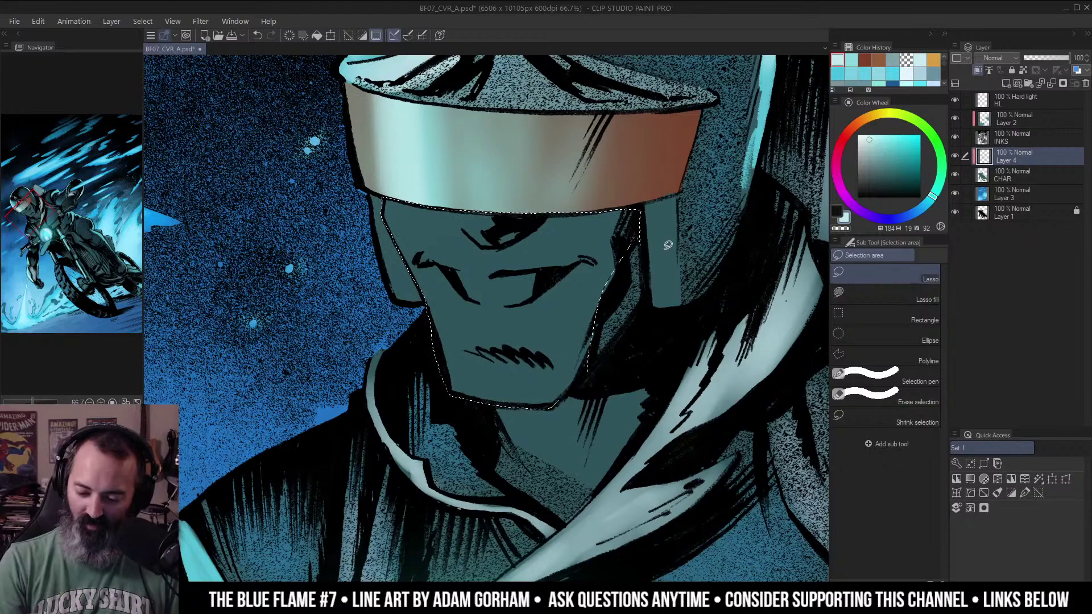
pyautogui.keyDown('alt'); pyautogui.click(665, 263); pyautogui.keyUp('alt')
pyautogui.moveTo(643, 238)
pyautogui.mouseDown()
pyautogui.moveTo(653, 291)
pyautogui.moveTo(605, 314)
pyautogui.mouseUp()
pyautogui.keyDown('ctrl'); pyautogui.keyDown('alt'); pyautogui.click(648, 251); pyautogui.keyUp('alt'); pyautogui.keyUp('ctrl')
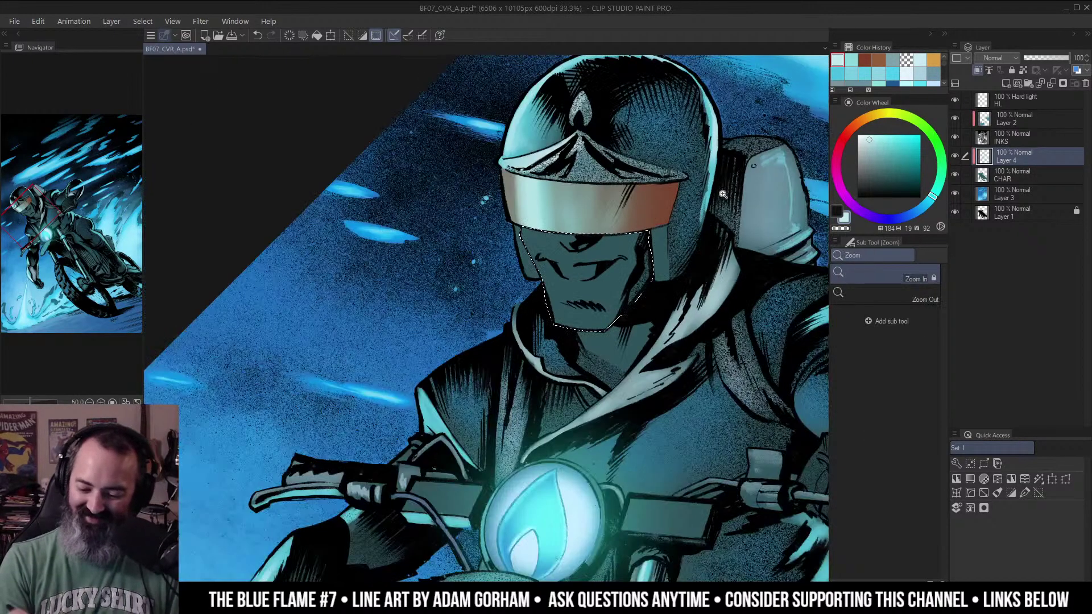
# Extend the face selection to include the neck down to the collar.
pyautogui.keyDown('ctrl'); pyautogui.click(625, 315); pyautogui.keyUp('ctrl')
pyautogui.moveTo(508, 327)
pyautogui.mouseDown()
pyautogui.moveTo(522, 387)
pyautogui.moveTo(566, 418)
pyautogui.moveTo(627, 352)
pyautogui.moveTo(643, 311)
pyautogui.mouseUp()
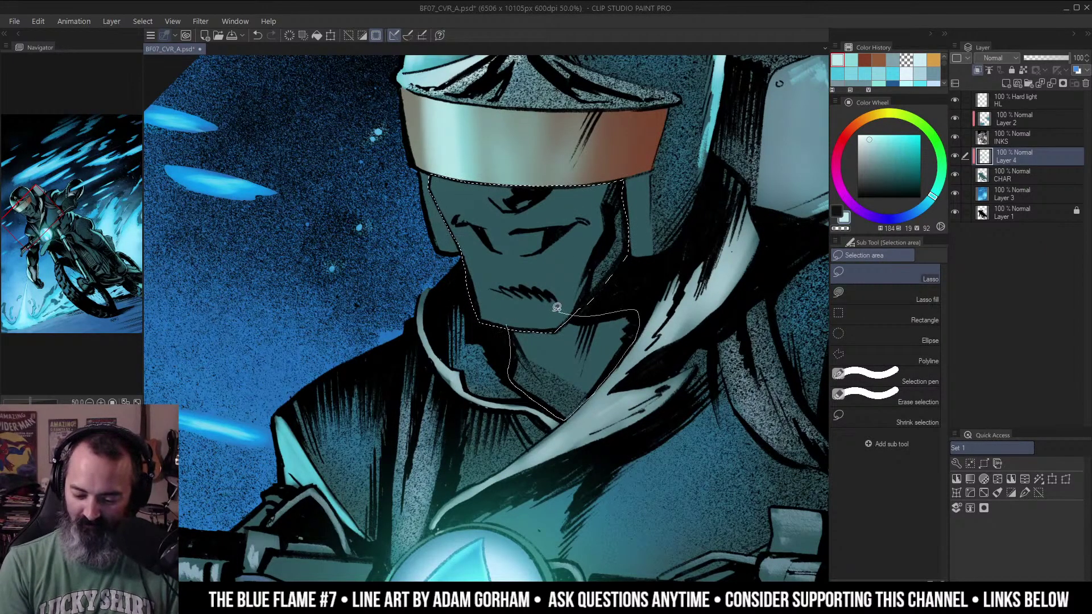
pyautogui.keyDown('ctrl'); pyautogui.keyDown('alt'); pyautogui.click(626, 281); pyautogui.keyUp('alt'); pyautogui.keyUp('ctrl')
pyautogui.keyDown('ctrl'); pyautogui.keyDown('alt'); pyautogui.click(624, 278); pyautogui.keyUp('alt'); pyautogui.keyUp('ctrl')
pyautogui.moveTo(695, 243); pyautogui.dragTo(604, 146)
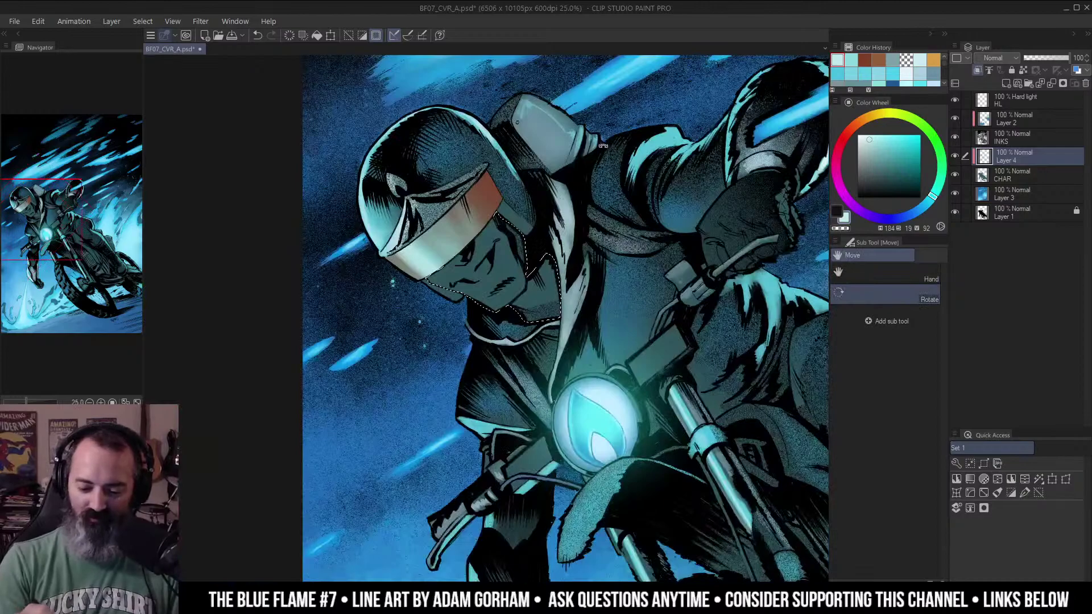
pyautogui.moveTo(646, 184); pyautogui.dragTo(557, 179)
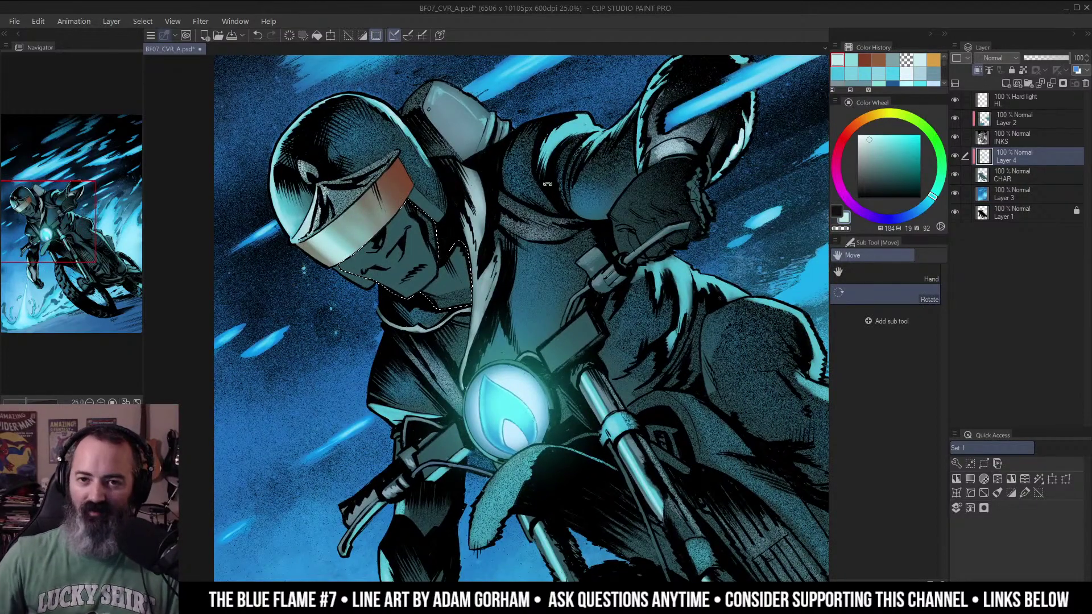
pyautogui.moveTo(706, 264); pyautogui.dragTo(763, 289)
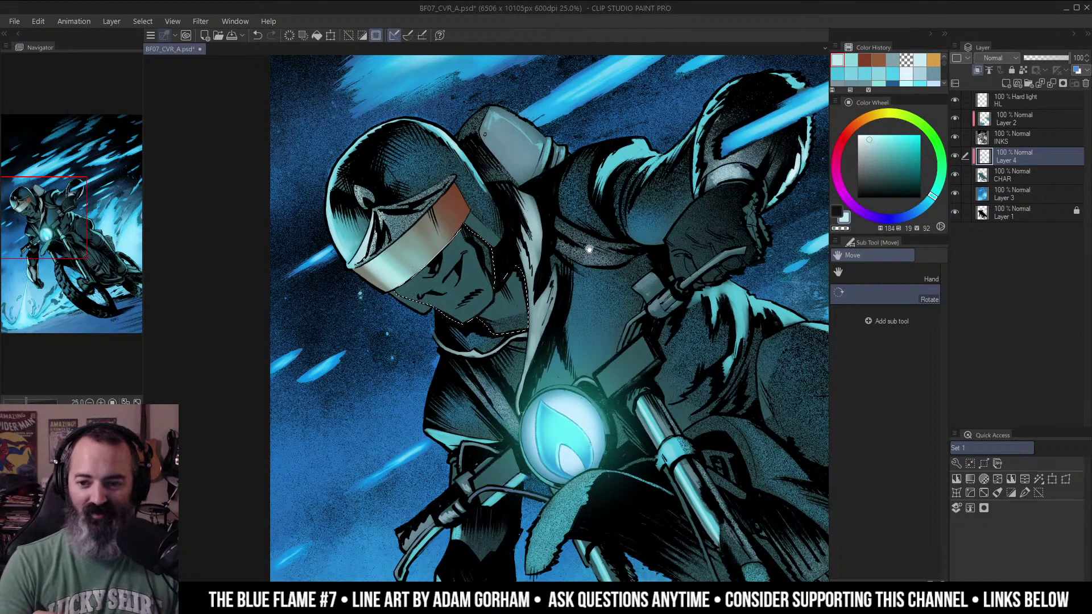
pyautogui.moveTo(587, 249); pyautogui.dragTo(619, 237)
# Recolour the face and neck on the CHAR layer to a muted brown with hue -174, reduced saturation and adjusted luminosity.
pyautogui.hotkey('ctrl', 'd')
pyautogui.click(984, 177)
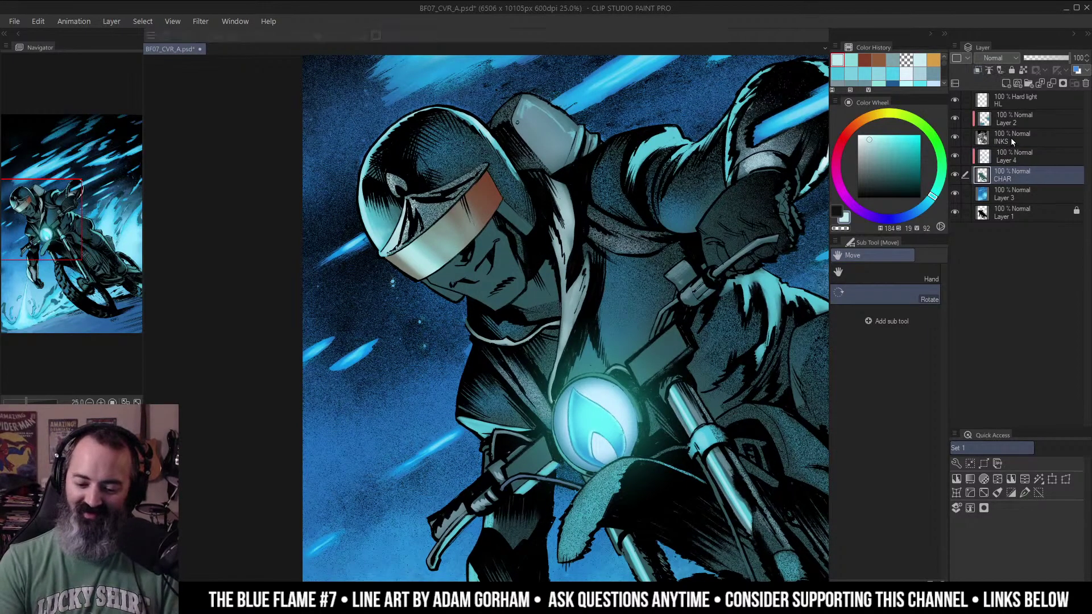
pyautogui.hotkey('ctrl', 'u')
pyautogui.moveTo(855, 199); pyautogui.dragTo(846, 199)
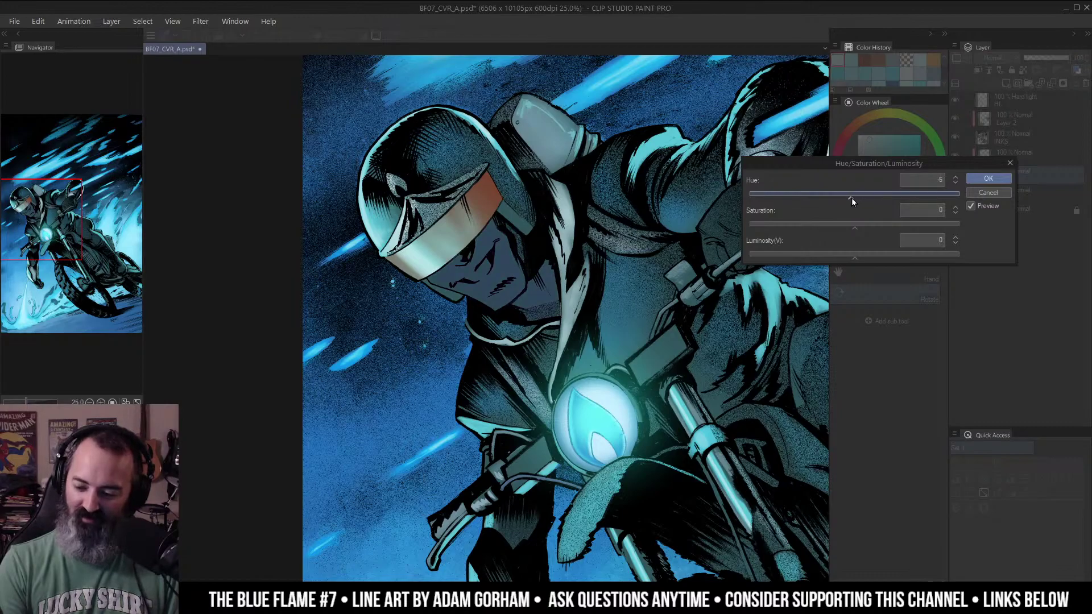
pyautogui.moveTo(878, 198); pyautogui.dragTo(759, 209)
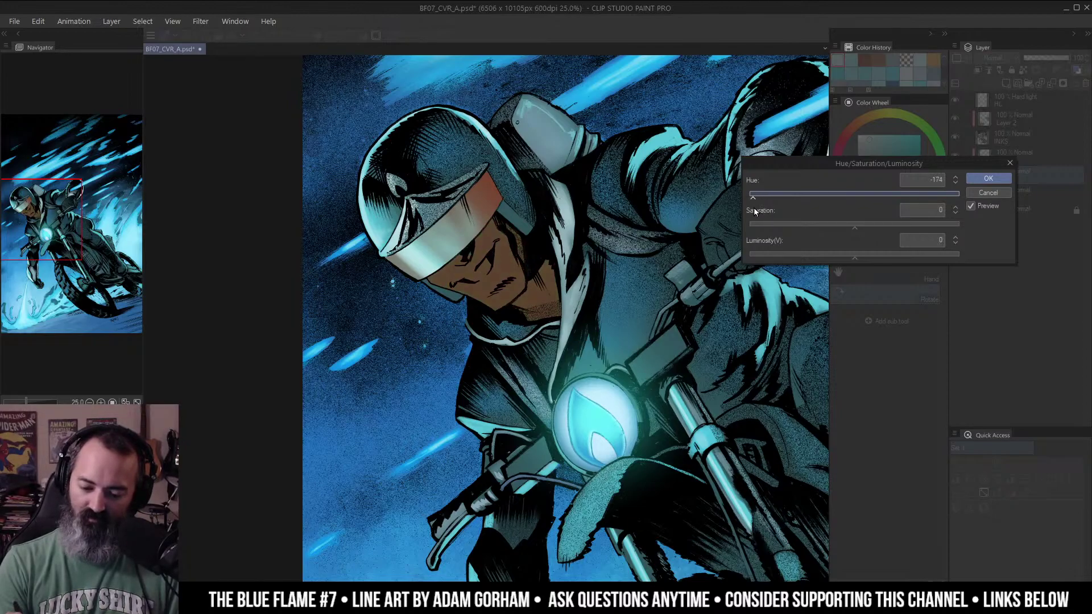
pyautogui.moveTo(851, 228); pyautogui.dragTo(834, 234)
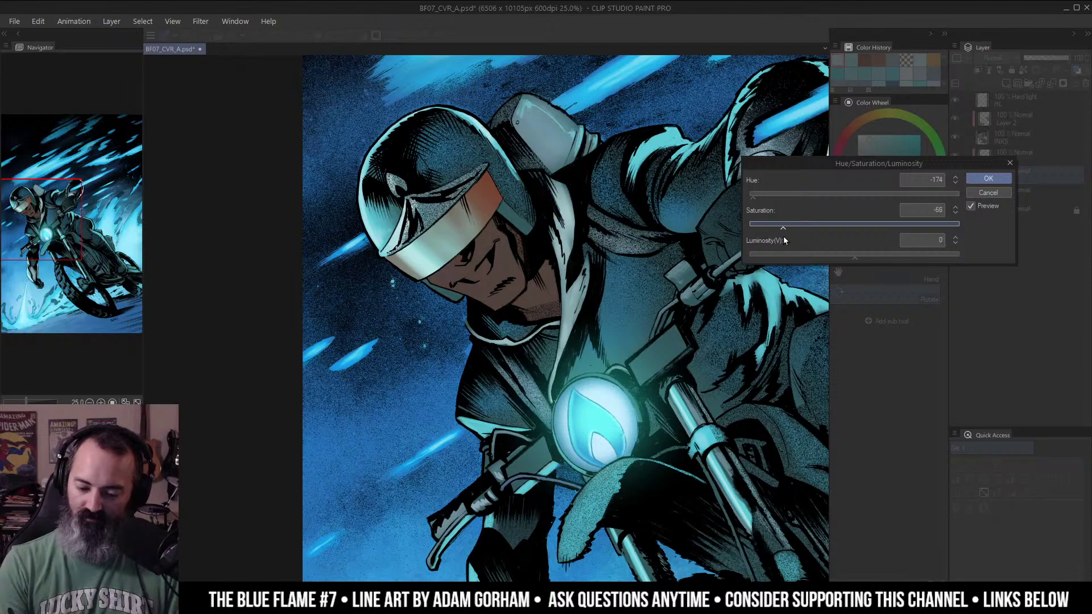
pyautogui.moveTo(785, 239); pyautogui.dragTo(791, 234)
pyautogui.moveTo(859, 257); pyautogui.dragTo(864, 260)
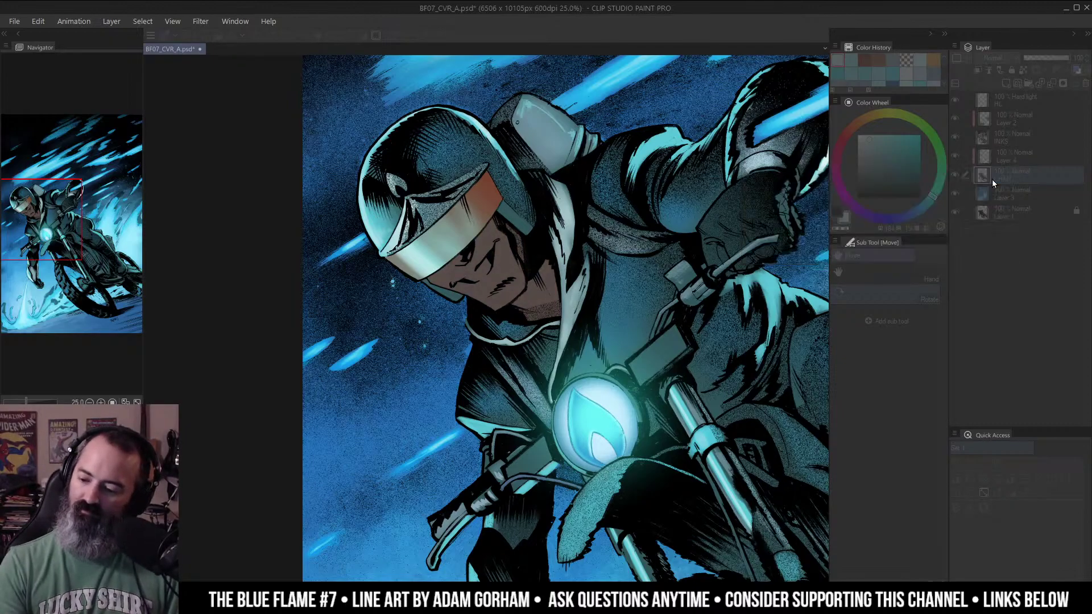
pyautogui.click(992, 179)
# Brush a warm skin highlight (H 18, S 42, V 67) on the face just below the visor on Layer 4 with the Faux-toshop brush.
pyautogui.scroll(-4, 657, 261)
pyautogui.moveTo(638, 288); pyautogui.dragTo(683, 285)
pyautogui.moveTo(593, 145); pyautogui.dragTo(614, 257)
pyautogui.keyDown('alt'); pyautogui.click(549, 254); pyautogui.keyUp('alt')
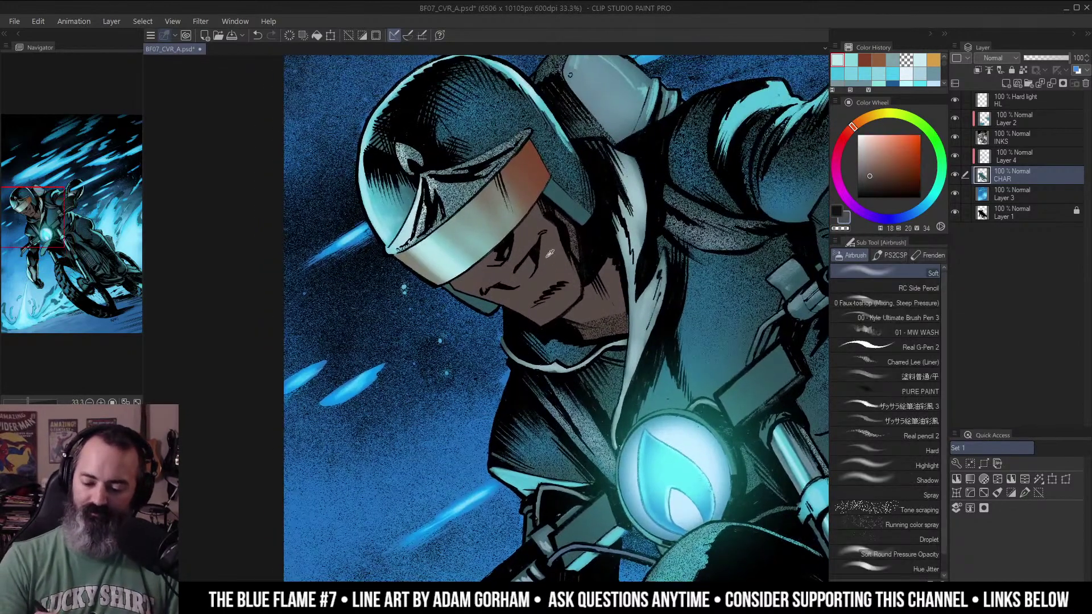
pyautogui.click(922, 302)
pyautogui.click(886, 154)
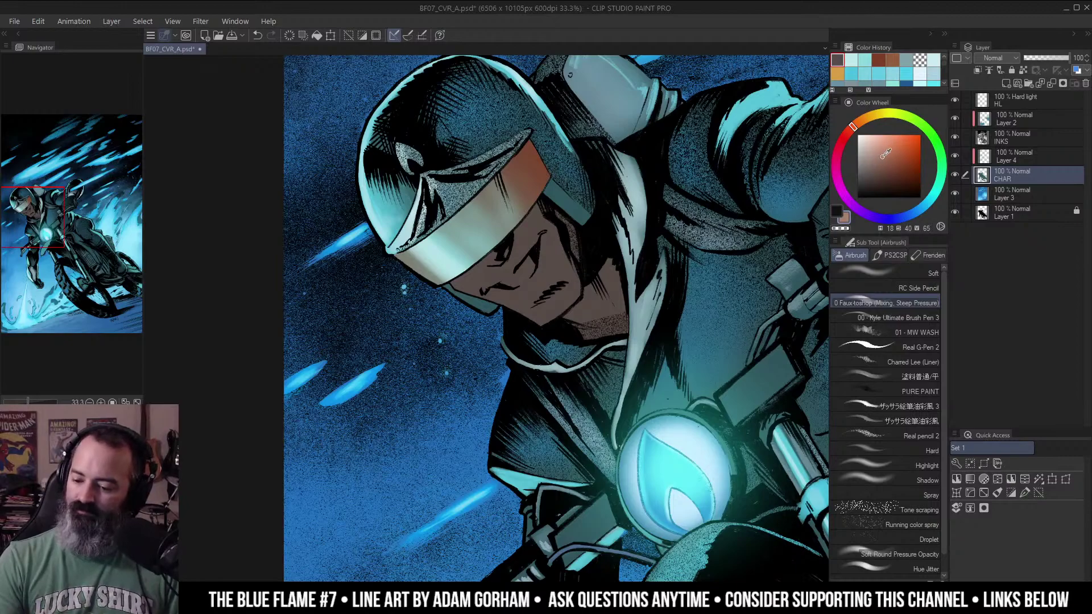
pyautogui.click(988, 156)
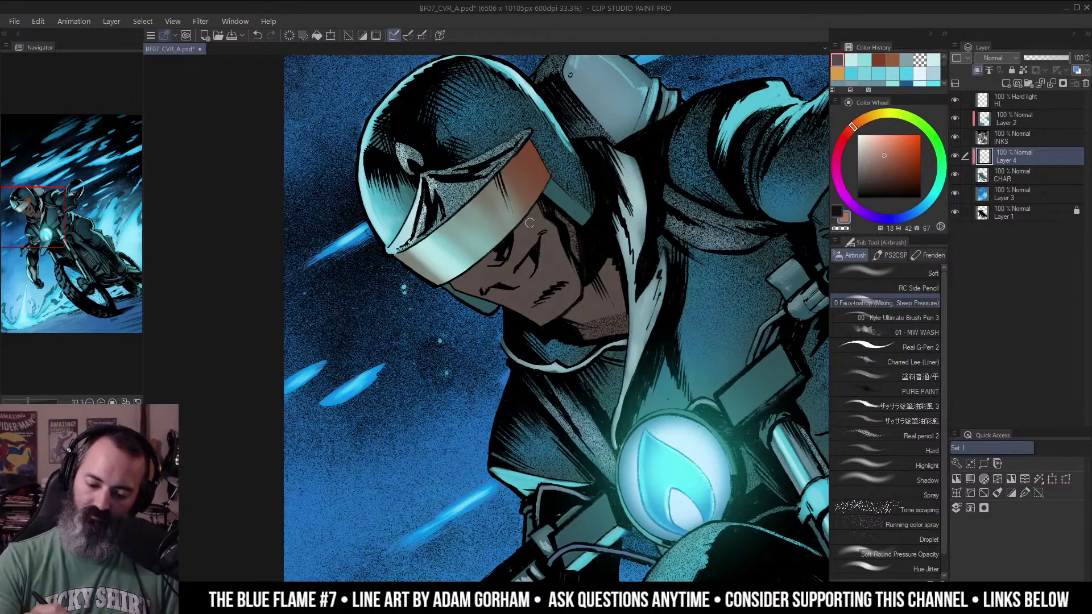
pyautogui.moveTo(493, 253)
pyautogui.mouseDown()
pyautogui.moveTo(468, 274)
pyautogui.moveTo(482, 273)
pyautogui.mouseUp()
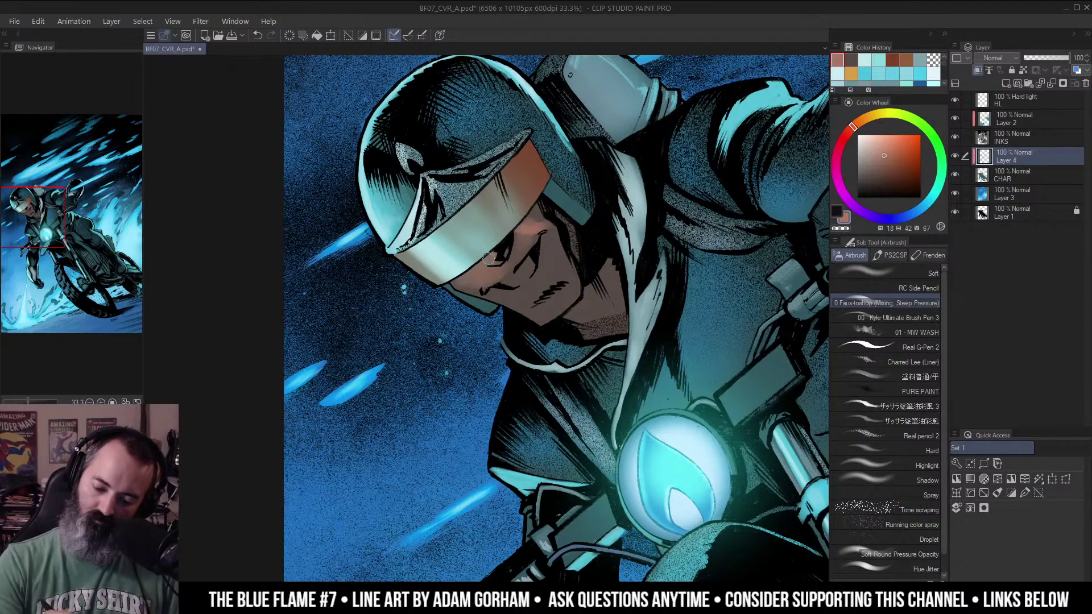
# Blend sampled skin tones over the chin, cheek and nose on Layer 4 with the Faux-toshop brush.
pyautogui.moveTo(550, 311)
pyautogui.mouseDown()
pyautogui.moveTo(562, 300)
pyautogui.moveTo(508, 312)
pyautogui.mouseUp()
pyautogui.moveTo(557, 273); pyautogui.dragTo(541, 273)
pyautogui.keyDown('alt'); pyautogui.click(541, 274); pyautogui.keyUp('alt')
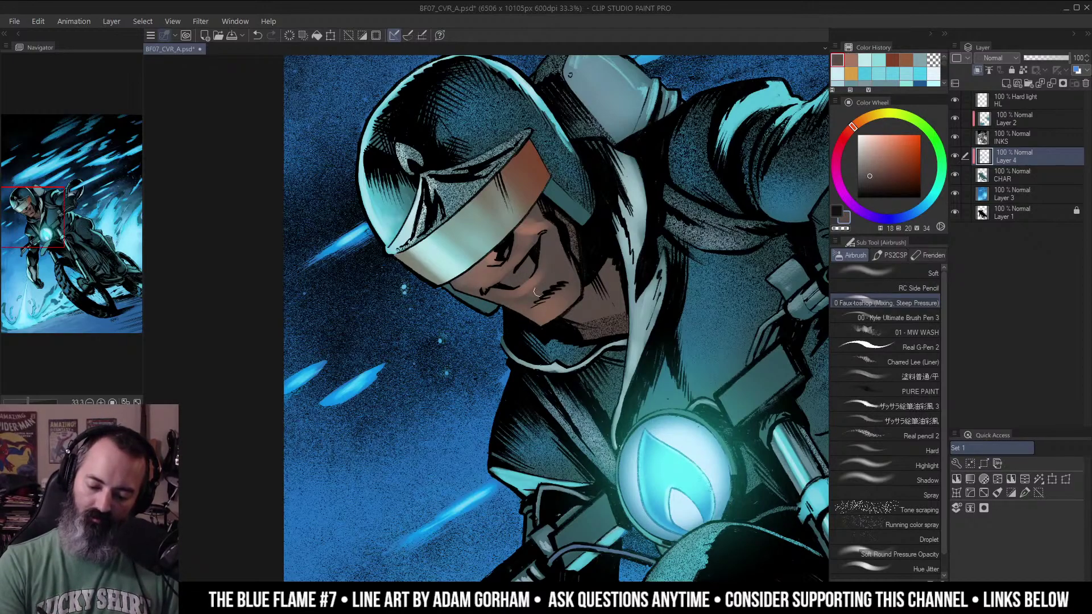
pyautogui.keyDown('alt'); pyautogui.click(557, 265); pyautogui.keyUp('alt')
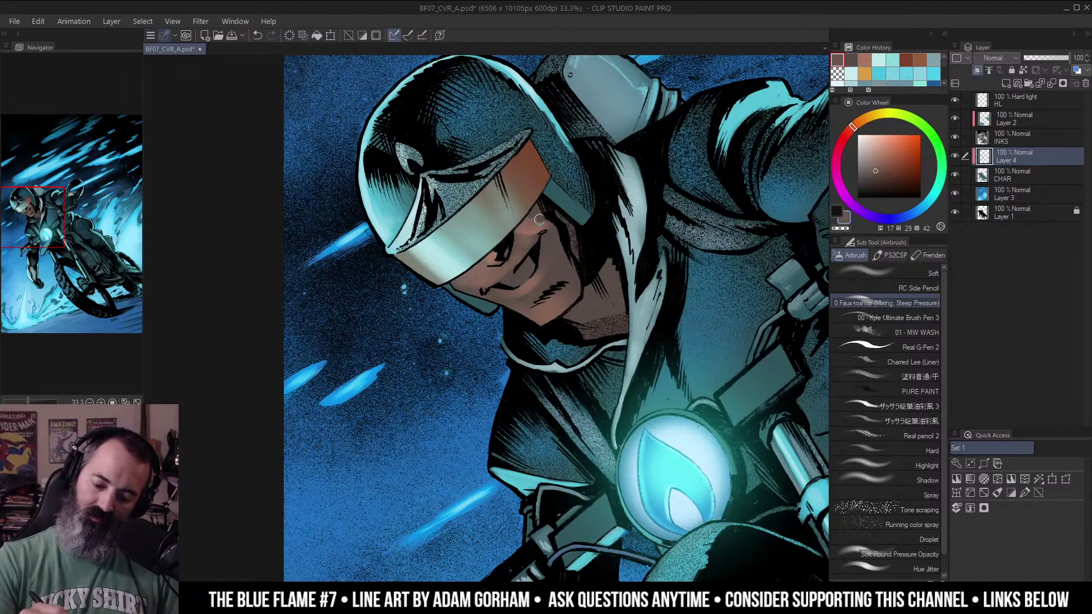
pyautogui.keyDown('alt'); pyautogui.click(519, 238); pyautogui.keyUp('alt')
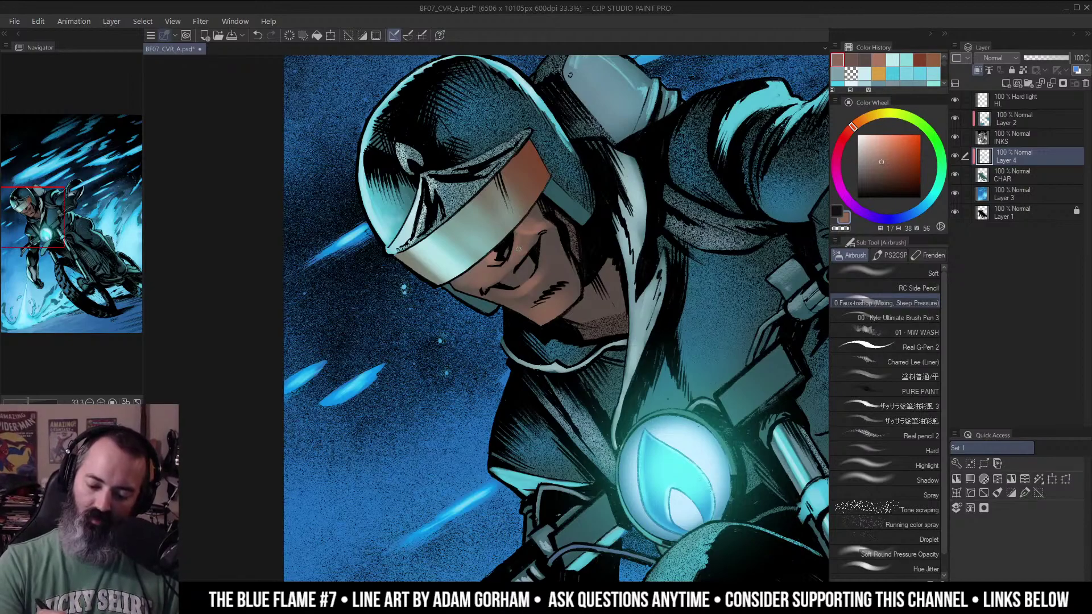
pyautogui.keyDown('alt'); pyautogui.click(524, 257); pyautogui.keyUp('alt')
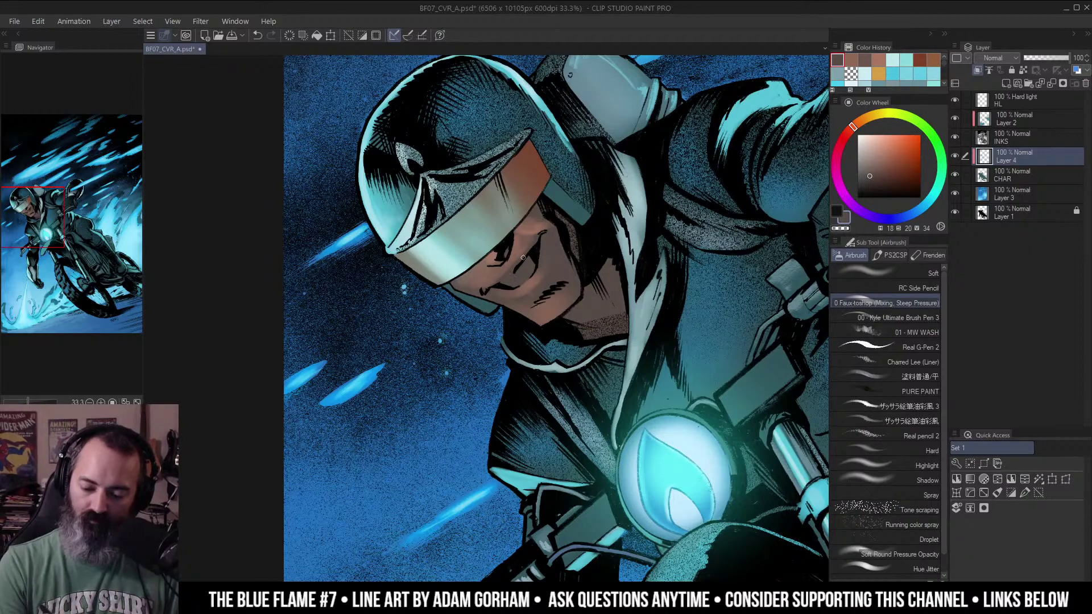
# Blend a mid-brown skin tone (H 19, S 34, V 49) into the cheek area below the visor on Layer 4.
pyautogui.keyDown('ctrl'); pyautogui.keyDown('alt'); pyautogui.click(562, 245); pyautogui.keyUp('alt'); pyautogui.keyUp('ctrl')
pyautogui.keyDown('ctrl'); pyautogui.keyDown('alt'); pyautogui.click(562, 246); pyautogui.keyUp('alt'); pyautogui.keyUp('ctrl')
pyautogui.keyDown('ctrl'); pyautogui.keyDown('alt'); pyautogui.click(562, 246); pyautogui.keyUp('alt'); pyautogui.keyUp('ctrl')
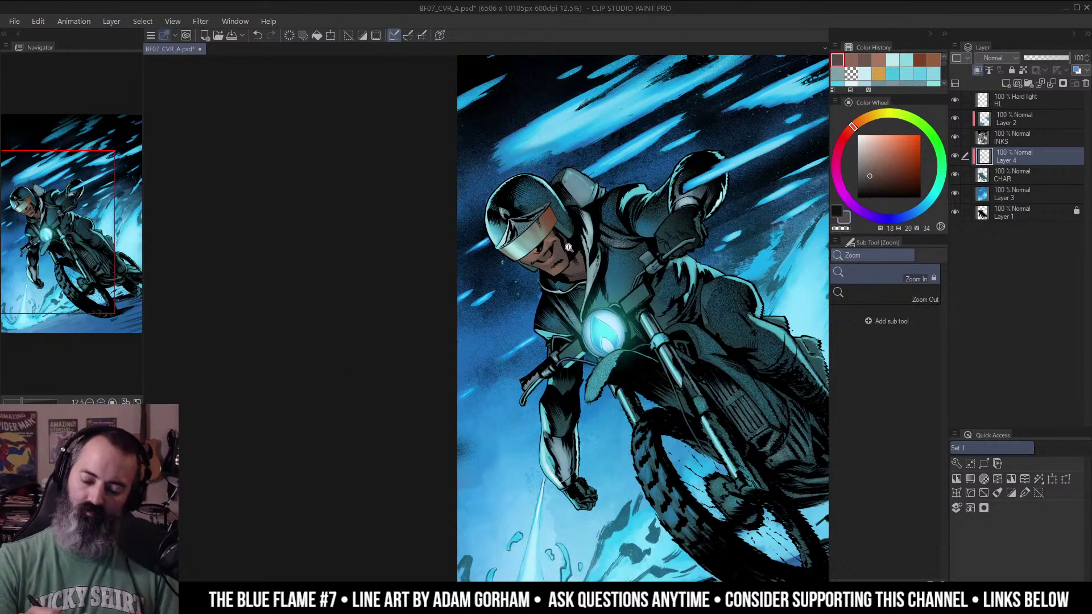
pyautogui.keyDown('ctrl'); pyautogui.click(569, 247); pyautogui.keyUp('ctrl')
pyautogui.keyDown('ctrl'); pyautogui.click(569, 248); pyautogui.keyUp('ctrl')
pyautogui.keyDown('ctrl'); pyautogui.click(568, 248); pyautogui.keyUp('ctrl')
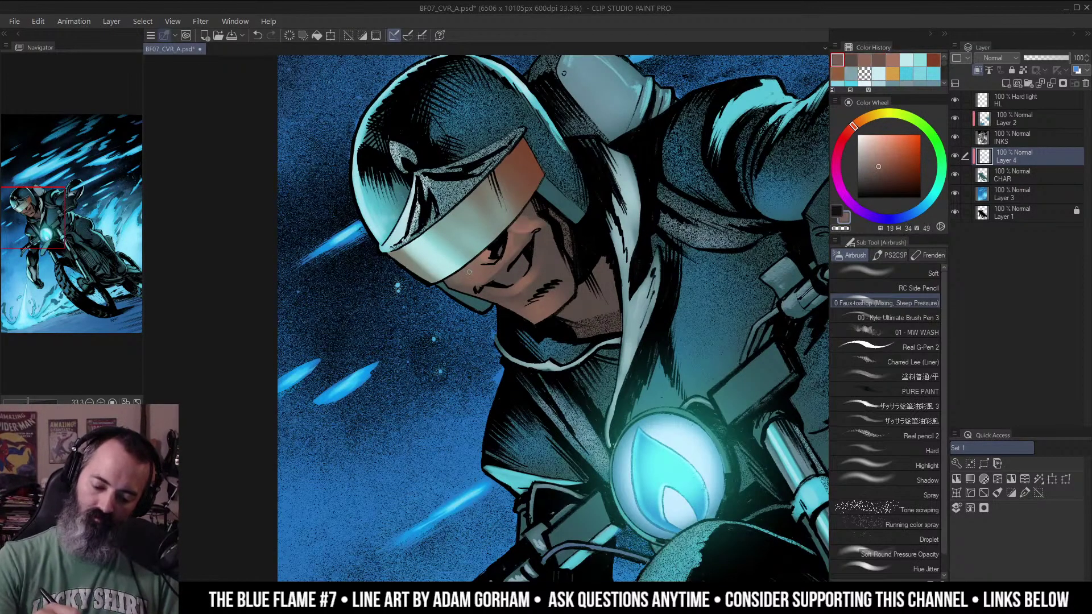
pyautogui.moveTo(470, 272); pyautogui.dragTo(495, 267)
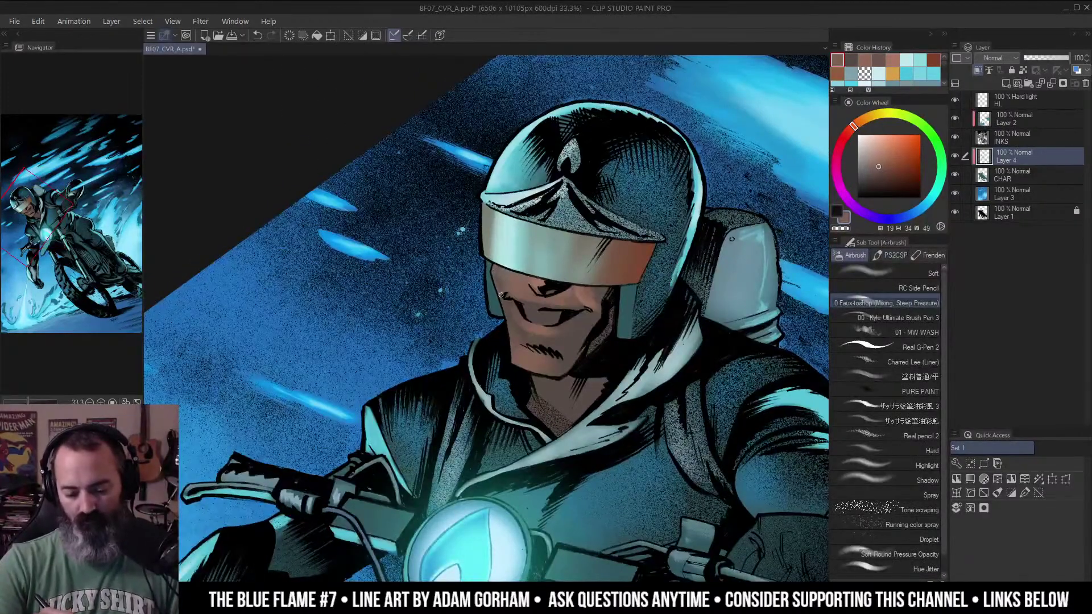
pyautogui.keyDown('ctrl'); pyautogui.keyDown('alt'); pyautogui.click(614, 265); pyautogui.keyUp('alt'); pyautogui.keyUp('ctrl')
pyautogui.keyDown('ctrl'); pyautogui.keyDown('alt'); pyautogui.click(614, 265); pyautogui.keyUp('alt'); pyautogui.keyUp('ctrl')
pyautogui.keyDown('ctrl'); pyautogui.keyDown('alt'); pyautogui.click(614, 265); pyautogui.keyUp('alt'); pyautogui.keyUp('ctrl')
pyautogui.keyDown('ctrl'); pyautogui.click(620, 286); pyautogui.keyUp('ctrl')
pyautogui.keyDown('ctrl'); pyautogui.click(620, 286); pyautogui.keyUp('ctrl')
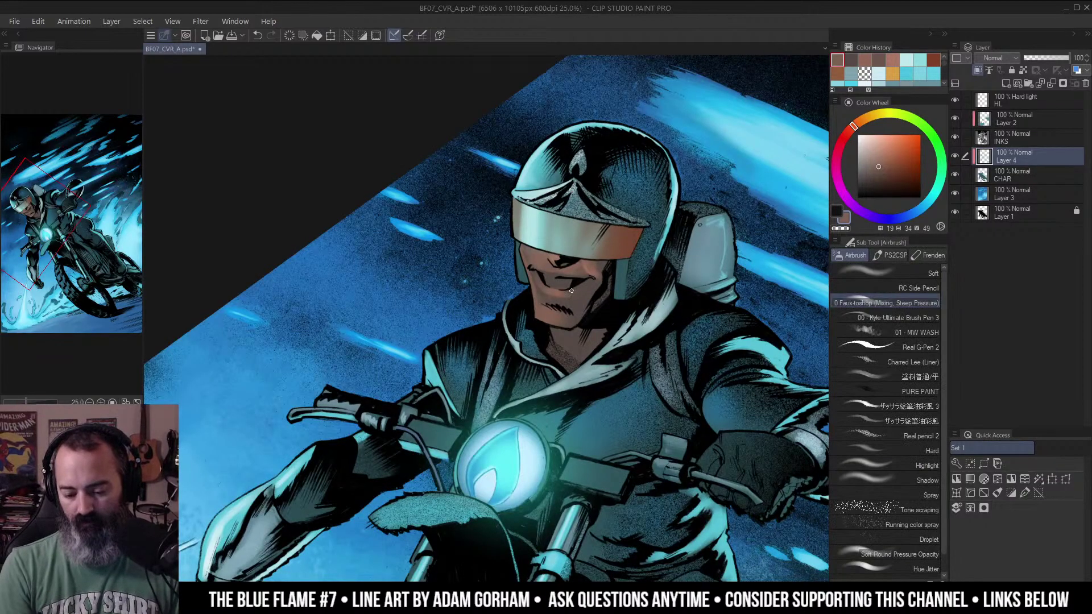
pyautogui.moveTo(624, 278)
pyautogui.mouseDown()
pyautogui.moveTo(599, 295)
pyautogui.moveTo(632, 267)
pyautogui.mouseUp()
pyautogui.moveTo(658, 226); pyautogui.dragTo(643, 238)
# Brush lighter skin highlights (H 25, S 35, V 74) below the visor, along the cheek and down to the chin.
pyautogui.click(881, 149)
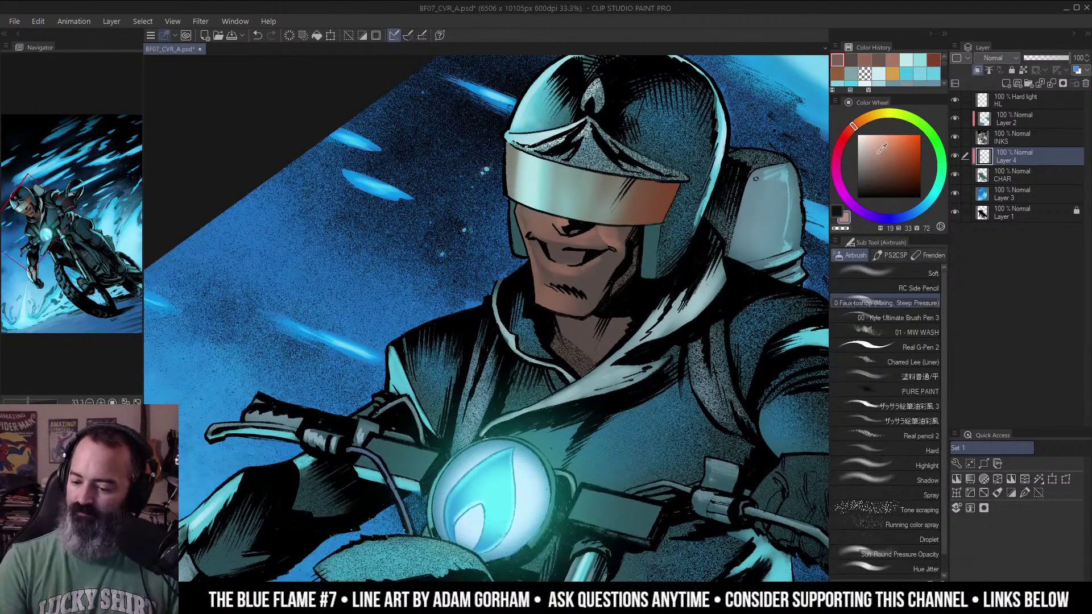
pyautogui.click(859, 124)
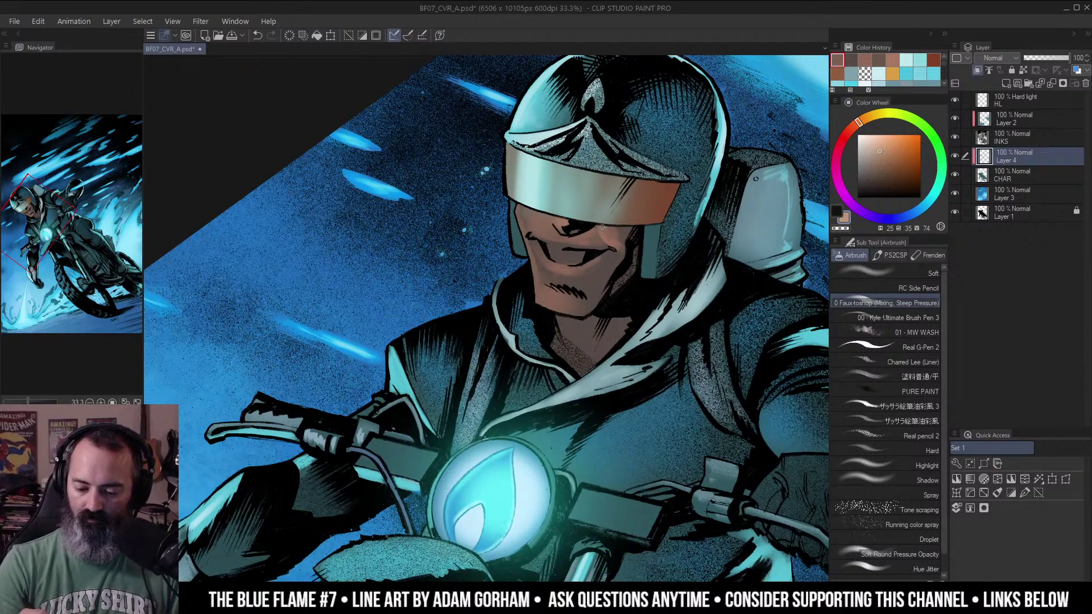
pyautogui.moveTo(613, 243); pyautogui.dragTo(619, 248)
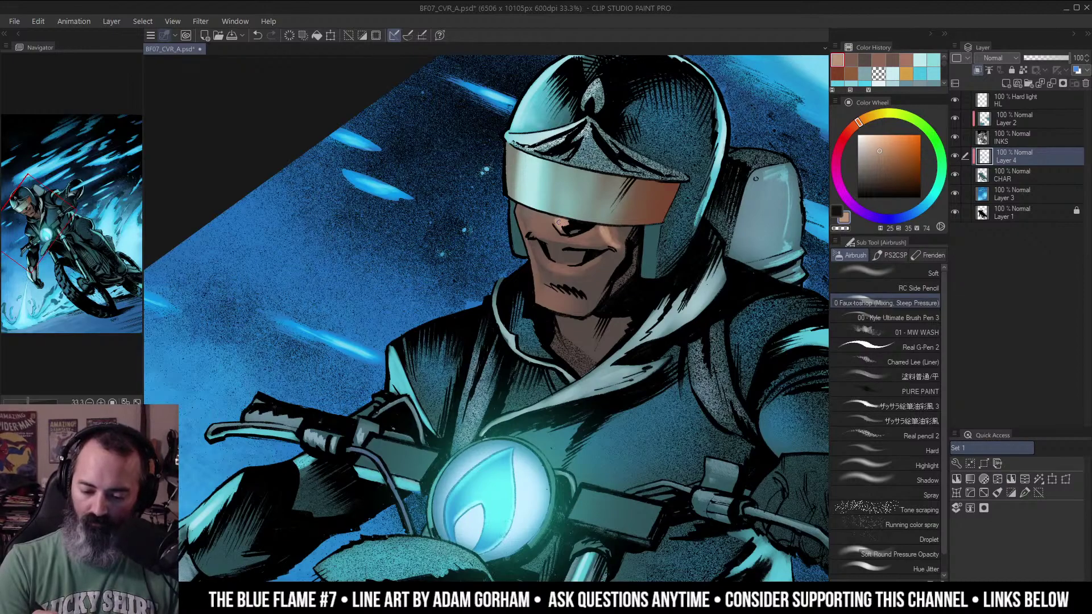
pyautogui.moveTo(519, 207)
pyautogui.mouseDown()
pyautogui.moveTo(547, 262)
pyautogui.moveTo(590, 266)
pyautogui.mouseUp()
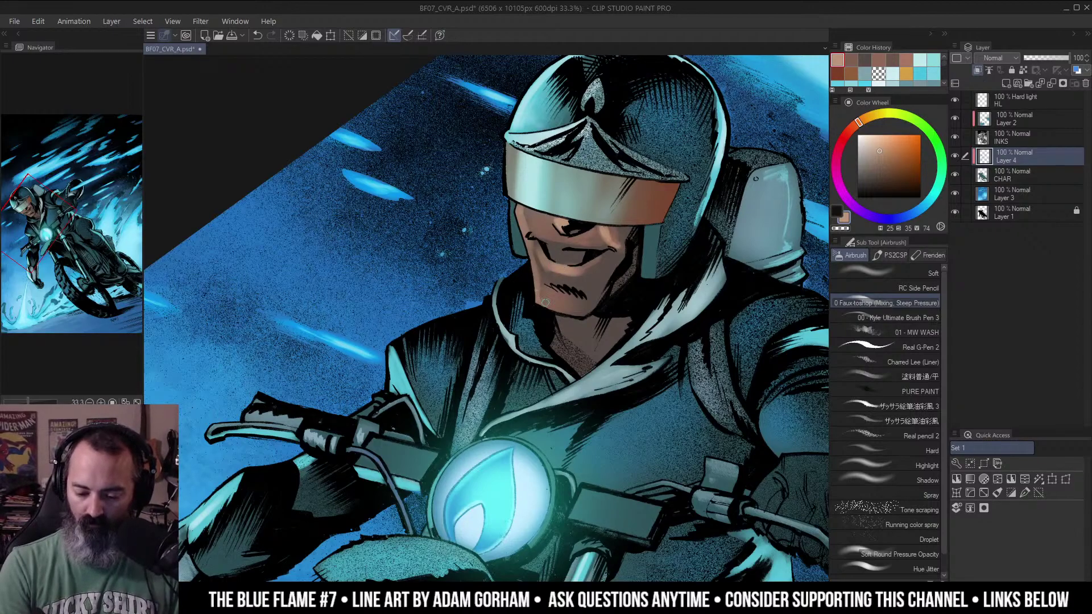
pyautogui.moveTo(543, 295)
pyautogui.mouseDown()
pyautogui.moveTo(588, 344)
pyautogui.moveTo(628, 312)
pyautogui.moveTo(671, 234)
pyautogui.moveTo(658, 209)
pyautogui.moveTo(528, 118)
pyautogui.mouseUp()
# Paint the rider's teeth in a sampled pale blue-grey (H 190, S 21, V 78) on Layer 4.
pyautogui.hotkey('ctrl', 'space')
pyautogui.hotkey('shift', 'space')
pyautogui.hotkey('ctrl', 'space')
pyautogui.moveTo(672, 216); pyautogui.dragTo(508, 287)
pyautogui.click(579, 246)
pyautogui.press('space')
pyautogui.hotkey('ctrl', 'space')
pyautogui.click(508, 287)
pyautogui.click(505, 284)
pyautogui.keyDown('alt'); pyautogui.click(432, 230); pyautogui.keyUp('alt')
pyautogui.moveTo(490, 262)
pyautogui.mouseDown()
pyautogui.moveTo(464, 282)
pyautogui.moveTo(478, 275)
pyautogui.mouseUp()
pyautogui.keyDown('alt'); pyautogui.click(589, 180); pyautogui.keyUp('alt')
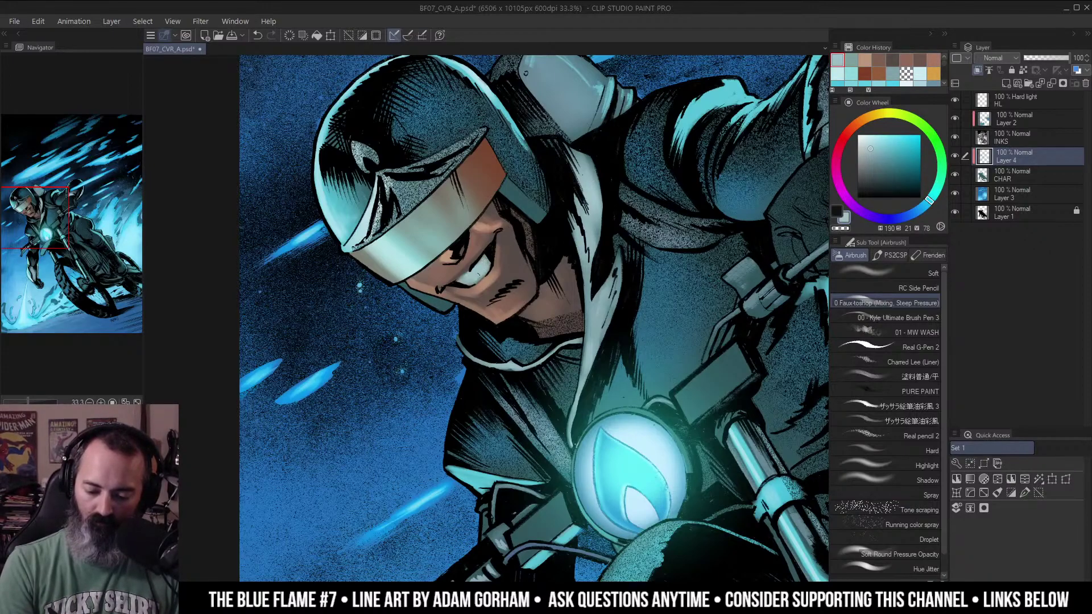
# Clear the current selection and lasso the upper part of the rider's face along the visor's lower edge.
pyautogui.hotkey('ctrl', 'space')
pyautogui.moveTo(516, 265)
pyautogui.mouseDown()
pyautogui.moveTo(638, 256)
pyautogui.moveTo(681, 179)
pyautogui.mouseUp()
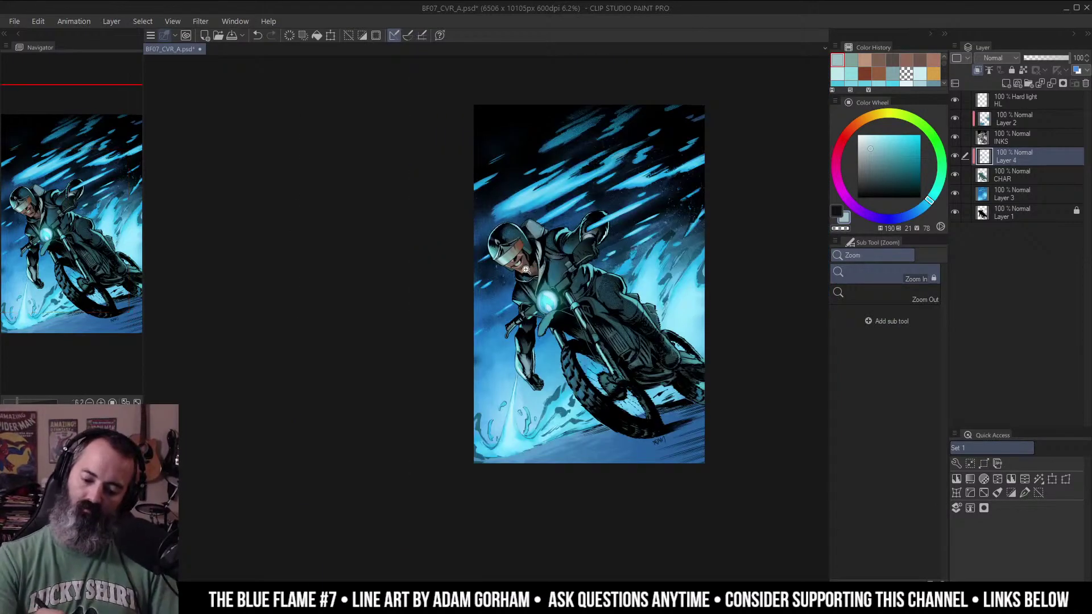
pyautogui.scroll(4, 526, 269)
pyautogui.press('w')
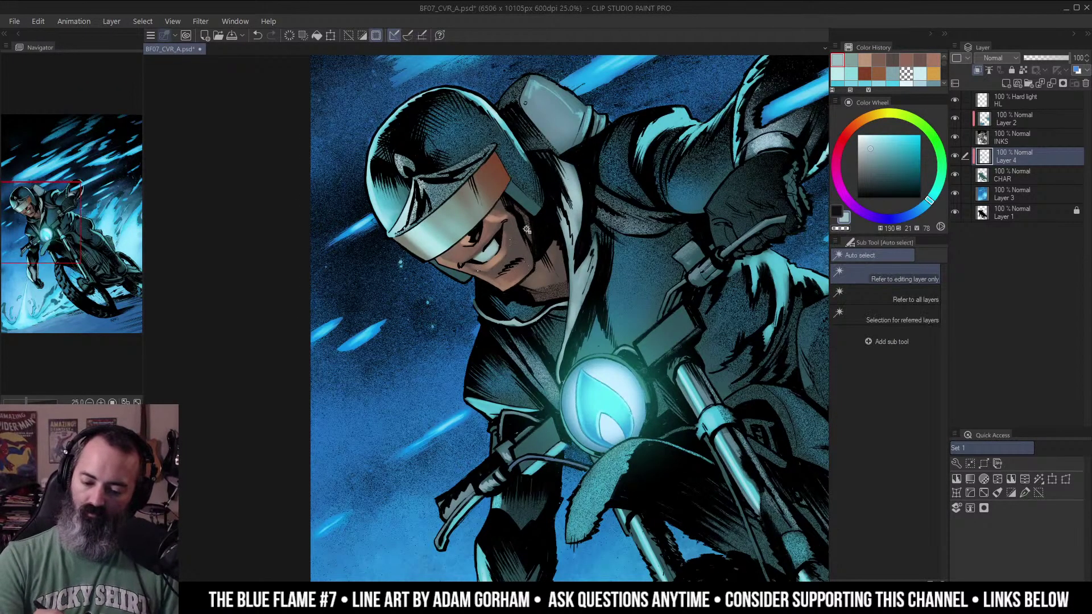
pyautogui.hotkey('ctrl', 'd')
pyautogui.press('m')
pyautogui.hotkey('ctrl', 'space')
pyautogui.click(507, 222)
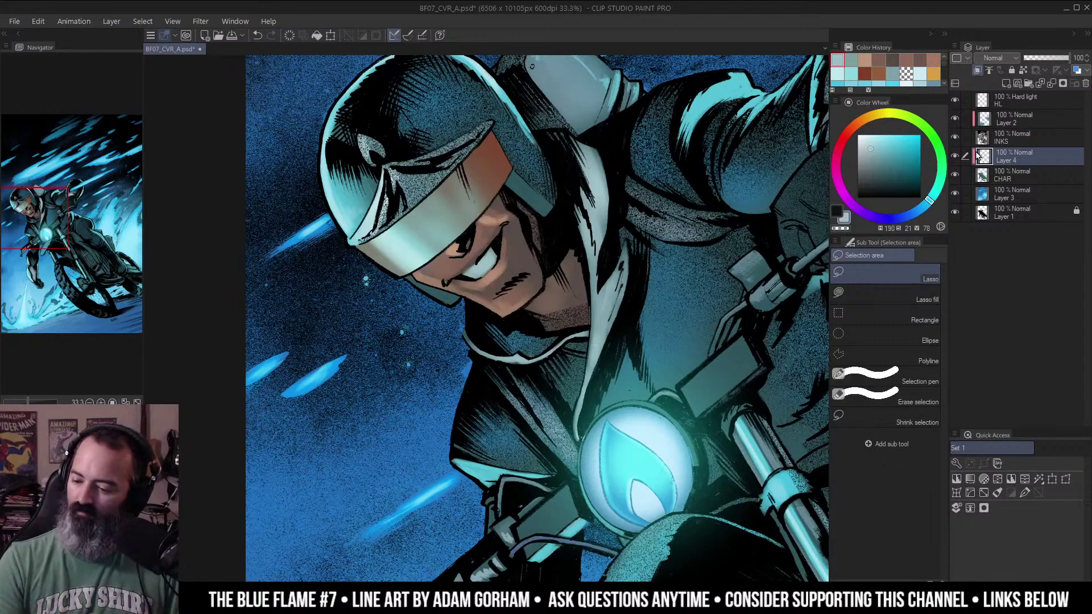
pyautogui.keyDown('alt'); pyautogui.click(957, 155); pyautogui.keyUp('alt')
pyautogui.keyDown('alt'); pyautogui.click(957, 155); pyautogui.keyUp('alt')
pyautogui.keyDown('ctrl'); pyautogui.click(451, 230); pyautogui.keyUp('ctrl')
pyautogui.press('m')
pyautogui.moveTo(455, 246)
pyautogui.mouseDown()
pyautogui.moveTo(535, 163)
pyautogui.moveTo(564, 193)
pyautogui.moveTo(427, 300)
pyautogui.moveTo(394, 297)
pyautogui.moveTo(460, 229)
pyautogui.mouseUp()
# Extend the face selection down around the jaw and chin, and exclude the teeth from it.
pyautogui.hotkey('shift', 'space')
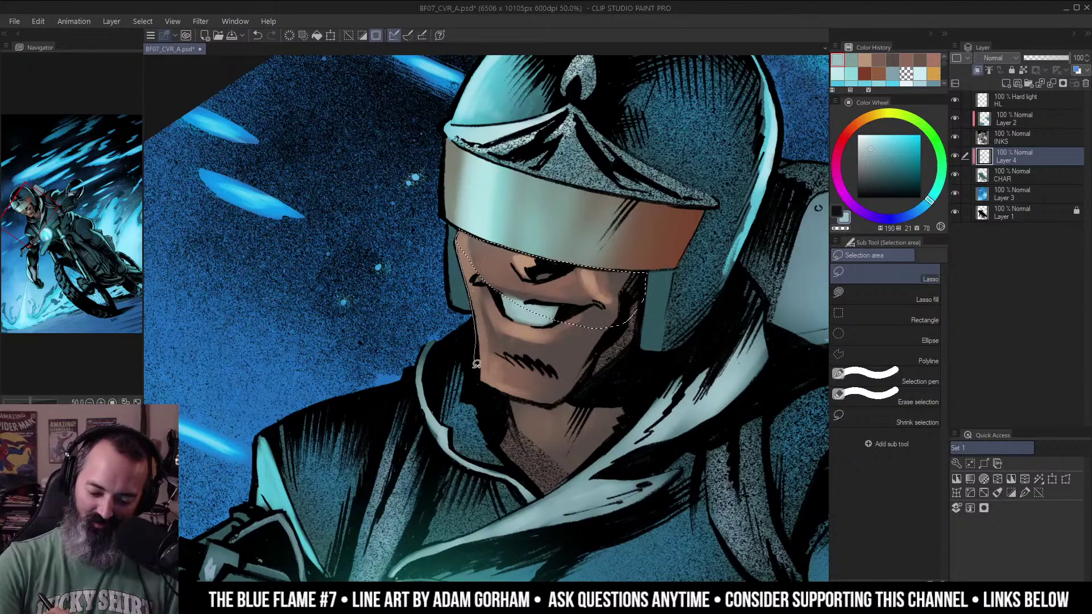
pyautogui.moveTo(525, 268)
pyautogui.mouseDown()
pyautogui.moveTo(502, 393)
pyautogui.moveTo(545, 405)
pyautogui.moveTo(589, 379)
pyautogui.mouseUp()
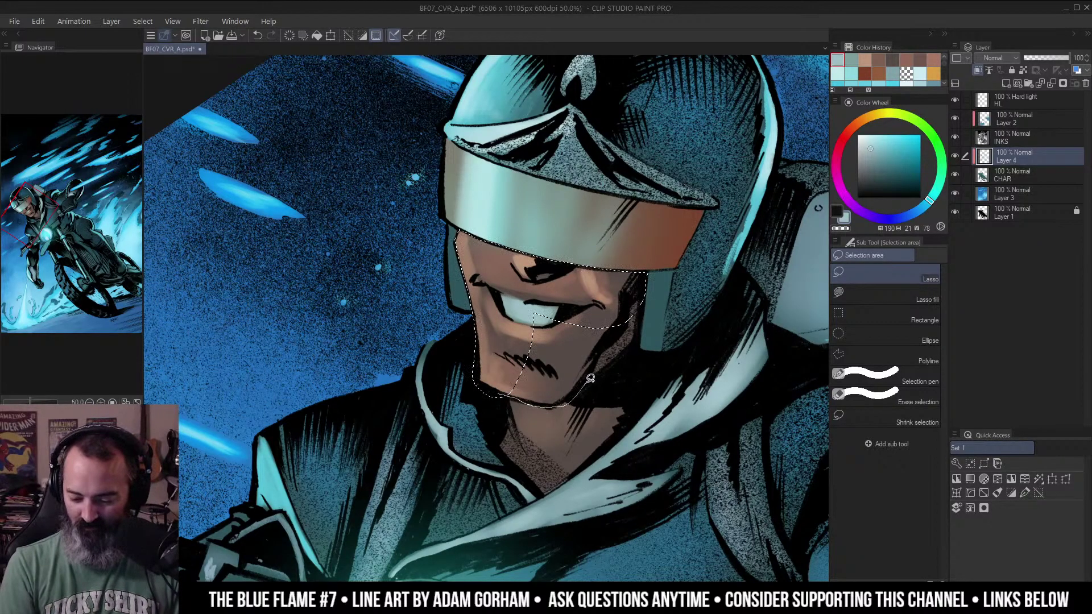
pyautogui.press('space')
pyautogui.moveTo(644, 295)
pyautogui.mouseDown()
pyautogui.moveTo(533, 300)
pyautogui.moveTo(591, 311)
pyautogui.moveTo(569, 329)
pyautogui.moveTo(523, 314)
pyautogui.mouseUp()
# Fill the selected face area on Layer 1 with teal (H 190, S 56, V 73) and check that layer alone.
pyautogui.click(1011, 214)
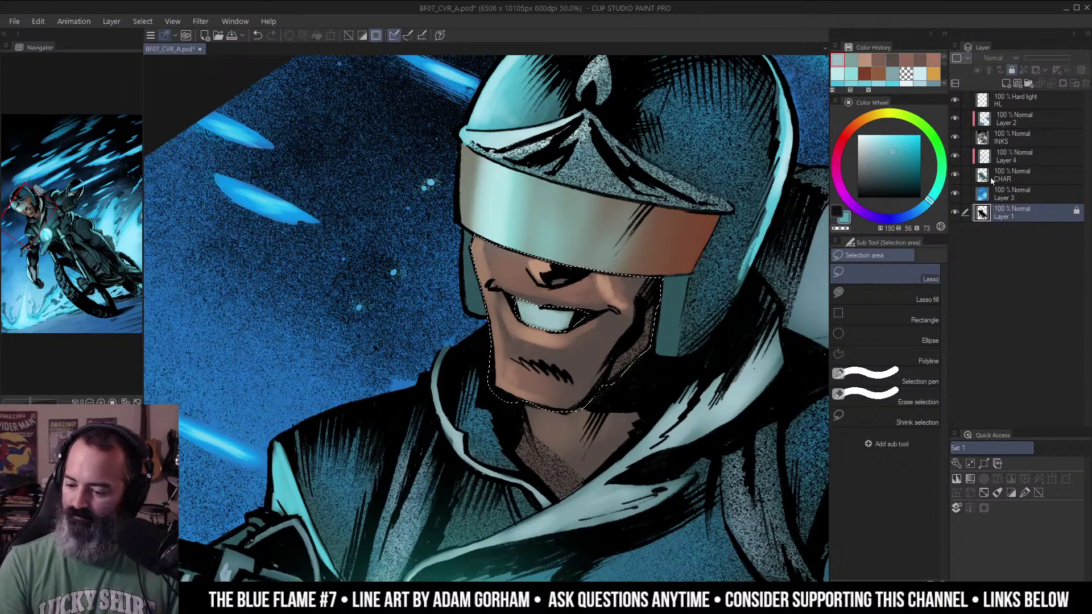
pyautogui.press('g')
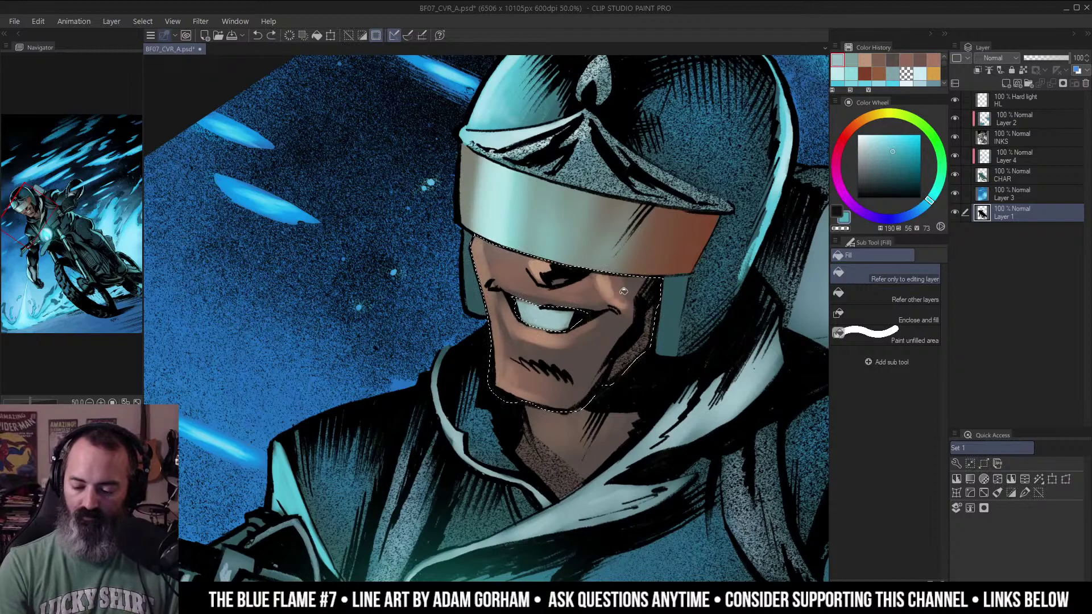
pyautogui.click(624, 291)
pyautogui.keyDown('alt'); pyautogui.click(955, 213); pyautogui.keyUp('alt')
pyautogui.keyDown('alt'); pyautogui.click(955, 212); pyautogui.keyUp('alt')
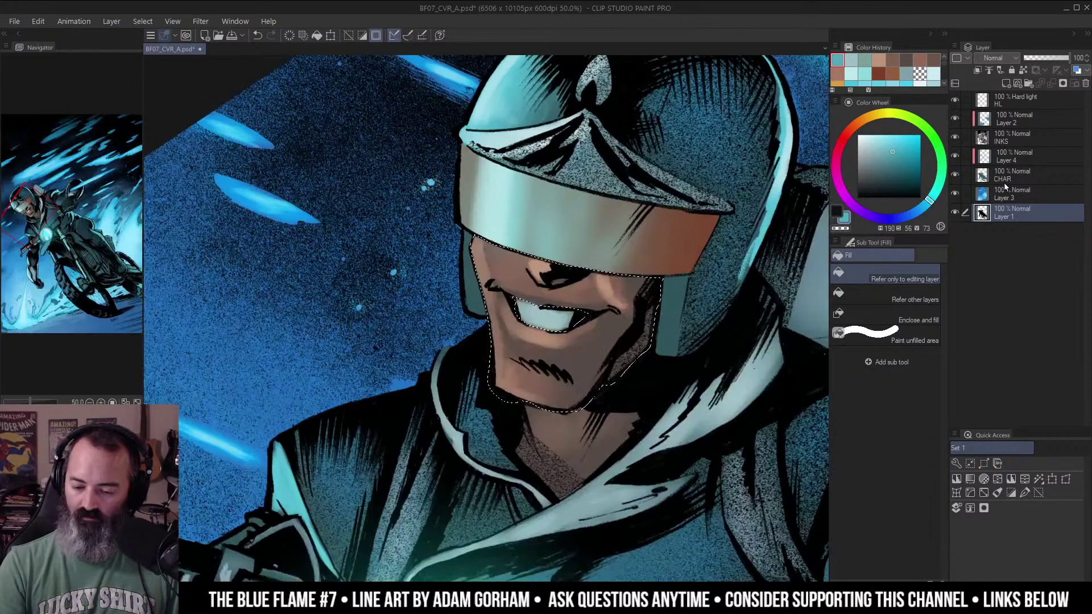
# Adjust the selected face on the CHAR layer with Hue/Saturation/Luminosity, using hue about -9, saturation 3 and luminosity 8.
pyautogui.click(988, 153)
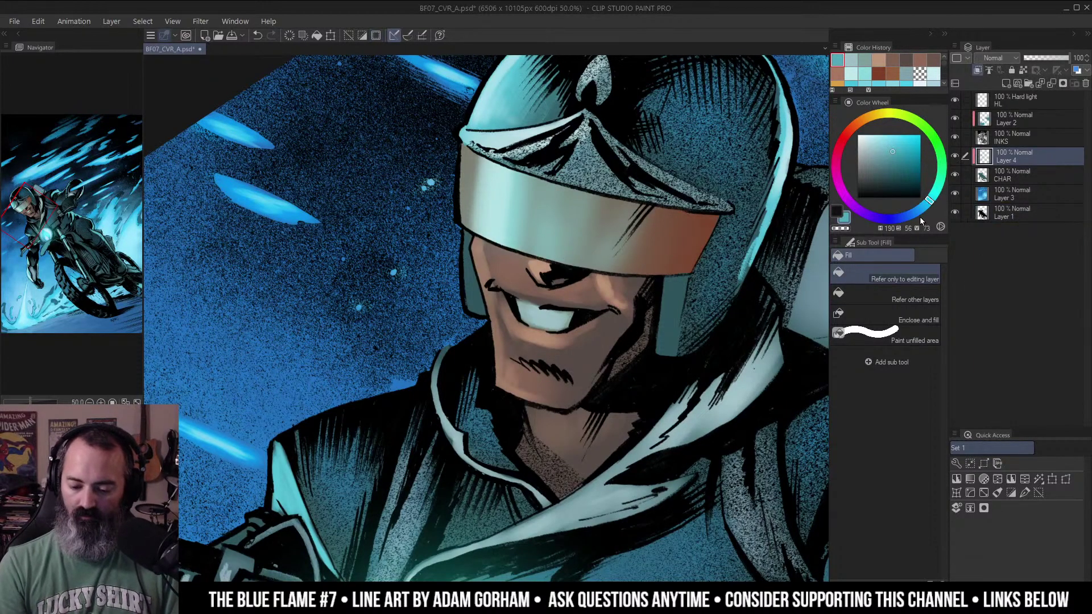
pyautogui.scroll(-1, 683, 316)
pyautogui.press('m')
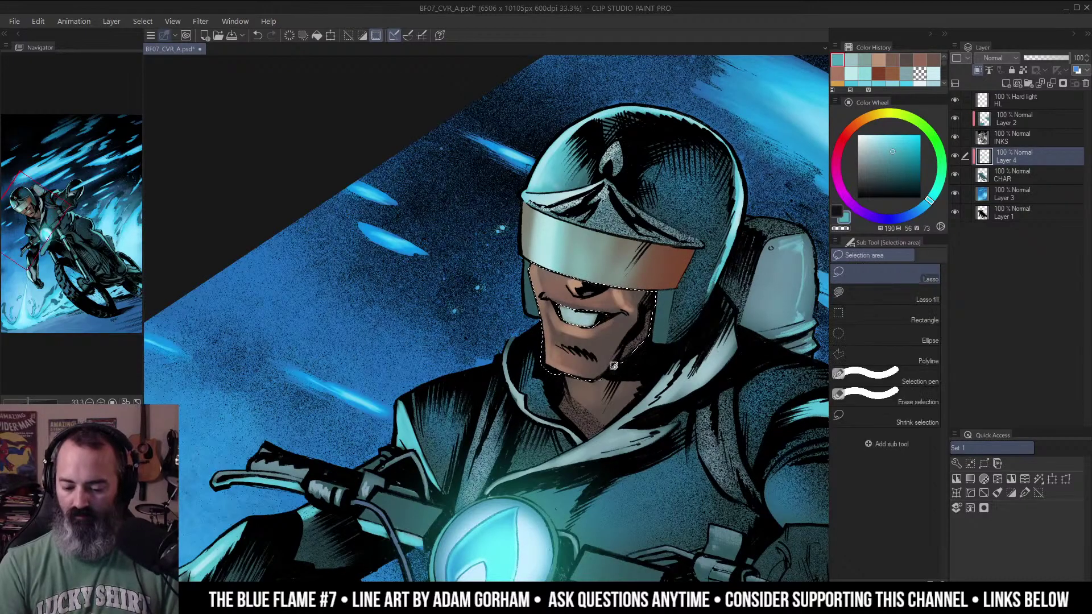
pyautogui.moveTo(653, 377)
pyautogui.mouseDown()
pyautogui.moveTo(592, 434)
pyautogui.moveTo(565, 408)
pyautogui.moveTo(560, 381)
pyautogui.moveTo(644, 363)
pyautogui.moveTo(597, 355)
pyautogui.moveTo(722, 308)
pyautogui.moveTo(551, 288)
pyautogui.mouseUp()
pyautogui.hotkey('ctrl', 'space')
pyautogui.hotkey('ctrl', 'space')
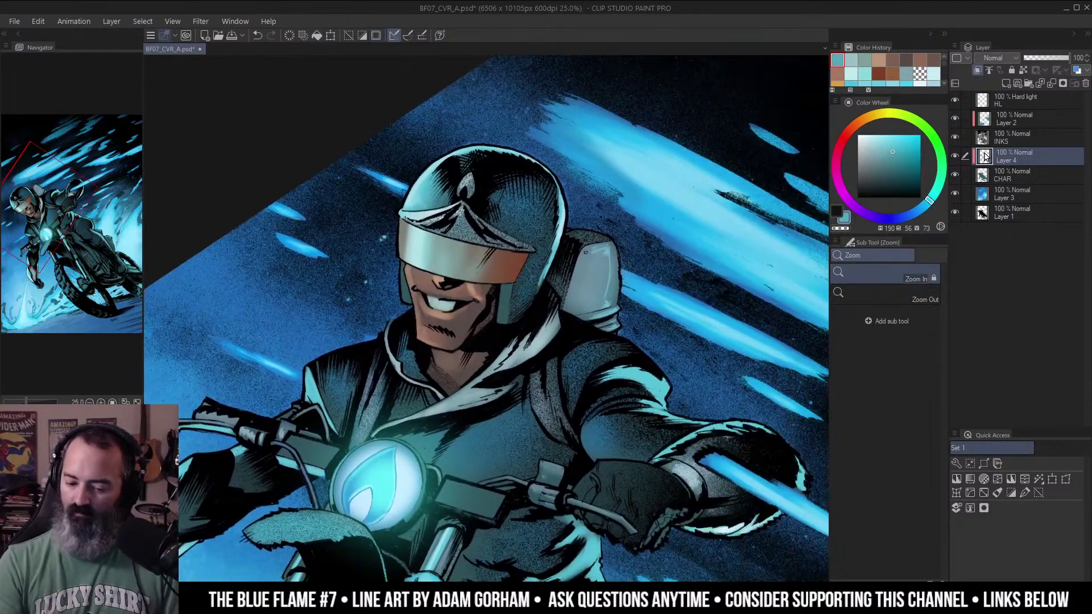
pyautogui.hotkey('ctrl', 'u')
pyautogui.click(989, 178)
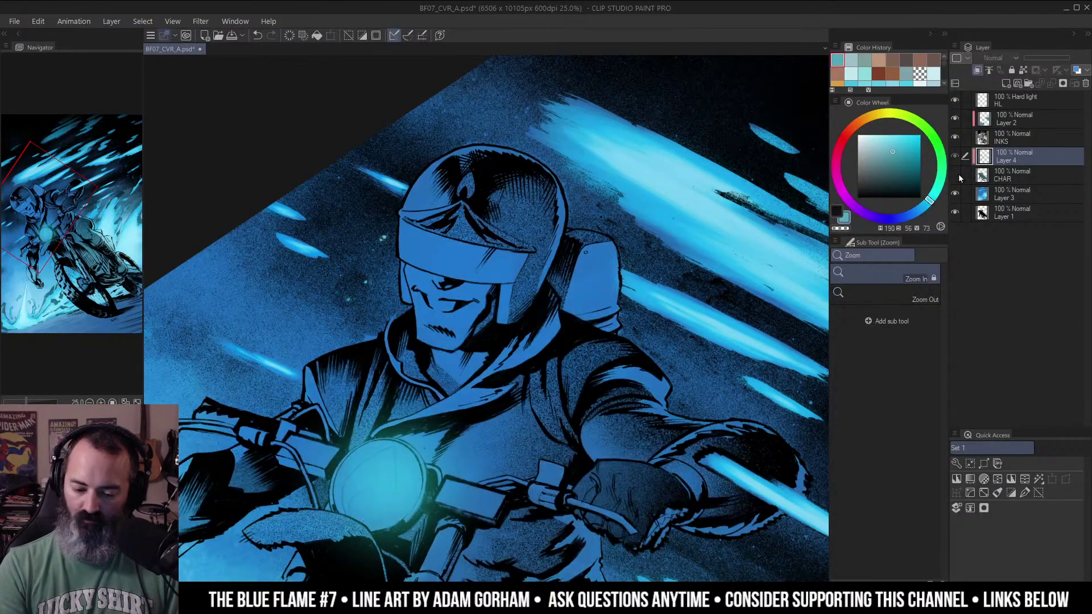
pyautogui.hotkey('ctrl', 'u')
pyautogui.moveTo(860, 255)
pyautogui.mouseDown()
pyautogui.moveTo(871, 253)
pyautogui.moveTo(863, 227)
pyautogui.moveTo(875, 226)
pyautogui.mouseUp()
pyautogui.click(852, 194)
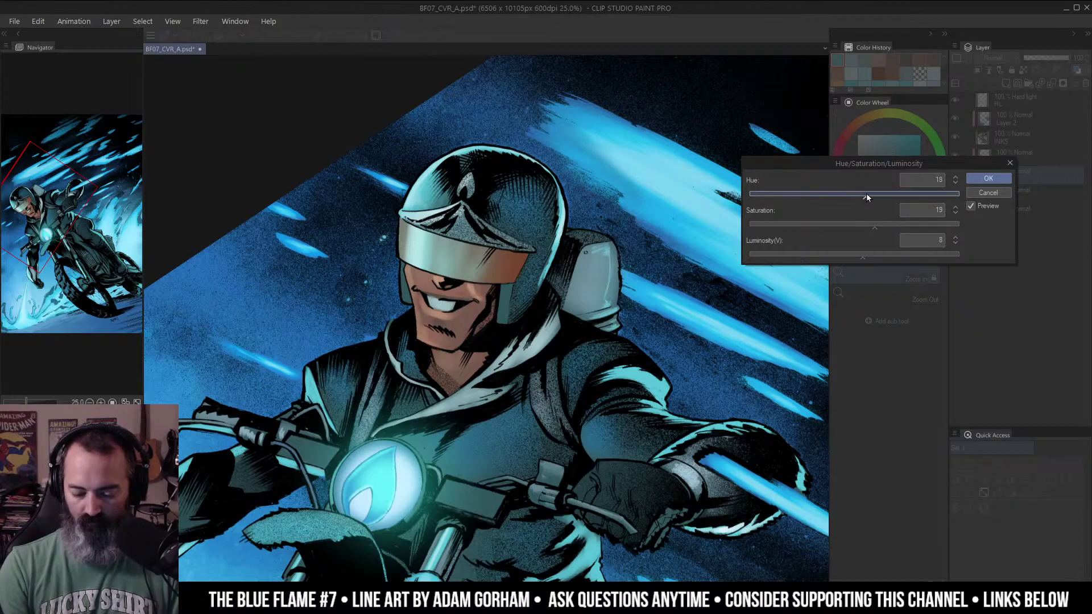
pyautogui.moveTo(840, 196); pyautogui.dragTo(850, 197)
pyautogui.click(859, 226)
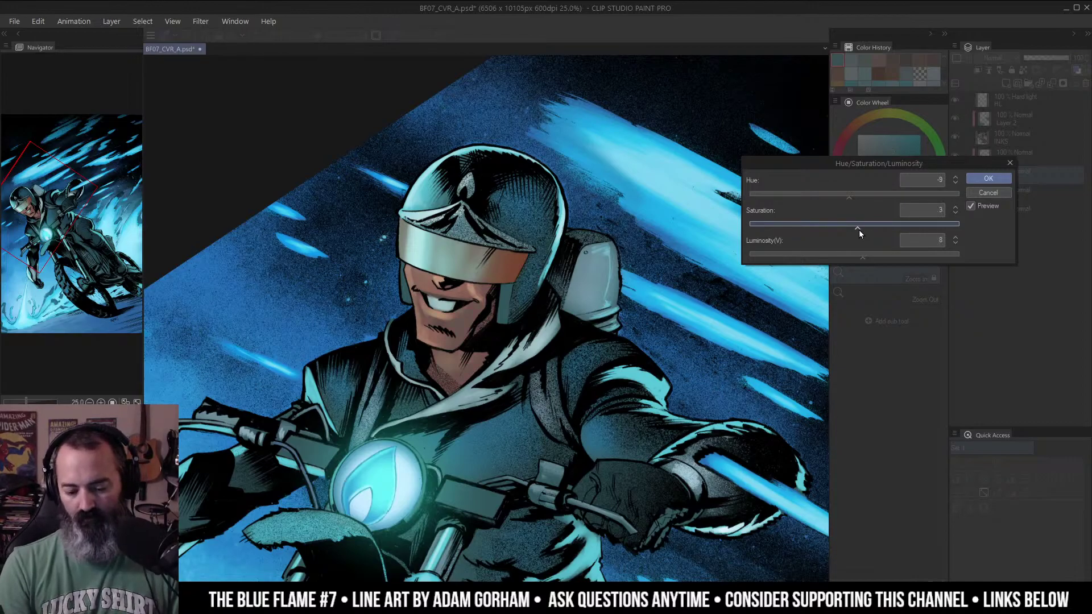
pyautogui.click(1000, 178)
# Add a new HL layer above Layer 4 and set its blending mode to Overlay.
pyautogui.scroll(-4, 657, 286)
pyautogui.press('r')
pyautogui.moveTo(640, 336); pyautogui.dragTo(596, 289)
pyautogui.keyDown('ctrl'); pyautogui.click(578, 303); pyautogui.keyUp('ctrl')
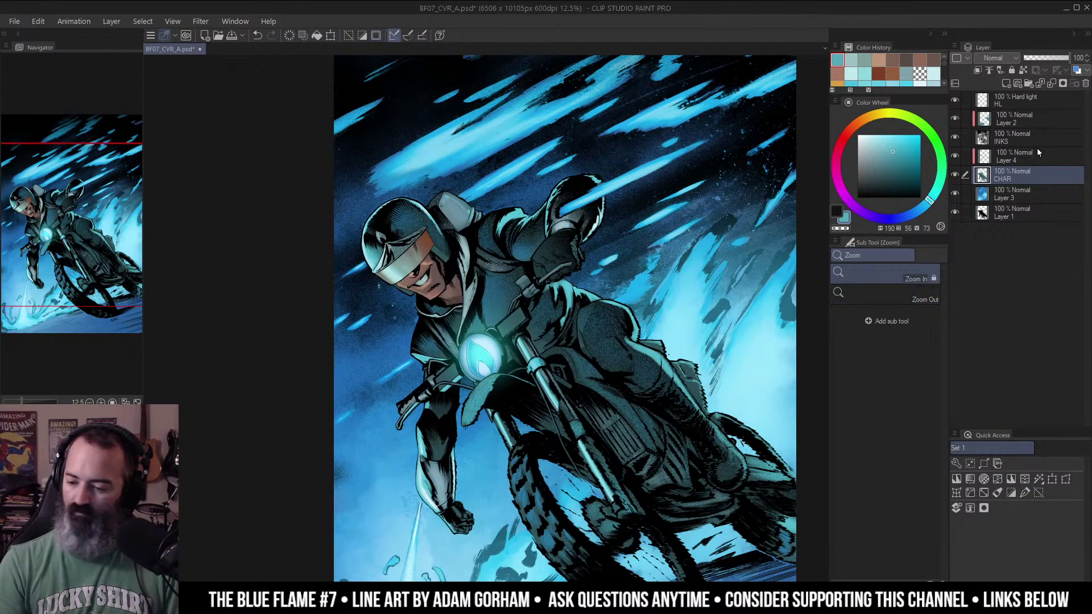
pyautogui.click(1024, 154)
pyautogui.hotkey('ctrl', 'shift', 'n')
pyautogui.click(1015, 58)
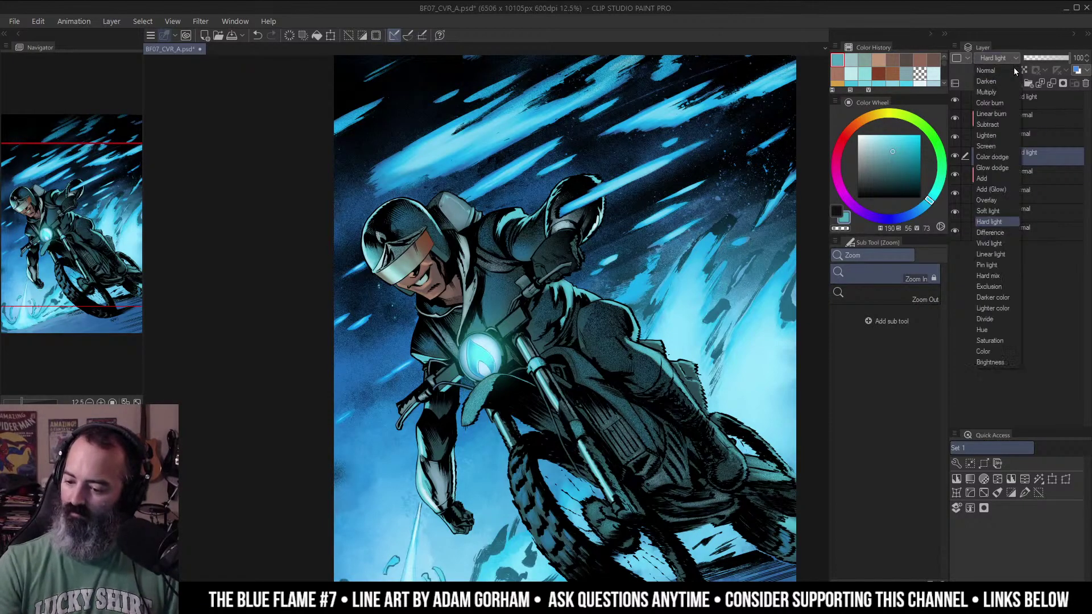
pyautogui.click(997, 199)
# Airbrush a warm skin glow (H 22, S 40, V 72) over the face on the Overlay layer with the Soft airbrush.
pyautogui.click(866, 120)
pyautogui.moveTo(888, 152); pyautogui.dragTo(882, 152)
pyautogui.click(856, 124)
pyautogui.press('b')
pyautogui.click(922, 278)
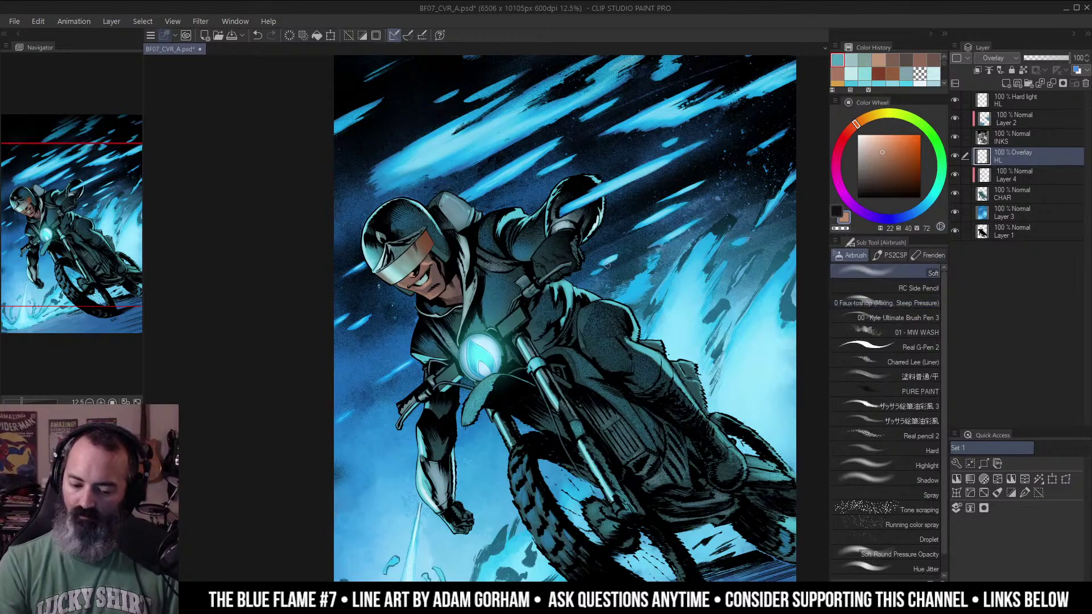
pyautogui.moveTo(450, 296)
pyautogui.mouseDown()
pyautogui.moveTo(410, 318)
pyautogui.moveTo(430, 290)
pyautogui.mouseUp()
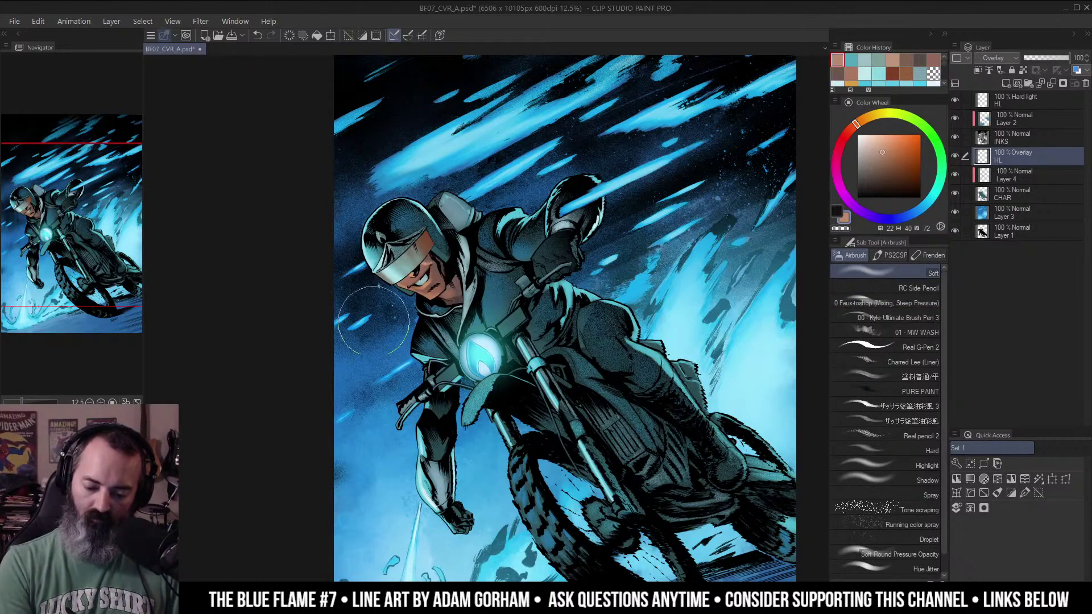
# Airbrush a lighter golden glow (H 36, S 33, V 85) over the lower face on the Overlay layer.
pyautogui.click(878, 144)
pyautogui.click(867, 118)
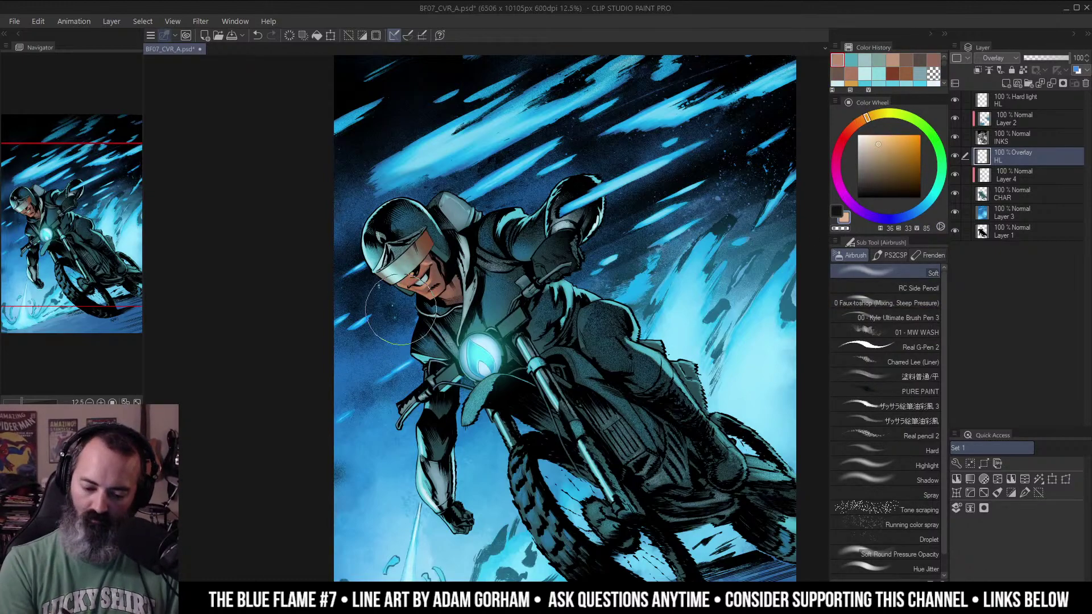
pyautogui.moveTo(402, 310); pyautogui.dragTo(412, 305)
# Airbrush a pale cyan glow (H 183, S 33, V 85) from the rider's chin toward the shoulder on the Overlay layer.
pyautogui.press('z')
pyautogui.keyDown('alt'); pyautogui.click(534, 316); pyautogui.keyUp('alt')
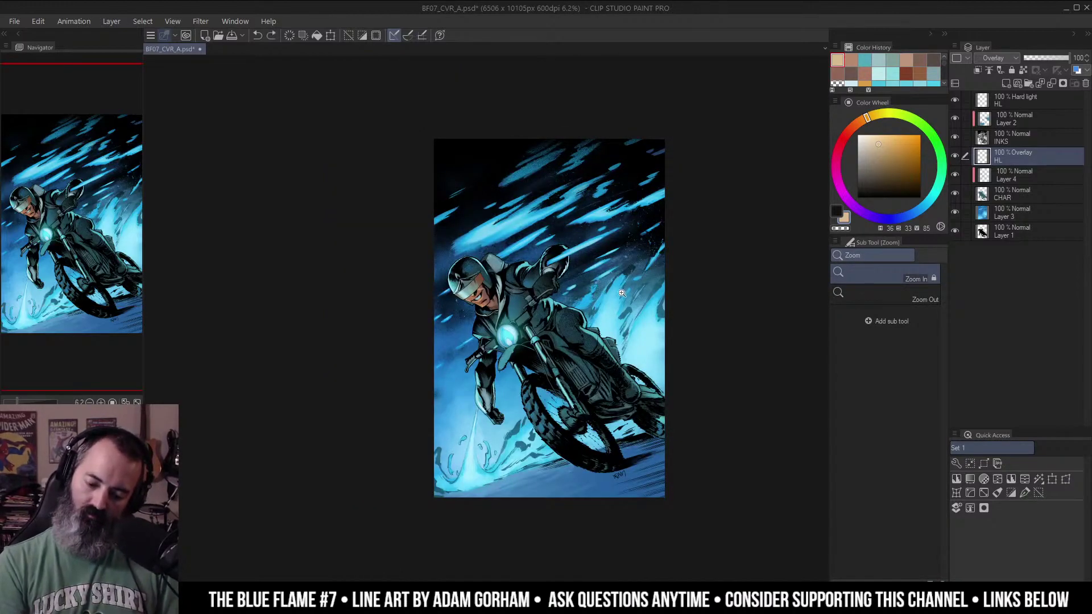
pyautogui.click(516, 300)
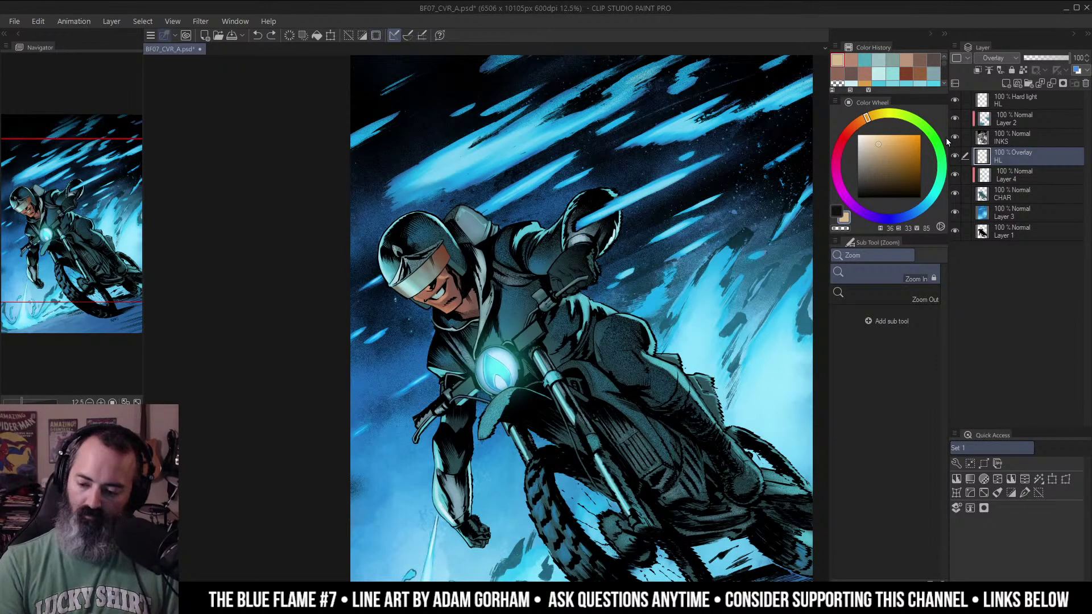
pyautogui.press('b')
pyautogui.click(934, 200)
pyautogui.moveTo(421, 301); pyautogui.dragTo(449, 347)
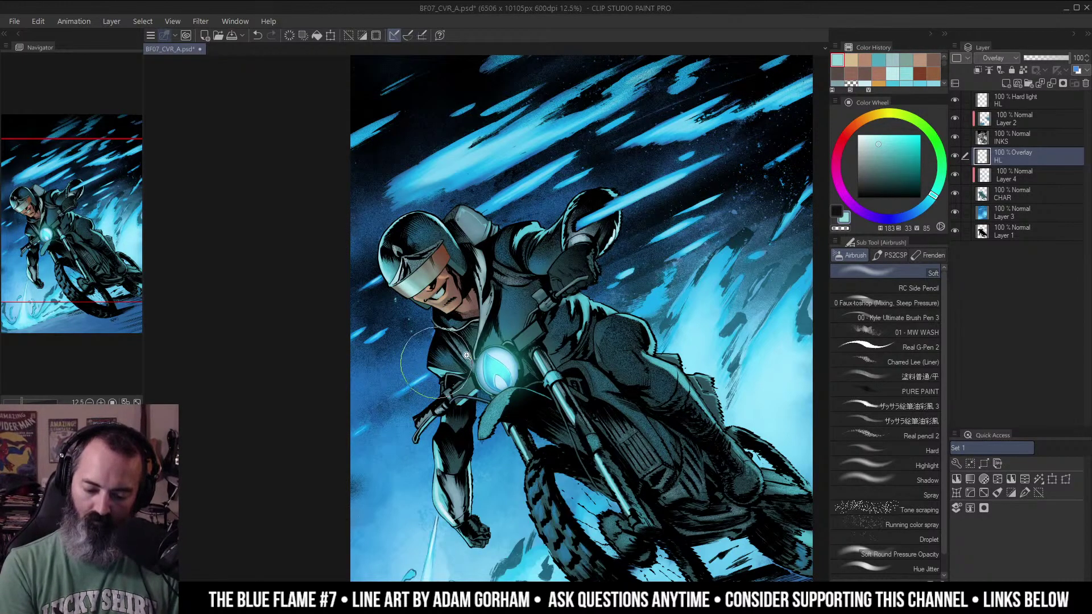
# Choose a medium blue (H 198, S 68, V 63) and the RC Side Pencil for the visor reflection.
pyautogui.press('z')
pyautogui.keyDown('alt'); pyautogui.click(505, 352); pyautogui.keyUp('alt')
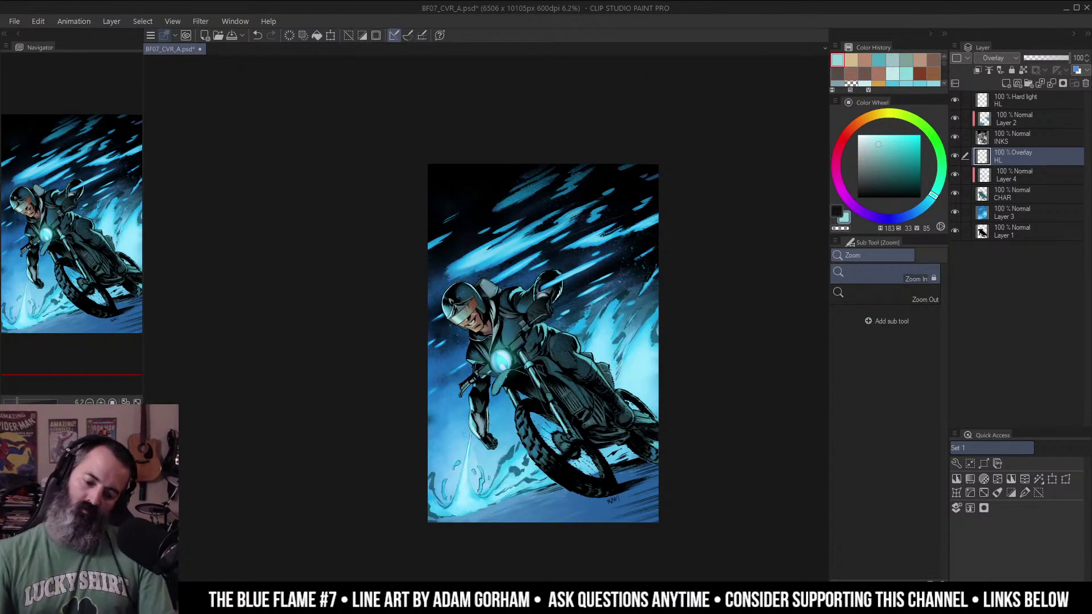
pyautogui.click(485, 315)
pyautogui.moveTo(485, 314); pyautogui.dragTo(579, 277)
pyautogui.click(584, 280)
pyautogui.press('b')
pyautogui.keyDown('alt'); pyautogui.click(527, 239); pyautogui.keyUp('alt')
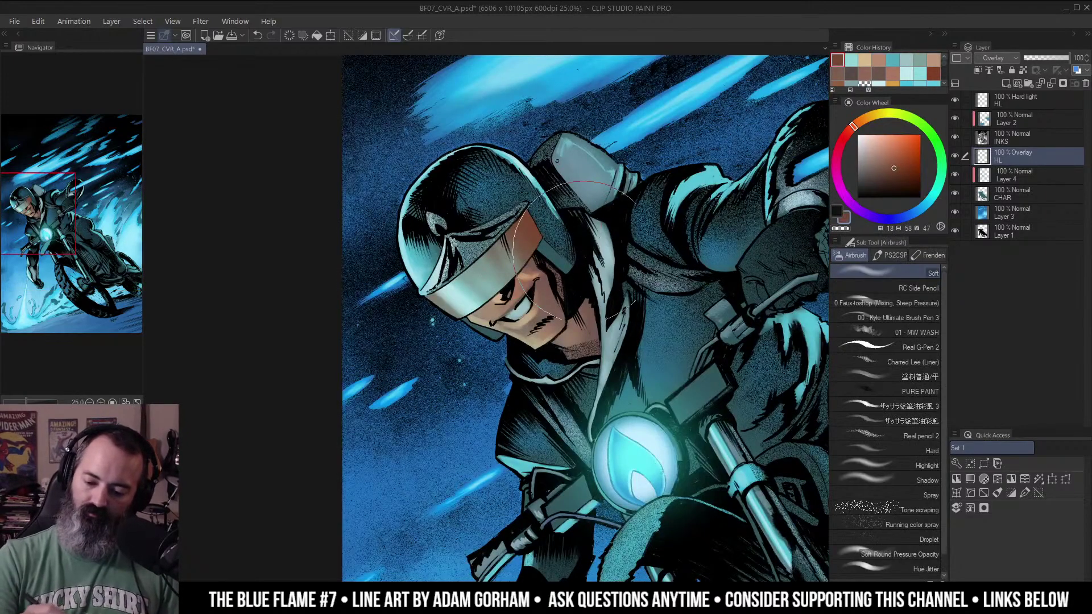
pyautogui.click(899, 155)
pyautogui.click(925, 204)
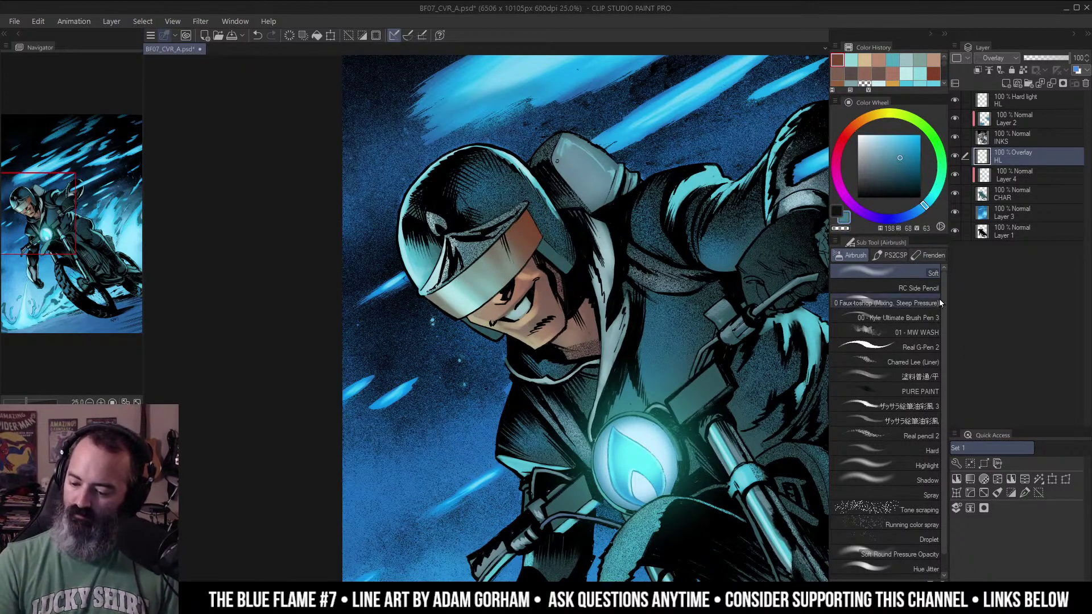
pyautogui.click(933, 288)
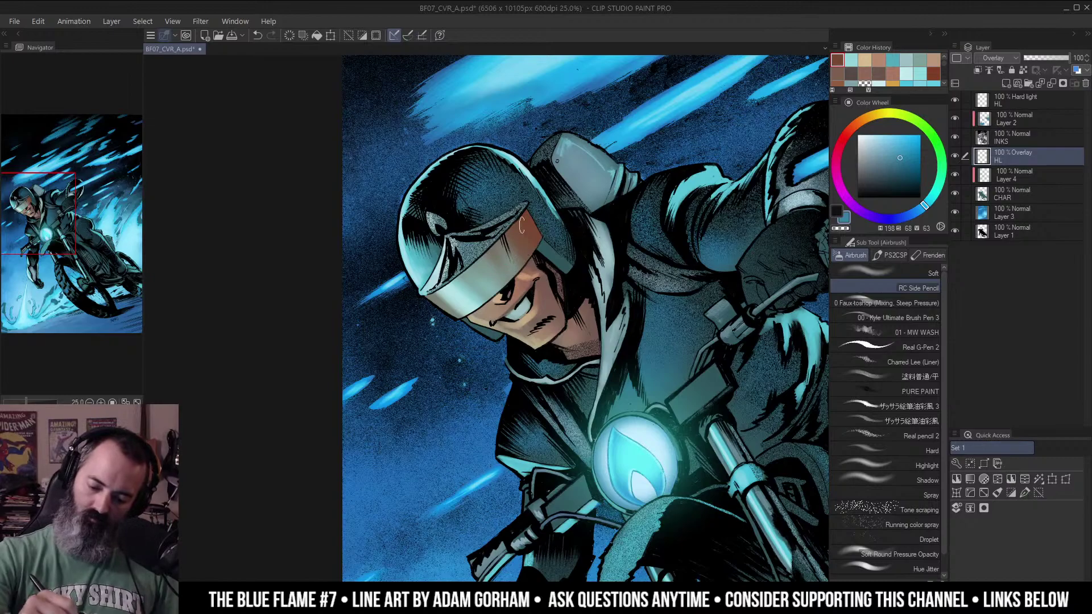
# Try a blue pencil reflection across the orange end of the visor on the Overlay layer.
pyautogui.moveTo(520, 214); pyautogui.dragTo(536, 250)
pyautogui.hotkey('ctrl', 'd')
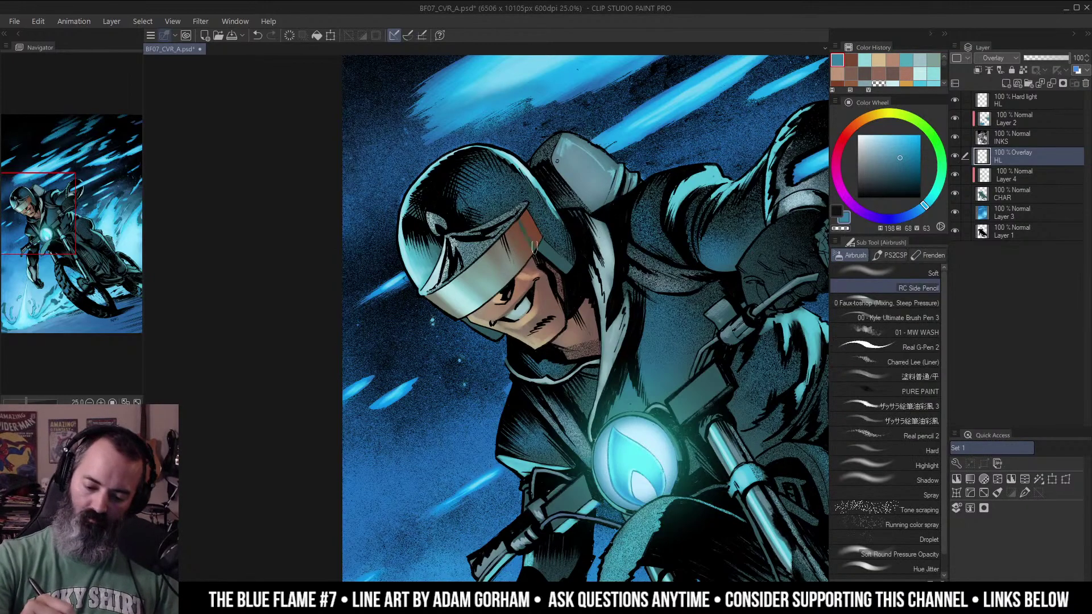
pyautogui.hotkey('ctrl', 'z')
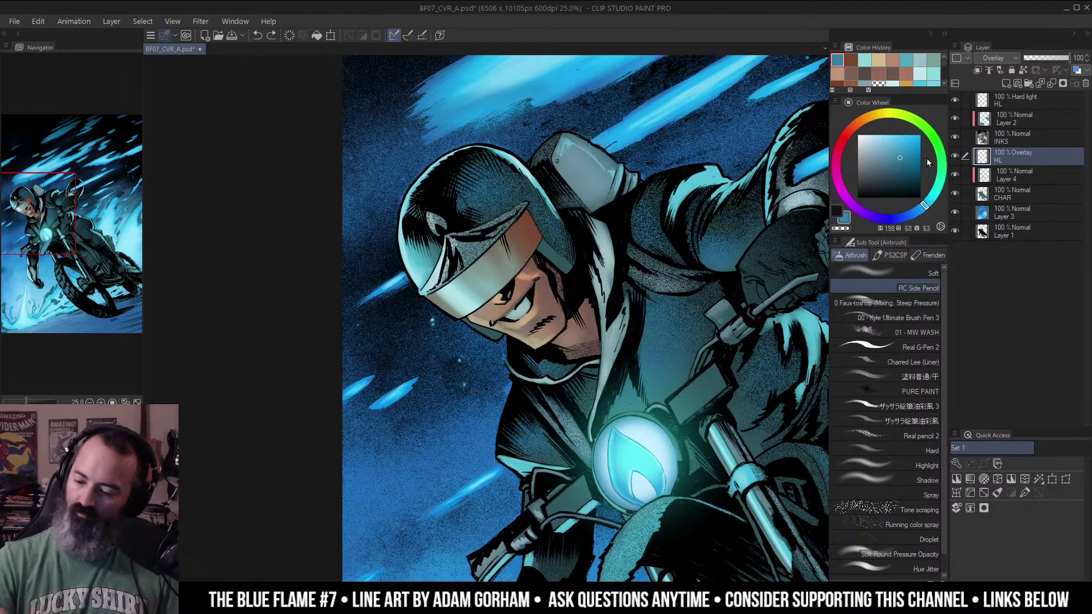
# Try the same blue RC Side Pencil reflection on the visor's orange end on Layer 4 and smooth it with the Blending Brush.
pyautogui.click(988, 176)
pyautogui.moveTo(524, 214); pyautogui.dragTo(527, 248)
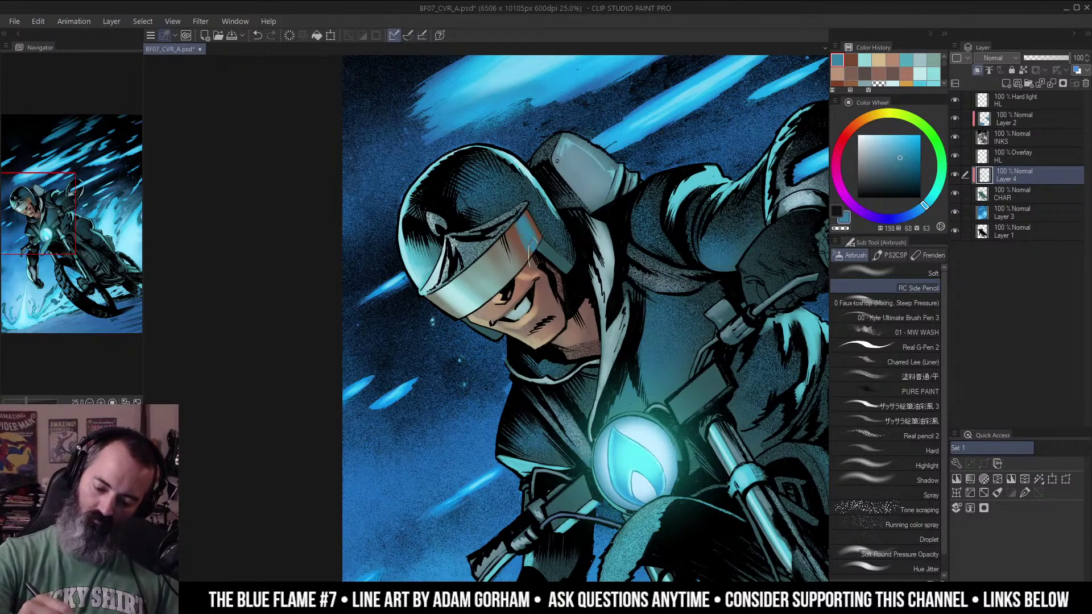
pyautogui.press('j')
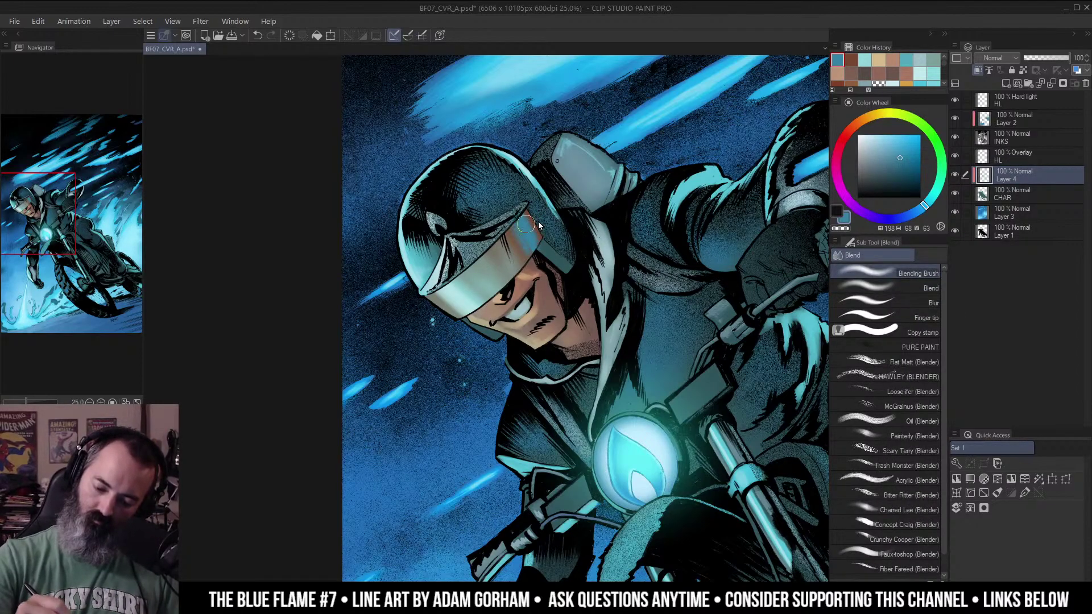
pyautogui.hotkey('ctrl', 'z')
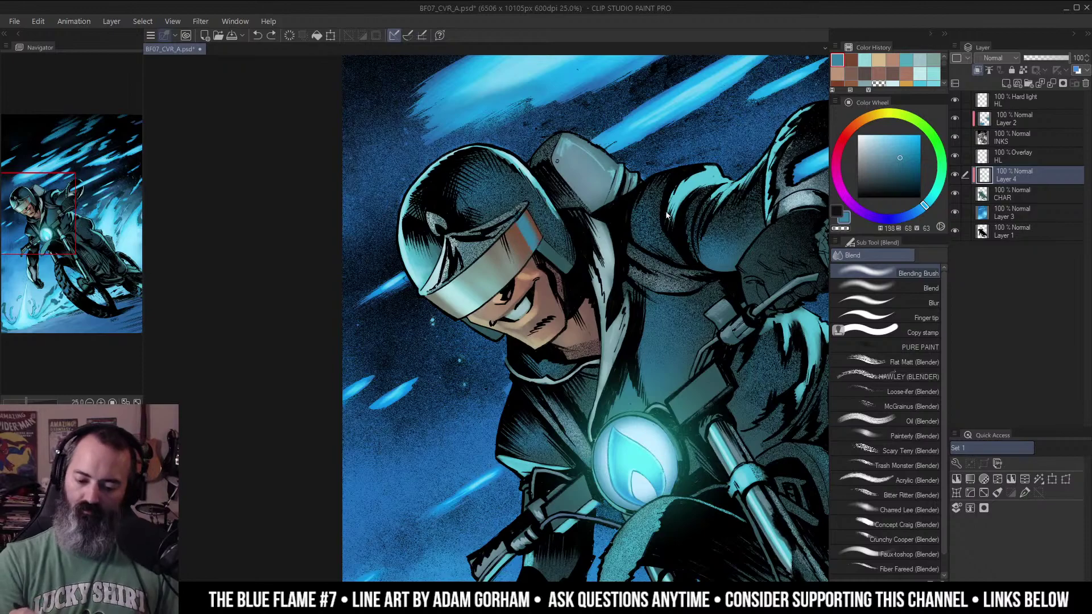
pyautogui.press('b')
# Add blue textured strokes to the visor's orange end on Layer 4 with the Kyle's Drawing Box - Nupastel brush.
pyautogui.scroll(1, 550, 192)
pyautogui.scroll(1, 507, 216)
pyautogui.press('m')
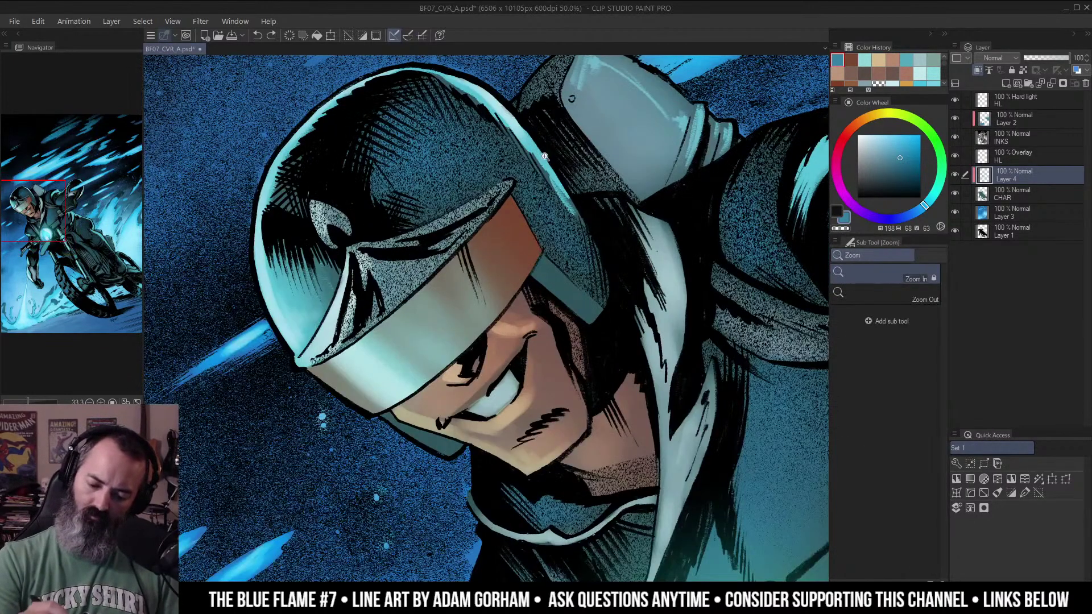
pyautogui.moveTo(480, 225)
pyautogui.mouseDown()
pyautogui.moveTo(512, 188)
pyautogui.moveTo(530, 214)
pyautogui.moveTo(543, 250)
pyautogui.moveTo(514, 302)
pyautogui.moveTo(472, 239)
pyautogui.moveTo(480, 225)
pyautogui.mouseUp()
pyautogui.press('b')
pyautogui.click(904, 255)
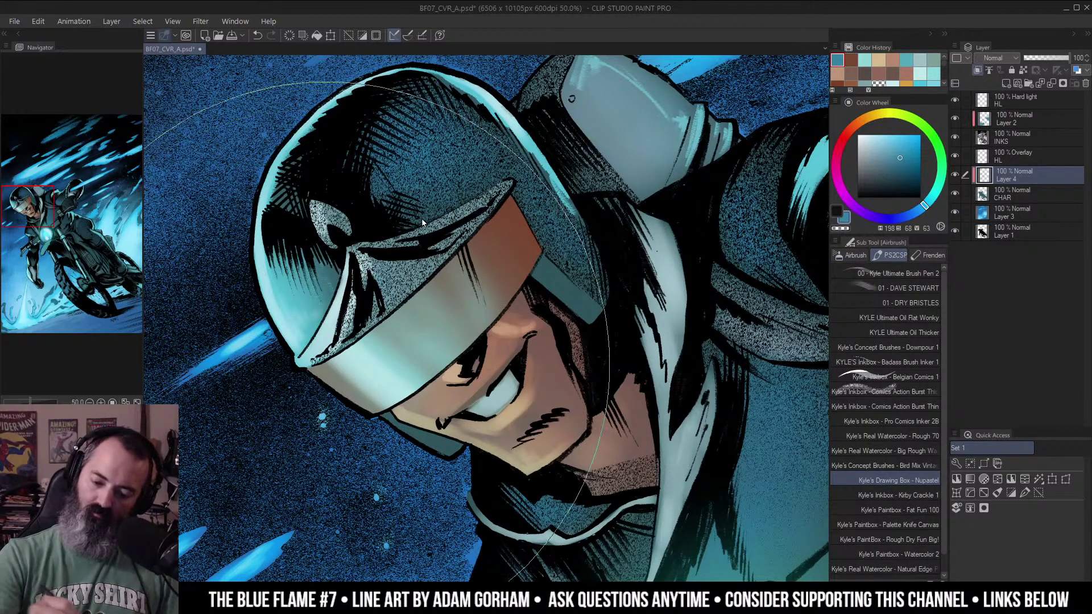
pyautogui.keyDown('ctrl'); pyautogui.keyDown('alt'); pyautogui.moveTo(657, 336); pyautogui.dragTo(675, 349); pyautogui.keyUp('alt'); pyautogui.keyUp('ctrl')
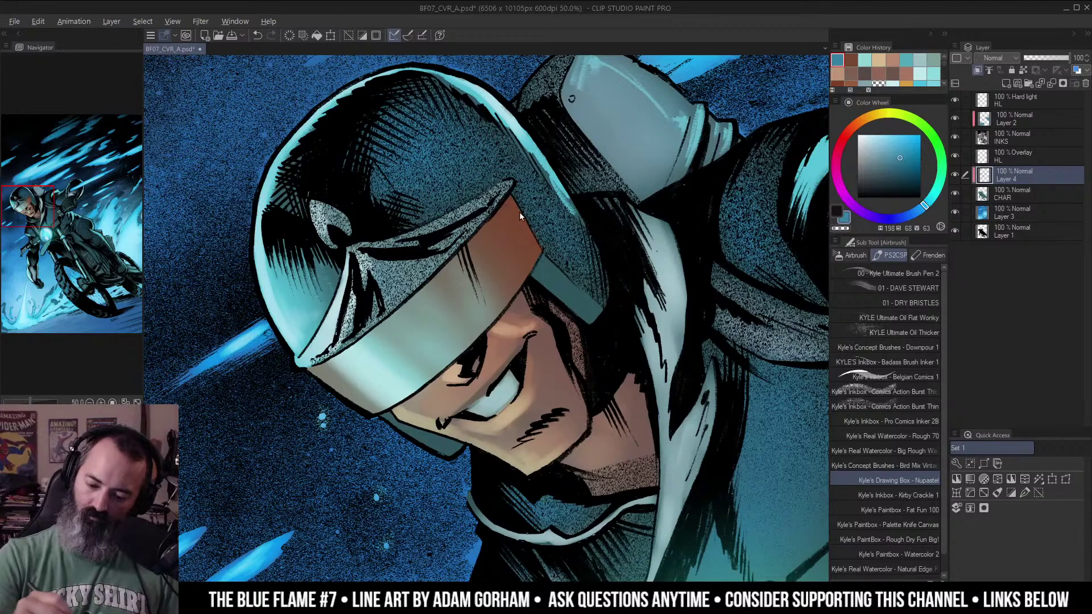
pyautogui.keyDown('ctrl'); pyautogui.keyDown('alt'); pyautogui.moveTo(514, 213); pyautogui.dragTo(547, 210); pyautogui.keyUp('alt'); pyautogui.keyUp('ctrl')
pyautogui.moveTo(503, 180)
pyautogui.mouseDown()
pyautogui.moveTo(550, 253)
pyautogui.moveTo(543, 265)
pyautogui.mouseUp()
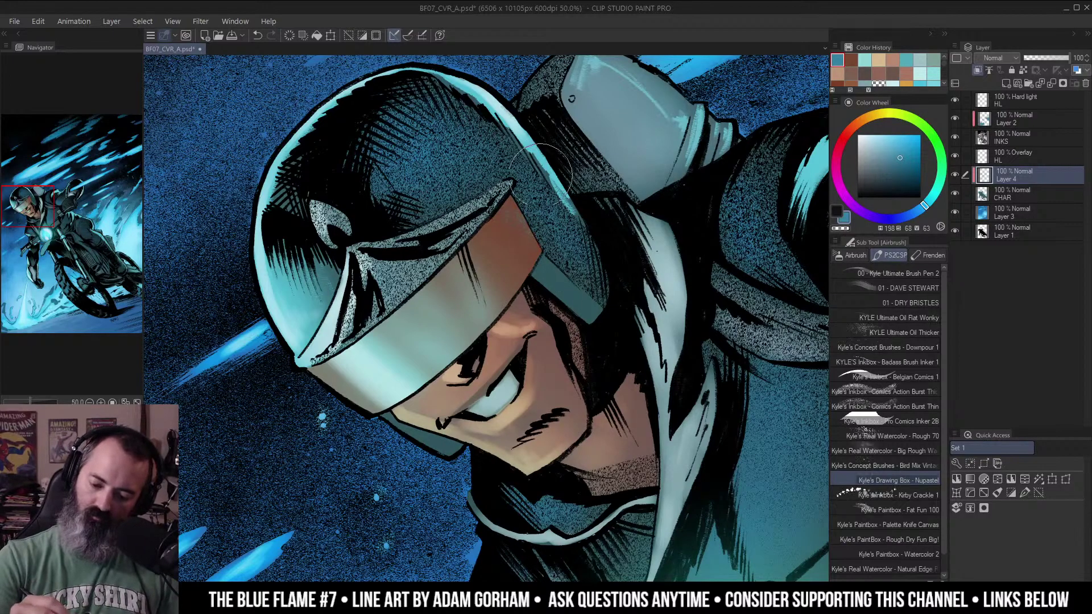
pyautogui.moveTo(501, 217); pyautogui.dragTo(530, 273)
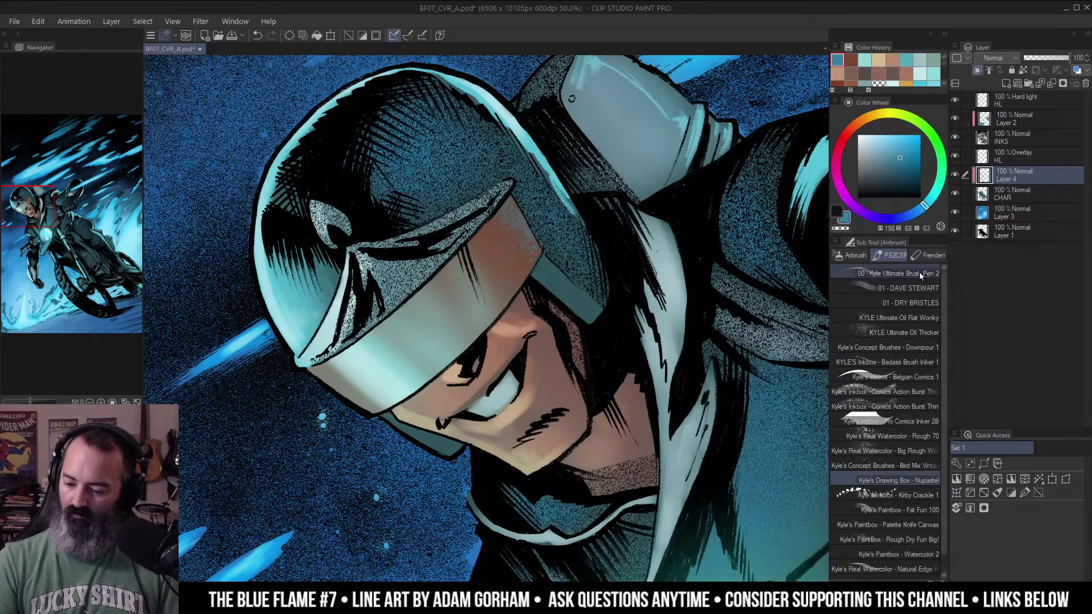
# Airbrush a soft blue reflection over the visor's orange end with the Soft airbrush and clear the selection.
pyautogui.click(852, 256)
pyautogui.click(918, 273)
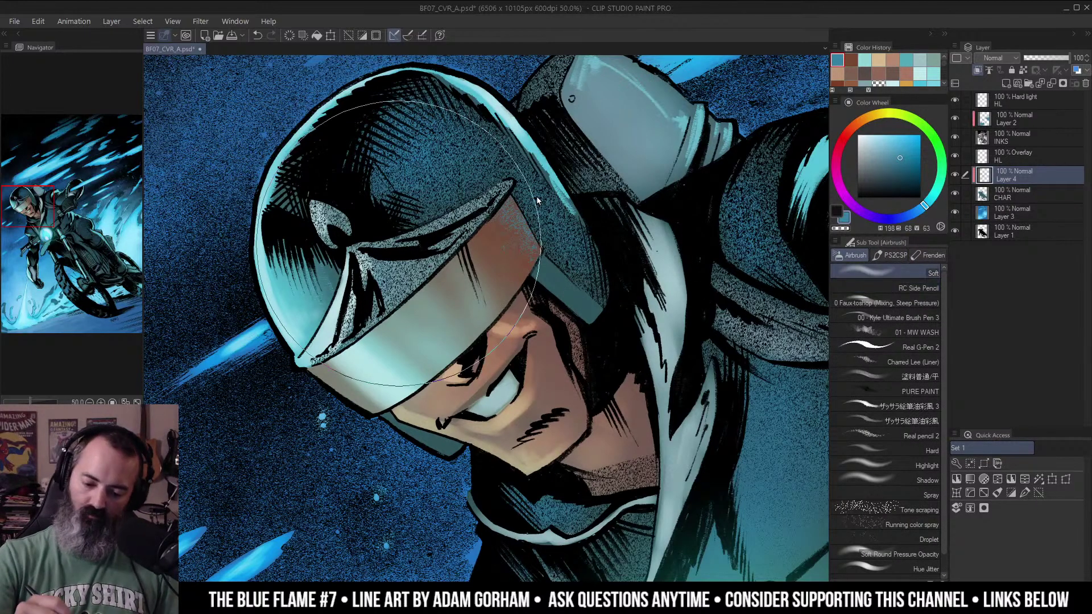
pyautogui.moveTo(522, 211)
pyautogui.mouseDown()
pyautogui.moveTo(528, 270)
pyautogui.moveTo(537, 216)
pyautogui.moveTo(520, 232)
pyautogui.mouseUp()
pyautogui.hotkey('alt', 'space')
pyautogui.keyDown('alt'); pyautogui.click(567, 223); pyautogui.keyUp('alt')
pyautogui.keyDown('alt'); pyautogui.click(567, 223); pyautogui.keyUp('alt')
pyautogui.keyDown('alt'); pyautogui.click(567, 224); pyautogui.keyUp('alt')
pyautogui.keyDown('alt'); pyautogui.click(567, 223); pyautogui.keyUp('alt')
pyautogui.keyDown('ctrl'); pyautogui.click(519, 306); pyautogui.keyUp('ctrl')
pyautogui.keyDown('ctrl'); pyautogui.click(519, 307); pyautogui.keyUp('ctrl')
pyautogui.keyDown('ctrl'); pyautogui.click(518, 306); pyautogui.keyUp('ctrl')
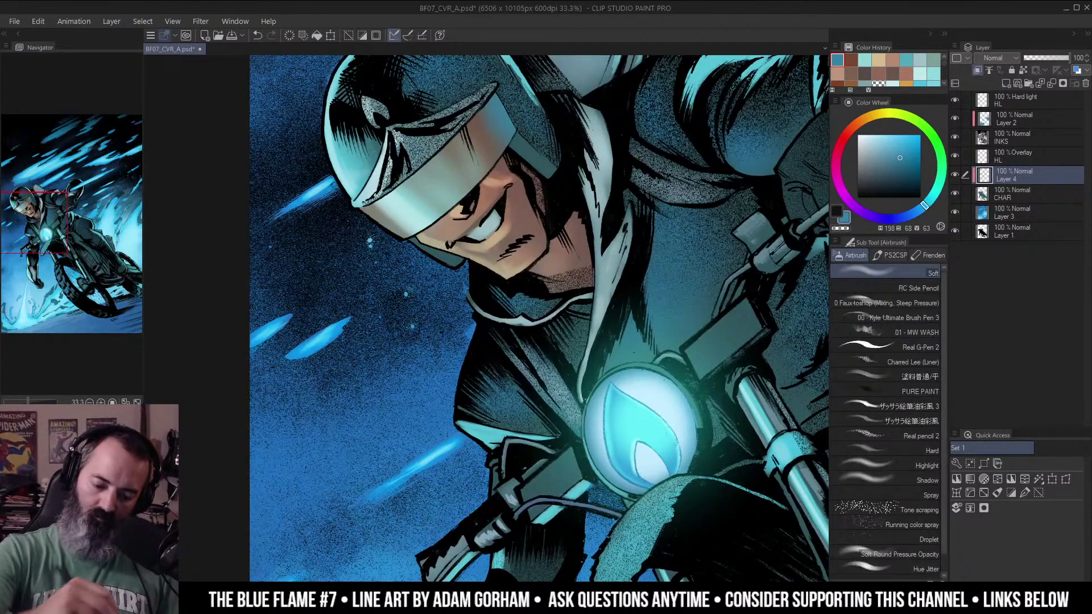
pyautogui.hotkey('ctrl', 'd')
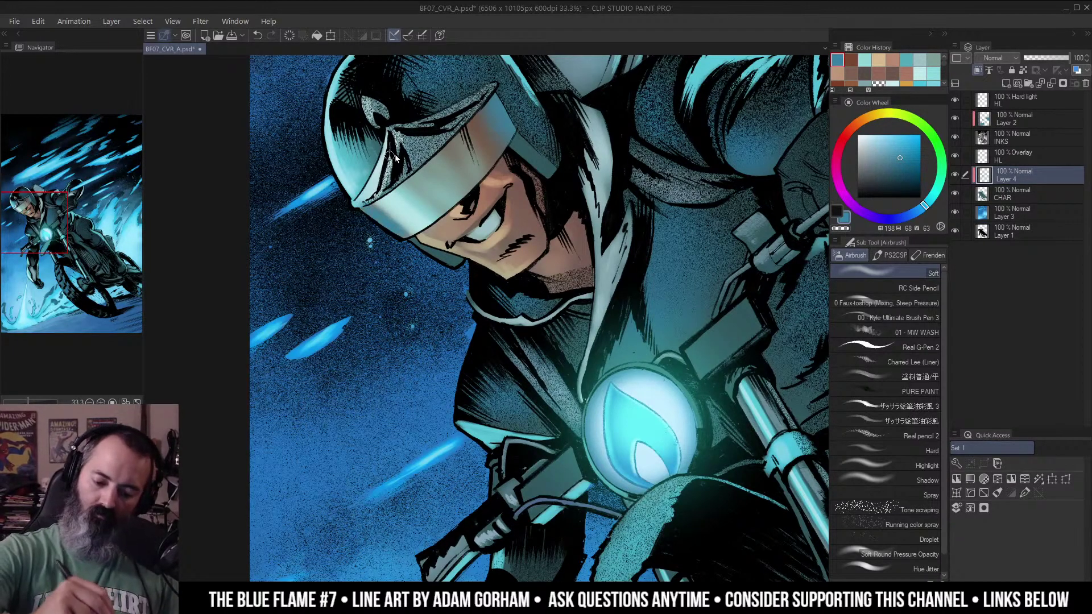
# Review the visor reflection against the whole cover.
pyautogui.keyDown('alt'); pyautogui.click(548, 165); pyautogui.keyUp('alt')
pyautogui.moveTo(594, 158); pyautogui.dragTo(609, 232)
pyautogui.keyDown('alt'); pyautogui.click(607, 243); pyautogui.keyUp('alt')
pyautogui.keyDown('alt'); pyautogui.click(608, 243); pyautogui.keyUp('alt')
pyautogui.keyDown('alt'); pyautogui.click(607, 243); pyautogui.keyUp('alt')
pyautogui.keyDown('alt'); pyautogui.click(608, 243); pyautogui.keyUp('alt')
pyautogui.moveTo(680, 284); pyautogui.dragTo(628, 260)
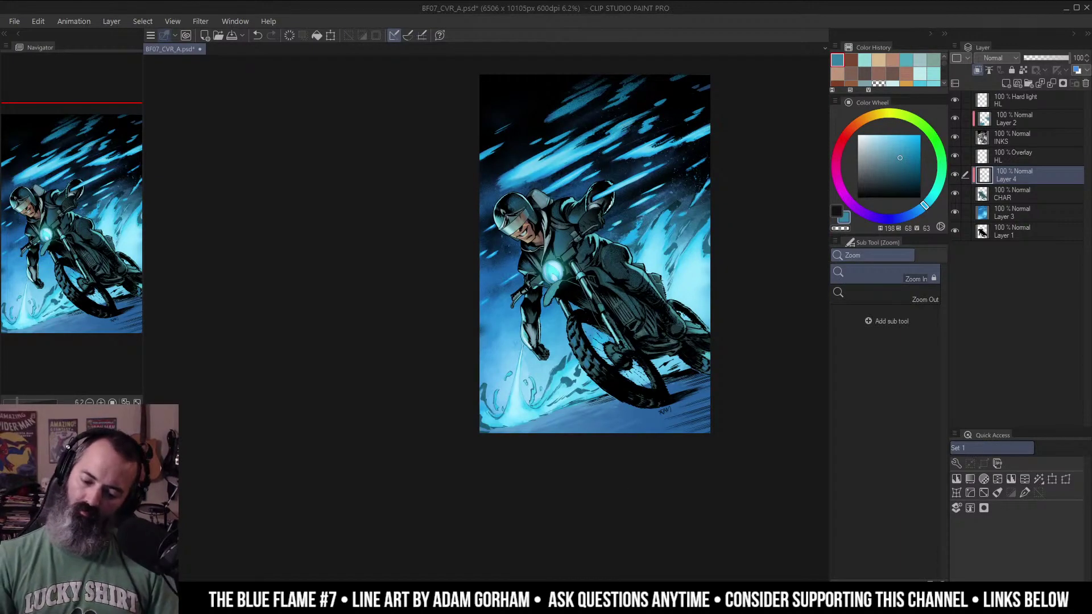
pyautogui.moveTo(663, 245); pyautogui.dragTo(630, 245)
# Airbrush light blue (H 195, S 52, V 98) highlights along the bike's fuel tank and side on Layer 4.
pyautogui.click(606, 304)
pyautogui.click(605, 304)
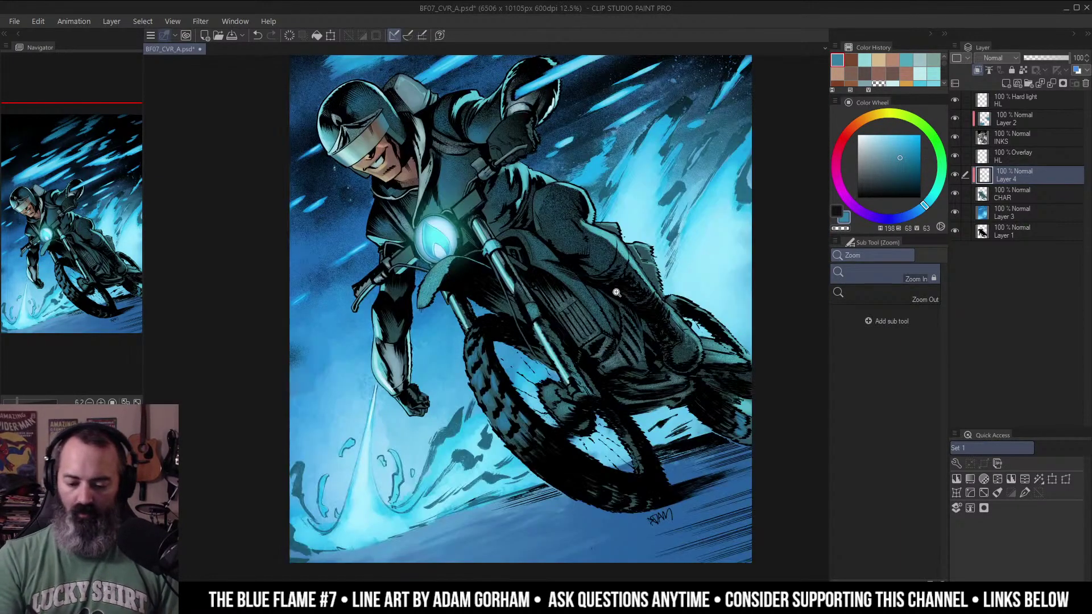
pyautogui.moveTo(606, 304); pyautogui.dragTo(613, 324)
pyautogui.keyDown('alt'); pyautogui.click(615, 225); pyautogui.keyUp('alt')
pyautogui.click(546, 270)
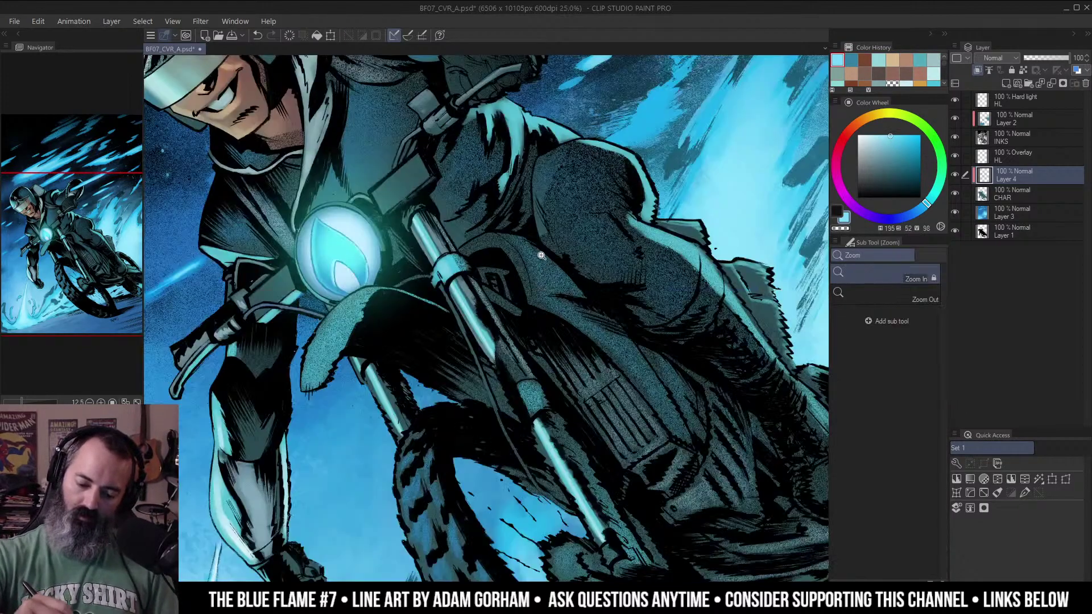
pyautogui.moveTo(521, 245)
pyautogui.mouseDown()
pyautogui.moveTo(540, 270)
pyautogui.moveTo(550, 265)
pyautogui.mouseUp()
pyautogui.moveTo(566, 306)
pyautogui.mouseDown()
pyautogui.moveTo(622, 343)
pyautogui.moveTo(661, 406)
pyautogui.mouseUp()
pyautogui.hotkey('ctrl', 'space')
pyautogui.moveTo(623, 257); pyautogui.dragTo(657, 180)
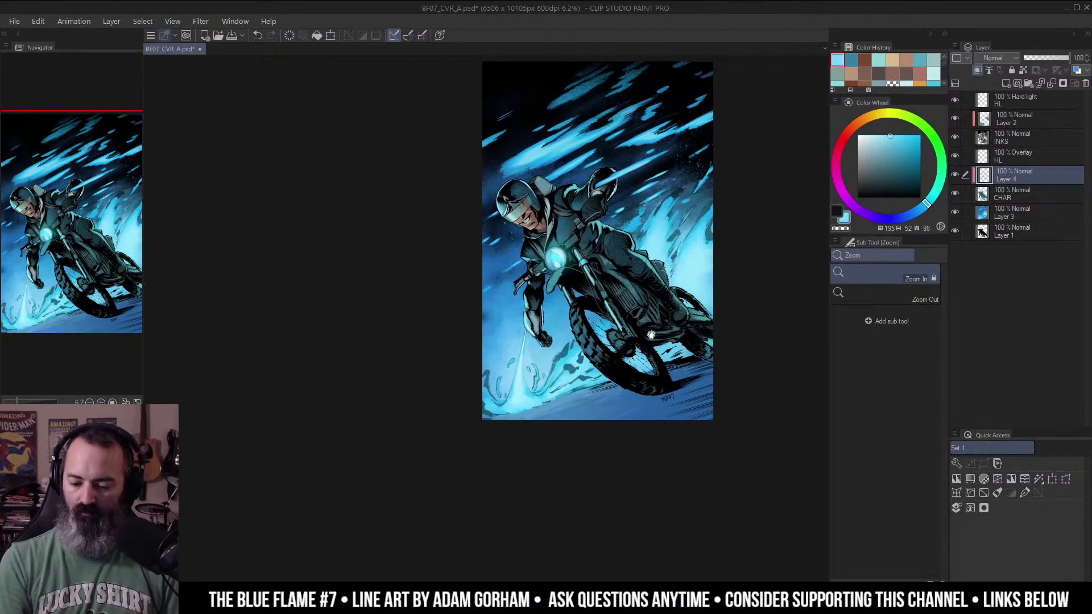
# Sample a muted blue (H 199, S 32, V 62) from the jacket and airbrush it softly over the rider and tank area.
pyautogui.keyDown('ctrl'); pyautogui.click(620, 267); pyautogui.keyUp('ctrl')
pyautogui.moveTo(620, 272); pyautogui.dragTo(630, 325)
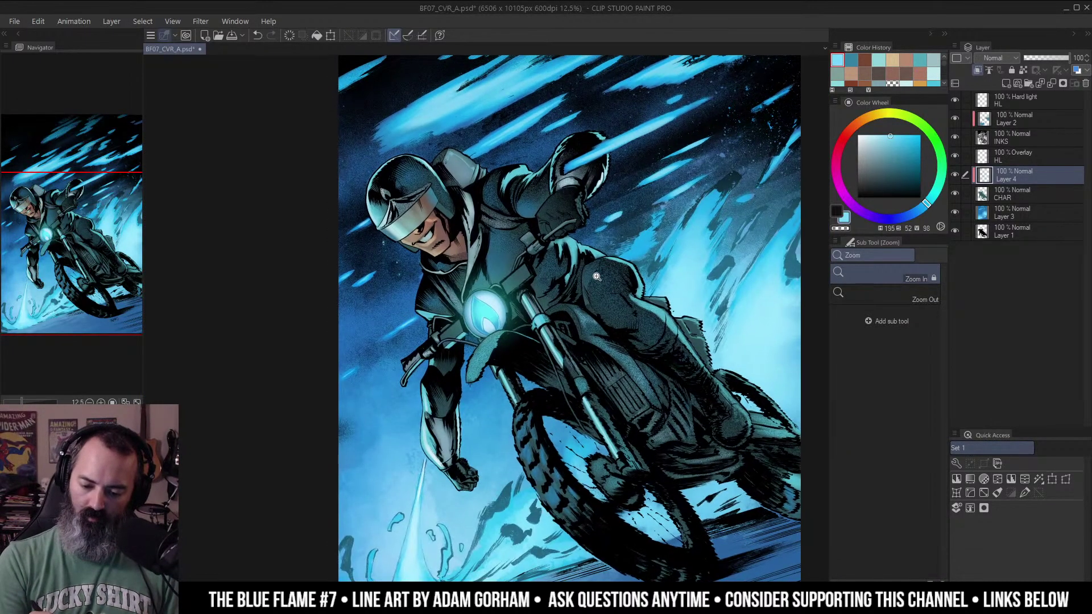
pyautogui.keyDown('ctrl'); pyautogui.click(591, 290); pyautogui.keyUp('ctrl')
pyautogui.moveTo(568, 123); pyautogui.dragTo(609, 231)
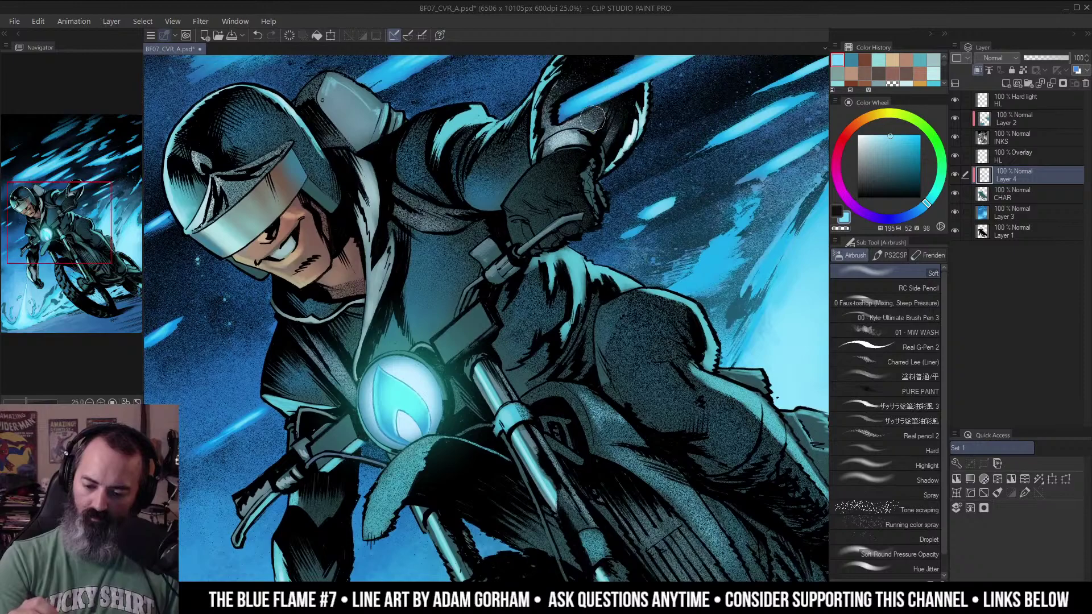
pyautogui.keyDown('alt'); pyautogui.click(427, 220); pyautogui.keyUp('alt')
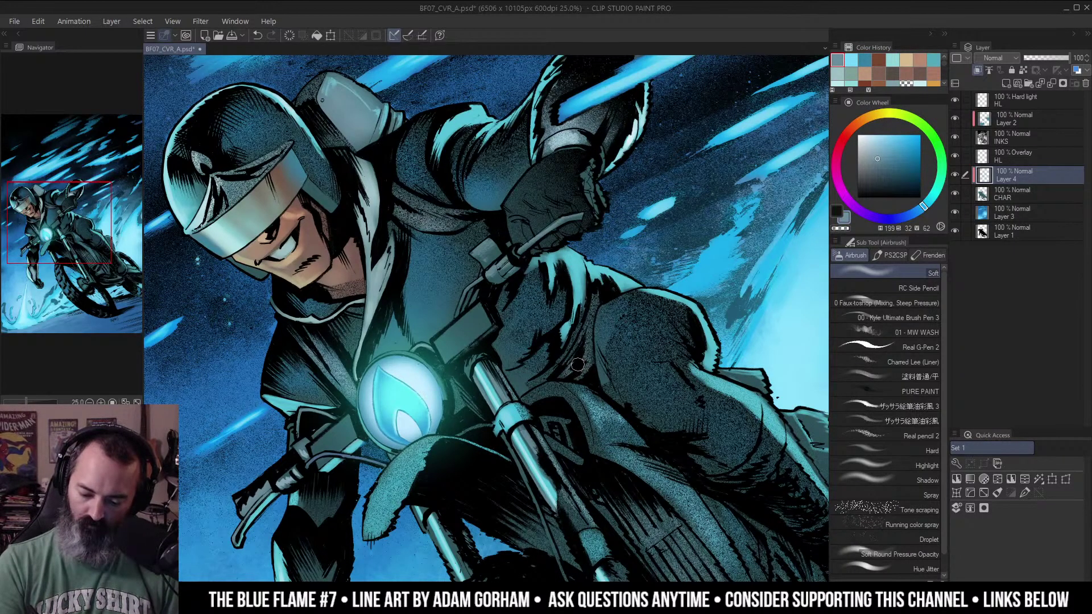
pyautogui.moveTo(603, 307); pyautogui.dragTo(592, 203)
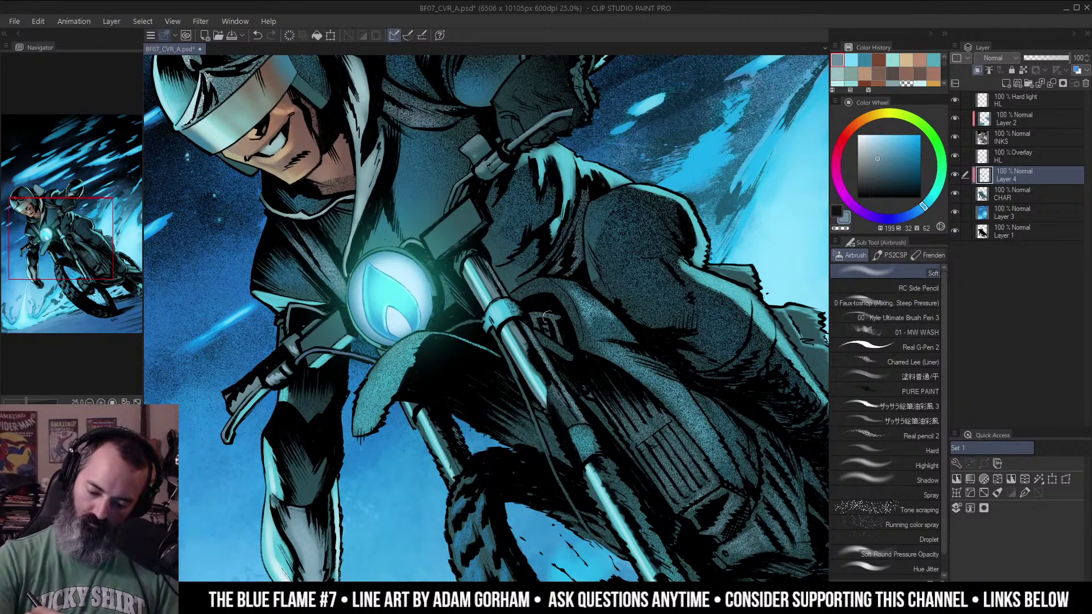
pyautogui.moveTo(599, 394); pyautogui.dragTo(607, 214)
pyautogui.moveTo(756, 278); pyautogui.dragTo(512, 342)
pyautogui.moveTo(598, 314); pyautogui.dragTo(711, 288)
pyautogui.keyDown('alt'); pyautogui.click(712, 287); pyautogui.keyUp('alt')
pyautogui.keyDown('alt'); pyautogui.click(715, 285); pyautogui.keyUp('alt')
pyautogui.moveTo(710, 245)
pyautogui.mouseDown()
pyautogui.moveTo(676, 264)
pyautogui.moveTo(657, 298)
pyautogui.moveTo(631, 290)
pyautogui.mouseUp()
# Sample a bright cyan (H 193, S 74, V 96) from the flame and paint reflected light on the rider's lowered fist.
pyautogui.press('m')
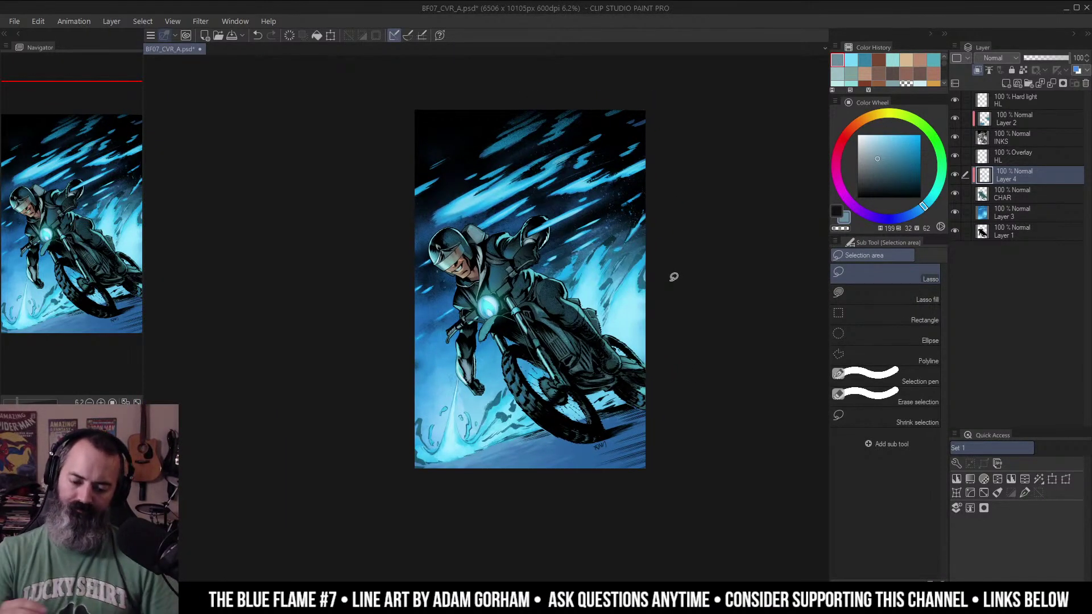
pyautogui.hotkey('ctrl', 'space')
pyautogui.click(483, 385)
pyautogui.click(482, 386)
pyautogui.moveTo(493, 373); pyautogui.dragTo(543, 216)
pyautogui.keyDown('alt'); pyautogui.click(561, 353); pyautogui.keyUp('alt')
pyautogui.press('b')
pyautogui.hotkey('ctrl', 'space')
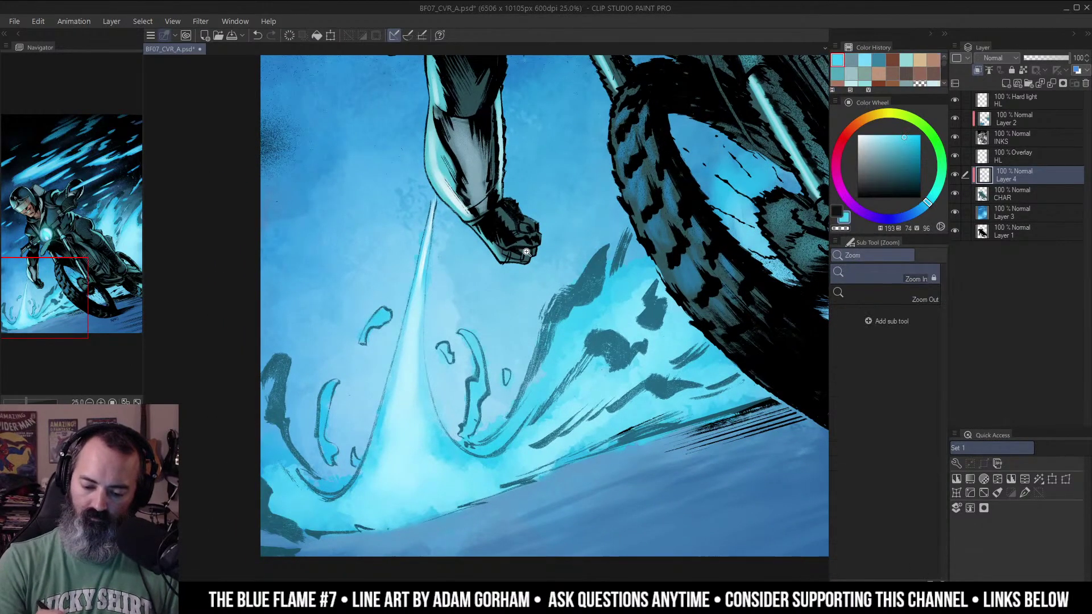
pyautogui.scroll(1, 526, 252)
pyautogui.moveTo(498, 257)
pyautogui.mouseDown()
pyautogui.moveTo(527, 265)
pyautogui.moveTo(529, 248)
pyautogui.moveTo(506, 237)
pyautogui.moveTo(537, 248)
pyautogui.moveTo(531, 219)
pyautogui.moveTo(490, 262)
pyautogui.mouseUp()
pyautogui.scroll(-1, 550, 244)
# Examine the bike's engine, wheels and rider up close and against the whole cover.
pyautogui.moveTo(765, 297); pyautogui.dragTo(589, 332)
pyautogui.scroll(-2, 589, 332)
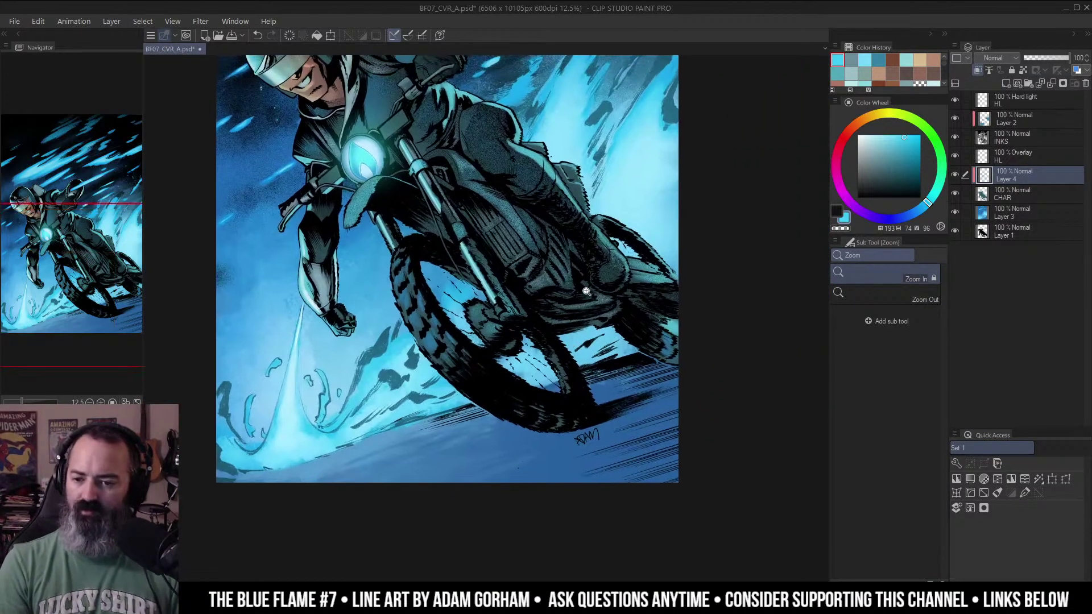
pyautogui.moveTo(656, 202); pyautogui.dragTo(669, 254)
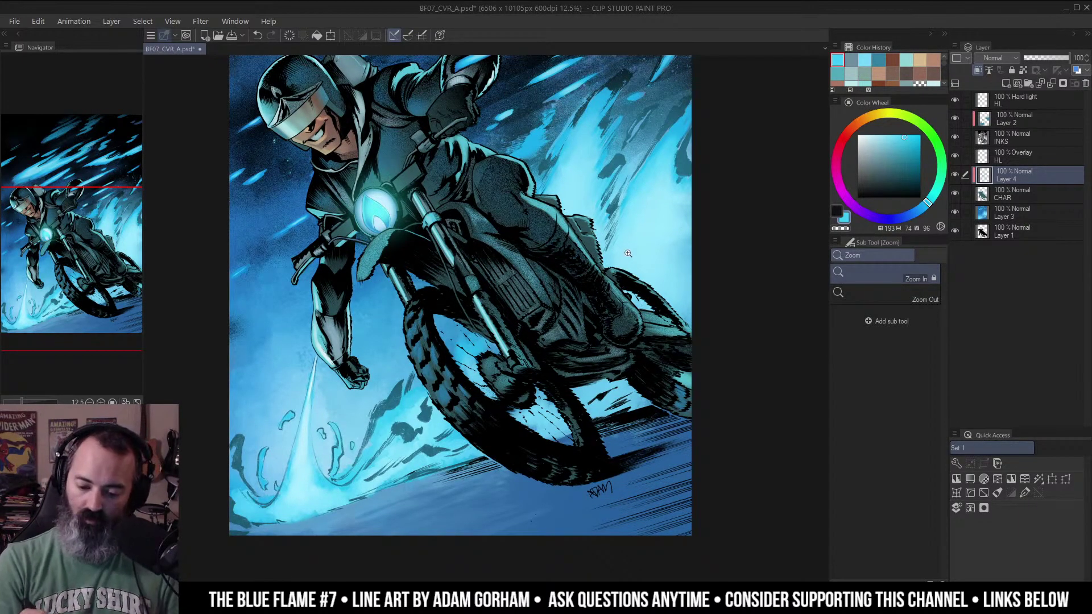
pyautogui.scroll(2, 612, 276)
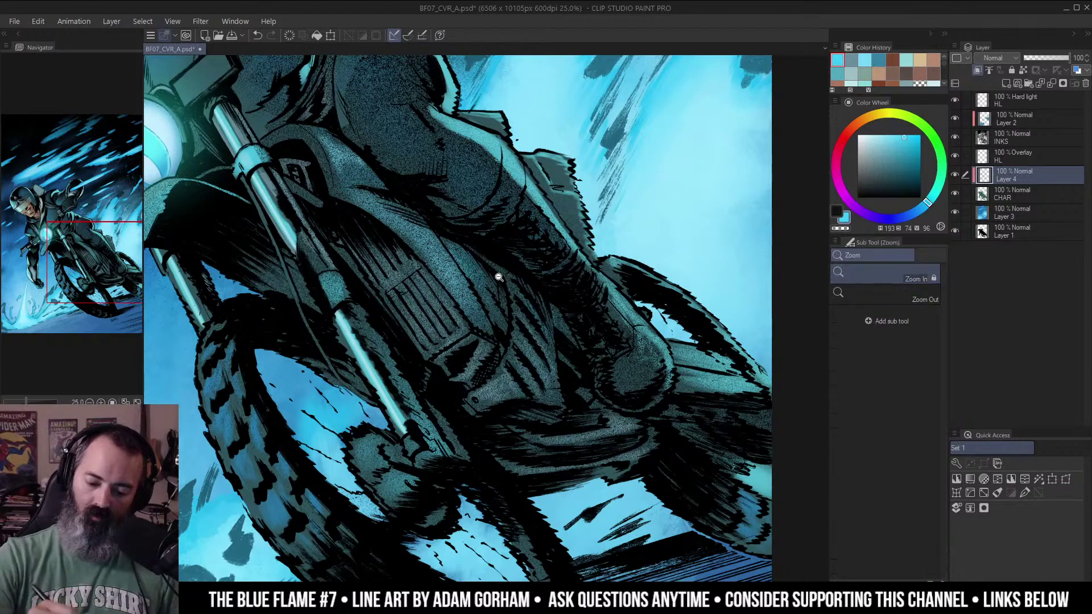
pyautogui.scroll(-4, 499, 277)
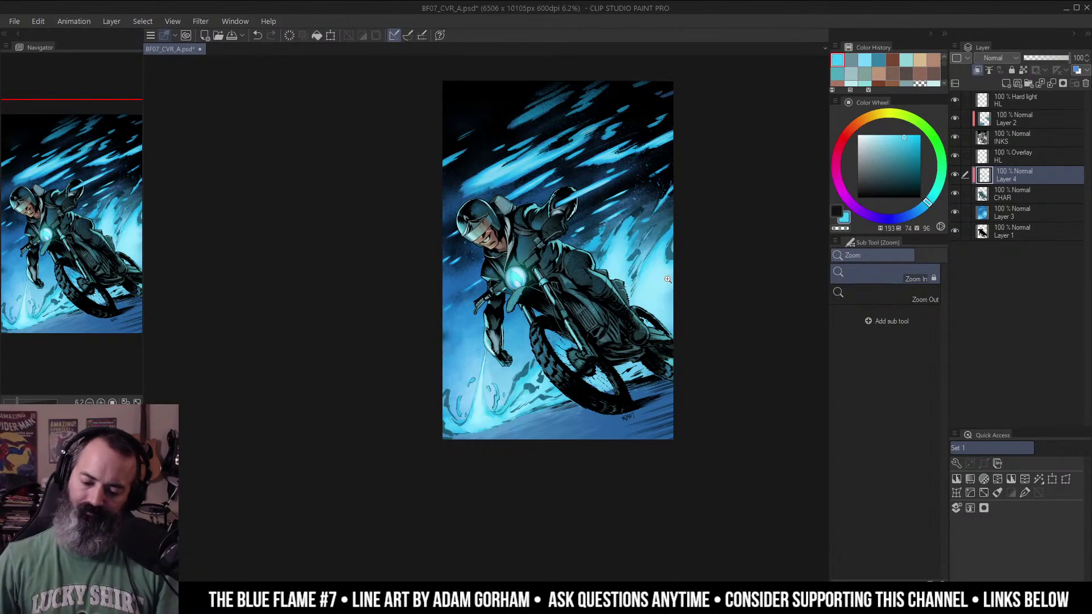
pyautogui.moveTo(667, 279); pyautogui.dragTo(632, 296)
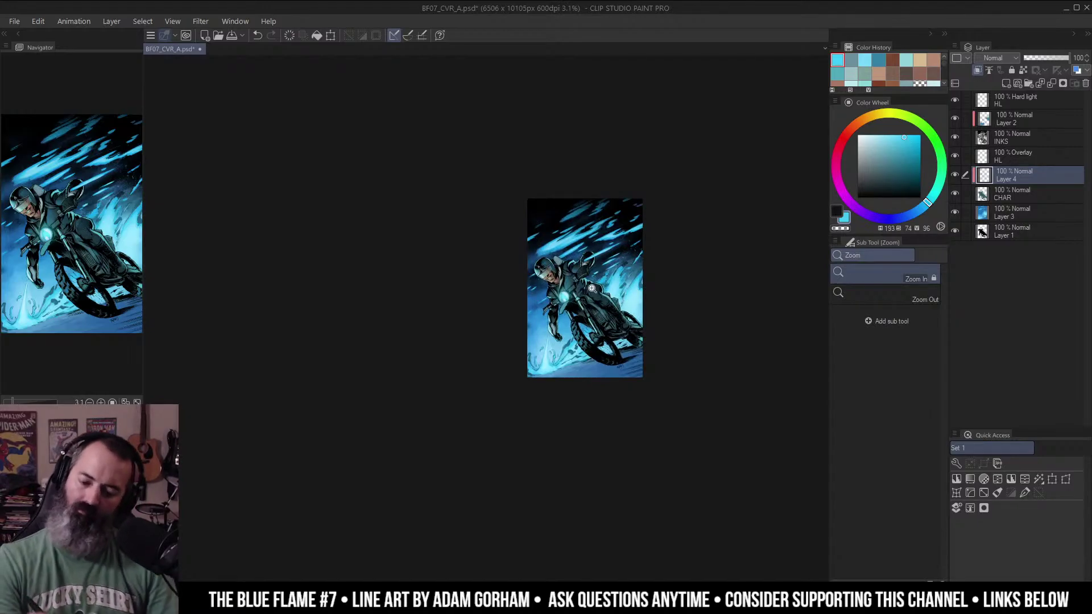
pyautogui.scroll(10, 624, 298)
pyautogui.keyDown('alt'); pyautogui.click(639, 305); pyautogui.keyUp('alt')
pyautogui.keyDown('alt'); pyautogui.click(649, 305); pyautogui.keyUp('alt')
pyautogui.keyDown('alt'); pyautogui.click(654, 303); pyautogui.keyUp('alt')
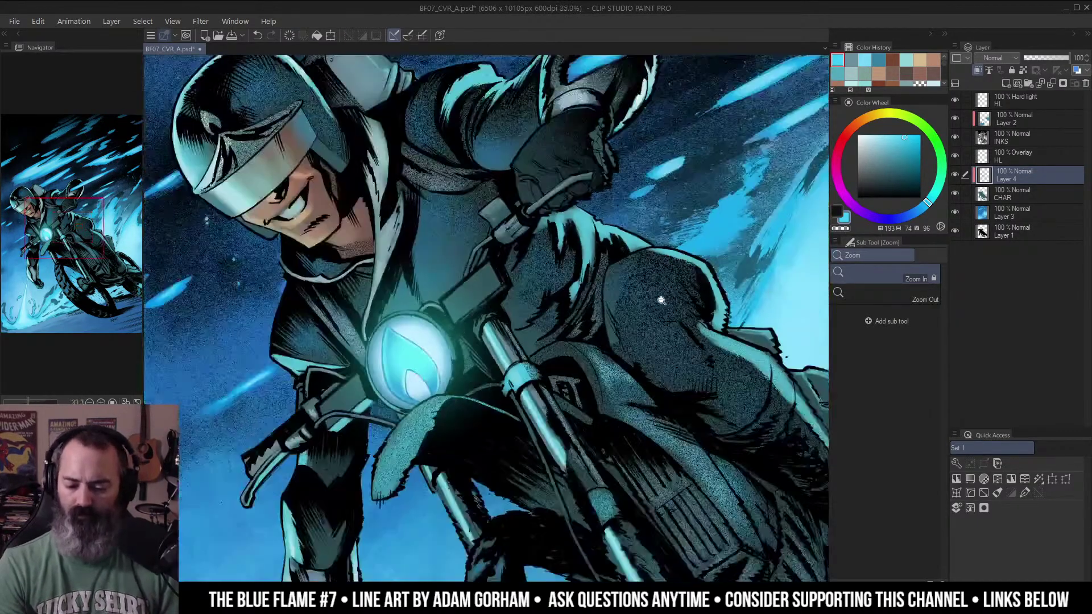
pyautogui.keyDown('alt'); pyautogui.click(651, 306); pyautogui.keyUp('alt')
pyautogui.keyDown('alt'); pyautogui.click(650, 308); pyautogui.keyUp('alt')
# Sample a muted blue (H 197, S 33, V 59) from the artwork for the handlebar blocks.
pyautogui.moveTo(657, 344); pyautogui.dragTo(593, 289)
pyautogui.keyDown('alt'); pyautogui.click(595, 294); pyautogui.keyUp('alt')
pyautogui.click(540, 287)
pyautogui.click(547, 291)
pyautogui.click(547, 290)
pyautogui.keyDown('alt'); pyautogui.click(586, 231); pyautogui.keyUp('alt')
# Try painting the muted blue on the flat handlebar block beside the headlight.
pyautogui.moveTo(433, 290); pyautogui.dragTo(498, 301)
pyautogui.moveTo(412, 336); pyautogui.dragTo(449, 308)
pyautogui.click(466, 310)
pyautogui.hotkey('ctrl', 'z')
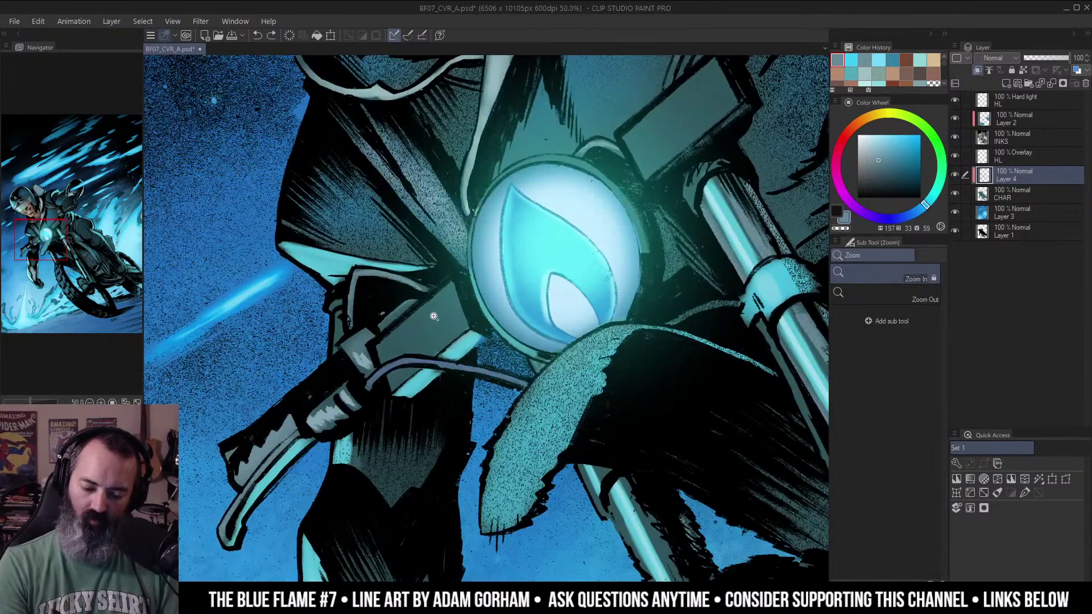
# Lasso the two flat rectangular handlebar blocks on either side of the headlight.
pyautogui.press('m')
pyautogui.moveTo(382, 374)
pyautogui.mouseDown()
pyautogui.moveTo(415, 368)
pyautogui.moveTo(393, 391)
pyautogui.moveTo(382, 382)
pyautogui.moveTo(415, 355)
pyautogui.moveTo(441, 353)
pyautogui.moveTo(473, 306)
pyautogui.moveTo(437, 289)
pyautogui.moveTo(373, 361)
pyautogui.mouseUp()
pyautogui.moveTo(670, 81); pyautogui.dragTo(582, 155)
pyautogui.moveTo(535, 203)
pyautogui.mouseDown()
pyautogui.moveTo(626, 126)
pyautogui.moveTo(655, 174)
pyautogui.moveTo(564, 252)
pyautogui.moveTo(537, 211)
pyautogui.mouseUp()
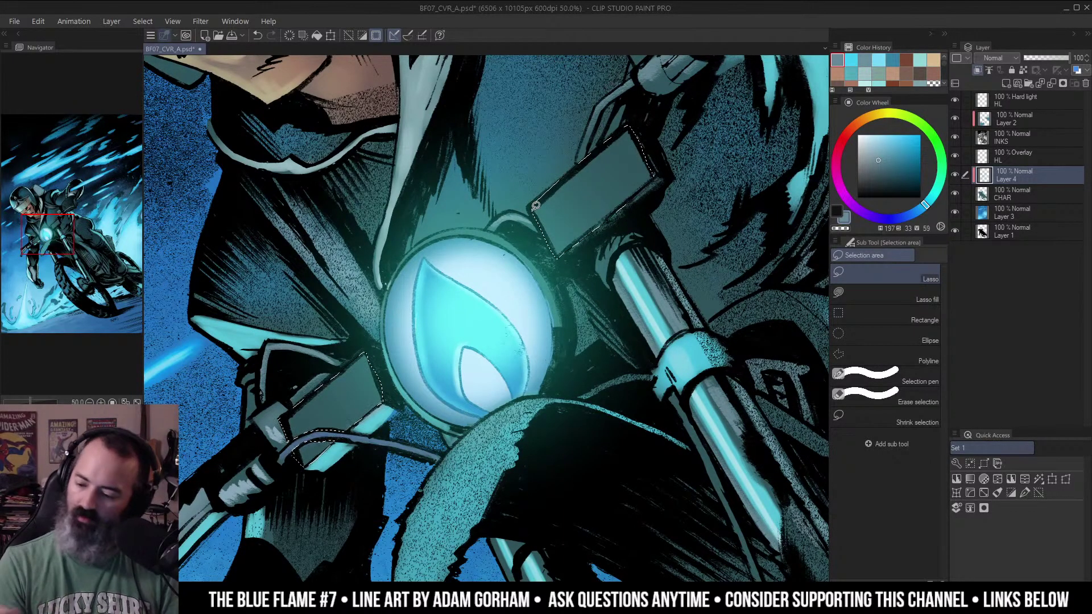
# Raise the luminosity of the two selected handlebar blocks by about 31 and deselect them.
pyautogui.hotkey('ctrl', 'u')
pyautogui.moveTo(862, 259); pyautogui.dragTo(889, 256)
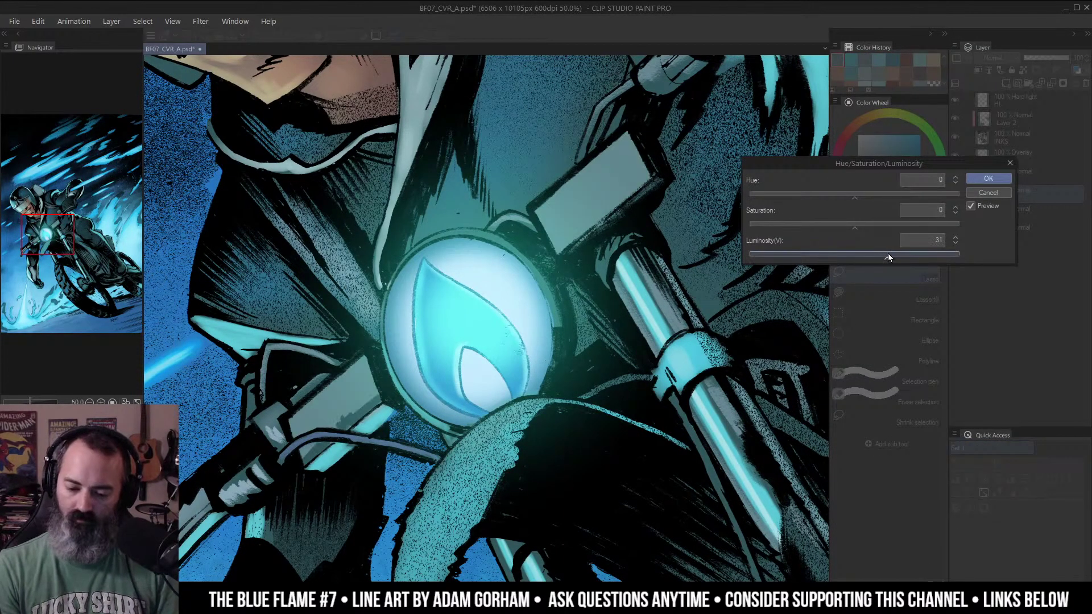
pyautogui.click(984, 179)
pyautogui.hotkey('ctrl', 'd')
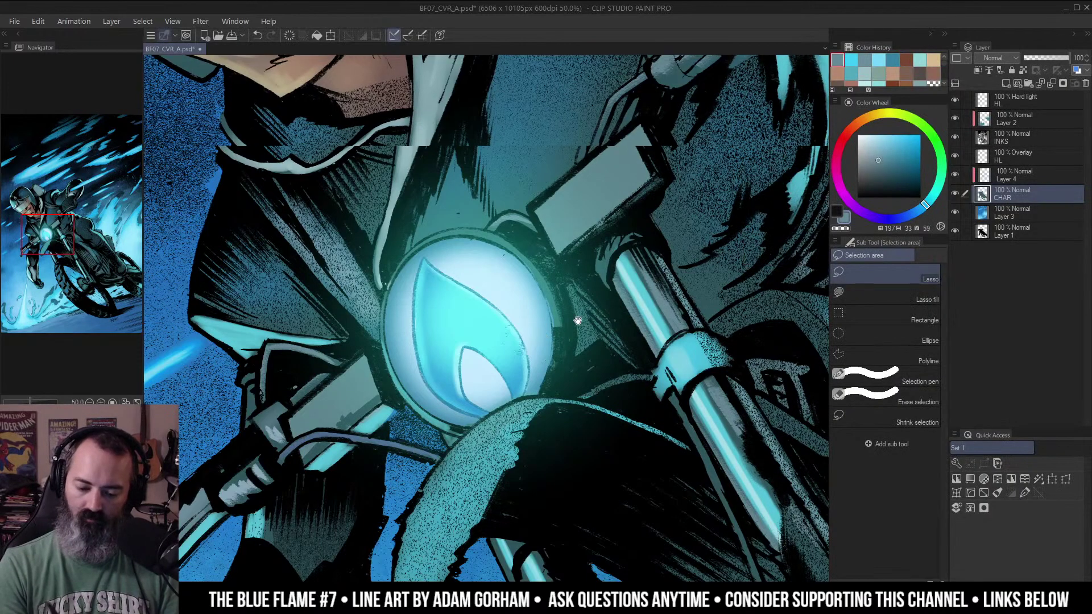
# Blend sampled muted teal (H 188, S 38, V 60) across the flat handlebar block beside the grip on Layer 4.
pyautogui.moveTo(377, 355); pyautogui.dragTo(566, 220)
pyautogui.press('b')
pyautogui.keyDown('alt'); pyautogui.click(541, 240); pyautogui.keyUp('alt')
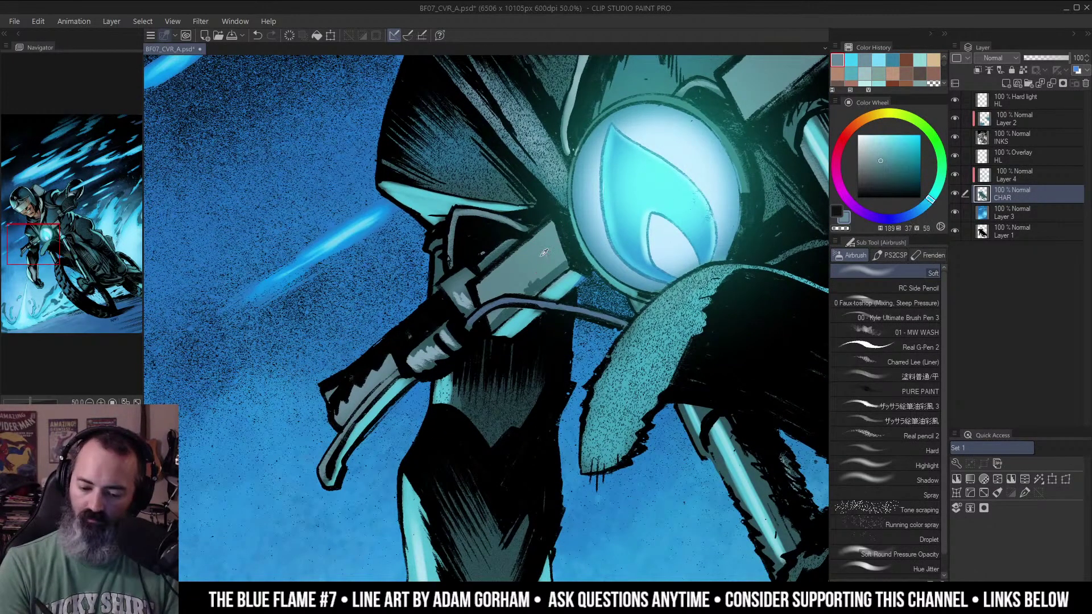
pyautogui.click(983, 173)
pyautogui.press('m')
pyautogui.press('b')
pyautogui.keyDown('alt'); pyautogui.click(558, 254); pyautogui.keyUp('alt')
pyautogui.moveTo(529, 292); pyautogui.dragTo(564, 265)
pyautogui.moveTo(528, 292); pyautogui.dragTo(551, 277)
pyautogui.keyDown('alt'); pyautogui.click(534, 265); pyautogui.keyUp('alt')
pyautogui.keyDown('alt'); pyautogui.click(541, 254); pyautogui.keyUp('alt')
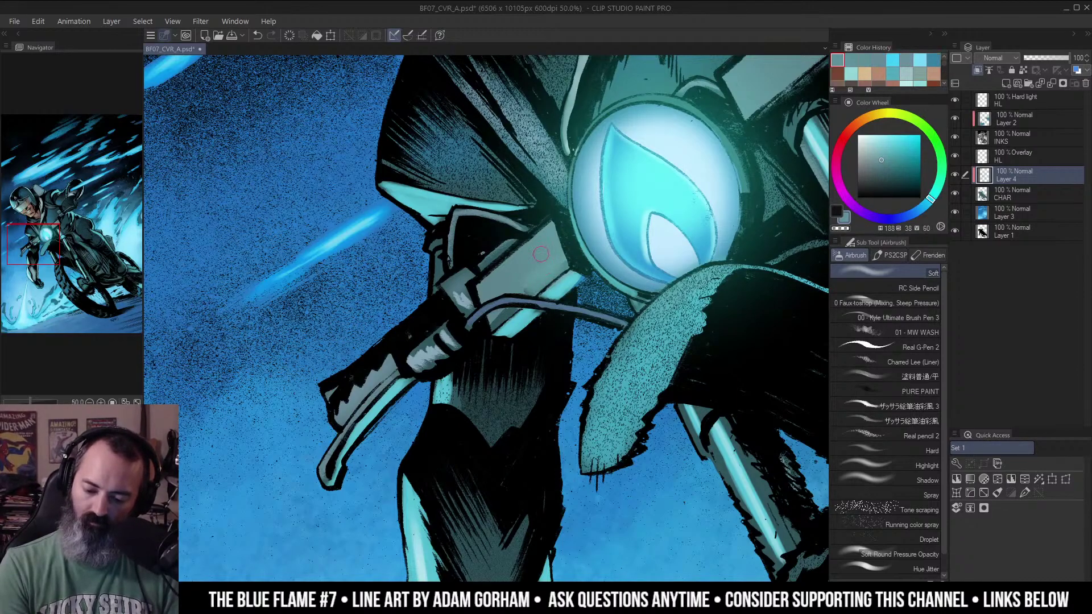
# Paint a pale cyan highlight (H 188, S 13, V 95) along the cable below the headlight with the RC Side Pencil.
pyautogui.moveTo(515, 311); pyautogui.dragTo(514, 307)
pyautogui.click(866, 138)
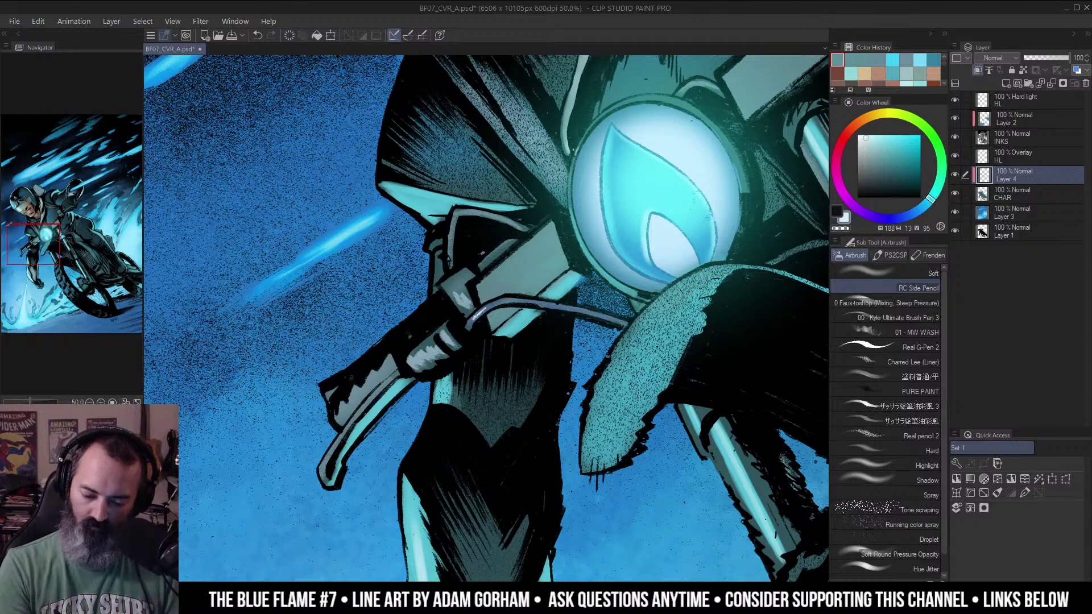
pyautogui.moveTo(569, 309); pyautogui.dragTo(601, 317)
pyautogui.moveTo(602, 317); pyautogui.dragTo(423, 332)
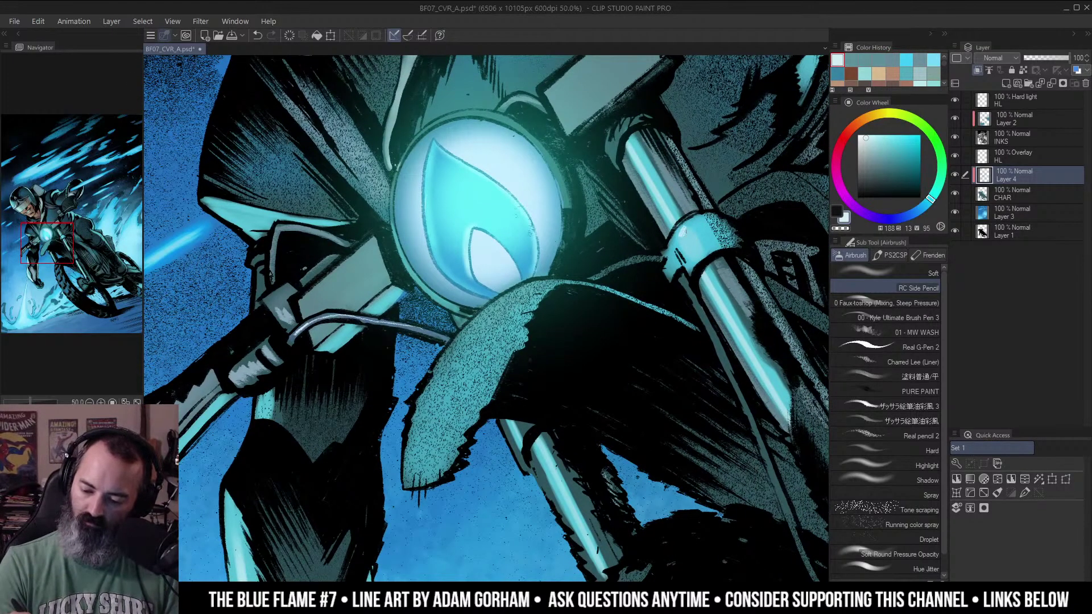
# Paint pale cyan highlights along the brake lever and on the metal clamps between the grip and the flat handlebar block.
pyautogui.moveTo(688, 239); pyautogui.dragTo(697, 244)
pyautogui.keyDown('alt'); pyautogui.click(748, 215); pyautogui.keyUp('alt')
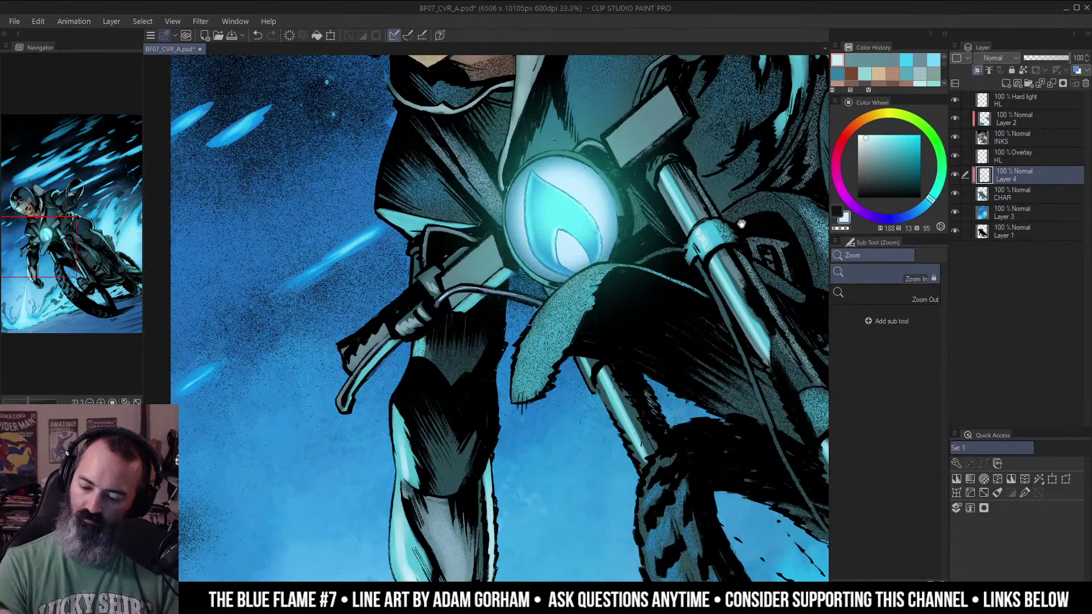
pyautogui.moveTo(747, 215); pyautogui.dragTo(765, 184)
pyautogui.moveTo(501, 291); pyautogui.dragTo(550, 215)
pyautogui.keyDown('ctrl'); pyautogui.click(518, 192); pyautogui.keyUp('ctrl')
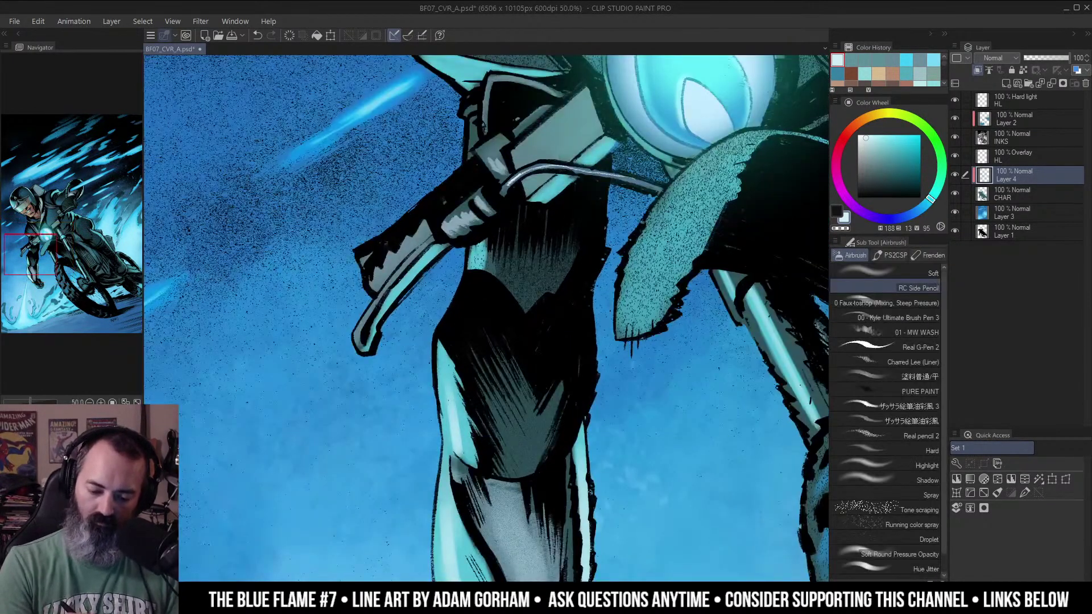
pyautogui.moveTo(364, 318); pyautogui.dragTo(401, 264)
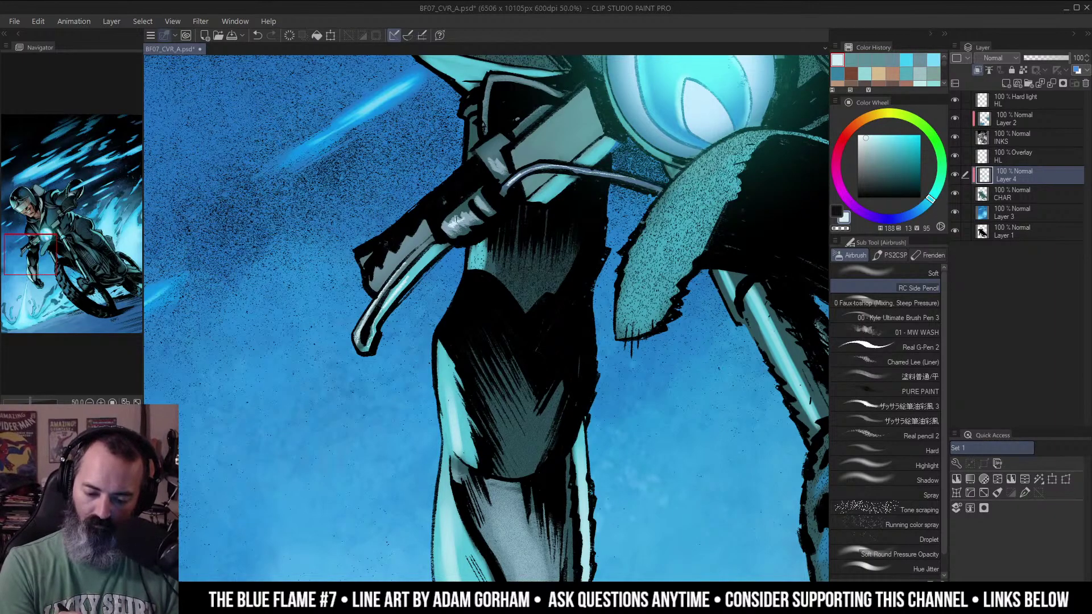
pyautogui.moveTo(498, 171)
pyautogui.mouseDown()
pyautogui.moveTo(500, 152)
pyautogui.moveTo(531, 199)
pyautogui.mouseUp()
pyautogui.moveTo(500, 152); pyautogui.dragTo(496, 197)
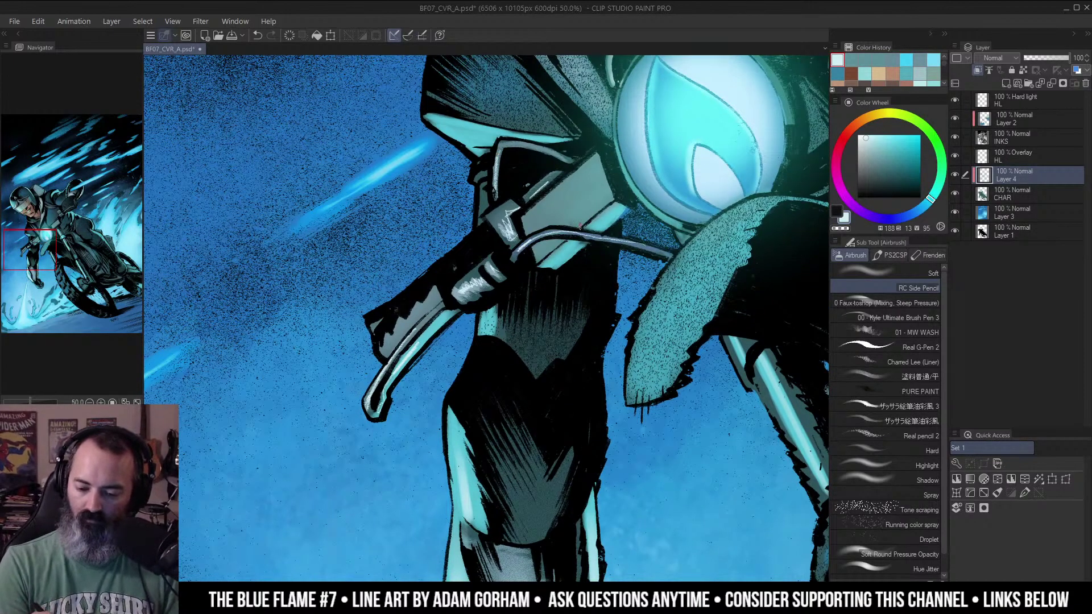
pyautogui.moveTo(560, 246); pyautogui.dragTo(539, 260)
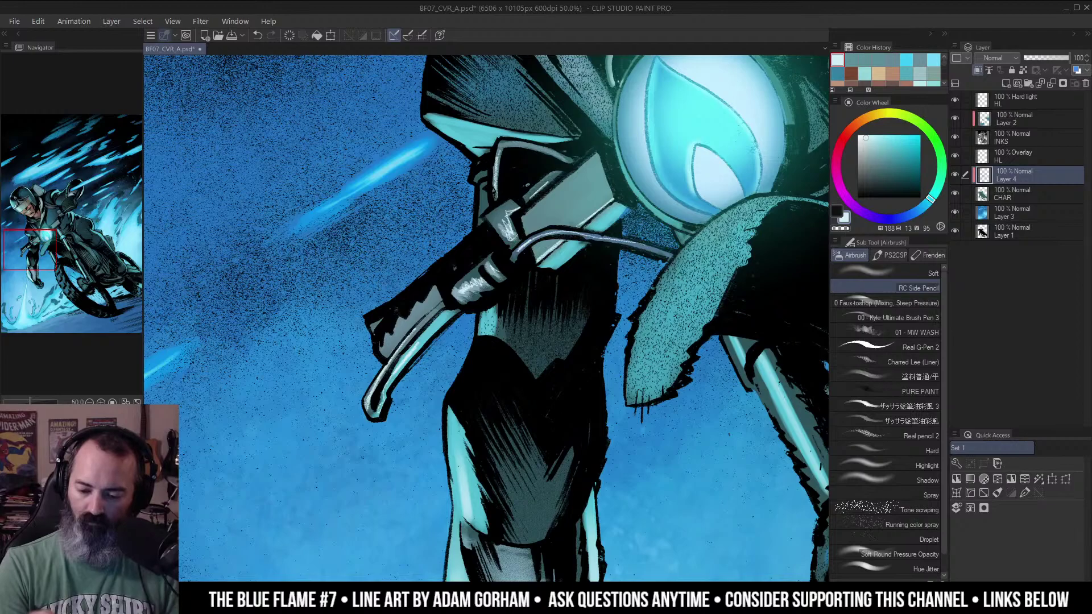
# Add thin pale cyan highlights to the edges of the flat handlebar blocks on both sides of the headlight.
pyautogui.moveTo(552, 199)
pyautogui.mouseDown()
pyautogui.moveTo(596, 153)
pyautogui.moveTo(612, 196)
pyautogui.mouseUp()
pyautogui.keyDown('alt'); pyautogui.click(676, 168); pyautogui.keyUp('alt')
pyautogui.moveTo(800, 142); pyautogui.dragTo(614, 238)
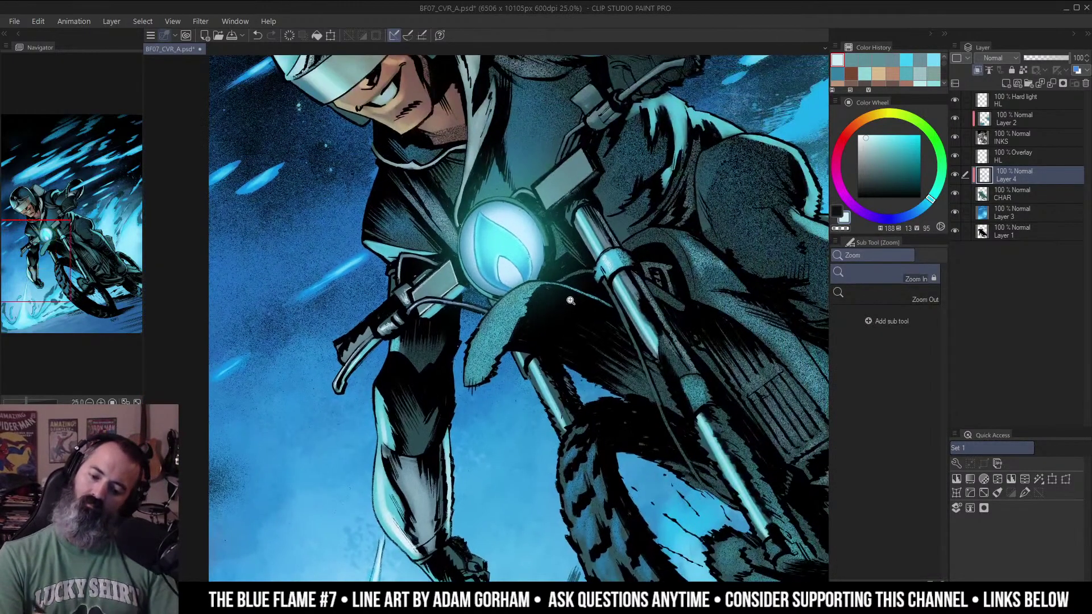
pyautogui.keyDown('alt'); pyautogui.click(616, 239); pyautogui.keyUp('alt')
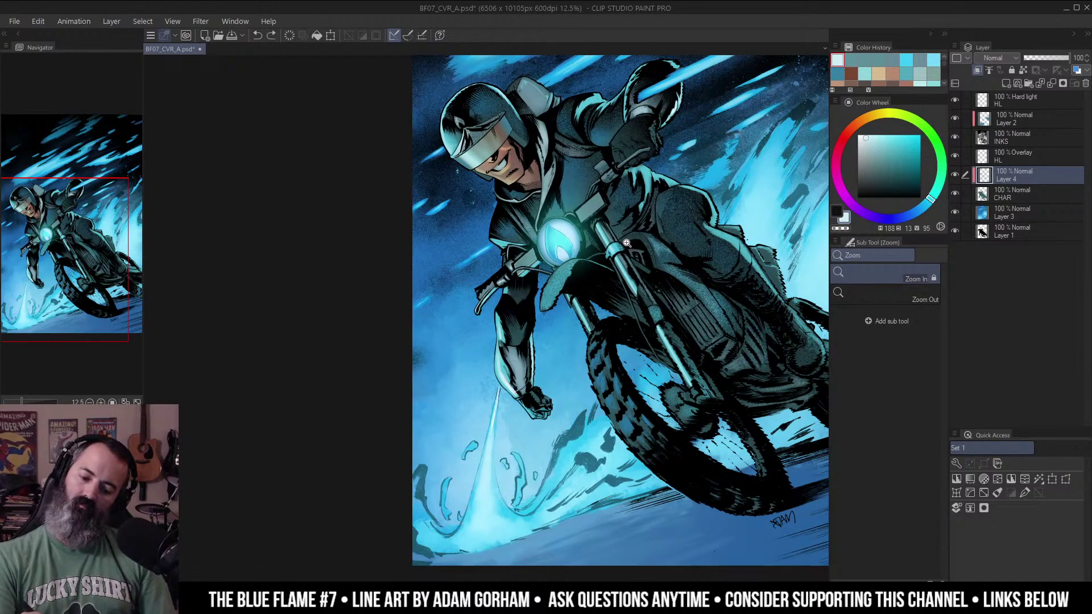
pyautogui.keyDown('ctrl'); pyautogui.click(541, 255); pyautogui.keyUp('ctrl')
pyautogui.keyDown('ctrl'); pyautogui.click(540, 255); pyautogui.keyUp('ctrl')
pyautogui.keyDown('ctrl'); pyautogui.click(502, 276); pyautogui.keyUp('ctrl')
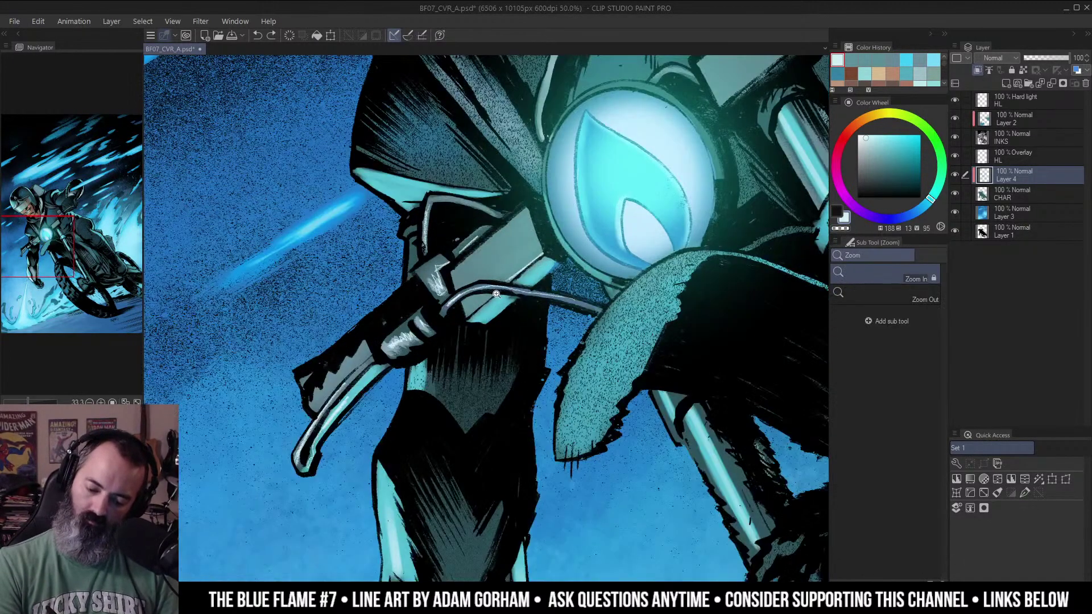
pyautogui.moveTo(471, 312); pyautogui.dragTo(493, 297)
pyautogui.moveTo(591, 226); pyautogui.dragTo(400, 383)
pyautogui.moveTo(530, 259)
pyautogui.mouseDown()
pyautogui.moveTo(620, 186)
pyautogui.moveTo(524, 263)
pyautogui.mouseUp()
# Undo the last stroke and paint a pale highlight along the lower edge of the flat block above the front fork.
pyautogui.moveTo(619, 212); pyautogui.dragTo(569, 215)
pyautogui.keyDown('alt'); pyautogui.click(636, 237); pyautogui.keyUp('alt')
pyautogui.moveTo(780, 221); pyautogui.dragTo(698, 210)
pyautogui.click(562, 218)
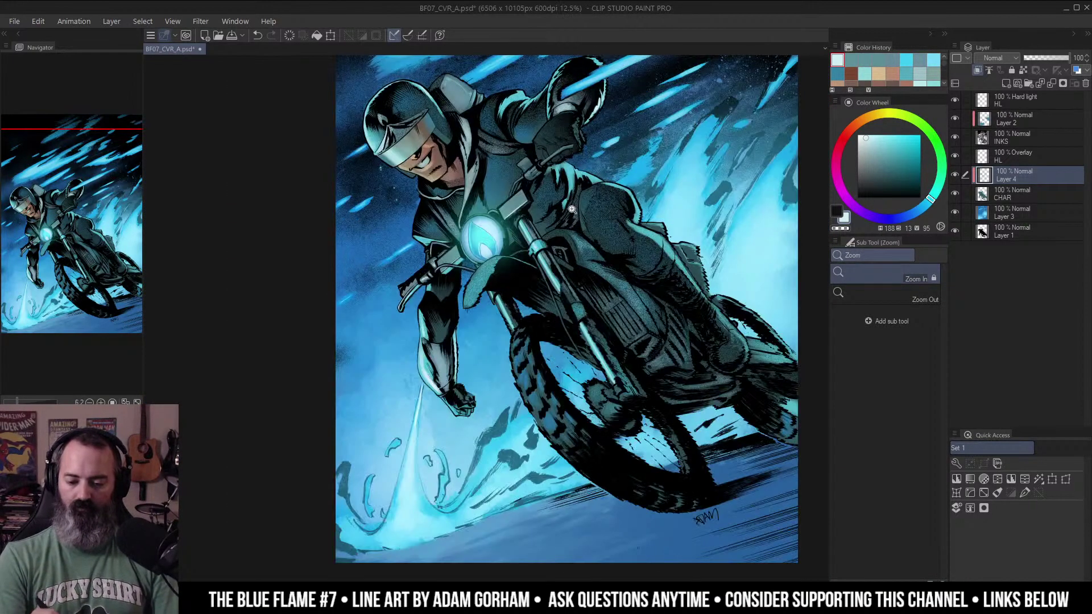
pyautogui.click(565, 216)
pyautogui.hotkey('ctrl', 'z')
pyautogui.moveTo(520, 175); pyautogui.dragTo(626, 199)
pyautogui.click(625, 198)
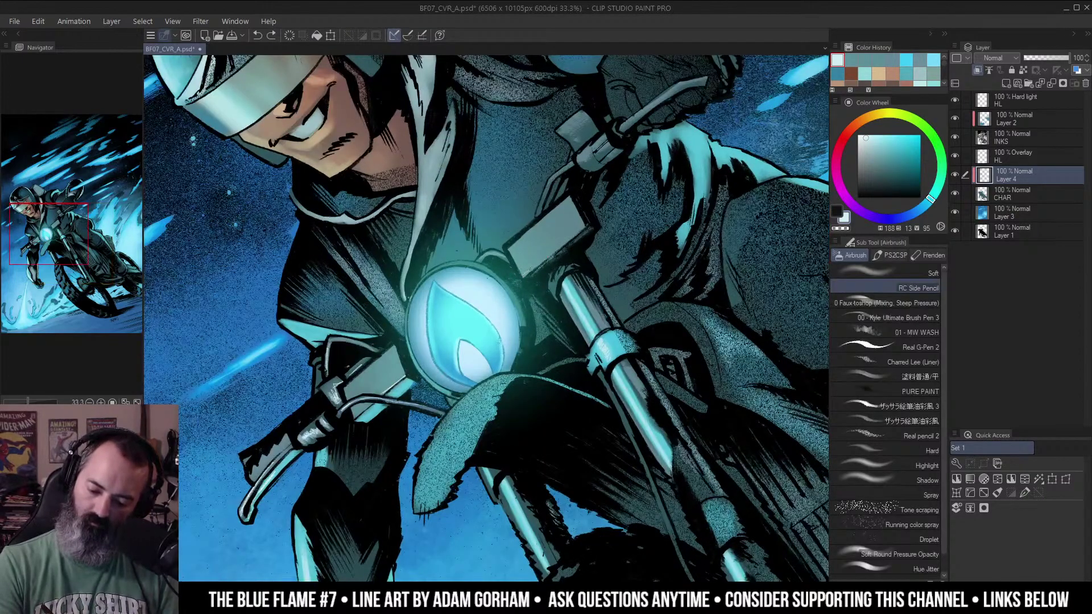
pyautogui.moveTo(528, 275); pyautogui.dragTo(587, 229)
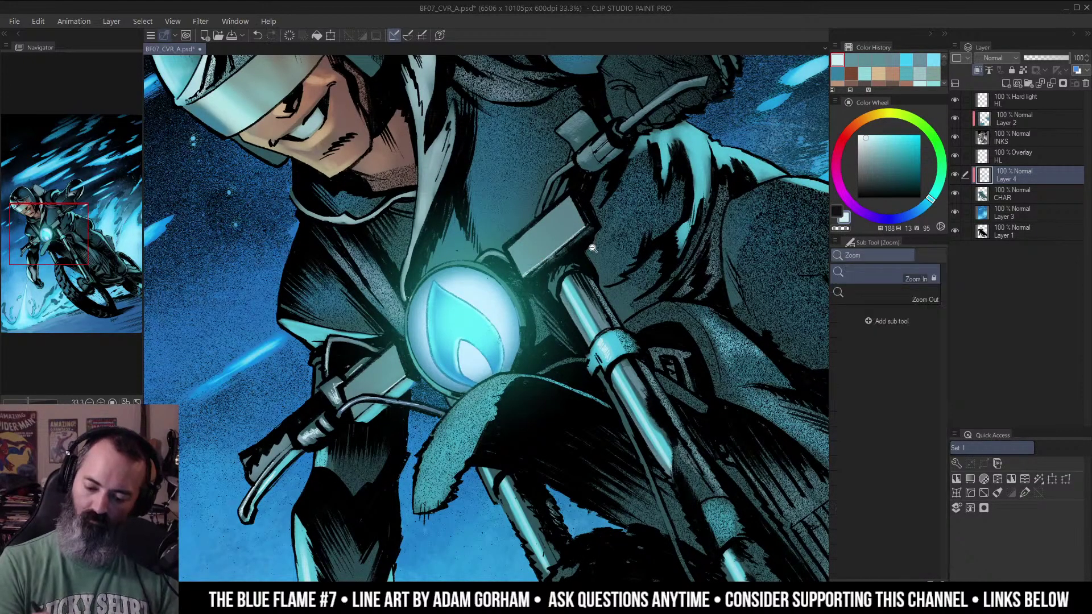
# Paint a pale cyan highlight on the top of the front fender just below the headlight.
pyautogui.keyDown('alt'); pyautogui.click(600, 233); pyautogui.keyUp('alt')
pyautogui.moveTo(675, 309); pyautogui.dragTo(662, 291)
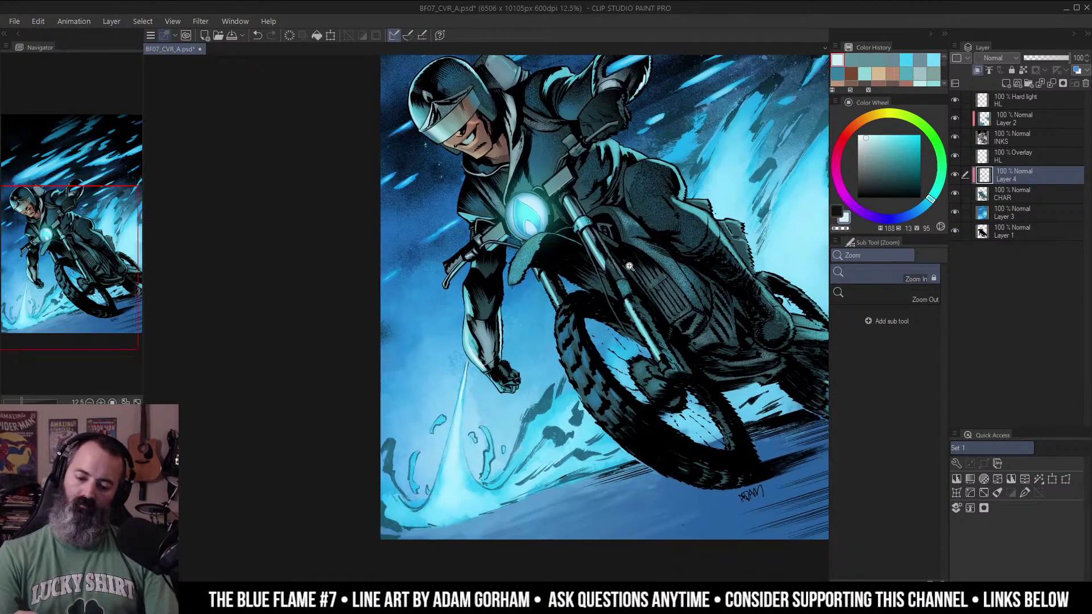
pyautogui.click(501, 237)
pyautogui.click(501, 237)
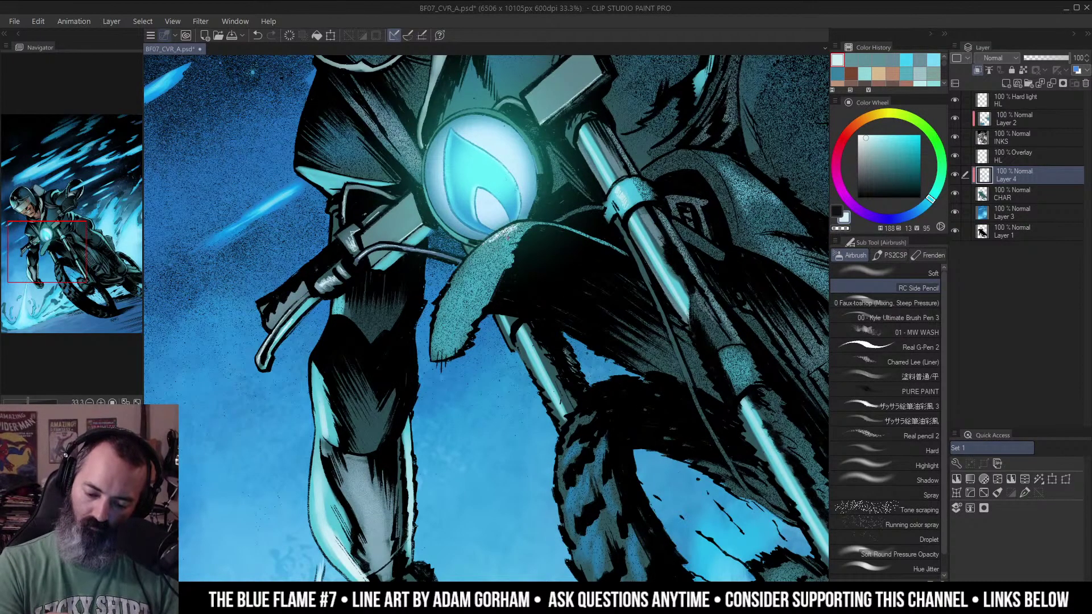
# Review the handlebar and fender highlights against the whole cover and look over the rider's upper body.
pyautogui.keyDown('alt'); pyautogui.click(556, 229); pyautogui.keyUp('alt')
pyautogui.moveTo(690, 231); pyautogui.dragTo(647, 226)
pyautogui.keyDown('alt'); pyautogui.click(658, 247); pyautogui.keyUp('alt')
pyautogui.moveTo(719, 307); pyautogui.dragTo(626, 348)
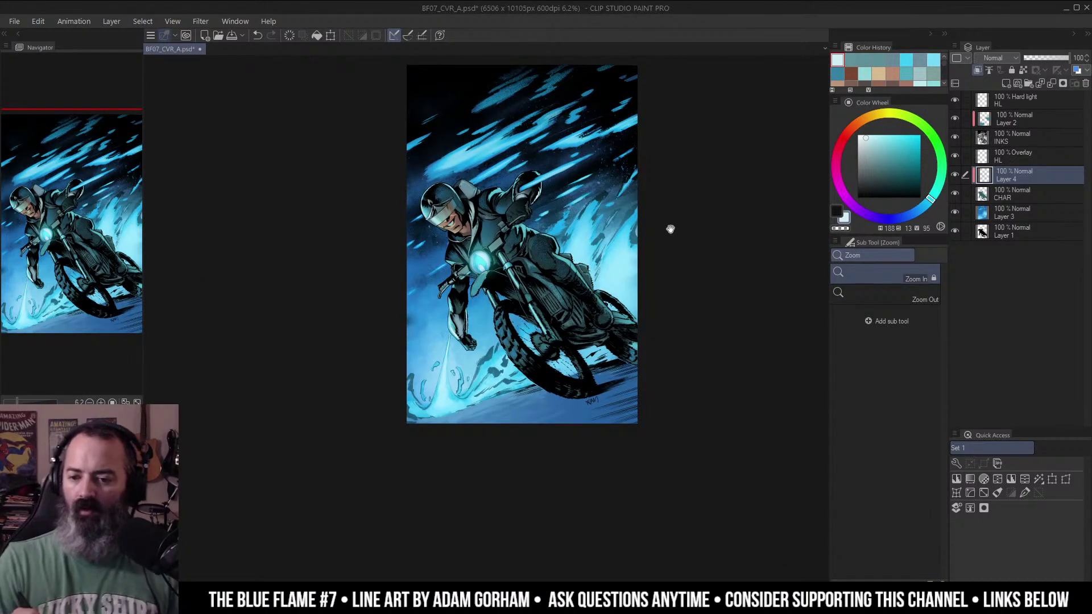
pyautogui.moveTo(662, 241); pyautogui.dragTo(668, 237)
pyautogui.moveTo(673, 191); pyautogui.dragTo(674, 206)
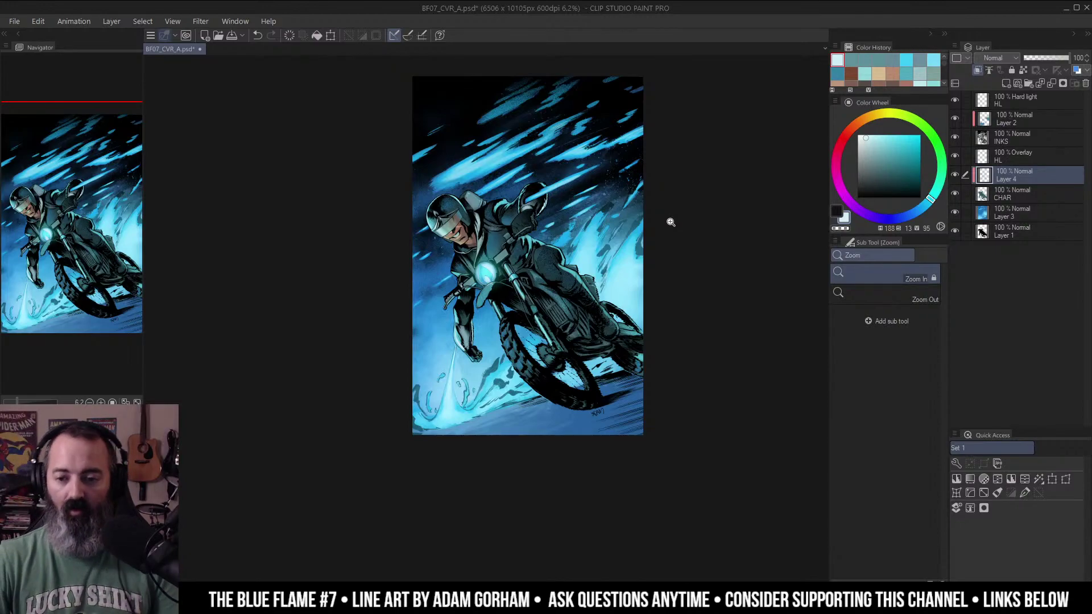
pyautogui.moveTo(583, 212); pyautogui.dragTo(631, 222)
pyautogui.click(619, 245)
pyautogui.scroll(2, 592, 169)
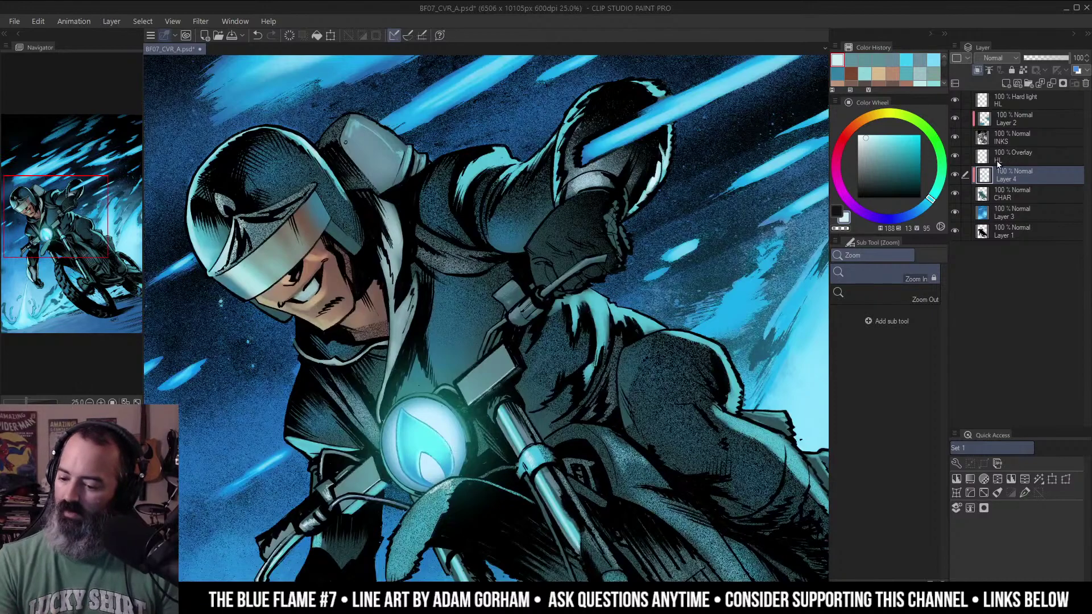
# Add a clipped Hard light layer named HL above Layer 4 and choose a pale cyan (H 188, S 21, V 91).
pyautogui.hotkey('ctrl', 'shift', 'n')
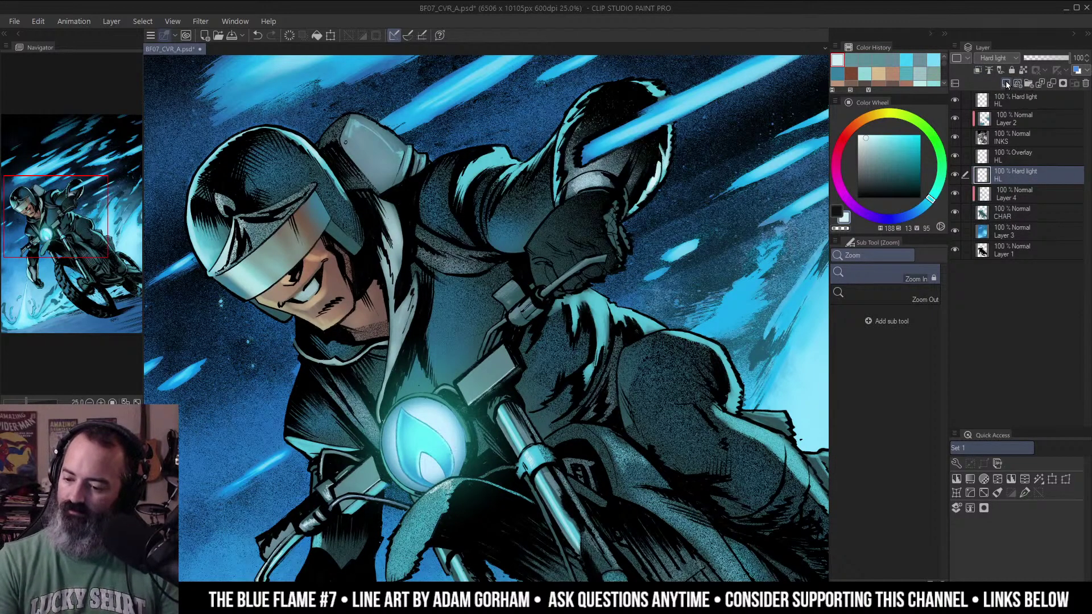
pyautogui.click(871, 139)
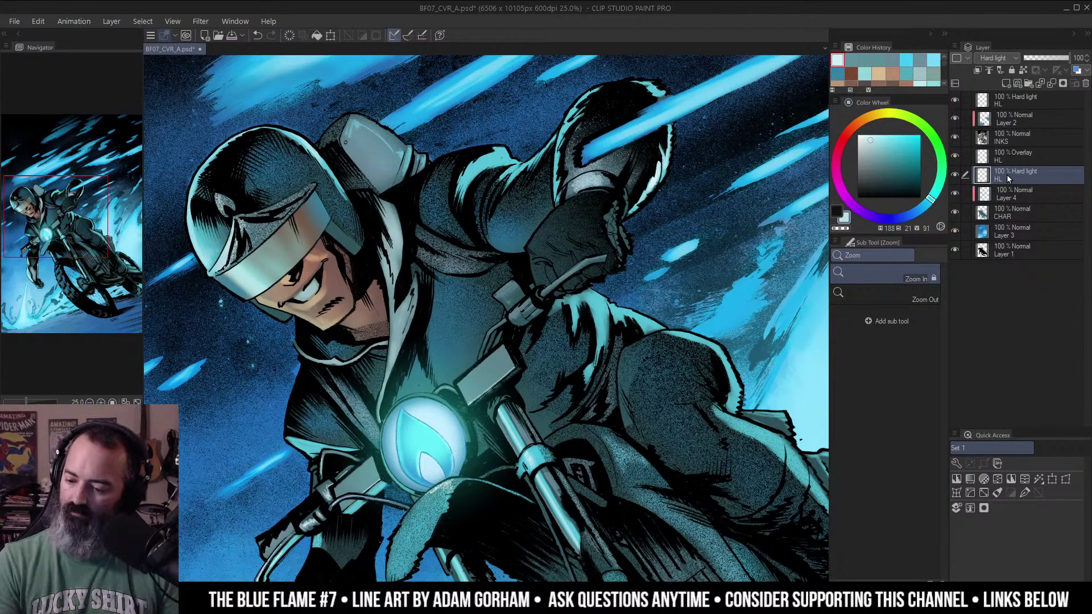
pyautogui.click(979, 72)
# Paint pale cyan highlights (H 188, S 15, V 91) on the rider's shoulder, the raised arm's rim and the glove's outer edge.
pyautogui.moveTo(461, 239)
pyautogui.mouseDown()
pyautogui.moveTo(558, 245)
pyautogui.moveTo(554, 218)
pyautogui.mouseUp()
pyautogui.keyDown('ctrl'); pyautogui.click(551, 235); pyautogui.keyUp('ctrl')
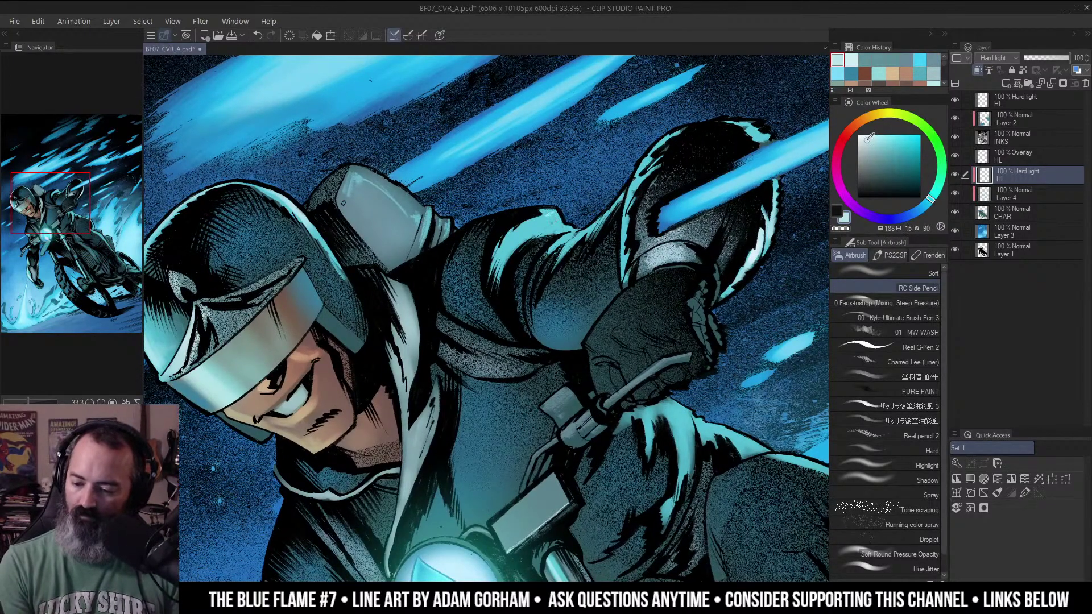
pyautogui.moveTo(553, 215)
pyautogui.mouseDown()
pyautogui.moveTo(506, 260)
pyautogui.moveTo(578, 238)
pyautogui.mouseUp()
pyautogui.moveTo(657, 200)
pyautogui.mouseDown()
pyautogui.moveTo(621, 226)
pyautogui.moveTo(589, 226)
pyautogui.moveTo(587, 315)
pyautogui.mouseUp()
pyautogui.moveTo(619, 172)
pyautogui.mouseDown()
pyautogui.moveTo(585, 224)
pyautogui.moveTo(607, 213)
pyautogui.mouseUp()
pyautogui.moveTo(717, 193); pyautogui.dragTo(635, 222)
pyautogui.moveTo(654, 266); pyautogui.dragTo(651, 294)
pyautogui.moveTo(703, 268); pyautogui.dragTo(615, 243)
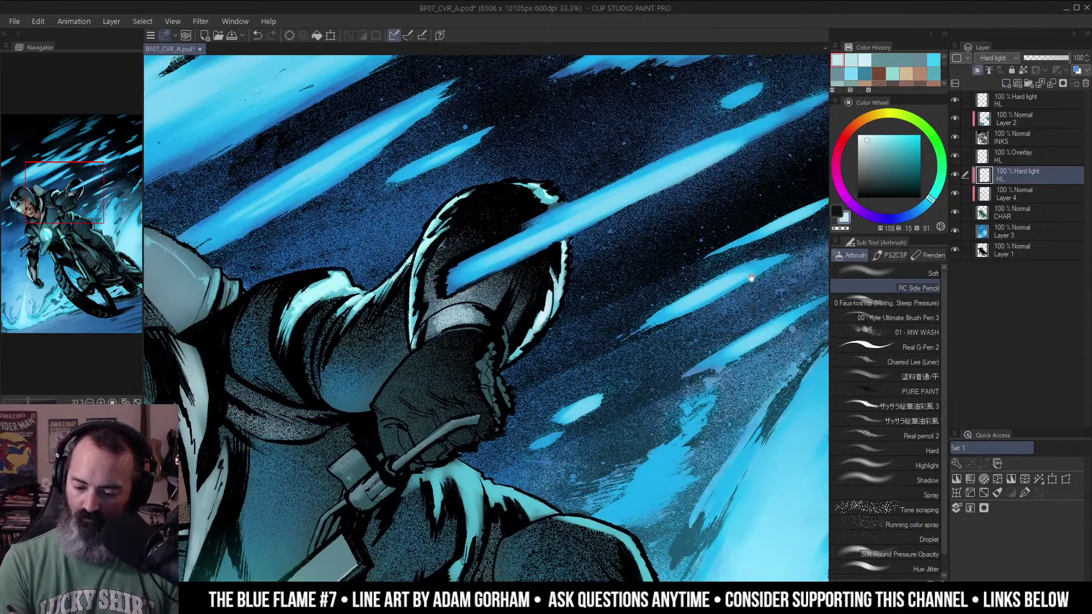
pyautogui.moveTo(562, 360); pyautogui.dragTo(702, 242)
pyautogui.moveTo(647, 213)
pyautogui.mouseDown()
pyautogui.moveTo(641, 256)
pyautogui.moveTo(630, 241)
pyautogui.moveTo(623, 256)
pyautogui.moveTo(651, 290)
pyautogui.mouseUp()
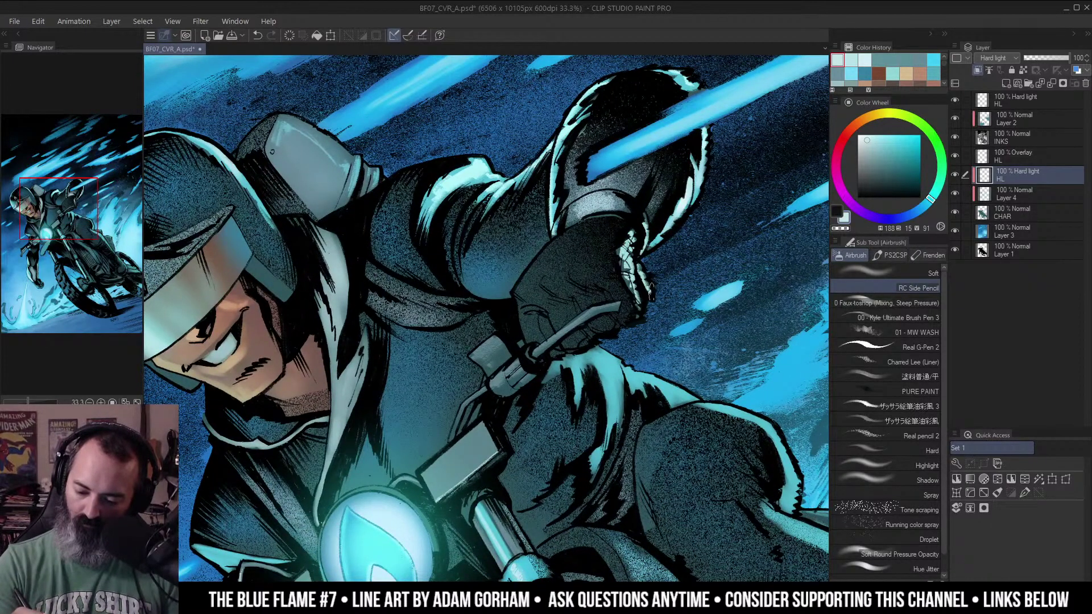
# Paint bright blue light (H 193, S 74, V 96) over the fingers and back of the glove gripping the handlebar.
pyautogui.click(933, 59)
pyautogui.moveTo(554, 274)
pyautogui.mouseDown()
pyautogui.moveTo(531, 283)
pyautogui.moveTo(560, 240)
pyautogui.moveTo(535, 291)
pyautogui.moveTo(582, 268)
pyautogui.moveTo(580, 284)
pyautogui.moveTo(523, 302)
pyautogui.moveTo(524, 321)
pyautogui.mouseUp()
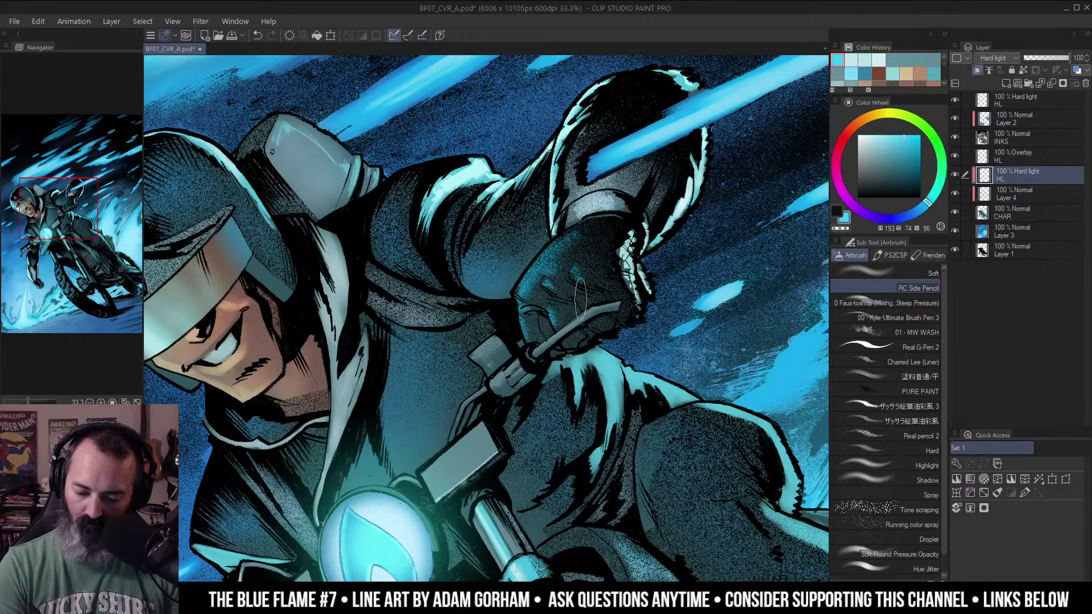
pyautogui.scroll(-3, 602, 302)
pyautogui.moveTo(607, 293); pyautogui.dragTo(653, 234)
pyautogui.scroll(3, 653, 235)
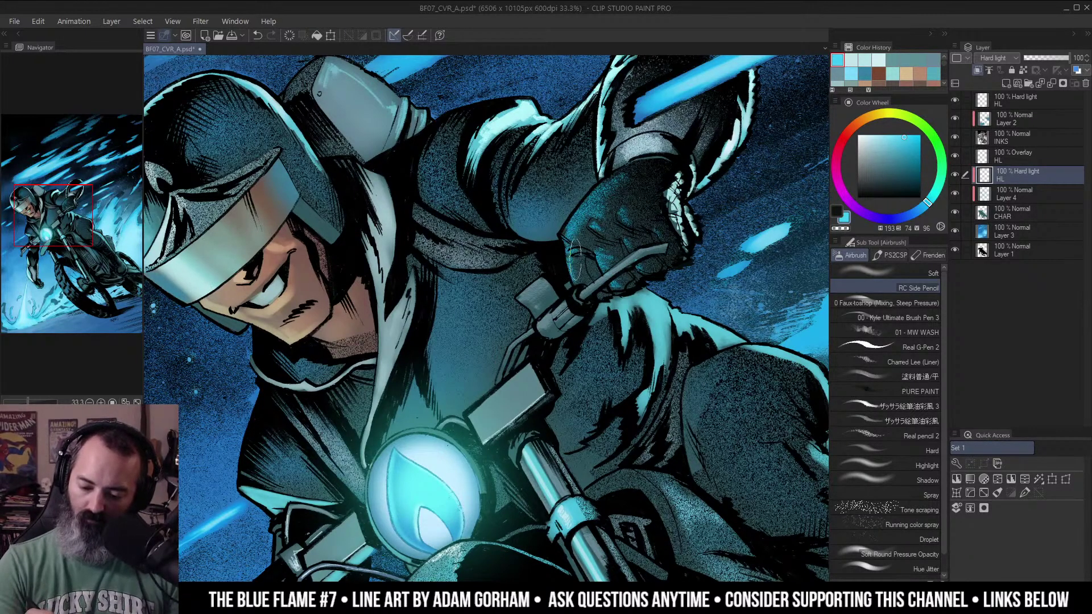
pyautogui.moveTo(627, 232); pyautogui.dragTo(670, 184)
pyautogui.moveTo(657, 258)
pyautogui.mouseDown()
pyautogui.moveTo(707, 213)
pyautogui.moveTo(720, 155)
pyautogui.mouseUp()
# Paint bright blue light on the dark sleeve panels of the lowered arm and switch to the Blending Brush.
pyautogui.keyDown('ctrl'); pyautogui.click(621, 280); pyautogui.keyUp('ctrl')
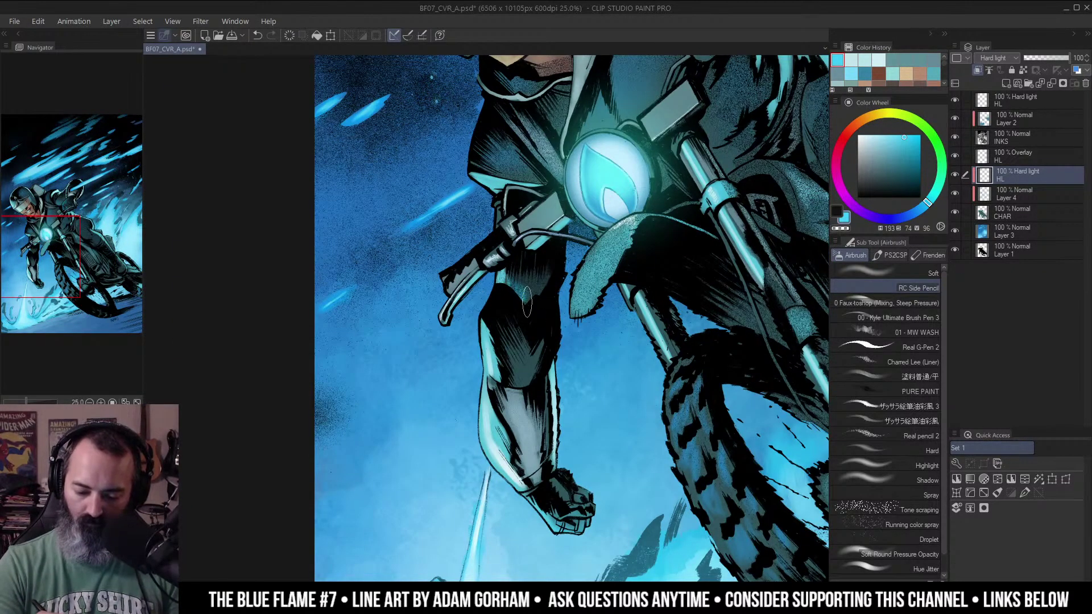
pyautogui.moveTo(513, 336)
pyautogui.mouseDown()
pyautogui.moveTo(511, 318)
pyautogui.moveTo(516, 375)
pyautogui.moveTo(528, 352)
pyautogui.mouseUp()
pyautogui.press('j')
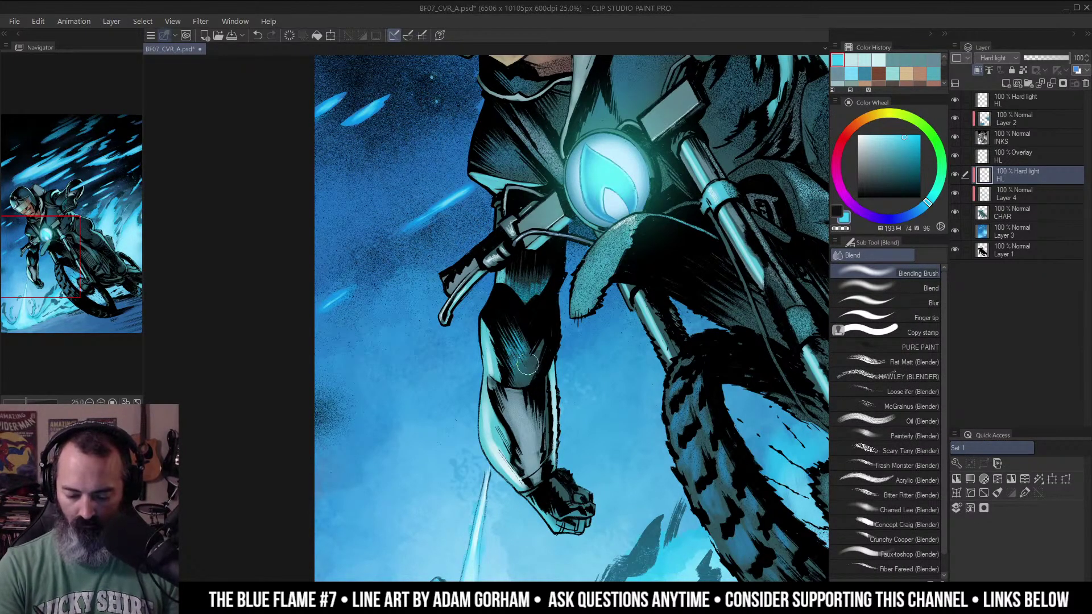
# Compare the new glove and sleeve lighting against the whole cover at several magnifications.
pyautogui.keyDown('ctrl'); pyautogui.keyDown('alt'); pyautogui.click(582, 308); pyautogui.keyUp('alt'); pyautogui.keyUp('ctrl')
pyautogui.keyDown('ctrl'); pyautogui.keyDown('alt'); pyautogui.click(581, 307); pyautogui.keyUp('alt'); pyautogui.keyUp('ctrl')
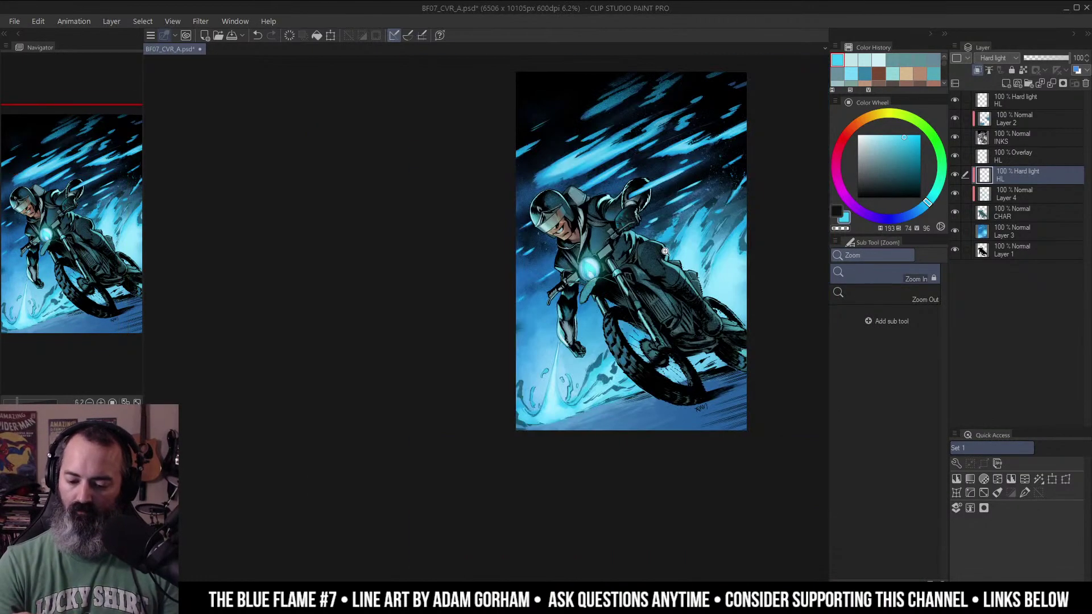
pyautogui.click(587, 316)
pyautogui.moveTo(716, 208); pyautogui.dragTo(661, 262)
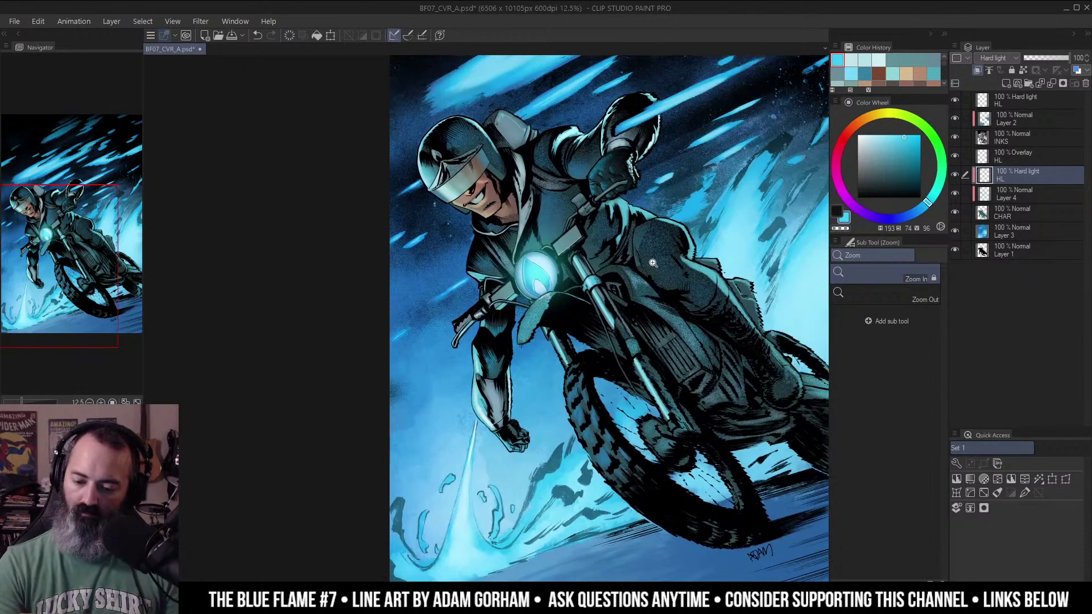
pyautogui.keyDown('alt'); pyautogui.click(660, 262); pyautogui.keyUp('alt')
pyautogui.click(641, 229)
pyautogui.moveTo(697, 193); pyautogui.dragTo(668, 227)
# Paint pale cyan highlights (H 188, S 13, V 95) with the RC Side Pencil on the jacket folds below the gripping glove.
pyautogui.click(851, 60)
pyautogui.moveTo(720, 181); pyautogui.dragTo(689, 184)
pyautogui.click(879, 61)
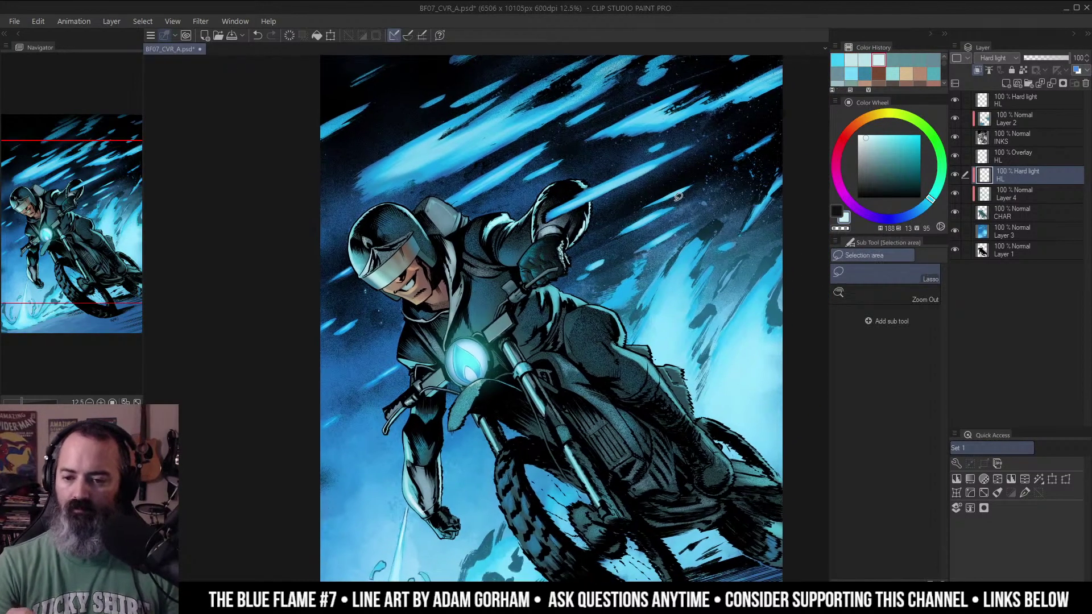
pyautogui.moveTo(575, 272); pyautogui.dragTo(595, 245)
pyautogui.click(594, 246)
pyautogui.press('b')
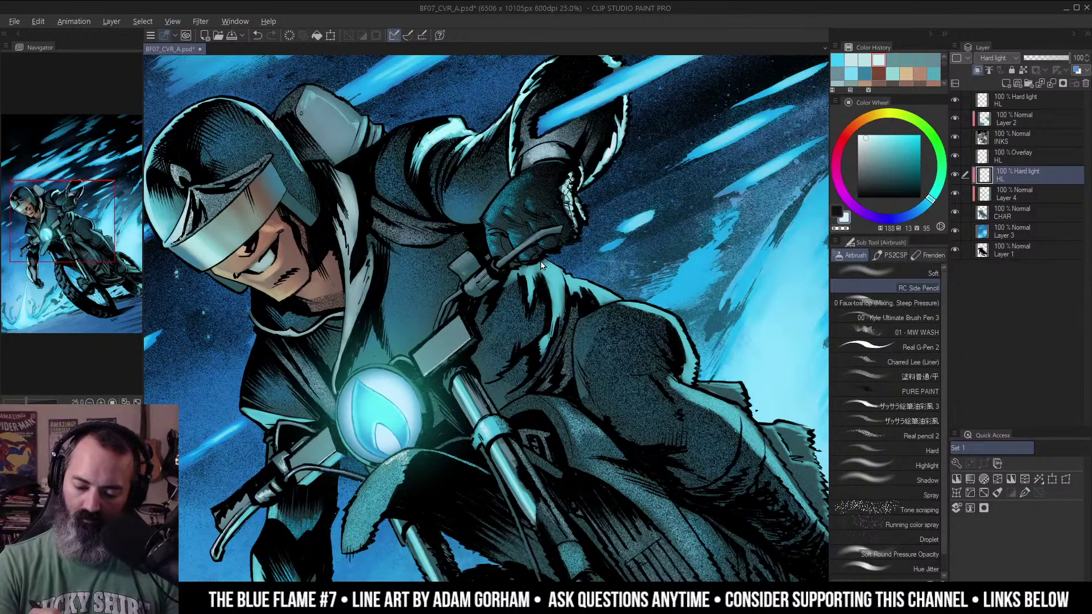
pyautogui.moveTo(520, 271); pyautogui.dragTo(528, 276)
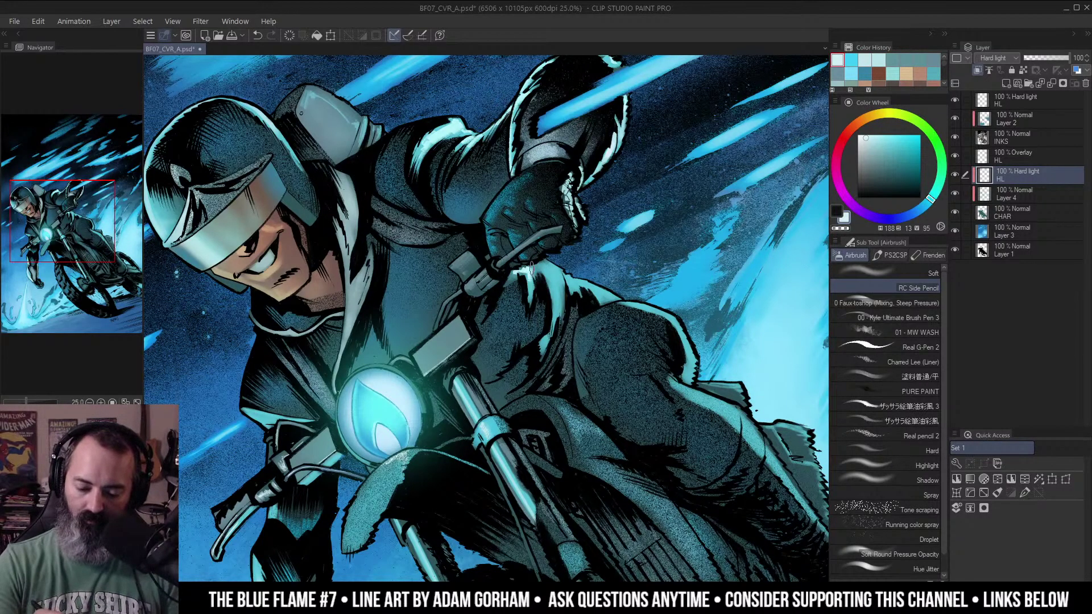
pyautogui.moveTo(543, 264); pyautogui.dragTo(562, 308)
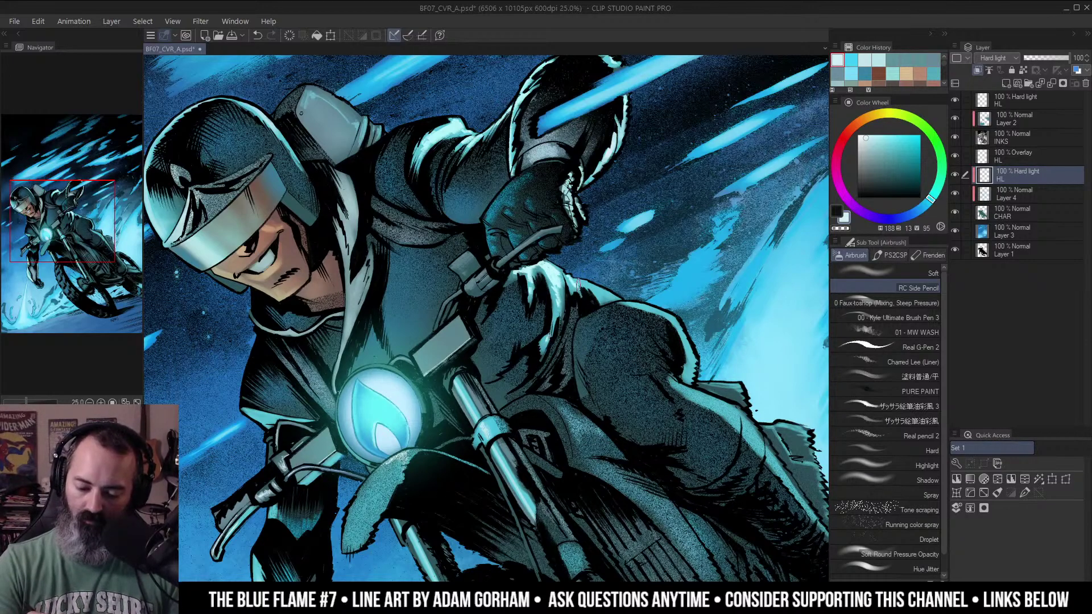
# Paint pale cyan rim highlights along the outer edge of the rider's thigh, knee and lower leg.
pyautogui.scroll(-2, 645, 258)
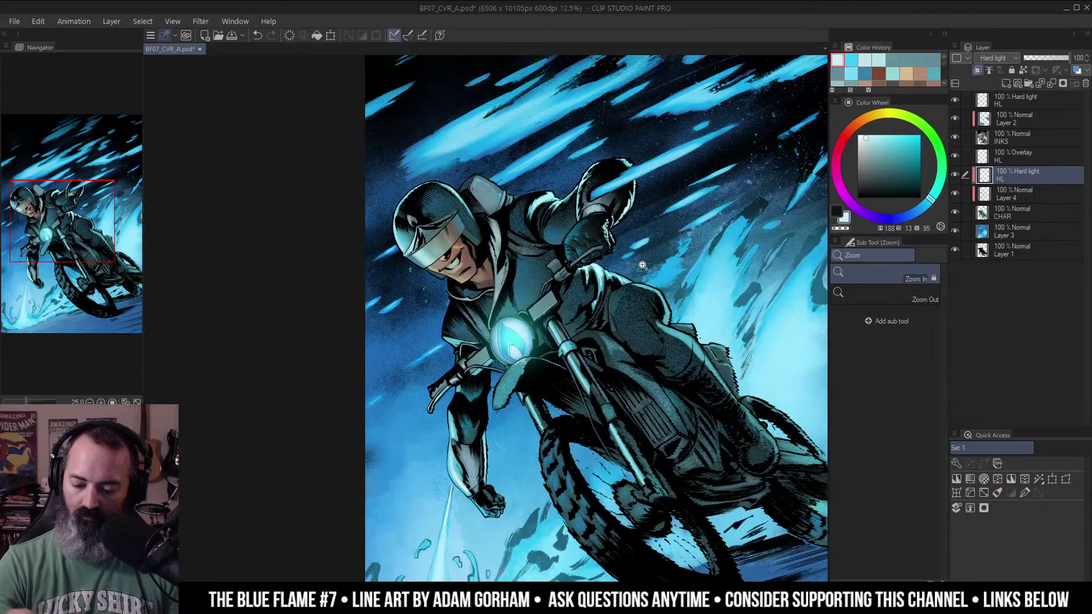
pyautogui.moveTo(645, 258); pyautogui.dragTo(602, 206)
pyautogui.scroll(2, 632, 196)
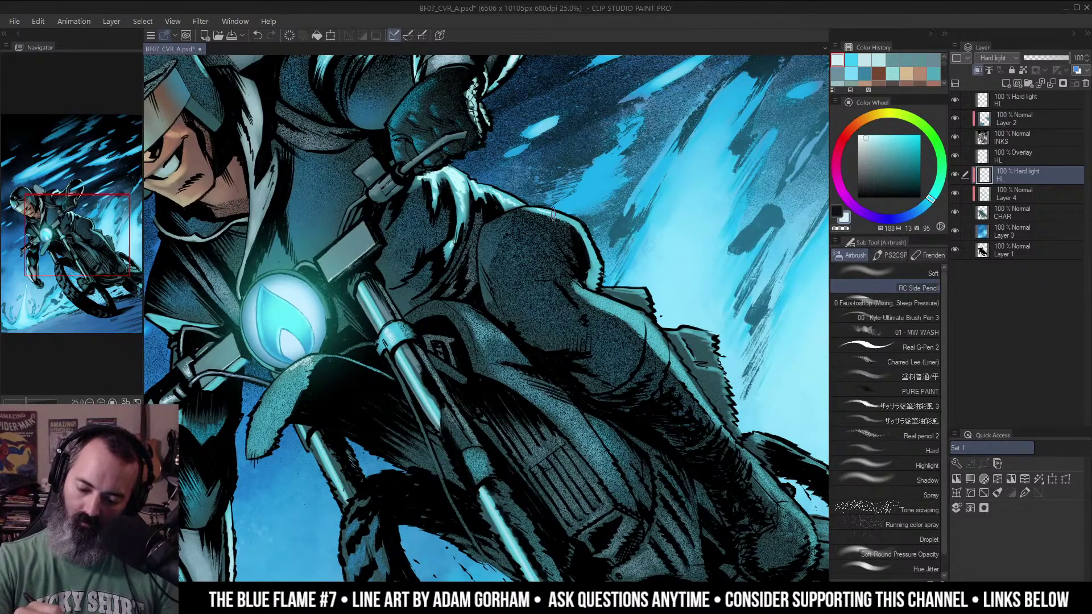
pyautogui.moveTo(591, 246)
pyautogui.mouseDown()
pyautogui.moveTo(593, 356)
pyautogui.moveTo(605, 265)
pyautogui.mouseUp()
pyautogui.hotkey('shift', 'space')
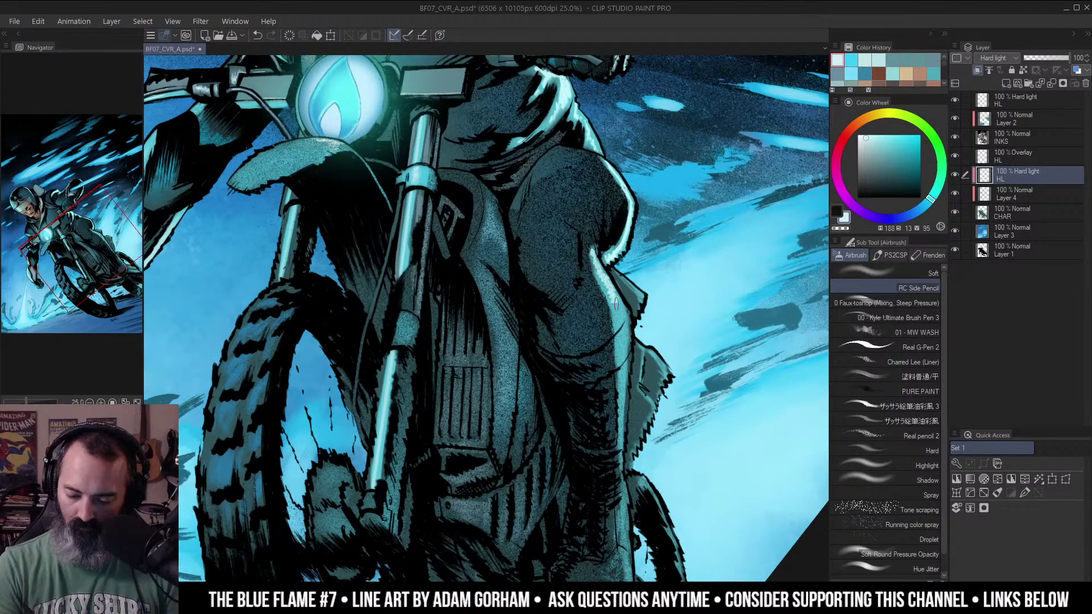
pyautogui.moveTo(624, 309)
pyautogui.mouseDown()
pyautogui.moveTo(619, 341)
pyautogui.moveTo(628, 282)
pyautogui.mouseUp()
pyautogui.moveTo(628, 319); pyautogui.dragTo(627, 343)
pyautogui.moveTo(646, 399)
pyautogui.mouseDown()
pyautogui.moveTo(660, 300)
pyautogui.moveTo(646, 377)
pyautogui.mouseUp()
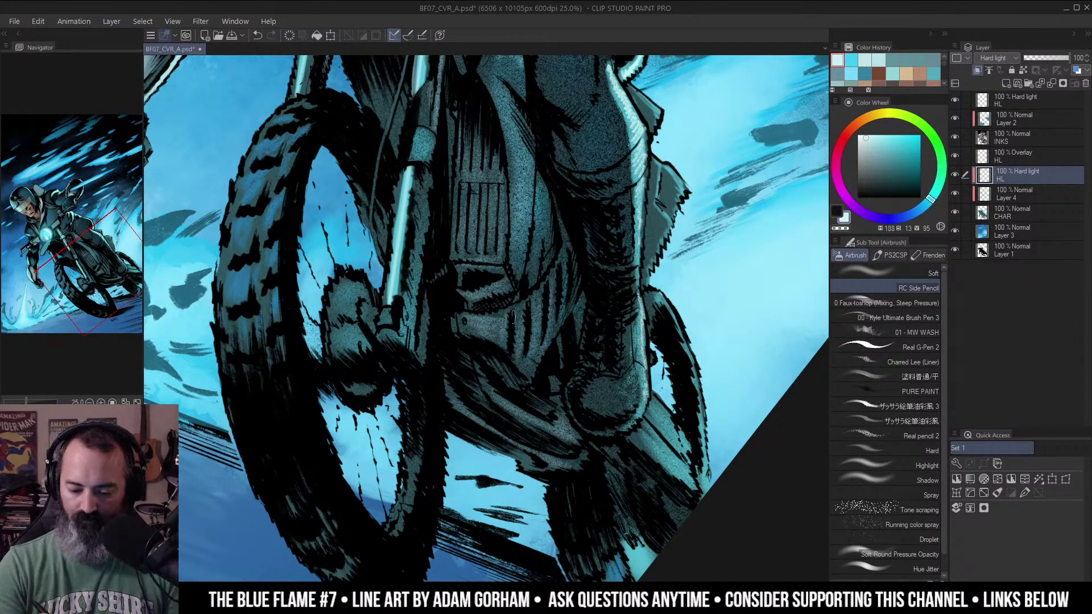
# Paint thin pale highlights on the vertical engine fins beside the rider's boot.
pyautogui.moveTo(503, 316); pyautogui.dragTo(503, 347)
pyautogui.moveTo(534, 301); pyautogui.dragTo(534, 343)
pyautogui.moveTo(551, 280); pyautogui.dragTo(552, 319)
pyautogui.moveTo(517, 133)
pyautogui.mouseDown()
pyautogui.moveTo(511, 181)
pyautogui.moveTo(505, 158)
pyautogui.moveTo(497, 195)
pyautogui.mouseUp()
pyautogui.scroll(4, 497, 126)
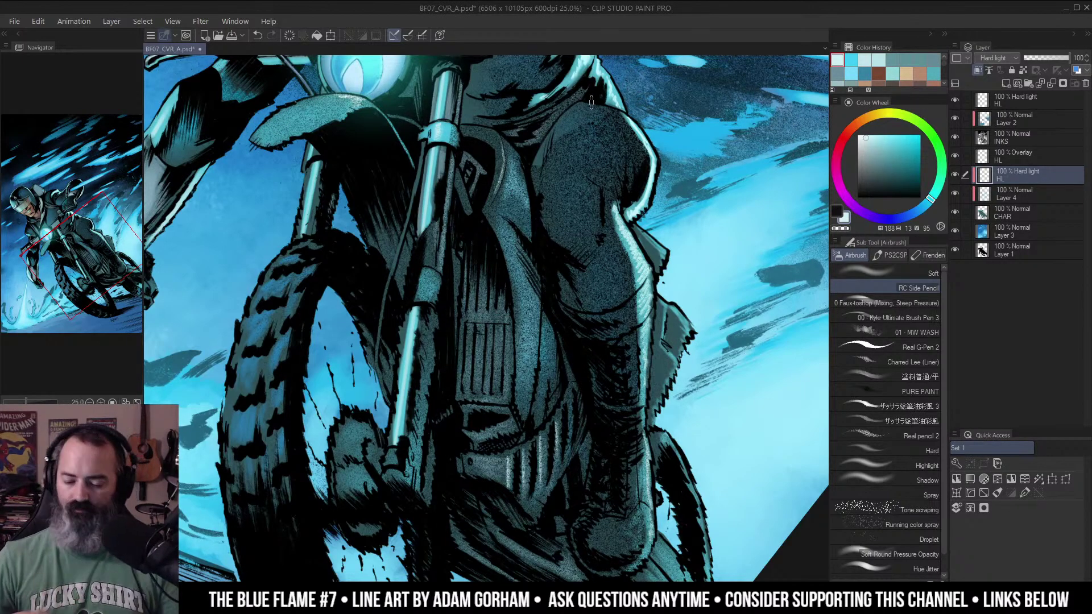
# Paint a thin pale highlight down the edge of the upper front fork leg.
pyautogui.moveTo(527, 238); pyautogui.dragTo(611, 194)
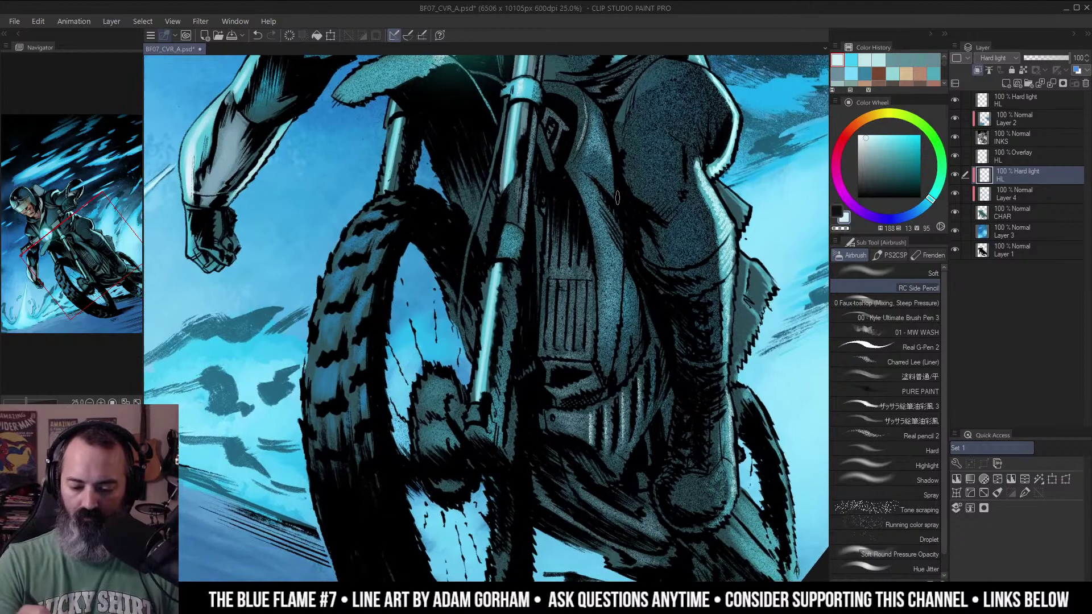
pyautogui.moveTo(535, 108); pyautogui.dragTo(522, 230)
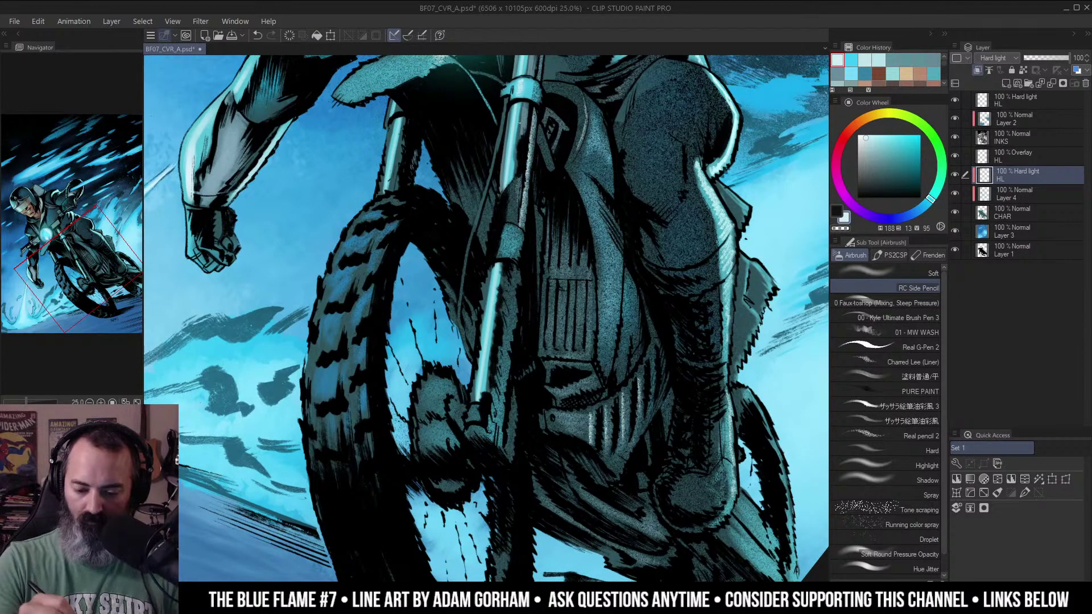
pyautogui.moveTo(519, 133); pyautogui.dragTo(524, 191)
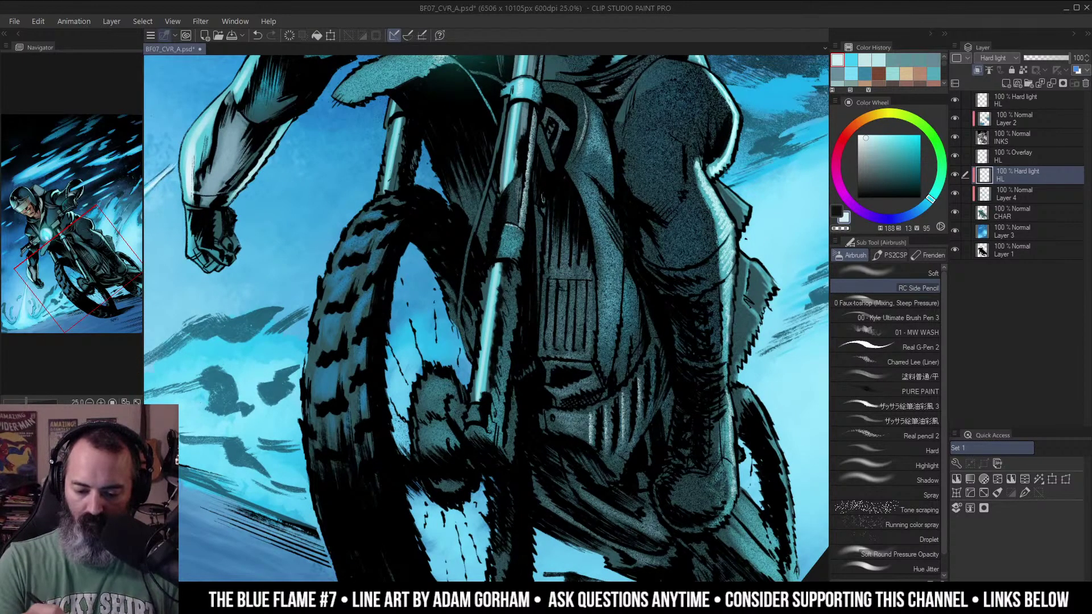
# Paint pale highlights on the bike's side panel edge, the grille slats and the engine casing below them.
pyautogui.moveTo(565, 102); pyautogui.dragTo(556, 150)
pyautogui.moveTo(576, 186)
pyautogui.mouseDown()
pyautogui.moveTo(565, 230)
pyautogui.moveTo(585, 283)
pyautogui.moveTo(592, 382)
pyautogui.mouseUp()
pyautogui.moveTo(543, 333)
pyautogui.mouseDown()
pyautogui.moveTo(541, 390)
pyautogui.moveTo(551, 355)
pyautogui.moveTo(549, 389)
pyautogui.moveTo(560, 378)
pyautogui.mouseUp()
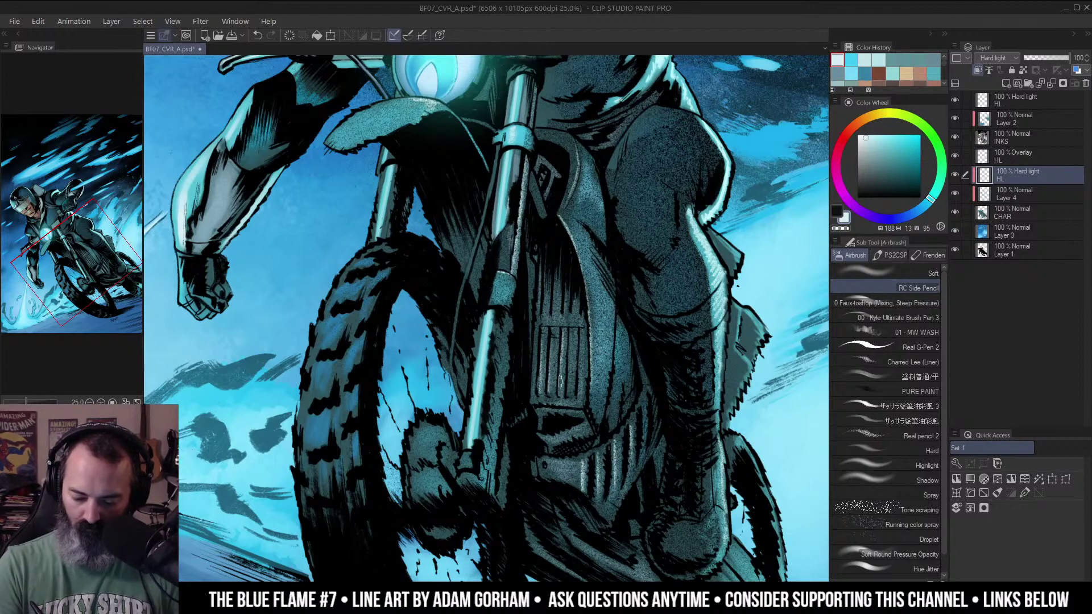
pyautogui.moveTo(571, 336); pyautogui.dragTo(578, 395)
pyautogui.moveTo(630, 343); pyautogui.dragTo(654, 230)
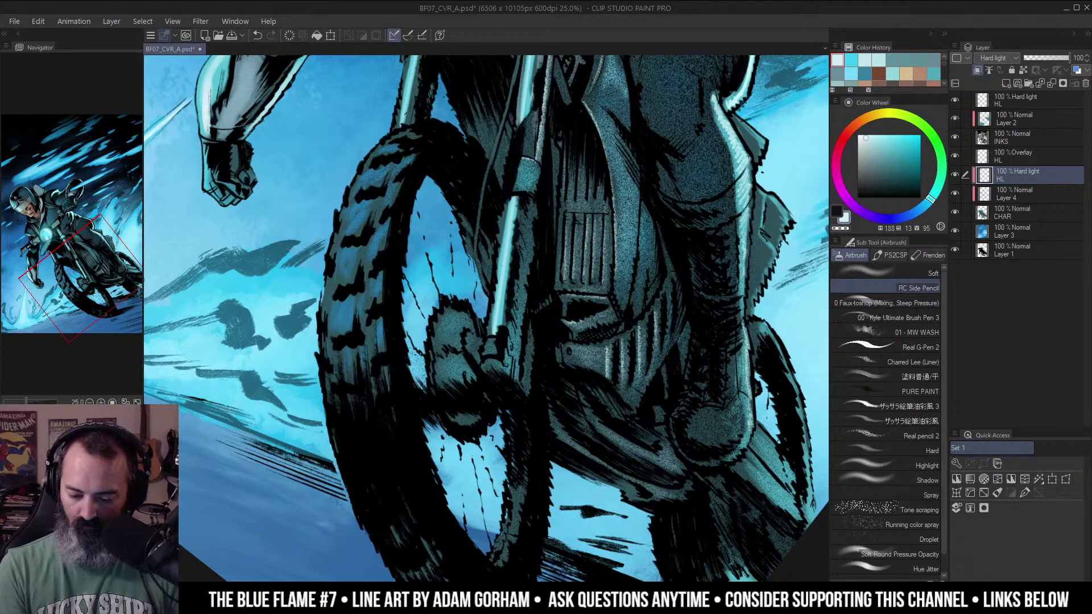
pyautogui.moveTo(570, 345)
pyautogui.mouseDown()
pyautogui.moveTo(604, 347)
pyautogui.moveTo(638, 326)
pyautogui.moveTo(675, 270)
pyautogui.moveTo(566, 364)
pyautogui.mouseUp()
# Paint pale highlights along the cable hanging beside the front fork and on the front wheel hub.
pyautogui.keyDown('alt'); pyautogui.click(690, 296); pyautogui.keyUp('alt')
pyautogui.moveTo(674, 245); pyautogui.dragTo(665, 287)
pyautogui.keyDown('ctrl'); pyautogui.click(664, 289); pyautogui.keyUp('ctrl')
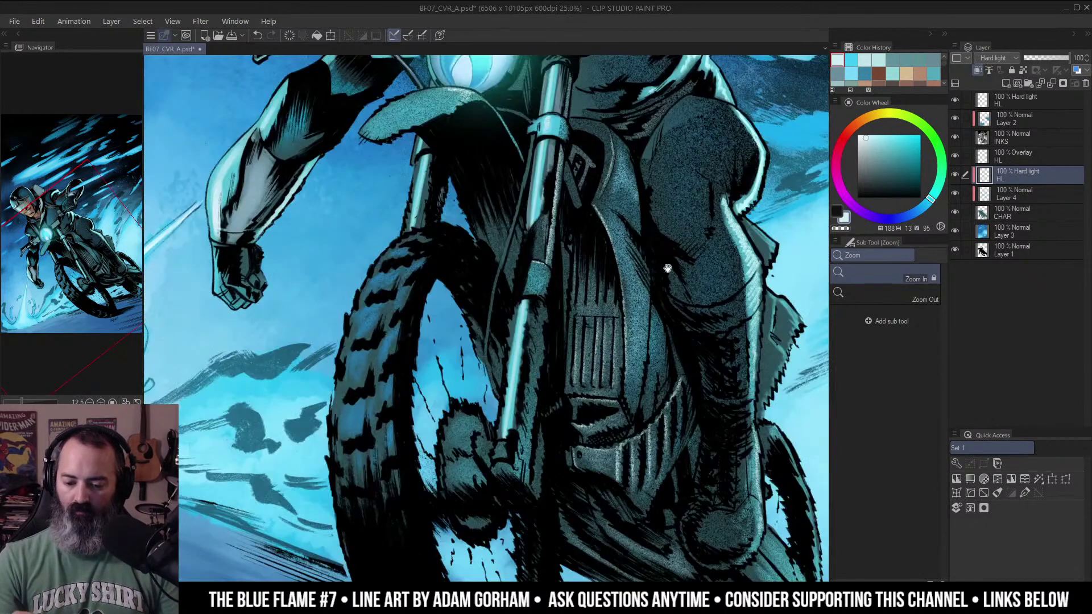
pyautogui.moveTo(676, 245); pyautogui.dragTo(732, 304)
pyautogui.press('b')
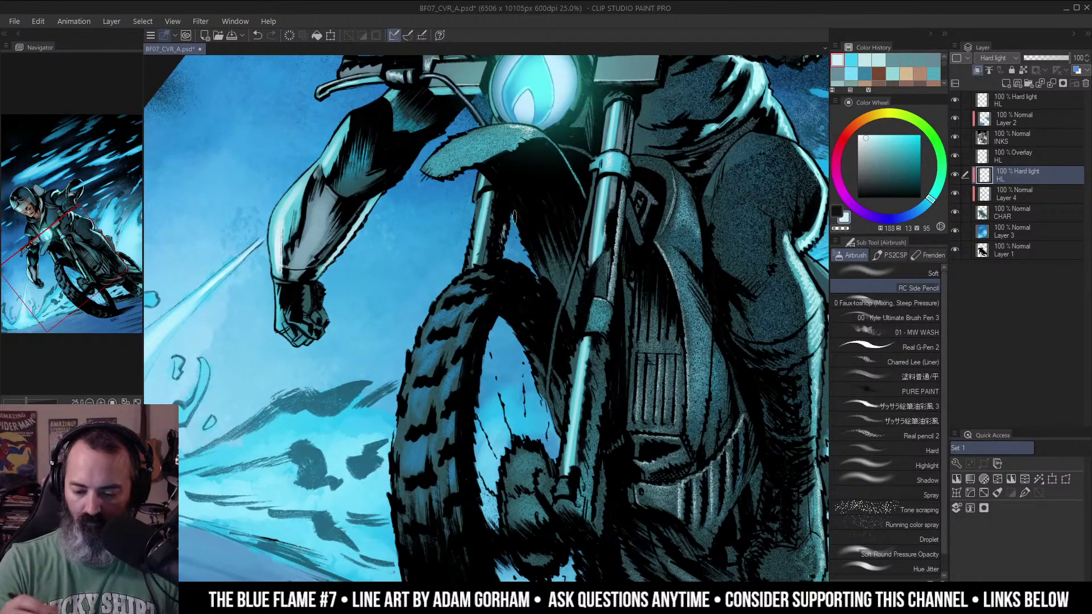
pyautogui.moveTo(600, 170); pyautogui.dragTo(550, 388)
pyautogui.moveTo(553, 428); pyautogui.dragTo(582, 338)
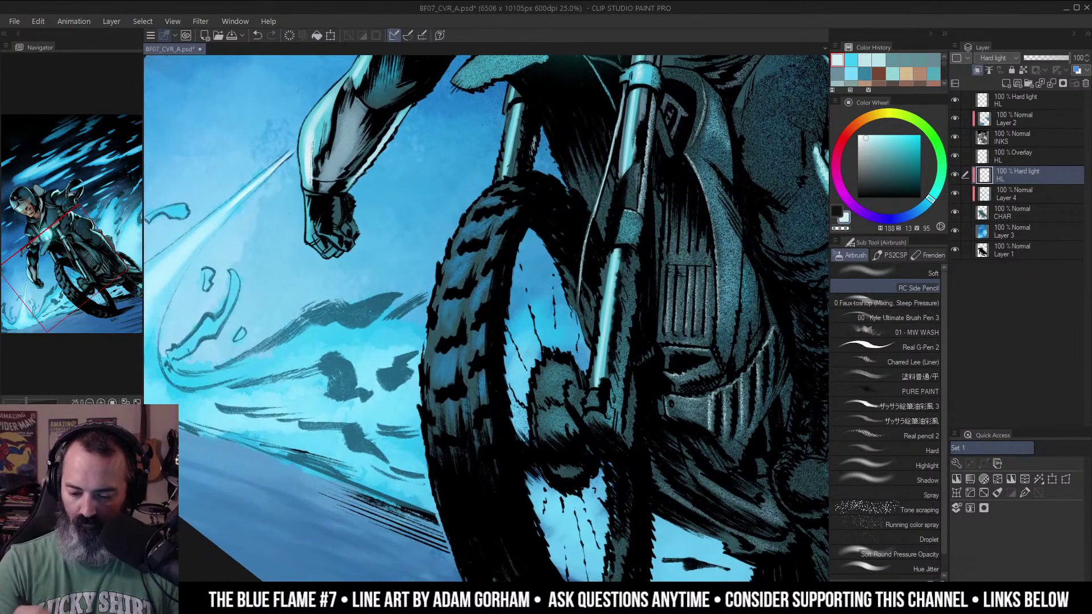
pyautogui.moveTo(582, 266); pyautogui.dragTo(578, 303)
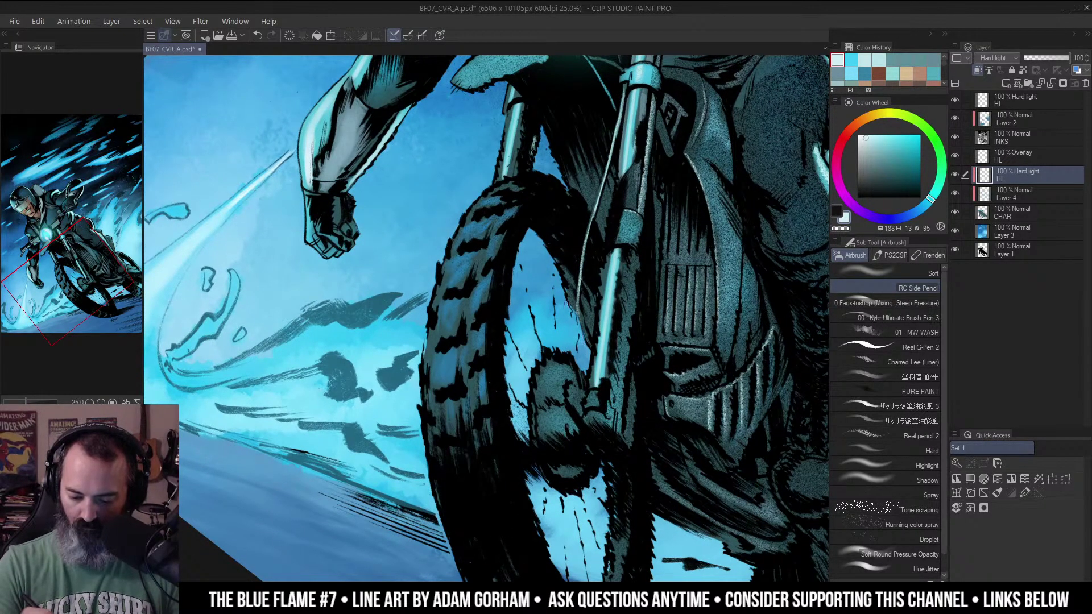
pyautogui.moveTo(553, 370); pyautogui.dragTo(541, 383)
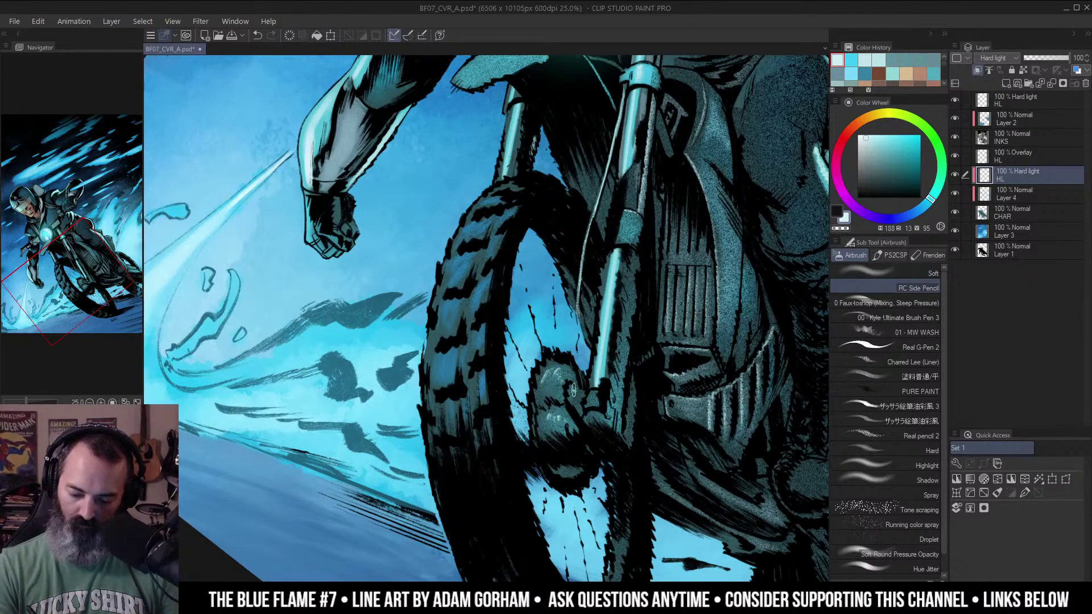
# Paint a cyan rim light (H 188, S 44, V 98) along the front edge of the rider's face below the visor.
pyautogui.moveTo(642, 342); pyautogui.dragTo(603, 343)
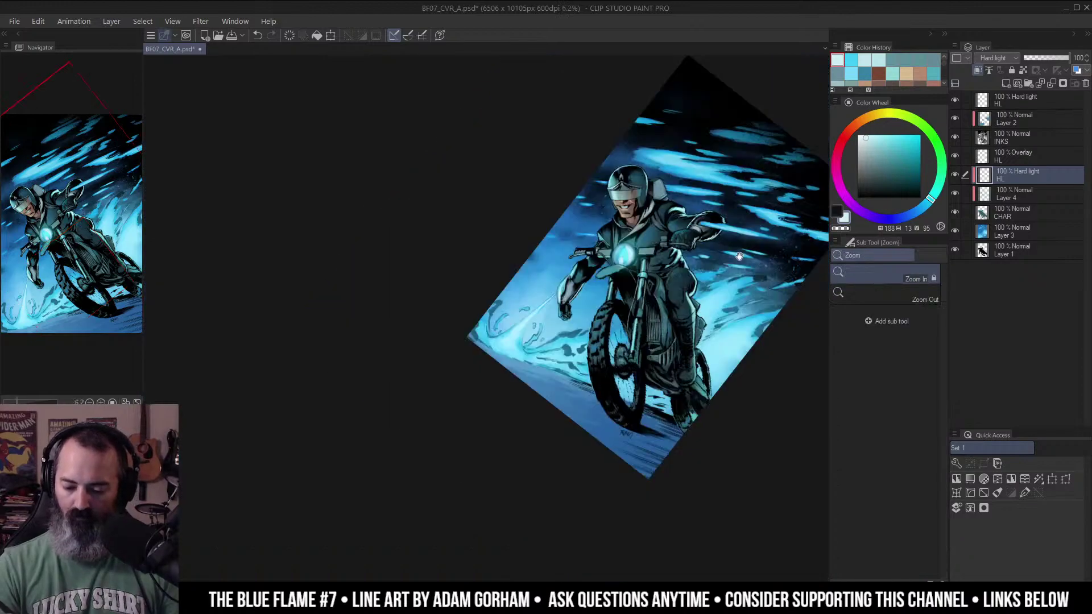
pyautogui.moveTo(694, 244); pyautogui.dragTo(645, 256)
pyautogui.keyDown('shift'); pyautogui.doubleClick(666, 174); pyautogui.keyUp('shift')
pyautogui.moveTo(677, 201); pyautogui.dragTo(645, 250)
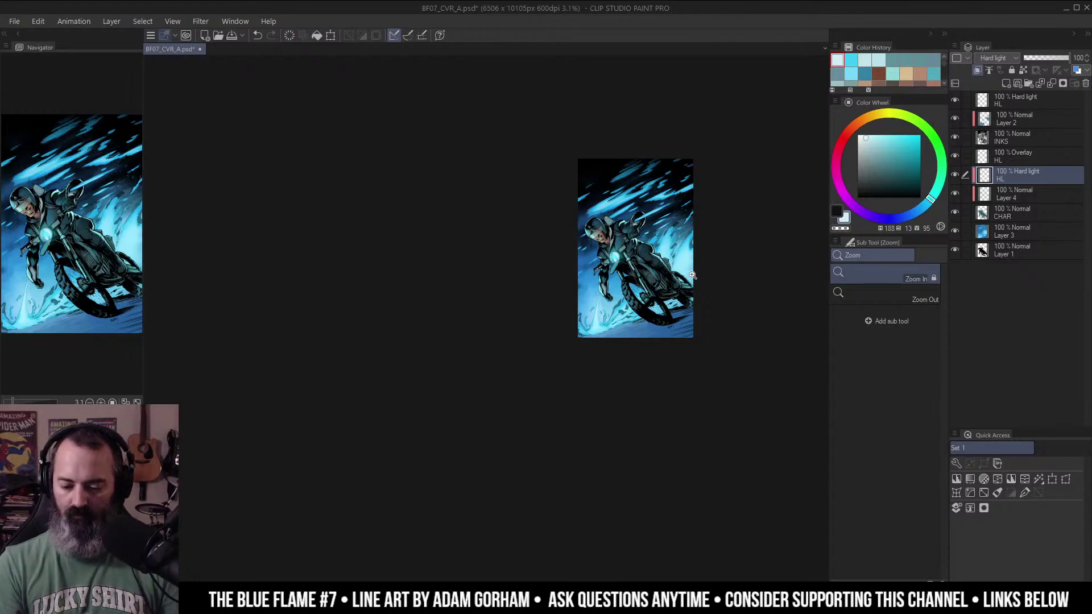
pyautogui.click(606, 256)
pyautogui.click(634, 240)
pyautogui.click(619, 230)
pyautogui.moveTo(518, 202); pyautogui.dragTo(580, 348)
pyautogui.click(600, 278)
pyautogui.moveTo(890, 134); pyautogui.dragTo(885, 136)
pyautogui.click(644, 268)
pyautogui.moveTo(644, 268)
pyautogui.mouseDown()
pyautogui.moveTo(645, 283)
pyautogui.moveTo(700, 235)
pyautogui.mouseUp()
pyautogui.press('b')
pyautogui.moveTo(527, 227)
pyautogui.mouseDown()
pyautogui.moveTo(522, 251)
pyautogui.moveTo(552, 396)
pyautogui.mouseUp()
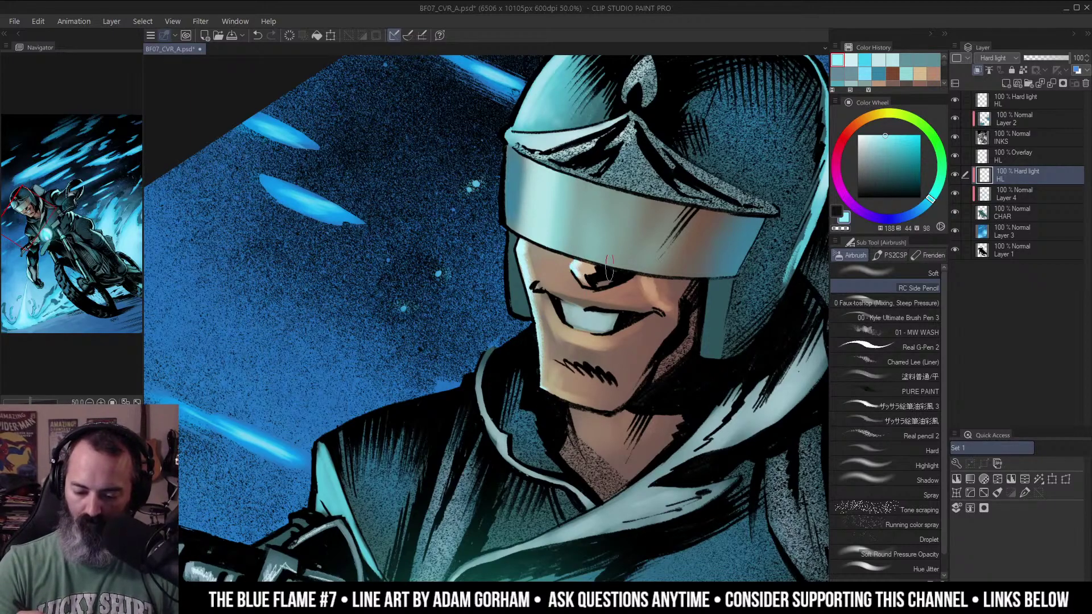
# Paint pale cyan highlights (H 188, S 23, V 100) on the jacket hem by the handlebar and the lowered arm's outer edge.
pyautogui.keyDown('ctrl'); pyautogui.keyDown('alt'); pyautogui.click(659, 269); pyautogui.keyUp('alt'); pyautogui.keyUp('ctrl')
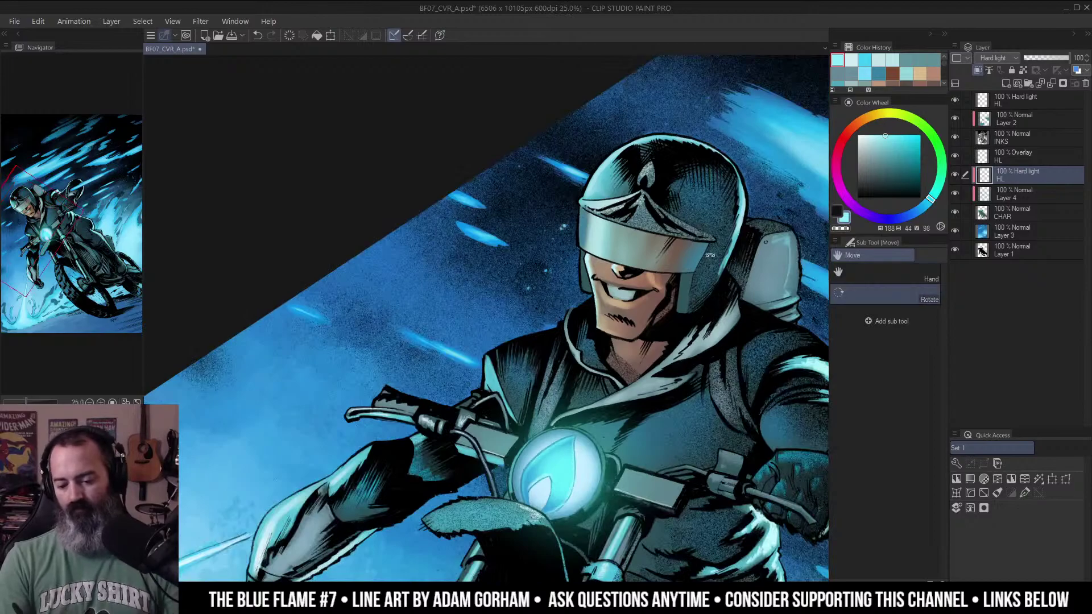
pyautogui.keyDown('ctrl'); pyautogui.keyDown('alt'); pyautogui.click(589, 207); pyautogui.keyUp('alt'); pyautogui.keyUp('ctrl')
pyautogui.keyDown('alt'); pyautogui.click(587, 205); pyautogui.keyUp('alt')
pyautogui.keyDown('alt'); pyautogui.click(588, 205); pyautogui.keyUp('alt')
pyautogui.moveTo(589, 205); pyautogui.dragTo(539, 225)
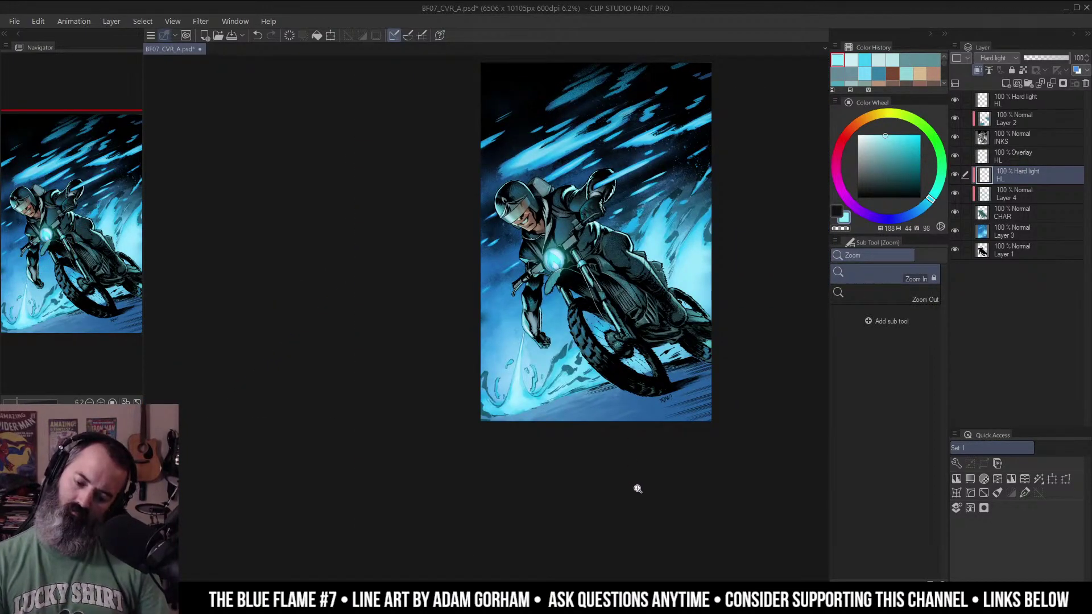
pyautogui.click(553, 285)
pyautogui.click(662, 243)
pyautogui.moveTo(614, 250); pyautogui.dragTo(789, 215)
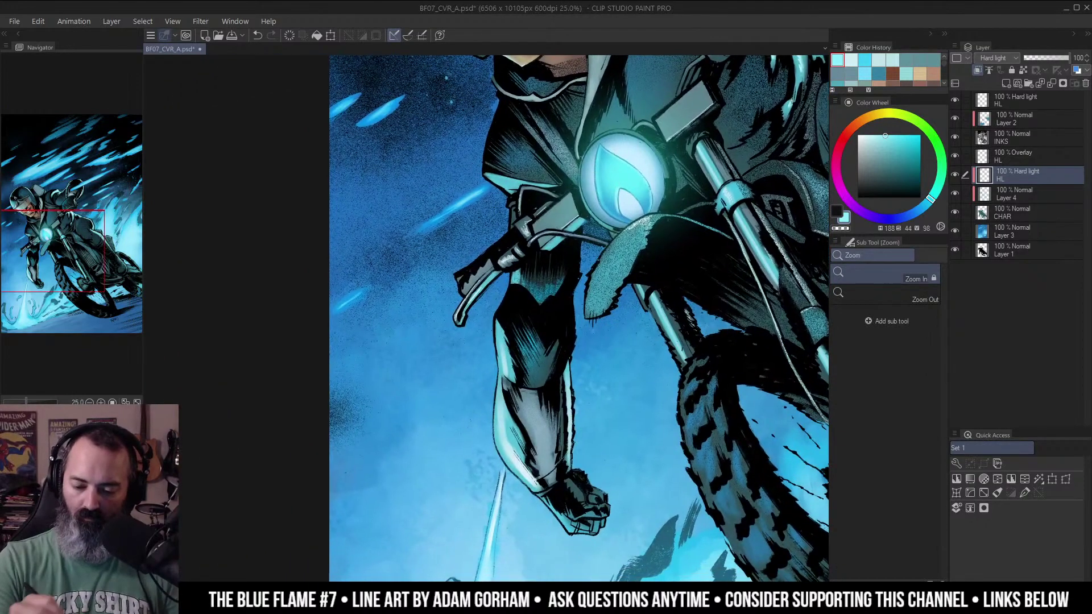
pyautogui.press('b')
pyautogui.click(875, 130)
pyautogui.moveTo(508, 186); pyautogui.dragTo(518, 182)
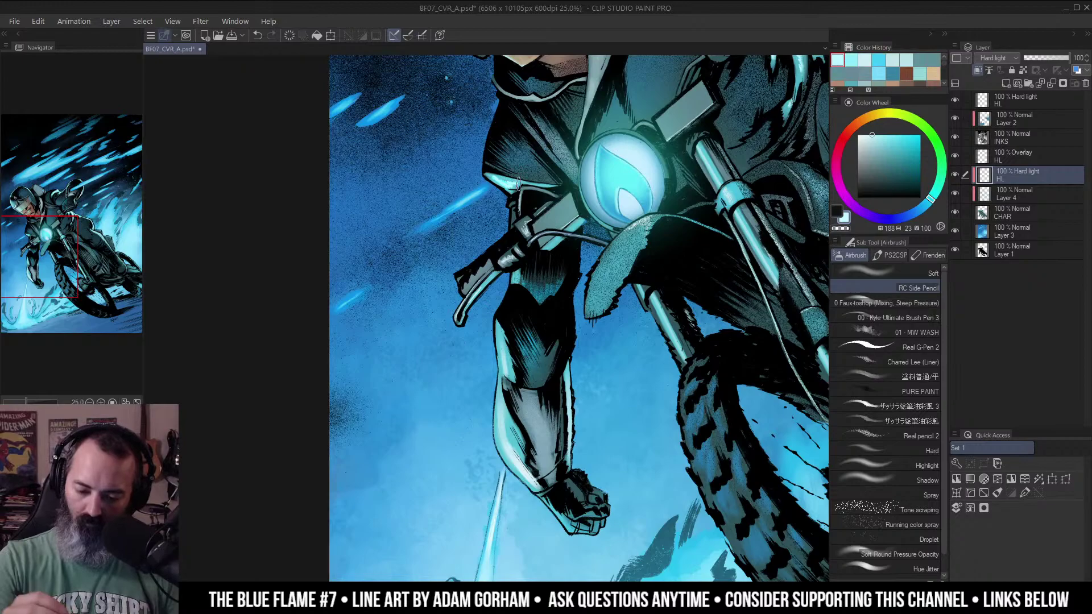
pyautogui.moveTo(499, 325)
pyautogui.mouseDown()
pyautogui.moveTo(501, 432)
pyautogui.moveTo(524, 478)
pyautogui.mouseUp()
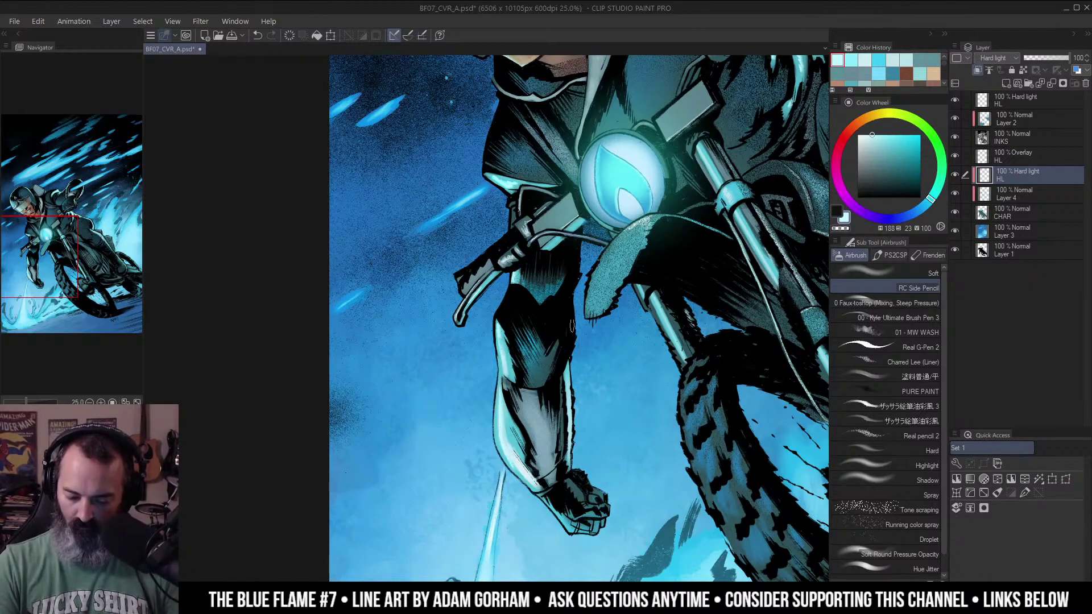
pyautogui.hotkey('ctrl', 'z')
pyautogui.moveTo(501, 426); pyautogui.dragTo(518, 470)
# Examine the new highlights on the whole cover and up close around the headlight, lowered arm and front fork.
pyautogui.moveTo(600, 348); pyautogui.dragTo(561, 350)
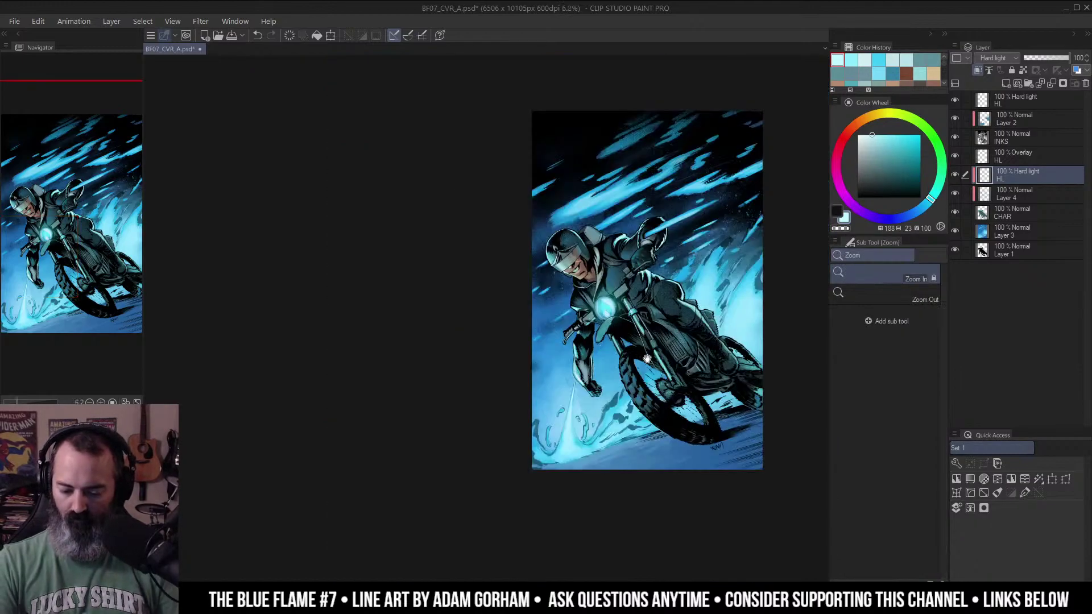
pyautogui.moveTo(649, 355); pyautogui.dragTo(612, 322)
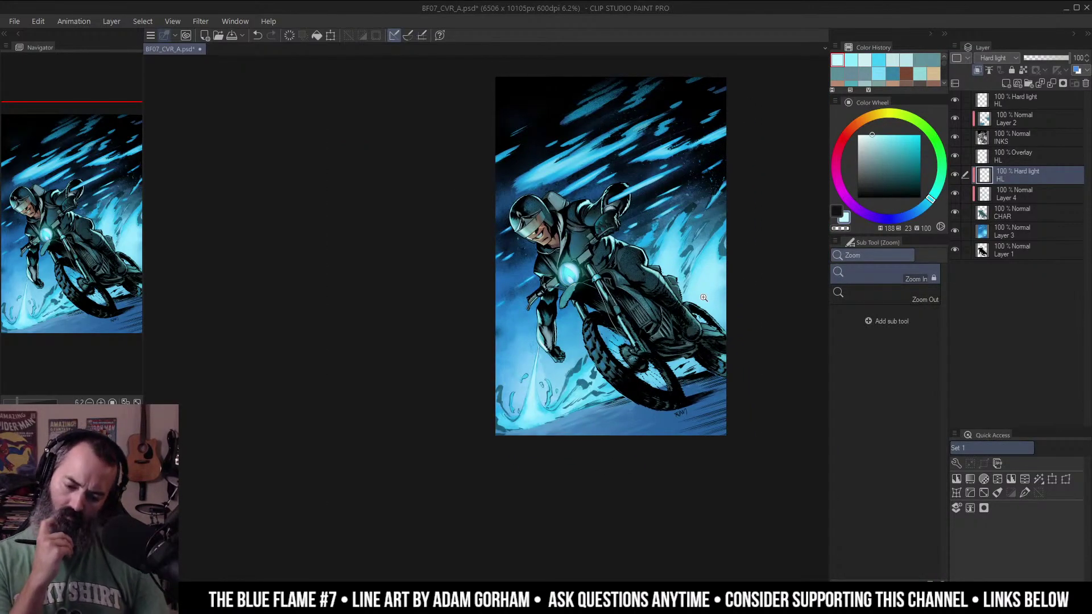
pyautogui.moveTo(703, 296); pyautogui.dragTo(643, 319)
pyautogui.press('alt')
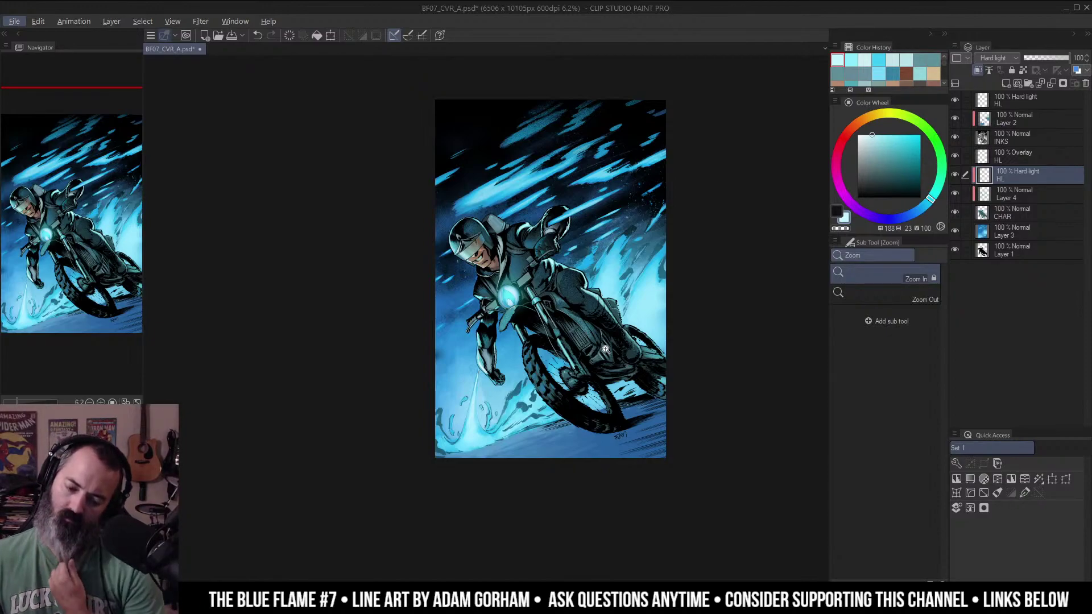
pyautogui.click(588, 307)
pyautogui.moveTo(602, 301); pyautogui.dragTo(617, 260)
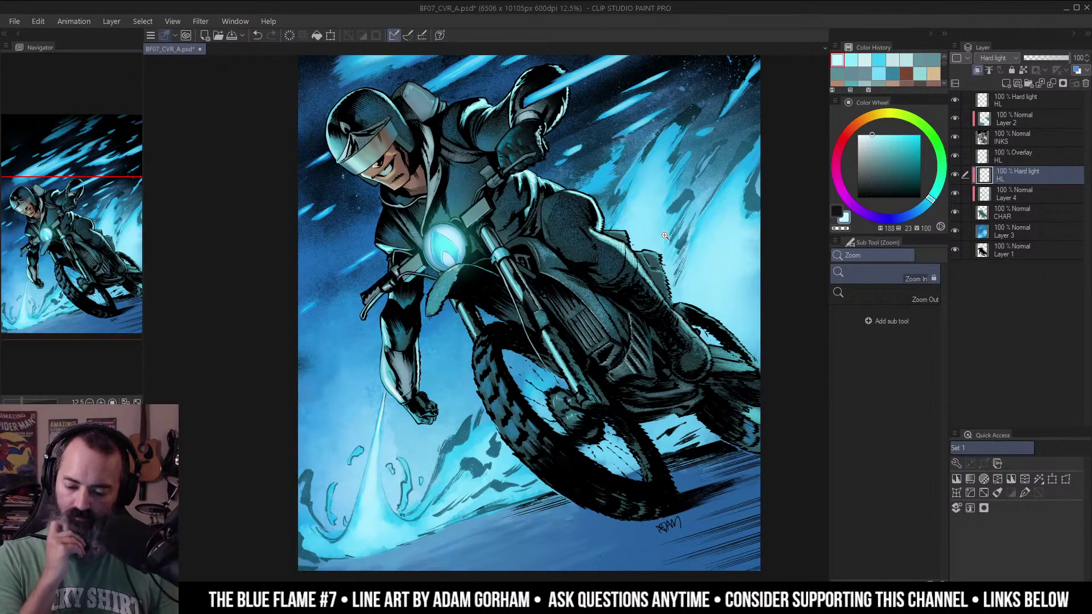
pyautogui.click(486, 268)
pyautogui.moveTo(487, 268); pyautogui.dragTo(622, 261)
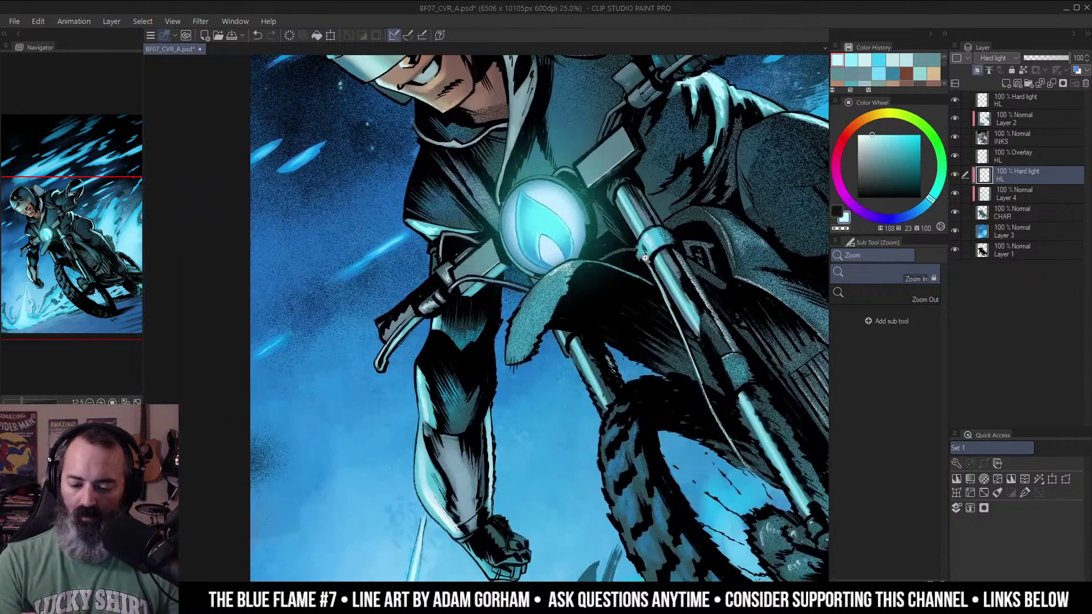
pyautogui.click(622, 260)
pyautogui.moveTo(689, 265); pyautogui.dragTo(611, 242)
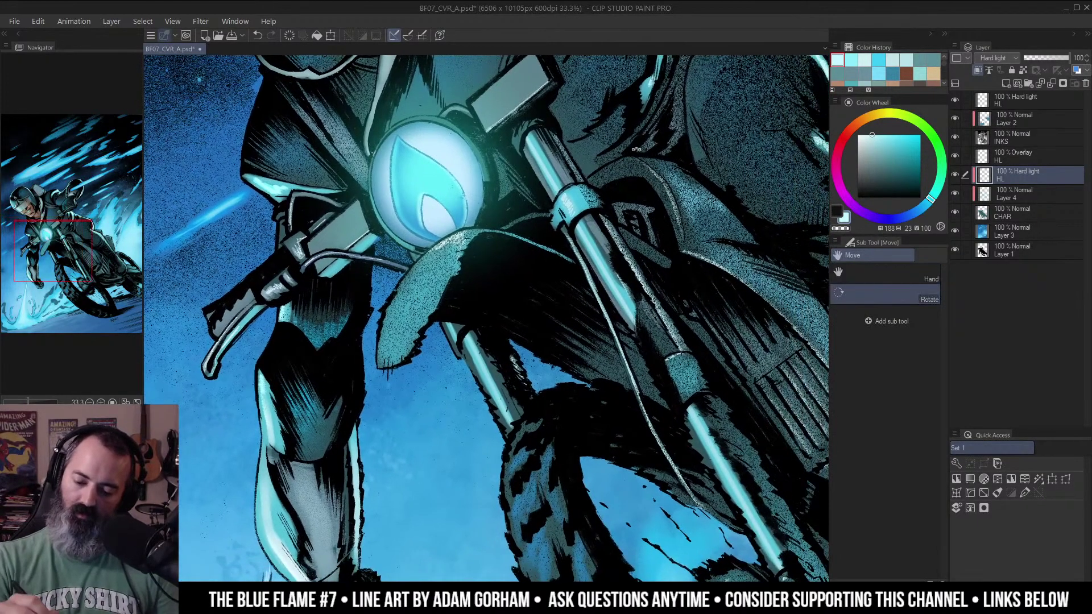
pyautogui.keyDown('alt'); pyautogui.click(617, 227); pyautogui.keyUp('alt')
pyautogui.keyDown('alt'); pyautogui.click(618, 227); pyautogui.keyUp('alt')
pyautogui.moveTo(728, 230); pyautogui.dragTo(648, 290)
pyautogui.keyDown('alt'); pyautogui.click(647, 291); pyautogui.keyUp('alt')
pyautogui.moveTo(668, 228); pyautogui.dragTo(703, 210)
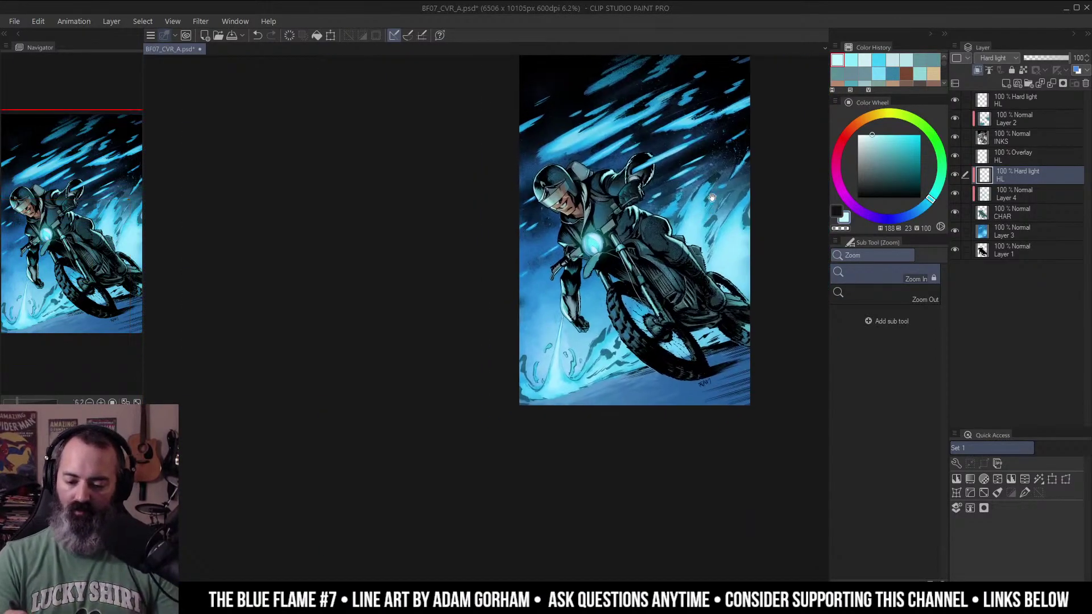
pyautogui.click(606, 249)
pyautogui.click(606, 249)
pyautogui.click(606, 249)
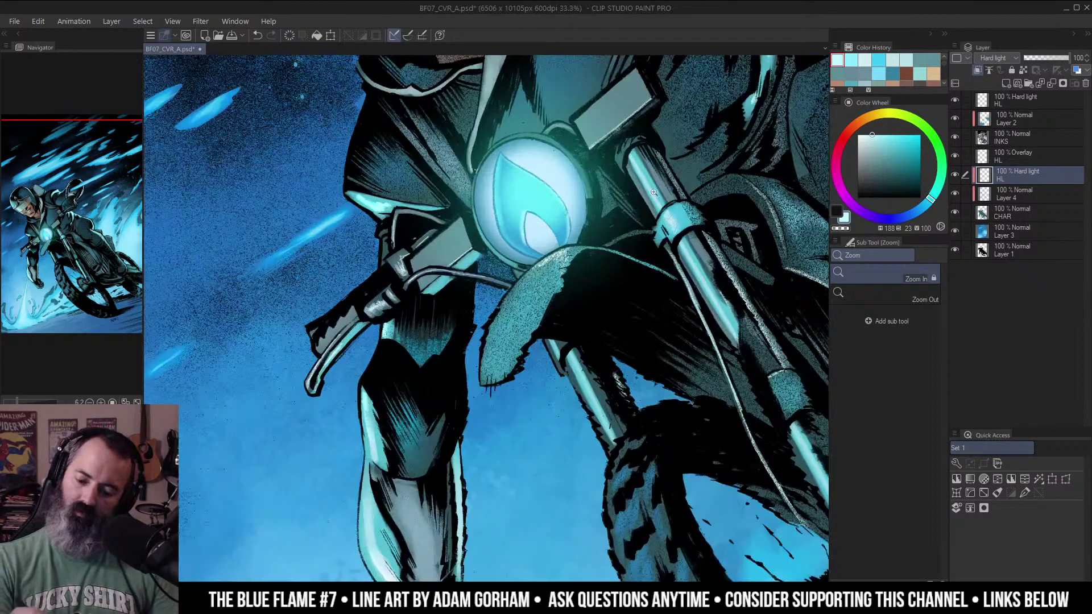
# Lasso the bike's front fender, following its curved edge from below the headlight to the fork.
pyautogui.press('m')
pyautogui.moveTo(590, 240)
pyautogui.mouseDown()
pyautogui.moveTo(511, 287)
pyautogui.moveTo(490, 325)
pyautogui.moveTo(483, 386)
pyautogui.moveTo(514, 376)
pyautogui.moveTo(599, 261)
pyautogui.moveTo(669, 281)
pyautogui.moveTo(660, 255)
pyautogui.moveTo(616, 243)
pyautogui.moveTo(455, 245)
pyautogui.mouseUp()
pyautogui.press('space')
pyautogui.hotkey('shift', 'space')
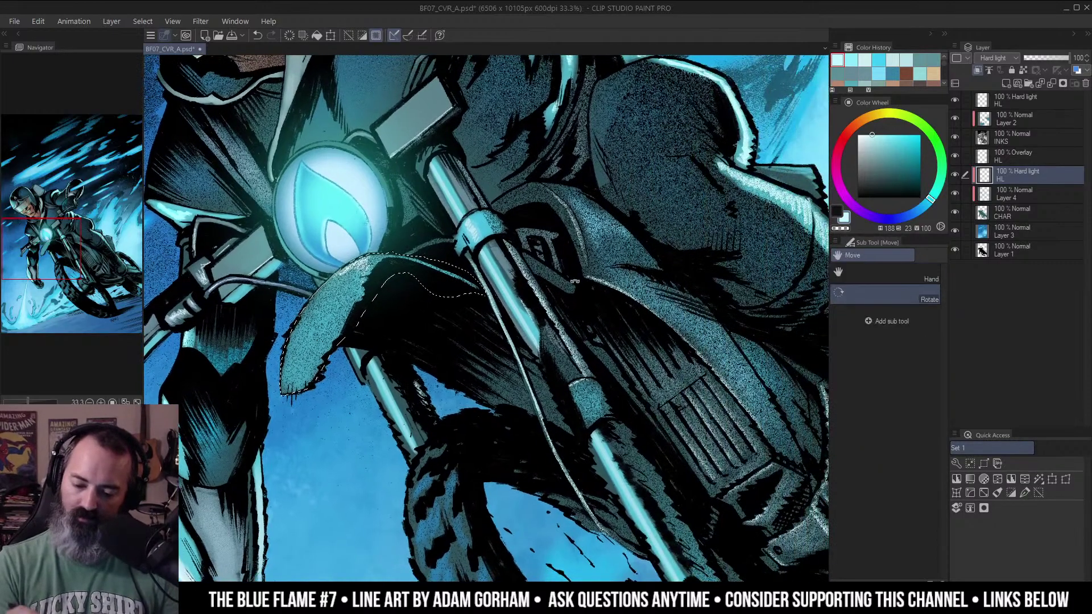
pyautogui.moveTo(594, 134); pyautogui.dragTo(714, 331)
pyautogui.press('space')
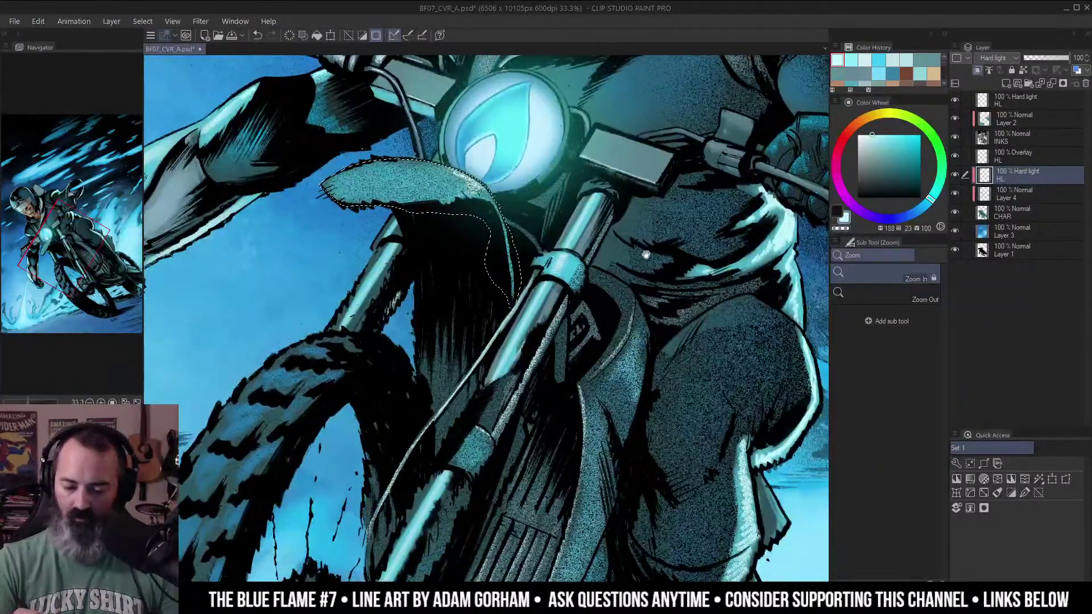
pyautogui.moveTo(641, 259); pyautogui.dragTo(669, 218)
pyautogui.hotkey('ctrl', 'space')
pyautogui.click(672, 222)
# Add the long curved side panel behind the fork to the fender selection.
pyautogui.moveTo(593, 225)
pyautogui.mouseDown()
pyautogui.moveTo(635, 242)
pyautogui.moveTo(664, 277)
pyautogui.moveTo(677, 371)
pyautogui.moveTo(589, 248)
pyautogui.moveTo(602, 47)
pyautogui.mouseUp()
pyautogui.moveTo(646, 128)
pyautogui.mouseDown()
pyautogui.moveTo(606, 193)
pyautogui.moveTo(587, 288)
pyautogui.moveTo(679, 267)
pyautogui.moveTo(695, 152)
pyautogui.mouseUp()
pyautogui.moveTo(686, 322); pyautogui.dragTo(717, 138)
pyautogui.moveTo(621, 145)
pyautogui.mouseDown()
pyautogui.moveTo(593, 278)
pyautogui.moveTo(543, 403)
pyautogui.moveTo(533, 449)
pyautogui.moveTo(548, 484)
pyautogui.moveTo(599, 472)
pyautogui.moveTo(650, 390)
pyautogui.moveTo(672, 307)
pyautogui.moveTo(685, 236)
pyautogui.moveTo(660, 83)
pyautogui.moveTo(636, 103)
pyautogui.mouseUp()
pyautogui.keyDown('alt'); pyautogui.click(717, 189); pyautogui.keyUp('alt')
pyautogui.keyDown('alt'); pyautogui.click(719, 188); pyautogui.keyUp('alt')
pyautogui.moveTo(762, 199); pyautogui.dragTo(622, 334)
pyautogui.moveTo(684, 381); pyautogui.dragTo(732, 261)
pyautogui.moveTo(720, 336); pyautogui.dragTo(631, 142)
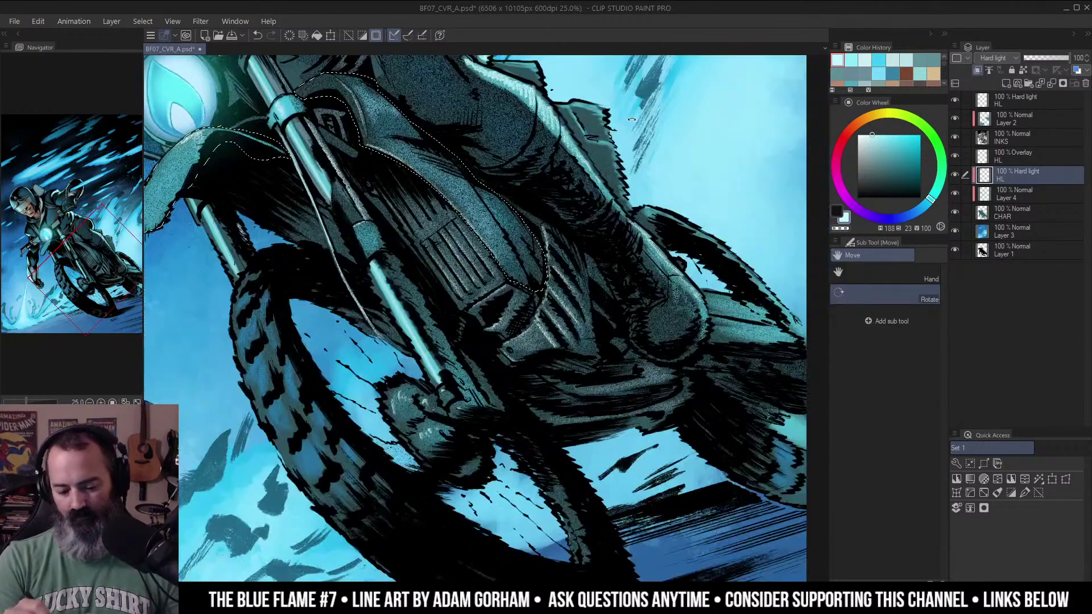
# Raise the saturation of Layer 3 to about 54 within the selected bodywork areas.
pyautogui.keyDown('alt'); pyautogui.click(685, 205); pyautogui.keyUp('alt')
pyautogui.keyDown('alt'); pyautogui.click(685, 205); pyautogui.keyUp('alt')
pyautogui.moveTo(690, 174); pyautogui.dragTo(683, 214)
pyautogui.scroll(3, 683, 214)
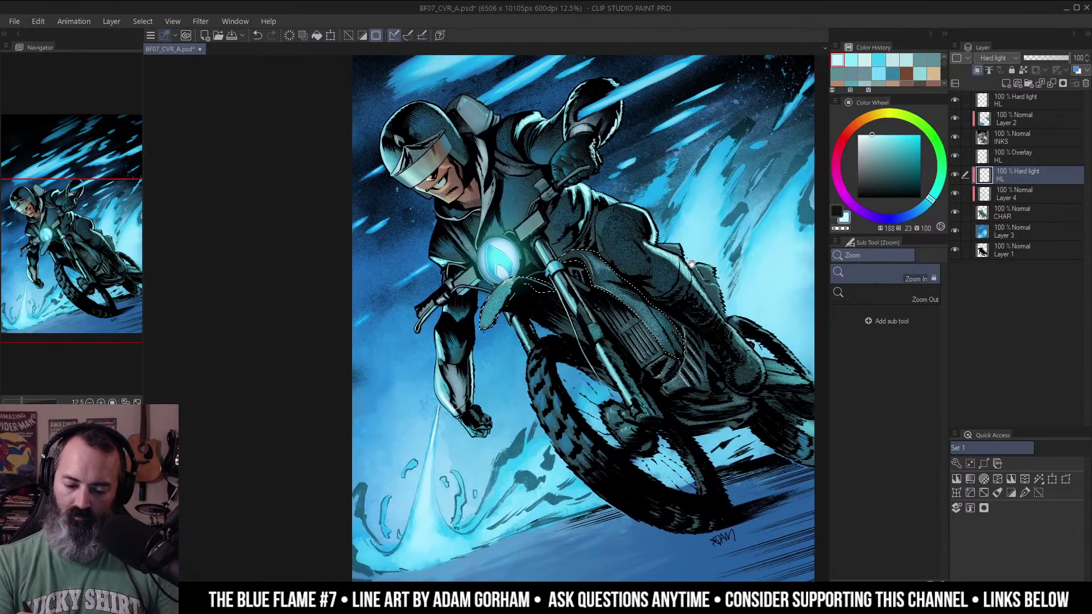
pyautogui.click(993, 230)
pyautogui.hotkey('ctrl', 'u')
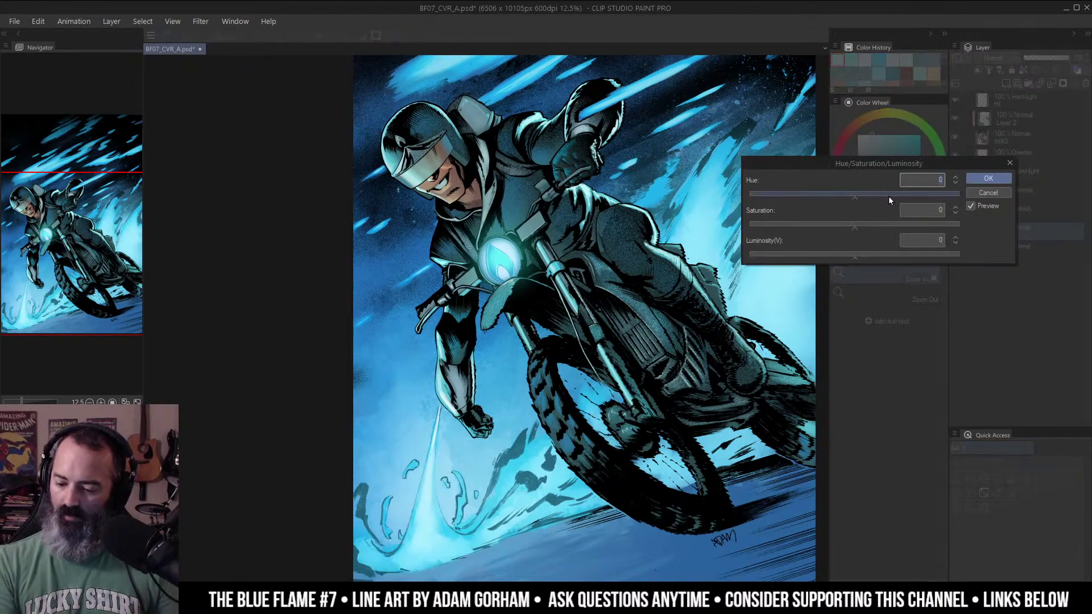
pyautogui.click(883, 225)
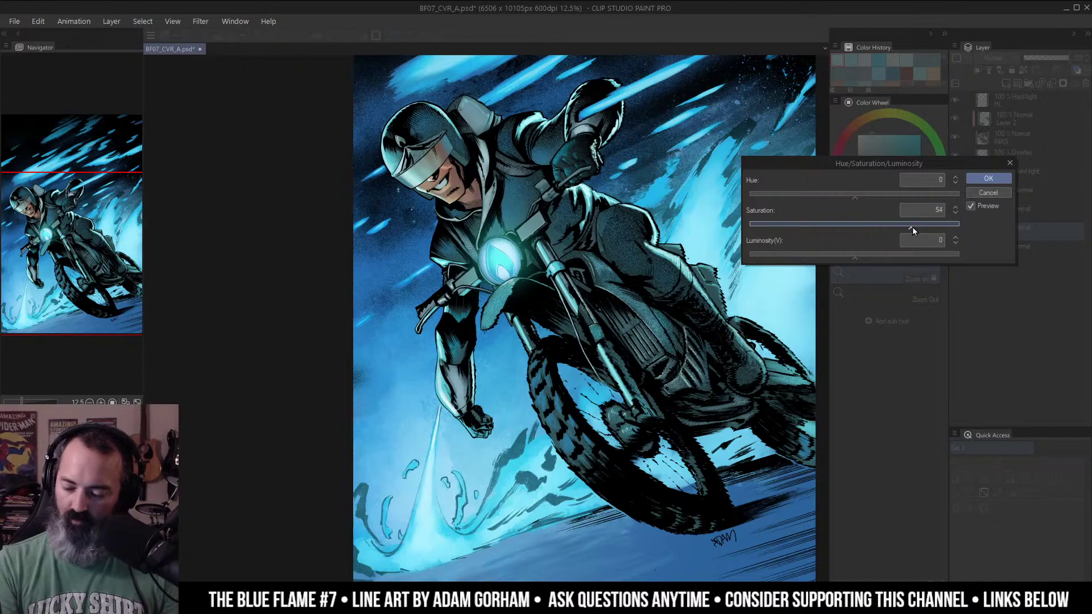
pyautogui.click(989, 178)
# Adjust the selected bodywork on the CHAR layer to hue 4 and saturation 86, keeping luminosity at 0, and clear the selection.
pyautogui.click(1001, 210)
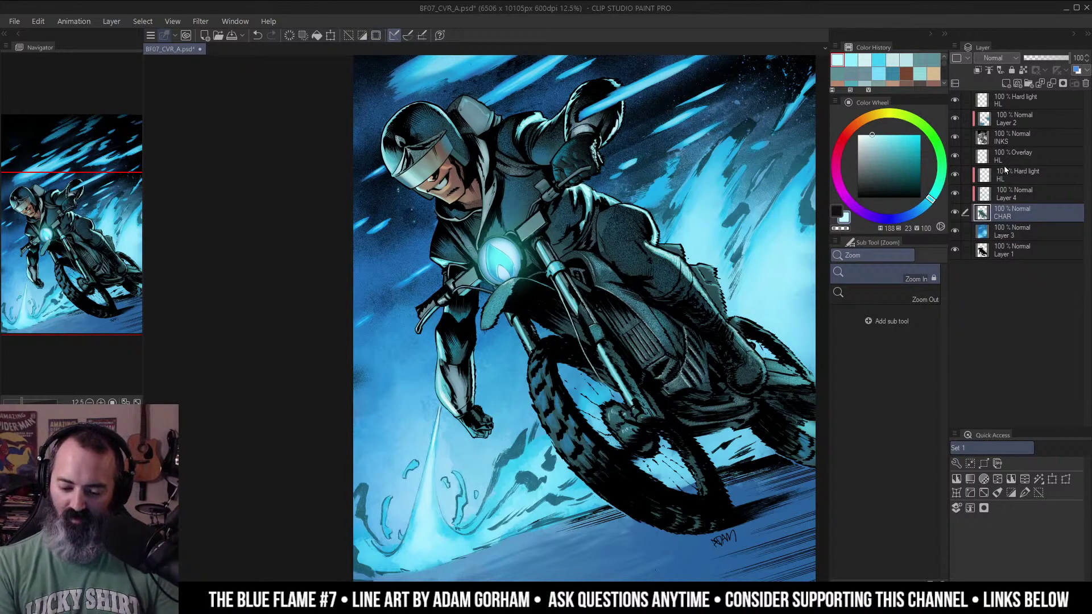
pyautogui.hotkey('ctrl', 'u')
pyautogui.click(905, 224)
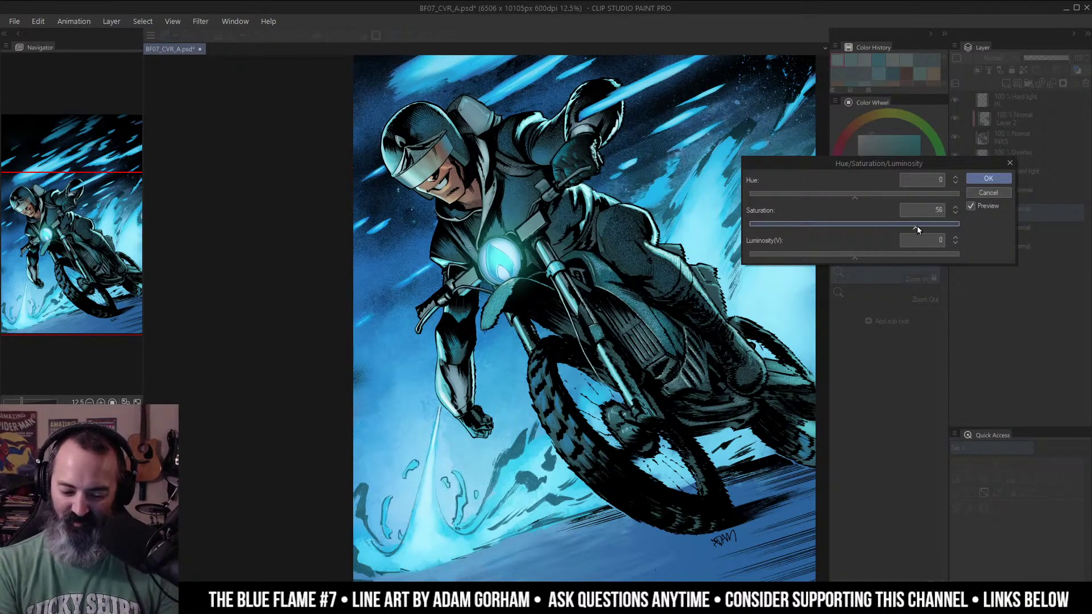
pyautogui.click(844, 199)
pyautogui.moveTo(869, 195); pyautogui.dragTo(858, 199)
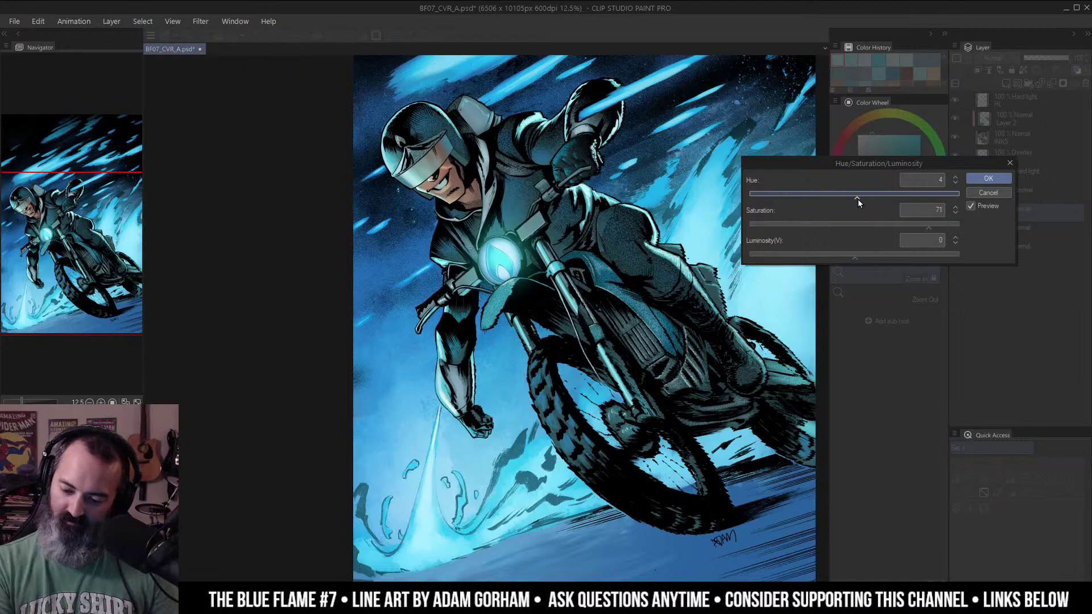
pyautogui.click(946, 225)
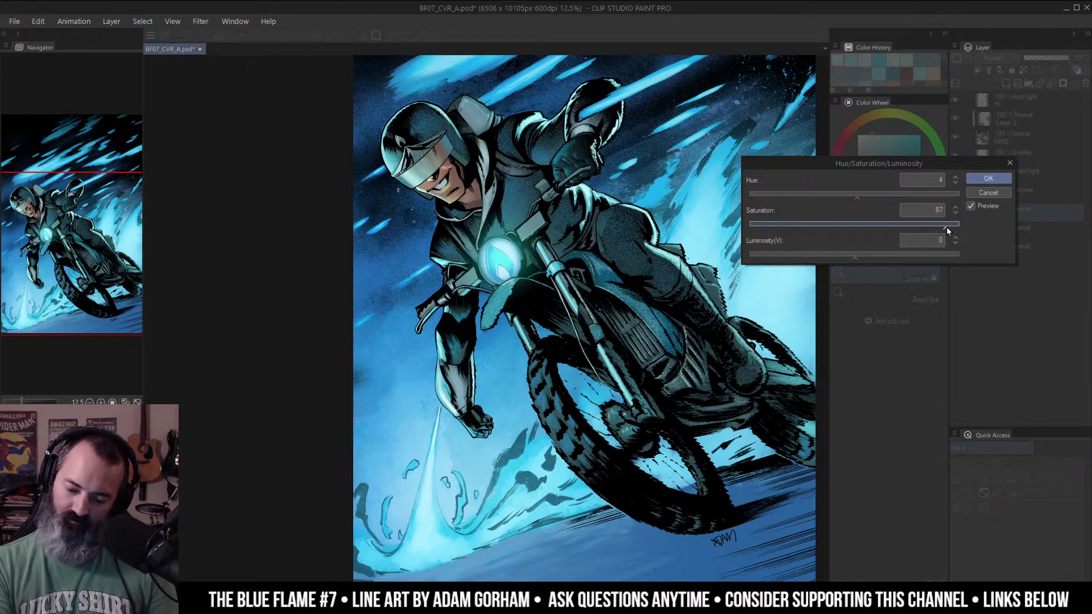
pyautogui.moveTo(885, 256); pyautogui.dragTo(847, 260)
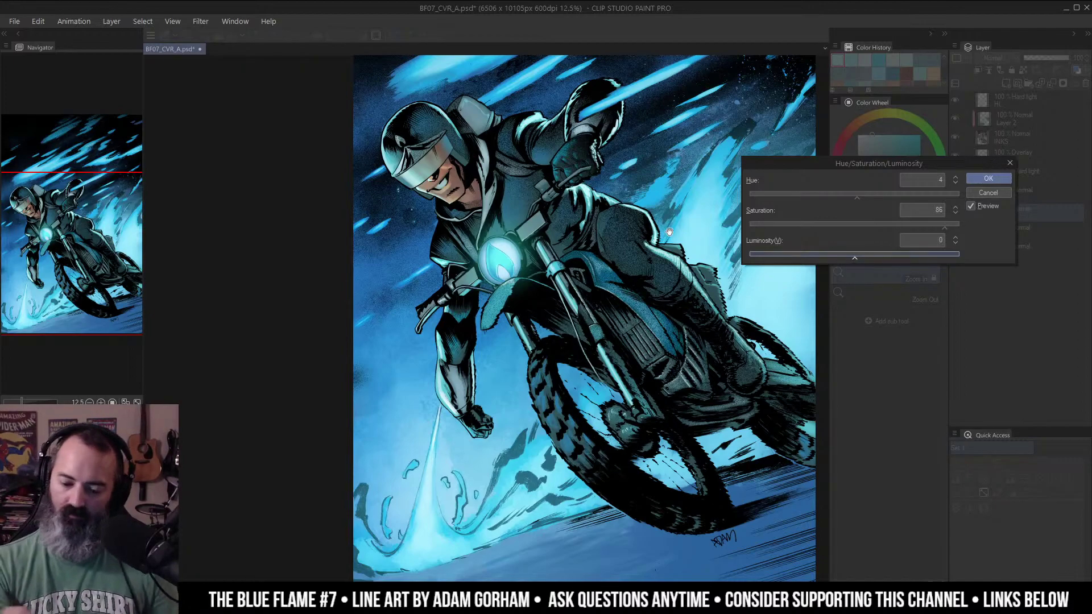
pyautogui.moveTo(670, 232); pyautogui.dragTo(671, 231)
pyautogui.click(987, 178)
pyautogui.scroll(-2, 664, 265)
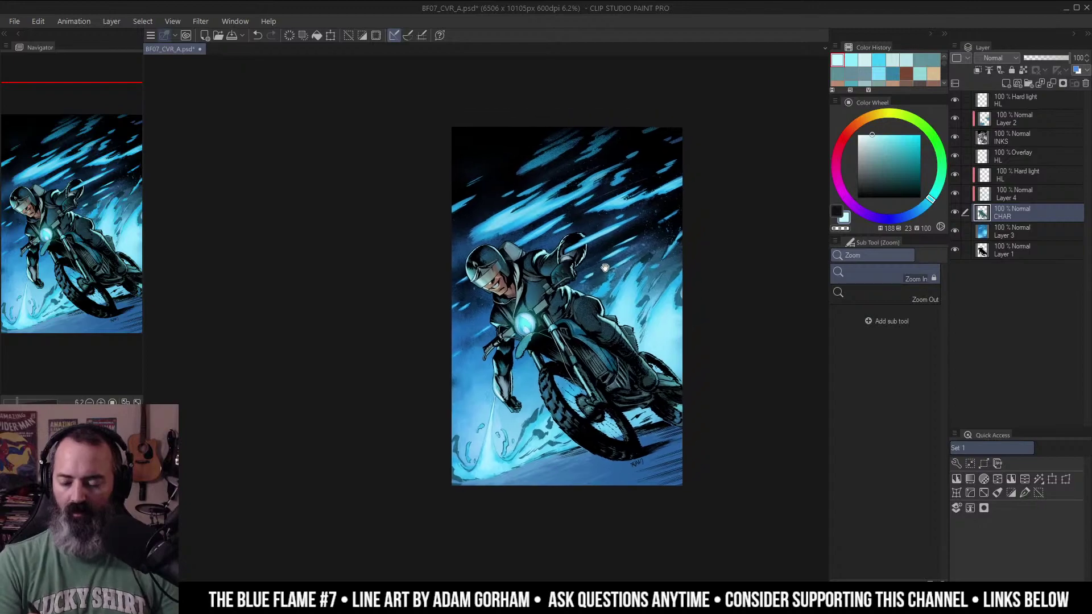
pyautogui.press('m')
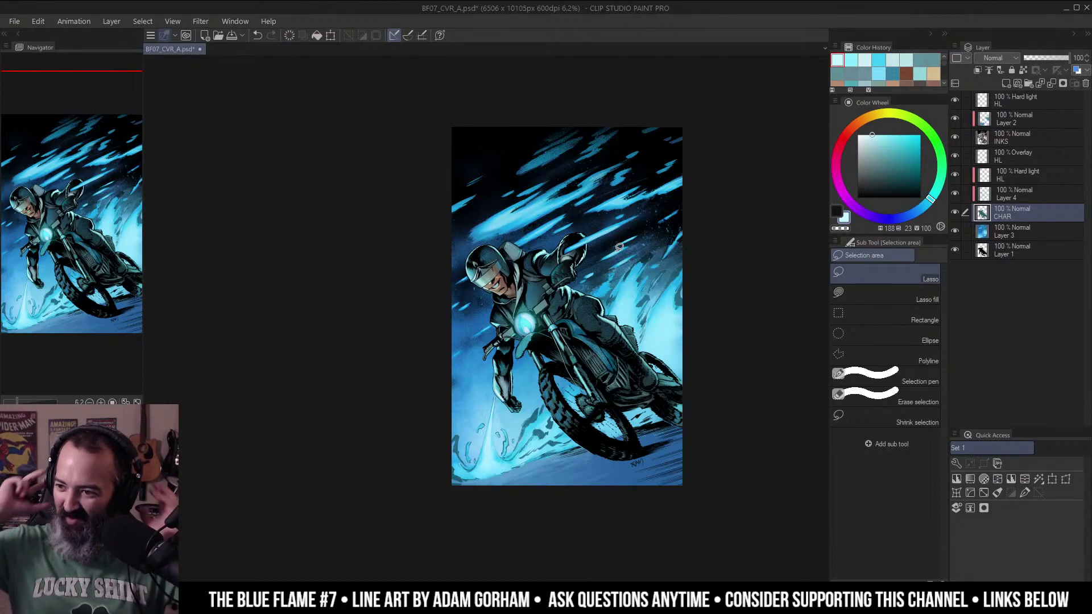
pyautogui.scroll(-1, 619, 247)
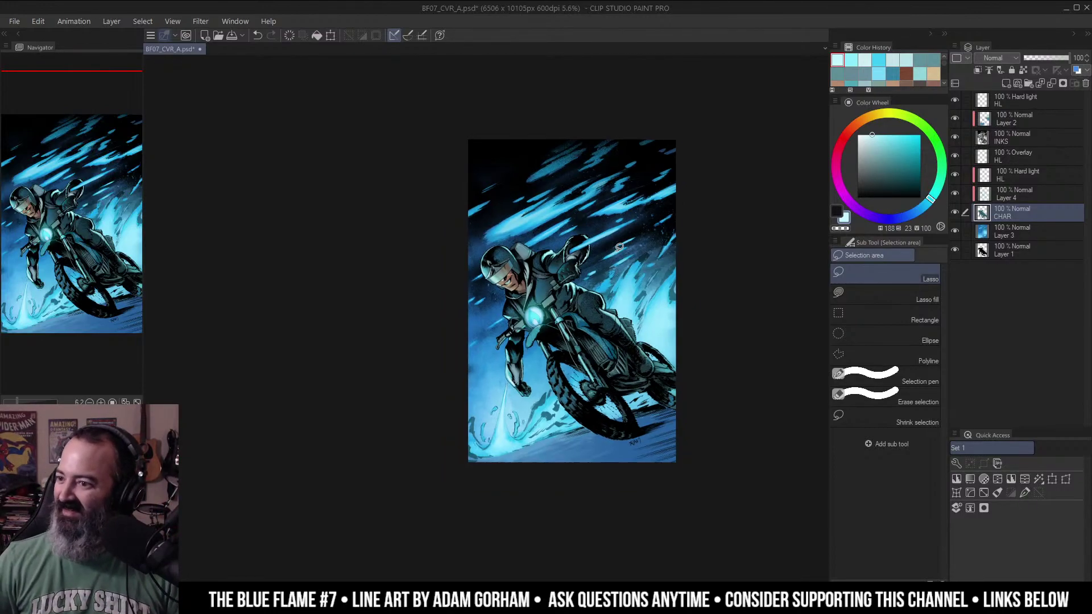
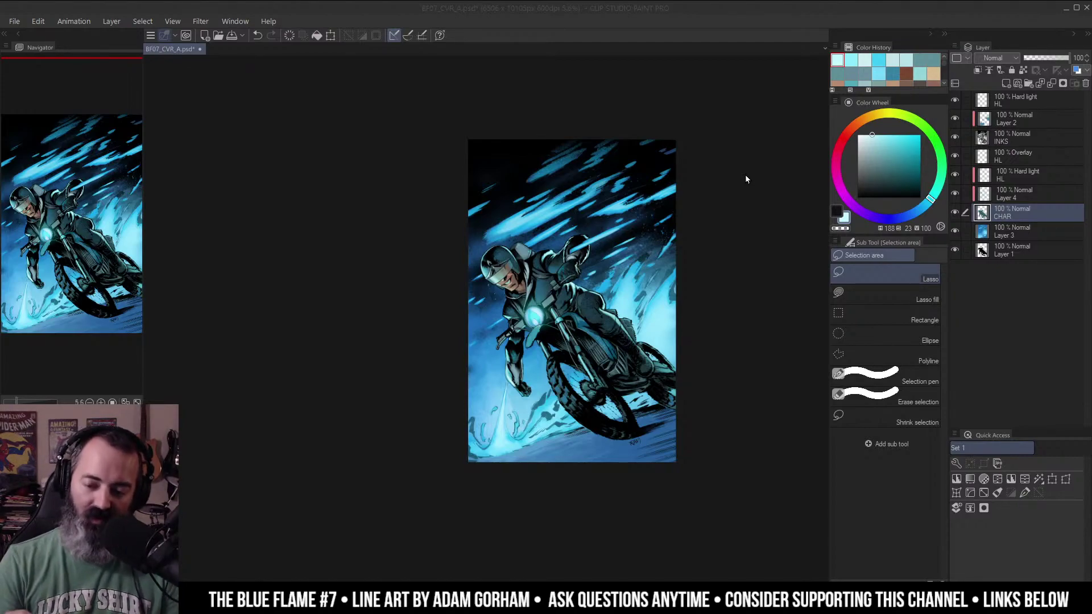
pyautogui.click(697, 223)
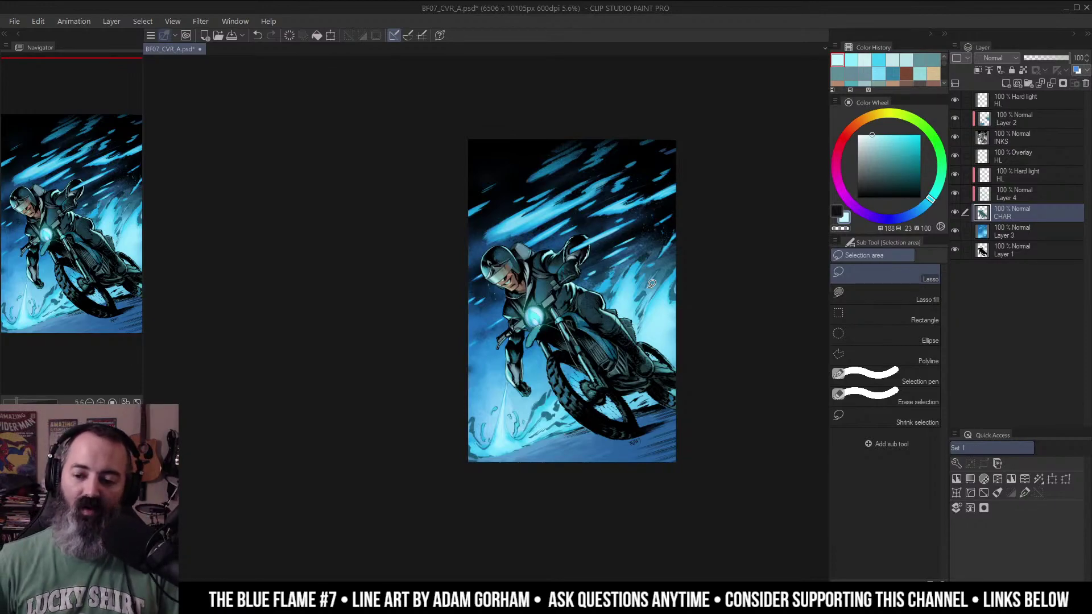
pyautogui.moveTo(625, 231); pyautogui.dragTo(620, 206)
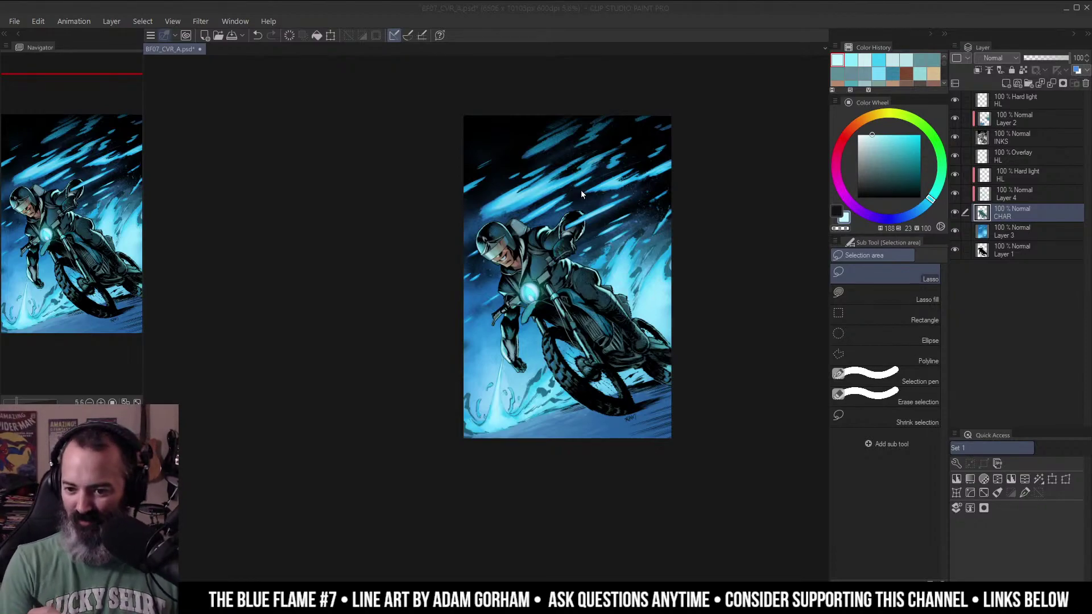
pyautogui.click(664, 191)
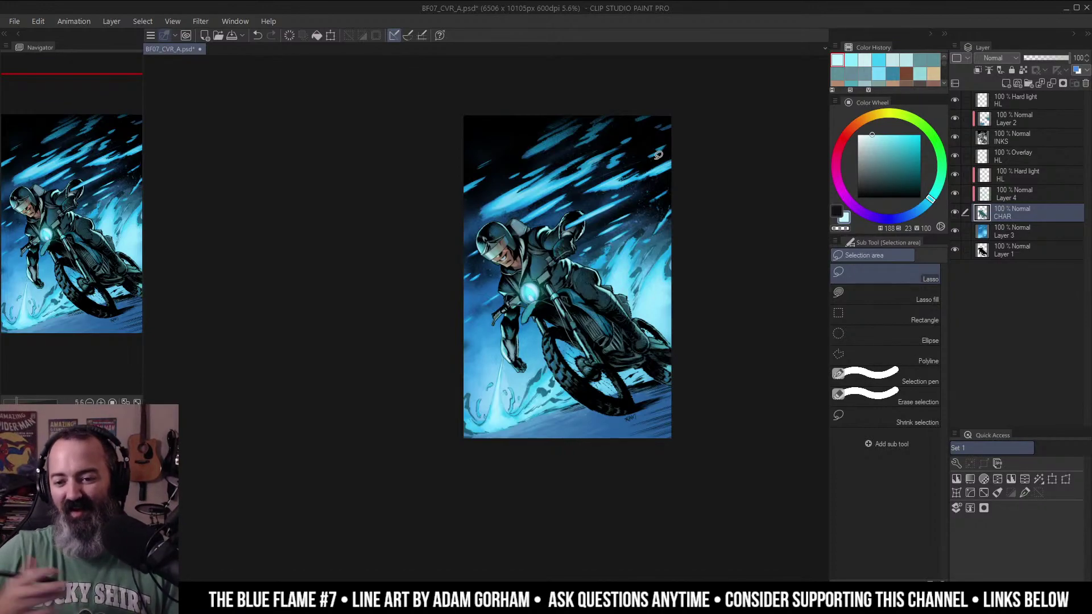
# Try to lasso the rider's helmet visor on the CHAR layer.
pyautogui.moveTo(669, 213); pyautogui.dragTo(700, 247)
pyautogui.click(551, 266)
pyautogui.moveTo(552, 267); pyautogui.dragTo(627, 270)
pyautogui.click(628, 269)
pyautogui.click(628, 269)
pyautogui.moveTo(602, 177); pyautogui.dragTo(674, 259)
pyautogui.click(674, 260)
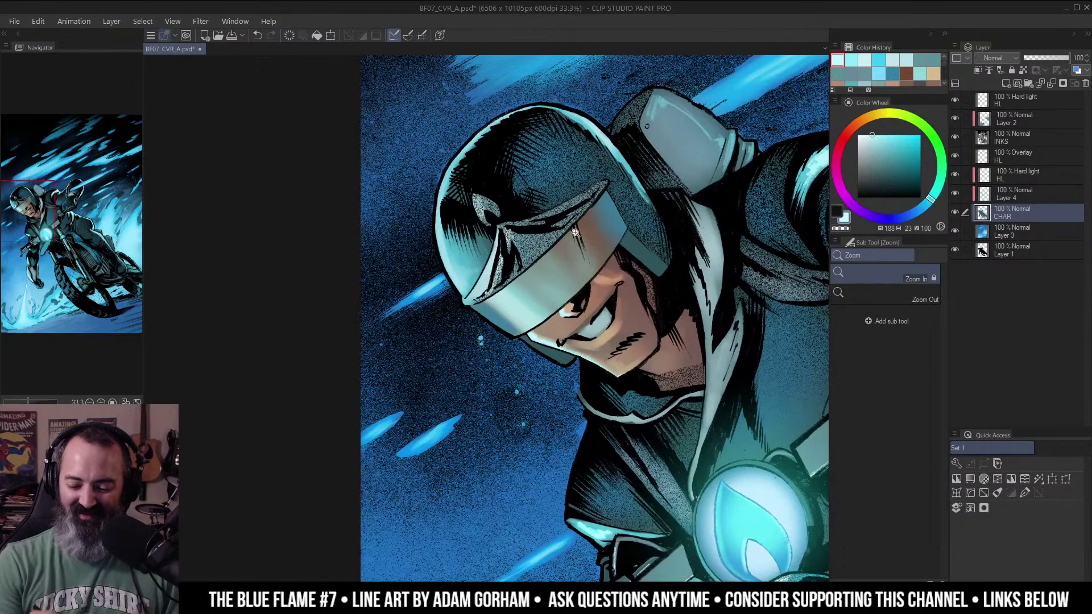
pyautogui.click(577, 234)
pyautogui.press('m')
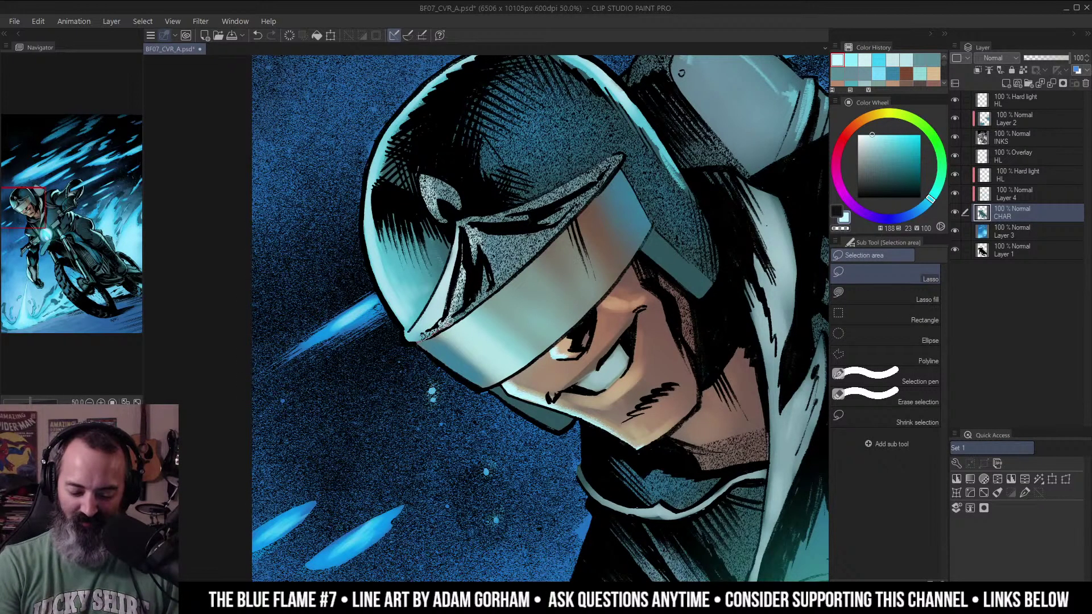
pyautogui.moveTo(475, 306); pyautogui.dragTo(510, 279)
pyautogui.hotkey('ctrl', 'd')
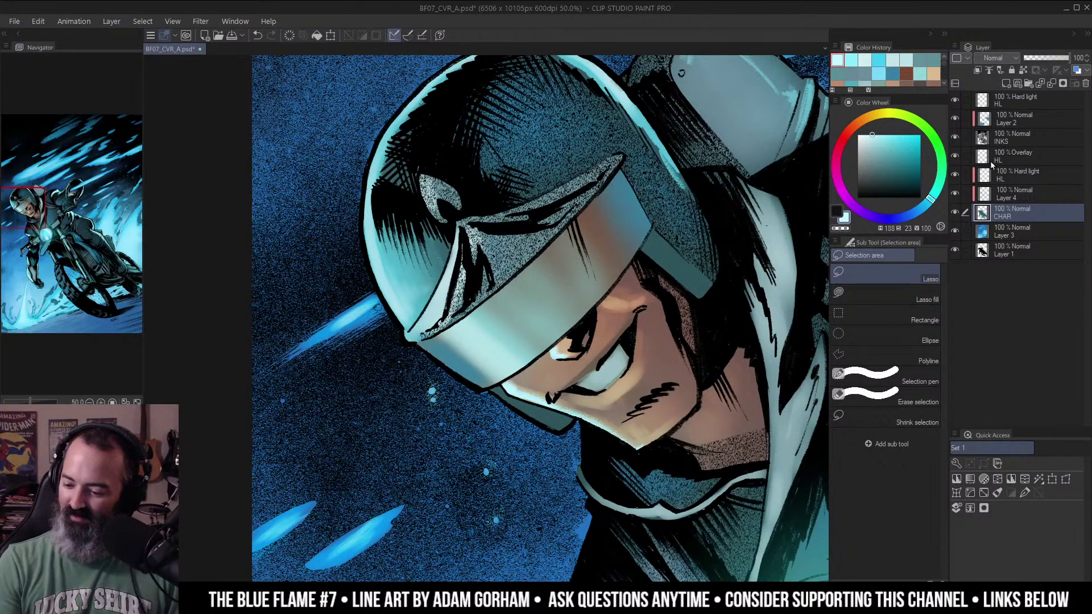
# Check the helmet shapes with the CHAR layer isolated, restore the other layers, and lasso the whole visor.
pyautogui.keyDown('alt'); pyautogui.click(955, 213); pyautogui.keyUp('alt')
pyautogui.keyDown('alt'); pyautogui.click(955, 213); pyautogui.keyUp('alt')
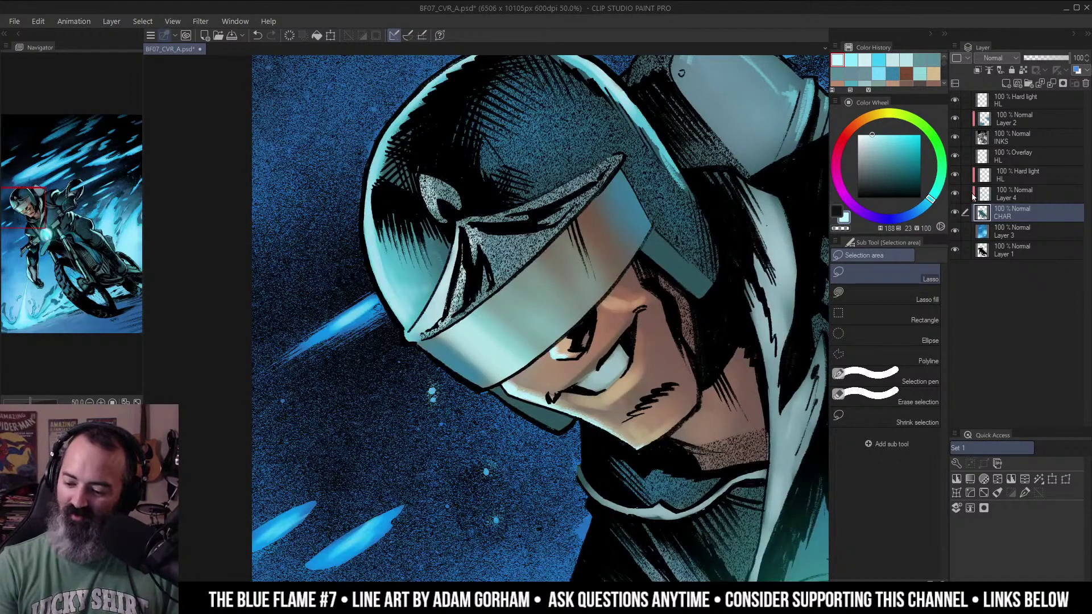
pyautogui.keyDown('alt'); pyautogui.click(956, 213); pyautogui.keyUp('alt')
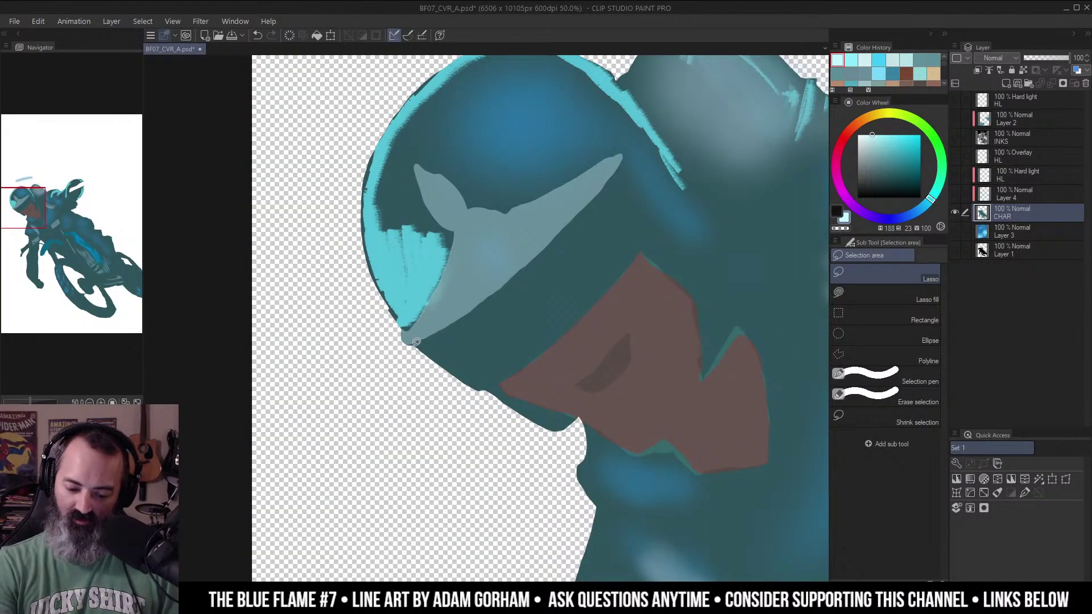
pyautogui.keyDown('alt'); pyautogui.click(955, 213); pyautogui.keyUp('alt')
pyautogui.moveTo(417, 342)
pyautogui.mouseDown()
pyautogui.moveTo(612, 168)
pyautogui.moveTo(633, 173)
pyautogui.moveTo(654, 237)
pyautogui.moveTo(575, 353)
pyautogui.moveTo(418, 346)
pyautogui.mouseUp()
pyautogui.press('w')
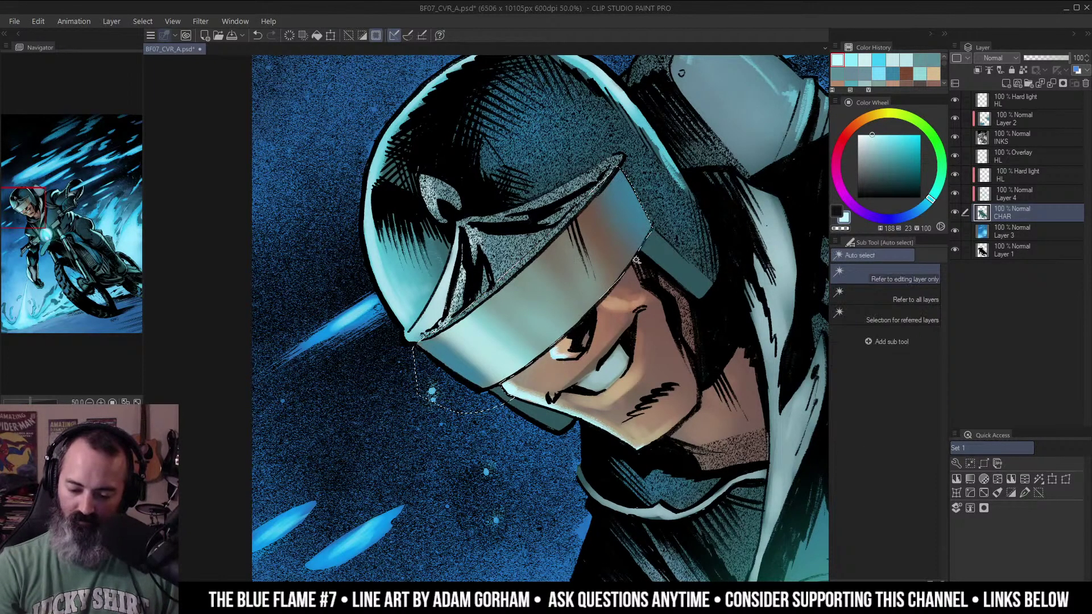
pyautogui.press('m')
pyautogui.moveTo(571, 219)
pyautogui.mouseDown()
pyautogui.moveTo(609, 182)
pyautogui.moveTo(560, 201)
pyautogui.mouseUp()
pyautogui.moveTo(540, 250)
pyautogui.mouseDown()
pyautogui.moveTo(480, 307)
pyautogui.moveTo(410, 335)
pyautogui.moveTo(467, 368)
pyautogui.moveTo(415, 346)
pyautogui.moveTo(469, 384)
pyautogui.moveTo(512, 379)
pyautogui.moveTo(463, 427)
pyautogui.moveTo(409, 343)
pyautogui.mouseUp()
# Make the Overlay HL layer active and choose a light orange brush colour with hue 34, saturation 51 and value 87.
pyautogui.hotkey('ctrl', 'space')
pyautogui.keyDown('alt'); pyautogui.click(607, 292); pyautogui.keyUp('alt')
pyautogui.moveTo(688, 231)
pyautogui.mouseDown()
pyautogui.moveTo(631, 245)
pyautogui.moveTo(613, 225)
pyautogui.mouseUp()
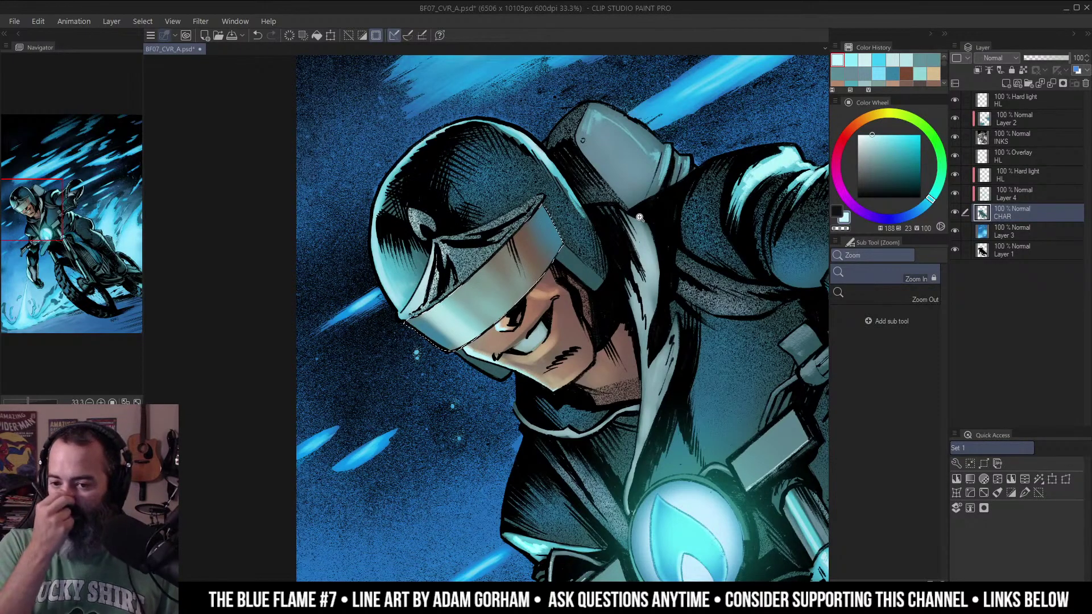
pyautogui.keyDown('alt'); pyautogui.click(639, 219); pyautogui.keyUp('alt')
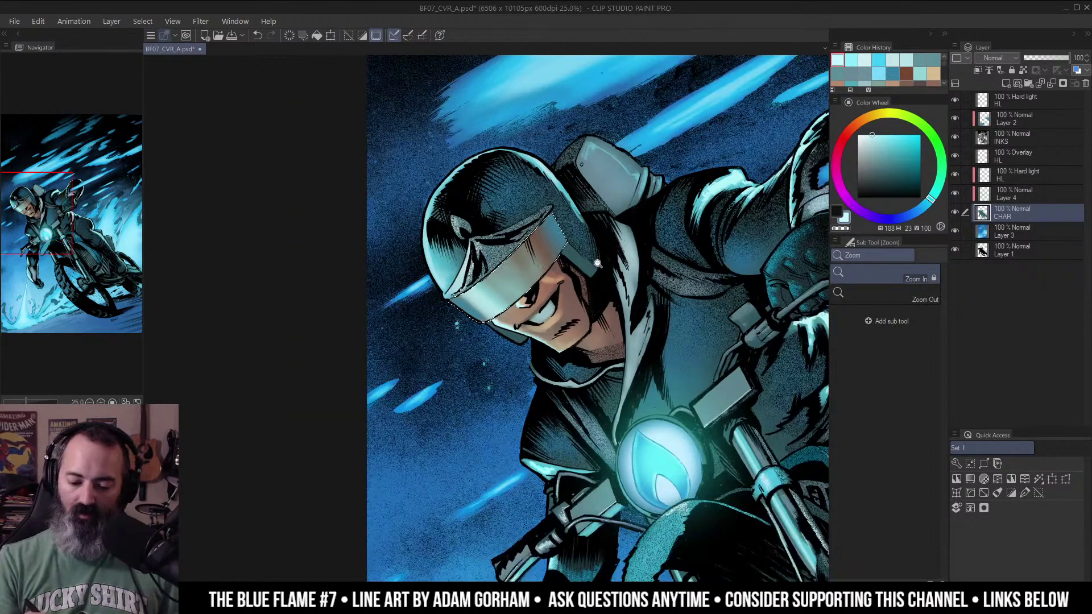
pyautogui.keyDown('alt'); pyautogui.click(597, 265); pyautogui.keyUp('alt')
pyautogui.keyDown('alt'); pyautogui.click(600, 267); pyautogui.keyUp('alt')
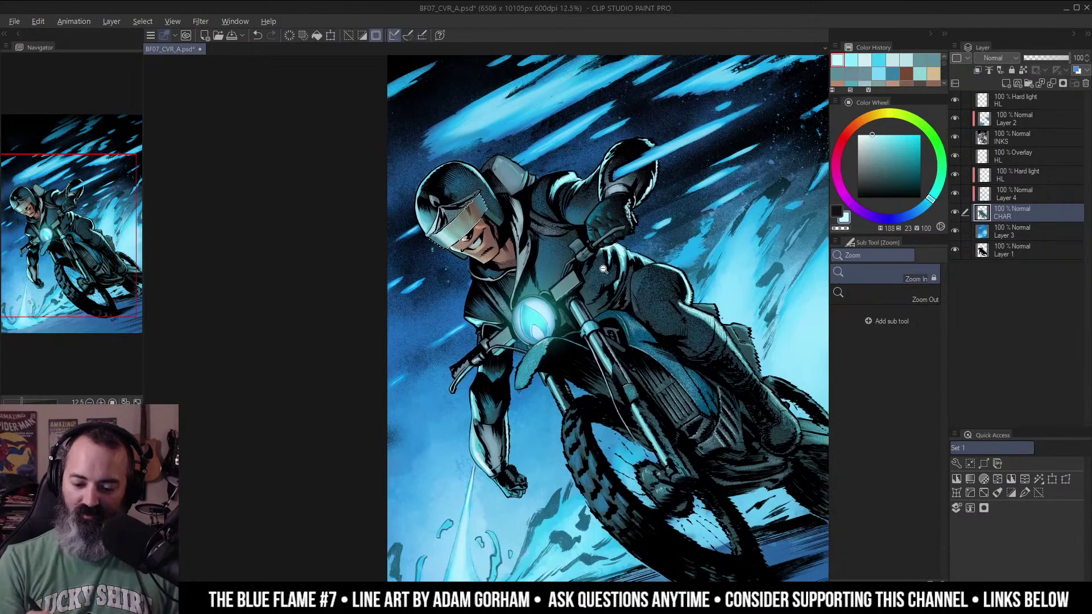
pyautogui.keyDown('alt'); pyautogui.click(602, 269); pyautogui.keyUp('alt')
pyautogui.click(603, 276)
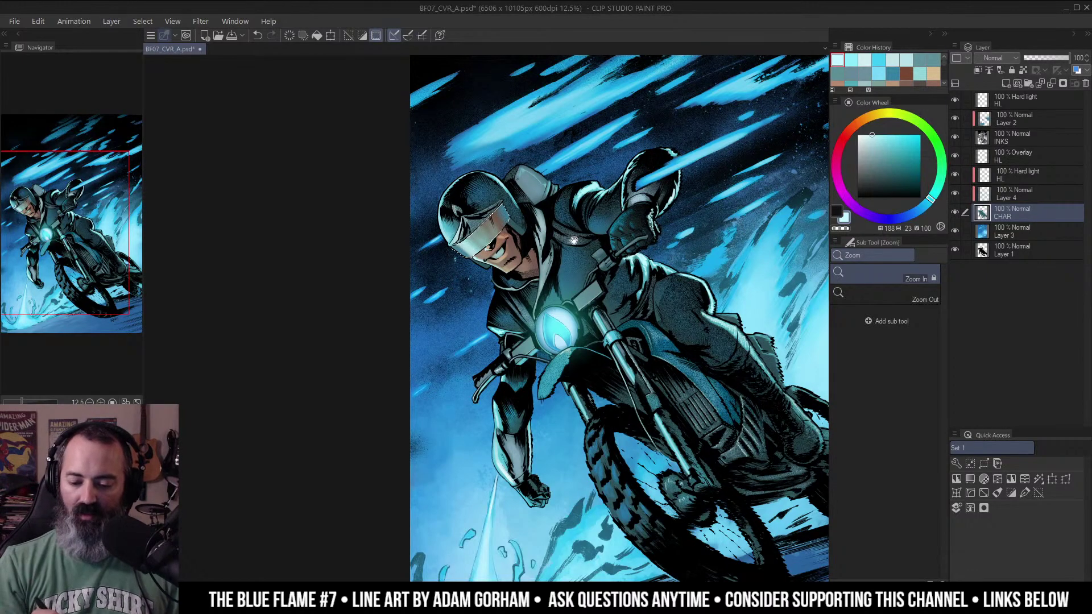
pyautogui.moveTo(573, 235); pyautogui.dragTo(575, 241)
pyautogui.click(1018, 152)
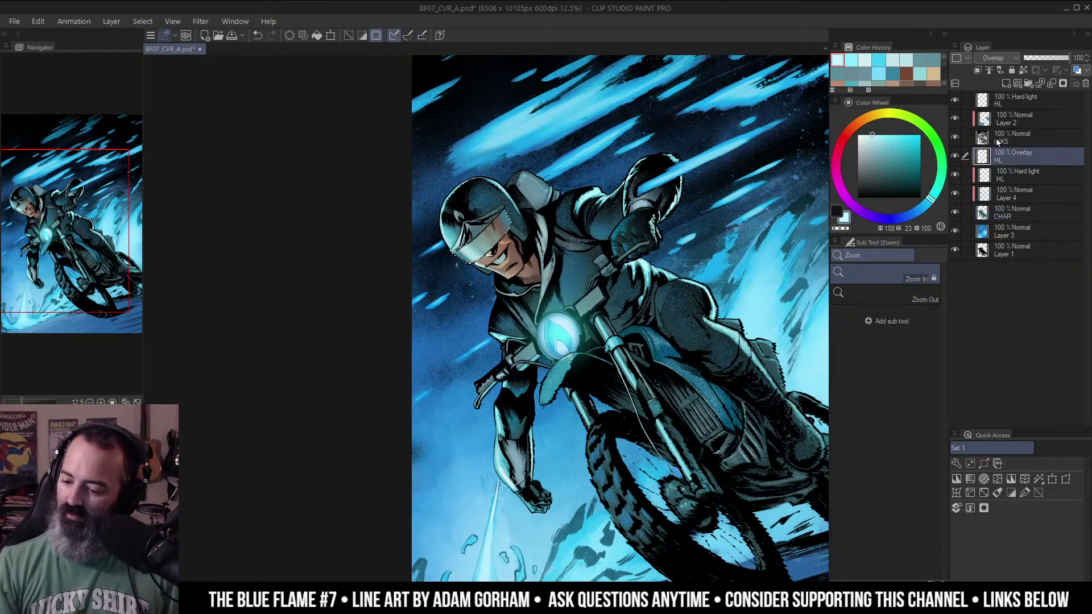
pyautogui.press('b')
pyautogui.click(866, 118)
pyautogui.click(889, 143)
# Tint the selected visor on the Overlay HL layer with the Soft airbrush in orange, hue 34, saturation 54, value 78.
pyautogui.moveTo(748, 173); pyautogui.dragTo(646, 200)
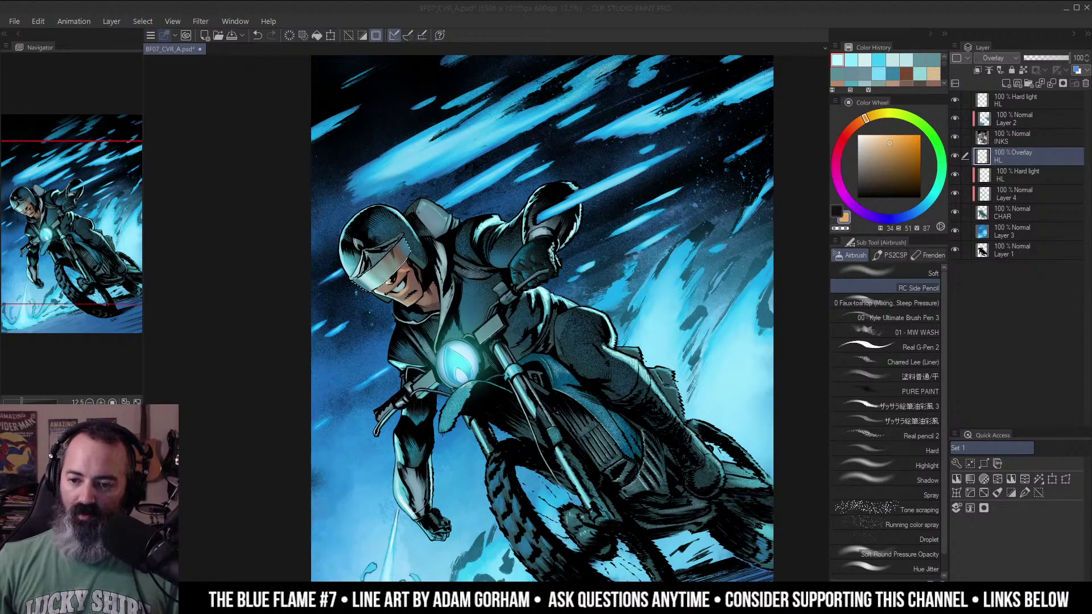
pyautogui.click(621, 187)
pyautogui.keyDown('ctrl'); pyautogui.click(606, 199); pyautogui.keyUp('ctrl')
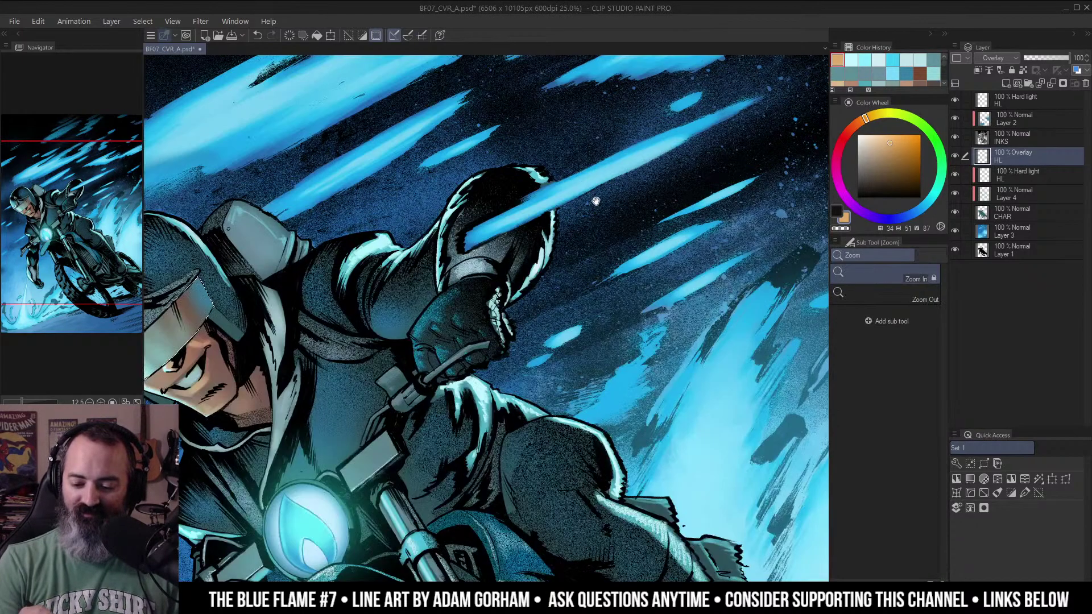
pyautogui.moveTo(568, 202); pyautogui.dragTo(760, 148)
pyautogui.moveTo(297, 337); pyautogui.dragTo(480, 284)
pyautogui.moveTo(594, 234); pyautogui.dragTo(623, 234)
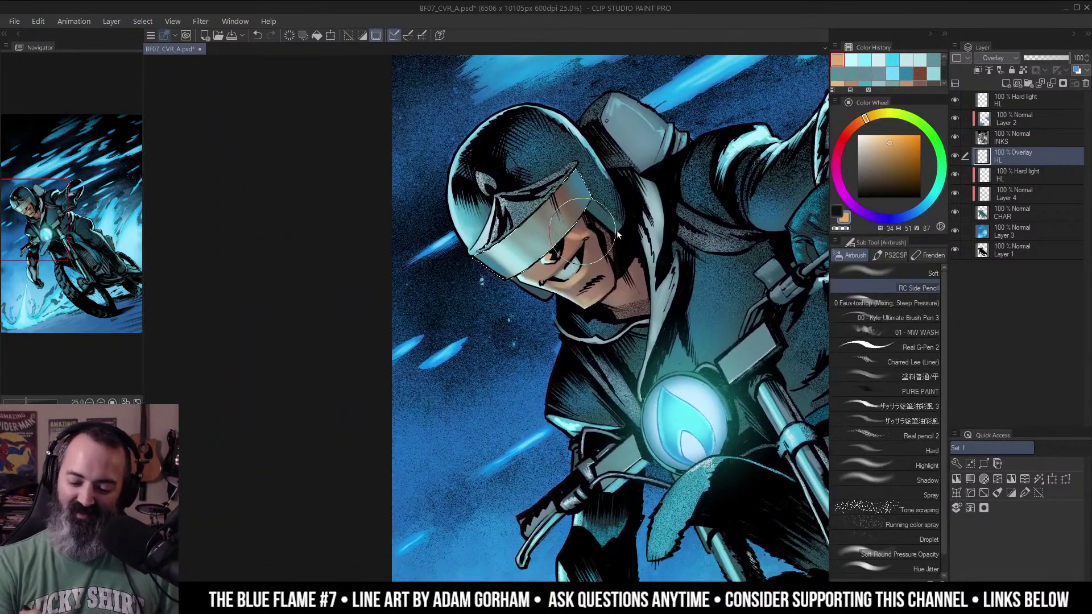
pyautogui.click(891, 148)
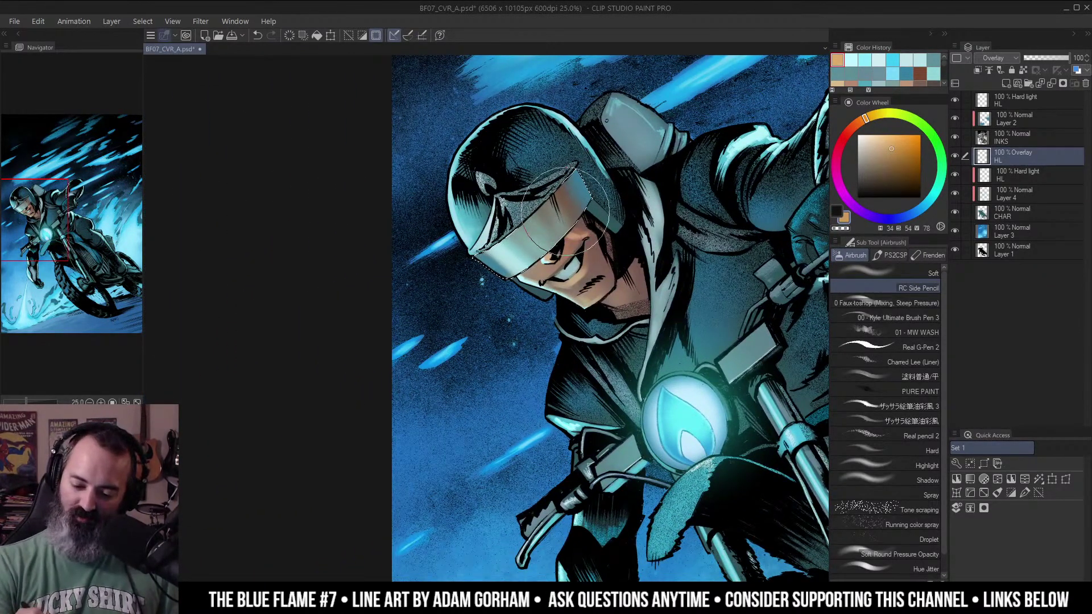
pyautogui.click(936, 272)
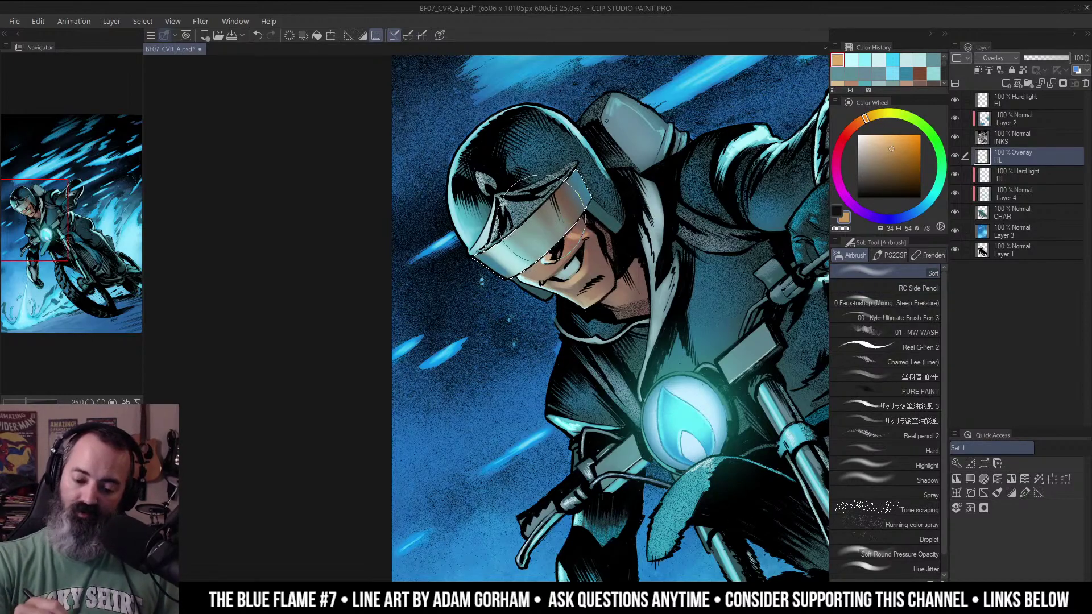
pyautogui.moveTo(572, 211); pyautogui.dragTo(519, 246)
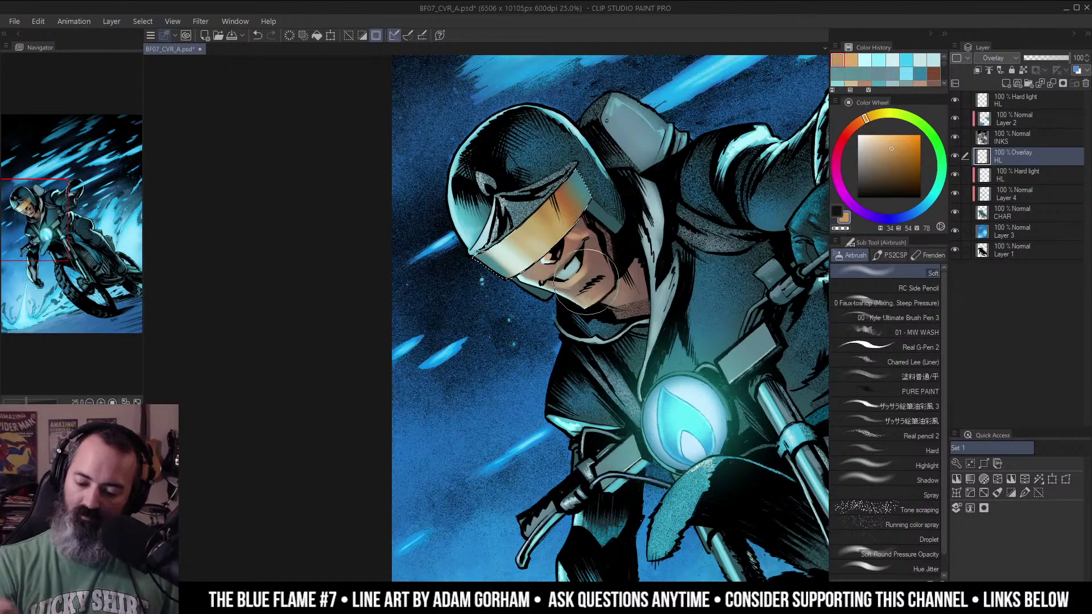
# Brush lighter tones over the selected visor, moving from orange hue 34, saturation 51, value 93 to yellow hue 50, saturation 62, value 90.
pyautogui.click(890, 138)
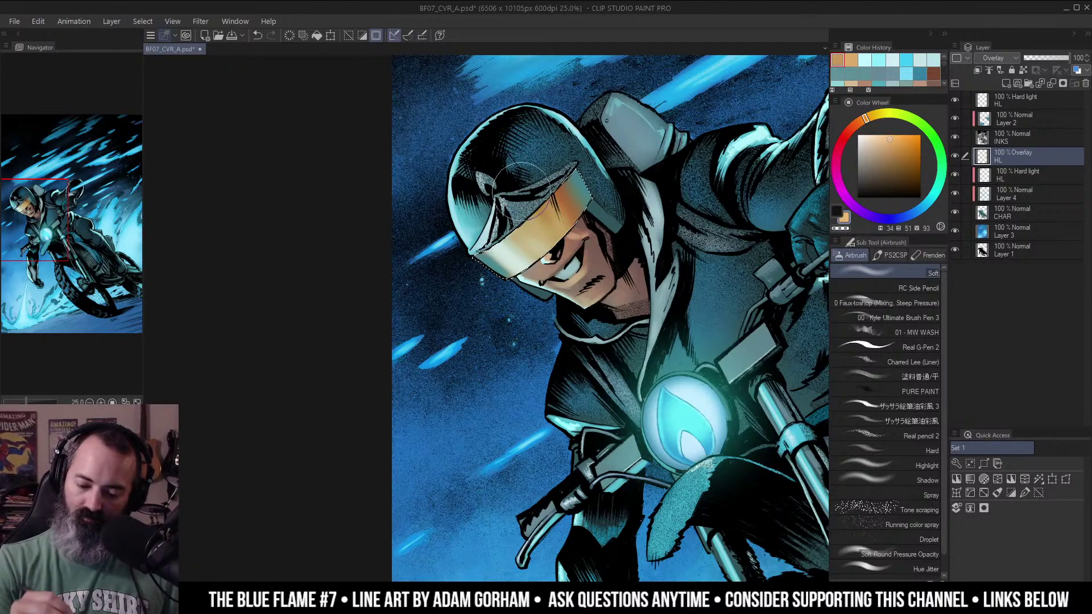
pyautogui.moveTo(520, 191); pyautogui.dragTo(540, 192)
pyautogui.click(879, 138)
pyautogui.click(880, 115)
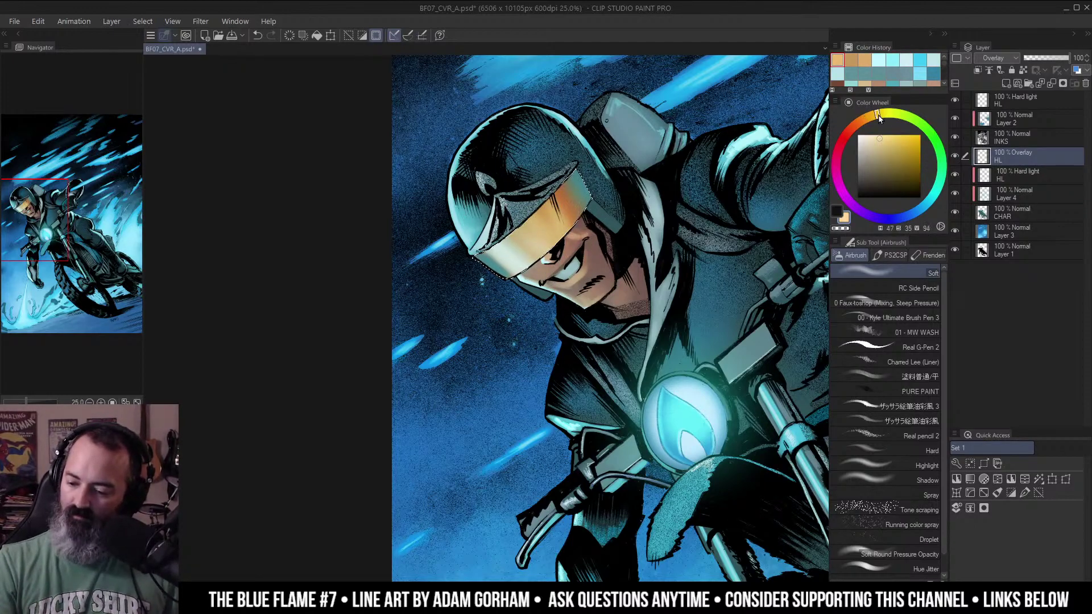
pyautogui.moveTo(567, 163)
pyautogui.mouseDown()
pyautogui.moveTo(571, 255)
pyautogui.moveTo(569, 241)
pyautogui.mouseUp()
pyautogui.click(897, 140)
# Clear the visor selection and check the tinted visor against the whole cover.
pyautogui.keyDown('alt'); pyautogui.click(599, 212); pyautogui.keyUp('alt')
pyautogui.keyDown('alt'); pyautogui.click(602, 211); pyautogui.keyUp('alt')
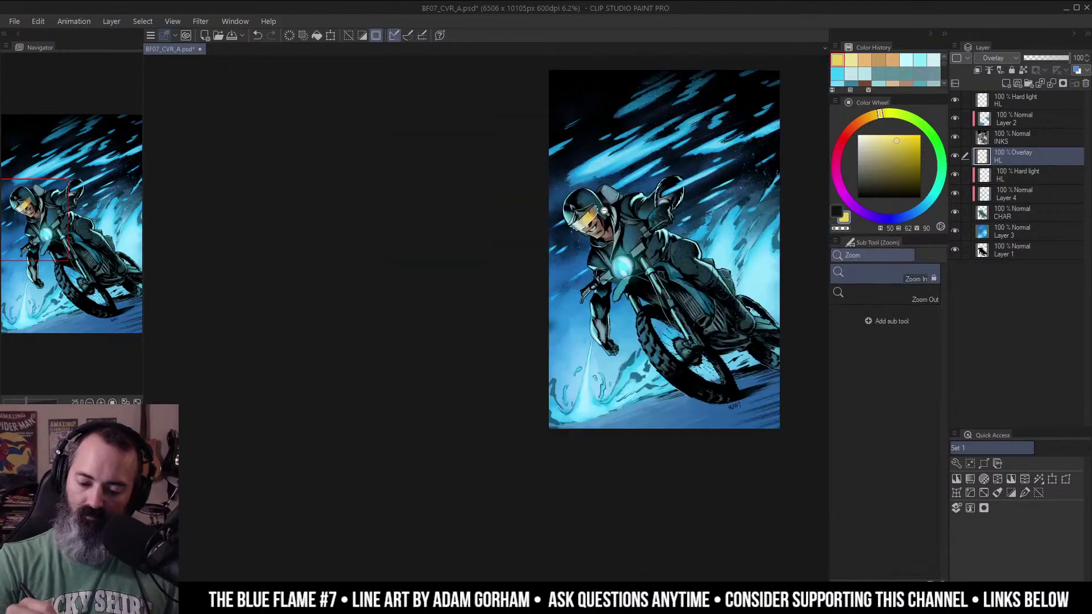
pyautogui.press('l')
pyautogui.keyDown('ctrl'); pyautogui.click(710, 213); pyautogui.keyUp('ctrl')
pyautogui.keyDown('ctrl'); pyautogui.keyDown('alt'); pyautogui.click(704, 232); pyautogui.keyUp('alt'); pyautogui.keyUp('ctrl')
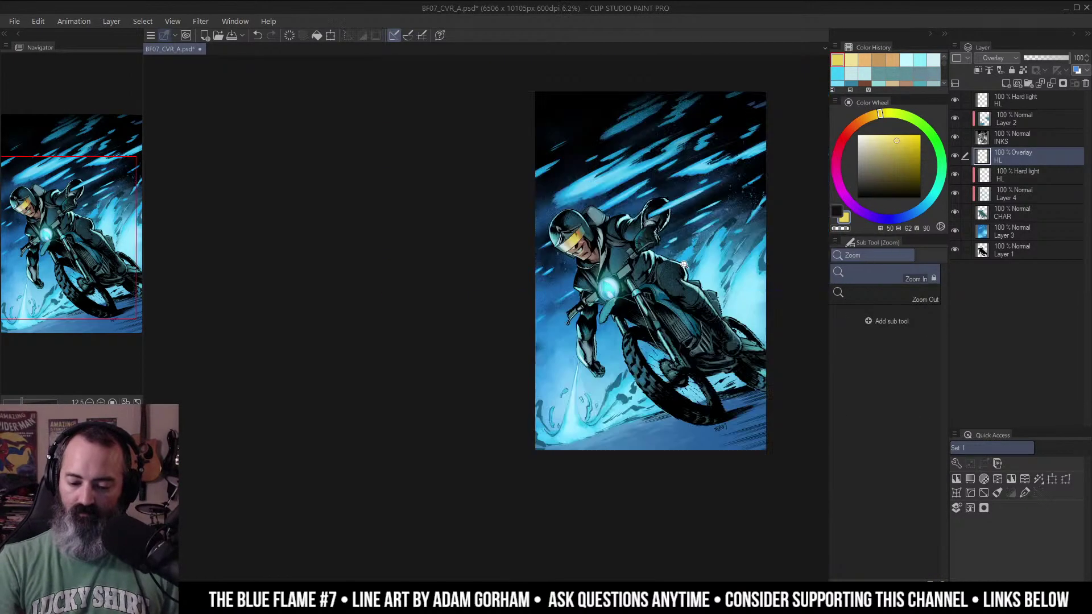
pyautogui.keyDown('ctrl'); pyautogui.click(577, 256); pyautogui.keyUp('ctrl')
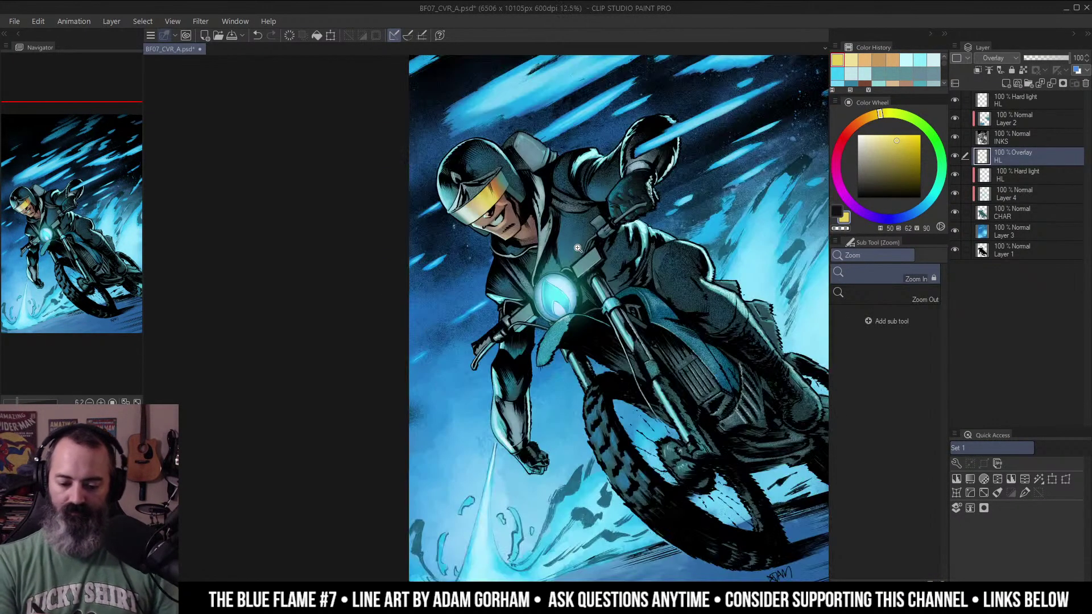
pyautogui.moveTo(577, 256); pyautogui.dragTo(658, 308)
pyautogui.keyDown('ctrl'); pyautogui.click(670, 280); pyautogui.keyUp('ctrl')
pyautogui.press('w')
pyautogui.click(515, 257)
pyautogui.hotkey('ctrl', 'd')
pyautogui.press('l')
pyautogui.hotkey('ctrl', 'space')
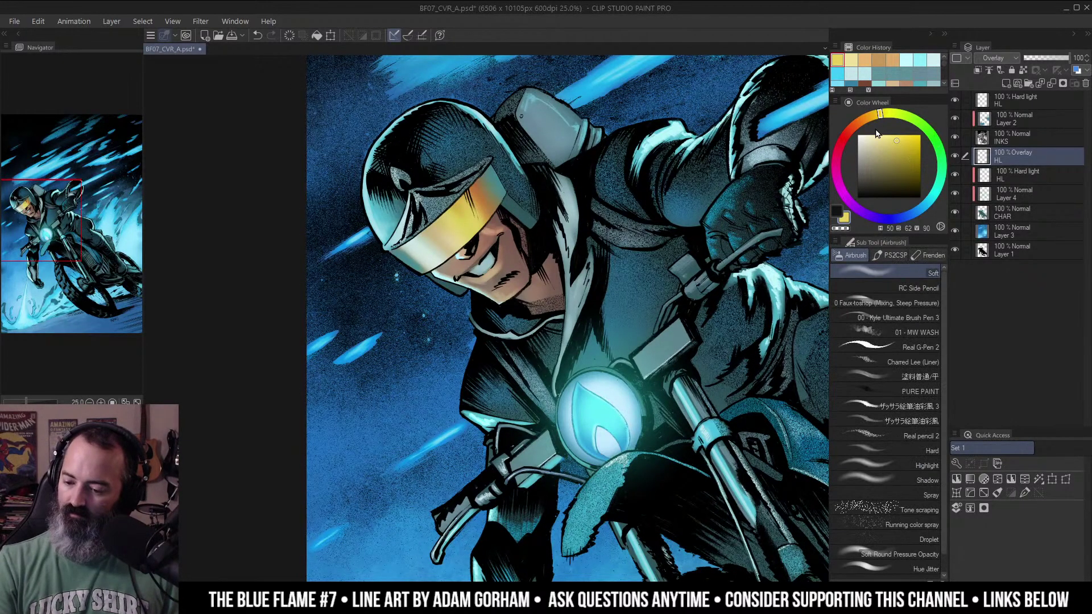
# Paint an orange glow on the skin beneath the visor with a smaller Faux-toshop (Mixing, Steep Pressure) brush, hue 25, saturation 62, value 78.
pyautogui.click(858, 123)
pyautogui.click(896, 149)
pyautogui.moveTo(492, 250)
pyautogui.mouseDown()
pyautogui.moveTo(512, 234)
pyautogui.moveTo(529, 267)
pyautogui.moveTo(501, 225)
pyautogui.moveTo(645, 249)
pyautogui.mouseUp()
pyautogui.hotkey('ctrl', 'space')
pyautogui.click(503, 229)
pyautogui.click(640, 249)
pyautogui.press('[')
pyautogui.press('[')
pyautogui.press('[')
pyautogui.press('[')
pyautogui.press('[')
pyautogui.press('[')
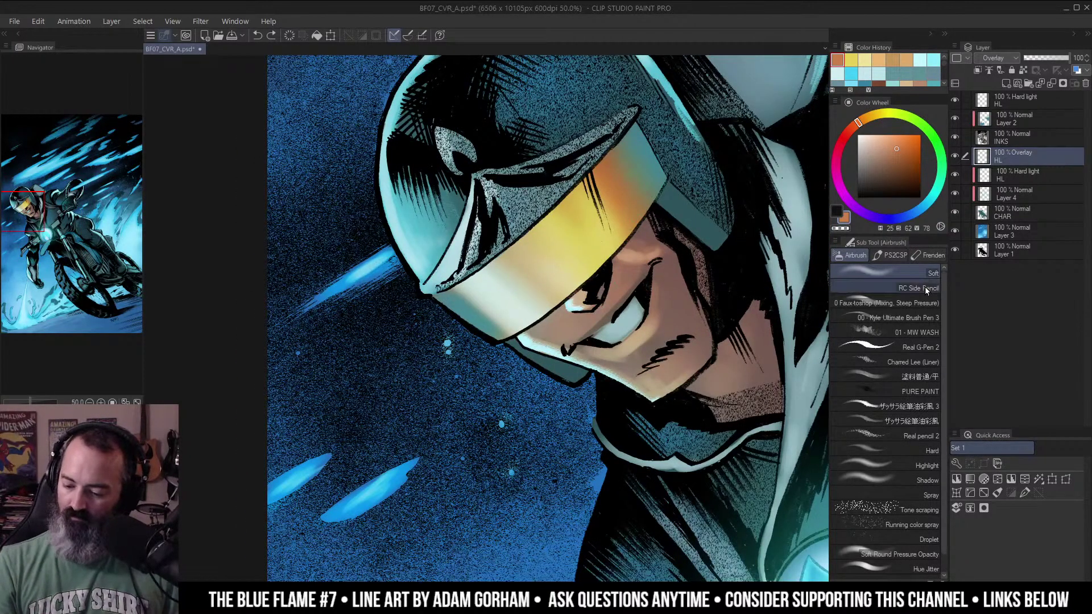
pyautogui.click(896, 303)
pyautogui.moveTo(560, 312)
pyautogui.mouseDown()
pyautogui.moveTo(527, 336)
pyautogui.moveTo(567, 306)
pyautogui.mouseUp()
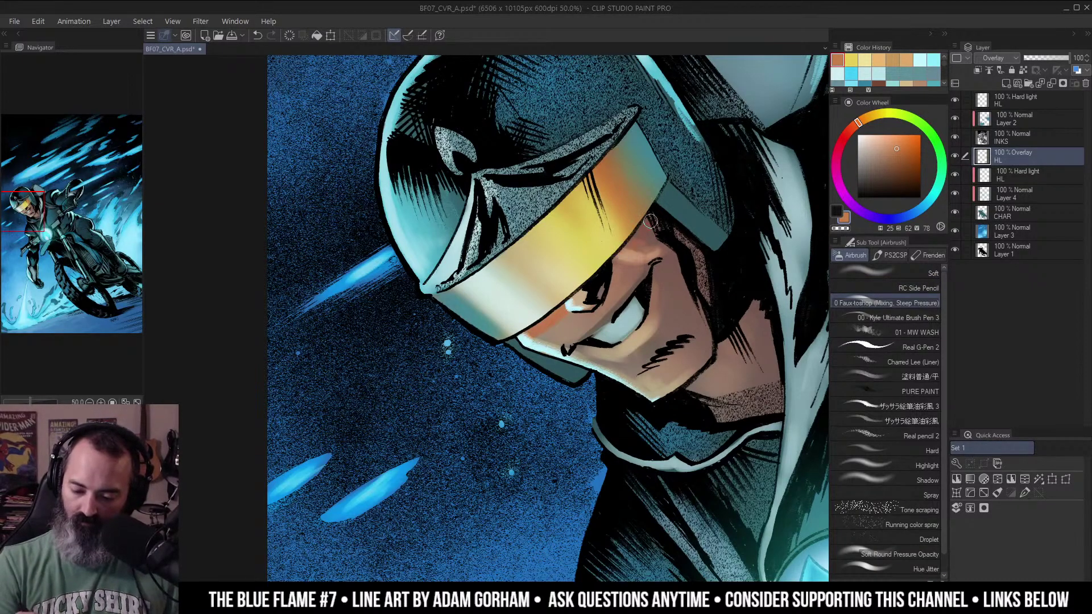
pyautogui.moveTo(620, 262); pyautogui.dragTo(632, 244)
# Add lighter highlights to the skin along the visor's lower edge in pale orange, hue 37, saturation 29, value 95.
pyautogui.click(885, 140)
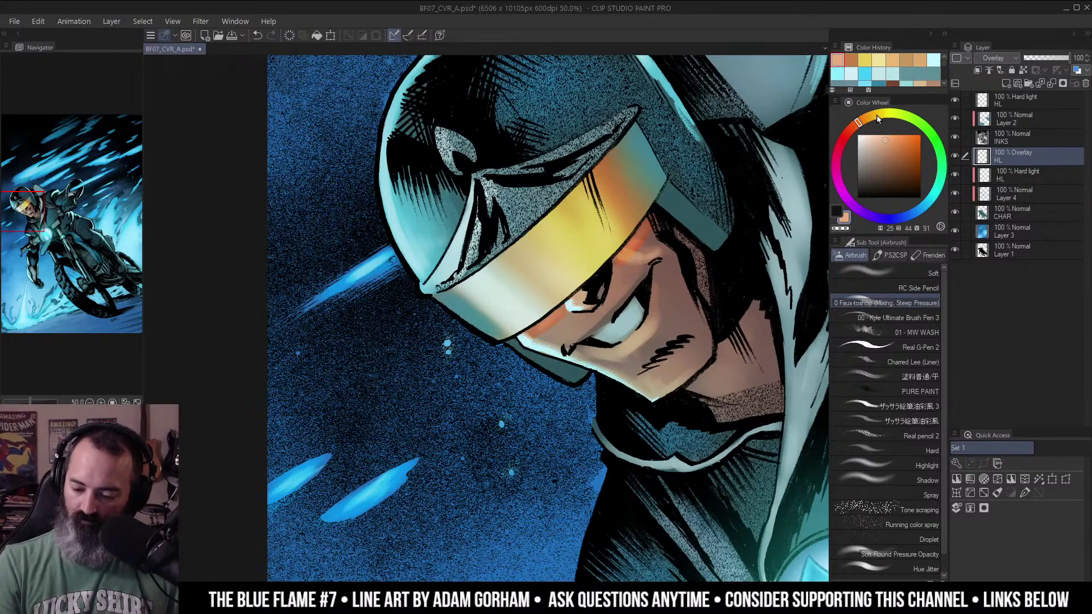
pyautogui.click(876, 138)
pyautogui.click(867, 118)
pyautogui.click(869, 117)
pyautogui.click(642, 228)
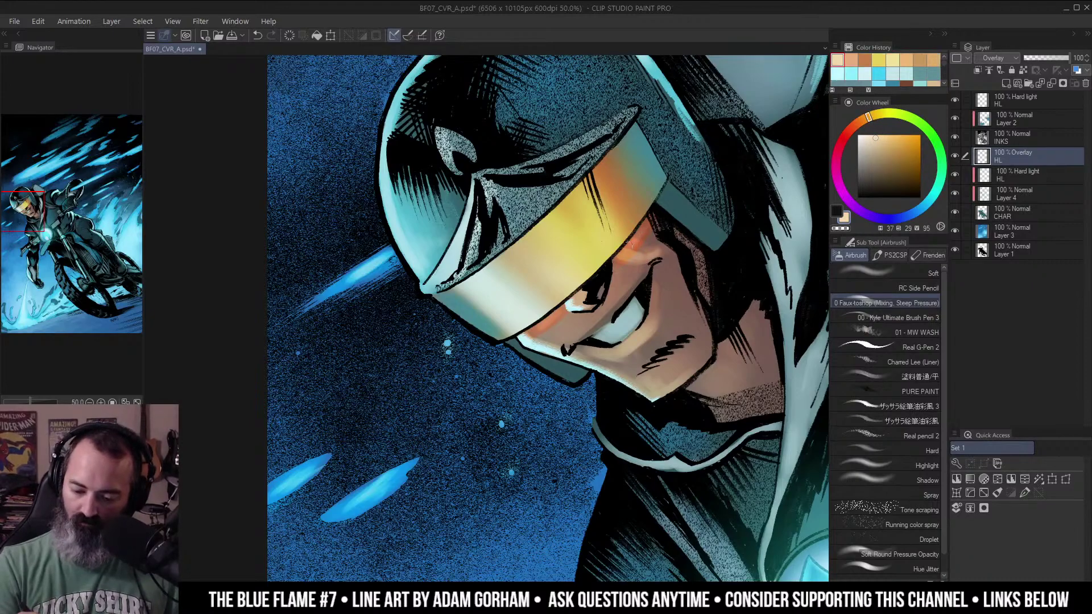
pyautogui.moveTo(534, 330); pyautogui.dragTo(558, 312)
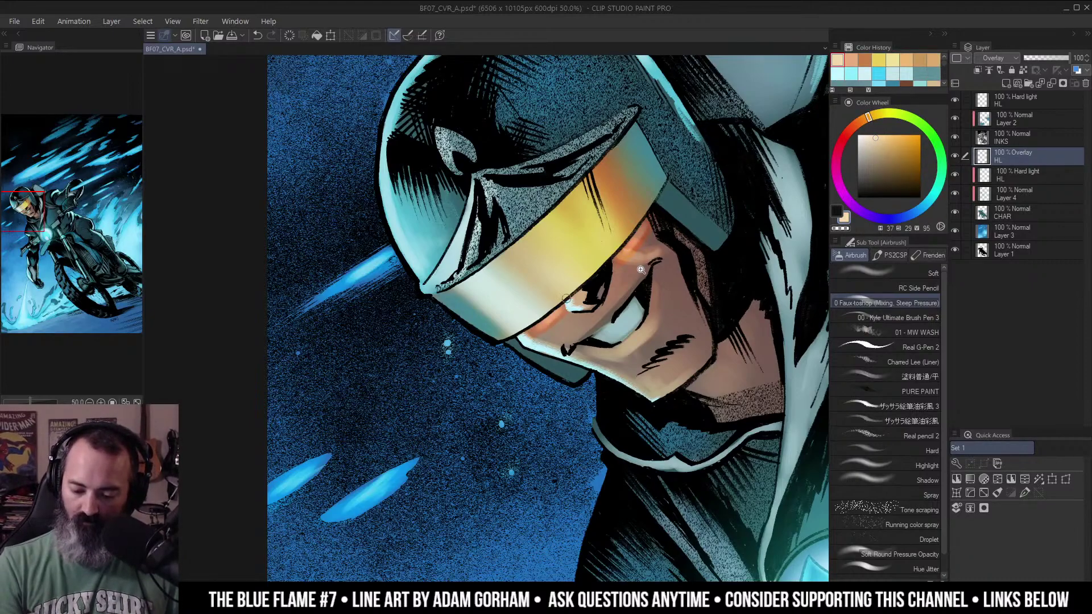
# Examine the visor and face tints at full-cover and closer views.
pyautogui.keyDown('alt'); pyautogui.click(648, 268); pyautogui.keyUp('alt')
pyautogui.keyDown('alt'); pyautogui.click(648, 268); pyautogui.keyUp('alt')
pyautogui.keyDown('alt'); pyautogui.click(686, 289); pyautogui.keyUp('alt')
pyautogui.keyDown('alt'); pyautogui.click(686, 289); pyautogui.keyUp('alt')
pyautogui.moveTo(695, 288); pyautogui.dragTo(549, 254)
pyautogui.keyDown('alt'); pyautogui.click(624, 266); pyautogui.keyUp('alt')
pyautogui.click(549, 256)
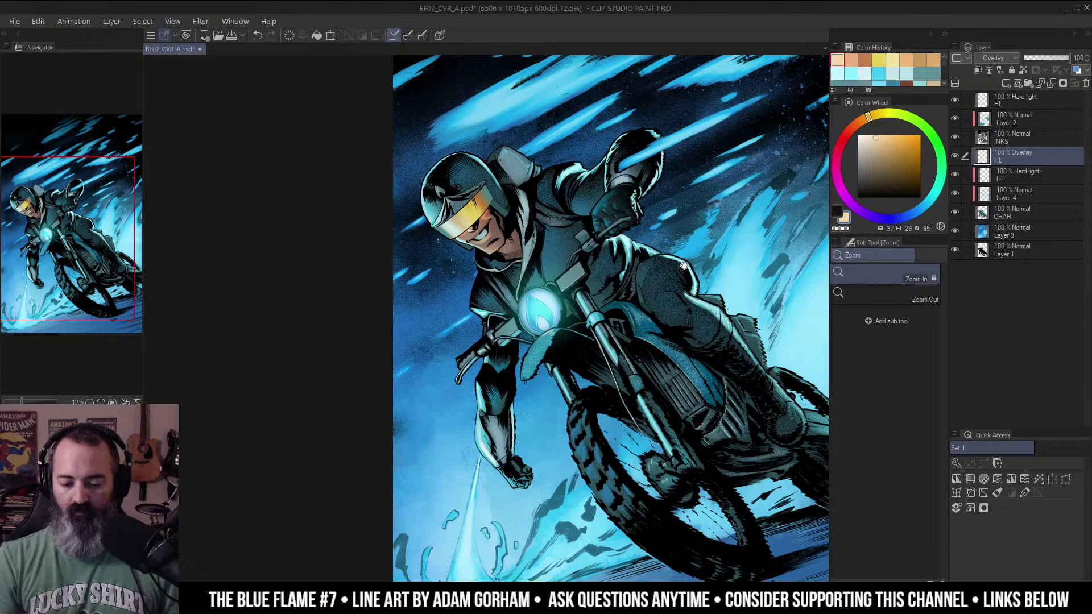
pyautogui.moveTo(683, 266); pyautogui.dragTo(620, 258)
pyautogui.press('alt')
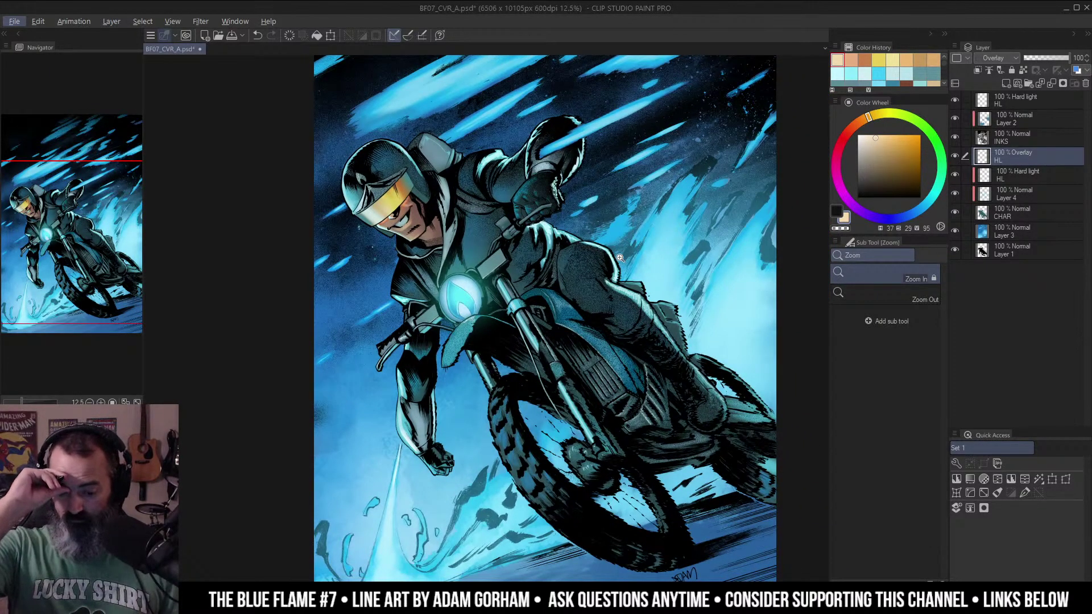
pyautogui.keyDown('alt'); pyautogui.click(620, 258); pyautogui.keyUp('alt')
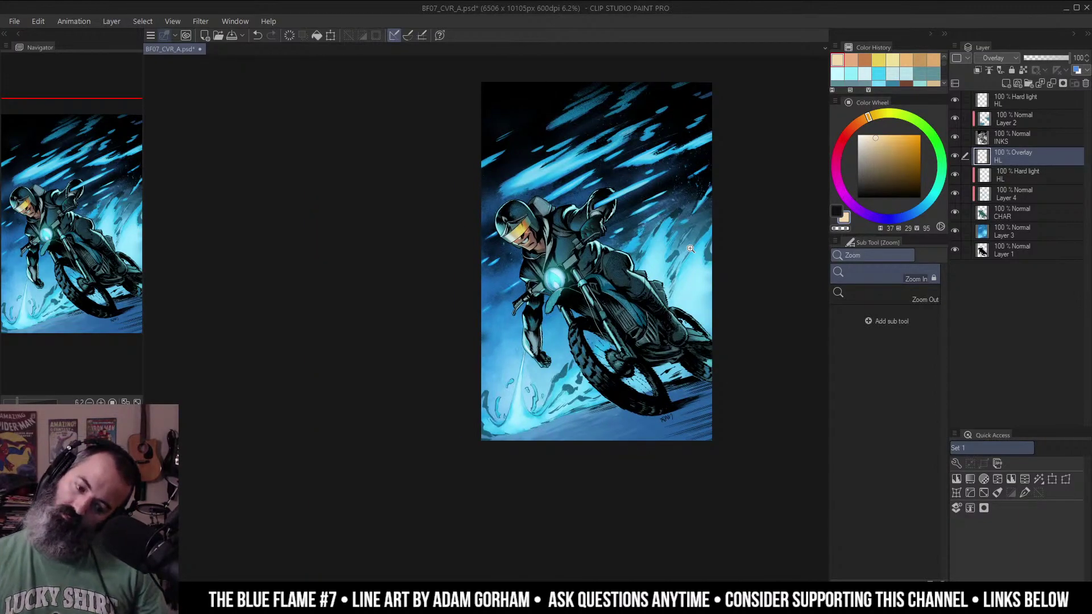
# Undo the last highlight stroke on the face and recheck the whole cover.
pyautogui.click(542, 208)
pyautogui.click(542, 209)
pyautogui.hotkey('ctrl', 'z')
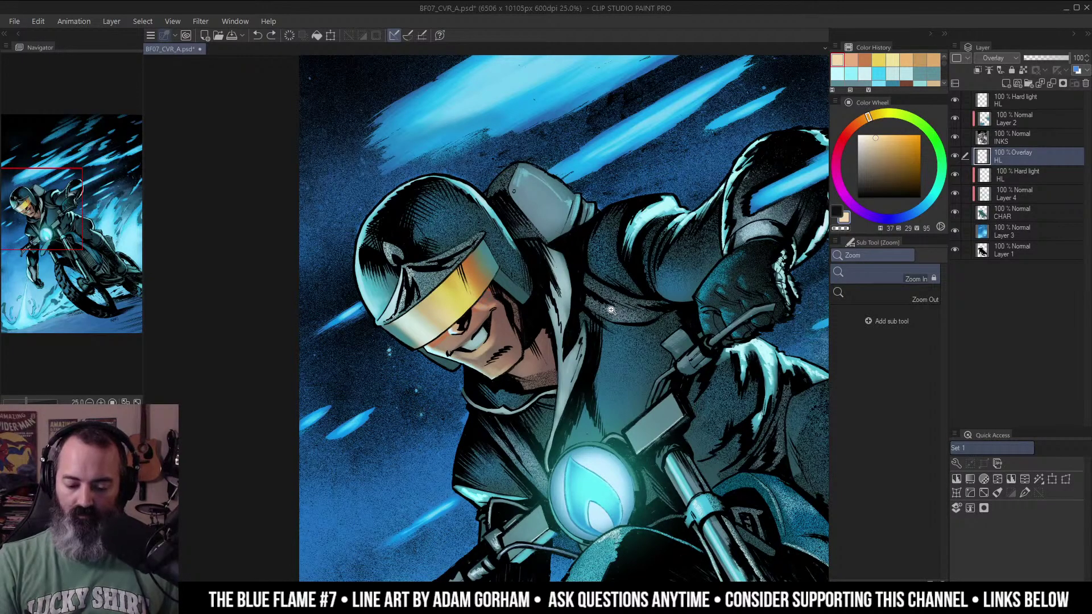
pyautogui.keyDown('alt'); pyautogui.click(617, 301); pyautogui.keyUp('alt')
pyautogui.moveTo(701, 326); pyautogui.dragTo(661, 257)
pyautogui.keyDown('alt'); pyautogui.click(661, 257); pyautogui.keyUp('alt')
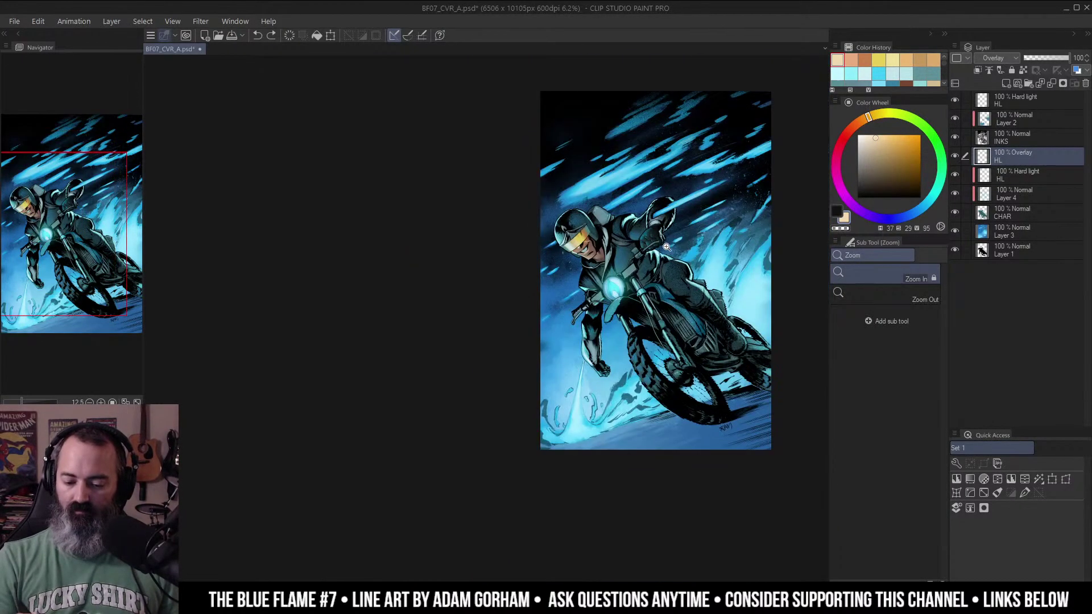
# Warm the rider's face and neck on the Overlay HL layer with reddish brown, hue 19, saturation 68, value 61.
pyautogui.moveTo(710, 373); pyautogui.dragTo(662, 366)
pyautogui.click(561, 230)
pyautogui.click(562, 230)
pyautogui.moveTo(457, 242); pyautogui.dragTo(572, 223)
pyautogui.click(548, 227)
pyautogui.press('b')
pyautogui.keyDown('alt'); pyautogui.click(564, 220); pyautogui.keyUp('alt')
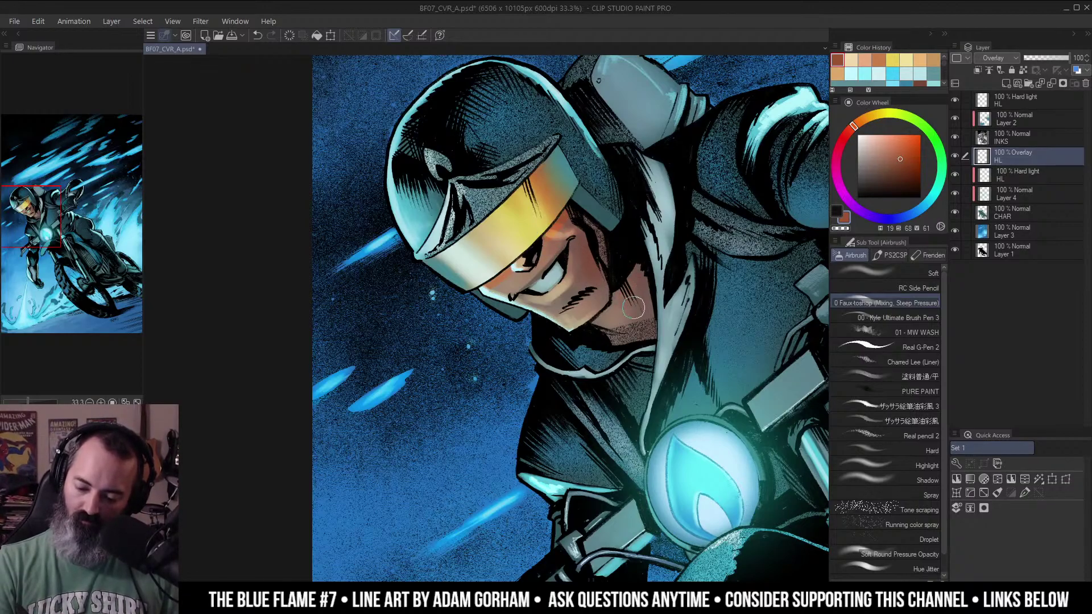
pyautogui.hotkey('ctrl', 'space')
pyautogui.moveTo(666, 257); pyautogui.dragTo(686, 234)
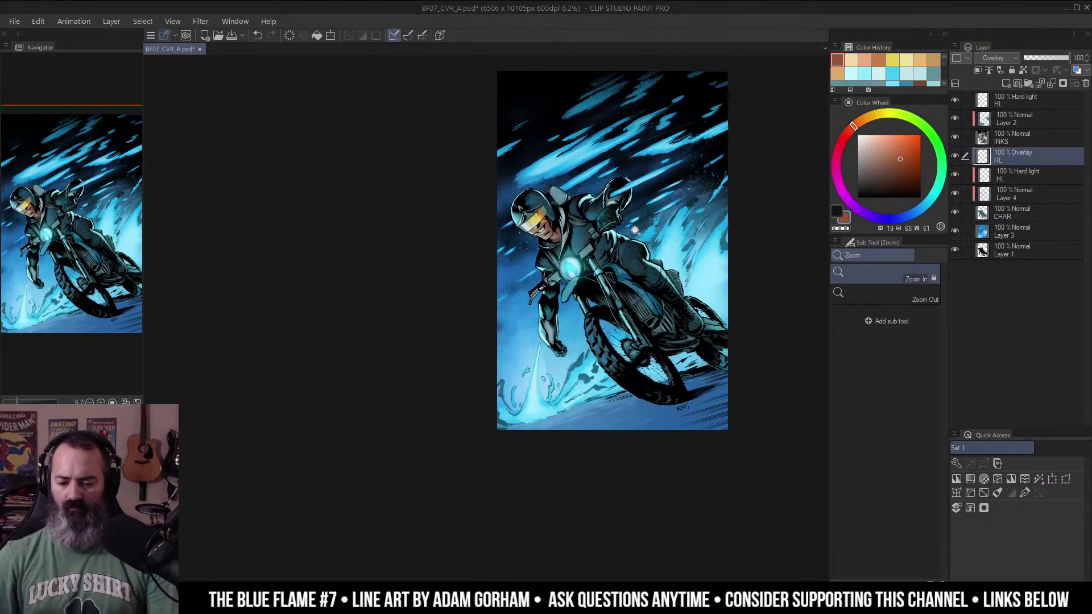
pyautogui.moveTo(687, 265); pyautogui.dragTo(666, 261)
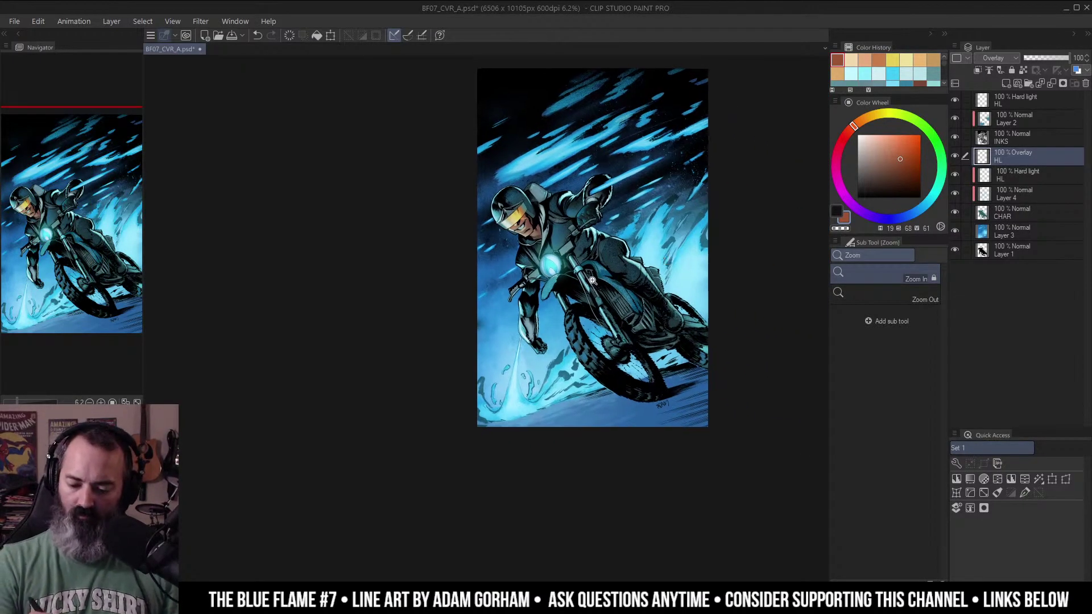
# Highlight the top of the motorcycle's front fork beside the headlight in pale cyan, hue 180, saturation 15, value 95.
pyautogui.moveTo(594, 280); pyautogui.dragTo(631, 230)
pyautogui.click(869, 137)
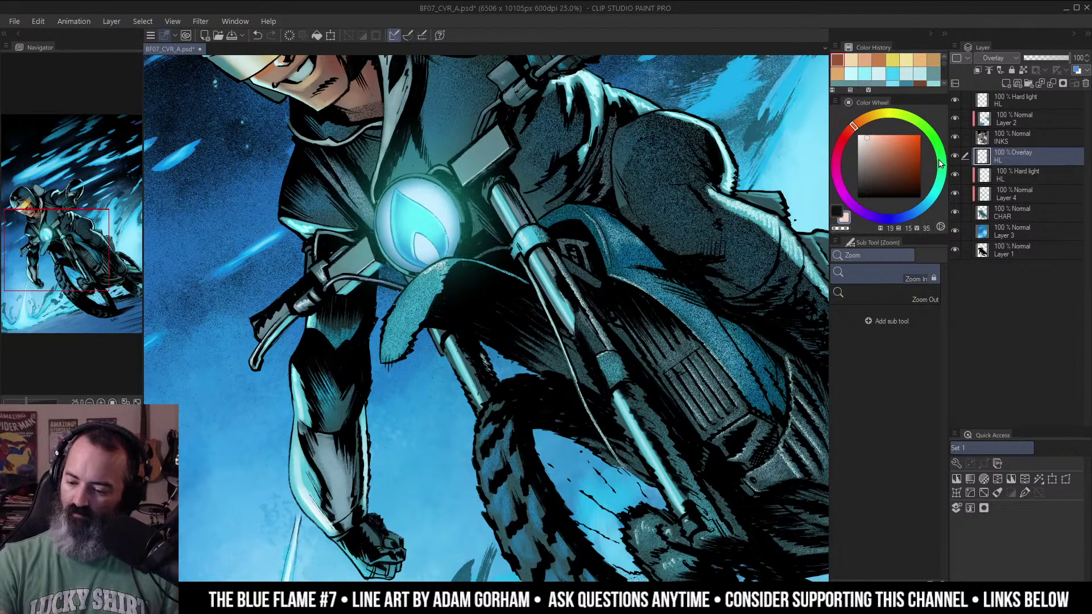
pyautogui.click(936, 195)
pyautogui.press('m')
pyautogui.moveTo(663, 204); pyautogui.dragTo(674, 186)
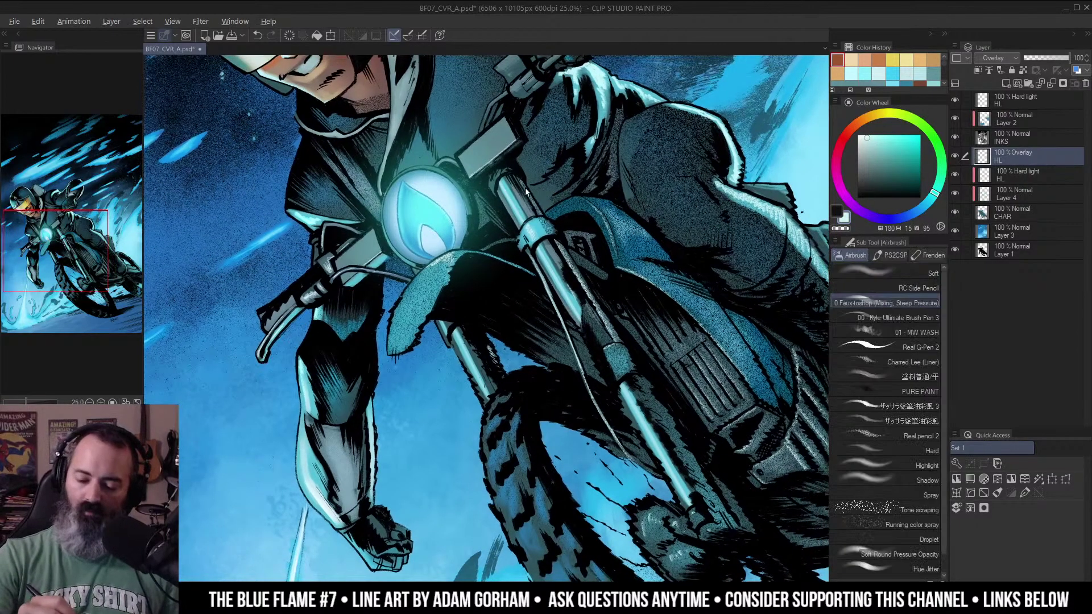
pyautogui.press('b')
pyautogui.moveTo(520, 177); pyautogui.dragTo(526, 194)
pyautogui.press('m')
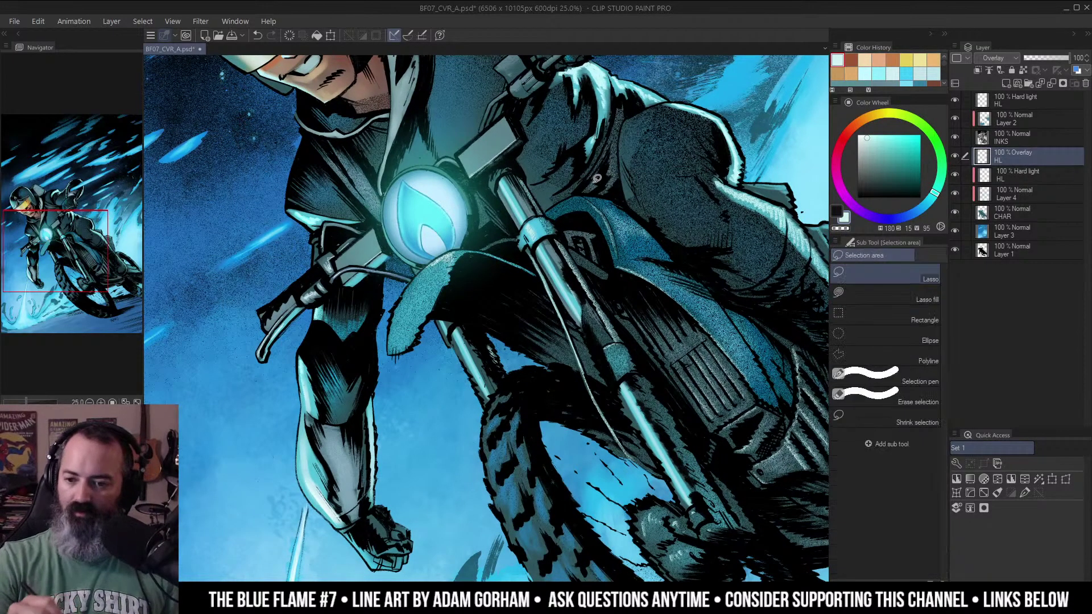
pyautogui.moveTo(636, 190); pyautogui.dragTo(626, 172)
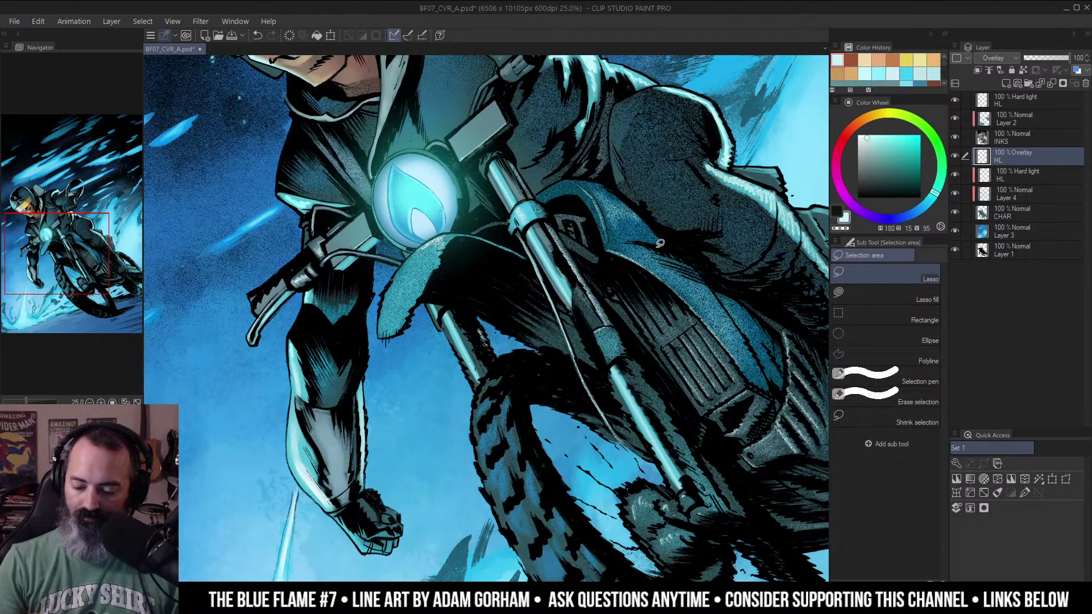
# Brush a pale cyan glow over the headlight on the topmost Hard light HL layer.
pyautogui.hotkey('ctrl', 'space')
pyautogui.moveTo(612, 237); pyautogui.dragTo(546, 239)
pyautogui.moveTo(711, 204)
pyautogui.mouseDown()
pyautogui.moveTo(679, 260)
pyautogui.moveTo(706, 275)
pyautogui.mouseUp()
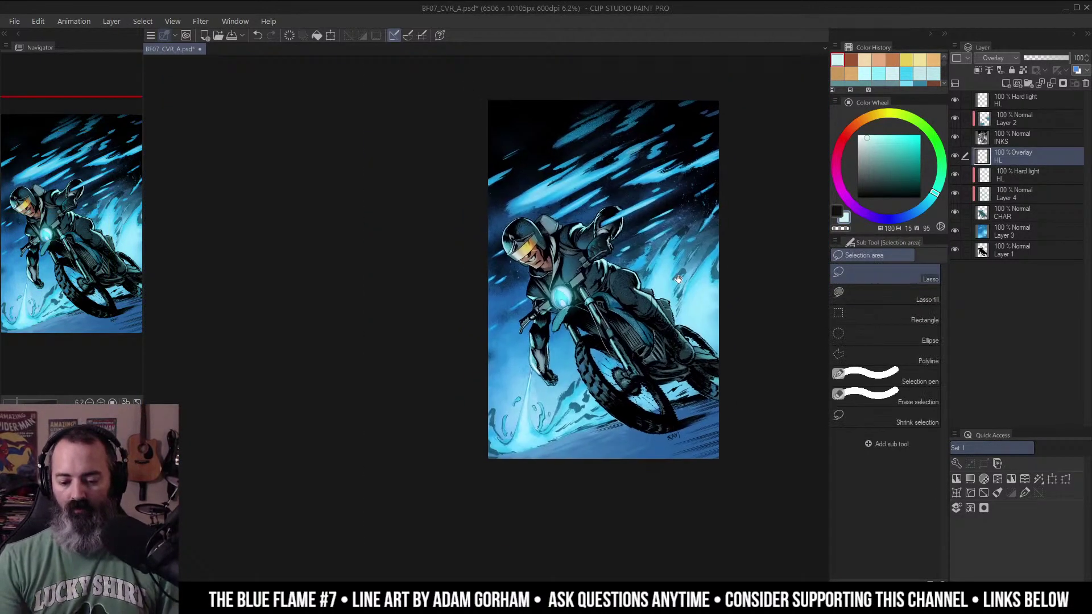
pyautogui.hotkey('ctrl', 'space')
pyautogui.moveTo(600, 312); pyautogui.dragTo(633, 313)
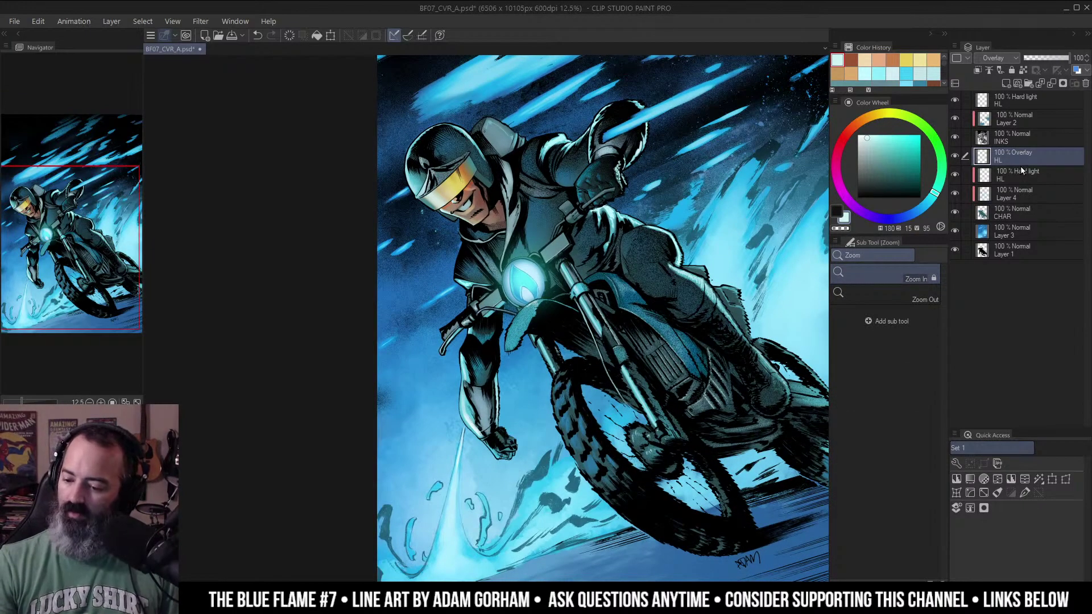
pyautogui.click(1018, 100)
pyautogui.press('b')
pyautogui.moveTo(515, 271)
pyautogui.mouseDown()
pyautogui.moveTo(522, 297)
pyautogui.moveTo(521, 287)
pyautogui.moveTo(504, 307)
pyautogui.mouseUp()
# Examine the headlight glow against the whole cover.
pyautogui.hotkey('ctrl', 'space')
pyautogui.moveTo(569, 276)
pyautogui.mouseDown()
pyautogui.moveTo(534, 276)
pyautogui.moveTo(541, 257)
pyautogui.mouseUp()
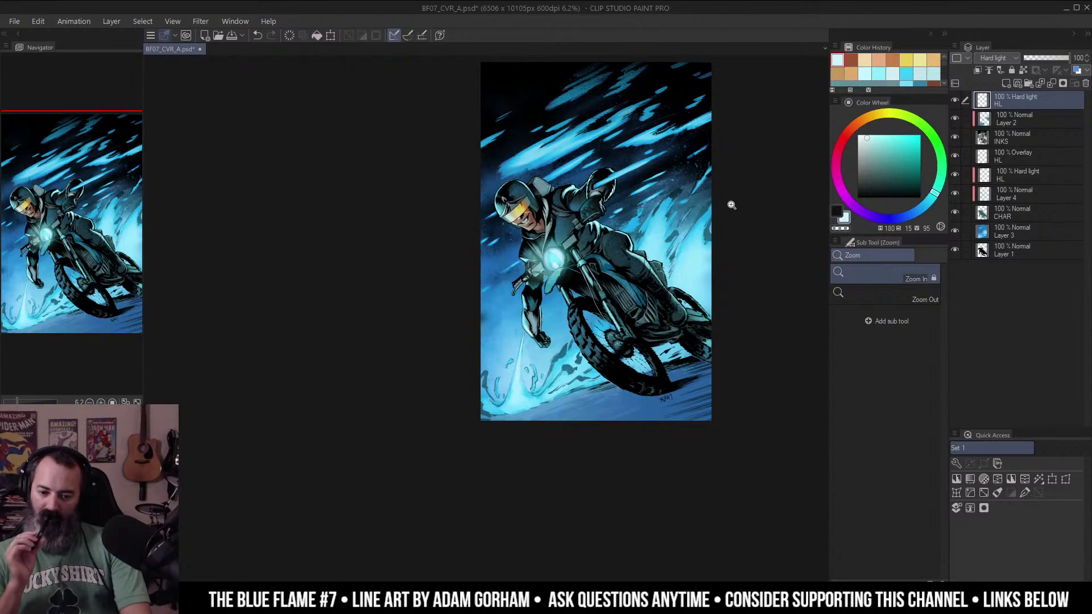
pyautogui.moveTo(642, 133); pyautogui.dragTo(630, 172)
pyautogui.moveTo(650, 251); pyautogui.dragTo(695, 295)
pyautogui.keyDown('alt'); pyautogui.click(633, 241); pyautogui.keyUp('alt')
pyautogui.click(642, 254)
pyautogui.moveTo(661, 262); pyautogui.dragTo(661, 253)
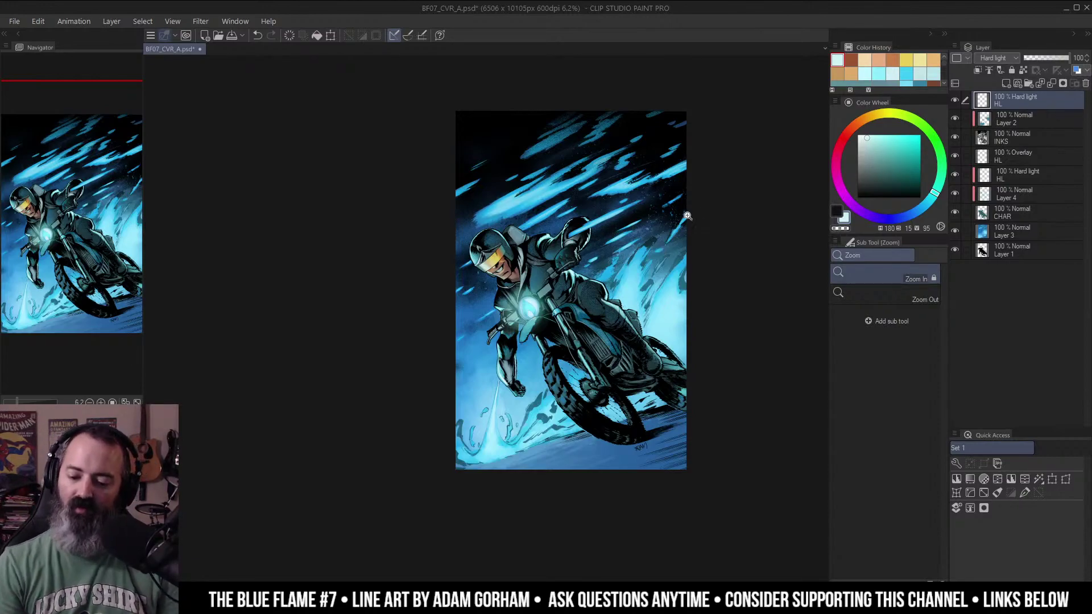
pyautogui.press('m')
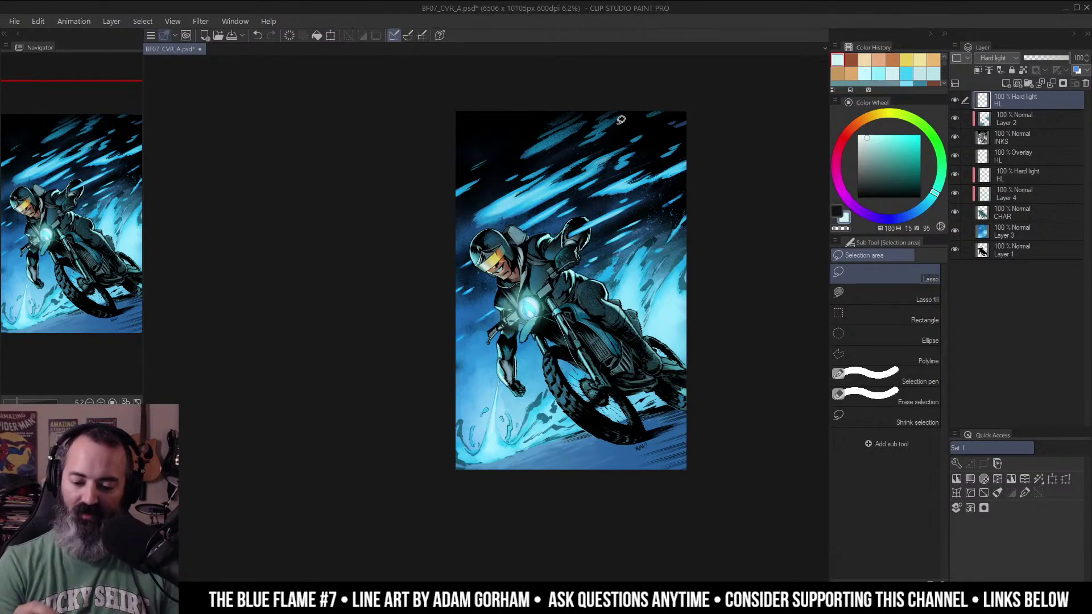
pyautogui.moveTo(667, 123)
pyautogui.mouseDown()
pyautogui.moveTo(512, 156)
pyautogui.moveTo(511, 404)
pyautogui.moveTo(695, 337)
pyautogui.moveTo(580, 108)
pyautogui.moveTo(482, 420)
pyautogui.mouseUp()
pyautogui.hotkey('ctrl', 'd')
pyautogui.click(1014, 59)
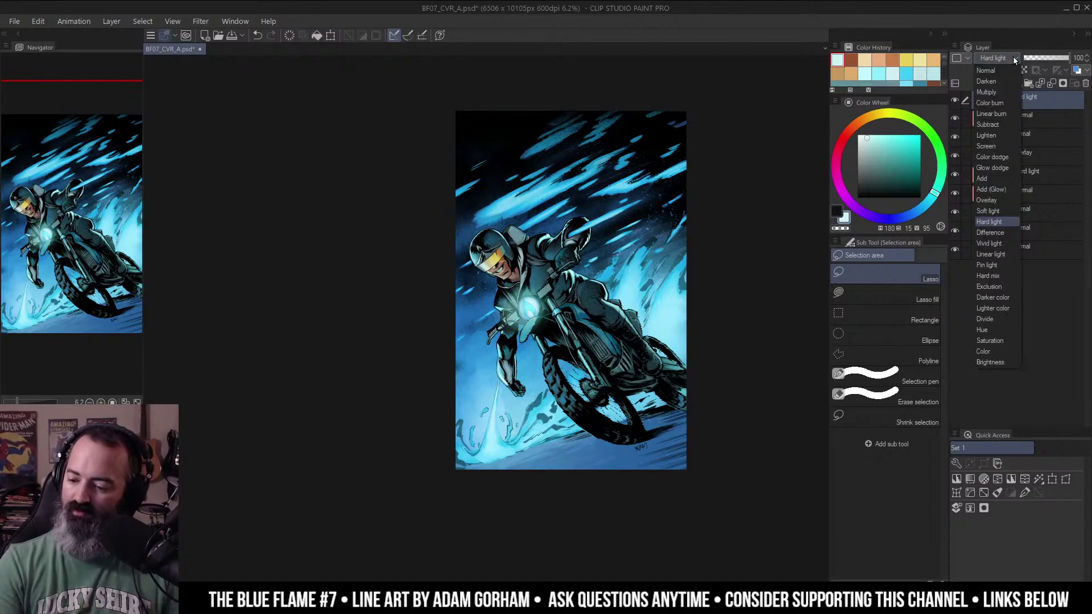
pyautogui.click(1015, 59)
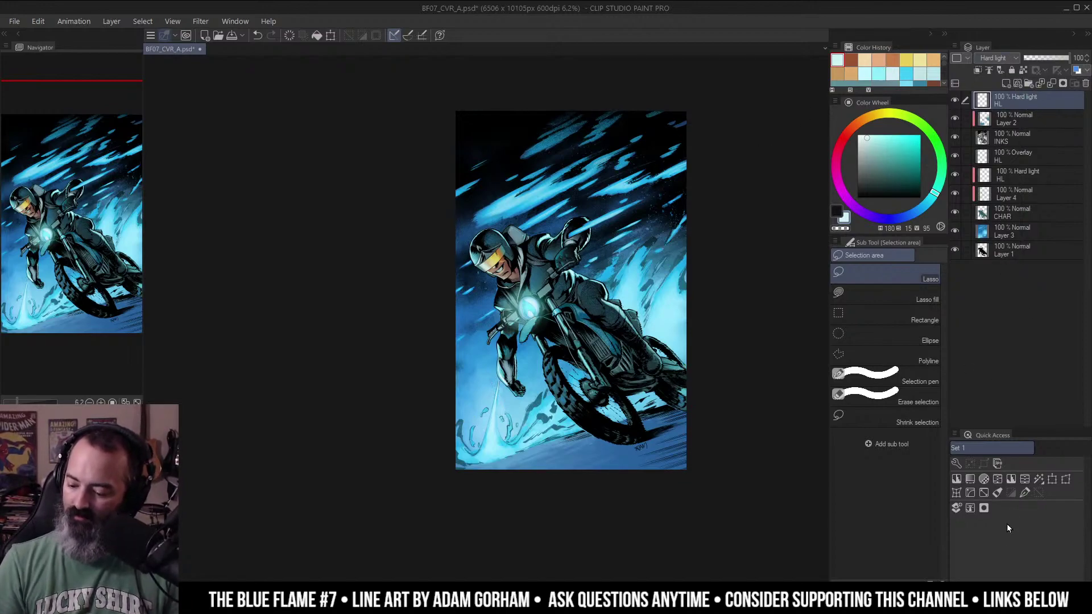
# Add a new layer above the Hard light HL layer, set its blending mode to Color, and fill it with black.
pyautogui.click(1006, 83)
pyautogui.click(999, 58)
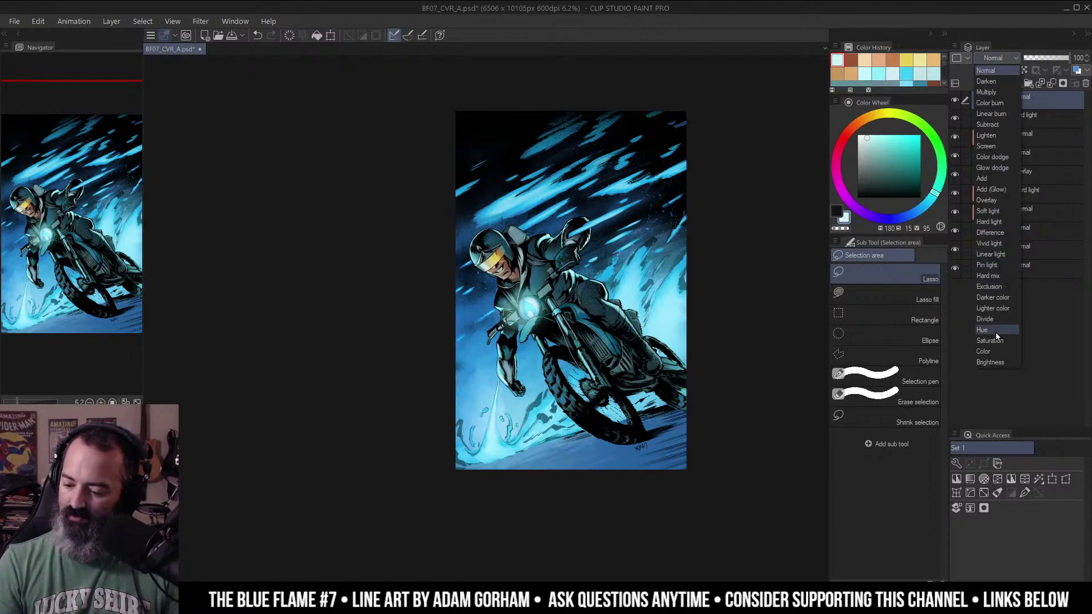
pyautogui.click(996, 352)
pyautogui.moveTo(871, 182); pyautogui.dragTo(853, 202)
pyautogui.press('g')
pyautogui.click(666, 228)
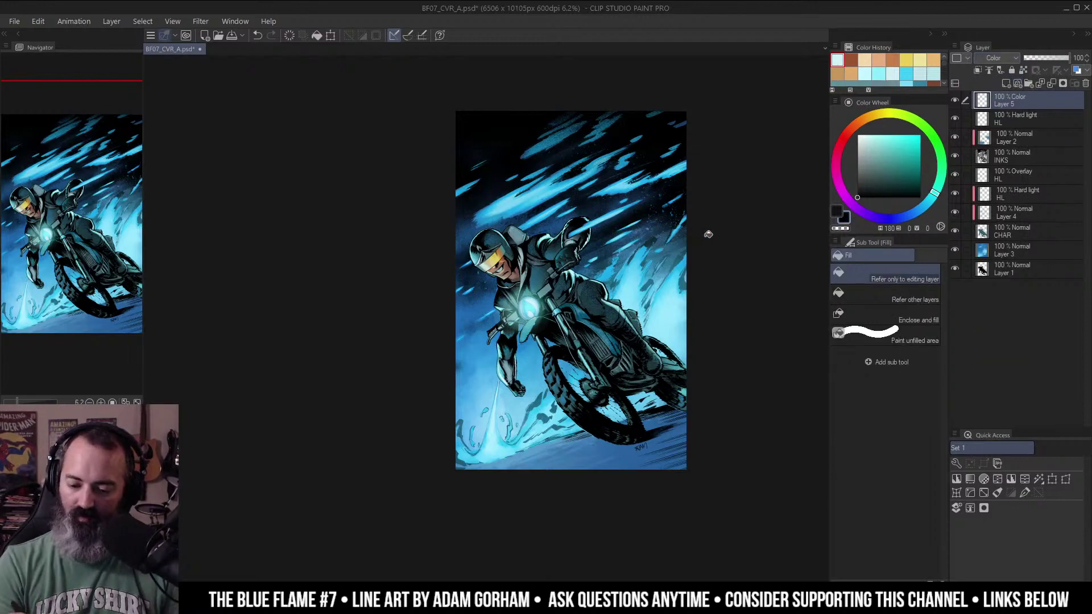
# Check the cover's values in greyscale and hide the black Color layer.
pyautogui.press('m')
pyautogui.moveTo(694, 273); pyautogui.dragTo(668, 281)
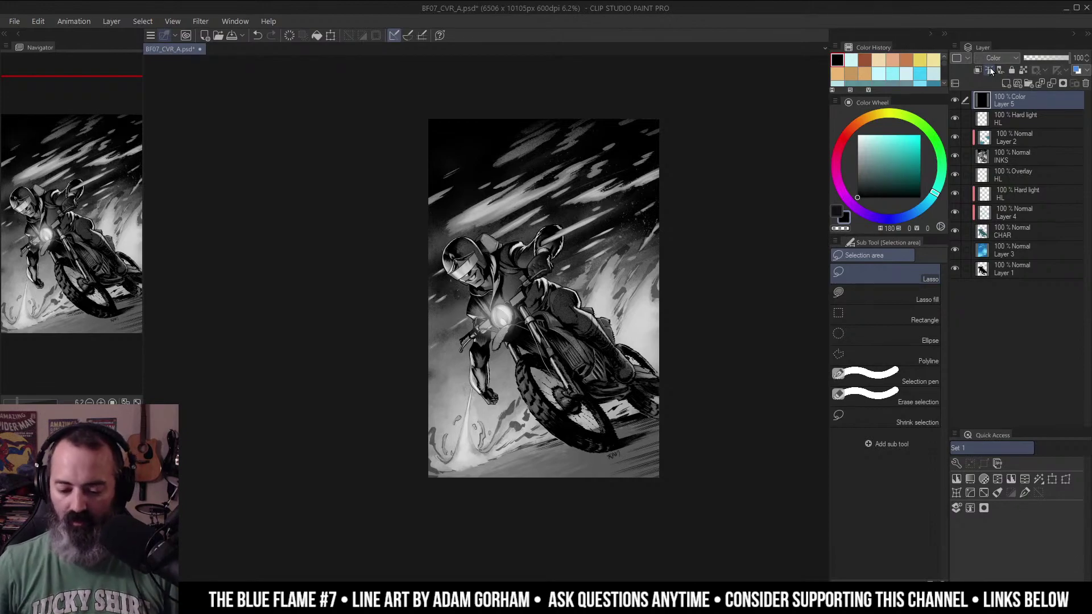
pyautogui.click(956, 100)
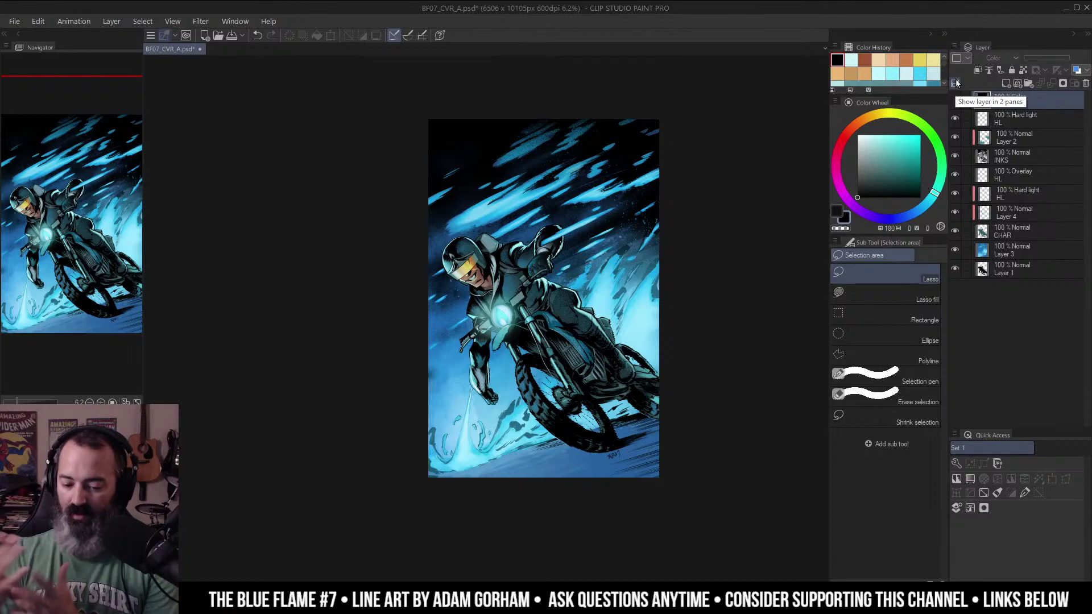
pyautogui.moveTo(639, 250); pyautogui.dragTo(656, 293)
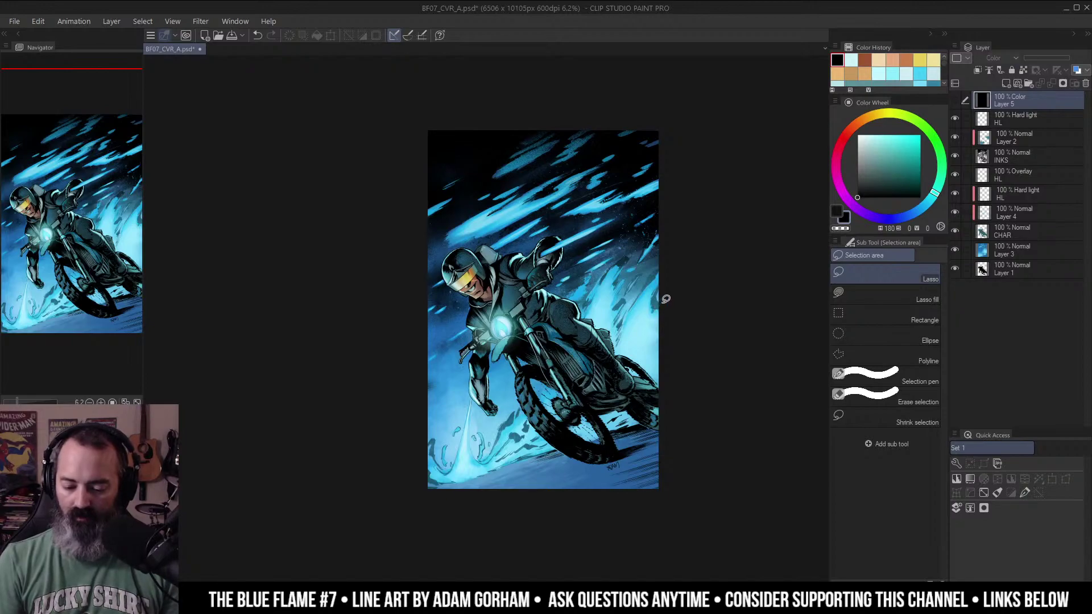
# Sample the brown skin tone from the face and add a new Hard light HL layer above the Overlay HL layer.
pyautogui.moveTo(664, 298); pyautogui.dragTo(712, 275)
pyautogui.press('b')
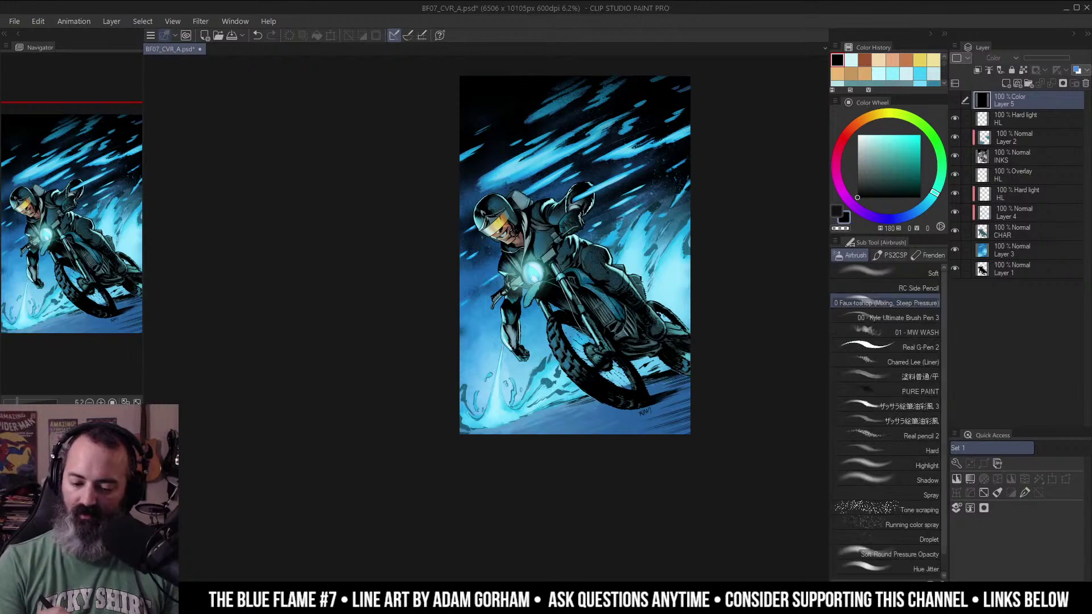
pyautogui.keyDown('alt'); pyautogui.click(509, 231); pyautogui.keyUp('alt')
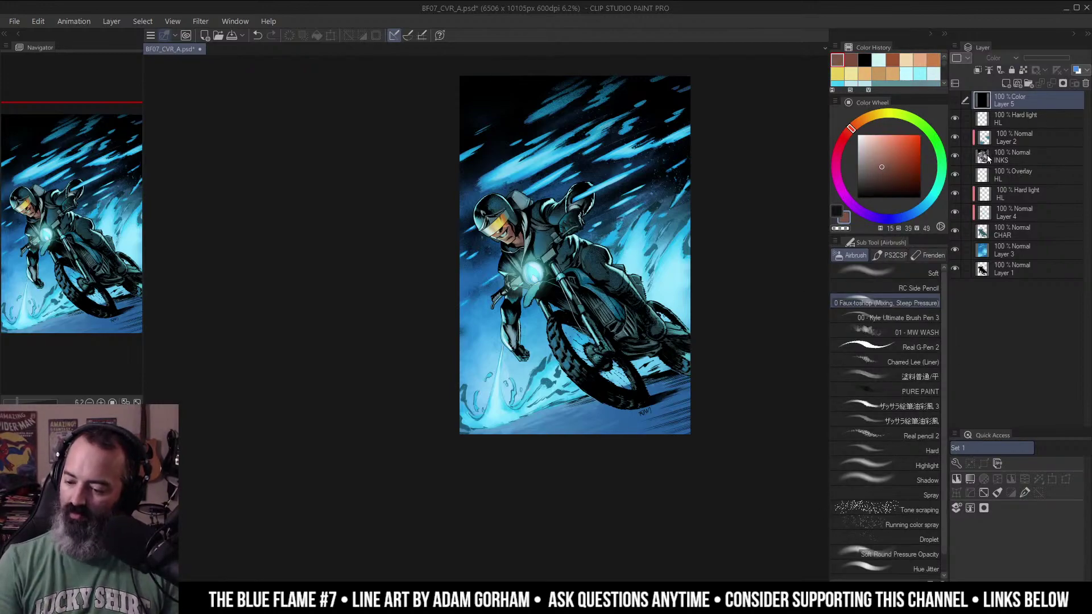
pyautogui.click(985, 175)
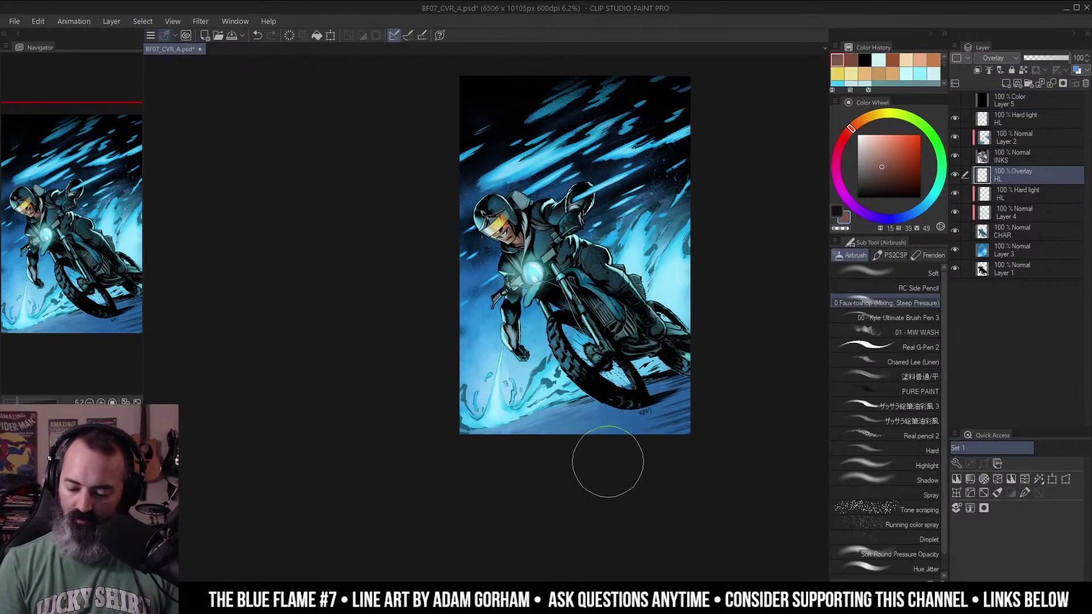
pyautogui.moveTo(608, 438); pyautogui.dragTo(620, 444)
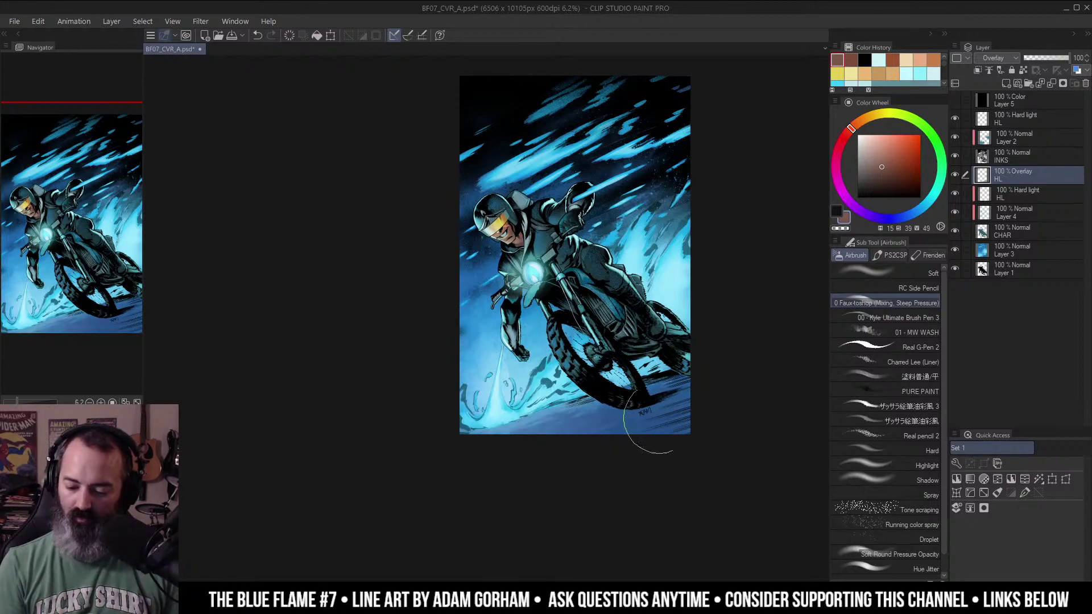
pyautogui.hotkey('ctrl', 'shift', 'n')
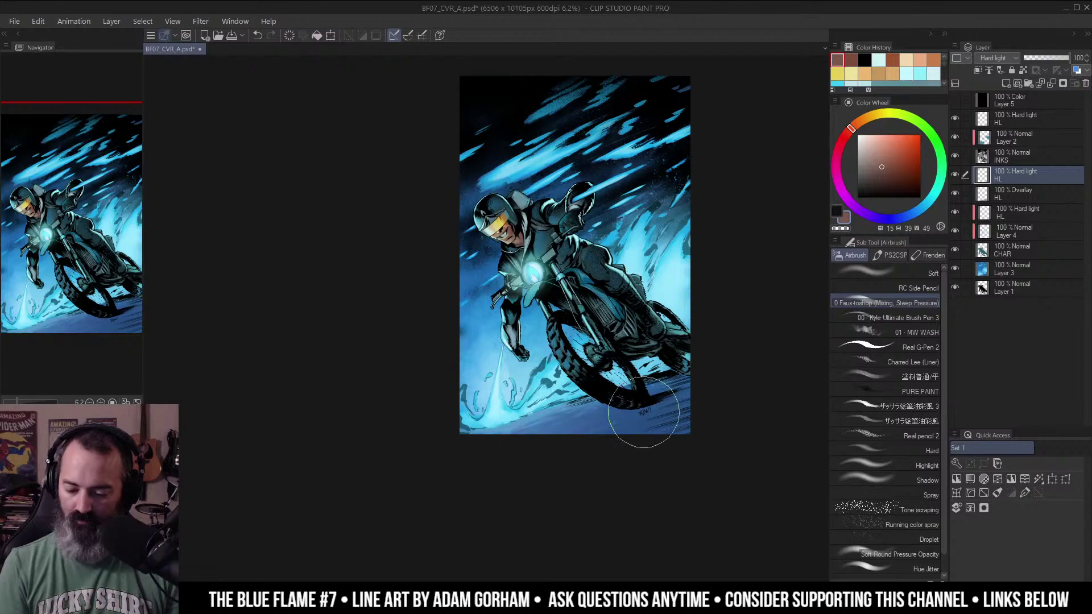
# Lighten the sampled tone and brush a warm reddish tint over the ground along the cover's lower edge.
pyautogui.click(882, 154)
pyautogui.moveTo(684, 389); pyautogui.dragTo(616, 419)
pyautogui.moveTo(717, 406); pyautogui.dragTo(575, 459)
pyautogui.moveTo(647, 419); pyautogui.dragTo(523, 458)
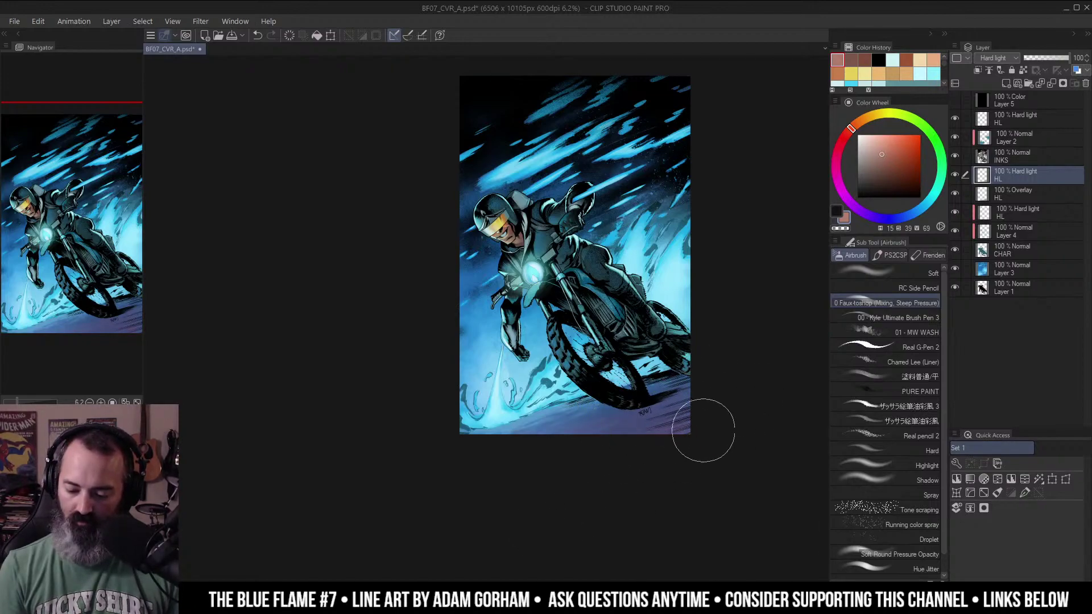
# Examine the warm ground tint against the whole cover, both reduced and close up on the rider and bike.
pyautogui.hotkey('ctrl', 'space')
pyautogui.keyDown('ctrl'); pyautogui.keyDown('alt'); pyautogui.click(705, 305); pyautogui.keyUp('alt'); pyautogui.keyUp('ctrl')
pyautogui.moveTo(741, 292); pyautogui.dragTo(724, 287)
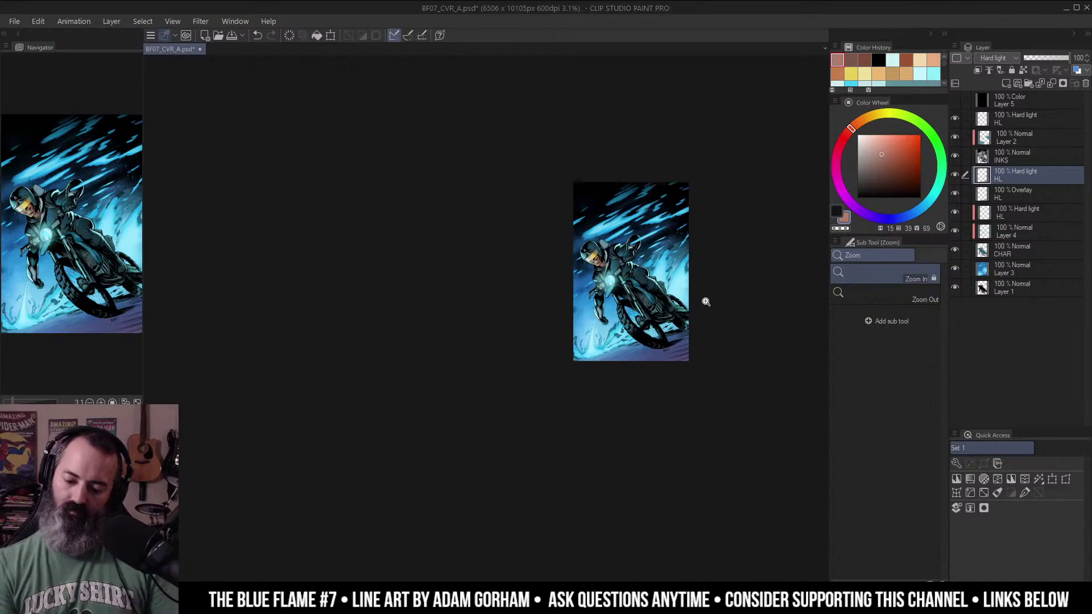
pyautogui.keyDown('ctrl'); pyautogui.click(707, 301); pyautogui.keyUp('ctrl')
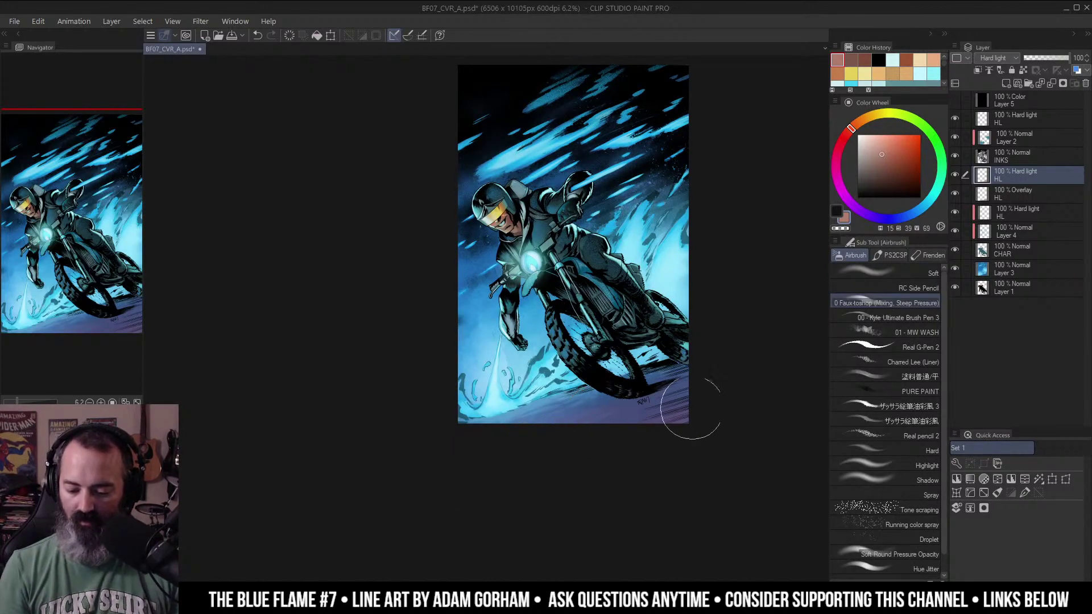
pyautogui.press('space')
pyautogui.moveTo(707, 293)
pyautogui.mouseDown()
pyautogui.moveTo(694, 331)
pyautogui.moveTo(714, 310)
pyautogui.mouseUp()
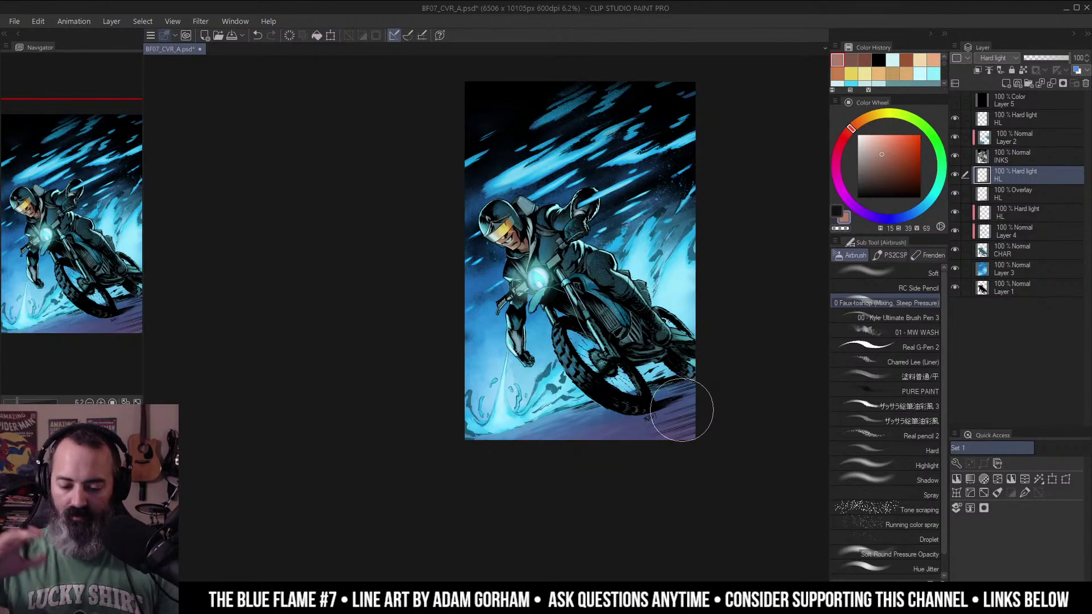
pyautogui.click(555, 239)
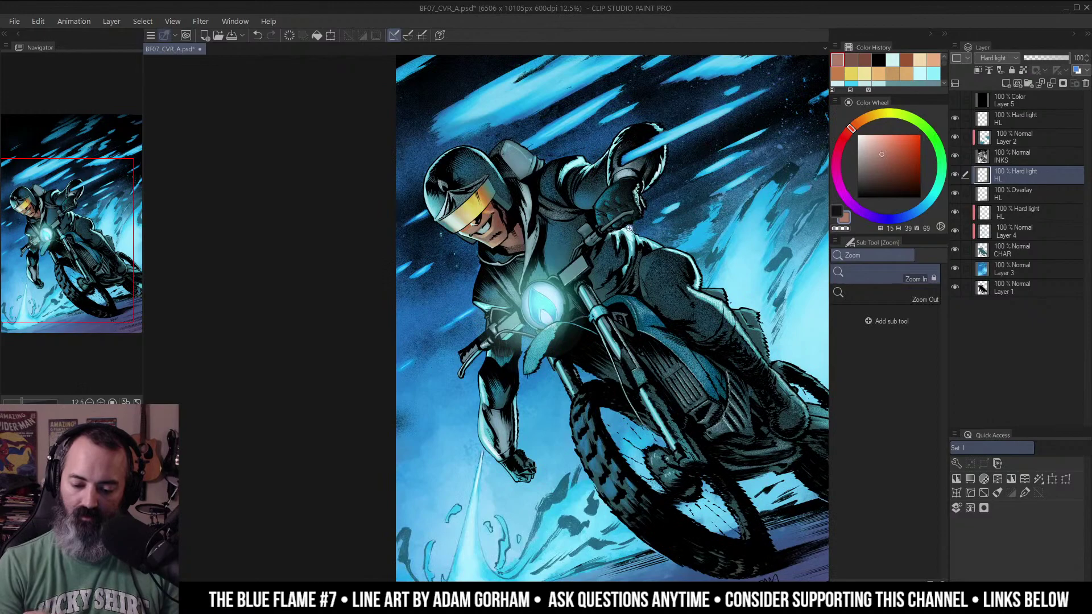
pyautogui.keyDown('alt'); pyautogui.click(646, 274); pyautogui.keyUp('alt')
pyautogui.moveTo(646, 274); pyautogui.dragTo(595, 267)
pyautogui.keyDown('alt'); pyautogui.click(685, 308); pyautogui.keyUp('alt')
pyautogui.click(663, 298)
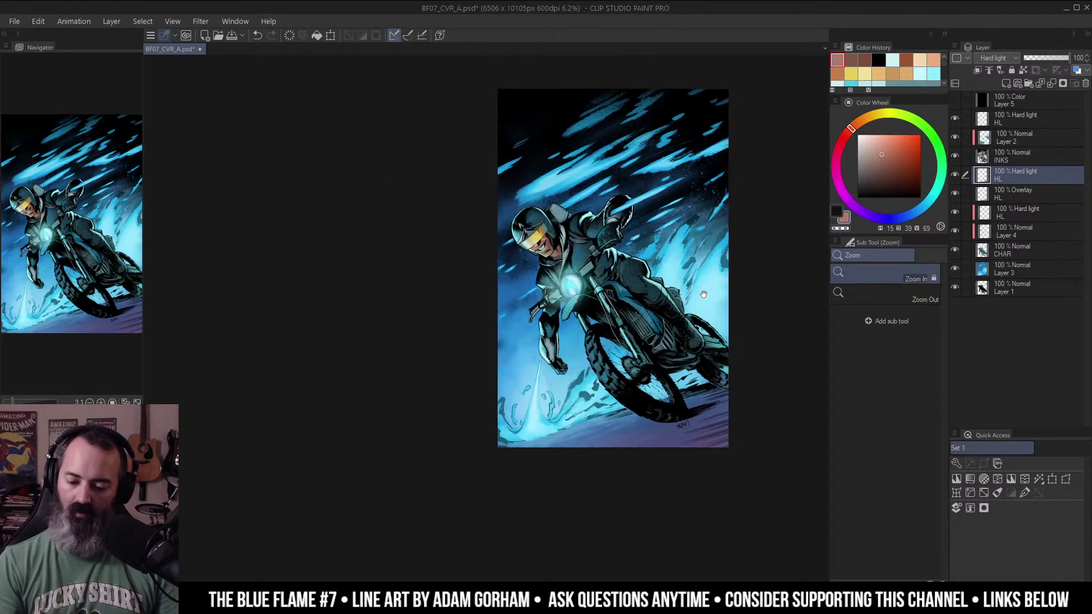
pyautogui.press('m')
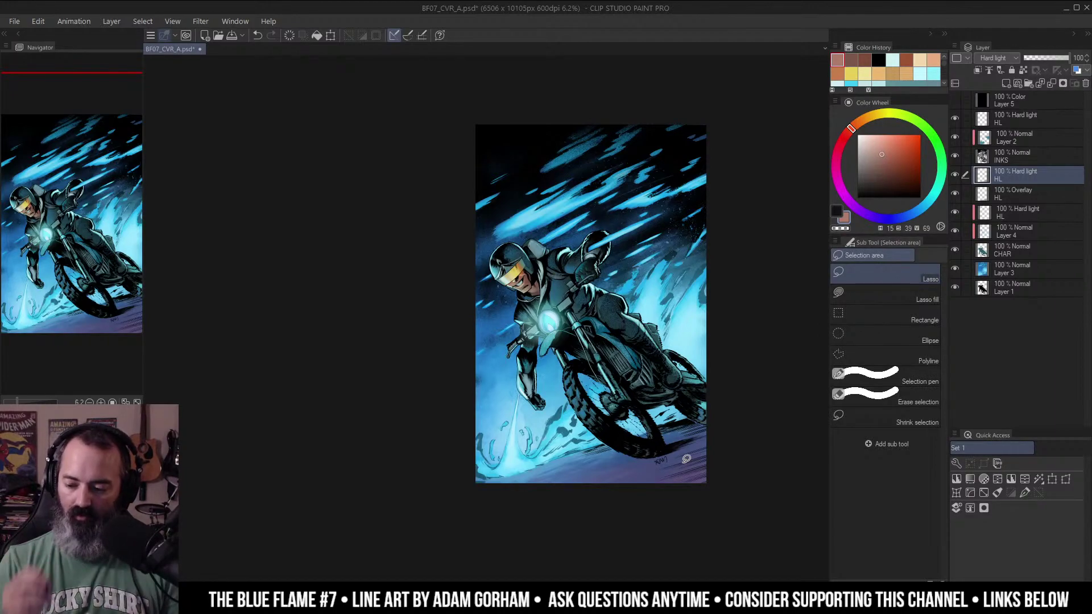
pyautogui.press('b')
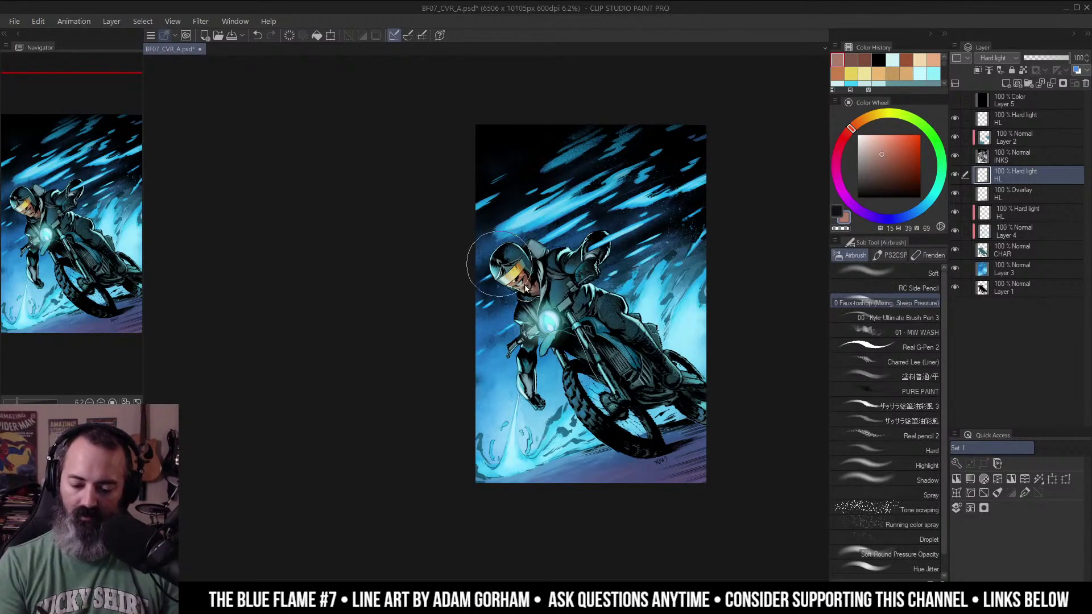
pyautogui.keyDown('alt'); pyautogui.click(525, 284); pyautogui.keyUp('alt')
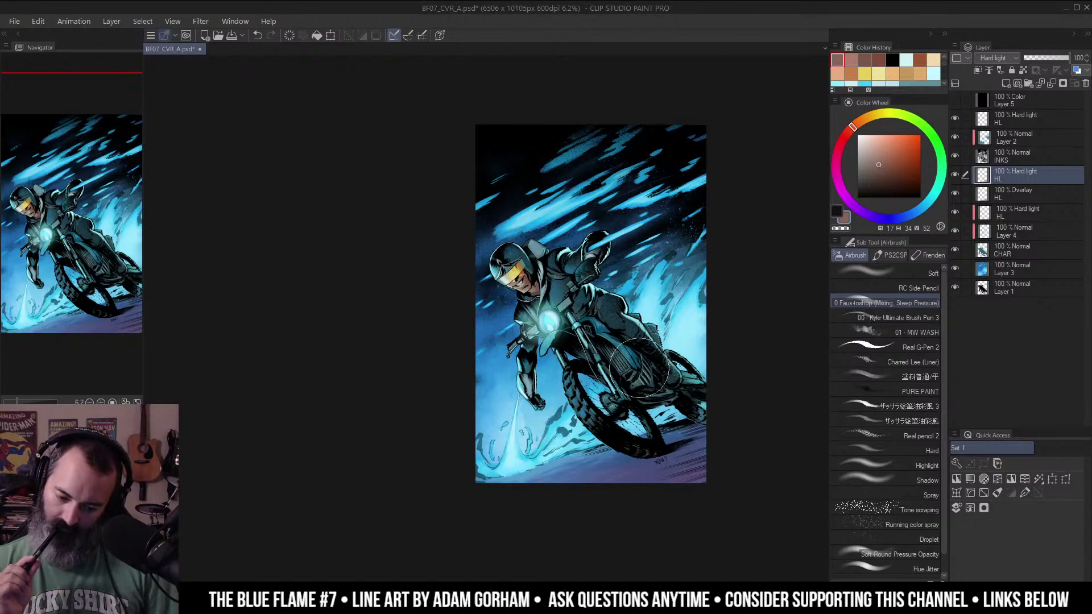
pyautogui.moveTo(689, 309); pyautogui.dragTo(684, 308)
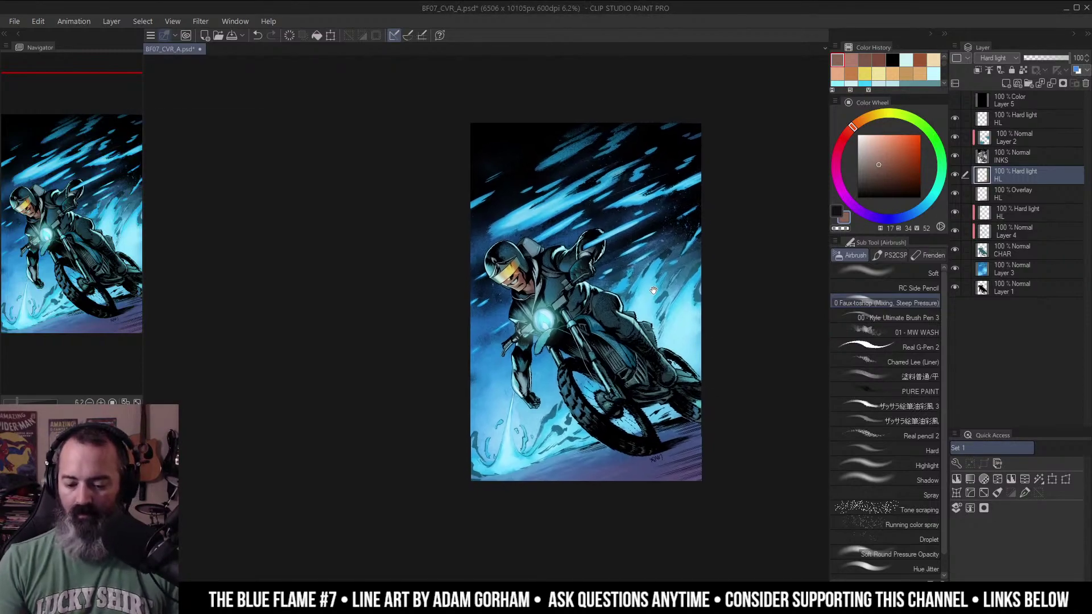
pyautogui.click(990, 267)
pyautogui.click(899, 272)
pyautogui.click(866, 139)
pyautogui.click(929, 201)
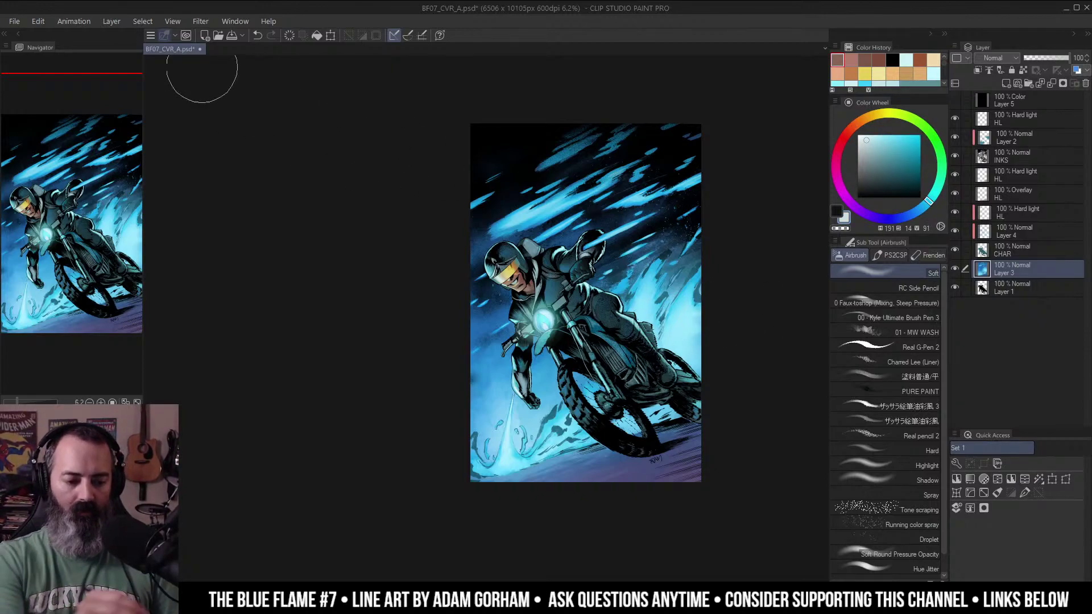
# Save and close BF07_CVR_A.psd, and reopen it in Photoshop.
pyautogui.click(200, 49)
pyautogui.click(518, 227)
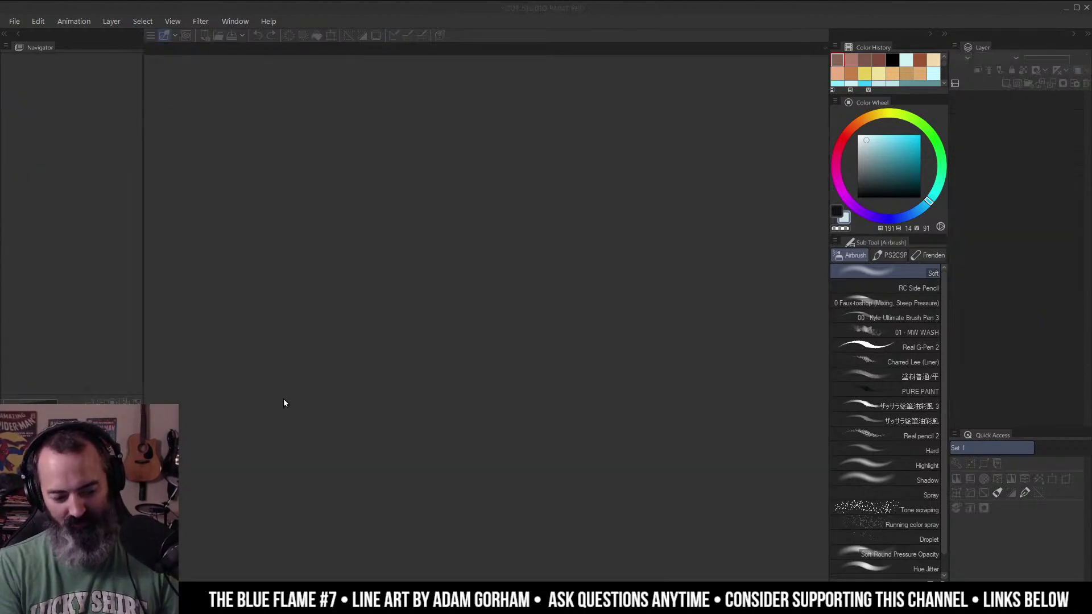
pyautogui.hotkey('alt', 'Tab')
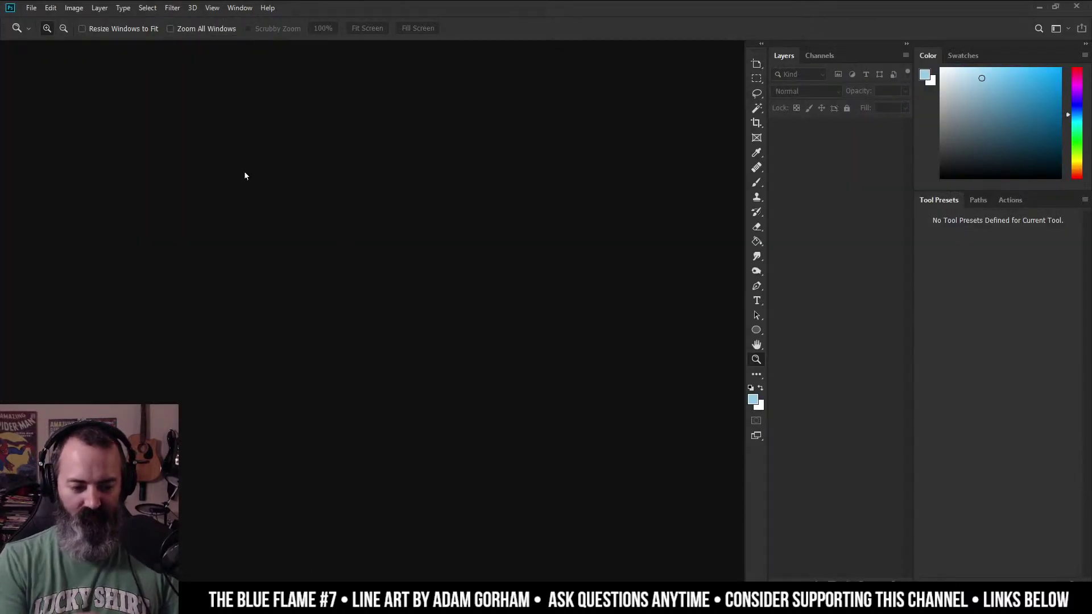
pyautogui.click(32, 7)
pyautogui.moveTo(106, 81)
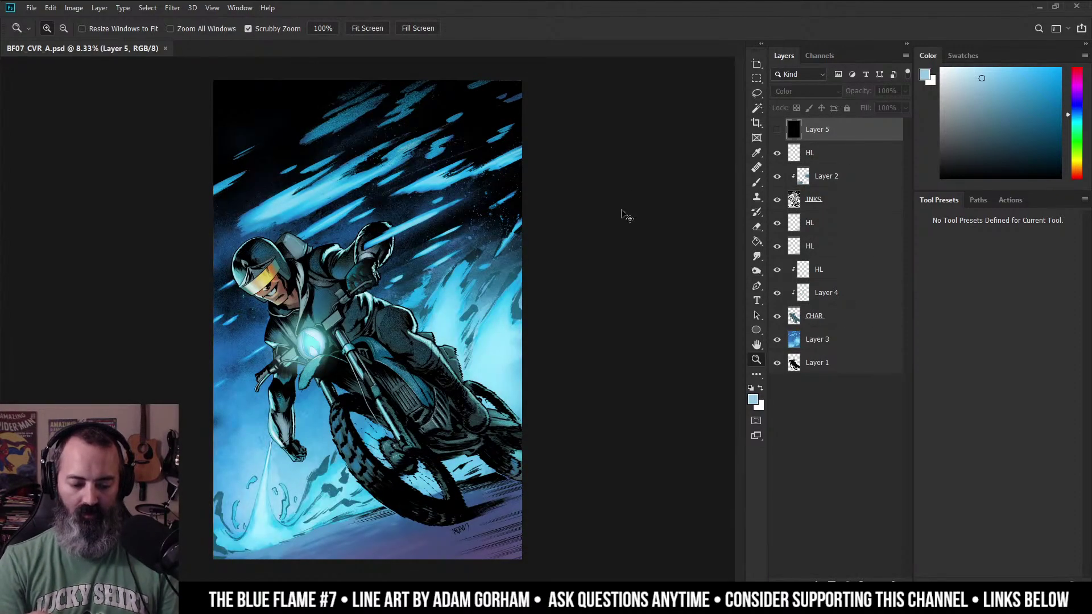
# Turn on the CMYK proof preview and compare the cover's colours with and without it.
pyautogui.hotkey('ctrl', 'y')
pyautogui.hotkey('ctrl', '-')
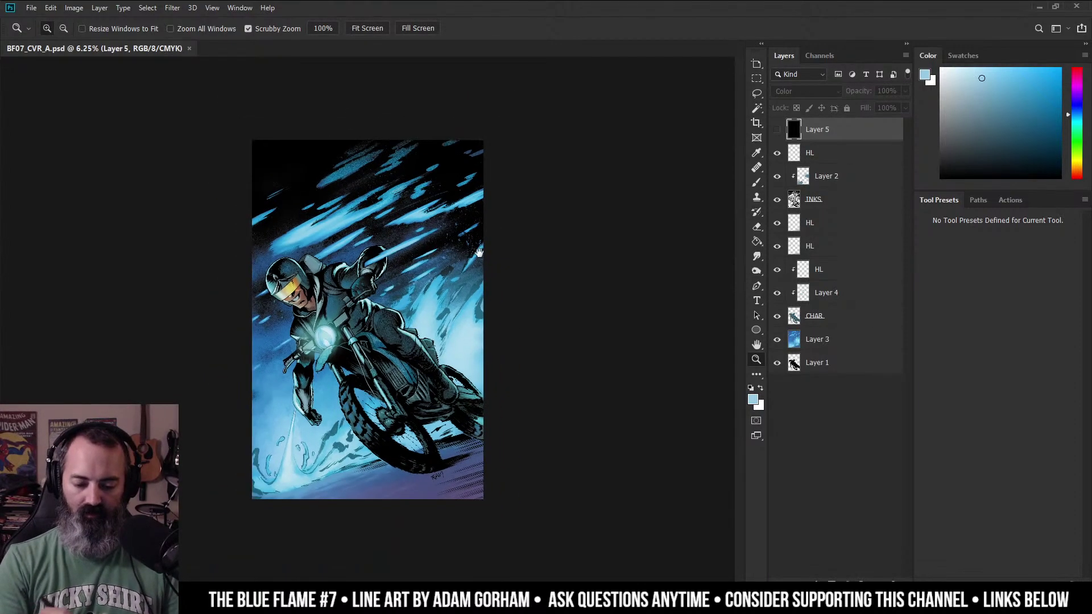
pyautogui.hotkey('ctrl', '-')
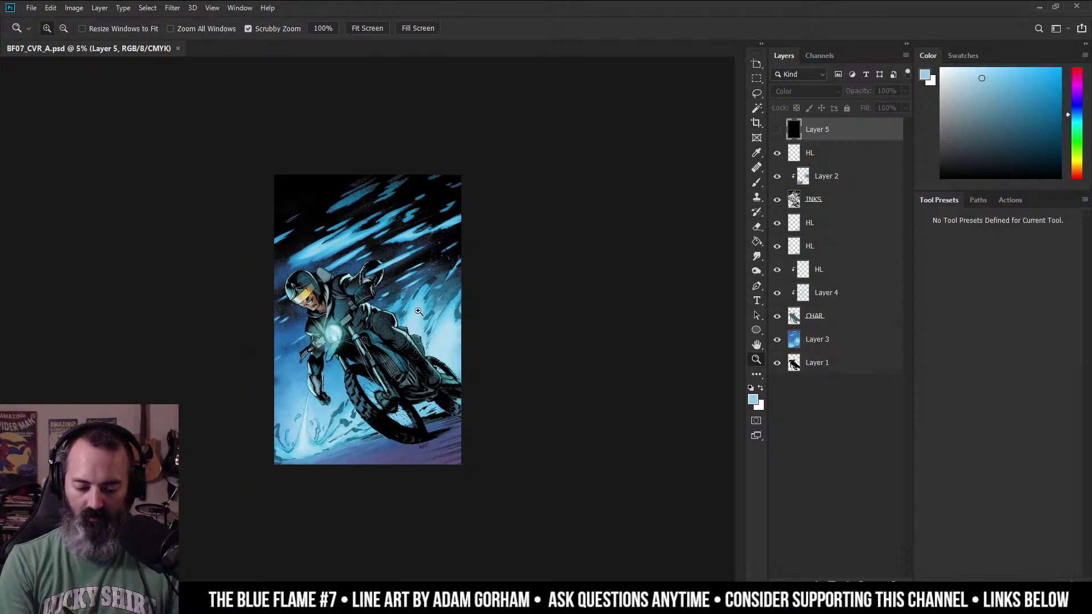
pyautogui.hotkey('ctrl', 'y')
pyautogui.hotkey('ctrl', '+')
# Identify the blue background layer by toggling its visibility, and add a Hard Light HL layer directly above Layer 3.
pyautogui.press('l')
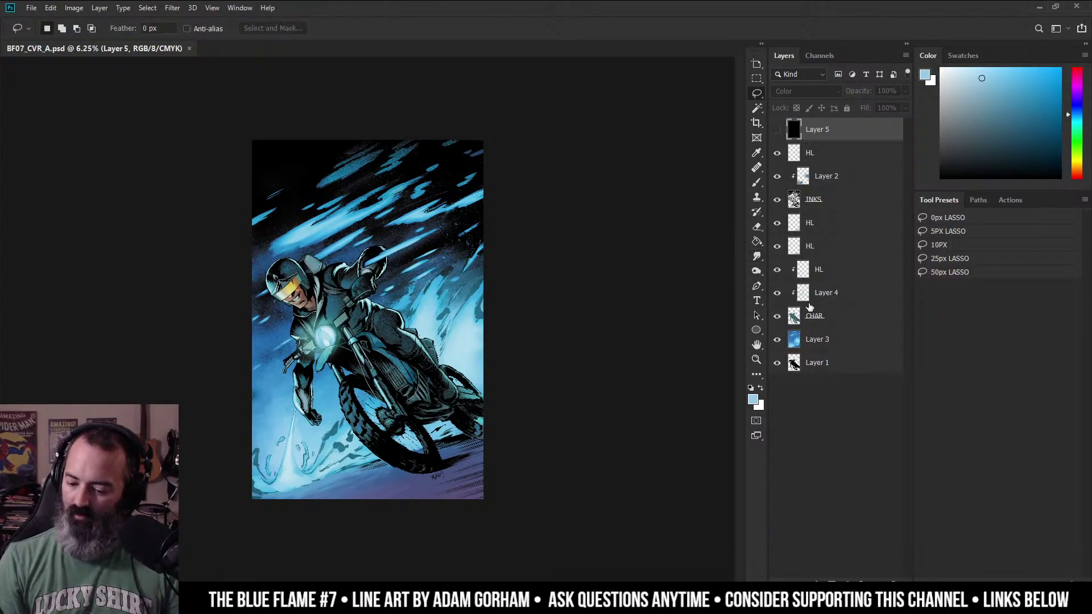
pyautogui.click(785, 339)
pyautogui.click(777, 340)
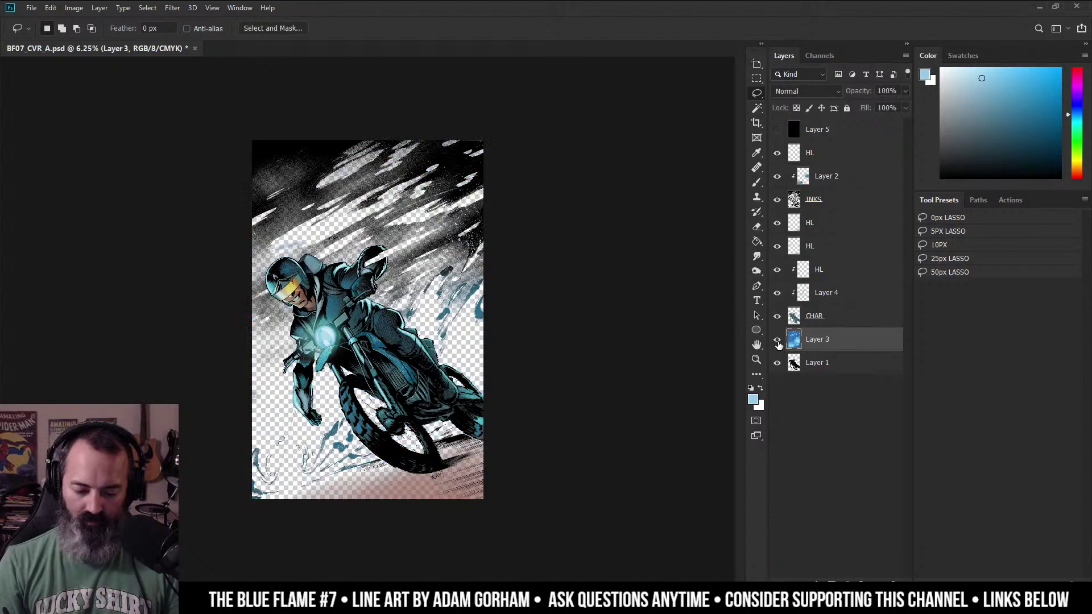
pyautogui.click(777, 341)
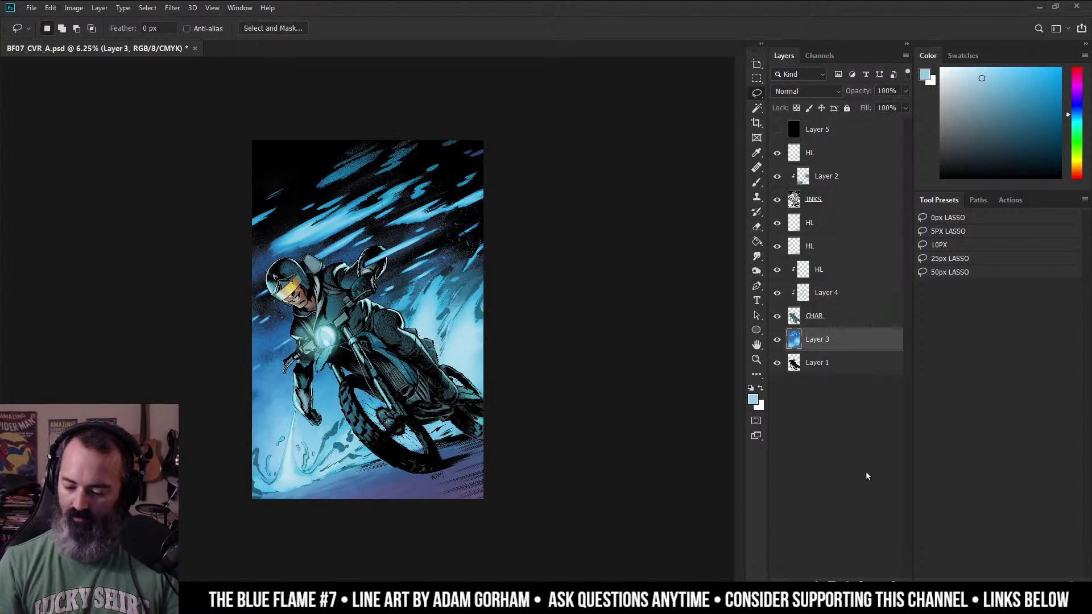
pyautogui.press('F2')
# Set the Brush tool's foreground colour to a pale aqua.
pyautogui.moveTo(959, 80); pyautogui.dragTo(974, 80)
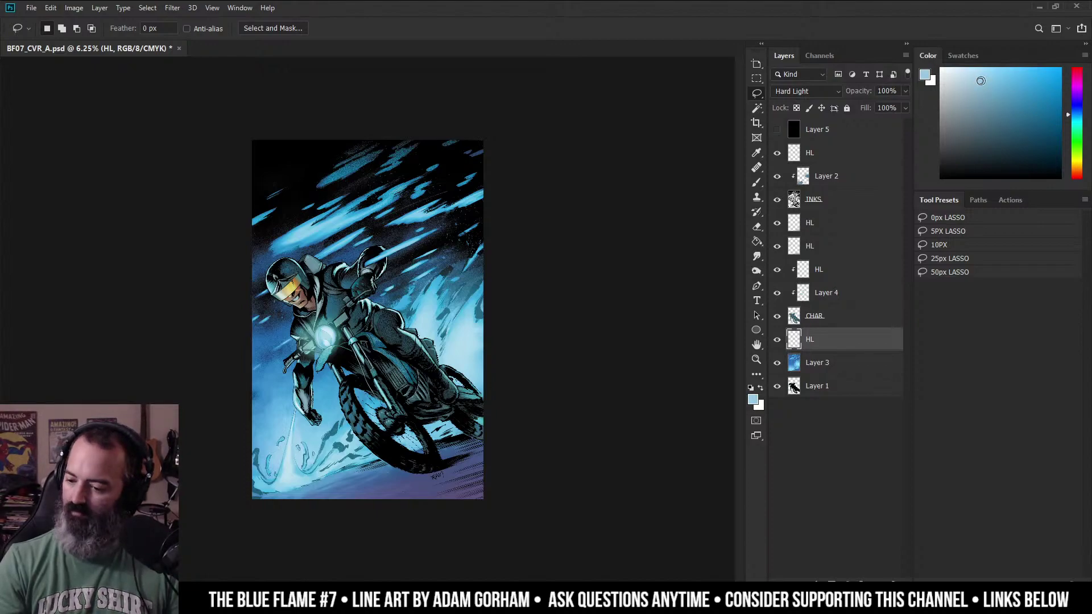
pyautogui.press('b')
pyautogui.click(1078, 161)
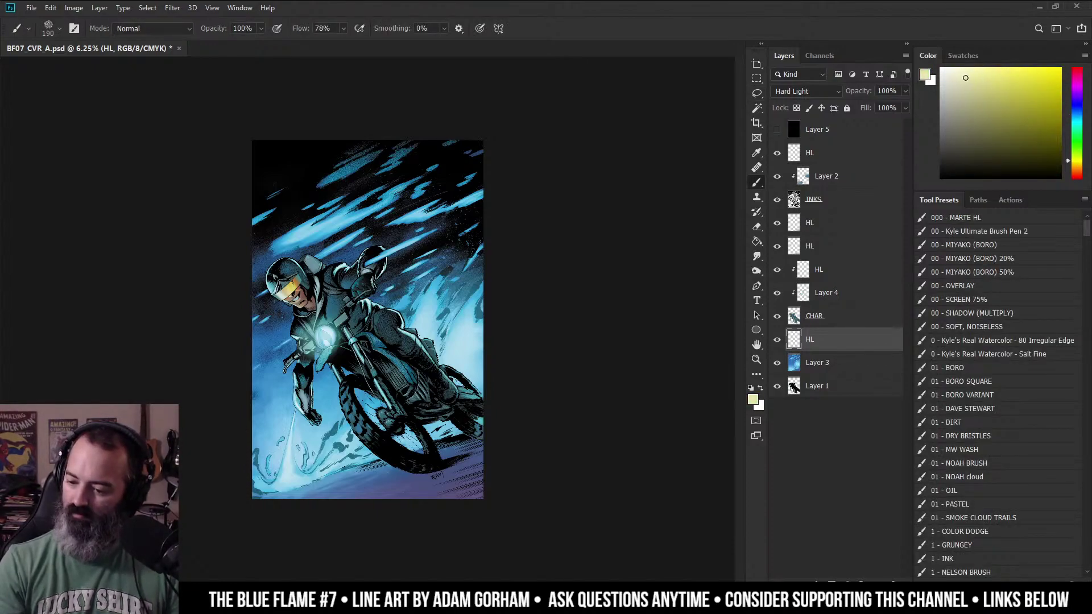
pyautogui.click(1078, 152)
pyautogui.click(967, 74)
pyautogui.click(1078, 123)
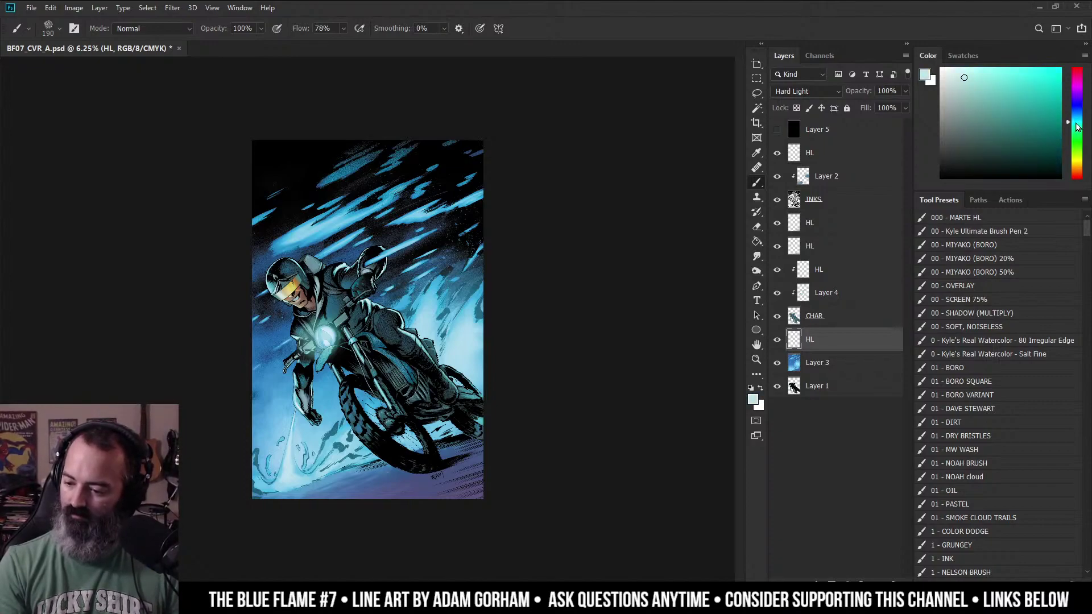
# Try brushing pale aqua light over the blue background around the rider and bike.
pyautogui.moveTo(353, 350)
pyautogui.mouseDown()
pyautogui.moveTo(390, 353)
pyautogui.moveTo(465, 336)
pyautogui.mouseUp()
pyautogui.moveTo(298, 343); pyautogui.dragTo(331, 373)
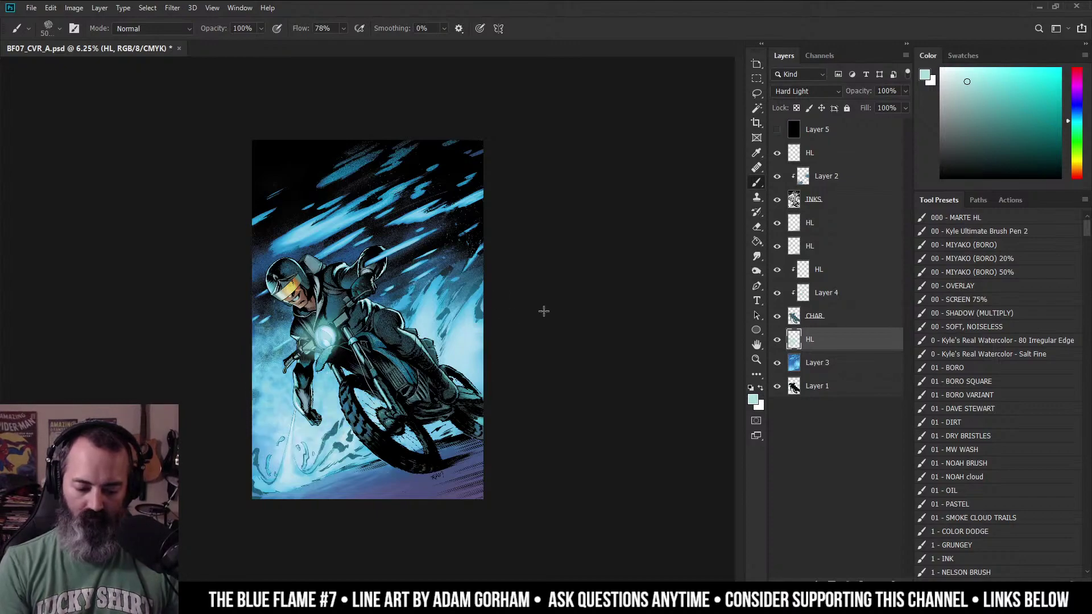
pyautogui.hotkey('ctrl', 'z')
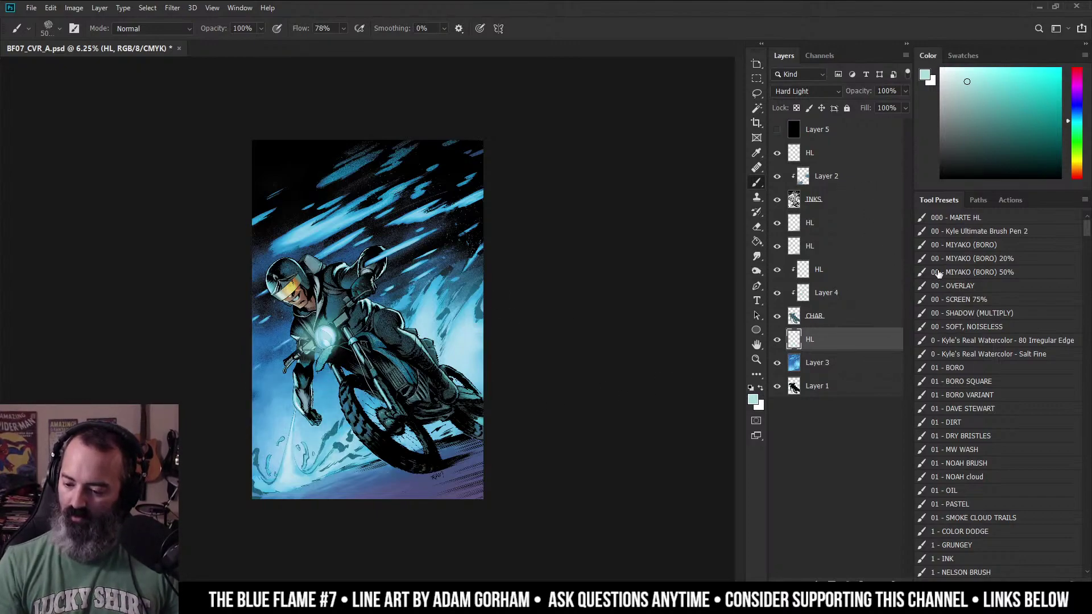
# Brush a soft pale aqua glow behind the rider and headlight with the 00 - OVERLAY preset on the HL layer above Layer 3.
pyautogui.click(989, 284)
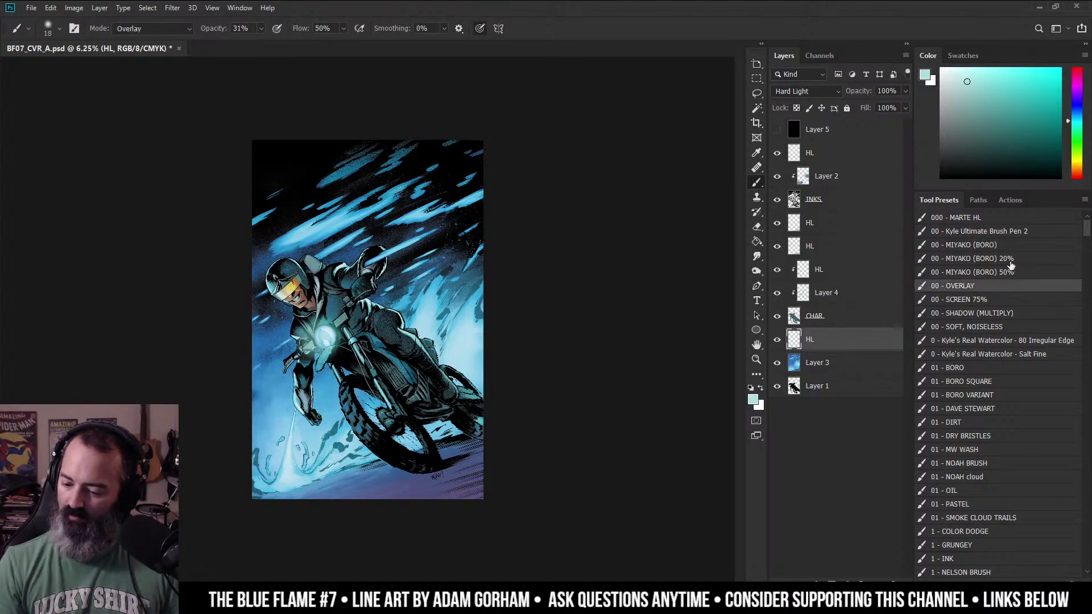
pyautogui.moveTo(345, 379); pyautogui.dragTo(433, 376)
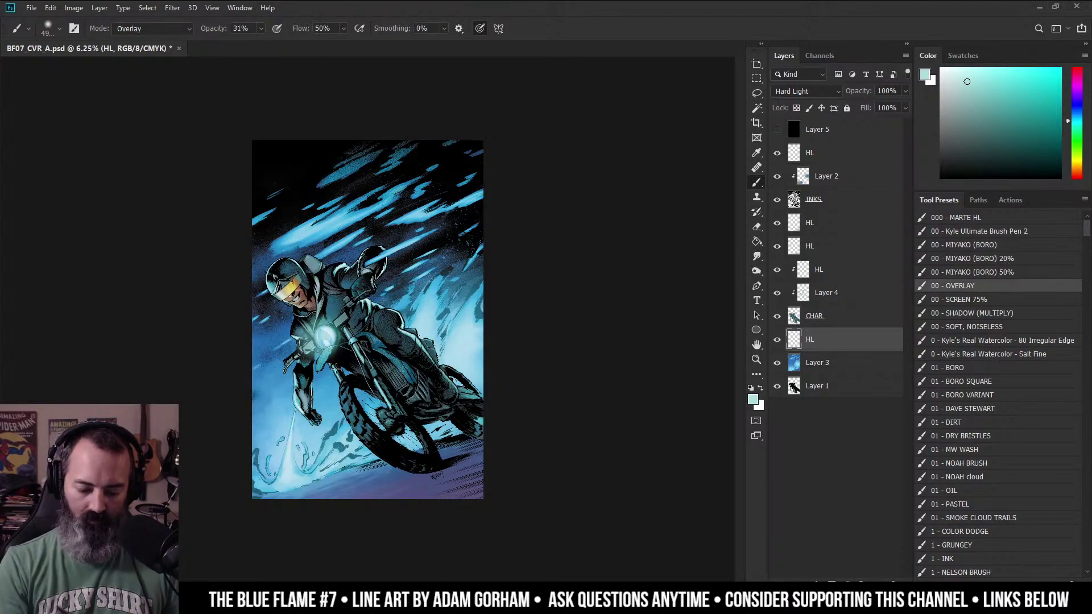
pyautogui.click(316, 335)
pyautogui.click(319, 358)
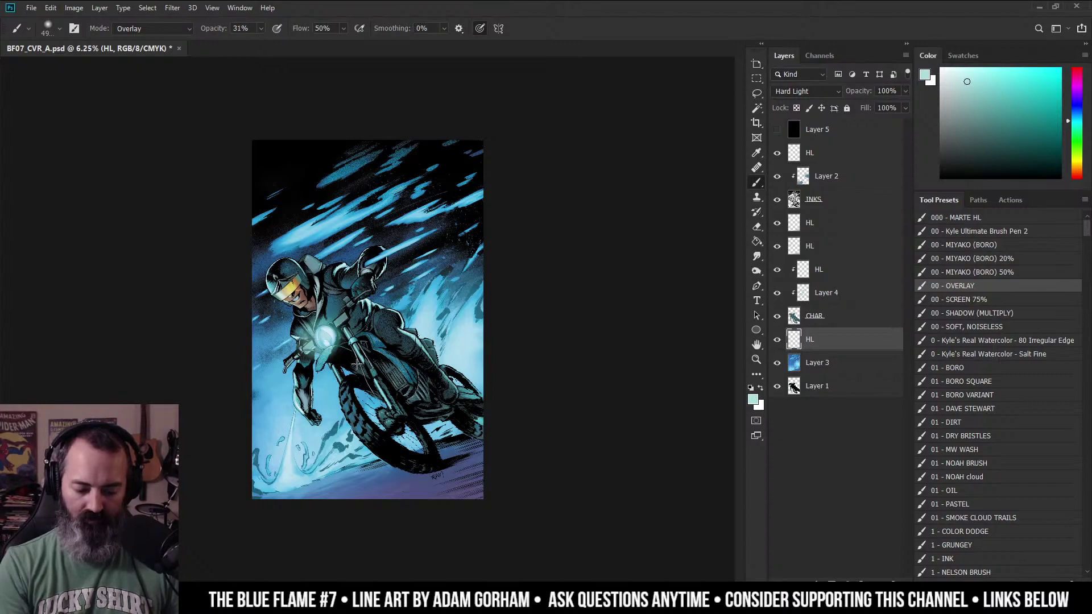
pyautogui.rightClick(349, 343)
pyautogui.moveTo(348, 341); pyautogui.dragTo(314, 309)
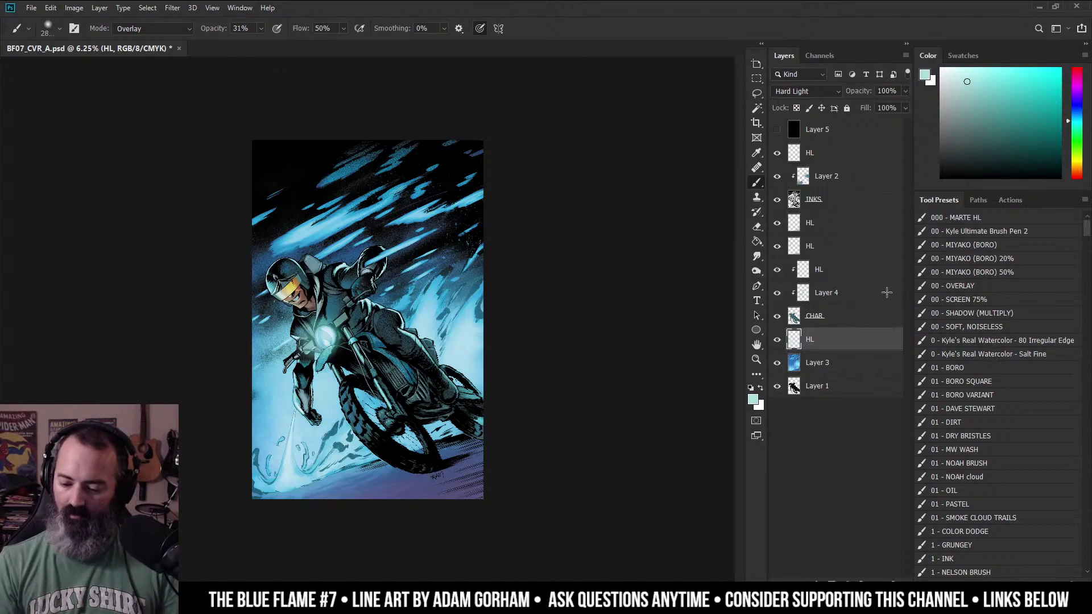
# Add a second Hard Light HL layer above the first and brush a paler aqua glow behind the bike's front wheel.
pyautogui.hotkey('ctrl', 'j')
pyautogui.click(958, 80)
pyautogui.moveTo(350, 402); pyautogui.dragTo(378, 396)
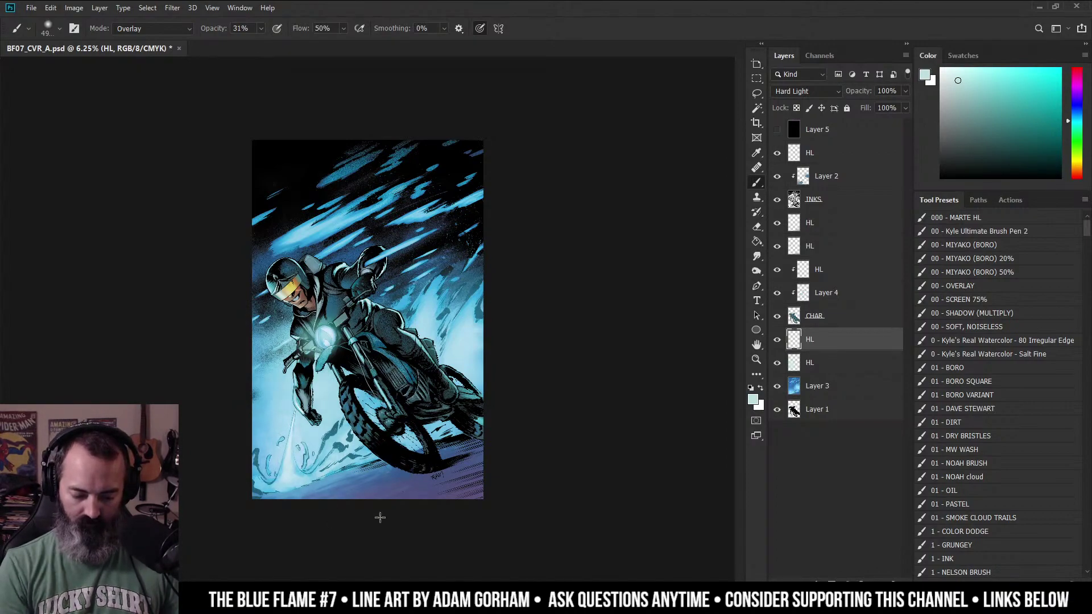
pyautogui.press('z')
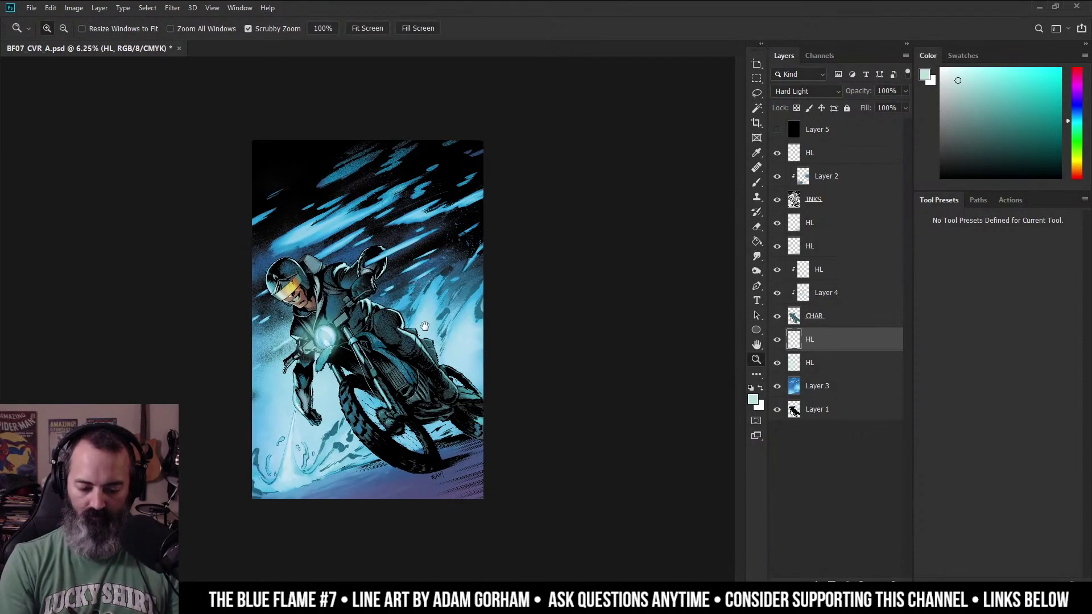
# Examine the whole cover at reduced size to judge the background glows around the rider and bike.
pyautogui.keyDown('alt'); pyautogui.click(490, 337); pyautogui.keyUp('alt')
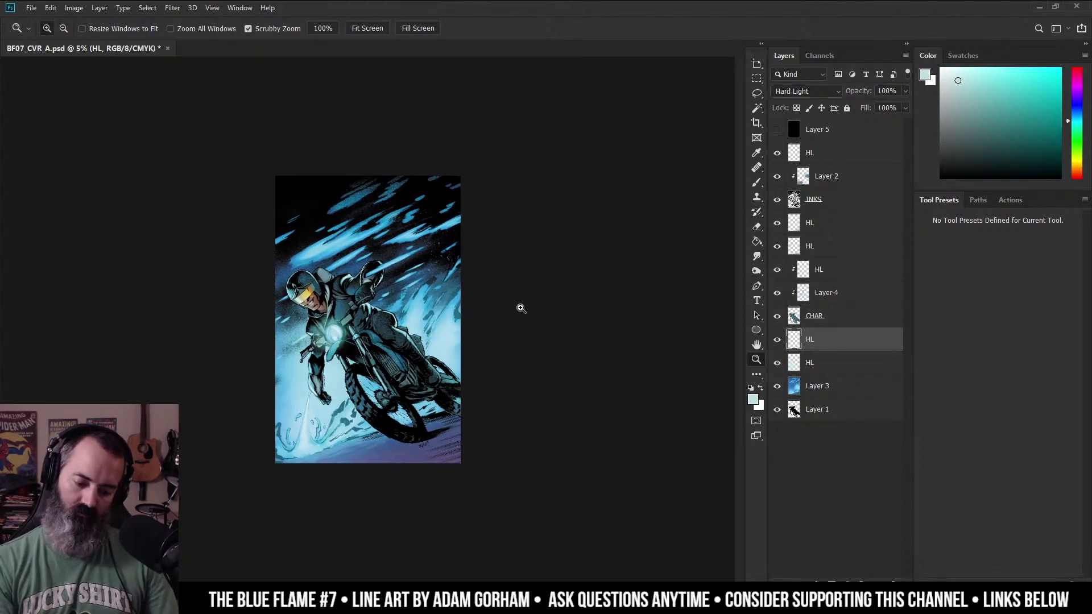
pyautogui.press('l')
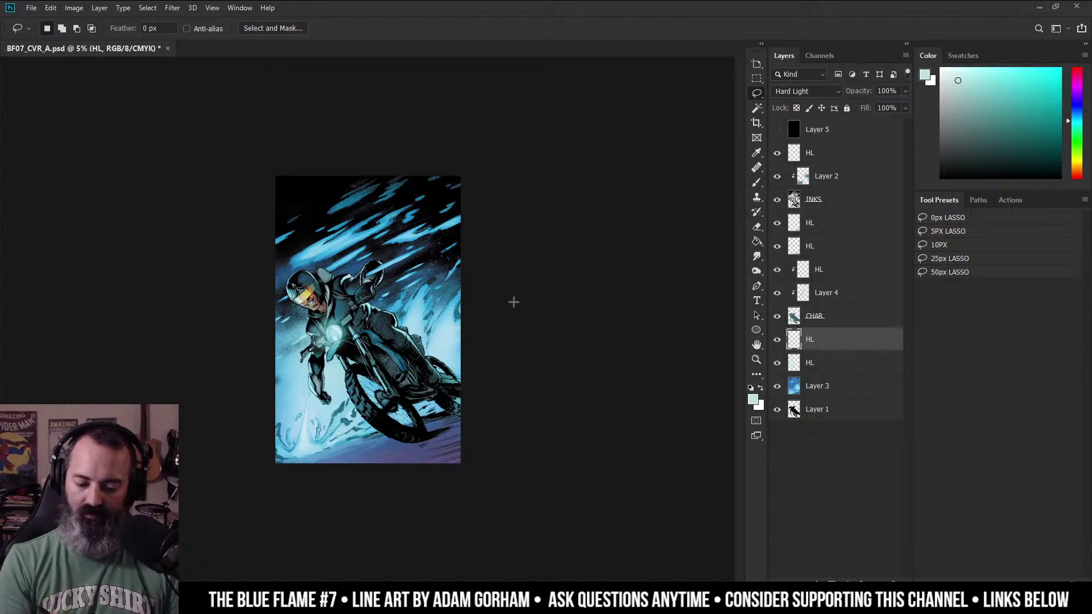
pyautogui.press('z')
pyautogui.keyDown('alt'); pyautogui.click(472, 341); pyautogui.keyUp('alt')
pyautogui.keyDown('alt'); pyautogui.click(501, 290); pyautogui.keyUp('alt')
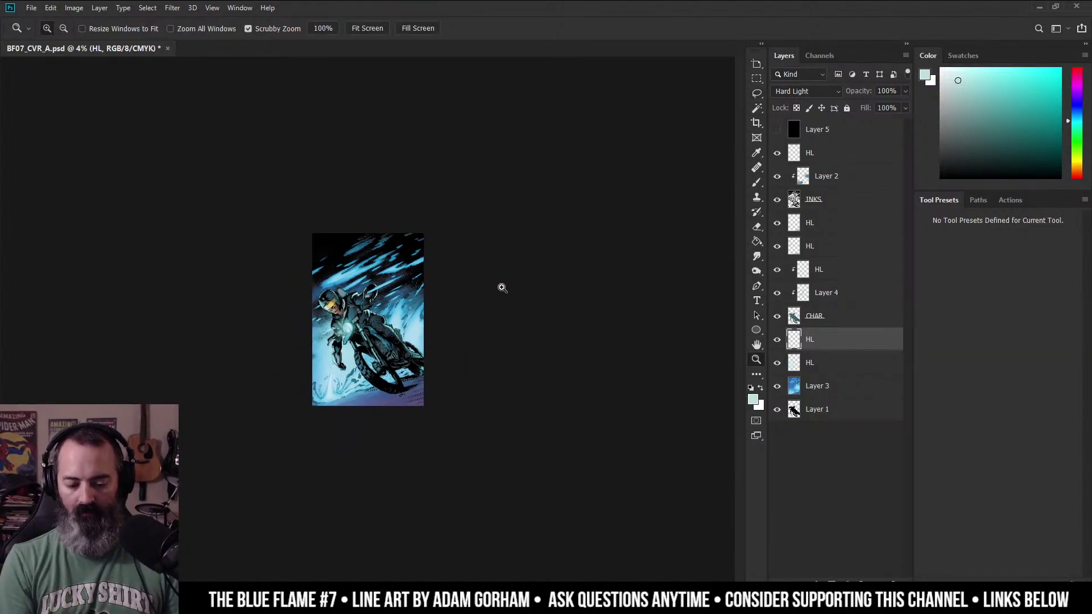
pyautogui.click(401, 367)
pyautogui.click(402, 367)
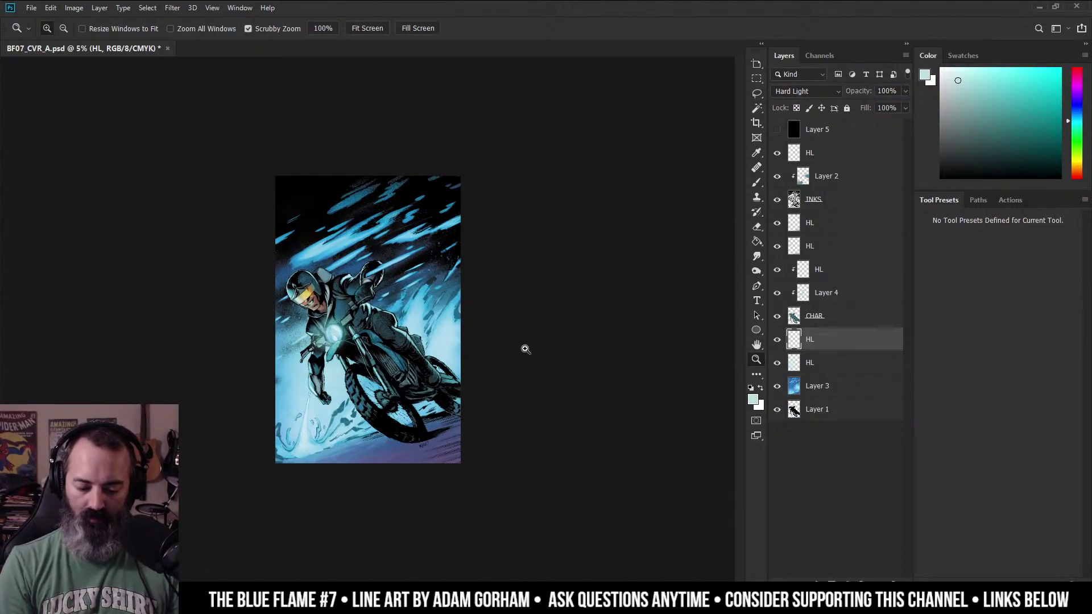
pyautogui.click(387, 397)
pyautogui.click(384, 414)
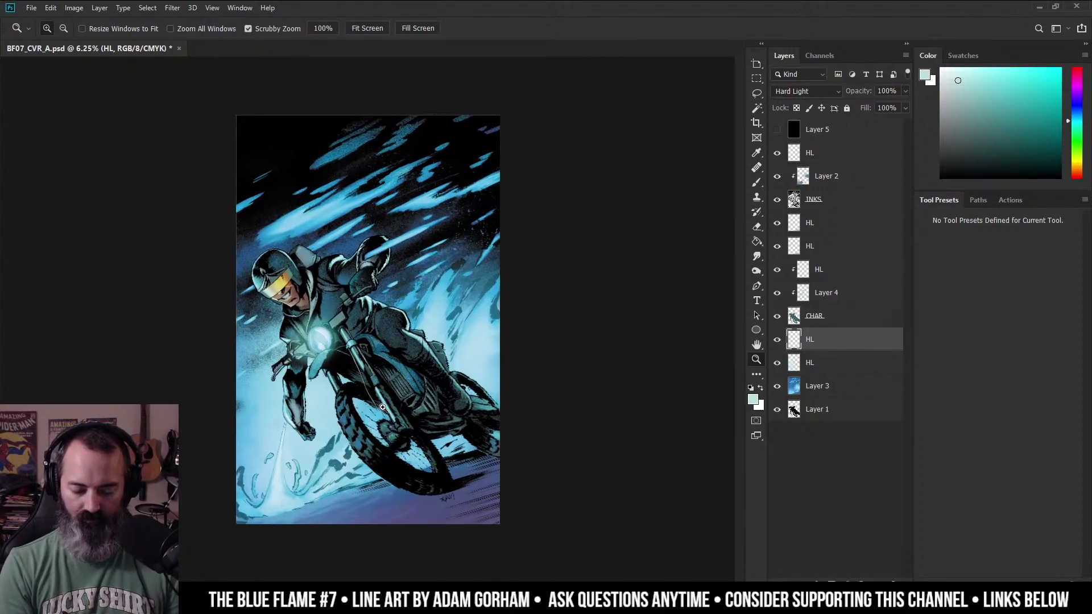
# Paint a solid white core down the light beam below the rider's hand with the 00 - Kyle Ultimate Brush Pen 2 preset.
pyautogui.click(495, 292)
pyautogui.moveTo(265, 526); pyautogui.dragTo(473, 299)
pyautogui.click(472, 298)
pyautogui.press('b')
pyautogui.rightClick(412, 294)
pyautogui.press('Escape')
pyautogui.press('d')
pyautogui.press('x')
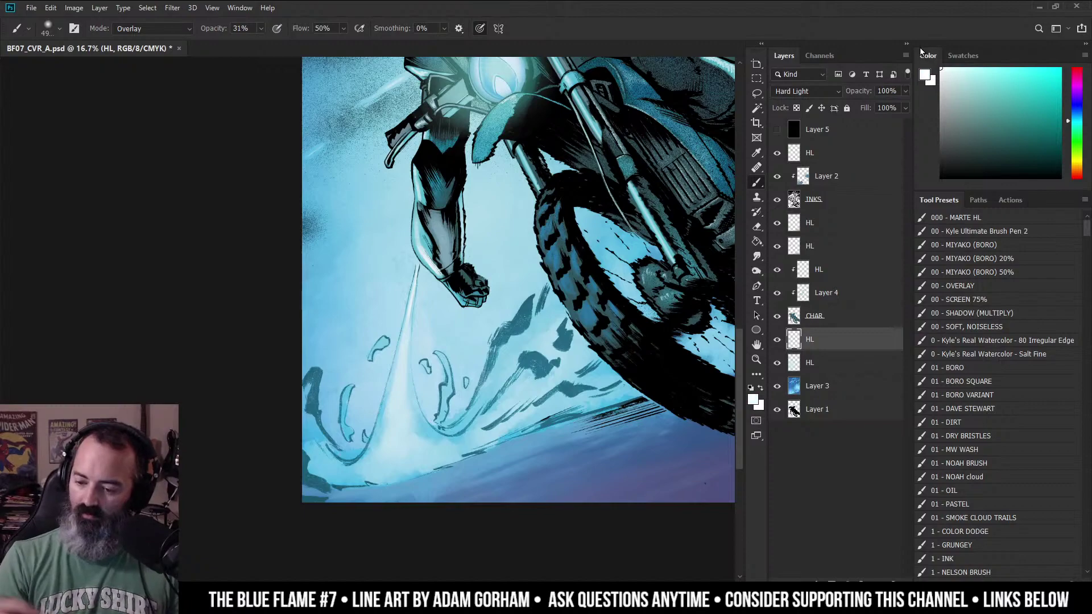
pyautogui.press('z')
pyautogui.press('b')
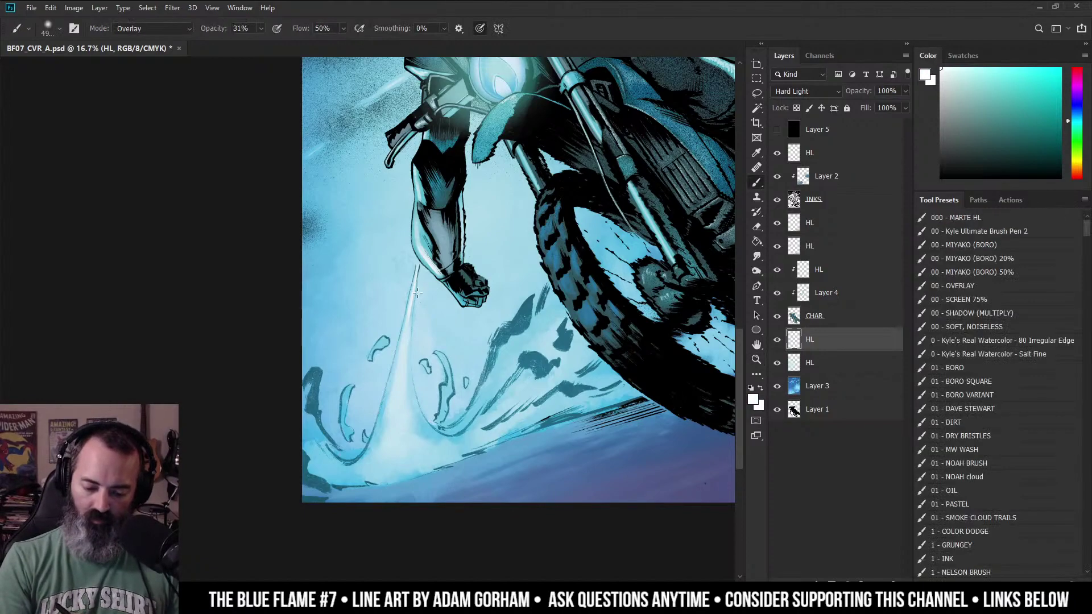
pyautogui.click(1011, 230)
pyautogui.moveTo(417, 274)
pyautogui.mouseDown()
pyautogui.moveTo(417, 263)
pyautogui.moveTo(393, 400)
pyautogui.mouseUp()
pyautogui.moveTo(405, 351)
pyautogui.mouseDown()
pyautogui.moveTo(391, 422)
pyautogui.moveTo(403, 413)
pyautogui.moveTo(391, 421)
pyautogui.moveTo(407, 420)
pyautogui.mouseUp()
pyautogui.moveTo(405, 417); pyautogui.dragTo(416, 417)
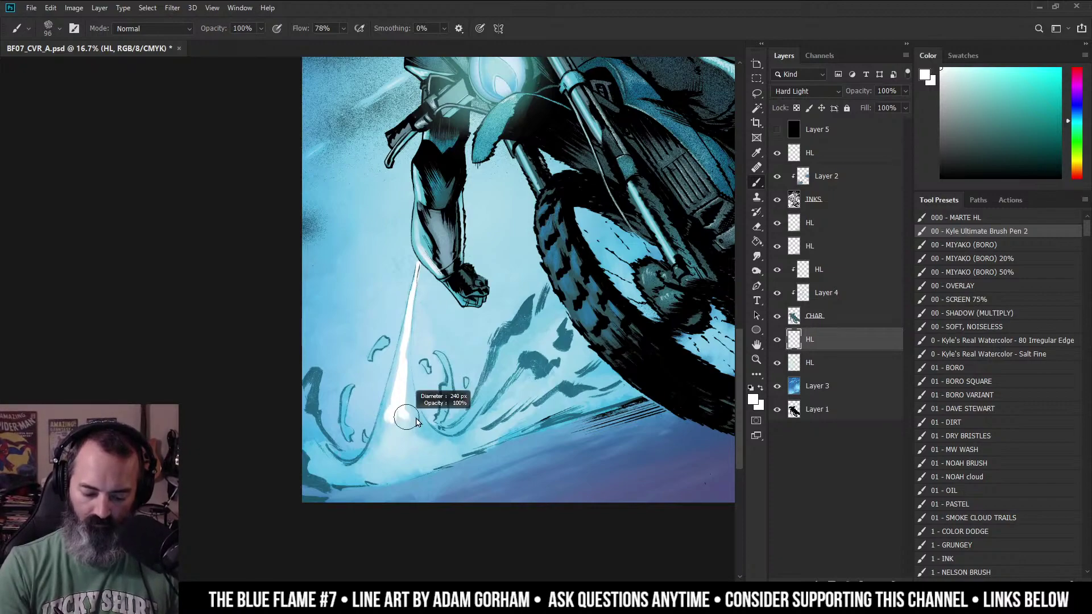
# Brush white cloud puffs around the base of the light beam with the 01 - NOAH cloud preset.
pyautogui.click(979, 463)
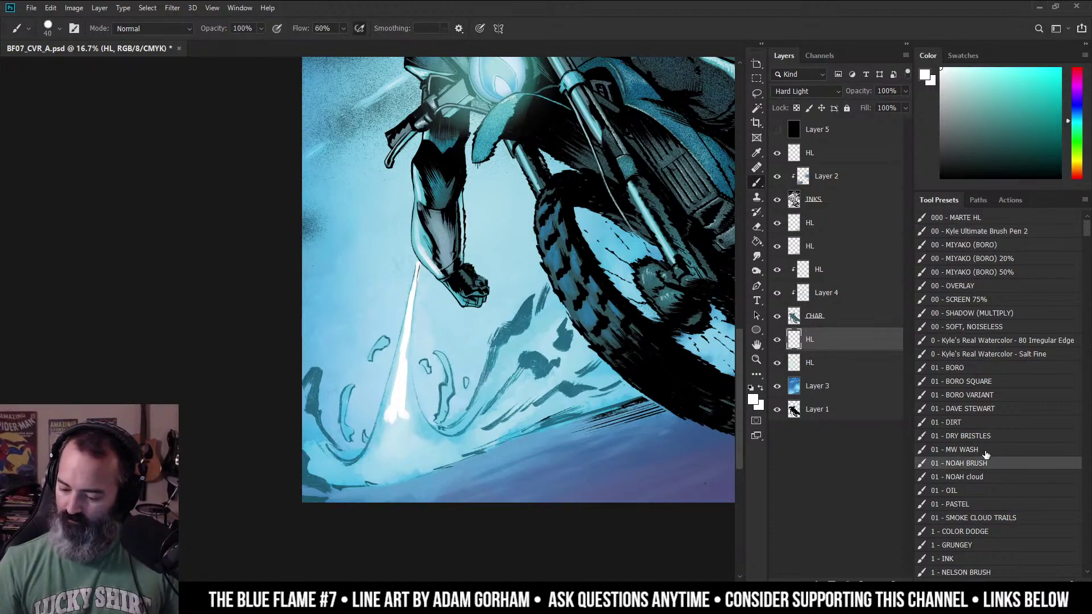
pyautogui.click(979, 477)
pyautogui.moveTo(370, 384)
pyautogui.mouseDown()
pyautogui.moveTo(399, 415)
pyautogui.moveTo(403, 437)
pyautogui.moveTo(391, 438)
pyautogui.moveTo(392, 405)
pyautogui.moveTo(394, 450)
pyautogui.moveTo(405, 446)
pyautogui.moveTo(405, 459)
pyautogui.moveTo(383, 462)
pyautogui.moveTo(417, 457)
pyautogui.moveTo(401, 469)
pyautogui.moveTo(374, 466)
pyautogui.moveTo(444, 453)
pyautogui.mouseUp()
pyautogui.keyDown('alt'); pyautogui.click(484, 371); pyautogui.keyUp('alt')
pyautogui.click(484, 371)
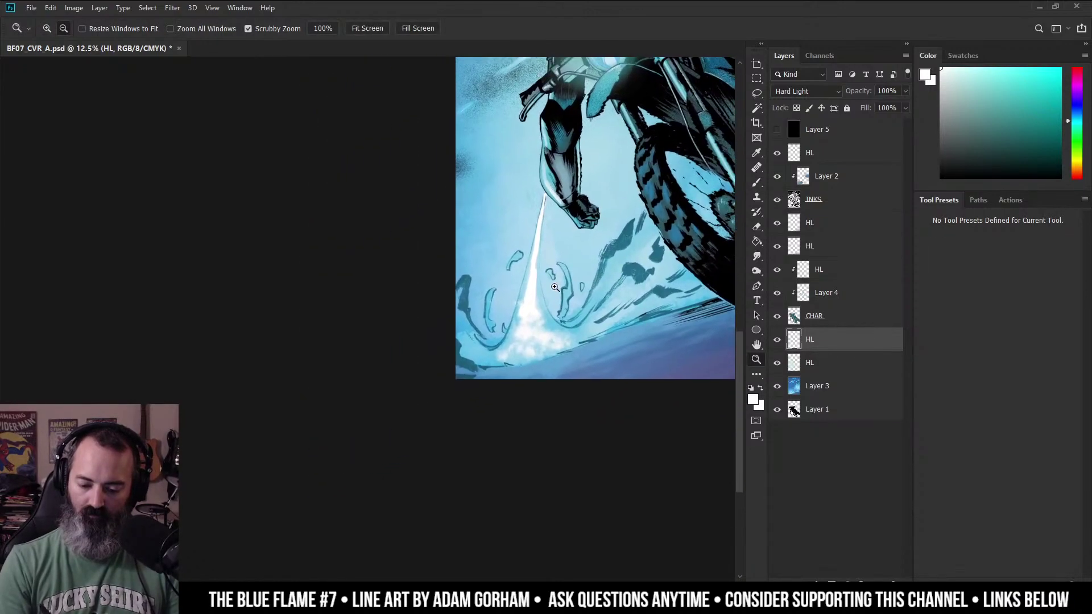
pyautogui.press('s')
pyautogui.click(508, 295)
pyautogui.click(560, 234)
pyautogui.press('l')
pyautogui.press('s')
pyautogui.press('l')
pyautogui.press('d')
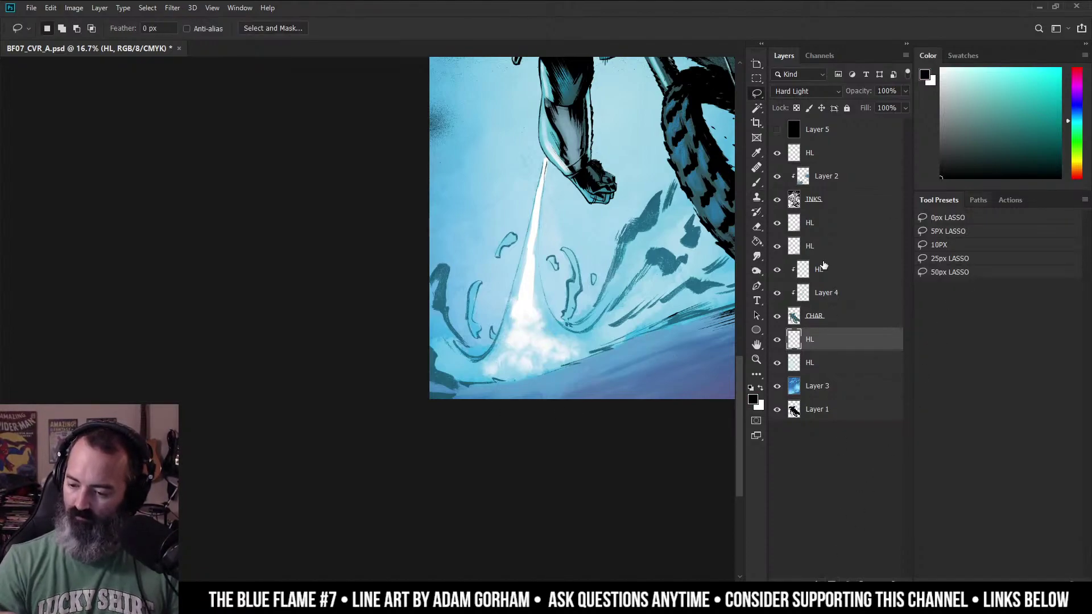
pyautogui.press('s')
pyautogui.click(512, 298)
pyautogui.press('Return')
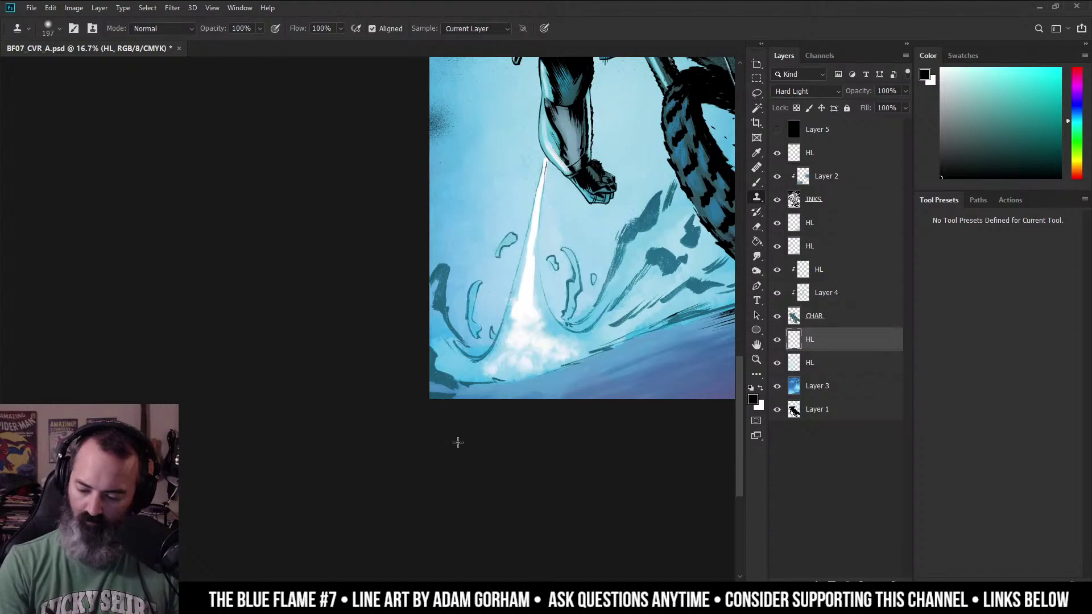
pyautogui.press('l')
pyautogui.press('s')
pyautogui.press('l')
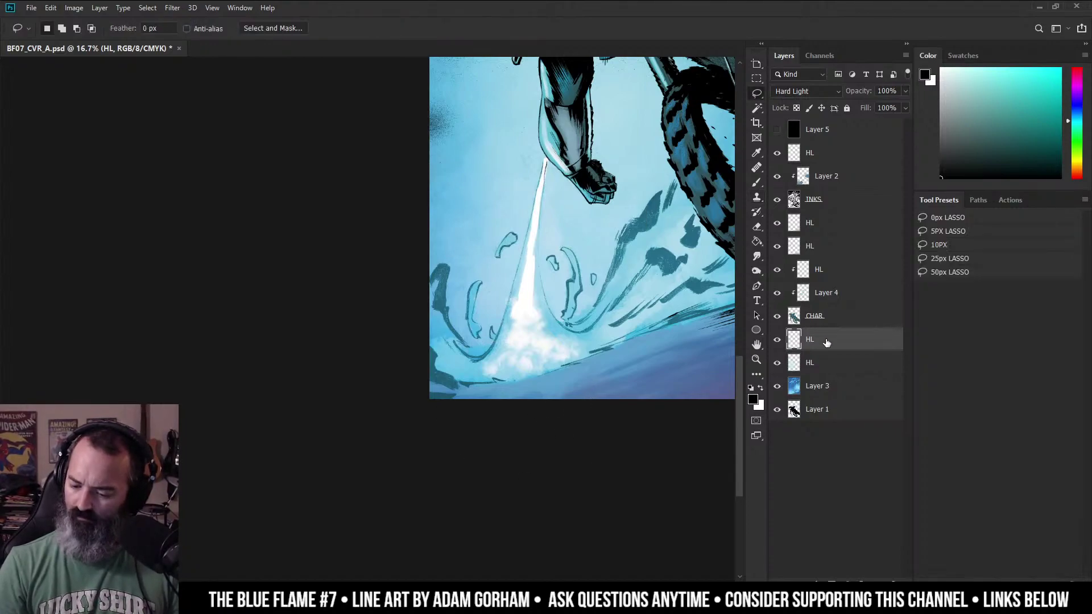
# Compare the art without the HL layer below CHAR, add a layer mask to it and mask the puffs' edge beside the beam.
pyautogui.click(778, 341)
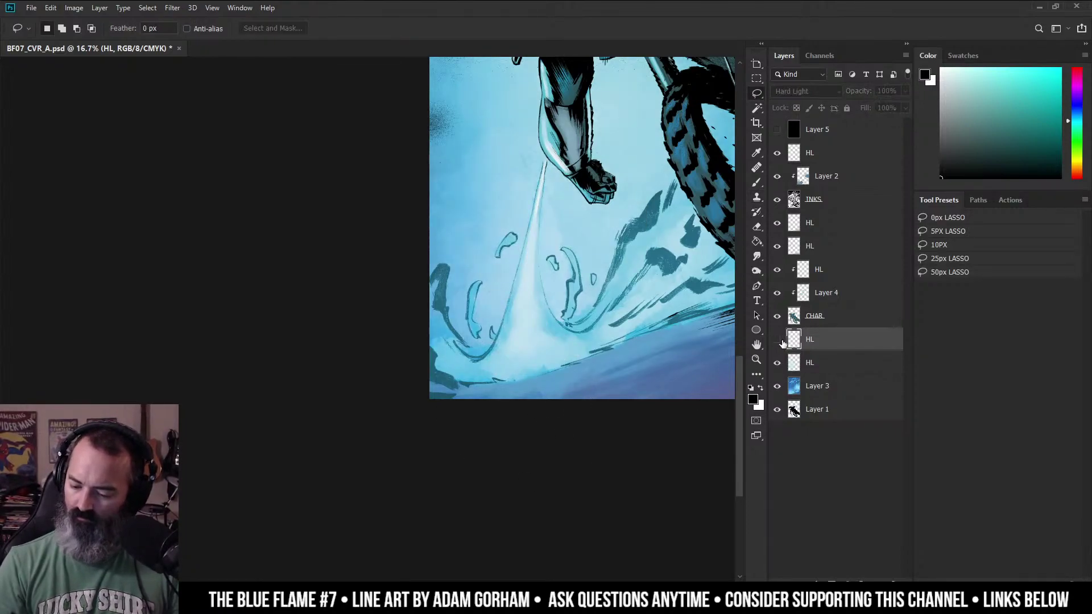
pyautogui.click(779, 342)
pyautogui.click(847, 585)
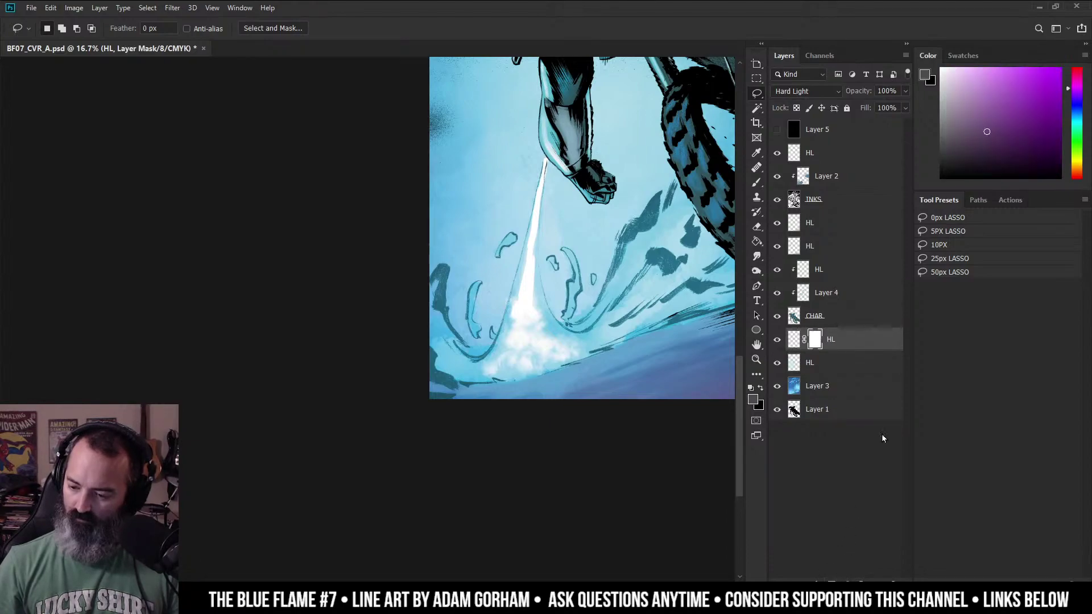
pyautogui.press('b')
pyautogui.moveTo(509, 297); pyautogui.dragTo(506, 312)
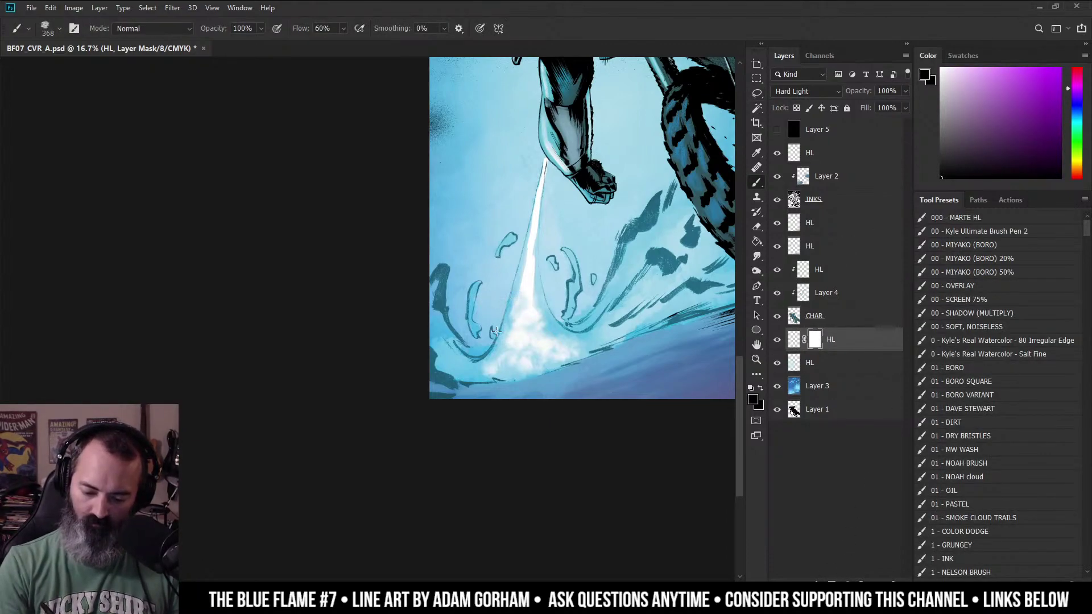
# Extend the white cloud puffs along the splash on the outer side of the beam, painting on the HL layer's artwork.
pyautogui.press('z')
pyautogui.keyDown('alt'); pyautogui.click(495, 348); pyautogui.keyUp('alt')
pyautogui.click(477, 357)
pyautogui.press('b')
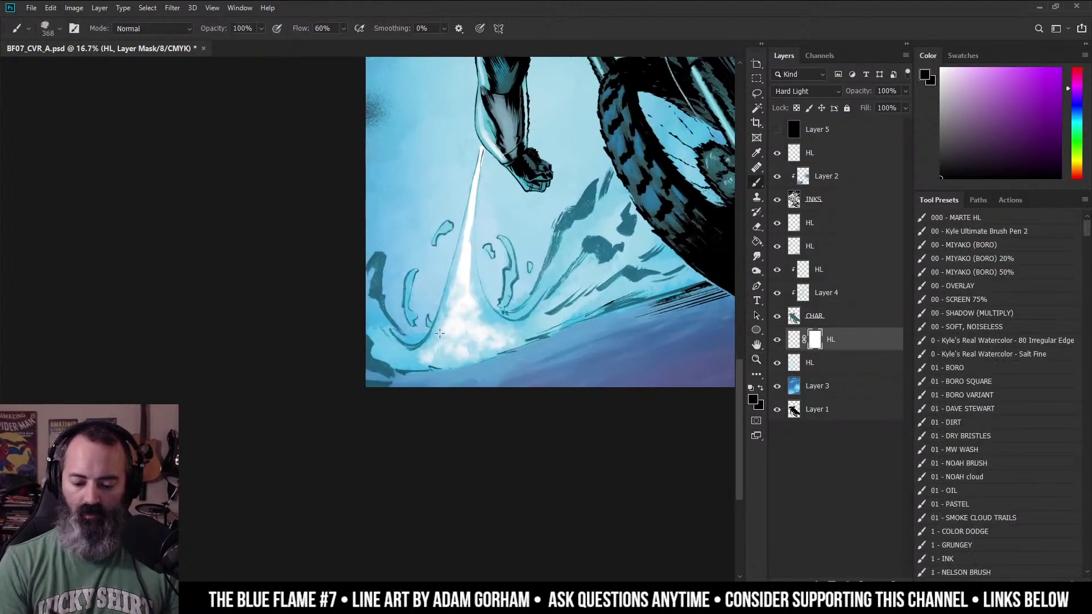
pyautogui.press('x')
pyautogui.click(794, 340)
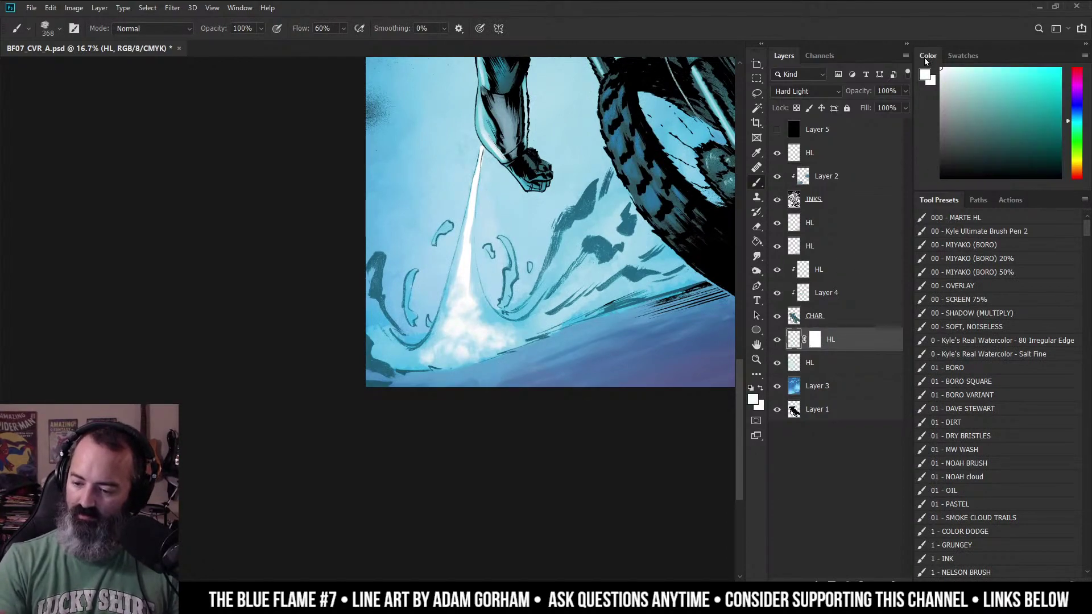
pyautogui.moveTo(457, 345)
pyautogui.mouseDown()
pyautogui.moveTo(453, 329)
pyautogui.moveTo(421, 364)
pyautogui.moveTo(403, 362)
pyautogui.moveTo(427, 354)
pyautogui.mouseUp()
pyautogui.hotkey('ctrl', 'z')
pyautogui.hotkey('ctrl', 'z')
pyautogui.hotkey('ctrl', 'z')
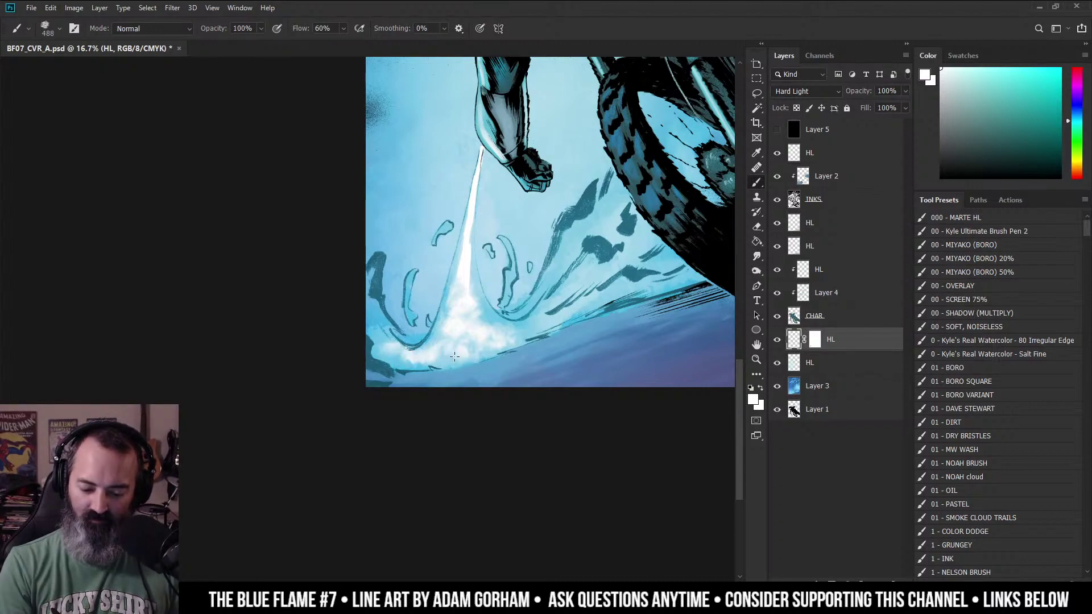
pyautogui.moveTo(391, 320); pyautogui.dragTo(395, 307)
pyautogui.hotkey('ctrl', 'z')
# Brush white cloud puffs from the beam's base up through the smoke shapes toward the front wheel.
pyautogui.press('z')
pyautogui.moveTo(523, 335)
pyautogui.mouseDown()
pyautogui.moveTo(436, 317)
pyautogui.moveTo(492, 279)
pyautogui.moveTo(489, 247)
pyautogui.moveTo(478, 249)
pyautogui.moveTo(474, 312)
pyautogui.mouseUp()
pyautogui.click(445, 311)
pyautogui.press('b')
pyautogui.moveTo(629, 274); pyautogui.dragTo(539, 289)
pyautogui.moveTo(495, 320)
pyautogui.mouseDown()
pyautogui.moveTo(543, 293)
pyautogui.moveTo(586, 245)
pyautogui.mouseUp()
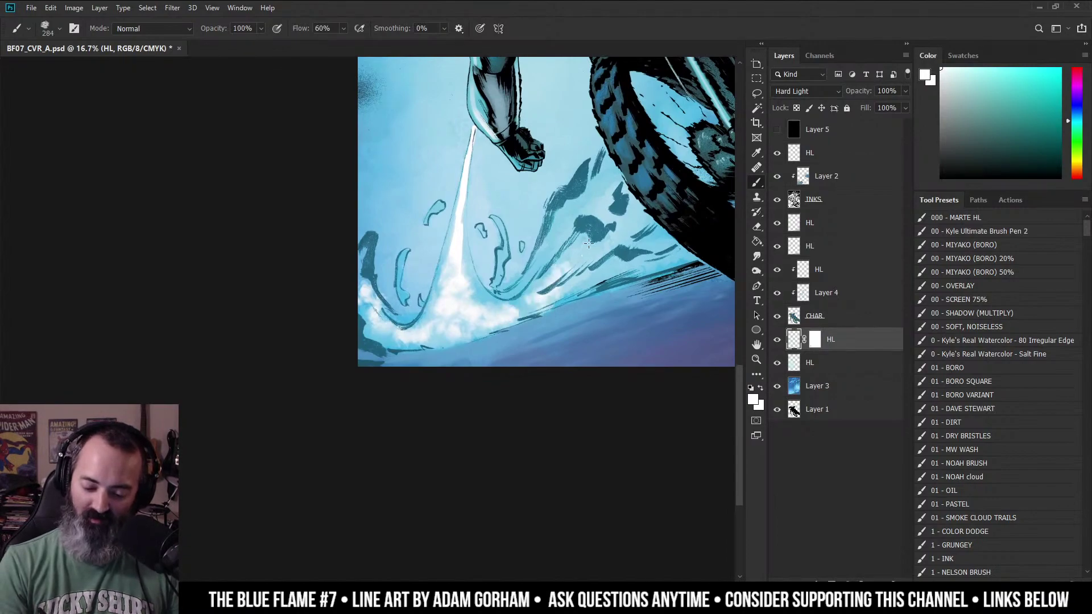
pyautogui.hotkey('ctrl', 'z')
pyautogui.moveTo(510, 313); pyautogui.dragTo(582, 242)
pyautogui.hotkey('ctrl', 'z')
pyautogui.moveTo(510, 312)
pyautogui.mouseDown()
pyautogui.moveTo(596, 231)
pyautogui.moveTo(580, 257)
pyautogui.moveTo(597, 242)
pyautogui.moveTo(564, 223)
pyautogui.moveTo(624, 173)
pyautogui.moveTo(587, 214)
pyautogui.moveTo(607, 178)
pyautogui.moveTo(588, 204)
pyautogui.moveTo(615, 236)
pyautogui.mouseUp()
pyautogui.hotkey('ctrl', 'z')
pyautogui.hotkey('ctrl', 'z')
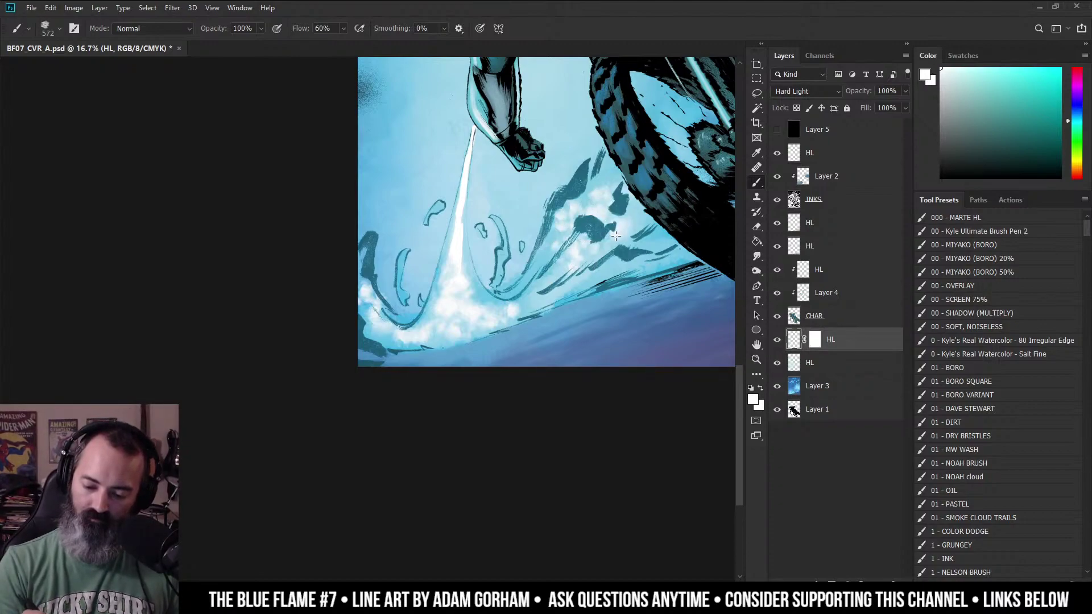
pyautogui.moveTo(544, 271); pyautogui.dragTo(548, 261)
pyautogui.moveTo(521, 307); pyautogui.dragTo(549, 306)
# Mask out the white puffs spilling over the purple ground edge using black on the HL layer's mask.
pyautogui.press('z')
pyautogui.keyDown('alt'); pyautogui.click(582, 253); pyautogui.keyUp('alt')
pyautogui.click(551, 275)
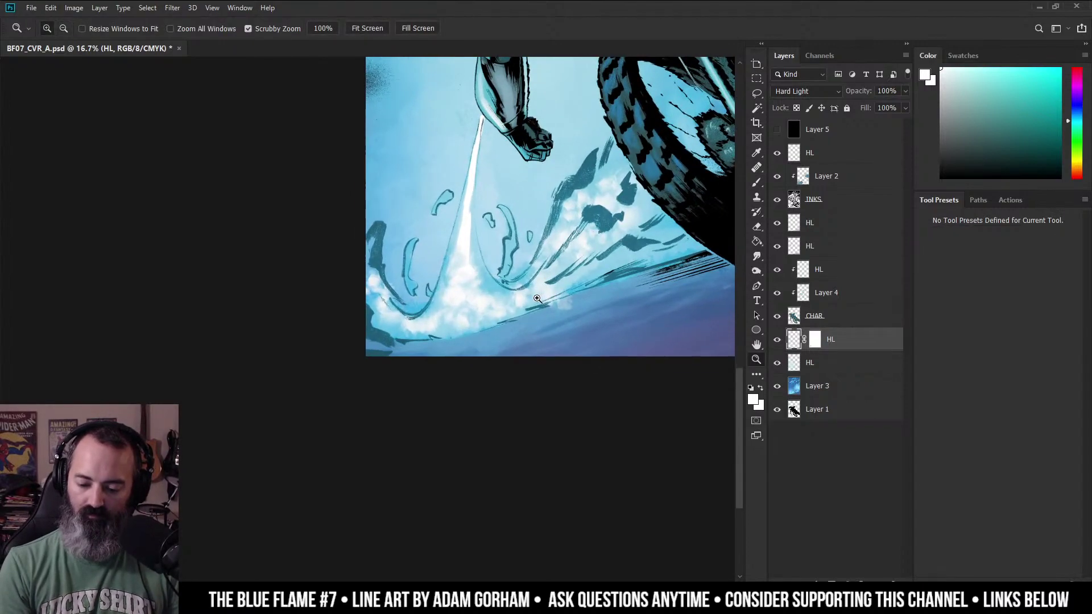
pyautogui.press('b')
pyautogui.press('d')
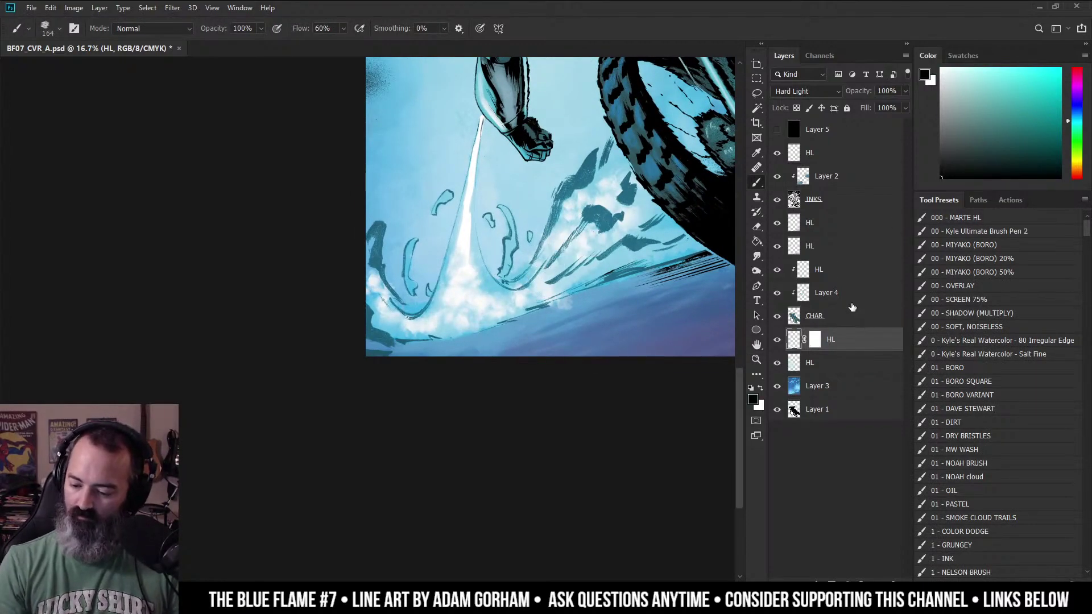
pyautogui.click(815, 340)
pyautogui.moveTo(563, 312); pyautogui.dragTo(565, 304)
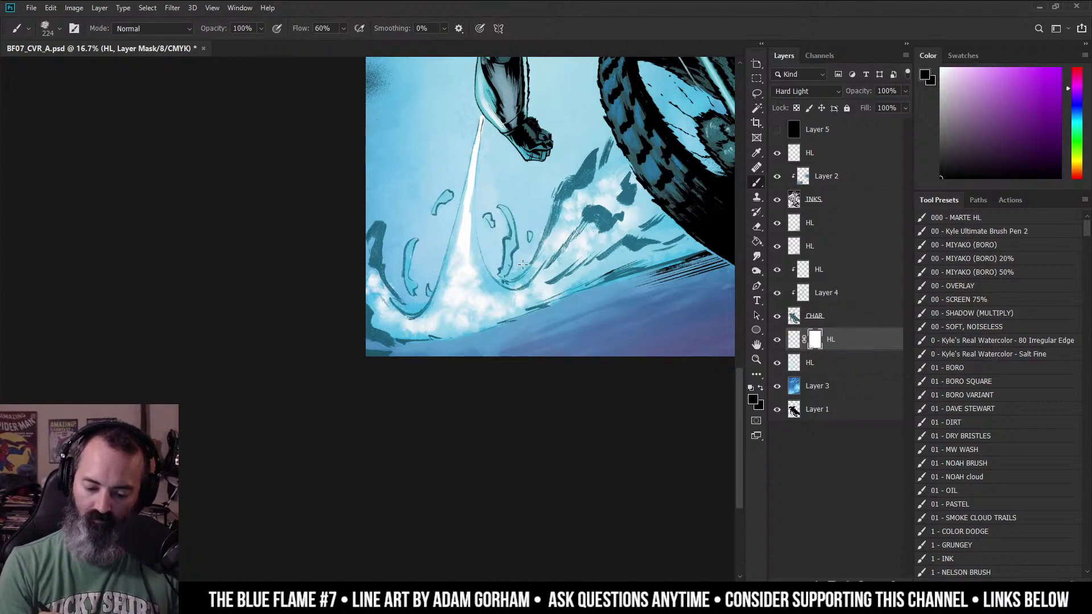
# Review the beam and cloud puffs against the full cover and up close.
pyautogui.press('z')
pyautogui.keyDown('alt'); pyautogui.click(573, 251); pyautogui.keyUp('alt')
pyautogui.click(522, 258)
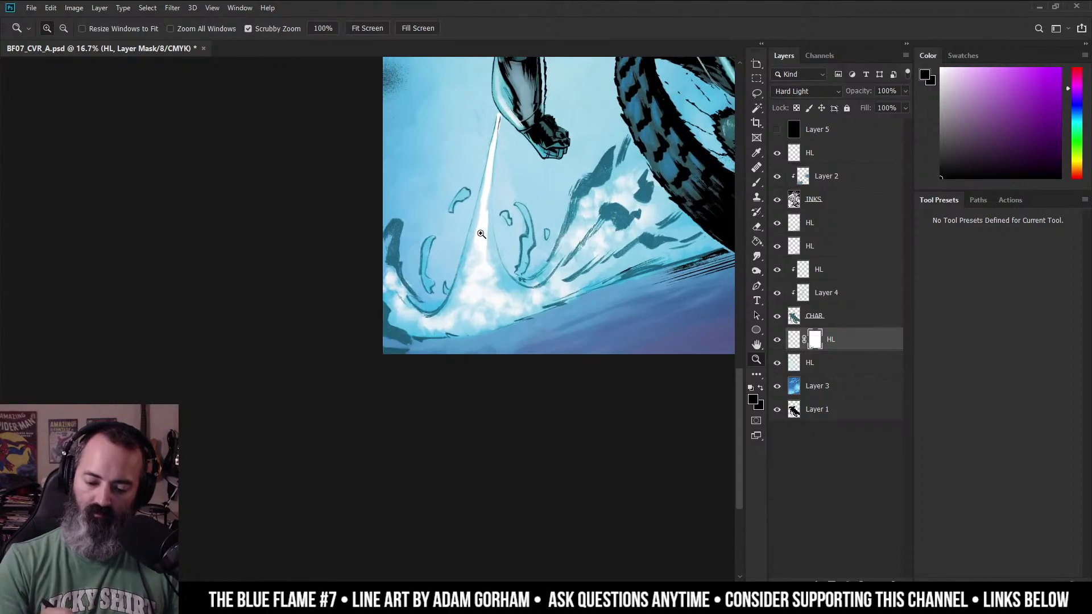
pyautogui.hotkey('ctrl', '0')
pyautogui.click(369, 362)
pyautogui.moveTo(321, 435); pyautogui.dragTo(647, 121)
pyautogui.click(572, 239)
# Switch the brush to the 00 - Kyle Ultimate Brush Pen 2 preset and target the HL layer's artwork instead of its mask.
pyautogui.press('b')
pyautogui.keyDown('alt'); pyautogui.click(523, 271); pyautogui.keyUp('alt')
pyautogui.moveTo(597, 260); pyautogui.dragTo(522, 317)
pyautogui.click(1001, 231)
pyautogui.keyDown('alt'); pyautogui.rightClick(530, 306); pyautogui.keyUp('alt')
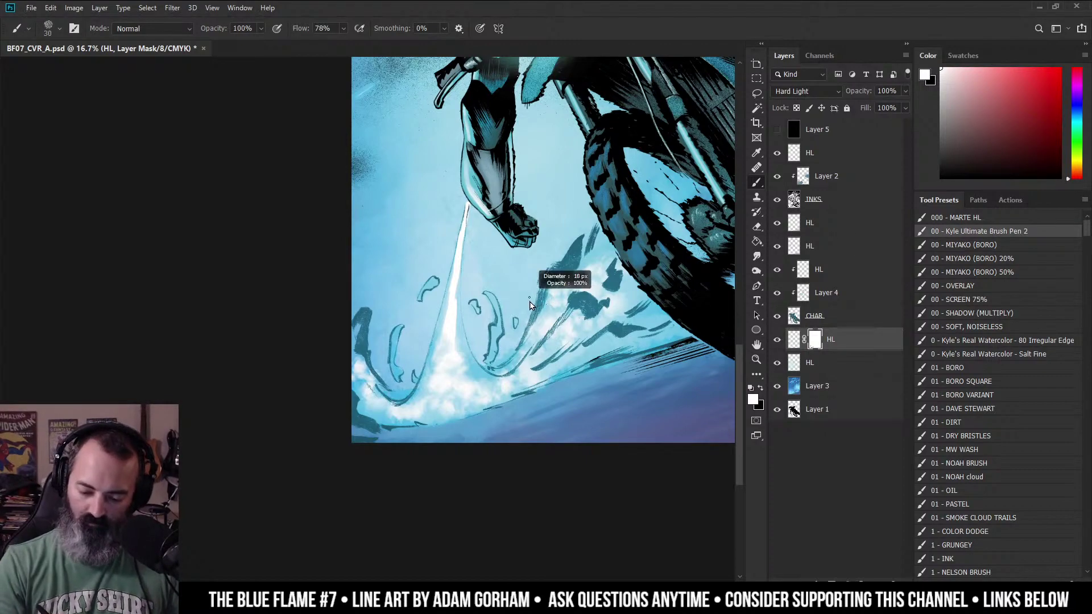
pyautogui.scroll(1, 529, 306)
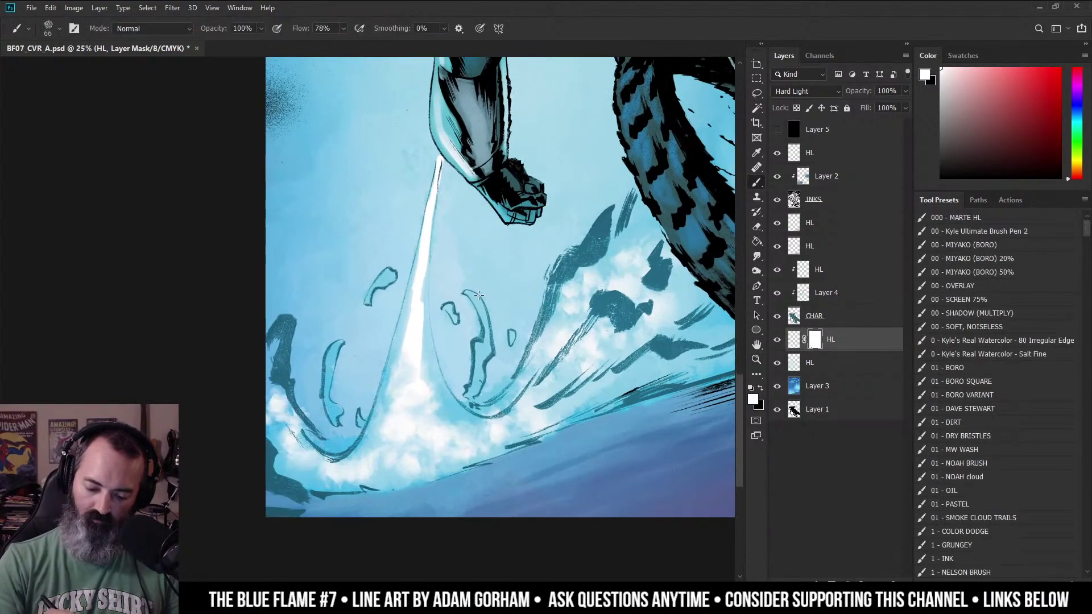
pyautogui.click(794, 339)
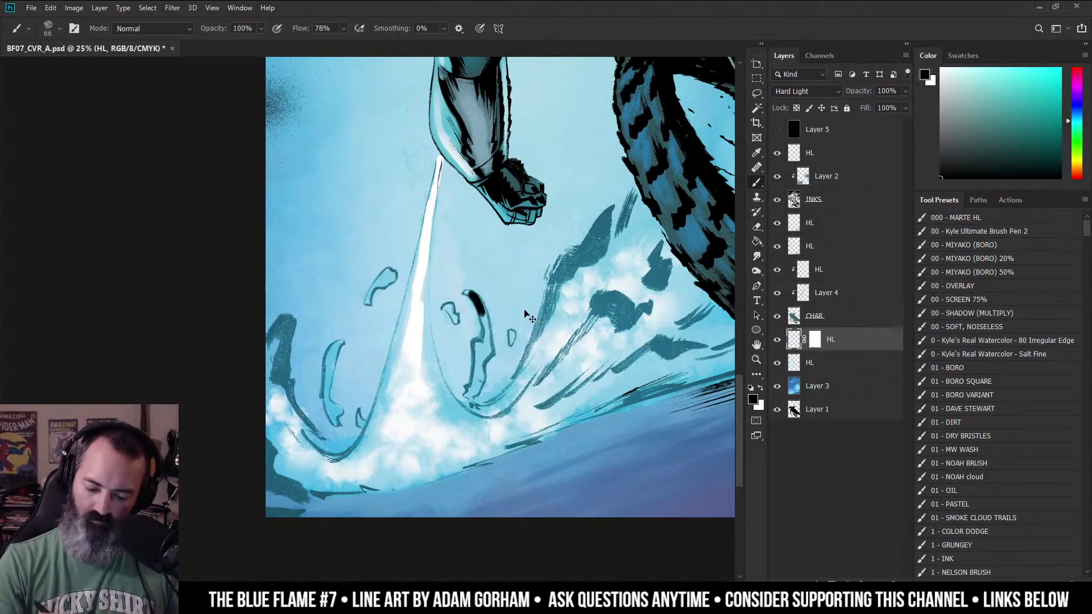
pyautogui.press('x')
pyautogui.moveTo(469, 293); pyautogui.dragTo(486, 328)
pyautogui.hotkey('ctrl', 'z')
pyautogui.moveTo(484, 289); pyautogui.dragTo(484, 315)
pyautogui.hotkey('ctrl', 'z')
pyautogui.hotkey('ctrl', 'z')
# Fill the small curved splash fragments on both sides of the light beam with white.
pyautogui.keyDown('alt'); pyautogui.rightClick(486, 294); pyautogui.keyUp('alt')
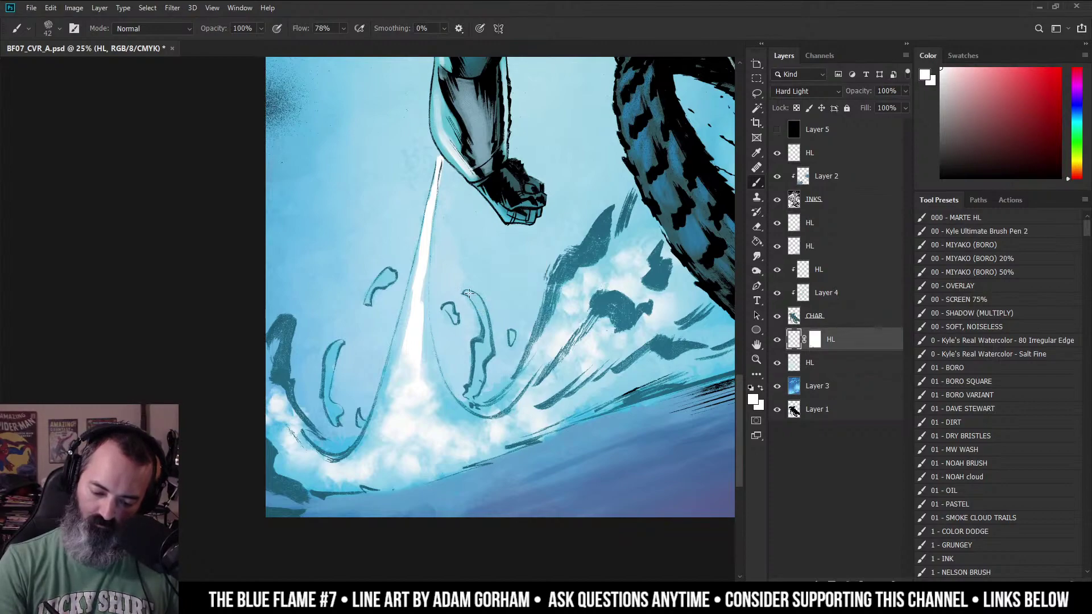
pyautogui.moveTo(485, 325); pyautogui.dragTo(481, 356)
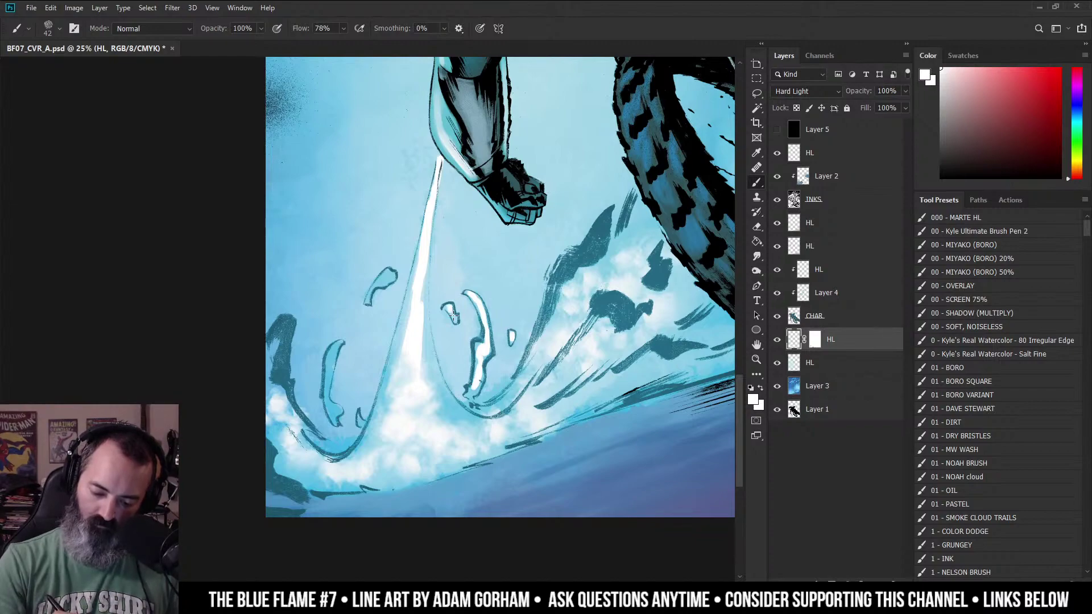
pyautogui.moveTo(373, 289); pyautogui.dragTo(389, 277)
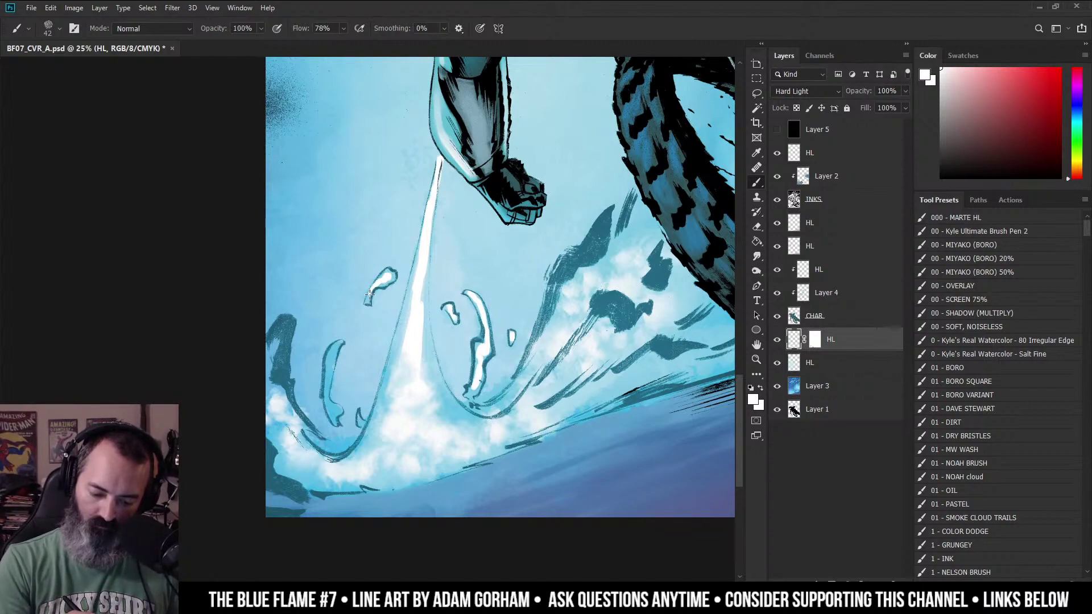
pyautogui.moveTo(333, 356); pyautogui.dragTo(334, 418)
# Check the white splash highlights in context with the rider's arm and front wheel.
pyautogui.press('z')
pyautogui.keyDown('alt'); pyautogui.click(405, 370); pyautogui.keyUp('alt')
pyautogui.keyDown('alt'); pyautogui.click(405, 370); pyautogui.keyUp('alt')
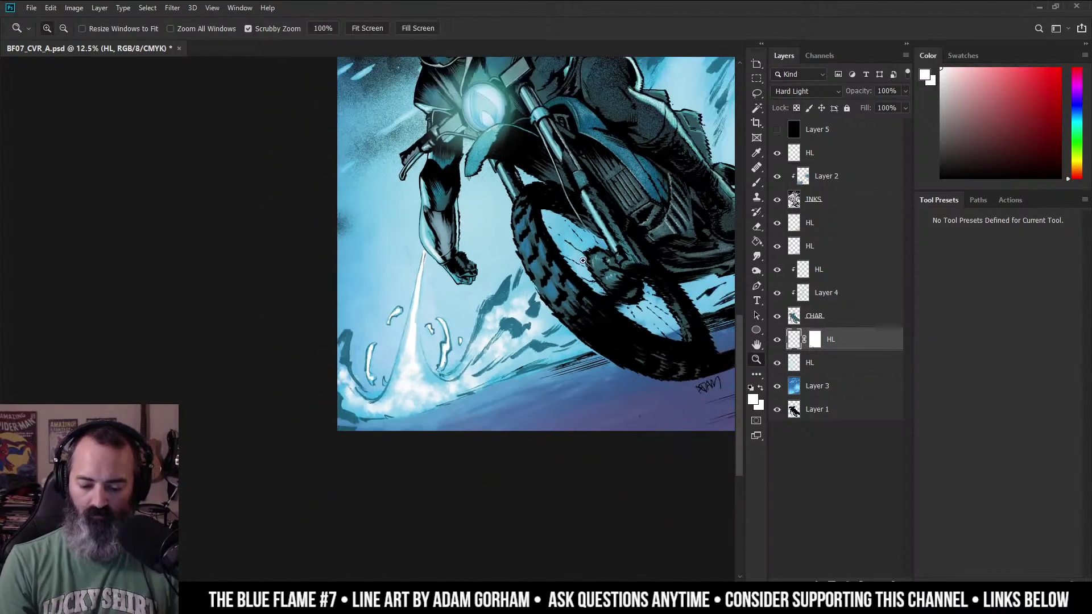
pyautogui.keyDown('alt'); pyautogui.click(421, 341); pyautogui.keyUp('alt')
pyautogui.moveTo(450, 321); pyautogui.dragTo(613, 323)
pyautogui.click(586, 296)
pyautogui.moveTo(521, 318); pyautogui.dragTo(505, 329)
pyautogui.moveTo(660, 332); pyautogui.dragTo(650, 343)
# Add a new layer above the HL layer below the inks, set it to Overlay blending, and name it OL.
pyautogui.press('b')
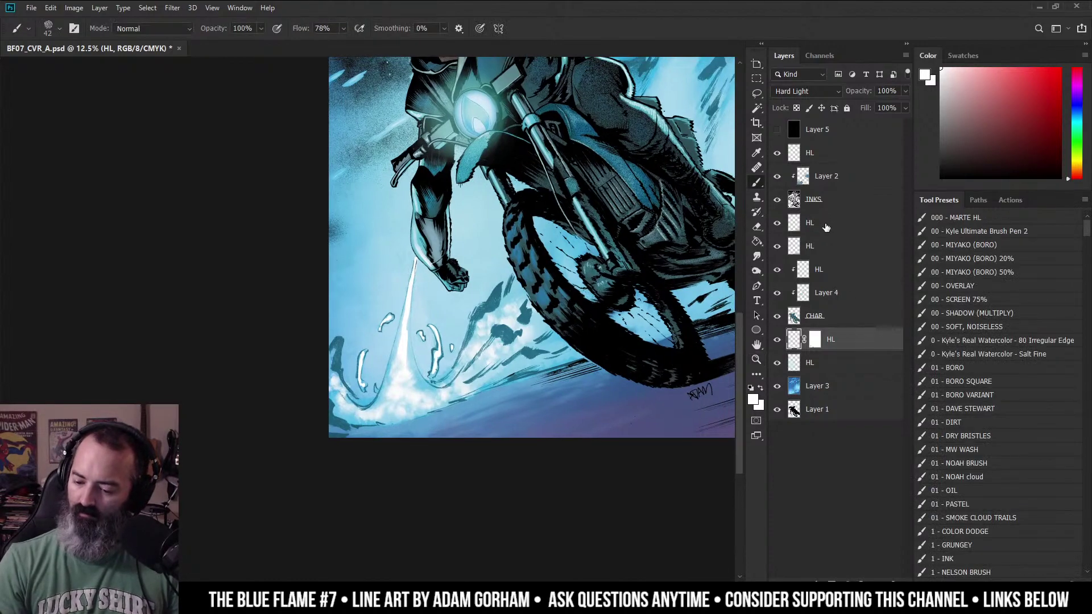
pyautogui.click(827, 227)
pyautogui.hotkey('ctrl', 'shift', 'alt', 'n')
pyautogui.click(822, 92)
pyautogui.click(814, 241)
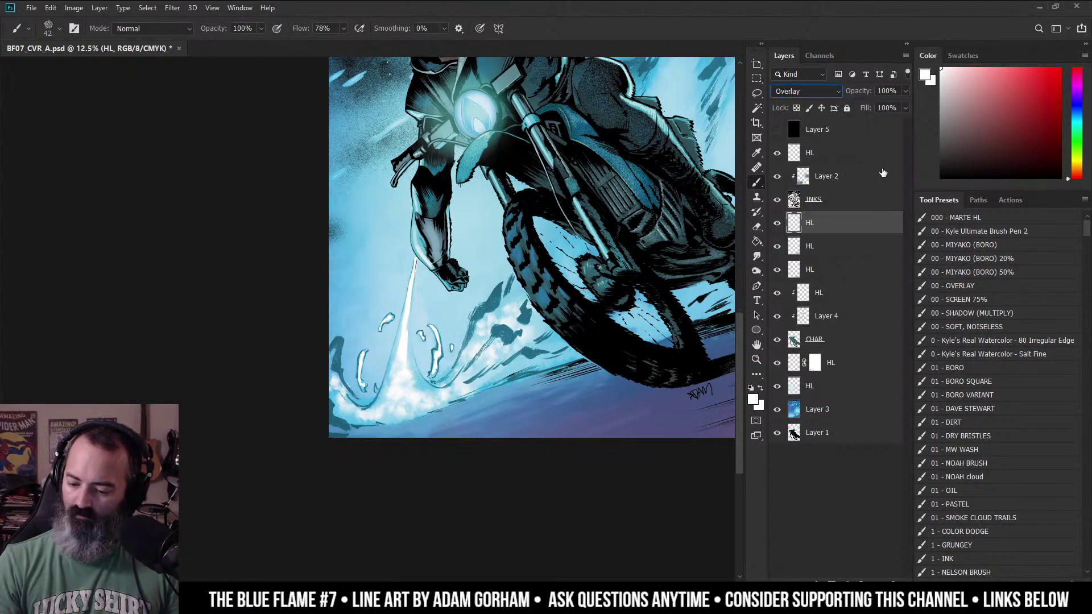
pyautogui.doubleClick(810, 223)
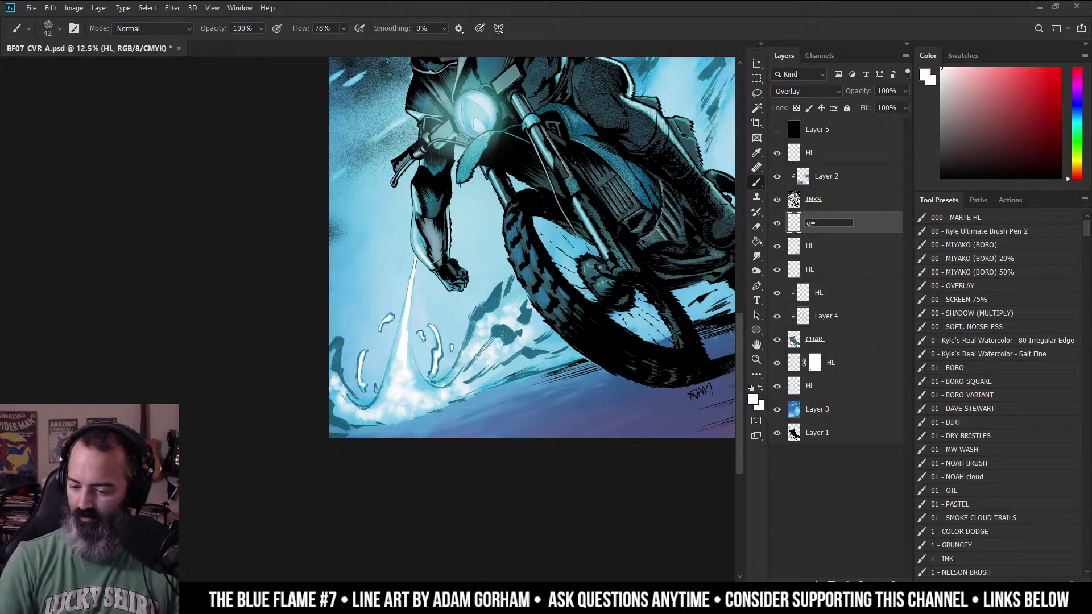
pyautogui.write('OL')
pyautogui.press('Return')
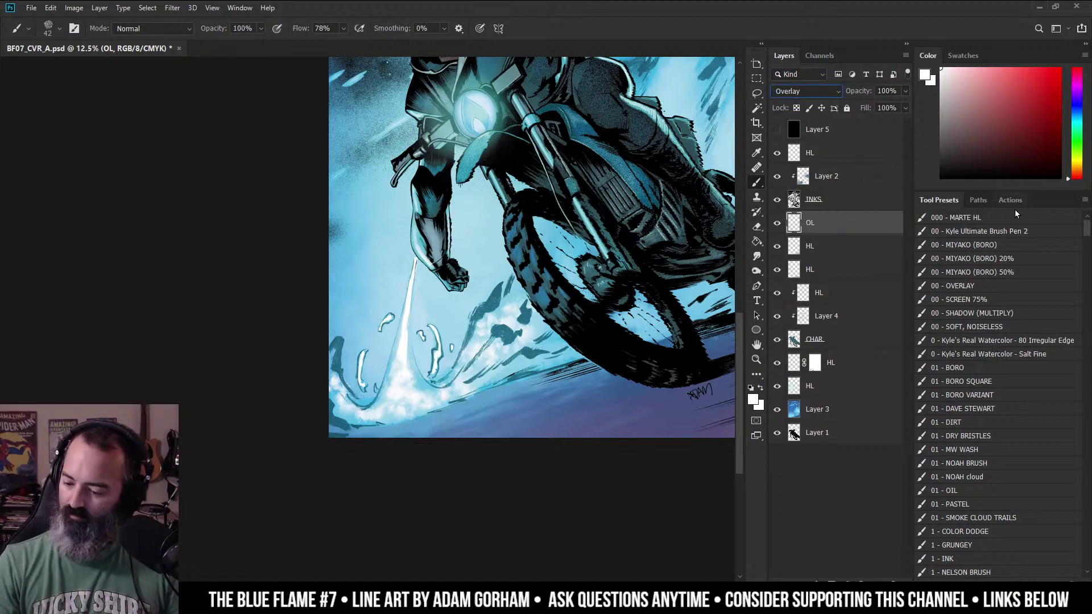
# Brush dark blue over the splash fragments beside the light beam on the OL layer with the 000 - MARTE HL preset.
pyautogui.click(1012, 146)
pyautogui.click(1077, 109)
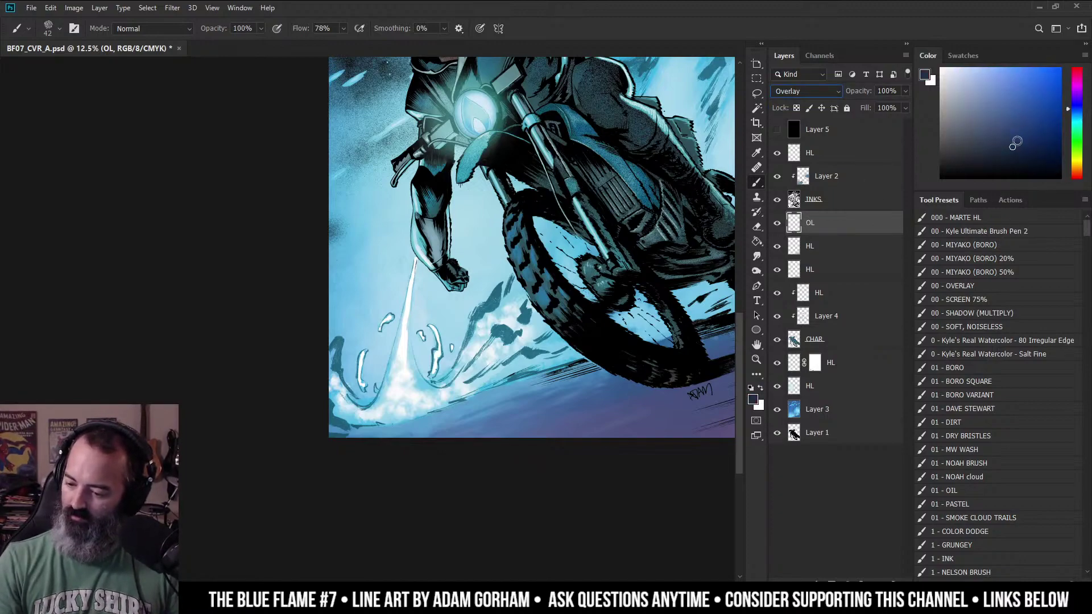
pyautogui.click(1002, 218)
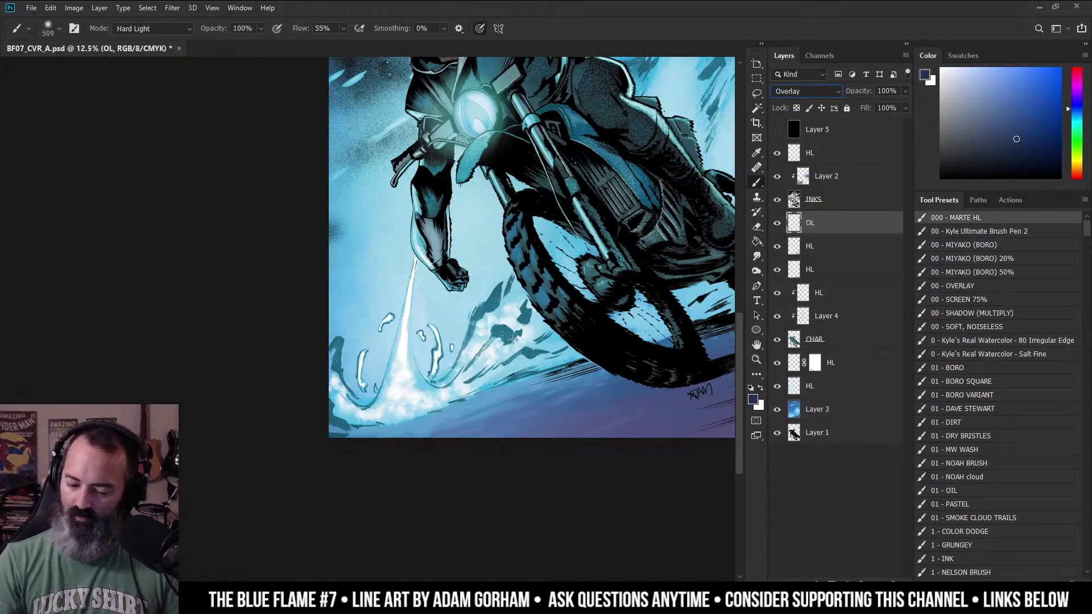
pyautogui.hotkey('ctrl', 'z')
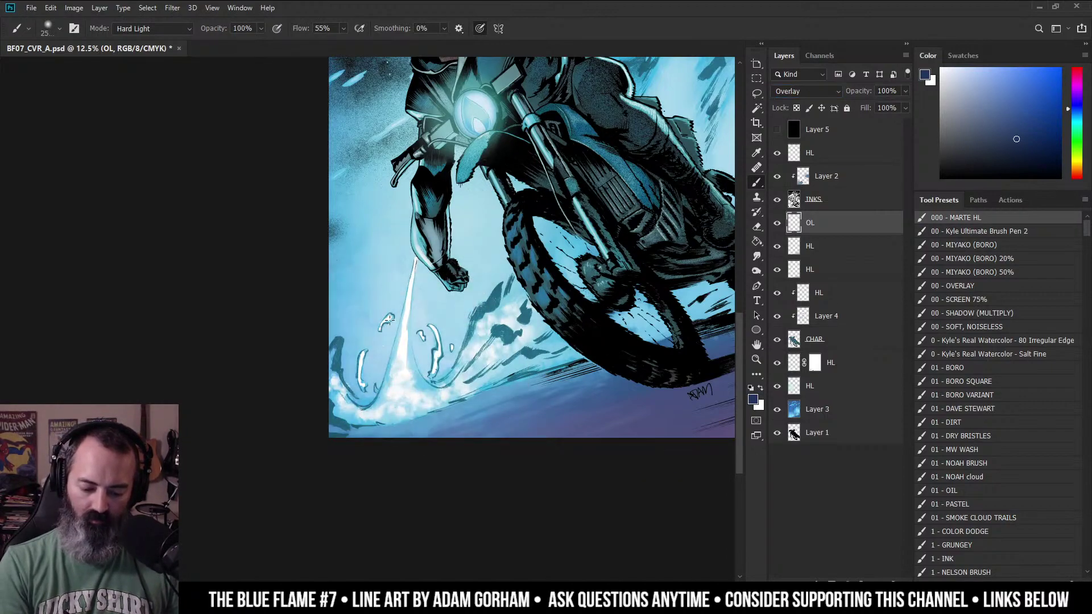
pyautogui.moveTo(369, 364); pyautogui.dragTo(401, 330)
pyautogui.moveTo(419, 375); pyautogui.dragTo(435, 398)
# Extend the dark blue overlay glow around the beam and the cover's lower-left corner, checking it against the full cover.
pyautogui.press('z')
pyautogui.moveTo(637, 319); pyautogui.dragTo(585, 322)
pyautogui.keyDown('alt'); pyautogui.click(584, 321); pyautogui.keyUp('alt')
pyautogui.press('b')
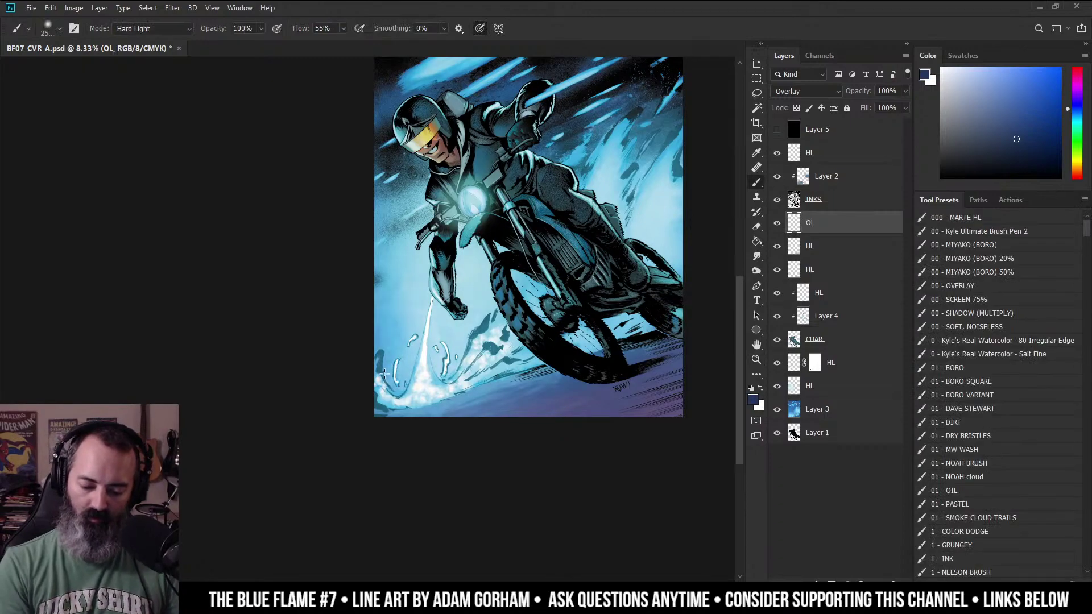
pyautogui.moveTo(413, 344)
pyautogui.mouseDown()
pyautogui.moveTo(403, 270)
pyautogui.moveTo(424, 340)
pyautogui.mouseUp()
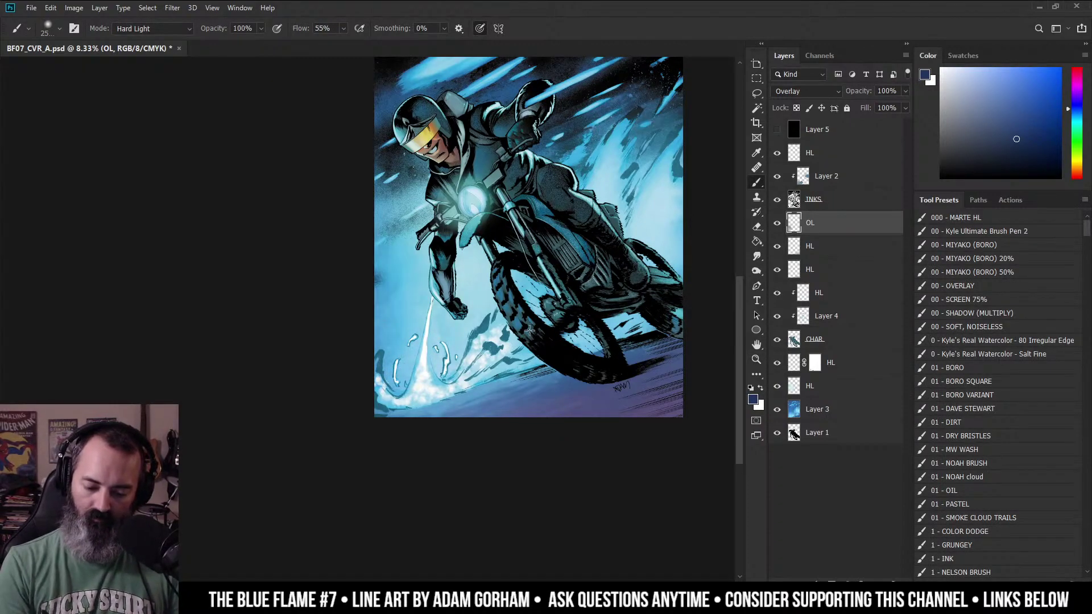
pyautogui.moveTo(379, 242)
pyautogui.mouseDown()
pyautogui.moveTo(381, 265)
pyautogui.moveTo(539, 291)
pyautogui.mouseUp()
pyautogui.press('z')
pyautogui.keyDown('alt'); pyautogui.click(522, 316); pyautogui.keyUp('alt')
pyautogui.press('b')
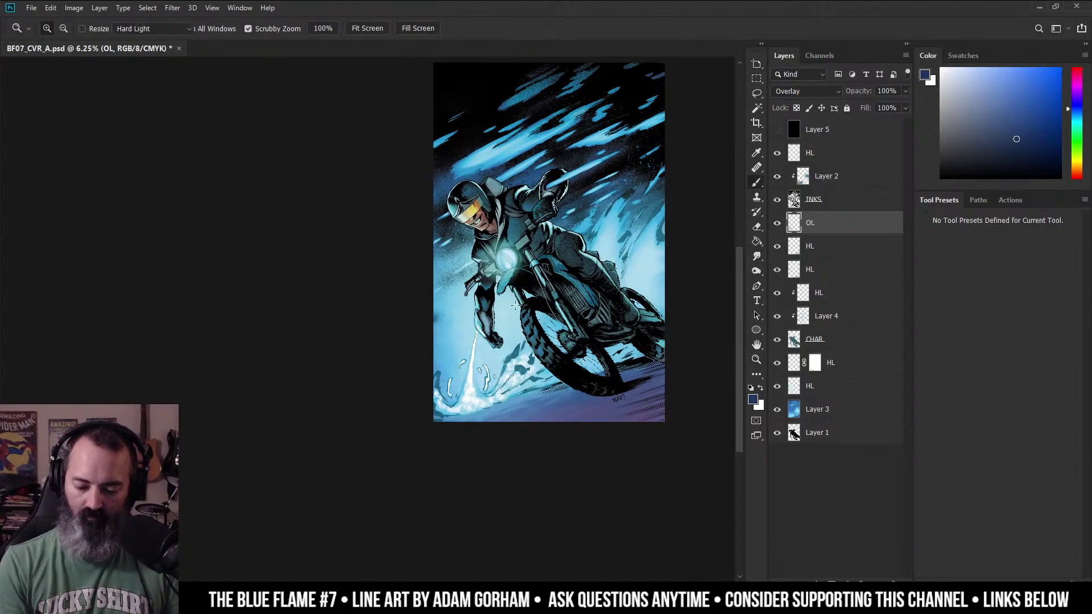
pyautogui.moveTo(455, 386)
pyautogui.mouseDown()
pyautogui.moveTo(449, 404)
pyautogui.moveTo(495, 436)
pyautogui.mouseUp()
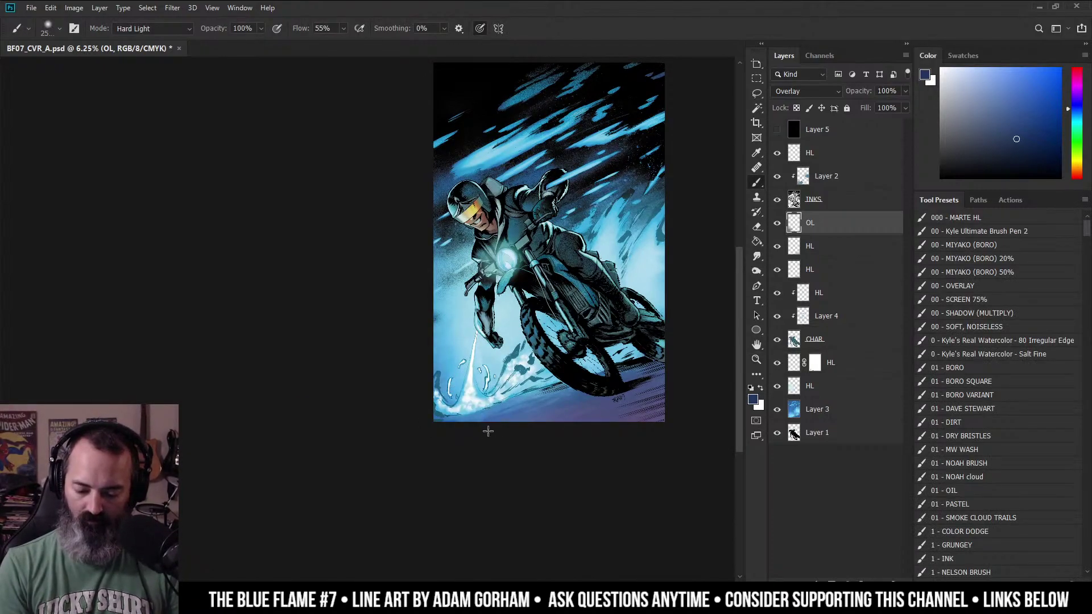
pyautogui.moveTo(599, 336); pyautogui.dragTo(593, 314)
pyautogui.hotkey('ctrl', '+')
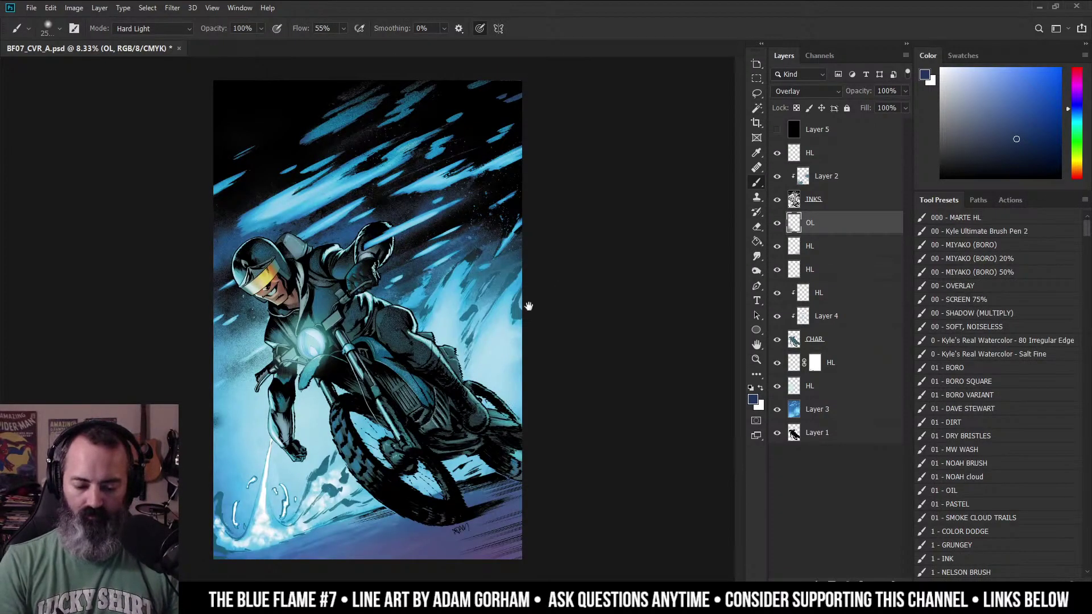
pyautogui.hotkey('ctrl', '-')
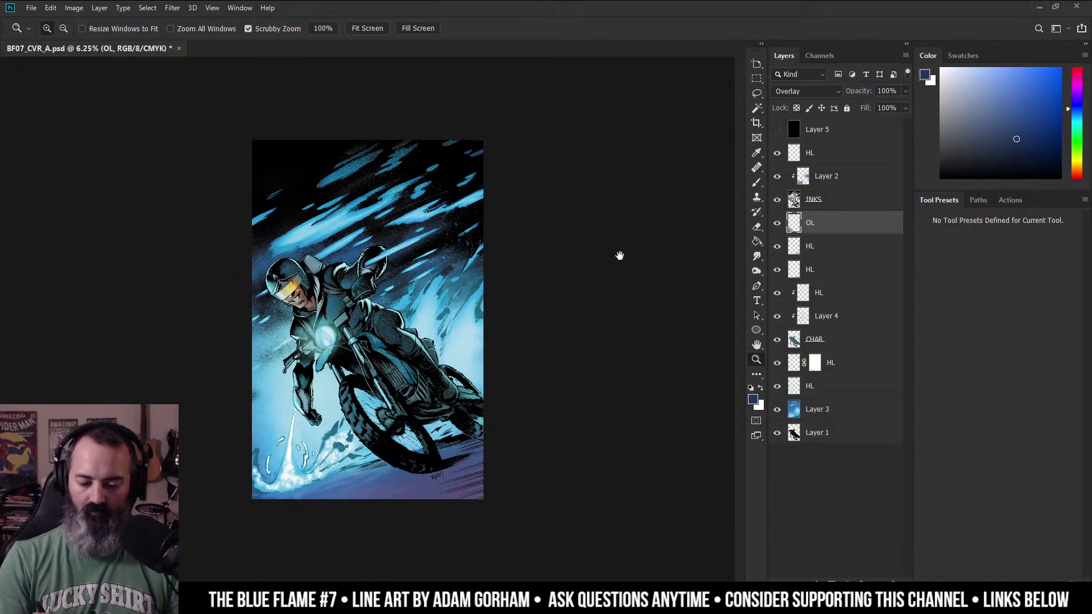
# Reset the colours to black and switch to the 1 - INK brush for lettering beside the signature below the front wheel.
pyautogui.press('l')
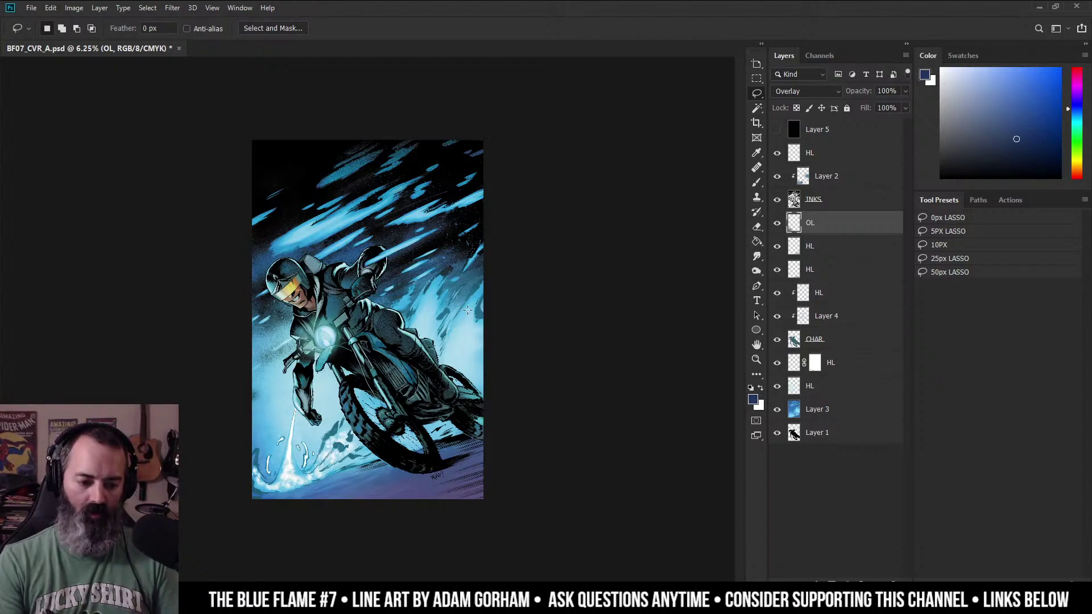
pyautogui.keyDown('ctrl'); pyautogui.click(496, 288); pyautogui.keyUp('ctrl')
pyautogui.keyDown('ctrl'); pyautogui.click(506, 367); pyautogui.keyUp('ctrl')
pyautogui.moveTo(491, 569); pyautogui.dragTo(527, 336)
pyautogui.keyDown('ctrl'); pyautogui.click(556, 353); pyautogui.keyUp('ctrl')
pyautogui.keyDown('ctrl'); pyautogui.click(555, 353); pyautogui.keyUp('ctrl')
pyautogui.keyDown('ctrl'); pyautogui.click(575, 290); pyautogui.keyUp('ctrl')
pyautogui.keyDown('ctrl'); pyautogui.click(575, 291); pyautogui.keyUp('ctrl')
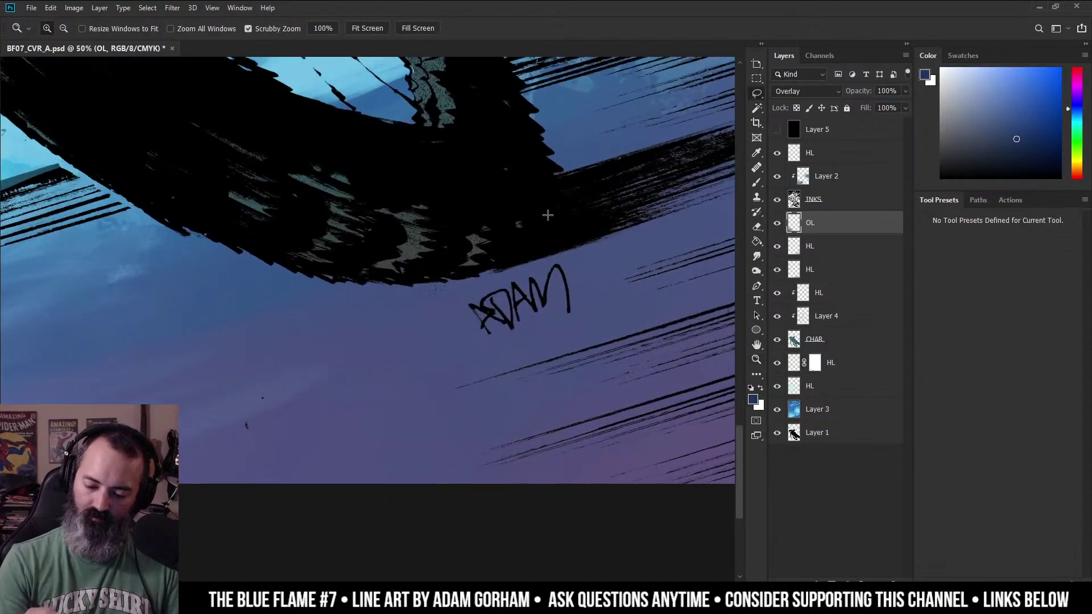
pyautogui.press('d')
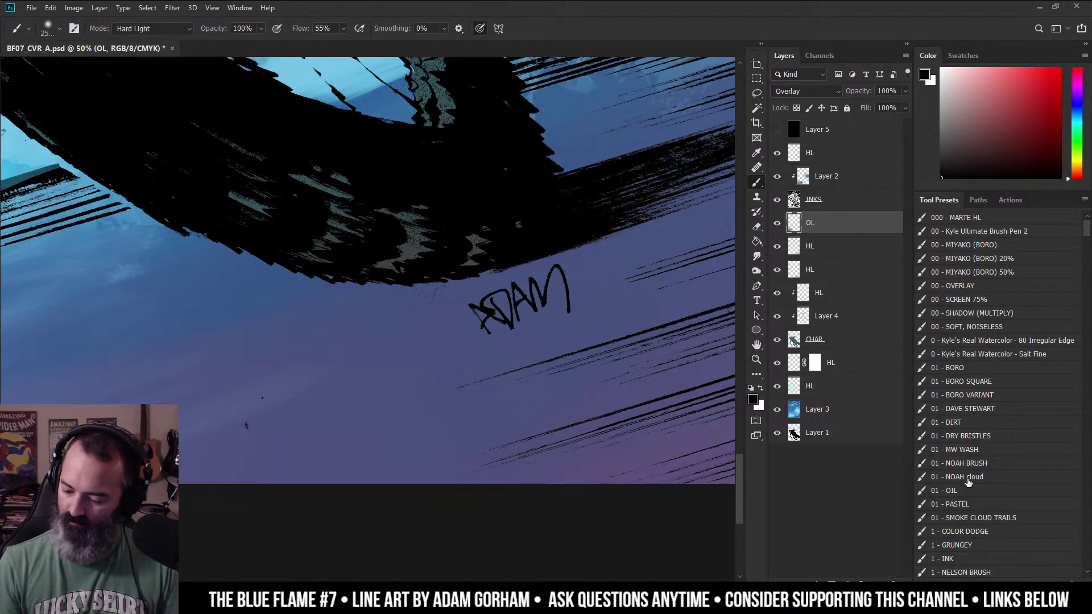
pyautogui.click(960, 562)
# Hand-letter an ampersand and the colourist's initials in black beneath the line artist's signature.
pyautogui.moveTo(557, 331)
pyautogui.mouseDown()
pyautogui.moveTo(562, 266)
pyautogui.moveTo(531, 261)
pyautogui.moveTo(540, 258)
pyautogui.moveTo(495, 330)
pyautogui.mouseUp()
pyautogui.keyDown('ctrl'); pyautogui.click(537, 259); pyautogui.keyUp('ctrl')
pyautogui.keyDown('ctrl'); pyautogui.click(537, 260); pyautogui.keyUp('ctrl')
pyautogui.moveTo(537, 279)
pyautogui.mouseDown()
pyautogui.moveTo(528, 308)
pyautogui.moveTo(505, 314)
pyautogui.mouseUp()
pyautogui.hotkey('ctrl', 'z')
pyautogui.hotkey('ctrl', 'z')
pyautogui.hotkey('ctrl', 'z')
pyautogui.keyDown('alt'); pyautogui.rightClick(550, 275); pyautogui.keyUp('alt')
pyautogui.moveTo(524, 277)
pyautogui.mouseDown()
pyautogui.moveTo(506, 316)
pyautogui.moveTo(596, 280)
pyautogui.mouseUp()
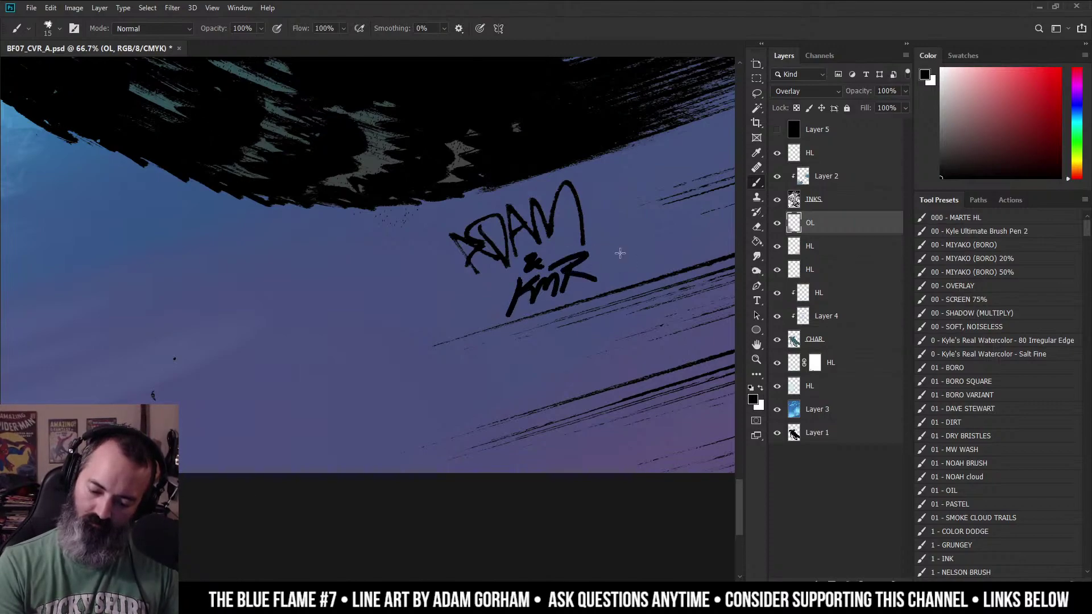
# Check the lettering at a reduced view and undo the colourist's initials, keeping the ampersand.
pyautogui.press('z')
pyautogui.keyDown('alt'); pyautogui.click(596, 274); pyautogui.keyUp('alt')
pyautogui.keyDown('alt'); pyautogui.click(597, 273); pyautogui.keyUp('alt')
pyautogui.keyDown('alt'); pyautogui.click(598, 272); pyautogui.keyUp('alt')
pyautogui.hotkey('ctrl', 'z')
pyautogui.hotkey('ctrl', 'z')
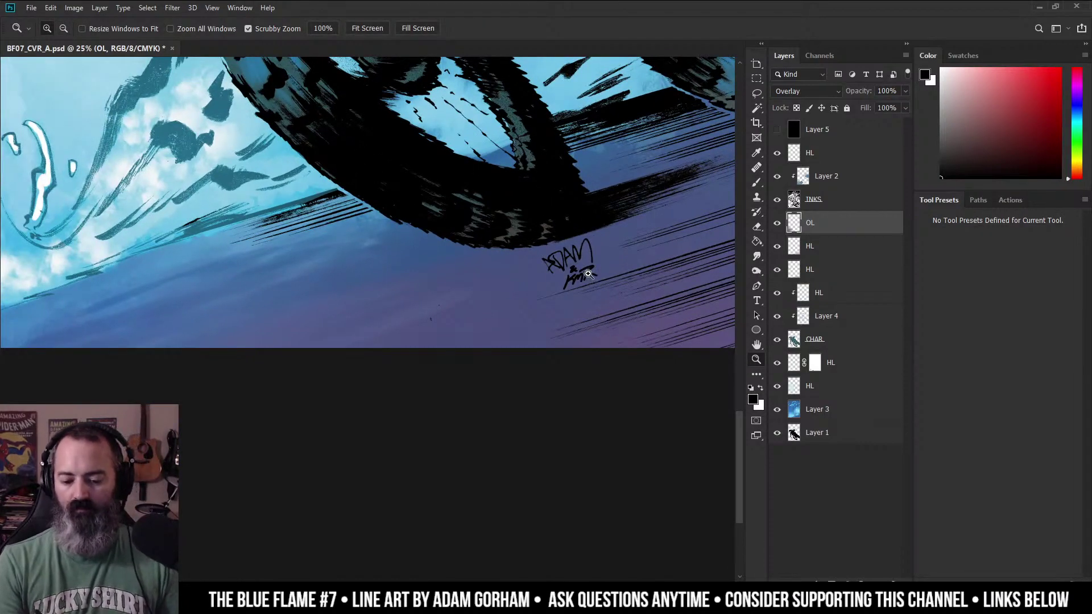
pyautogui.scroll(3, 639, 234)
pyautogui.hotkey('ctrl', 'z')
pyautogui.hotkey('ctrl', 'z')
pyautogui.hotkey('ctrl', 'z')
# Redraw the colourist's initials below the ampersand with a thinner size 9 brush.
pyautogui.press('b')
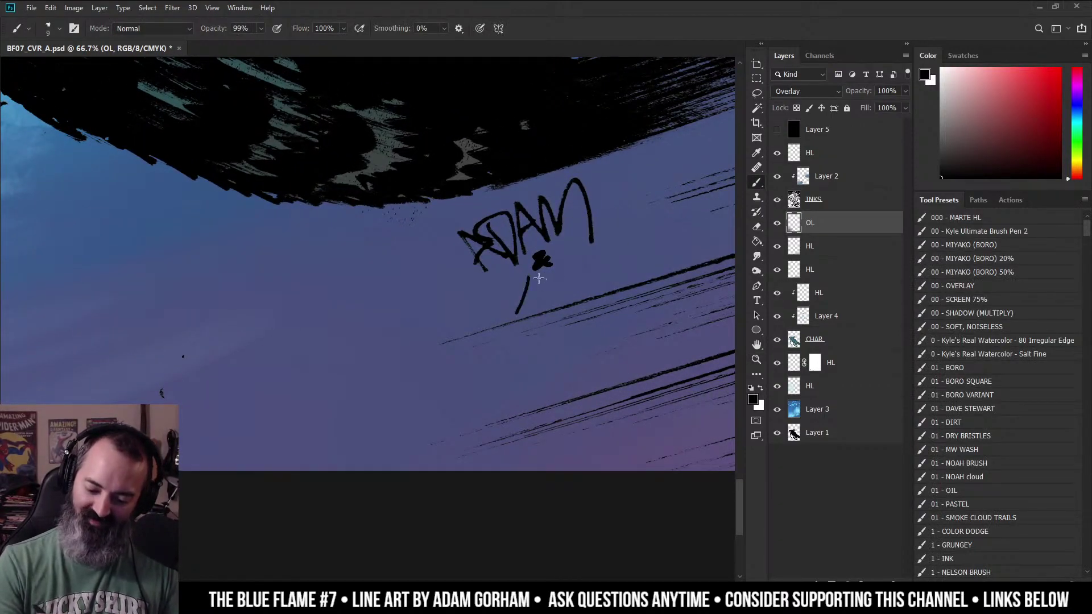
pyautogui.moveTo(548, 290); pyautogui.dragTo(574, 295)
pyautogui.moveTo(560, 263)
pyautogui.mouseDown()
pyautogui.moveTo(602, 256)
pyautogui.moveTo(607, 283)
pyautogui.mouseUp()
# Examine the redrawn initials against the front wheel and within the full cover.
pyautogui.press('z')
pyautogui.keyDown('alt'); pyautogui.click(597, 280); pyautogui.keyUp('alt')
pyautogui.keyDown('alt'); pyautogui.click(620, 260); pyautogui.keyUp('alt')
pyautogui.keyDown('alt'); pyautogui.click(620, 261); pyautogui.keyUp('alt')
pyautogui.moveTo(639, 200); pyautogui.dragTo(578, 317)
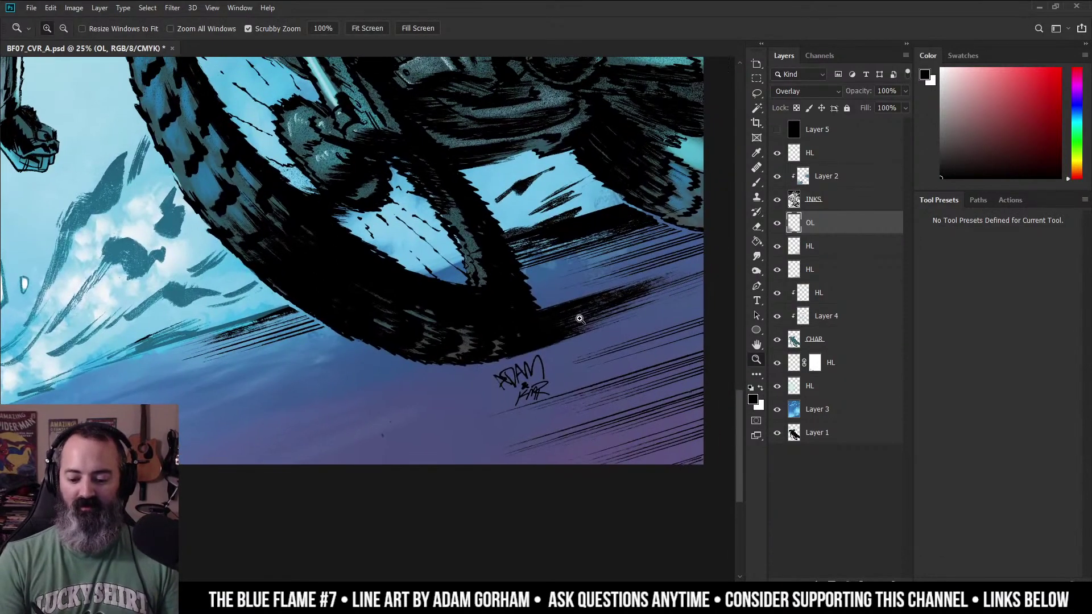
pyautogui.keyDown('alt'); pyautogui.click(577, 319); pyautogui.keyUp('alt')
pyautogui.moveTo(569, 219); pyautogui.dragTo(706, 280)
pyautogui.keyDown('alt'); pyautogui.click(617, 316); pyautogui.keyUp('alt')
pyautogui.keyDown('alt'); pyautogui.click(603, 254); pyautogui.keyUp('alt')
pyautogui.moveTo(638, 260)
pyautogui.mouseDown()
pyautogui.moveTo(689, 274)
pyautogui.moveTo(660, 264)
pyautogui.mouseUp()
pyautogui.keyDown('alt'); pyautogui.click(643, 266); pyautogui.keyUp('alt')
pyautogui.moveTo(512, 264); pyautogui.dragTo(715, 207)
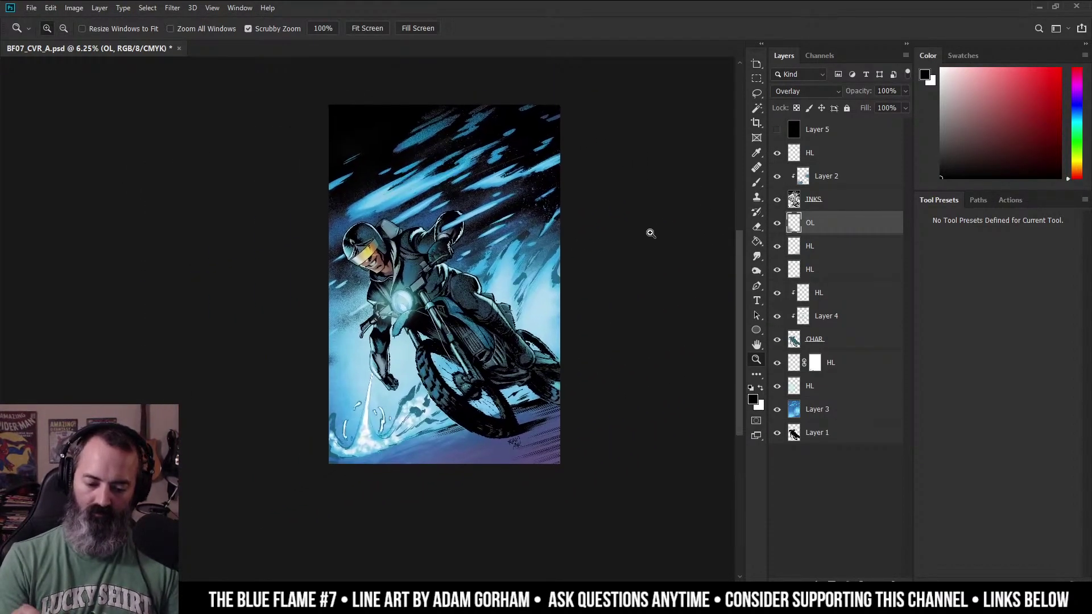
# Switch to the 000 - MARTE HL brush at size 965 and sample the purple from the ground beneath the bike.
pyautogui.press('b')
pyautogui.keyDown('alt'); pyautogui.click(544, 436); pyautogui.keyUp('alt')
pyautogui.keyDown('ctrl'); pyautogui.click(412, 216); pyautogui.keyUp('ctrl')
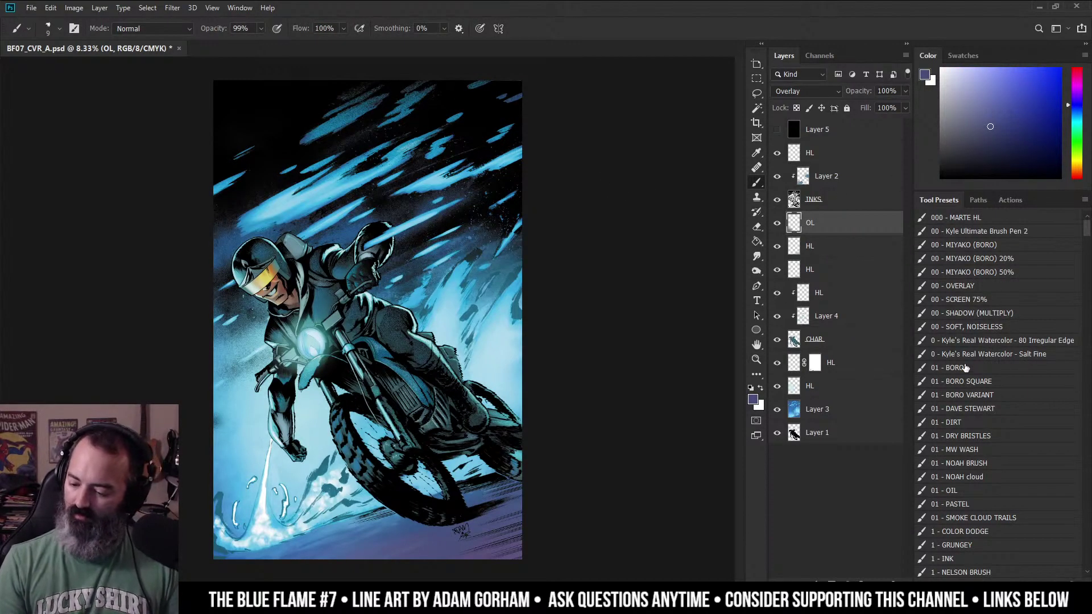
pyautogui.click(993, 221)
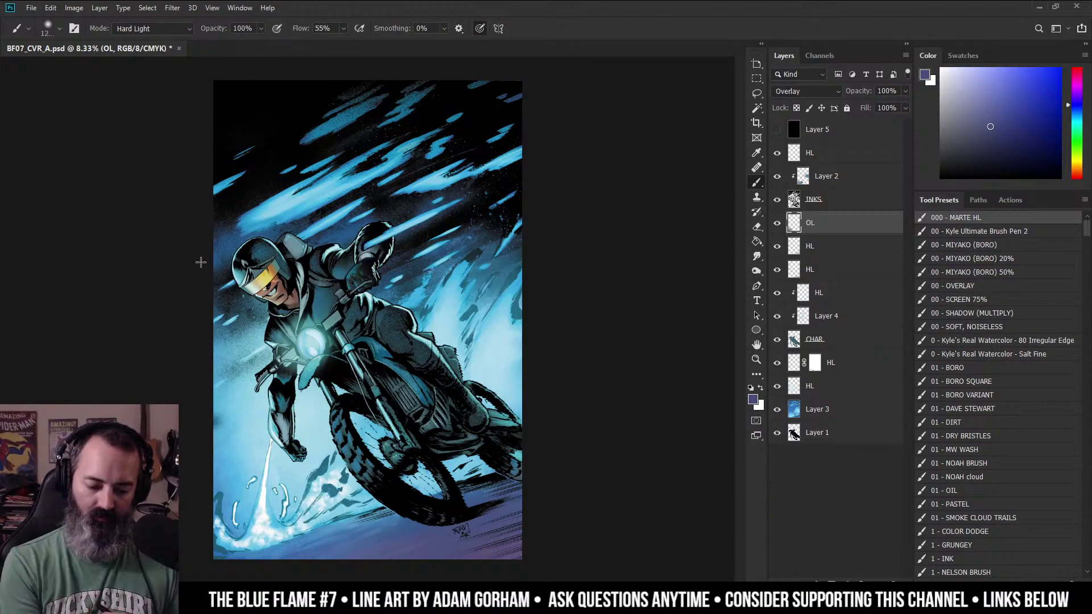
pyautogui.moveTo(260, 252); pyautogui.dragTo(248, 252)
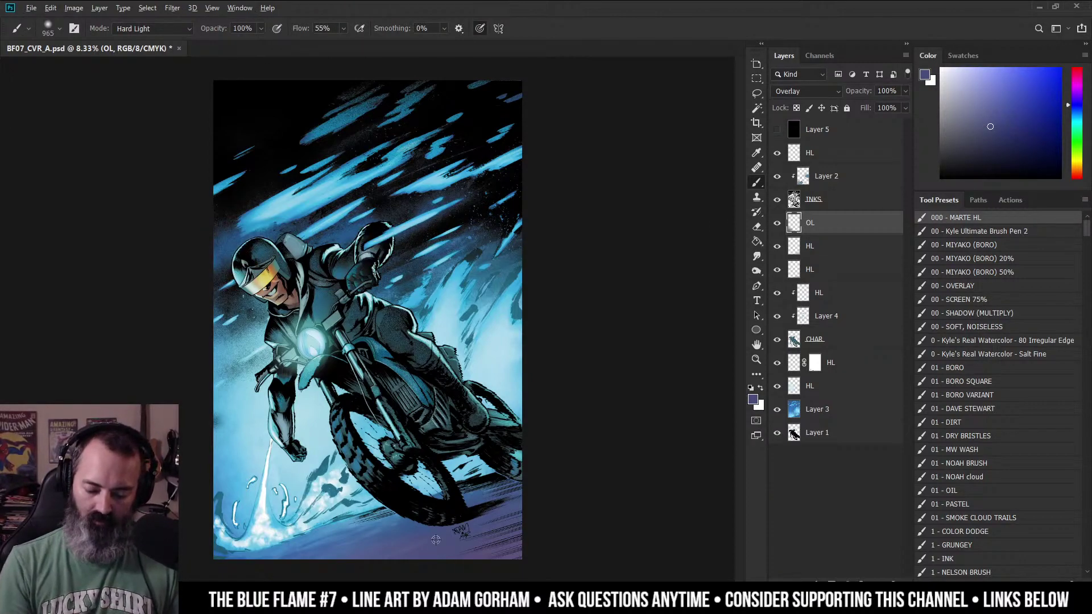
pyautogui.keyDown('alt'); pyautogui.click(403, 535); pyautogui.keyUp('alt')
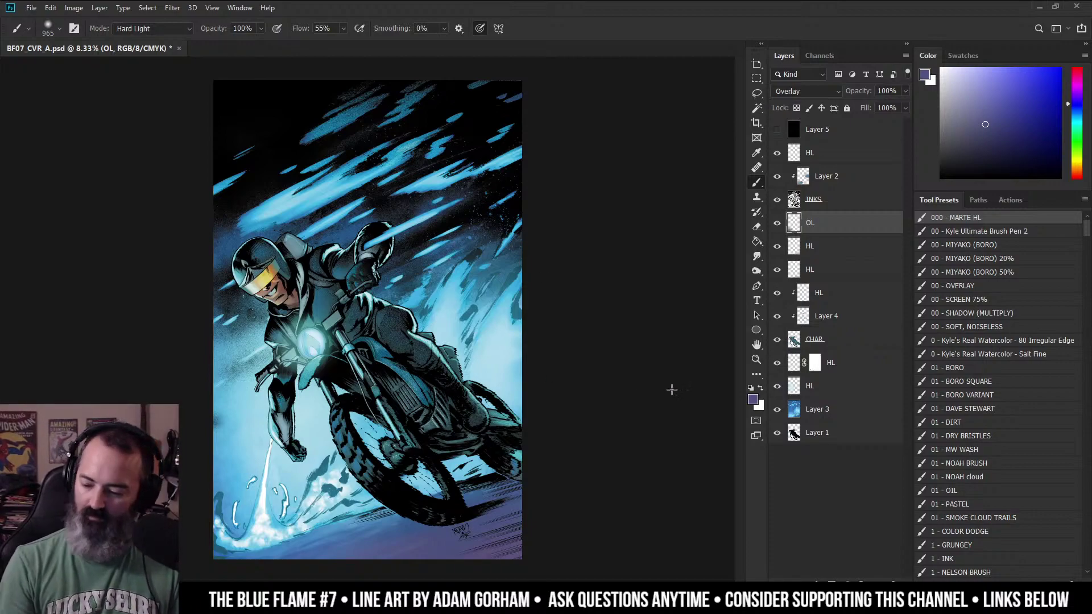
# Brush a purple glow behind the rider's helmet on the masked HL layer with a size 917 brush, checking the full cover.
pyautogui.click(799, 388)
pyautogui.click(798, 359)
pyautogui.moveTo(310, 239)
pyautogui.mouseDown()
pyautogui.moveTo(323, 237)
pyautogui.moveTo(301, 241)
pyautogui.mouseUp()
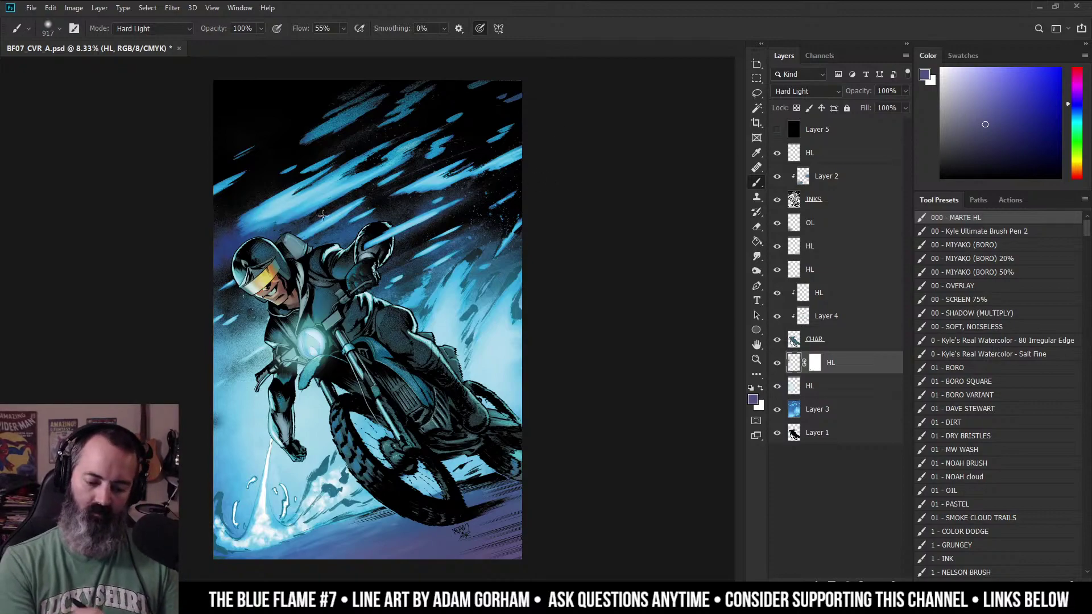
pyautogui.press('z')
pyautogui.keyDown('alt'); pyautogui.click(532, 193); pyautogui.keyUp('alt')
pyautogui.keyDown('alt'); pyautogui.click(531, 193); pyautogui.keyUp('alt')
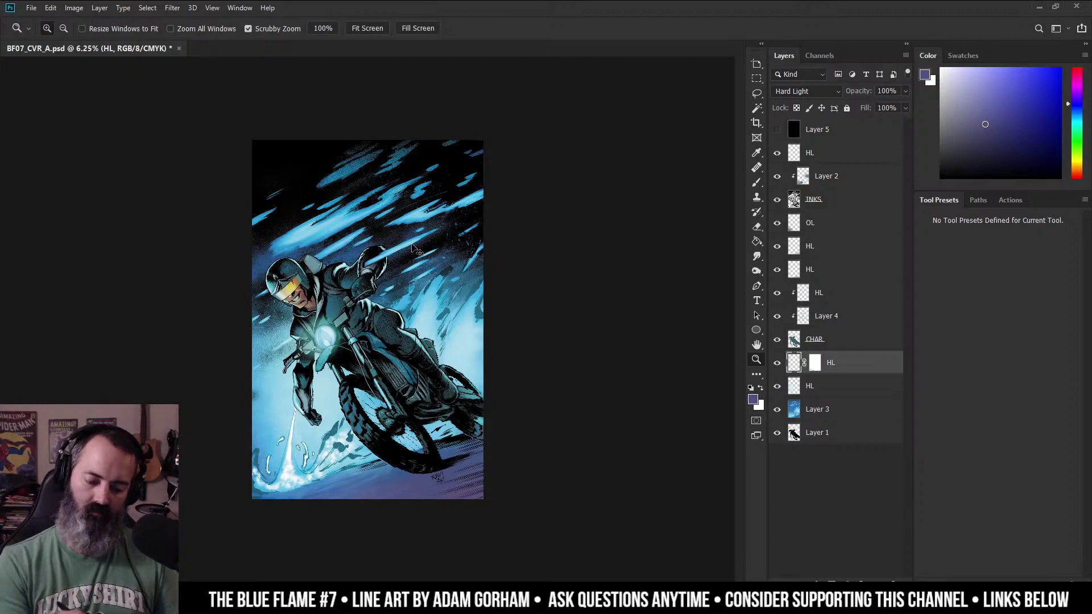
pyautogui.click(362, 244)
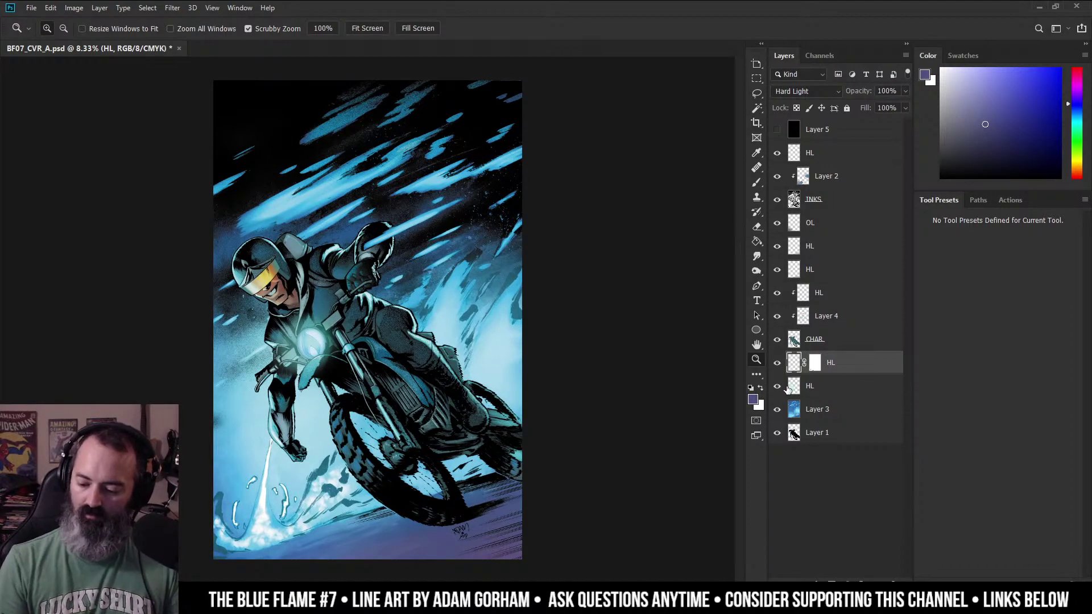
# Paint broad purple glows into the background around the rider's helmet on Layer 3 with an enlarged brush, checking the full cover.
pyautogui.click(811, 414)
pyautogui.press('b')
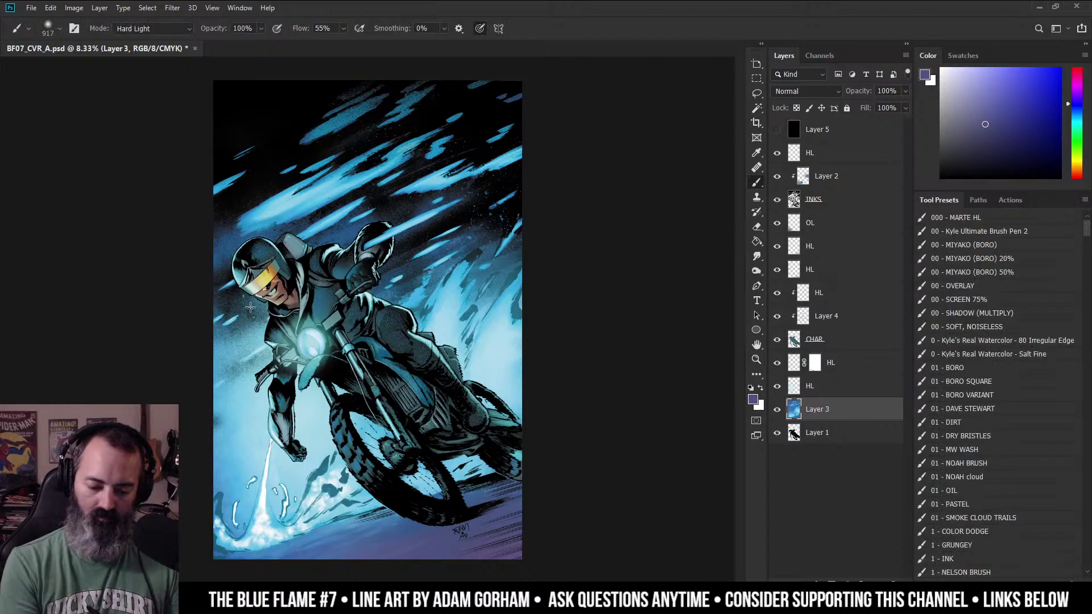
pyautogui.moveTo(303, 239); pyautogui.dragTo(327, 239)
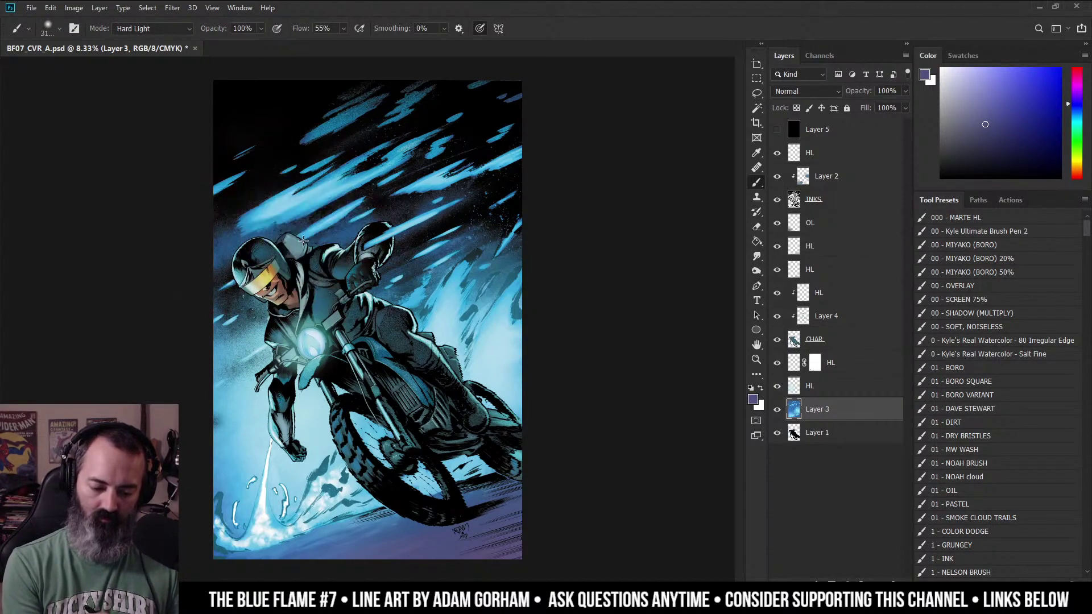
pyautogui.moveTo(225, 291); pyautogui.dragTo(247, 278)
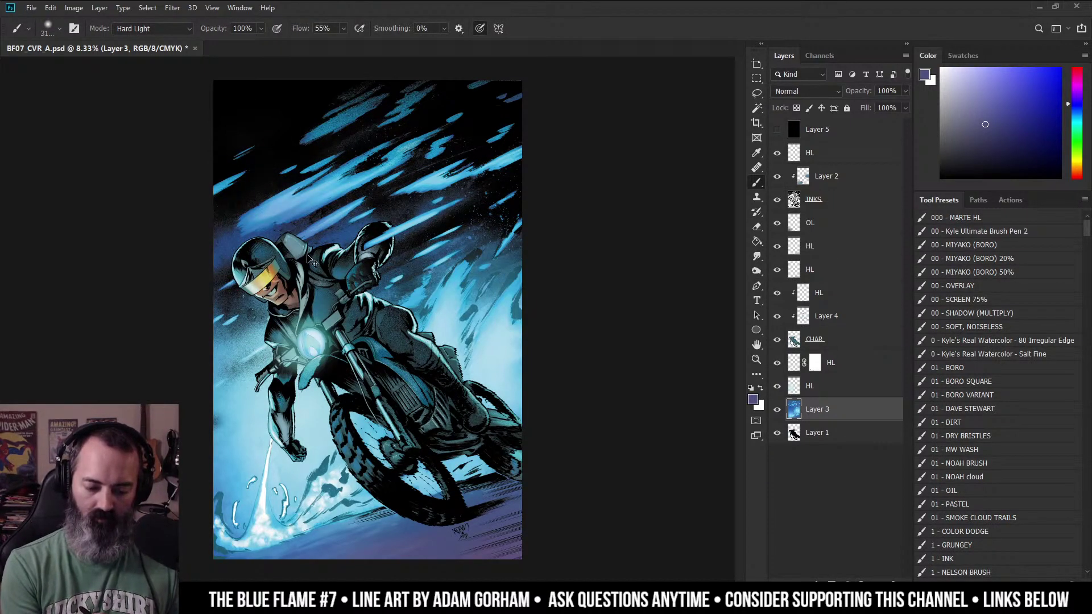
pyautogui.press('z')
pyautogui.keyDown('alt'); pyautogui.click(508, 261); pyautogui.keyUp('alt')
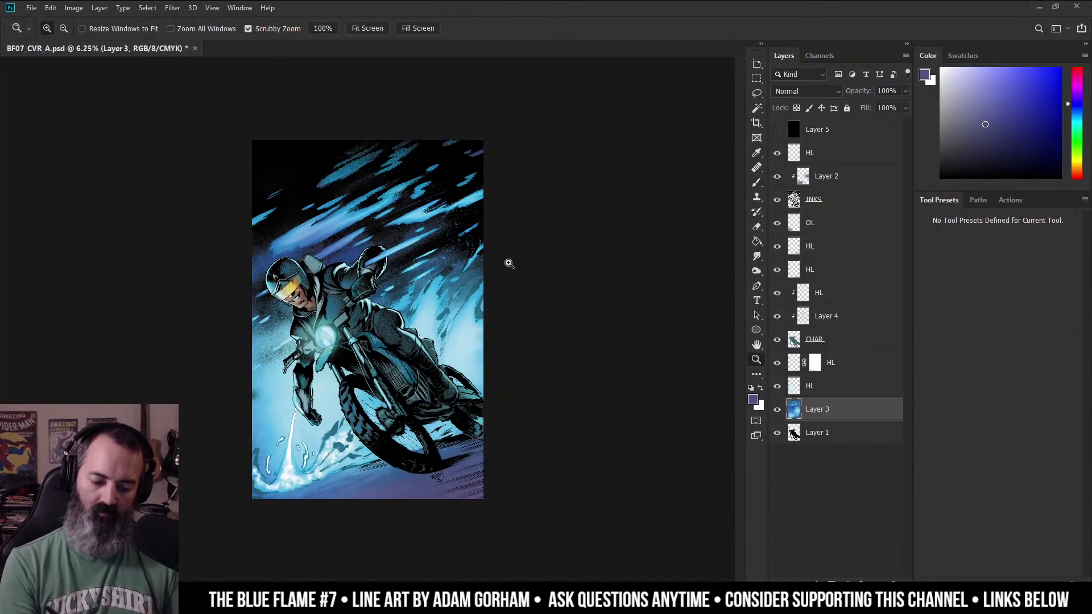
pyautogui.press('b')
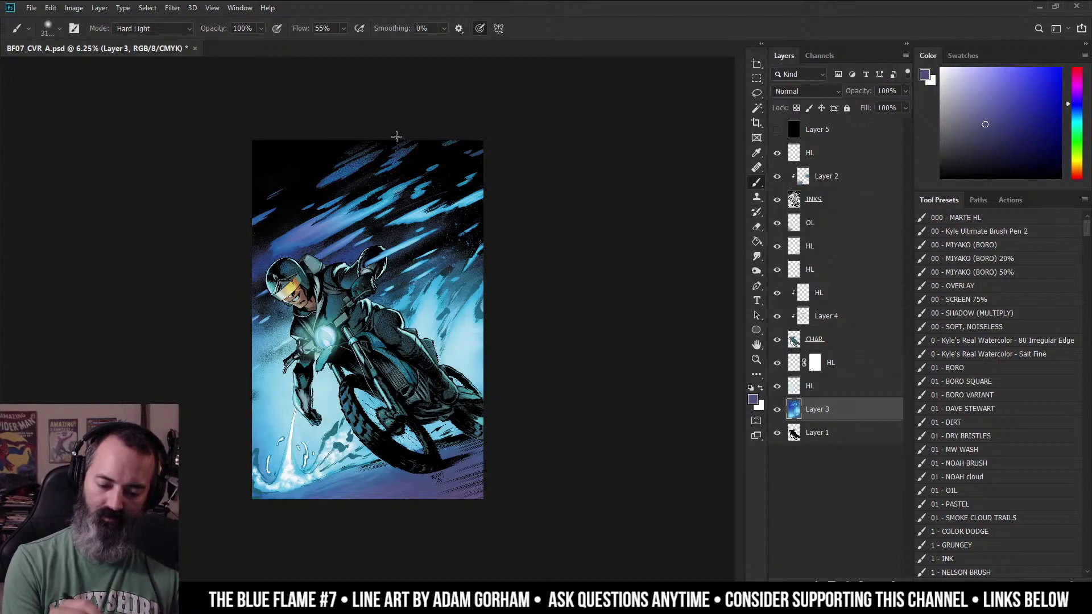
pyautogui.press('z')
pyautogui.keyDown('alt'); pyautogui.click(471, 171); pyautogui.keyUp('alt')
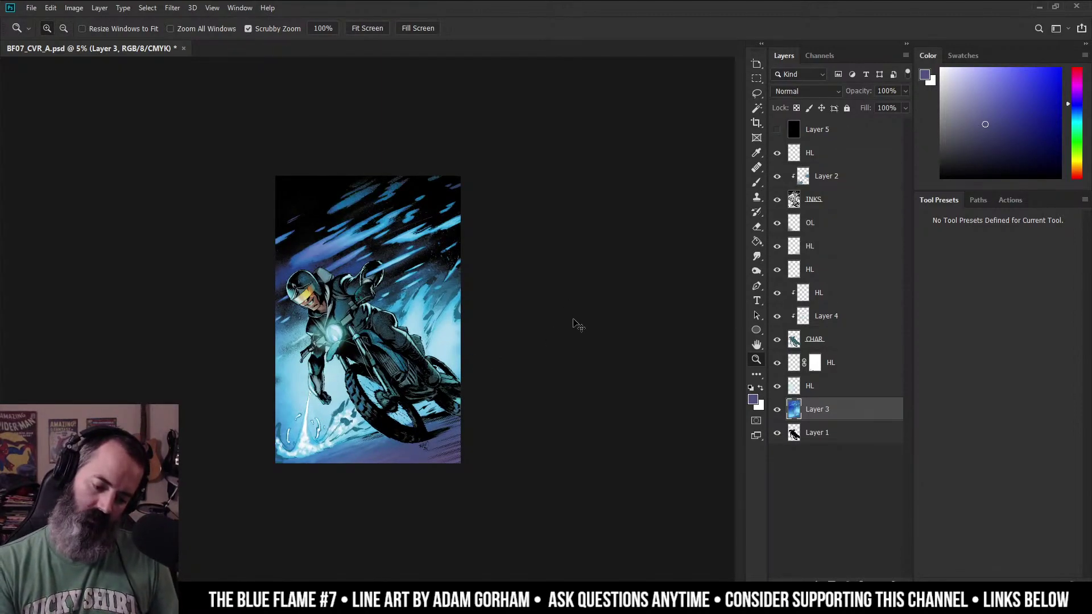
pyautogui.click(395, 265)
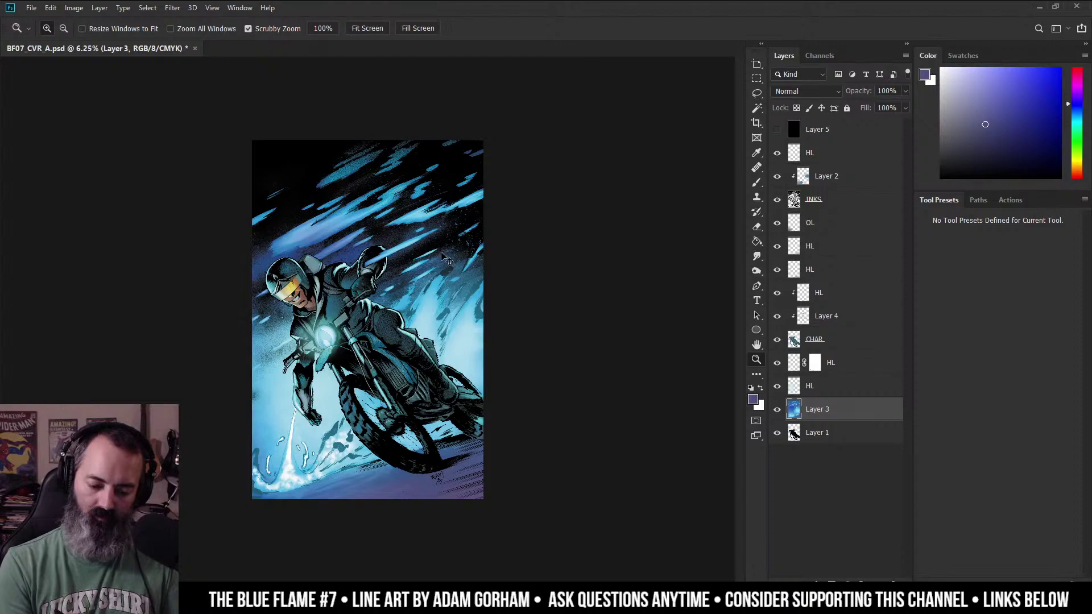
# Brush more purple glow into the background streaks above the rider's helmet on Layer 3, checking the full cover.
pyautogui.press('b')
pyautogui.keyDown('alt'); pyautogui.click(301, 246); pyautogui.keyUp('alt')
pyautogui.moveTo(270, 253); pyautogui.dragTo(309, 229)
pyautogui.press('z')
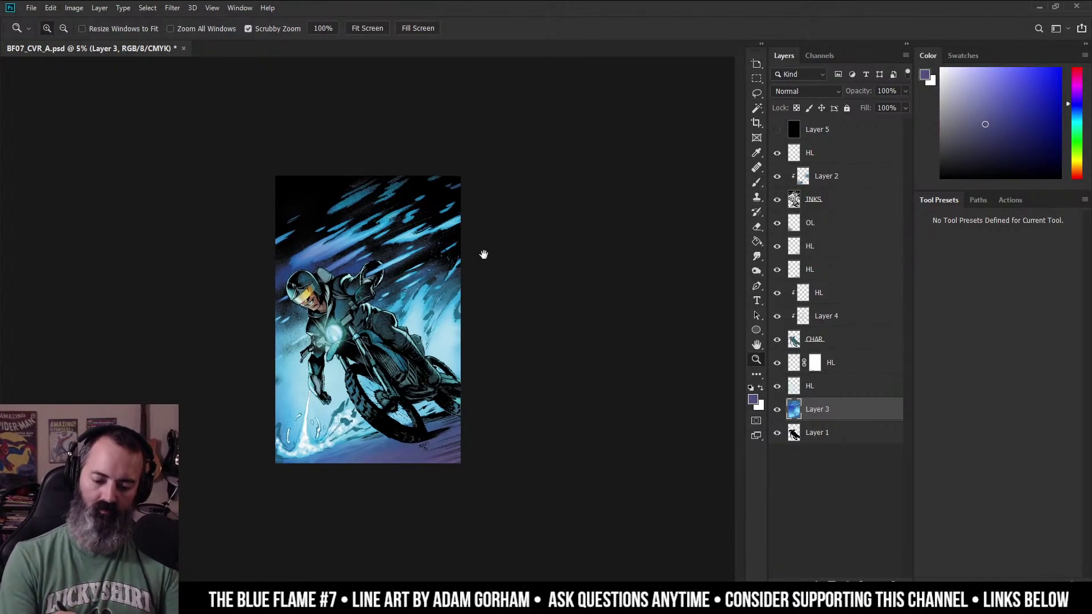
pyautogui.press('b')
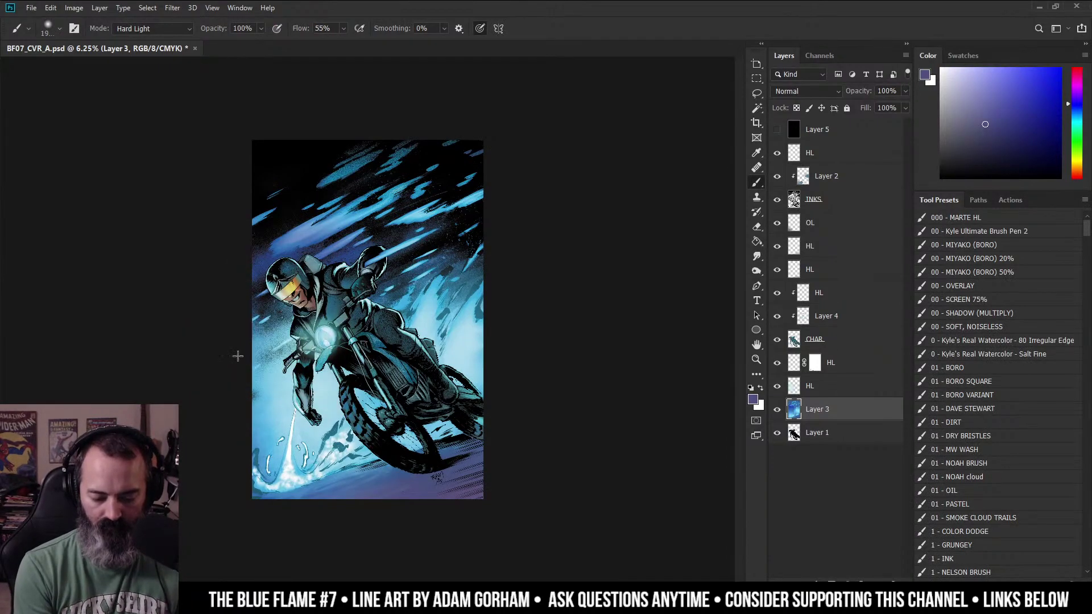
pyautogui.press('z')
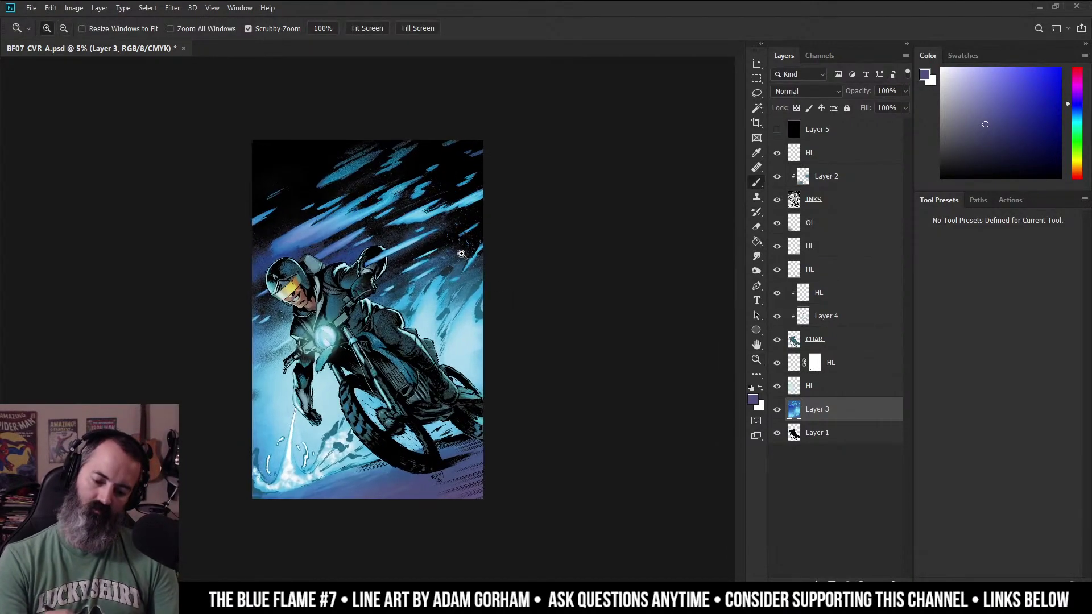
# Try a purple brush stroke along the right edge of the cover beside the raised hand and undo it.
pyautogui.press('b')
pyautogui.moveTo(475, 257); pyautogui.dragTo(484, 249)
pyautogui.hotkey('ctrl', 'z')
# Paint purple into the background beyond the rider's raised hand on Layer 3 with a resized brush, checking the wider cover.
pyautogui.keyDown('alt'); pyautogui.rightClick(514, 232); pyautogui.keyUp('alt')
pyautogui.press('z')
pyautogui.hotkey('ctrl', '-')
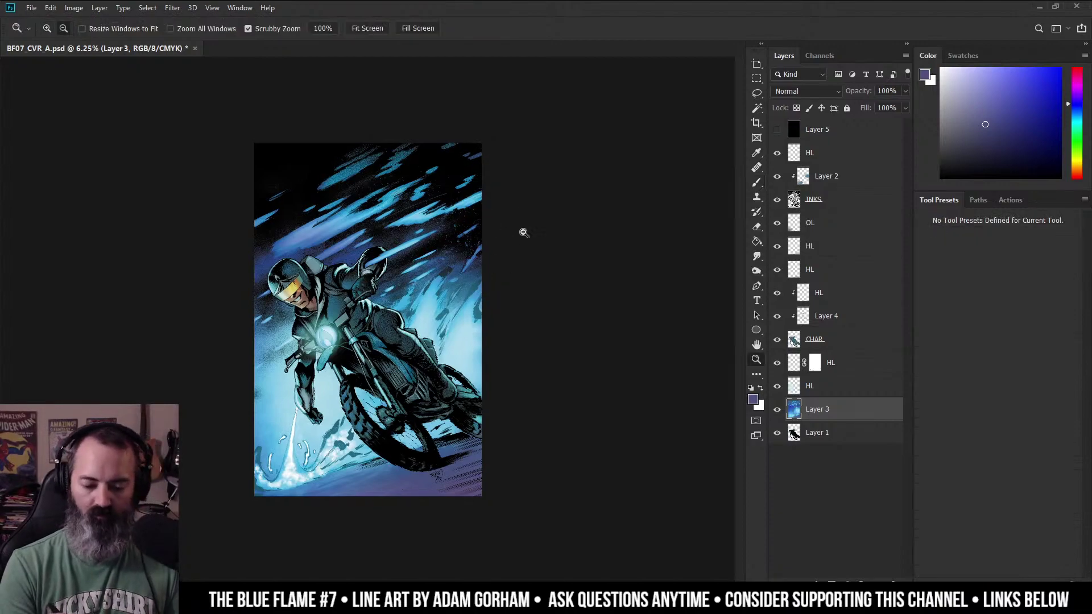
pyautogui.press('b')
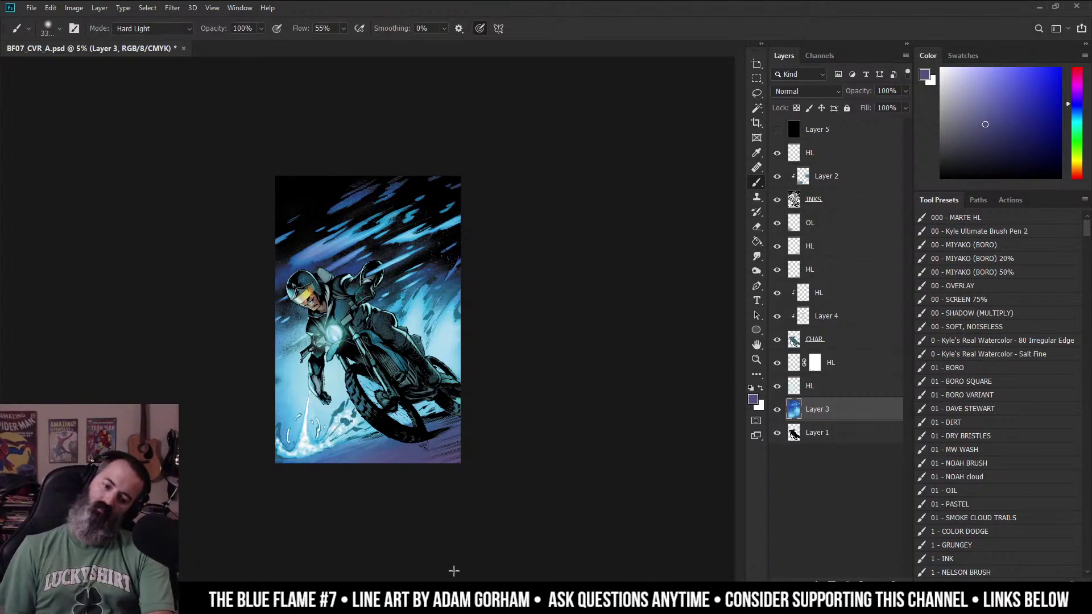
pyautogui.press('z')
pyautogui.click(365, 318)
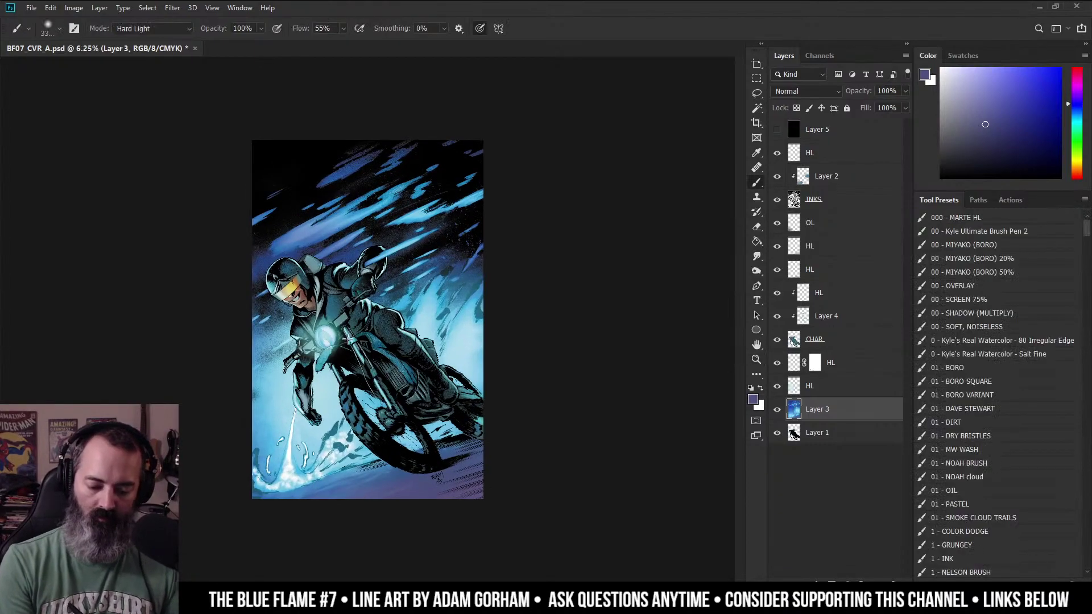
pyautogui.click(366, 318)
pyautogui.click(366, 318)
pyautogui.press('b')
pyautogui.moveTo(411, 228); pyautogui.dragTo(474, 254)
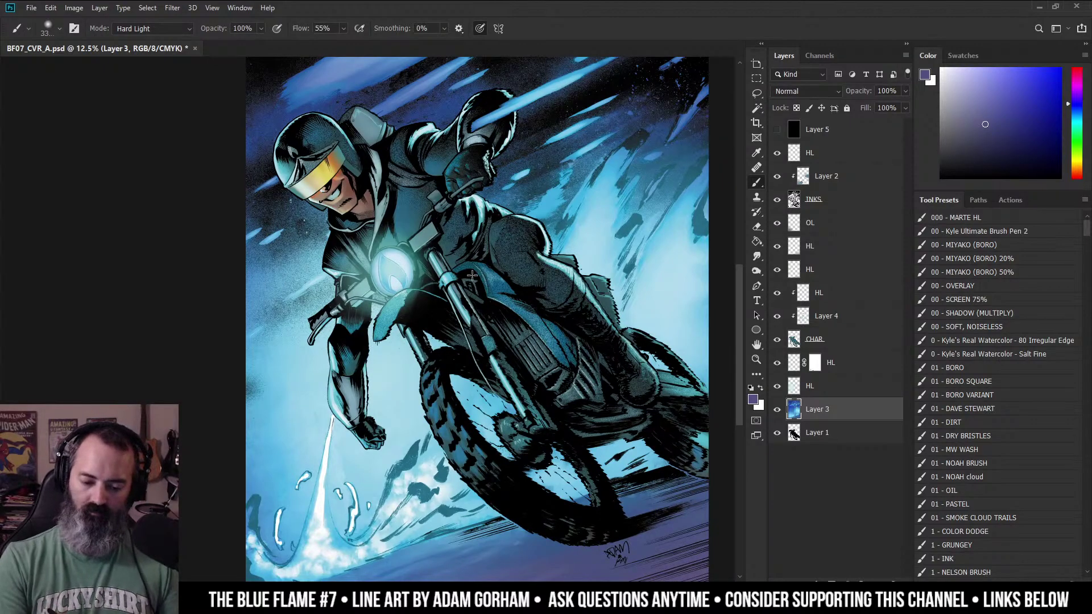
pyautogui.press('z')
pyautogui.keyDown('alt'); pyautogui.click(473, 275); pyautogui.keyUp('alt')
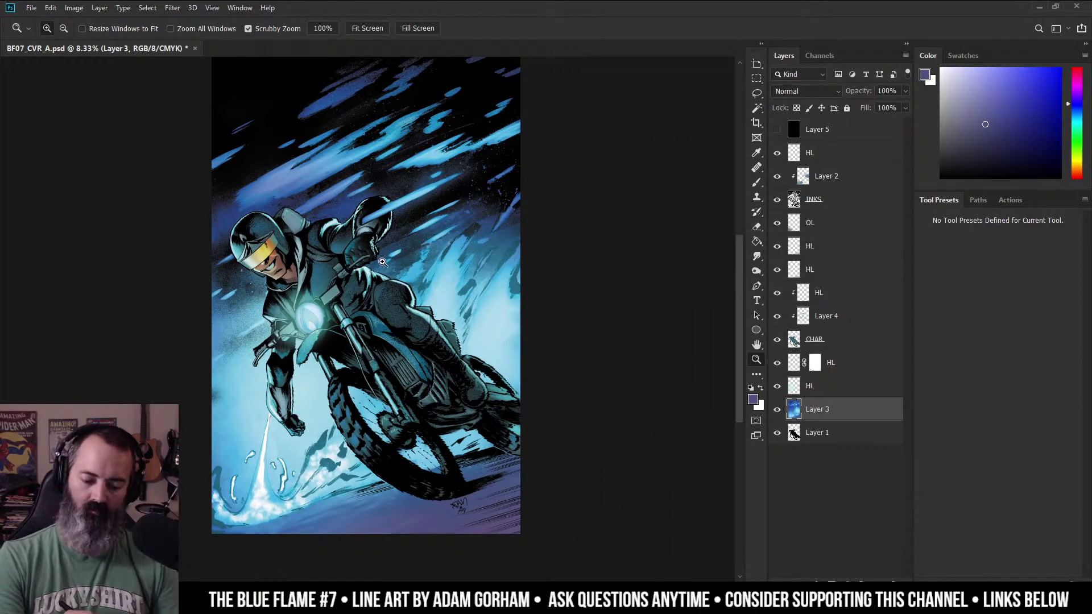
# Add a new HL layer above the existing top HL layer and set the lasso feather to 20 px.
pyautogui.click(469, 199)
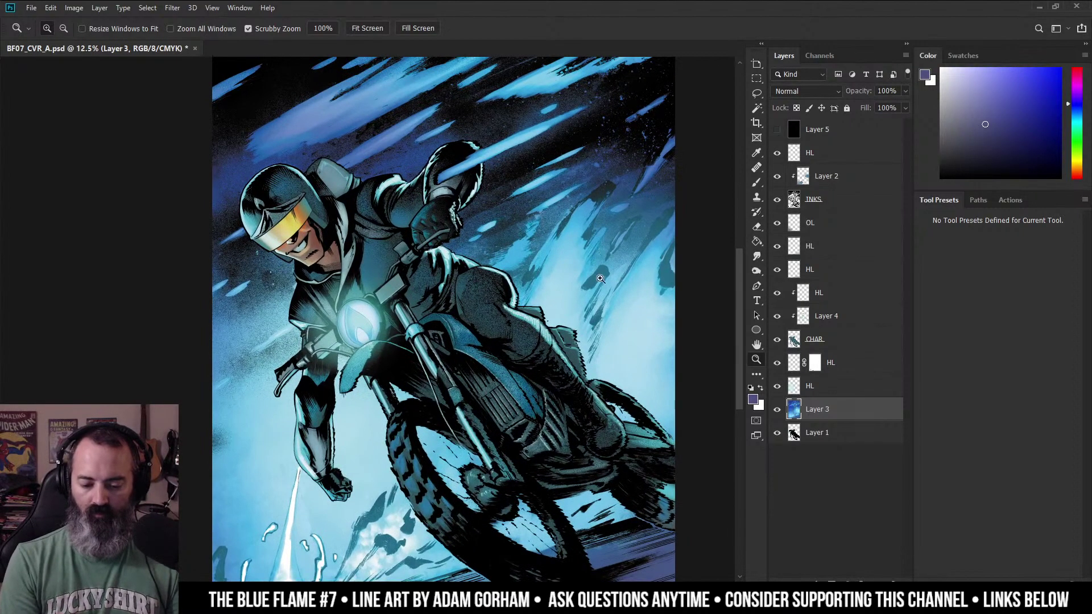
pyautogui.moveTo(568, 307)
pyautogui.mouseDown()
pyautogui.moveTo(523, 318)
pyautogui.moveTo(641, 194)
pyautogui.mouseUp()
pyautogui.press('l')
pyautogui.click(831, 152)
pyautogui.press('F2')
pyautogui.click(150, 28)
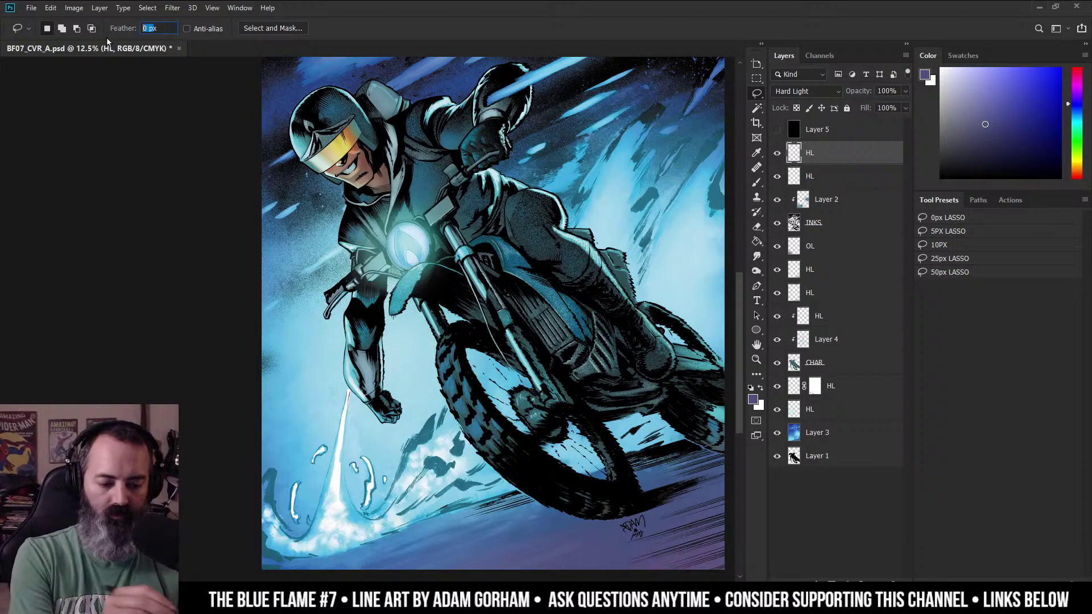
pyautogui.write('50')
pyautogui.press('Return')
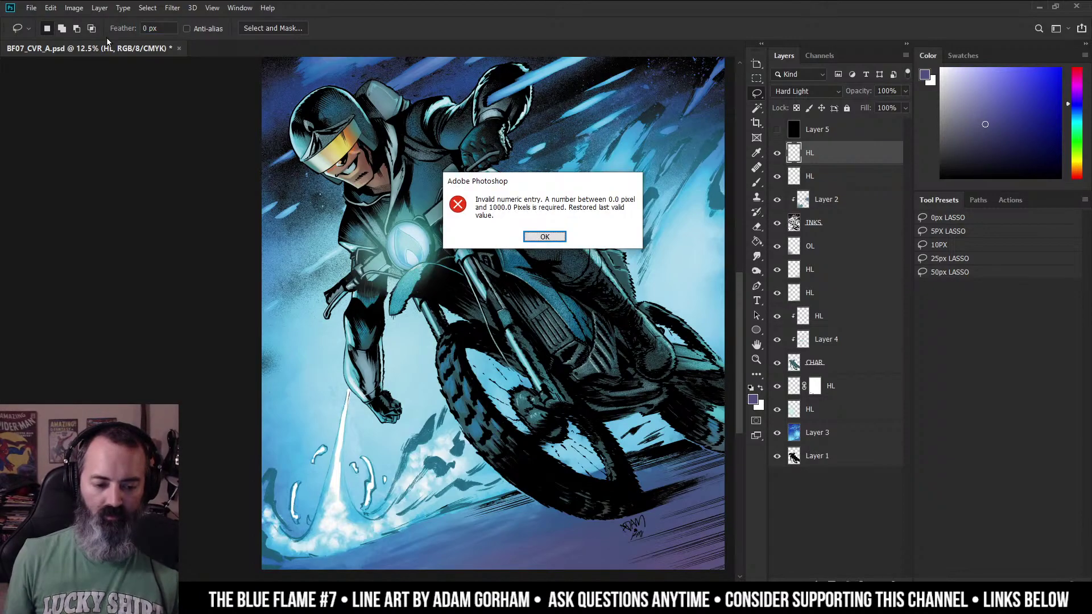
pyautogui.click(545, 236)
pyautogui.write('2')
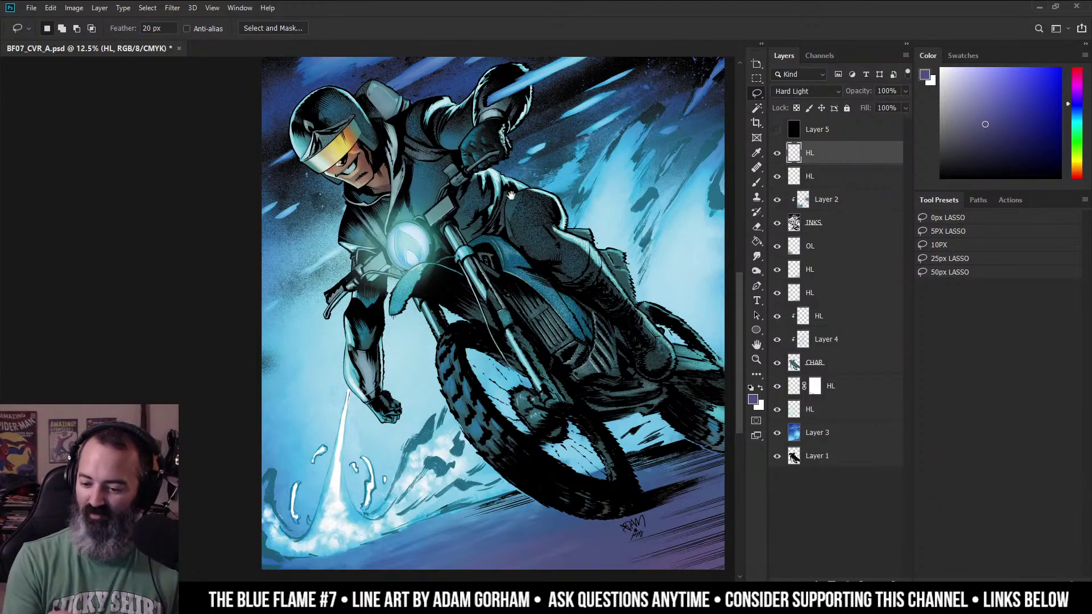
# Try outlining a narrow horizontal lasso band across the headlight and undo it.
pyautogui.moveTo(509, 202); pyautogui.dragTo(484, 228)
pyautogui.press('b')
pyautogui.moveTo(405, 245); pyautogui.dragTo(307, 254)
pyautogui.click(387, 268)
pyautogui.press('l')
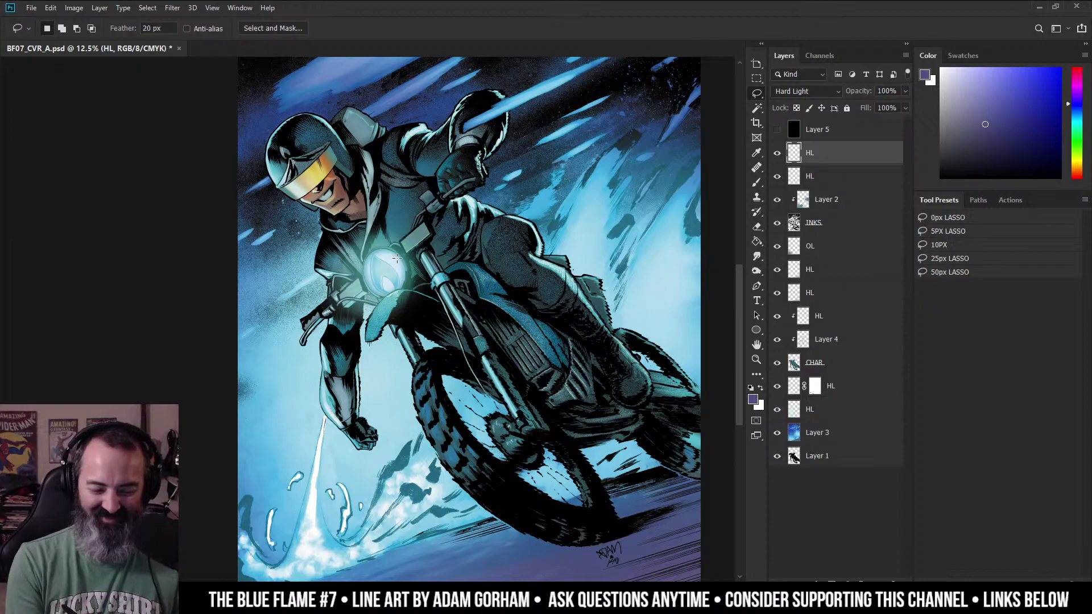
pyautogui.press('a')
pyautogui.press('l')
pyautogui.moveTo(254, 263)
pyautogui.mouseDown()
pyautogui.moveTo(617, 248)
pyautogui.moveTo(688, 256)
pyautogui.moveTo(688, 277)
pyautogui.moveTo(351, 270)
pyautogui.moveTo(223, 282)
pyautogui.moveTo(254, 263)
pyautogui.mouseUp()
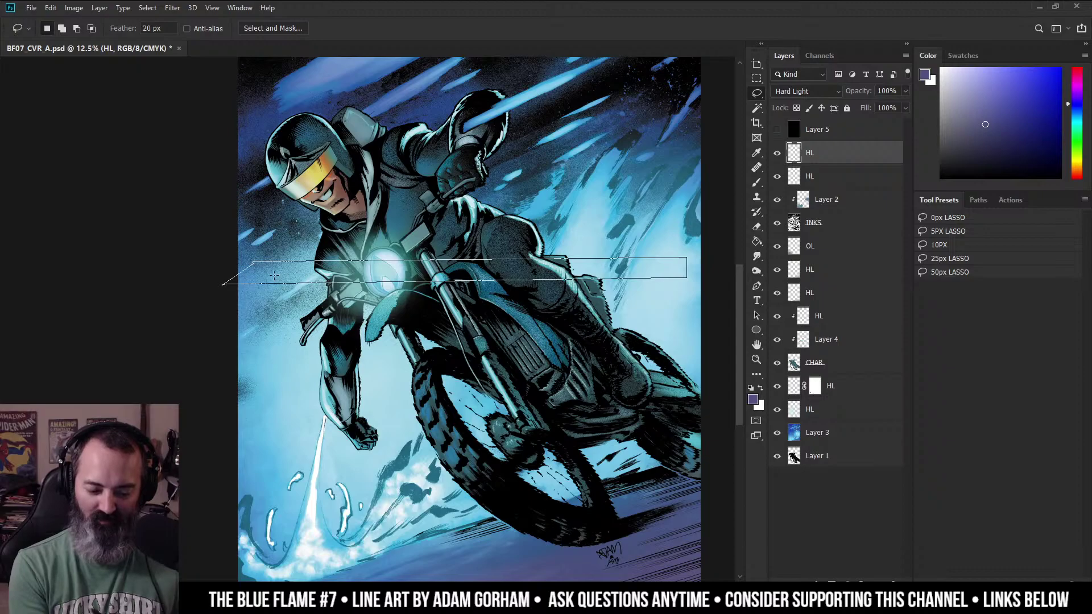
pyautogui.hotkey('ctrl', 'z')
pyautogui.hotkey('ctrl', 'z')
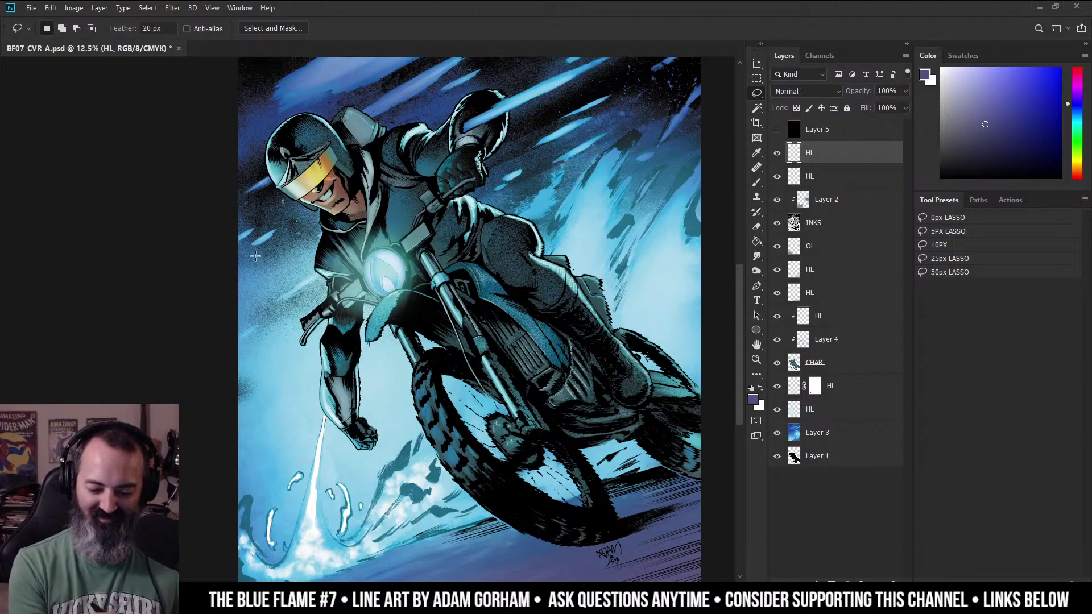
# Lasso narrow diagonal streaks through the headlight, rising from the cover's left edge to its right edge, and hide the selection edges.
pyautogui.moveTo(247, 264)
pyautogui.mouseDown()
pyautogui.moveTo(666, 253)
pyautogui.moveTo(691, 250)
pyautogui.moveTo(685, 230)
pyautogui.mouseUp()
pyautogui.moveTo(252, 321)
pyautogui.mouseDown()
pyautogui.moveTo(652, 191)
pyautogui.moveTo(607, 162)
pyautogui.moveTo(687, 102)
pyautogui.moveTo(677, 109)
pyautogui.mouseUp()
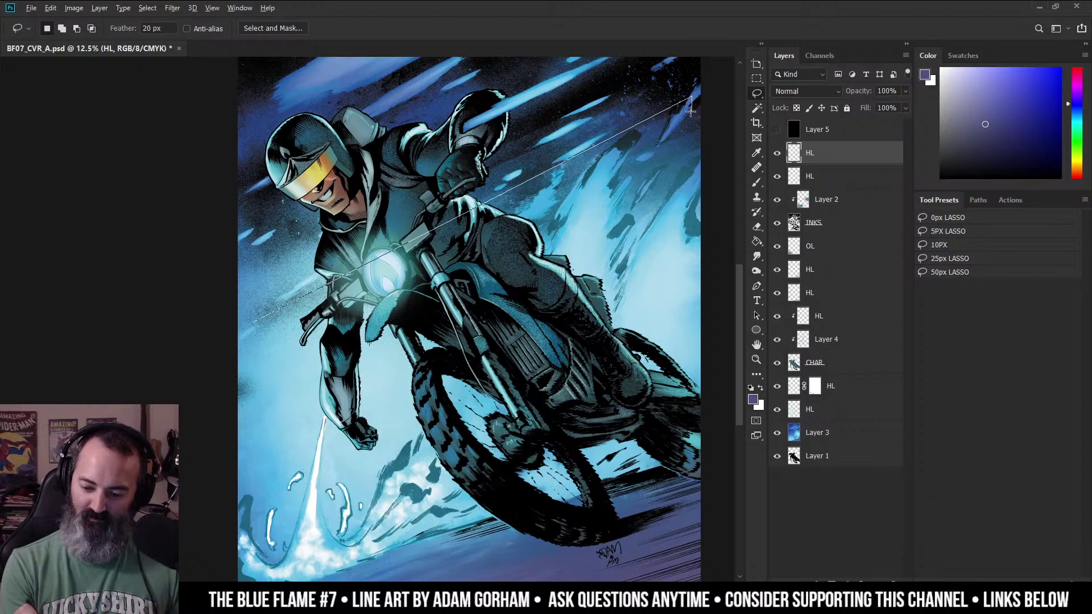
pyautogui.keyDown('alt'); pyautogui.click(691, 112); pyautogui.keyUp('alt')
pyautogui.keyDown('alt'); pyautogui.click(239, 340); pyautogui.keyUp('alt')
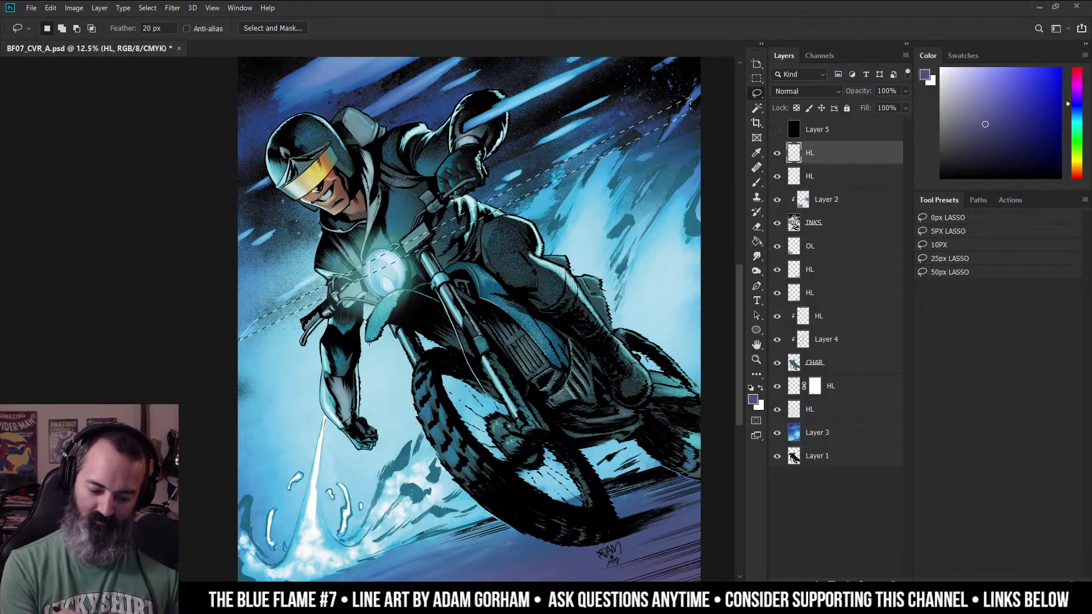
pyautogui.press('shift')
pyautogui.keyDown('shift'); pyautogui.click(241, 344); pyautogui.keyUp('shift')
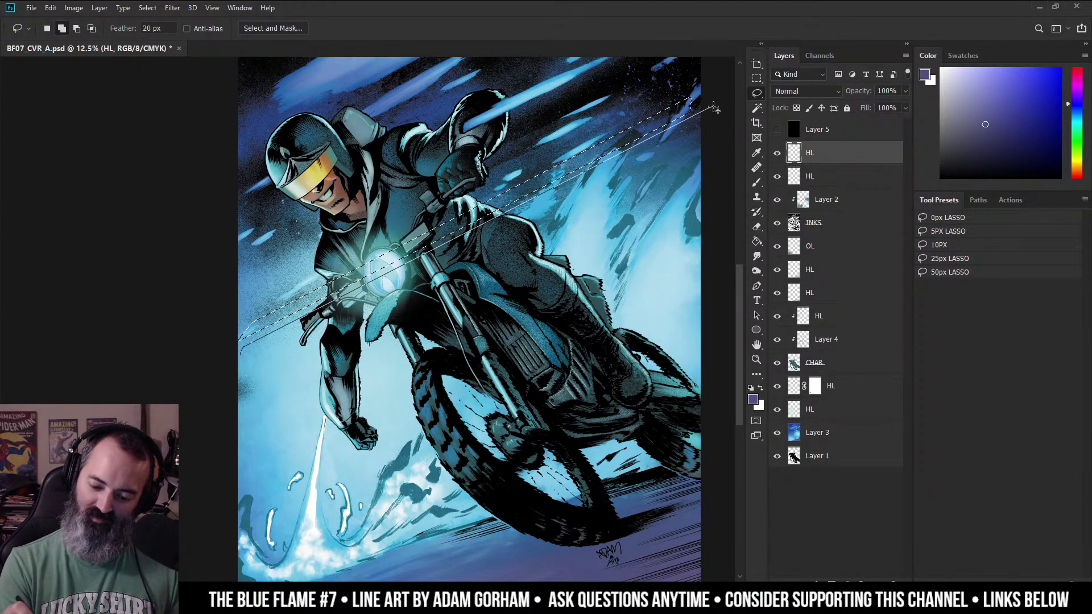
pyautogui.doubleClick(240, 357)
pyautogui.hotkey('ctrl', 'd')
# Test a light lavender brush stroke in the headlight streaks, undo it, and set the new HL layer's blending mode to Screen.
pyautogui.press('b')
pyautogui.click(959, 77)
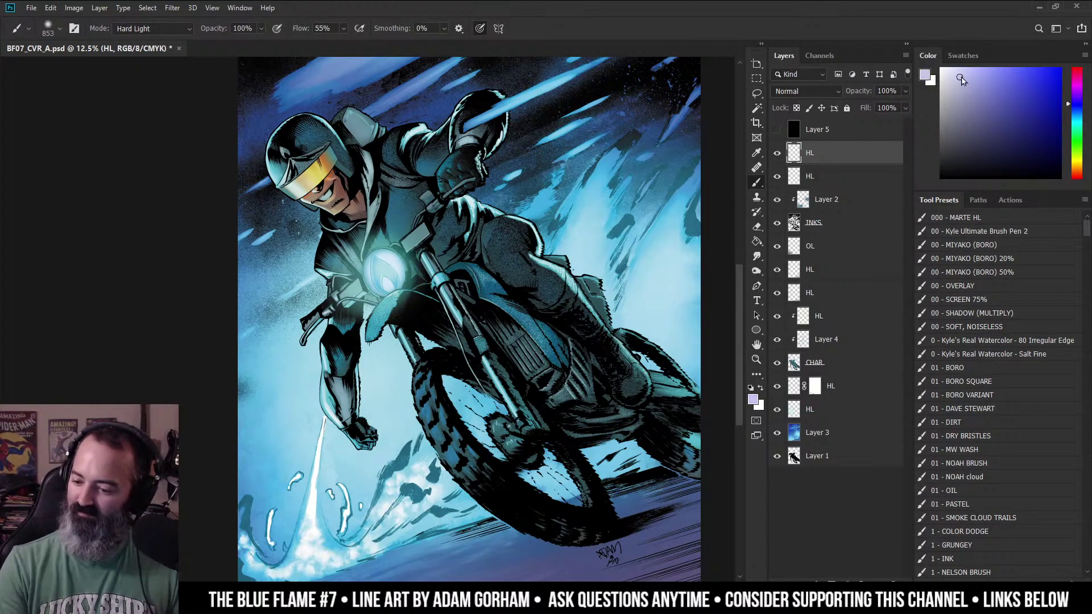
pyautogui.moveTo(506, 204); pyautogui.dragTo(258, 328)
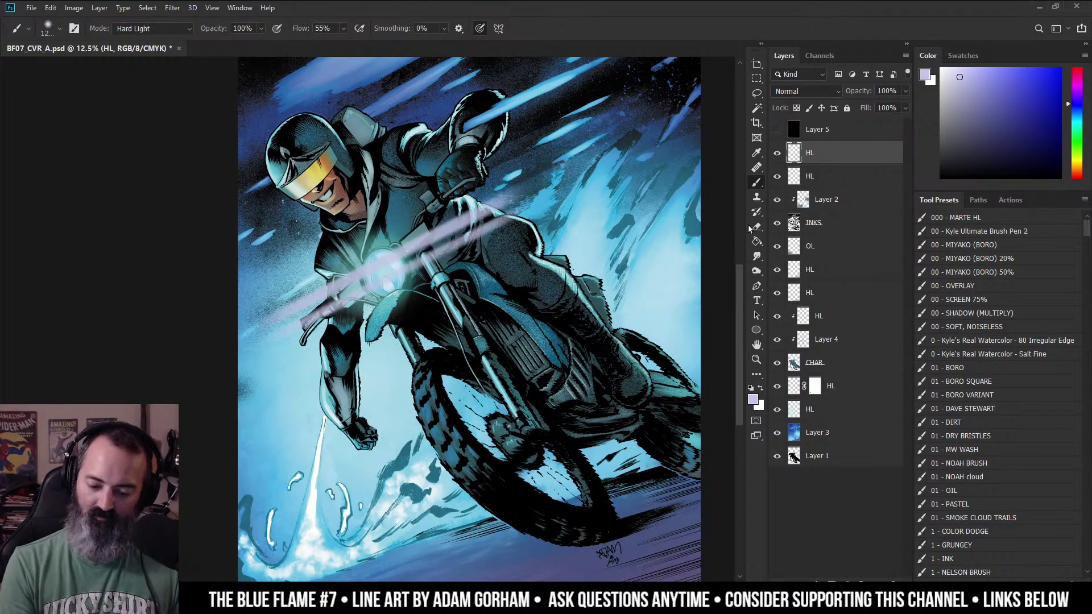
pyautogui.hotkey('ctrl', 'z')
pyautogui.click(807, 91)
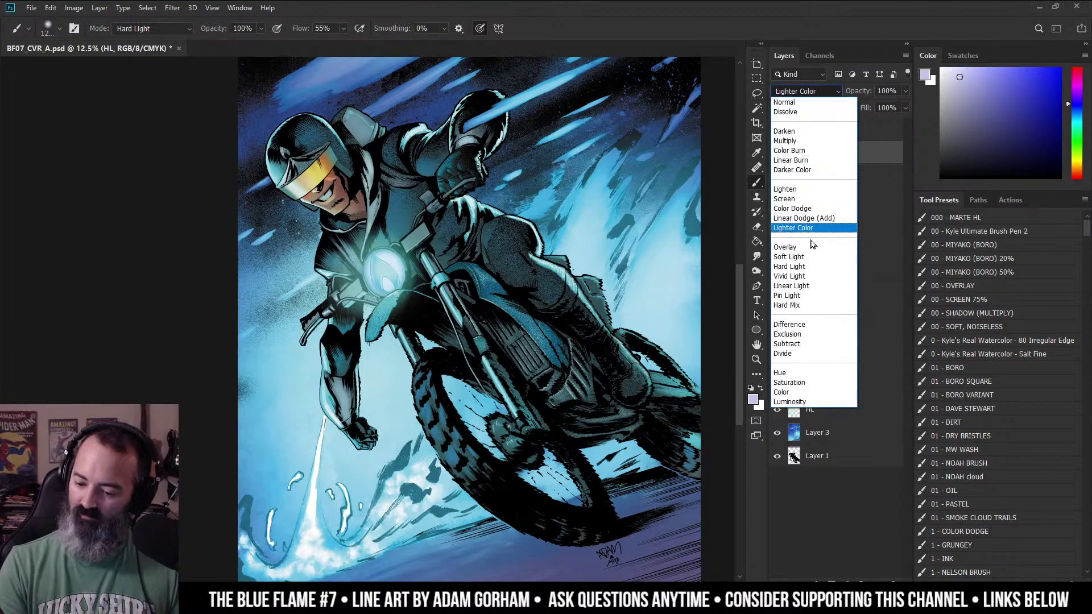
pyautogui.click(785, 198)
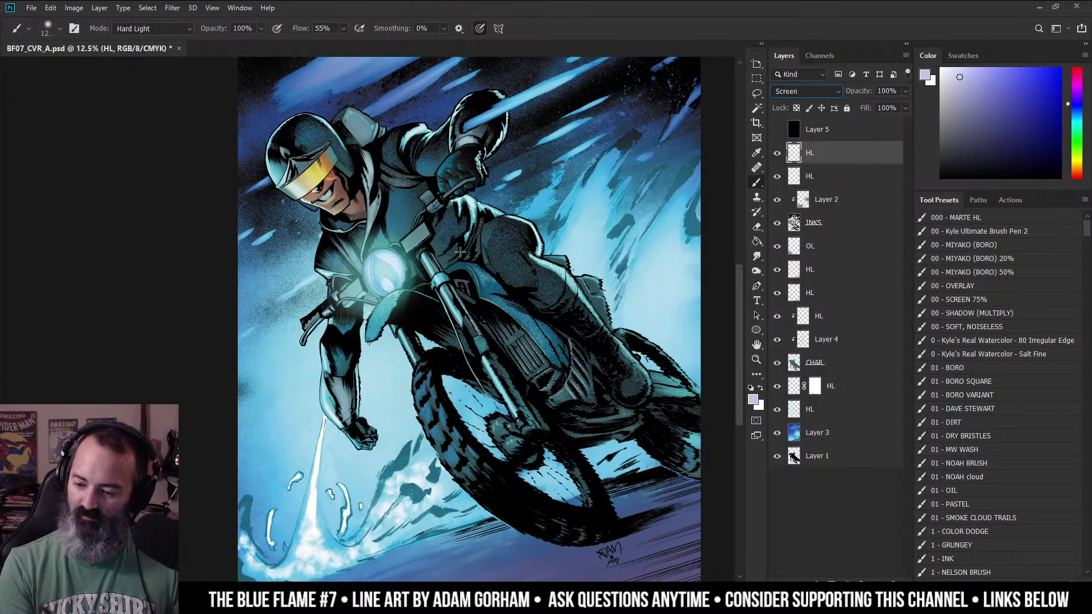
# Try light lavender flare strokes through the headlight on the Screen HL layer and undo them.
pyautogui.moveTo(482, 216); pyautogui.dragTo(311, 296)
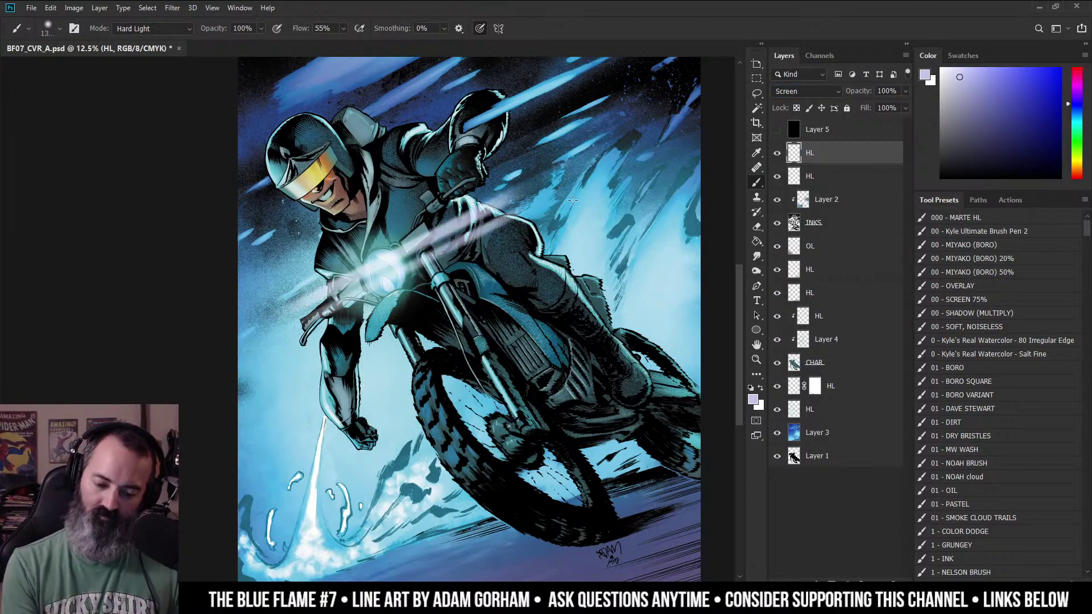
pyautogui.hotkey('ctrl', 'z')
pyautogui.moveTo(449, 231); pyautogui.dragTo(332, 309)
pyautogui.hotkey('ctrl', 'z')
pyautogui.hotkey('ctrl', 'z')
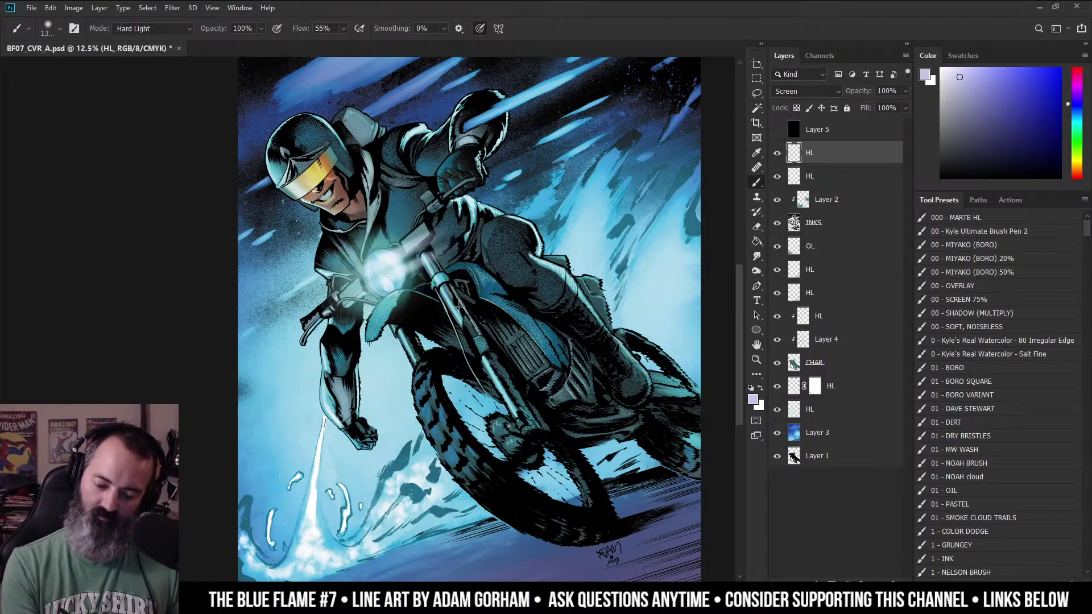
pyautogui.hotkey('ctrl', 'z')
# Shift the brush colour to a pale blue and test flare strokes across the headlight, undoing them.
pyautogui.moveTo(1077, 119); pyautogui.dragTo(1077, 112)
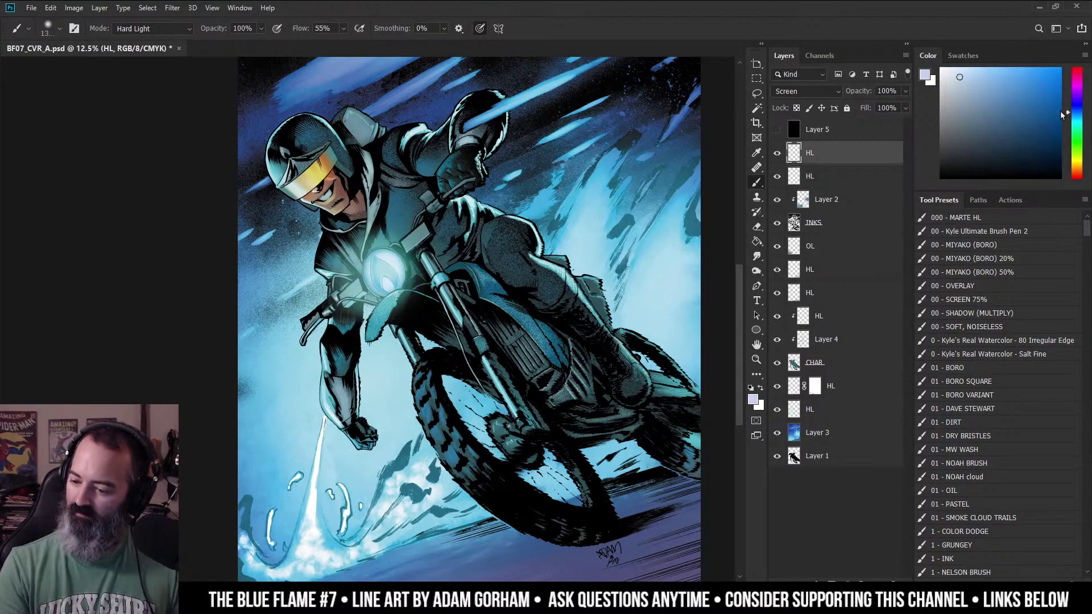
pyautogui.moveTo(404, 264)
pyautogui.mouseDown()
pyautogui.moveTo(369, 294)
pyautogui.moveTo(420, 288)
pyautogui.moveTo(418, 265)
pyautogui.mouseUp()
pyautogui.hotkey('ctrl', 'z')
pyautogui.moveTo(448, 231); pyautogui.dragTo(373, 291)
pyautogui.press('z')
pyautogui.keyDown('alt'); pyautogui.click(432, 269); pyautogui.keyUp('alt')
pyautogui.hotkey('ctrl', 'z')
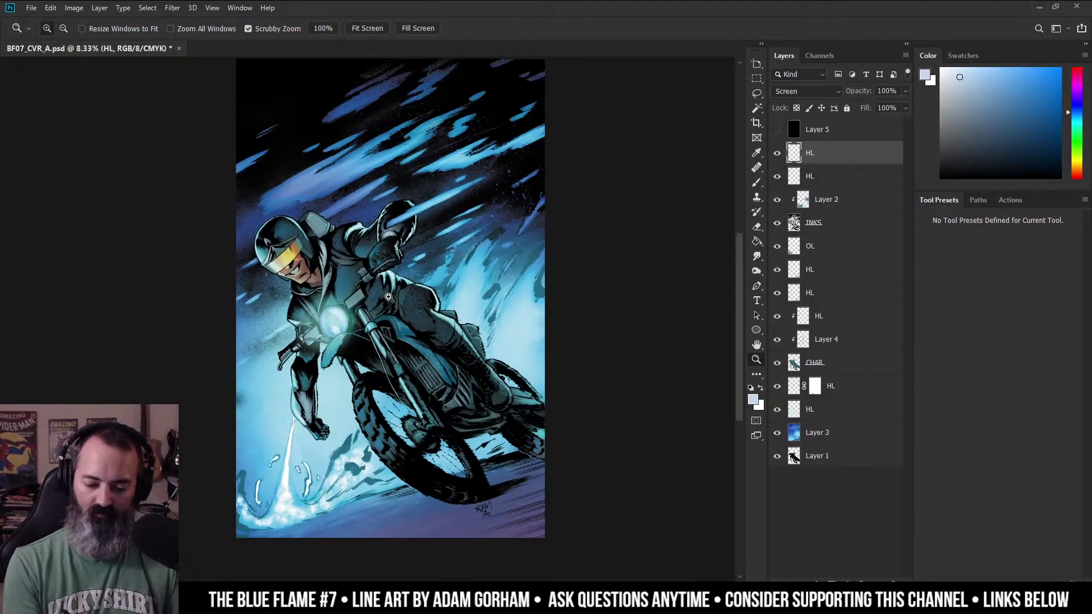
# Brush a pale blue flare diagonally across the headlight on the Screen HL layer and check it within the cover.
pyautogui.click(351, 298)
pyautogui.press('b')
pyautogui.moveTo(330, 326)
pyautogui.mouseDown()
pyautogui.moveTo(418, 271)
pyautogui.moveTo(411, 293)
pyautogui.mouseUp()
pyautogui.press('z')
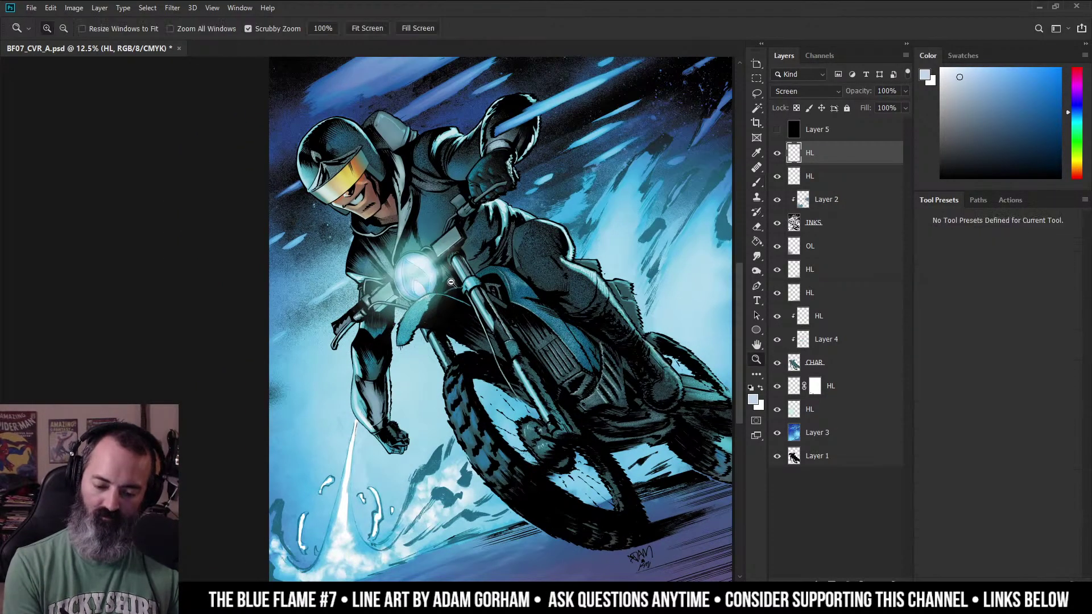
pyautogui.keyDown('alt'); pyautogui.click(411, 293); pyautogui.keyUp('alt')
pyautogui.click(336, 290)
# Resize the brush and sample the mid blue from the background by the cover's left edge near the handlebar.
pyautogui.press('b')
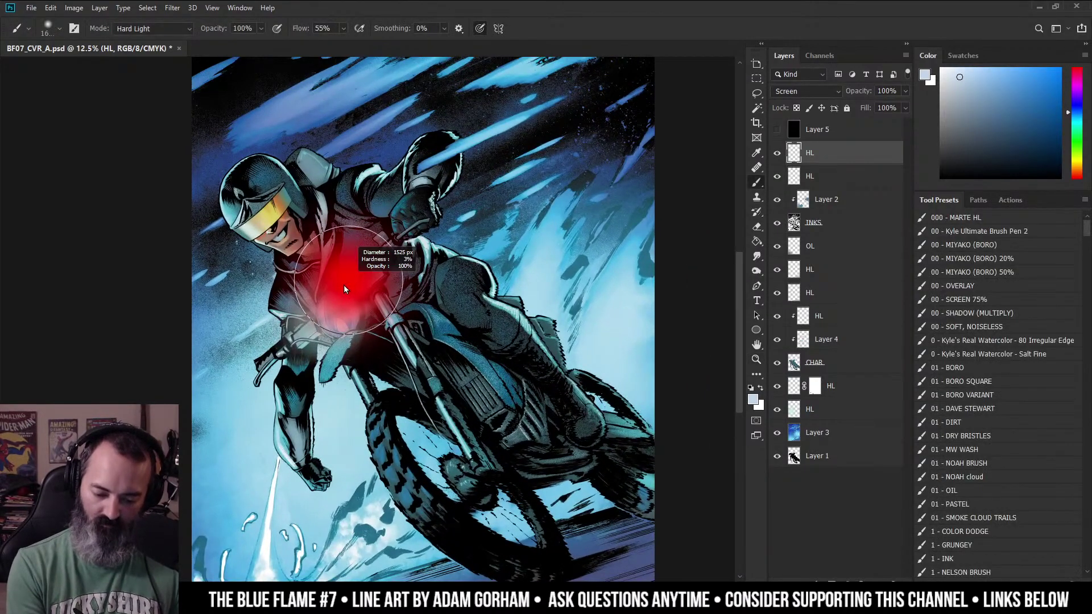
pyautogui.press('a')
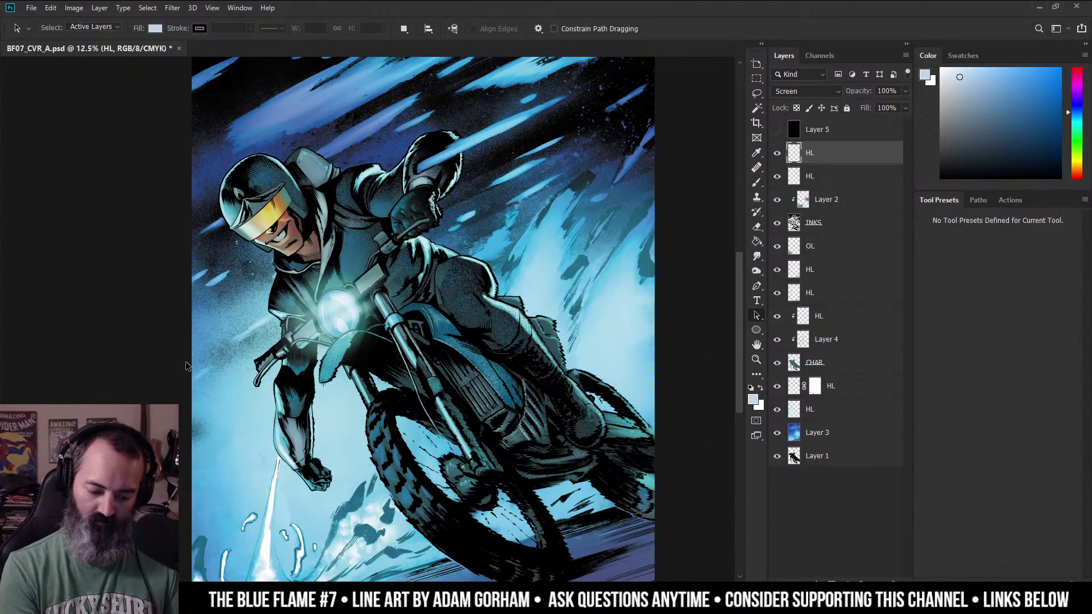
pyautogui.press('l')
pyautogui.press('b')
pyautogui.keyDown('alt'); pyautogui.click(199, 363); pyautogui.keyUp('alt')
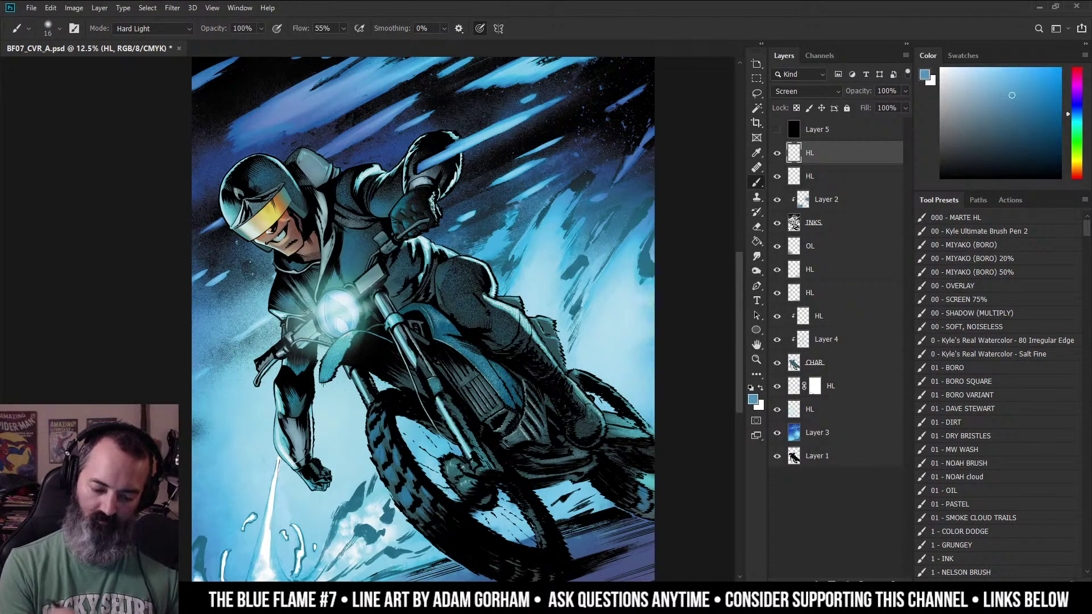
pyautogui.press('l')
pyautogui.click(238, 348)
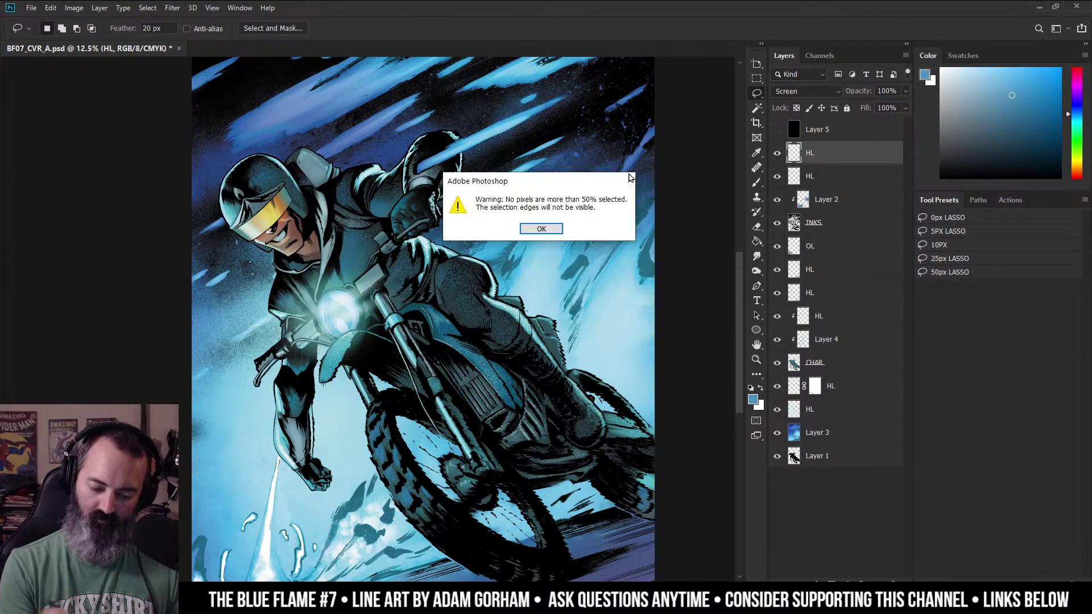
pyautogui.click(541, 229)
# Lasso a thin diagonal strip through the headlight across the full cover width and hide the selection edges for brushing.
pyautogui.press('b')
pyautogui.press('l')
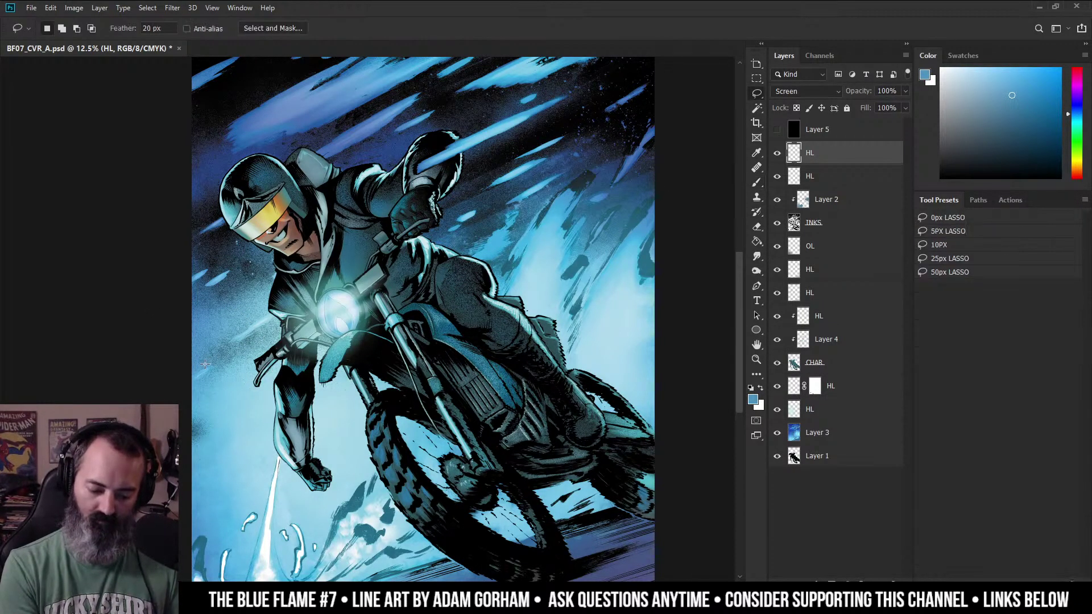
pyautogui.keyDown('alt'); pyautogui.click(206, 362); pyautogui.keyUp('alt')
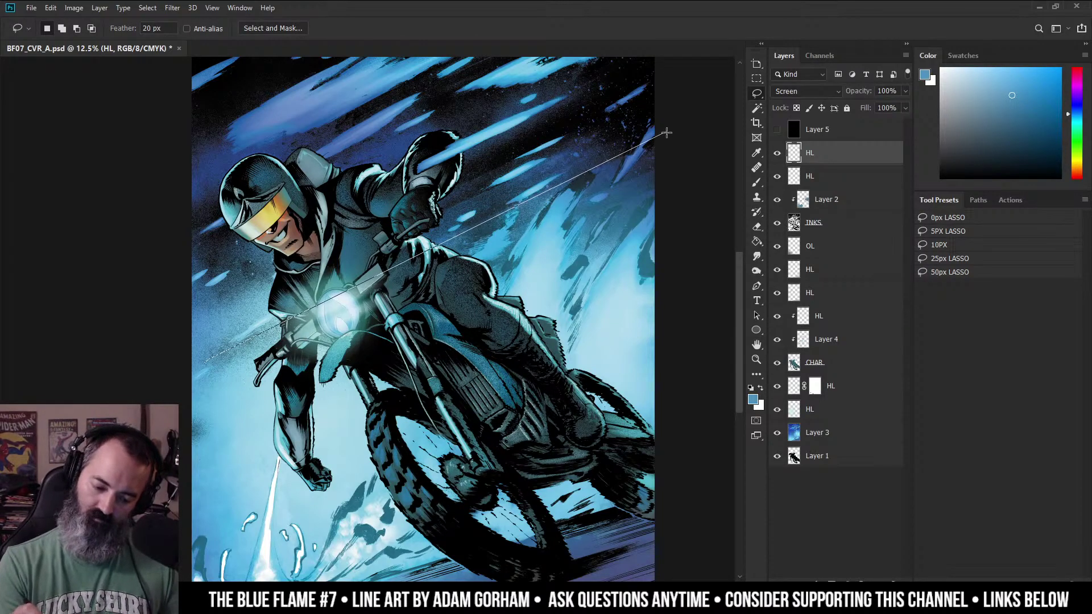
pyautogui.moveTo(659, 113)
pyautogui.mouseDown()
pyautogui.moveTo(661, 134)
pyautogui.moveTo(171, 383)
pyautogui.mouseUp()
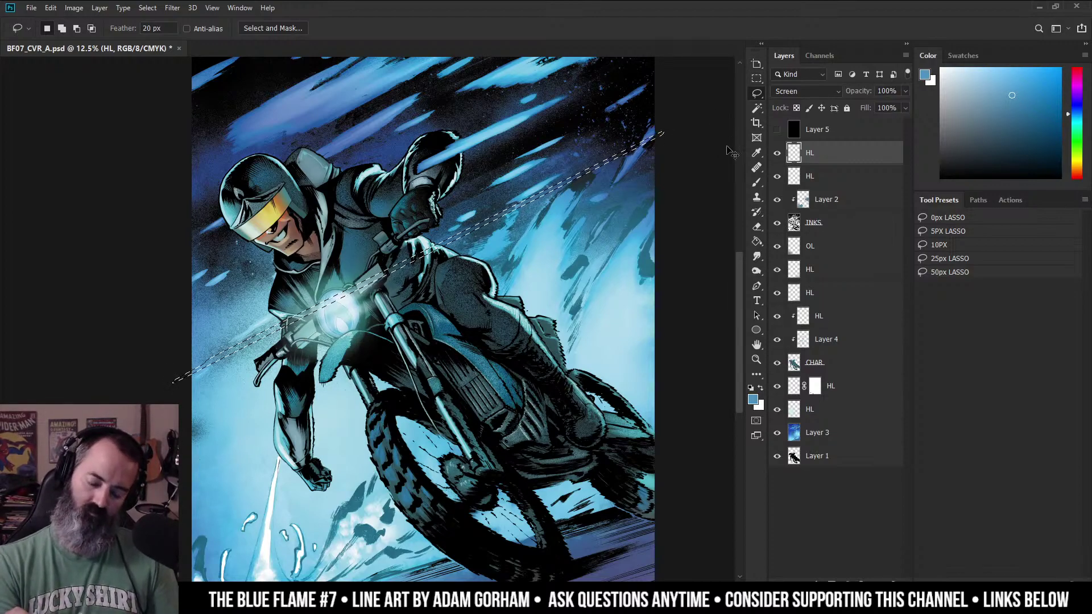
pyautogui.hotkey('ctrl', 'h')
pyautogui.press('b')
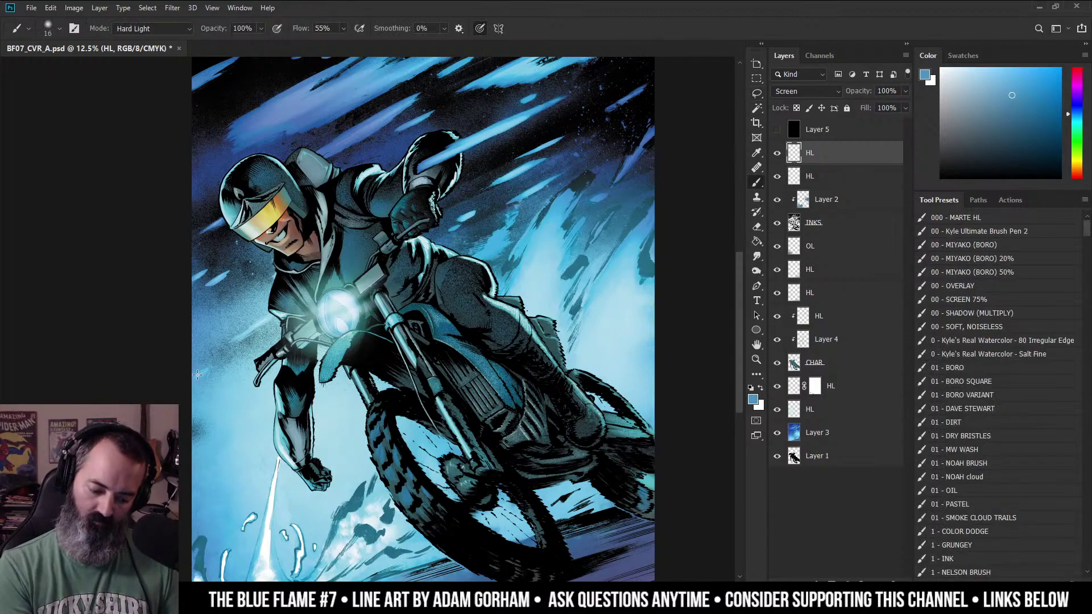
# Lasso the thin diagonal flare strip through the headlight again, up past the rider's hip, and hide the selection edges.
pyautogui.press('l')
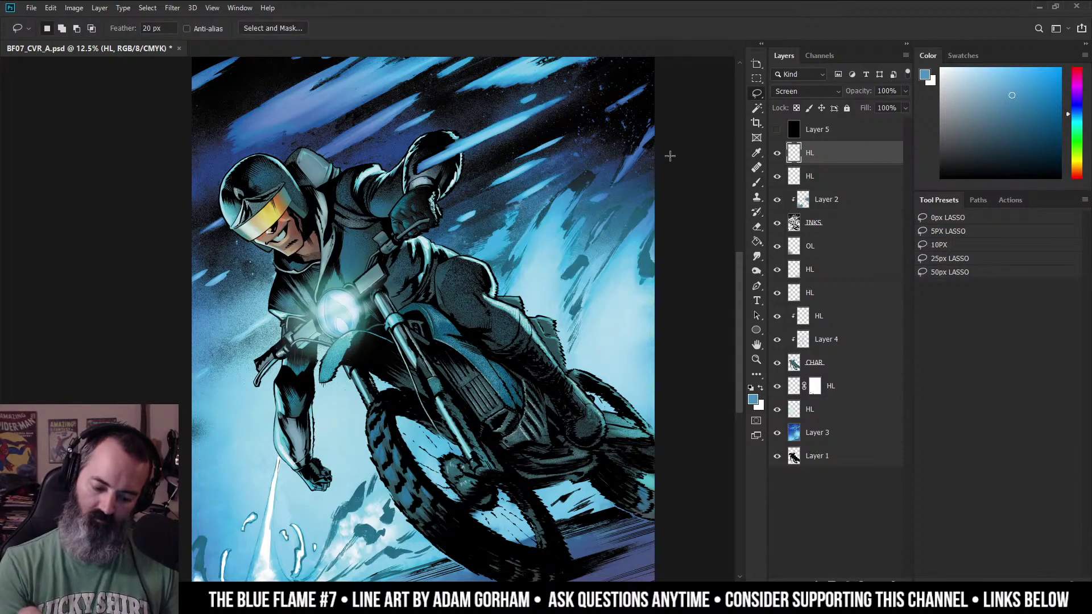
pyautogui.click(199, 378)
pyautogui.click(550, 226)
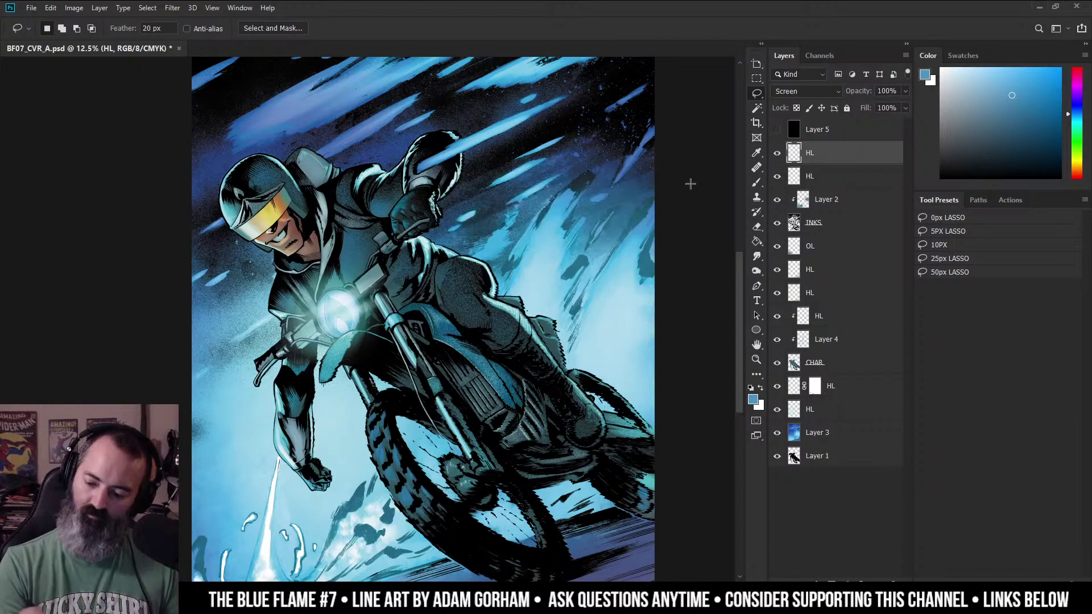
pyautogui.moveTo(208, 371)
pyautogui.mouseDown()
pyautogui.moveTo(203, 379)
pyautogui.moveTo(214, 351)
pyautogui.moveTo(683, 154)
pyautogui.moveTo(205, 368)
pyautogui.mouseUp()
pyautogui.click(556, 228)
pyautogui.press('b')
pyautogui.press('l')
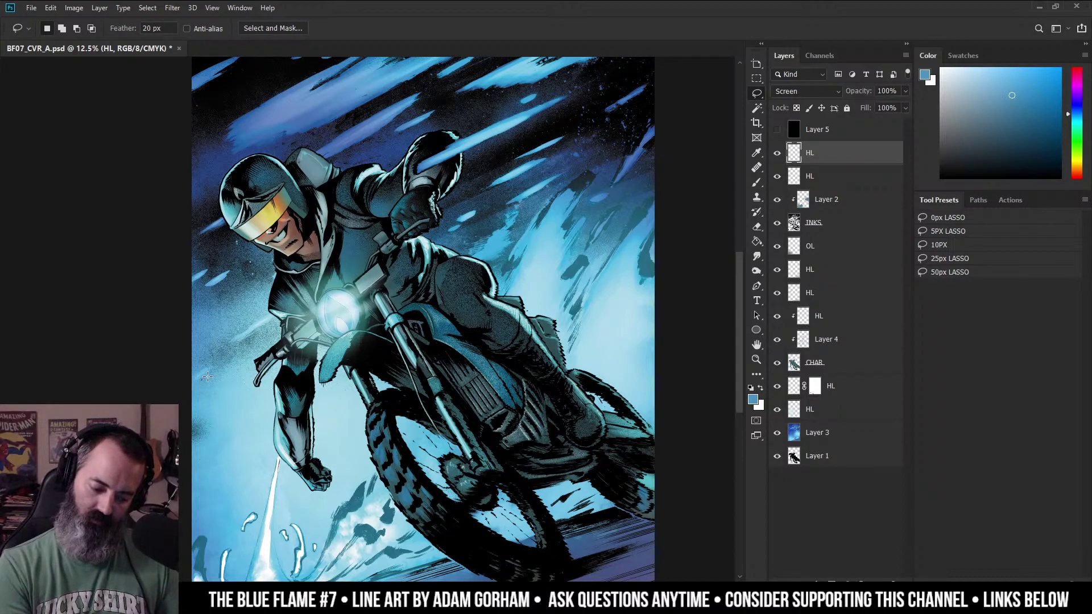
pyautogui.moveTo(289, 316)
pyautogui.mouseDown()
pyautogui.moveTo(707, 100)
pyautogui.moveTo(664, 108)
pyautogui.moveTo(674, 98)
pyautogui.moveTo(667, 113)
pyautogui.moveTo(660, 102)
pyautogui.moveTo(174, 388)
pyautogui.mouseUp()
pyautogui.hotkey('ctrl', 'h')
pyautogui.press('b')
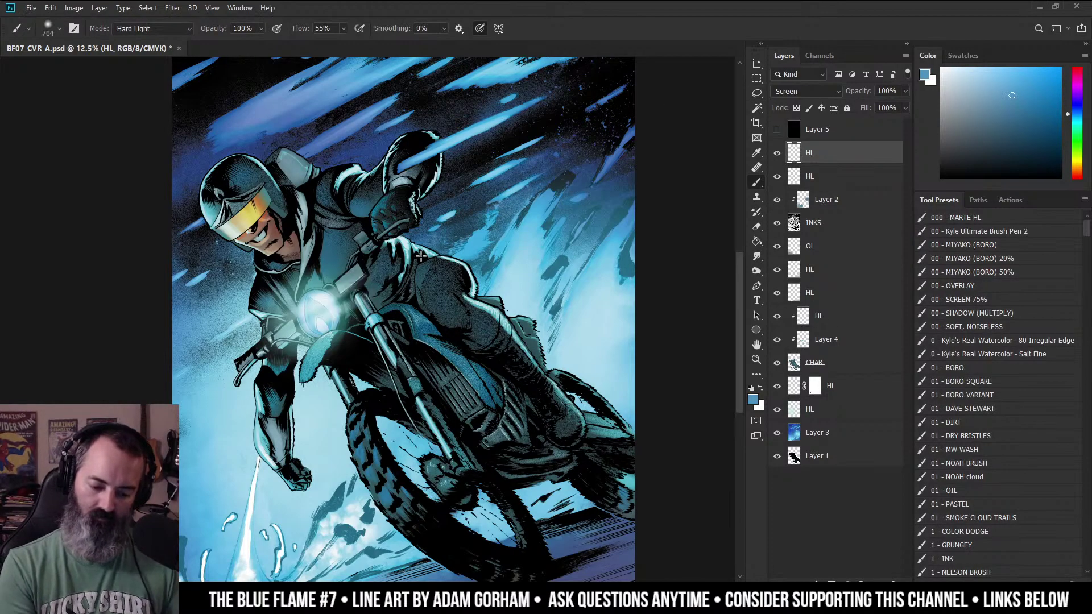
# Brush a mid-blue flare streak diagonally through the headlight inside the strip on the top Screen HL layer.
pyautogui.moveTo(422, 253); pyautogui.dragTo(233, 353)
pyautogui.hotkey('ctrl', 'z')
pyautogui.moveTo(440, 244); pyautogui.dragTo(256, 341)
pyautogui.moveTo(364, 281); pyautogui.dragTo(301, 317)
pyautogui.press('z')
pyautogui.keyDown('alt'); pyautogui.click(519, 266); pyautogui.keyUp('alt')
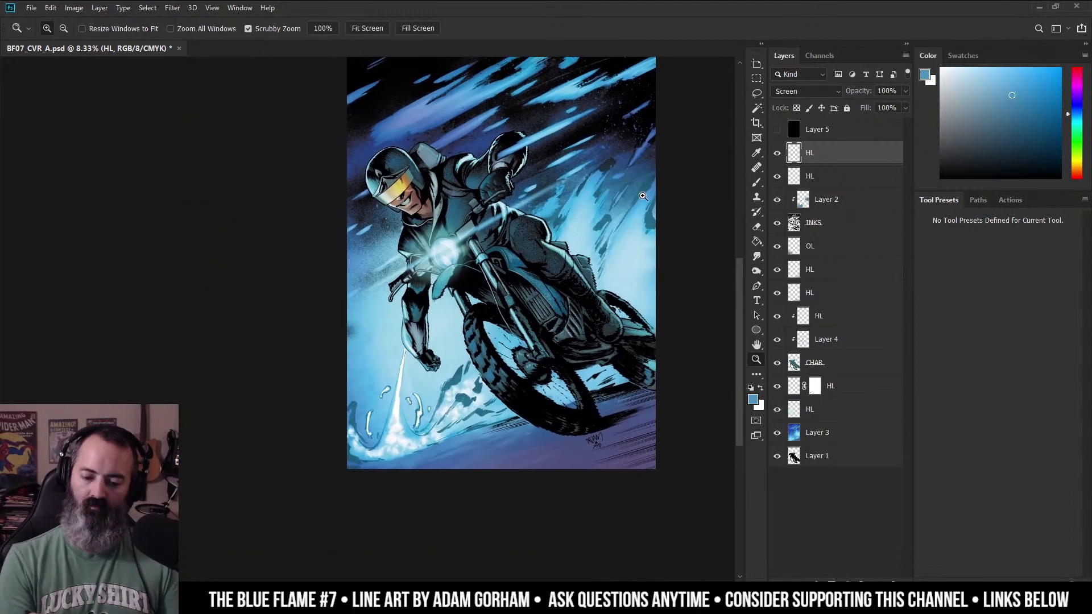
pyautogui.keyDown('alt'); pyautogui.click(519, 266); pyautogui.keyUp('alt')
pyautogui.click(357, 285)
pyautogui.moveTo(417, 248); pyautogui.dragTo(430, 273)
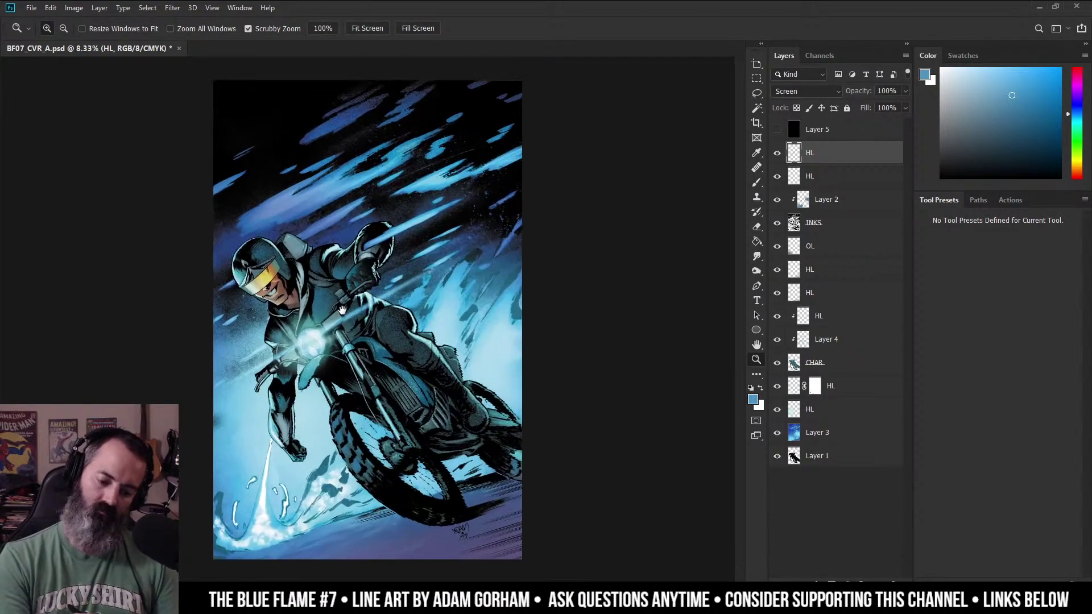
pyautogui.click(366, 320)
pyautogui.moveTo(322, 370); pyautogui.dragTo(408, 323)
pyautogui.press('b')
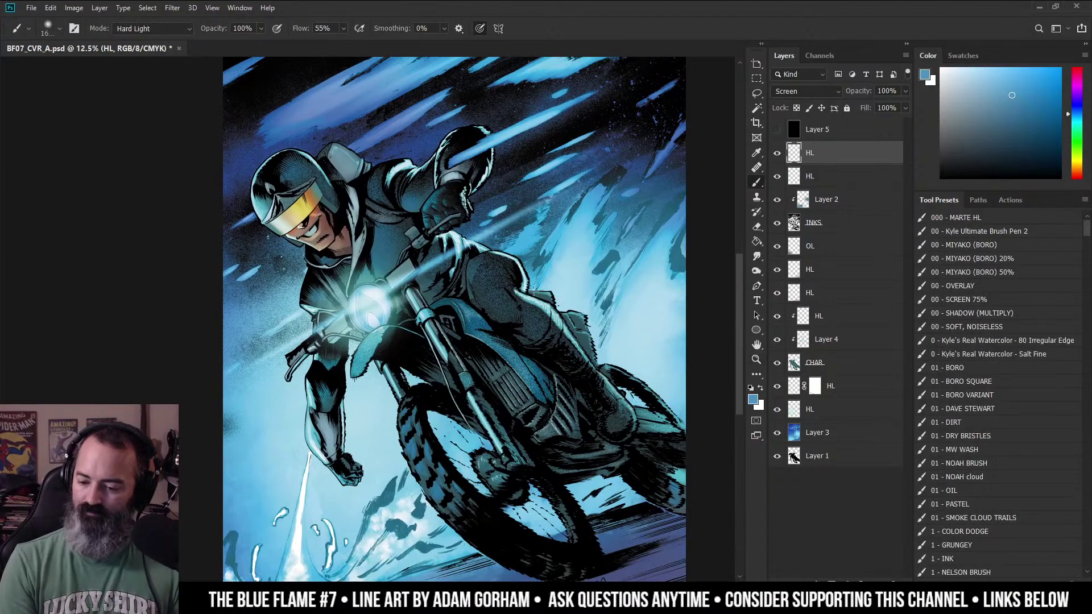
# Add a layer mask to the top HL layer and paint black on it over the headlight and handlebar area.
pyautogui.press('c')
pyautogui.press('Escape')
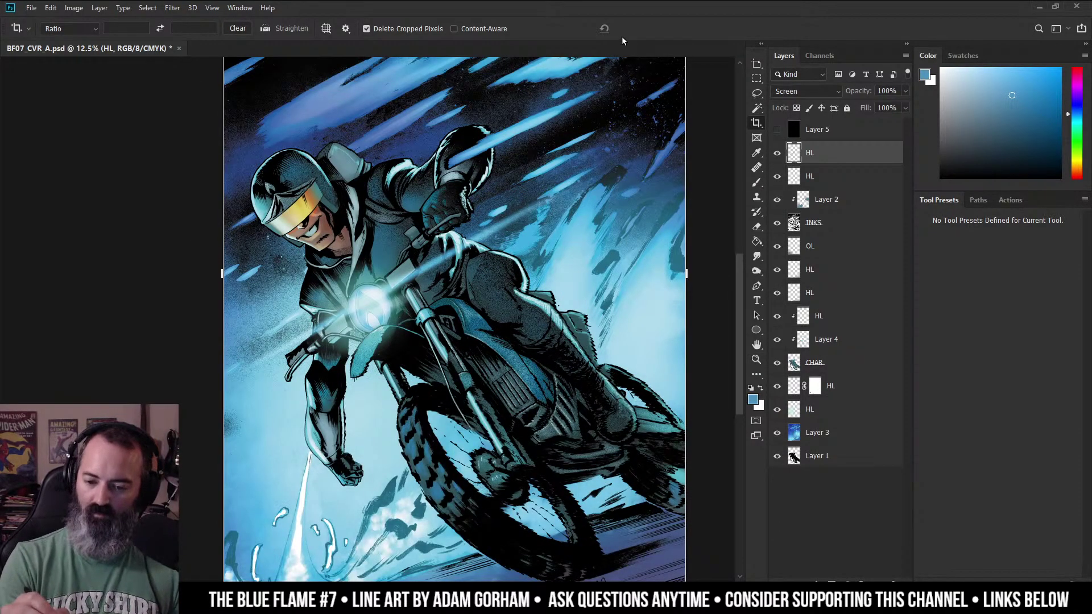
pyautogui.click(808, 200)
pyautogui.click(810, 155)
pyautogui.press('l')
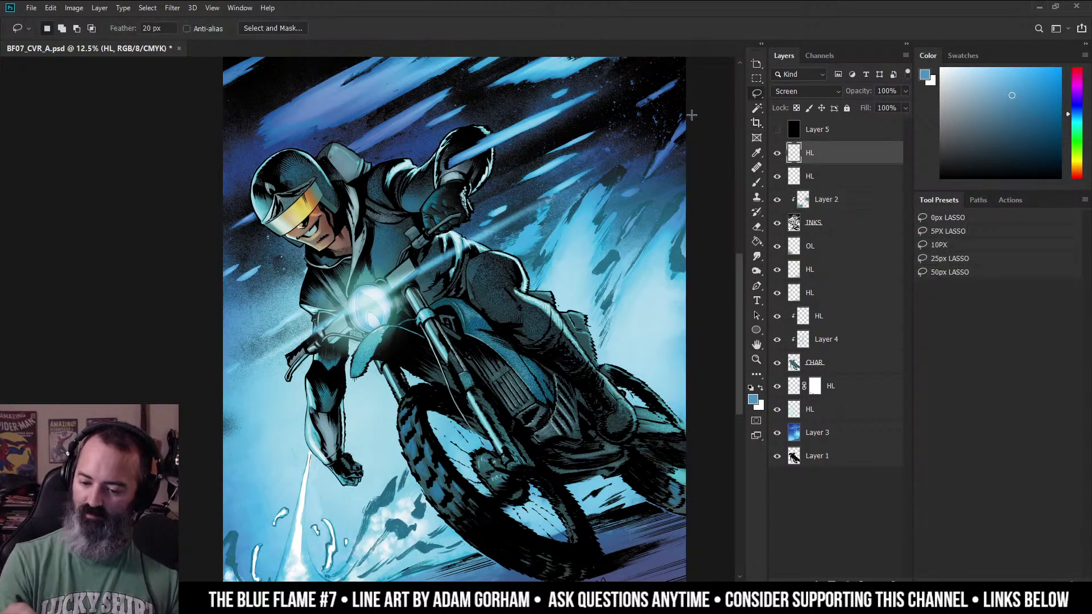
pyautogui.press('b')
pyautogui.click(847, 583)
pyautogui.click(942, 177)
pyautogui.press('b')
pyautogui.moveTo(373, 291)
pyautogui.mouseDown()
pyautogui.moveTo(343, 308)
pyautogui.moveTo(275, 309)
pyautogui.mouseUp()
pyautogui.moveTo(356, 326)
pyautogui.mouseDown()
pyautogui.moveTo(400, 303)
pyautogui.moveTo(340, 333)
pyautogui.mouseUp()
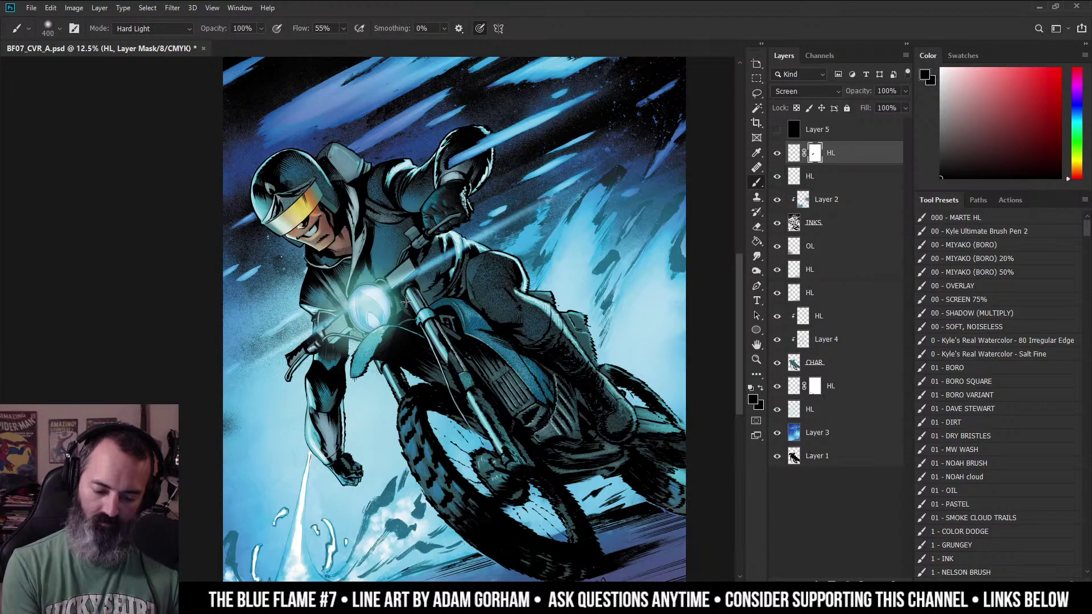
# Isolate the CHAR layer and Layer 4 to examine their colours, then check the headlight up close and on the full cover.
pyautogui.press('l')
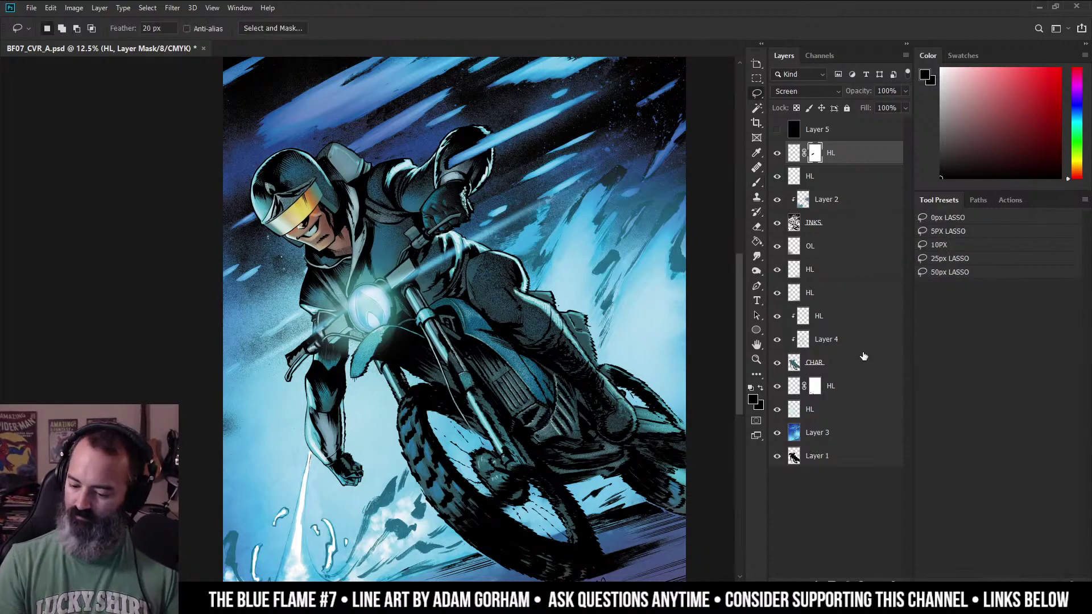
pyautogui.click(802, 364)
pyautogui.press('w')
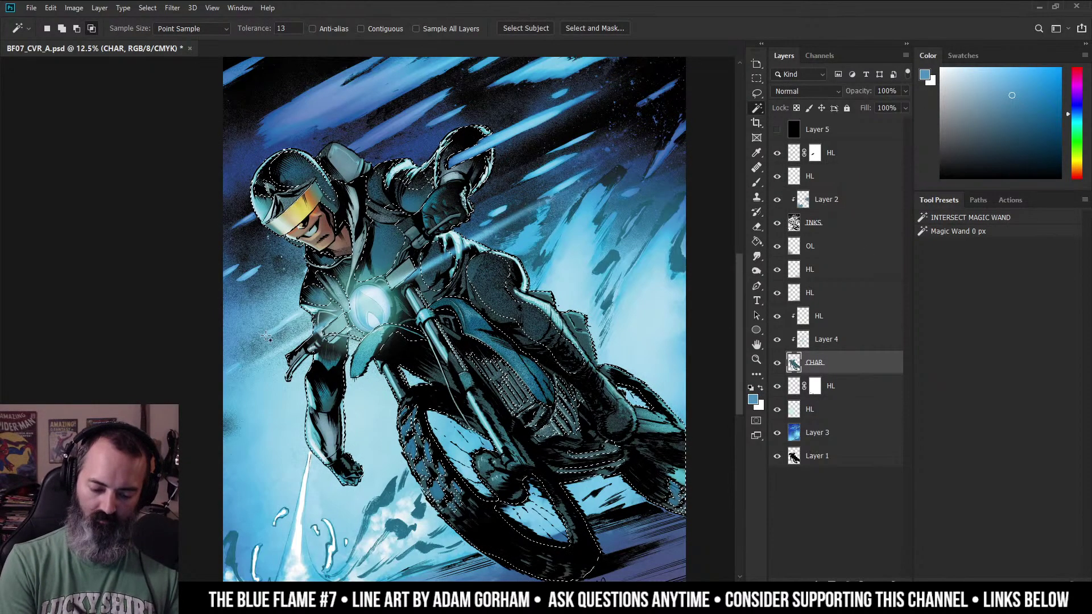
pyautogui.keyDown('alt'); pyautogui.click(777, 362); pyautogui.keyUp('alt')
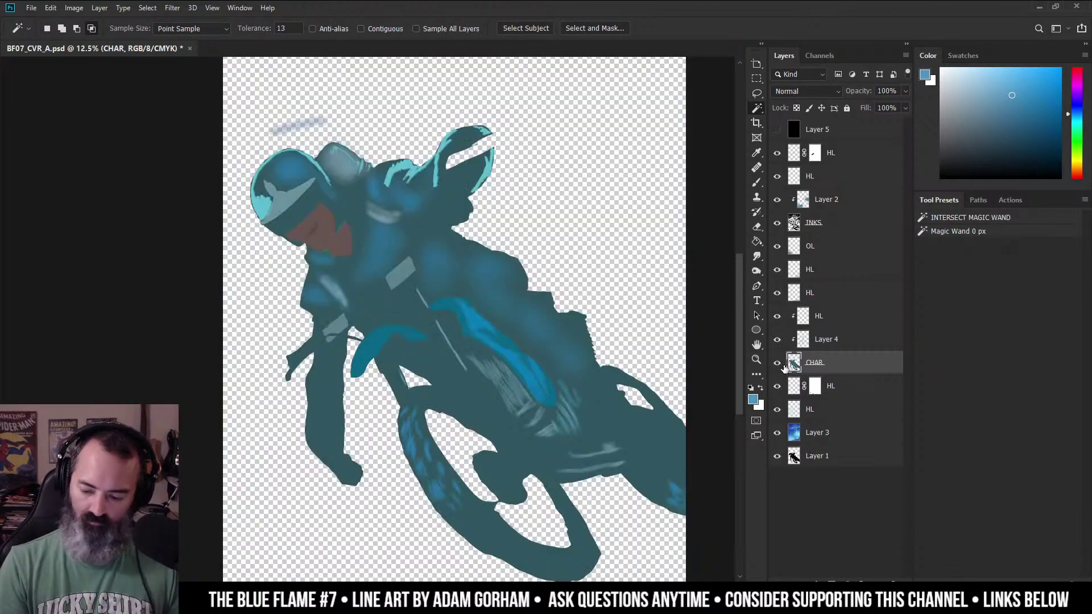
pyautogui.keyDown('alt'); pyautogui.click(777, 362); pyautogui.keyUp('alt')
pyautogui.keyDown('alt'); pyautogui.click(777, 340); pyautogui.keyUp('alt')
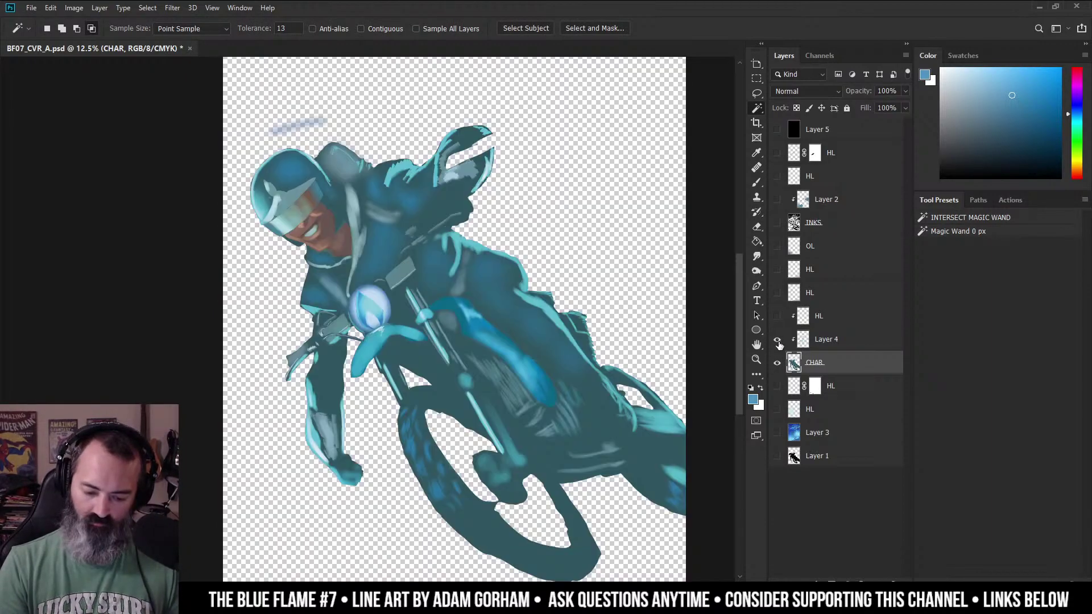
pyautogui.keyDown('alt'); pyautogui.click(778, 343); pyautogui.keyUp('alt')
pyautogui.hotkey('ctrl', 'space')
pyautogui.keyDown('ctrl'); pyautogui.click(384, 303); pyautogui.keyUp('ctrl')
pyautogui.keyDown('ctrl'); pyautogui.click(411, 309); pyautogui.keyUp('ctrl')
pyautogui.moveTo(363, 316); pyautogui.dragTo(495, 256)
pyautogui.keyDown('alt'); pyautogui.click(500, 277); pyautogui.keyUp('alt')
pyautogui.keyDown('alt'); pyautogui.click(502, 278); pyautogui.keyUp('alt')
pyautogui.keyDown('alt'); pyautogui.click(542, 288); pyautogui.keyUp('alt')
pyautogui.moveTo(526, 306); pyautogui.dragTo(523, 305)
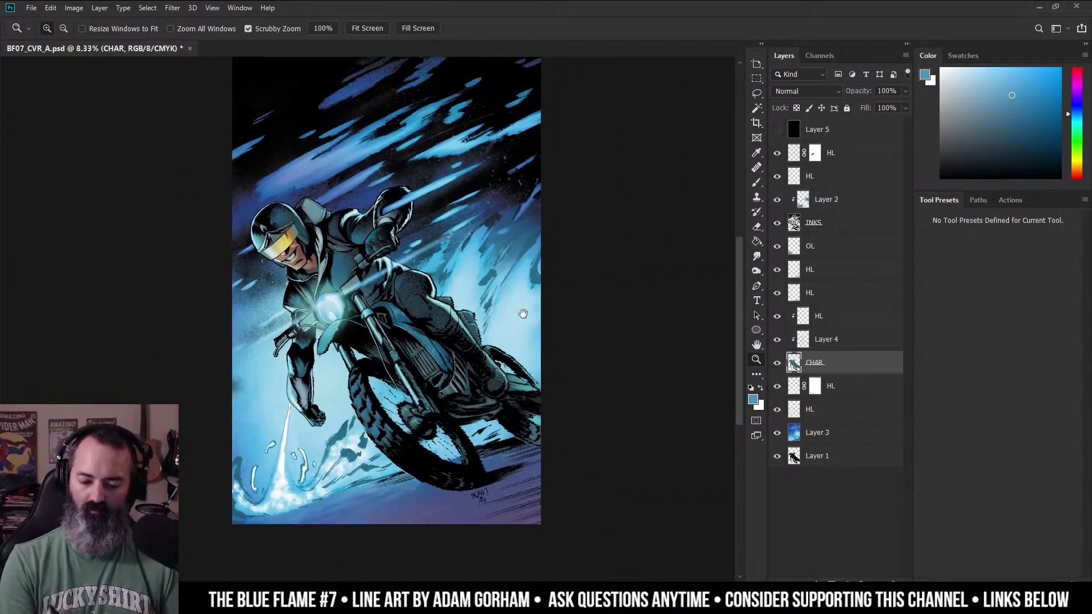
# Rotate the flare on the top HL layer by 27.32° so it runs roughly horizontally through the headlight.
pyautogui.press('l')
pyautogui.click(813, 155)
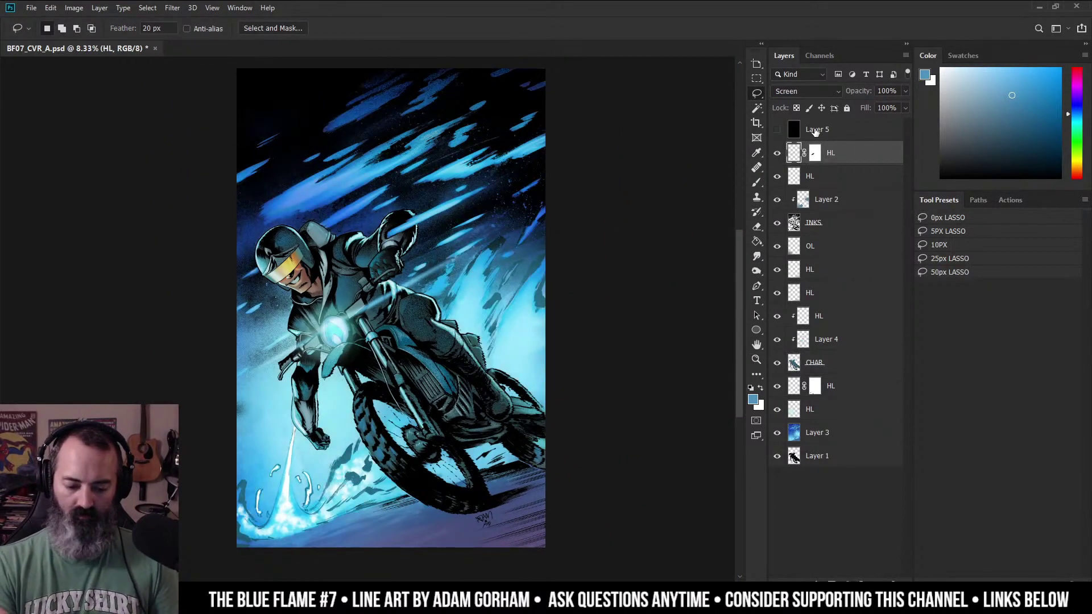
pyautogui.hotkey('ctrl', 'y')
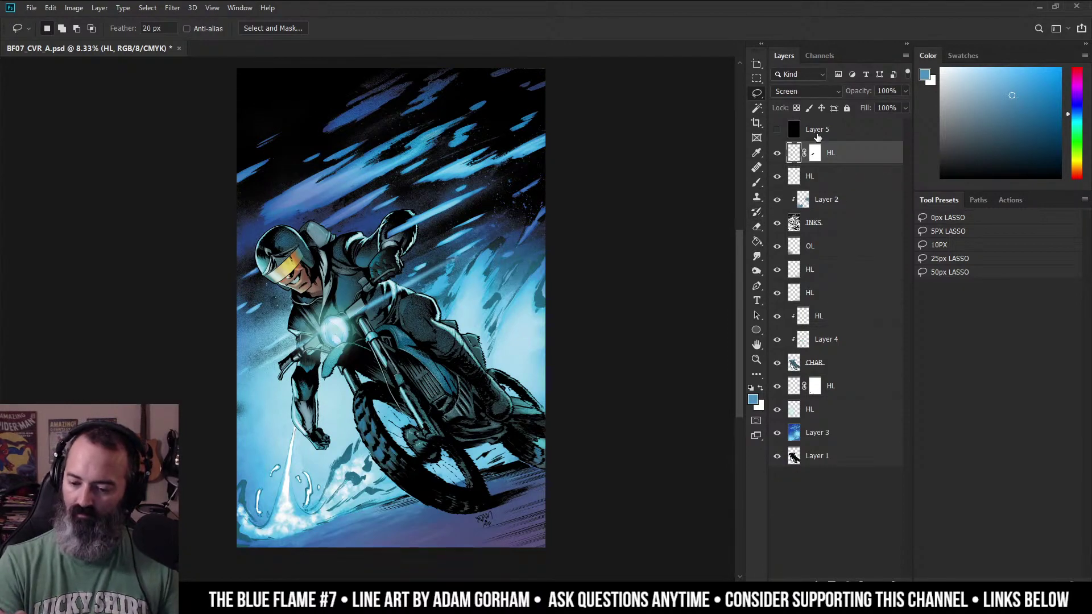
pyautogui.hotkey('ctrl', 't')
pyautogui.moveTo(522, 227); pyautogui.dragTo(548, 314)
pyautogui.moveTo(410, 359); pyautogui.dragTo(421, 383)
pyautogui.moveTo(560, 351); pyautogui.dragTo(571, 333)
pyautogui.moveTo(463, 357); pyautogui.dragTo(477, 333)
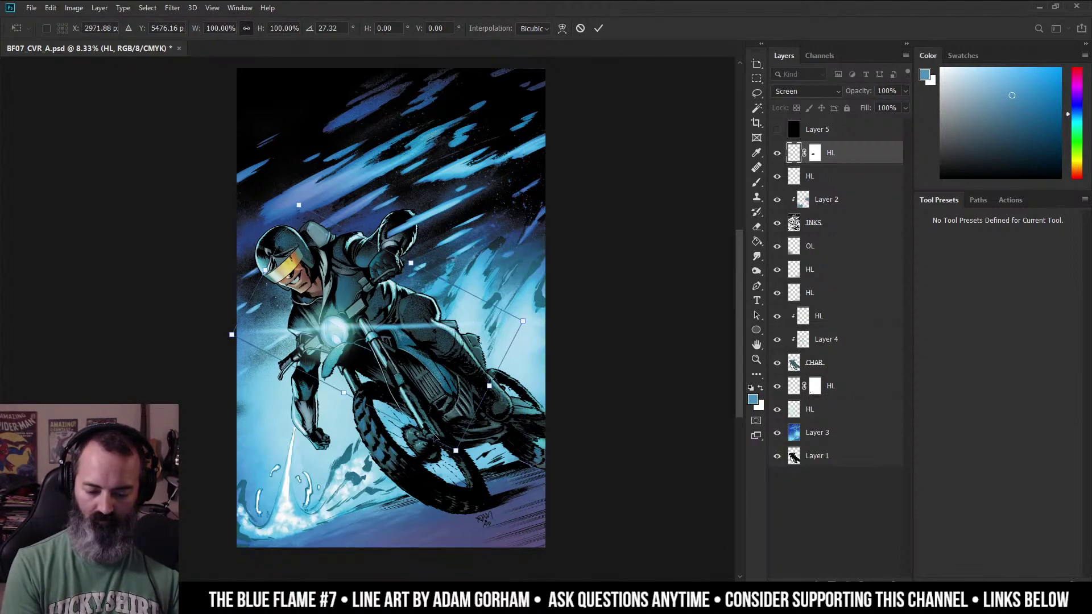
pyautogui.click(599, 28)
pyautogui.press('z')
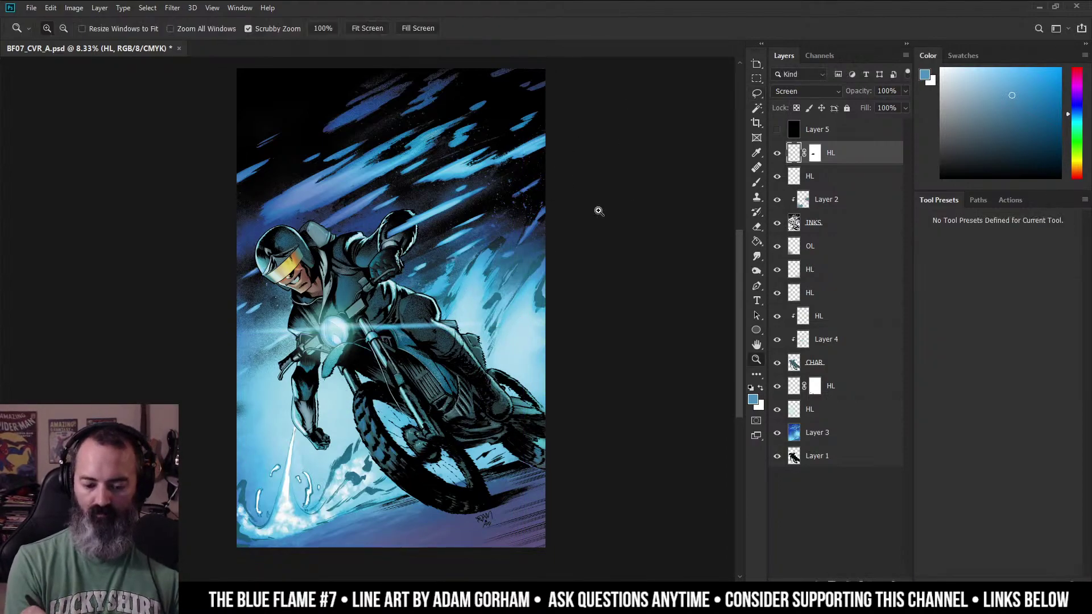
pyautogui.keyDown('alt'); pyautogui.click(575, 251); pyautogui.keyUp('alt')
pyautogui.moveTo(477, 337); pyautogui.dragTo(698, 243)
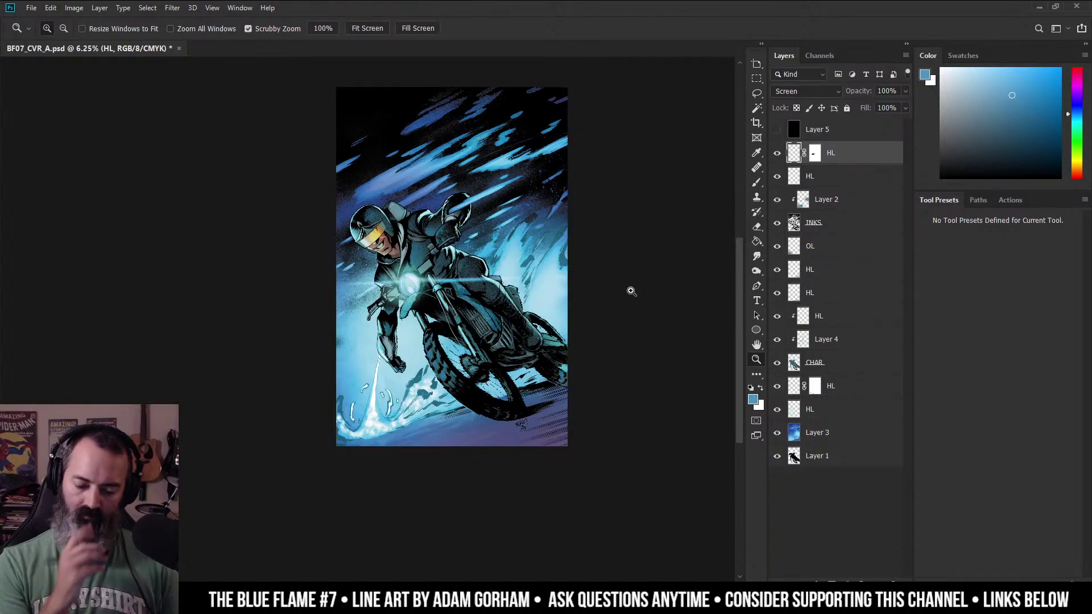
# Try scaling the horizontal flare to 159.96% so it extends beyond both sides of the cover.
pyautogui.keyDown('alt'); pyautogui.click(531, 241); pyautogui.keyUp('alt')
pyautogui.moveTo(480, 269); pyautogui.dragTo(612, 206)
pyautogui.click(614, 208)
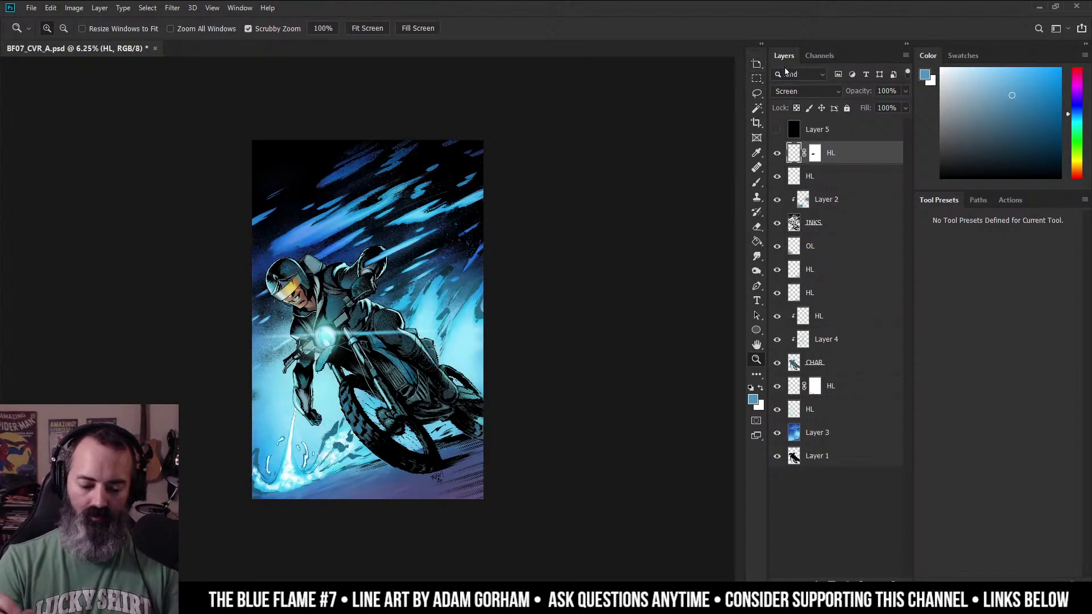
pyautogui.hotkey('ctrl', 't')
pyautogui.moveTo(470, 327)
pyautogui.mouseDown()
pyautogui.moveTo(595, 262)
pyautogui.moveTo(466, 339)
pyautogui.mouseUp()
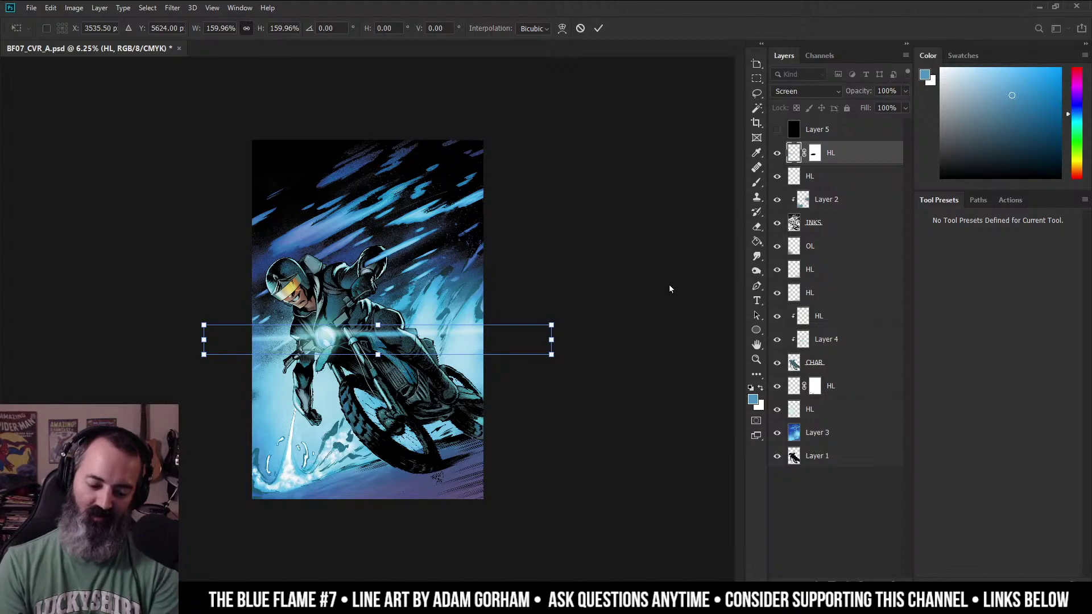
pyautogui.press('Return')
# Delete the masked Screen HL layer that holds the headlight flare.
pyautogui.rightClick(845, 154)
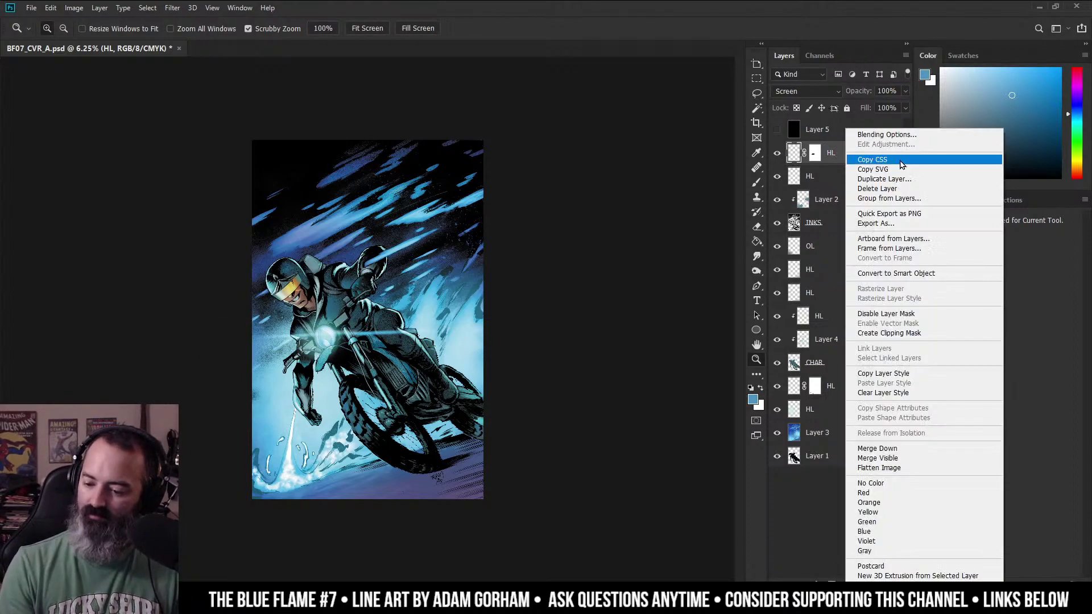
pyautogui.click(896, 189)
pyautogui.press('l')
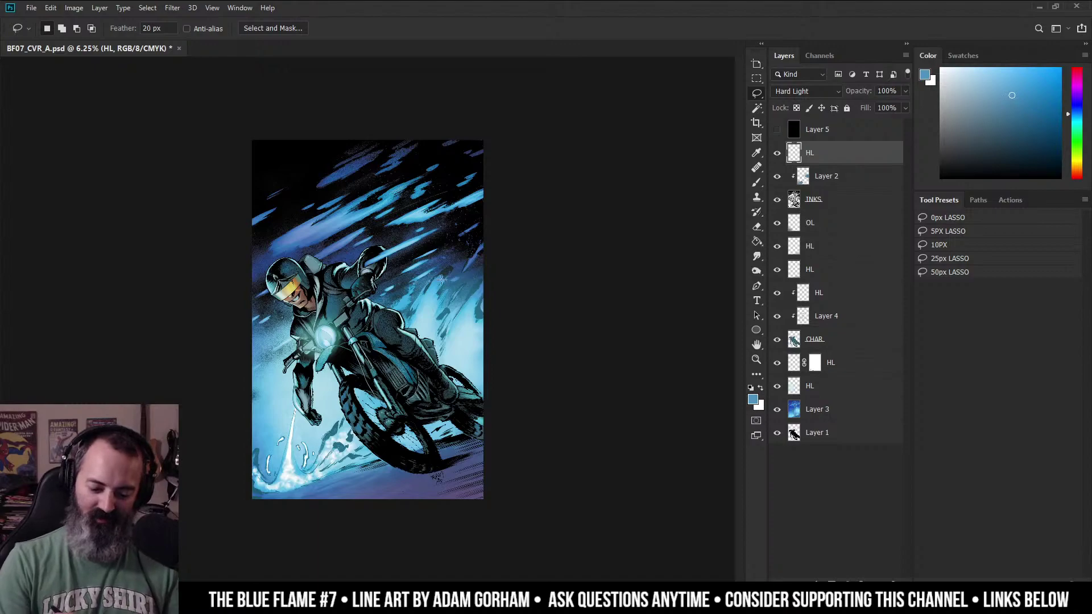
# Examine the headlight, the rider and the overall cover composition without the flare.
pyautogui.keyDown('ctrl'); pyautogui.click(472, 230); pyautogui.keyUp('ctrl')
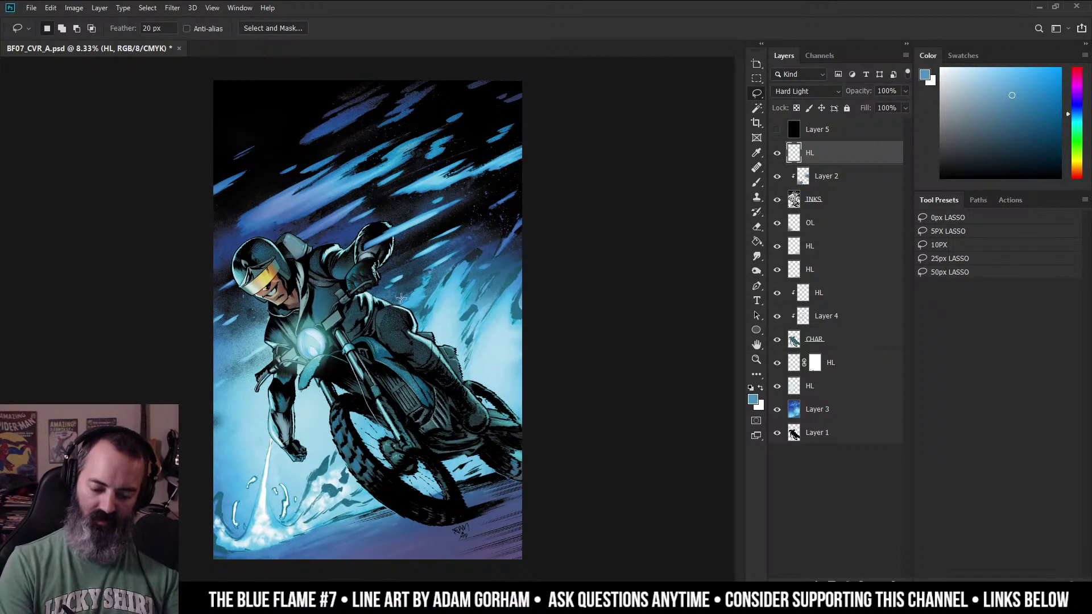
pyautogui.keyDown('ctrl'); pyautogui.click(429, 259); pyautogui.keyUp('ctrl')
pyautogui.moveTo(367, 310); pyautogui.dragTo(550, 249)
pyautogui.keyDown('ctrl'); pyautogui.click(550, 249); pyautogui.keyUp('ctrl')
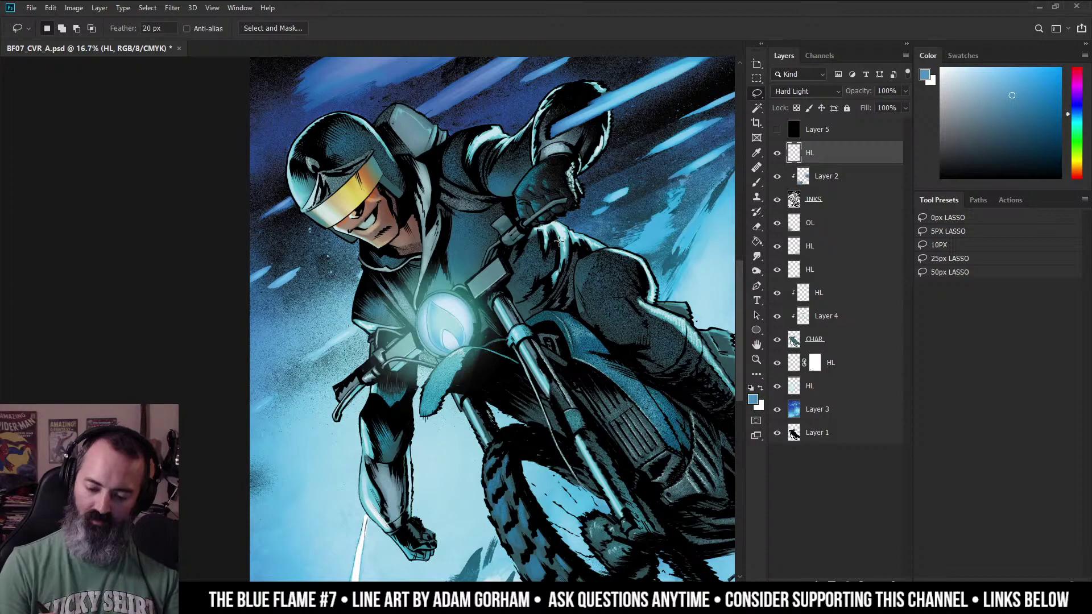
pyautogui.moveTo(604, 283); pyautogui.dragTo(613, 215)
pyautogui.keyDown('ctrl'); pyautogui.click(460, 267); pyautogui.keyUp('ctrl')
pyautogui.keyDown('ctrl'); pyautogui.click(536, 218); pyautogui.keyUp('ctrl')
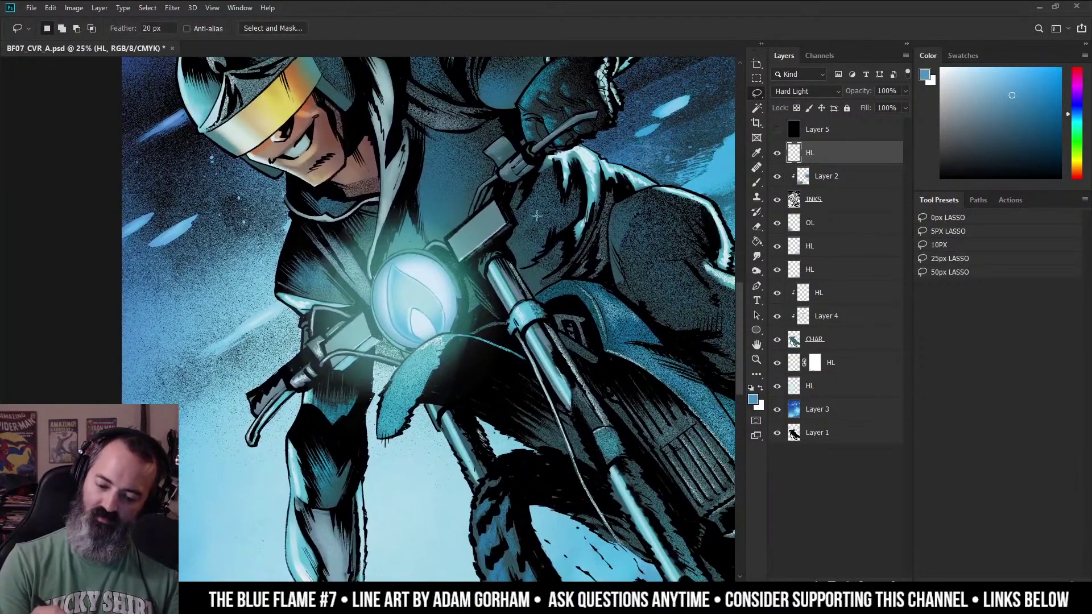
pyautogui.keyDown('alt'); pyautogui.click(654, 299); pyautogui.keyUp('alt')
pyautogui.moveTo(654, 299); pyautogui.dragTo(545, 230)
pyautogui.keyDown('alt'); pyautogui.click(636, 262); pyautogui.keyUp('alt')
pyautogui.moveTo(636, 262); pyautogui.dragTo(525, 293)
pyautogui.keyDown('ctrl'); pyautogui.keyDown('alt'); pyautogui.click(559, 273); pyautogui.keyUp('alt'); pyautogui.keyUp('ctrl')
pyautogui.moveTo(428, 294)
pyautogui.mouseDown()
pyautogui.moveTo(591, 249)
pyautogui.moveTo(590, 295)
pyautogui.moveTo(604, 318)
pyautogui.mouseUp()
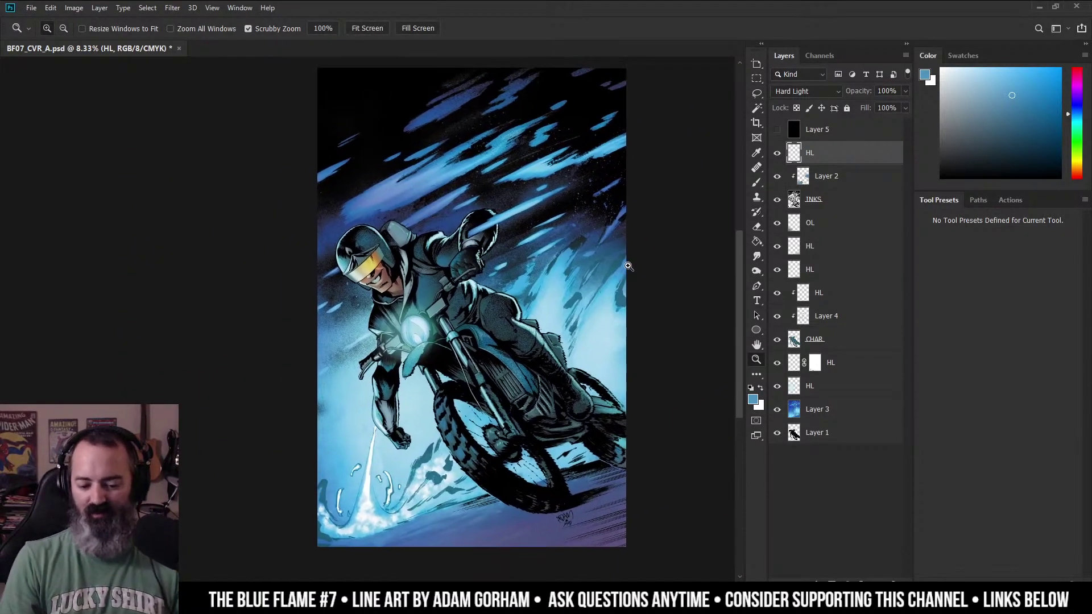
pyautogui.moveTo(641, 264); pyautogui.dragTo(624, 275)
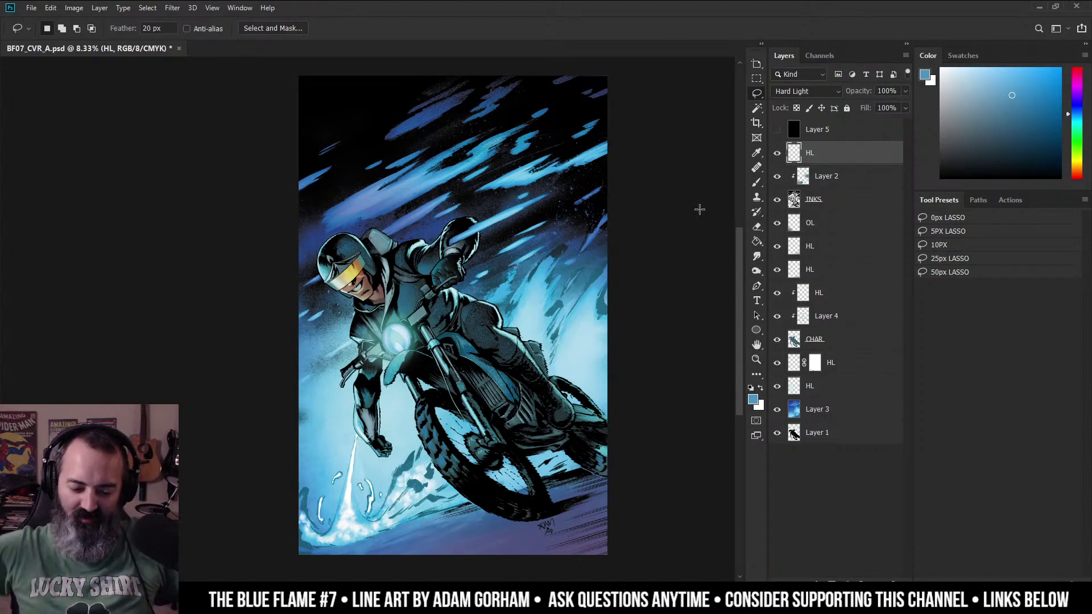
pyautogui.press('z')
pyautogui.moveTo(700, 209)
pyautogui.mouseDown()
pyautogui.moveTo(585, 240)
pyautogui.moveTo(600, 265)
pyautogui.moveTo(572, 305)
pyautogui.mouseUp()
pyautogui.press('l')
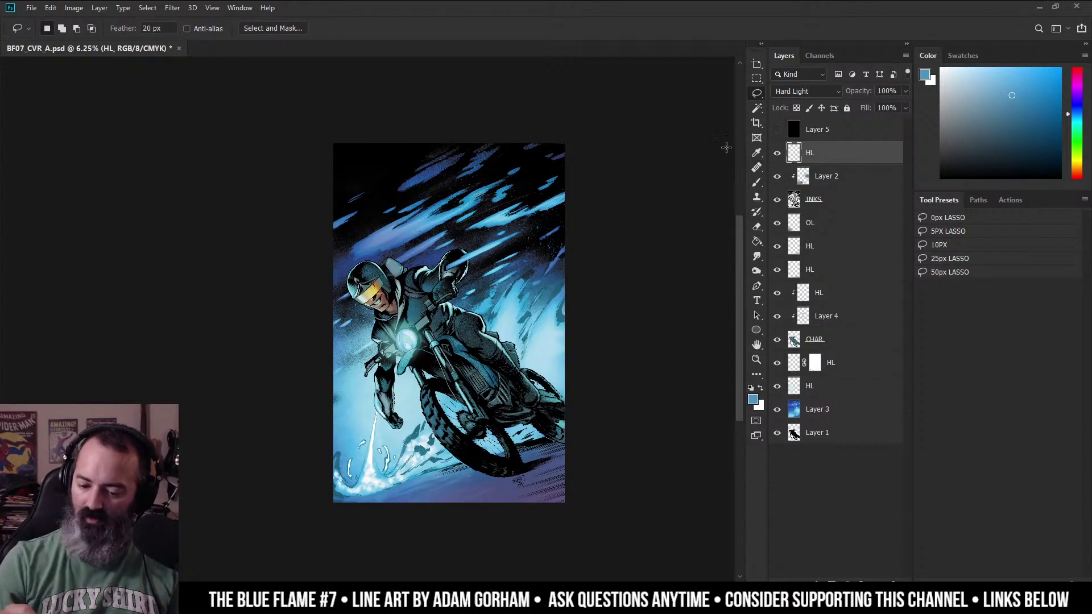
# Add another Hard Light HL layer on top, pick a lighter blue and choose the 000 - MARTE HL brush preset.
pyautogui.hotkey('ctrl', 'j')
pyautogui.press('b')
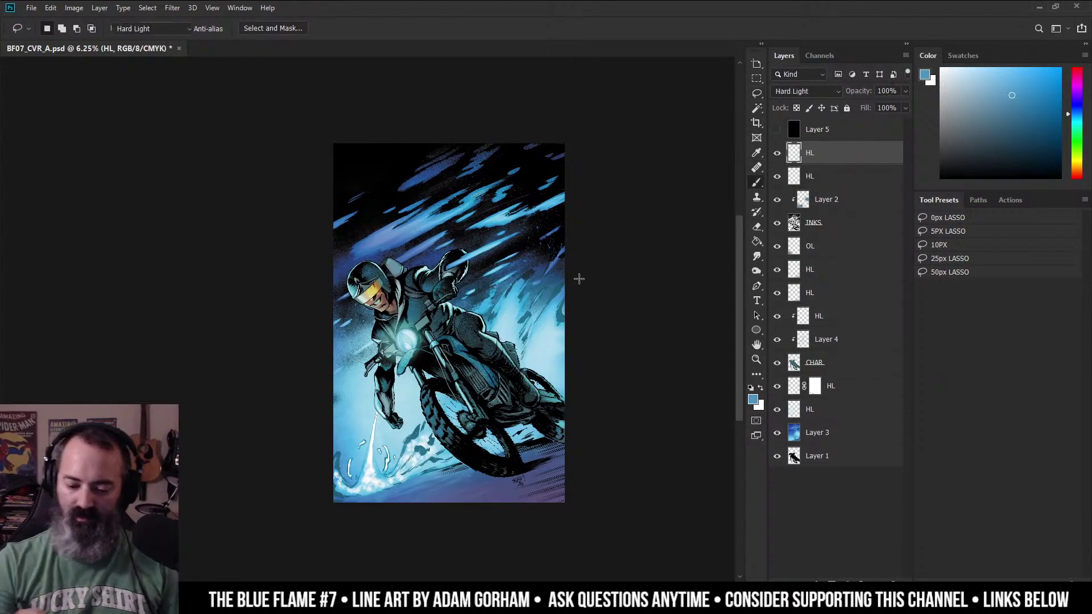
pyautogui.click(1001, 81)
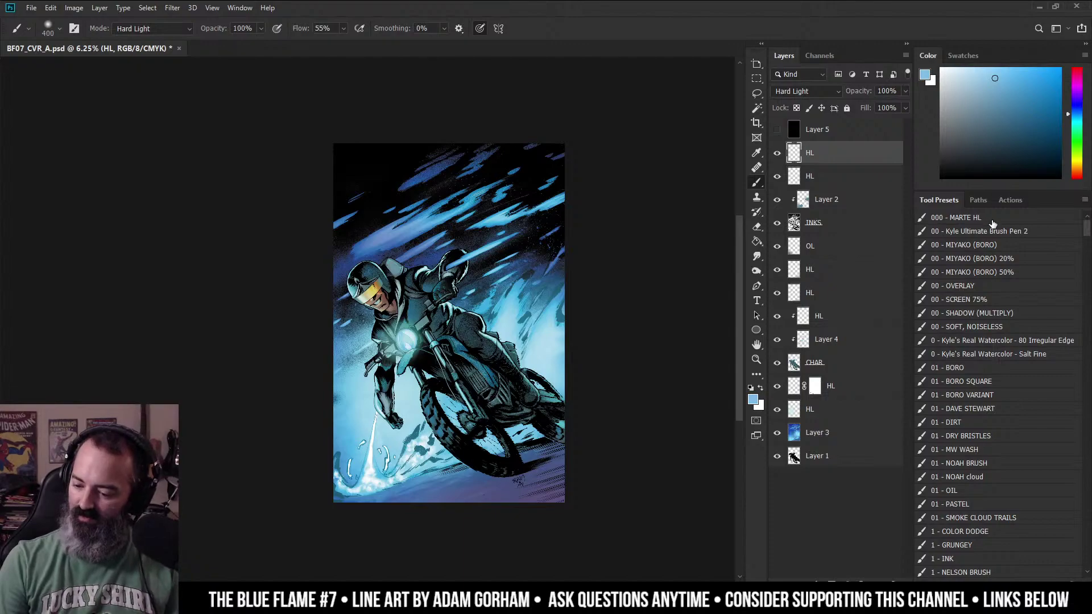
pyautogui.click(1012, 218)
# Brush a soft light-blue glow over the rider's leg and the rear of the motorcycle, undoing and restoring strokes to compare.
pyautogui.moveTo(543, 327); pyautogui.dragTo(655, 307)
pyautogui.moveTo(543, 331); pyautogui.dragTo(561, 362)
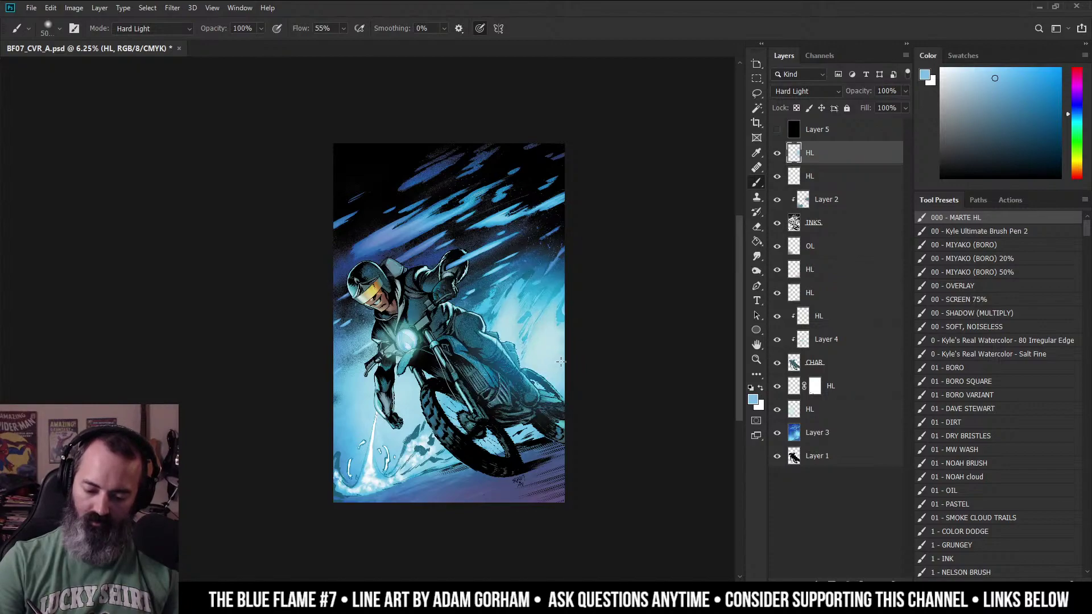
pyautogui.moveTo(419, 440)
pyautogui.mouseDown()
pyautogui.moveTo(405, 455)
pyautogui.moveTo(354, 458)
pyautogui.moveTo(422, 459)
pyautogui.mouseUp()
pyautogui.hotkey('ctrl', 'z')
pyautogui.hotkey('ctrl', 'z')
pyautogui.hotkey('ctrl', 'z')
pyautogui.hotkey('ctrl', 'z')
pyautogui.hotkey('ctrl', 'z')
pyautogui.hotkey('ctrl', 'shift', 'z')
pyautogui.hotkey('ctrl', 'shift', 'z')
# Resize the brush and try light-blue glow strokes around the splash and front wheel, undoing unwanted ones and checking the full cover.
pyautogui.press('[')
pyautogui.press('[')
pyautogui.press('[')
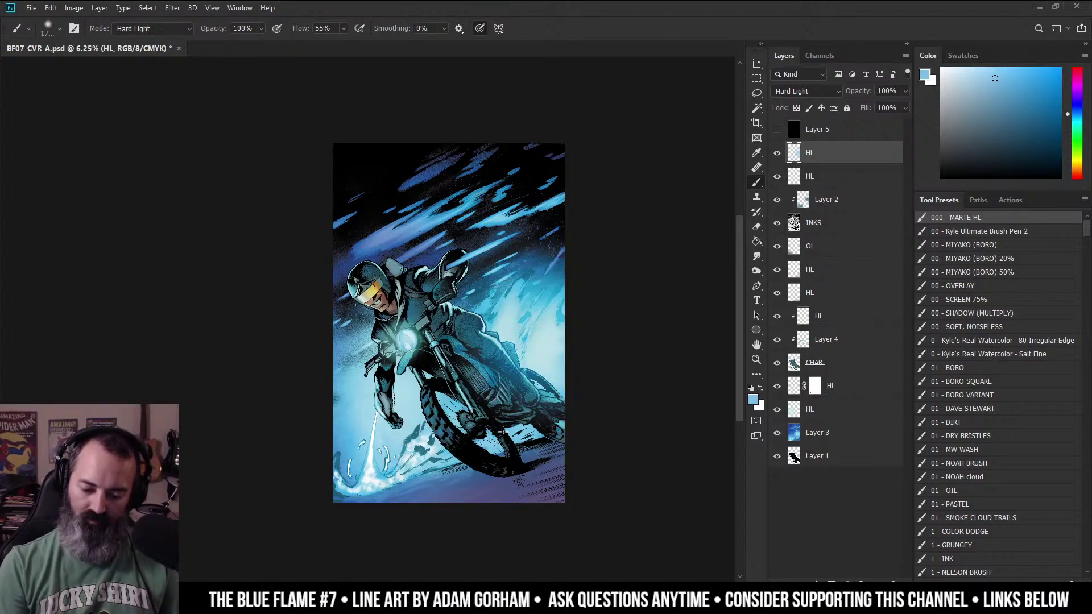
pyautogui.moveTo(420, 449)
pyautogui.mouseDown()
pyautogui.moveTo(423, 439)
pyautogui.moveTo(450, 459)
pyautogui.moveTo(420, 475)
pyautogui.moveTo(437, 485)
pyautogui.moveTo(380, 490)
pyautogui.moveTo(377, 469)
pyautogui.moveTo(389, 462)
pyautogui.moveTo(358, 470)
pyautogui.moveTo(373, 492)
pyautogui.moveTo(449, 489)
pyautogui.moveTo(410, 498)
pyautogui.mouseUp()
pyautogui.hotkey('ctrl', 'z')
pyautogui.keyDown('alt'); pyautogui.rightClick(377, 470); pyautogui.keyUp('alt')
pyautogui.hotkey('ctrl', 'z')
pyautogui.hotkey('ctrl', 'z')
pyautogui.keyDown('alt'); pyautogui.rightClick(430, 462); pyautogui.keyUp('alt')
pyautogui.press('z')
pyautogui.keyDown('alt'); pyautogui.click(477, 400); pyautogui.keyUp('alt')
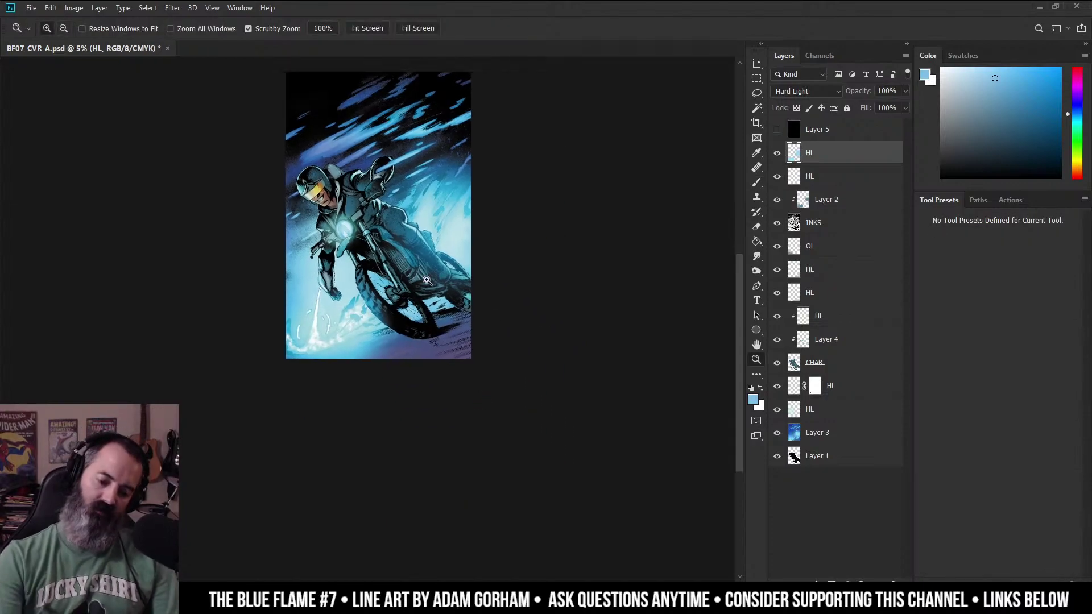
# Add a layer mask to the top HL layer and brush black on it to remove glow from the ground below the front wheel.
pyautogui.press('l')
pyautogui.press('d')
pyautogui.click(844, 583)
pyautogui.click(700, 492)
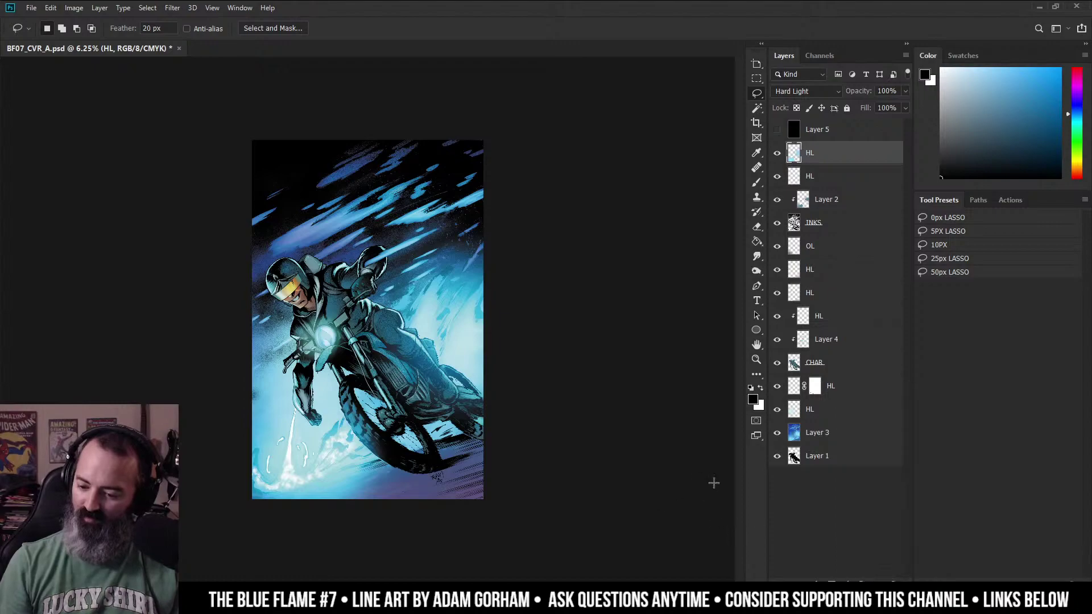
pyautogui.click(832, 580)
pyautogui.press('b')
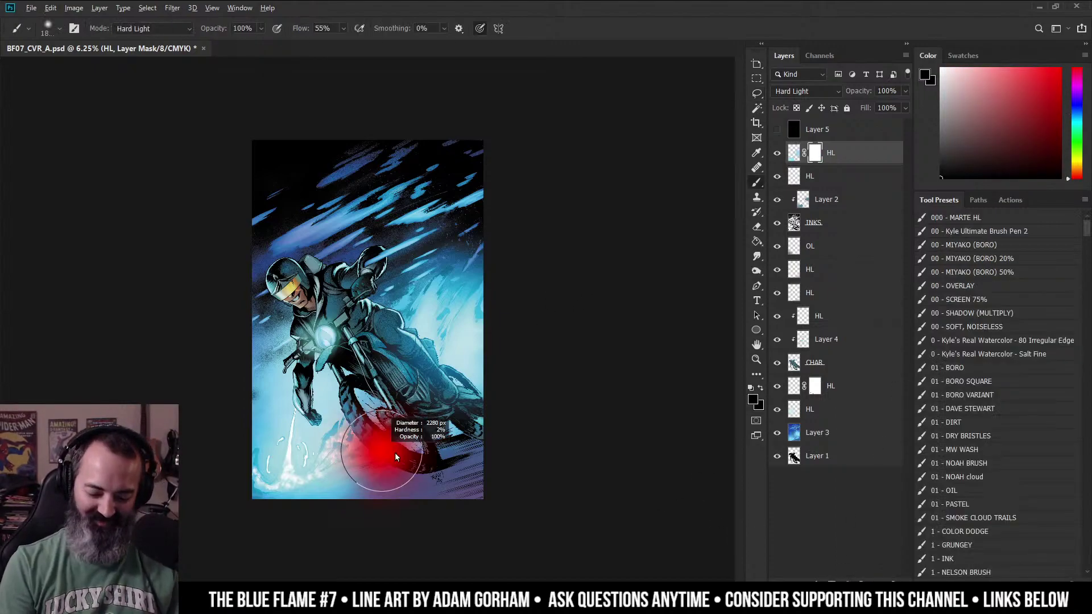
pyautogui.moveTo(377, 499)
pyautogui.mouseDown()
pyautogui.moveTo(354, 516)
pyautogui.moveTo(372, 510)
pyautogui.mouseUp()
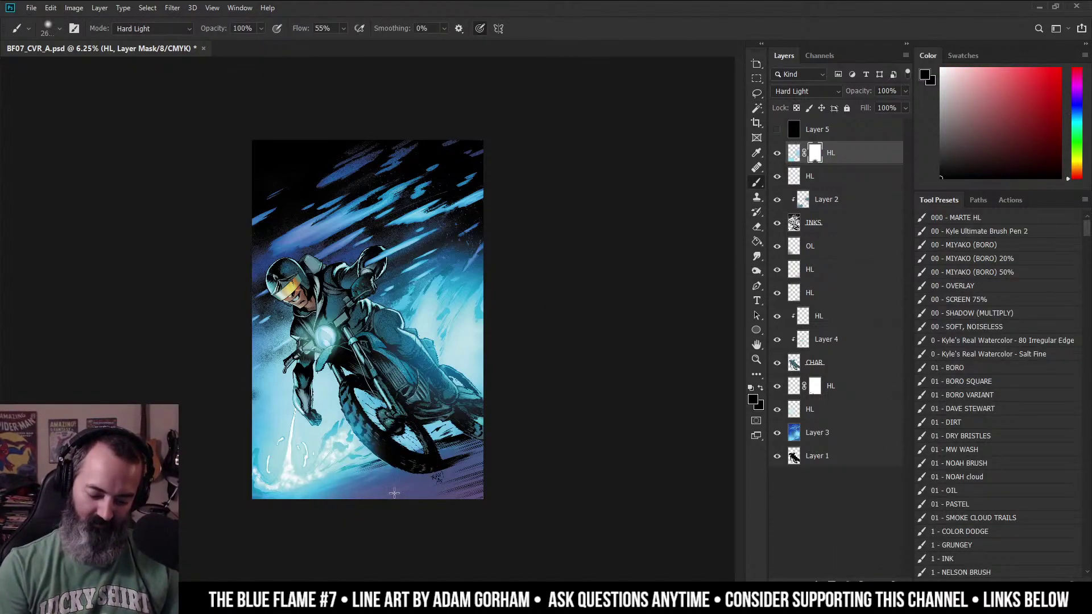
# Examine the masked glow on the full cover and close up around the rider and motorcycle.
pyautogui.press('z')
pyautogui.keyDown('alt'); pyautogui.click(499, 294); pyautogui.keyUp('alt')
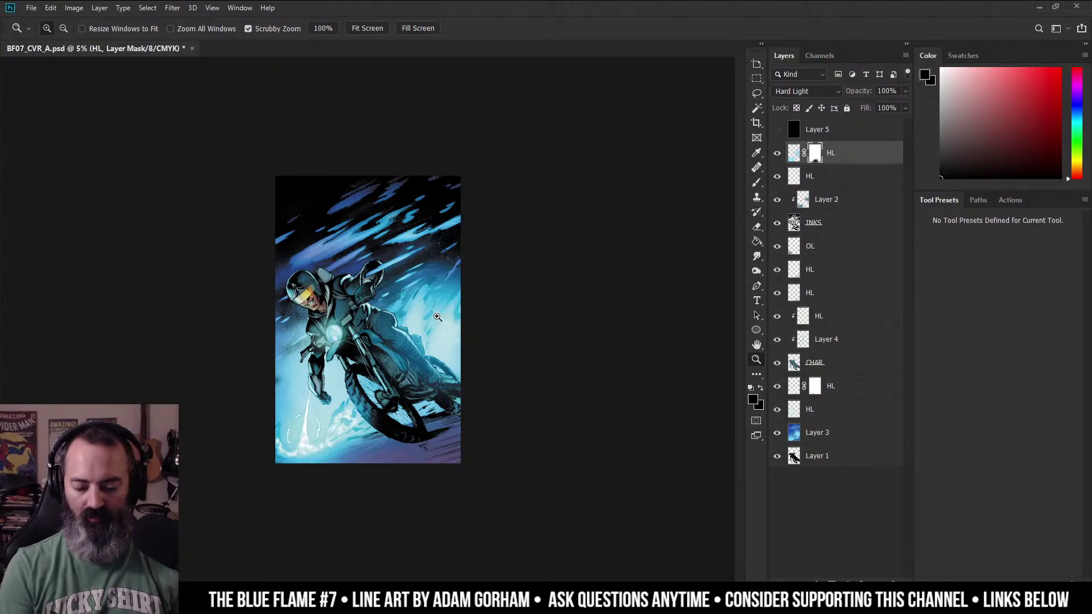
pyautogui.click(454, 295)
pyautogui.press('l')
pyautogui.press('z')
pyautogui.click(491, 272)
pyautogui.press('l')
pyautogui.keyDown('ctrl'); pyautogui.click(473, 402); pyautogui.keyUp('ctrl')
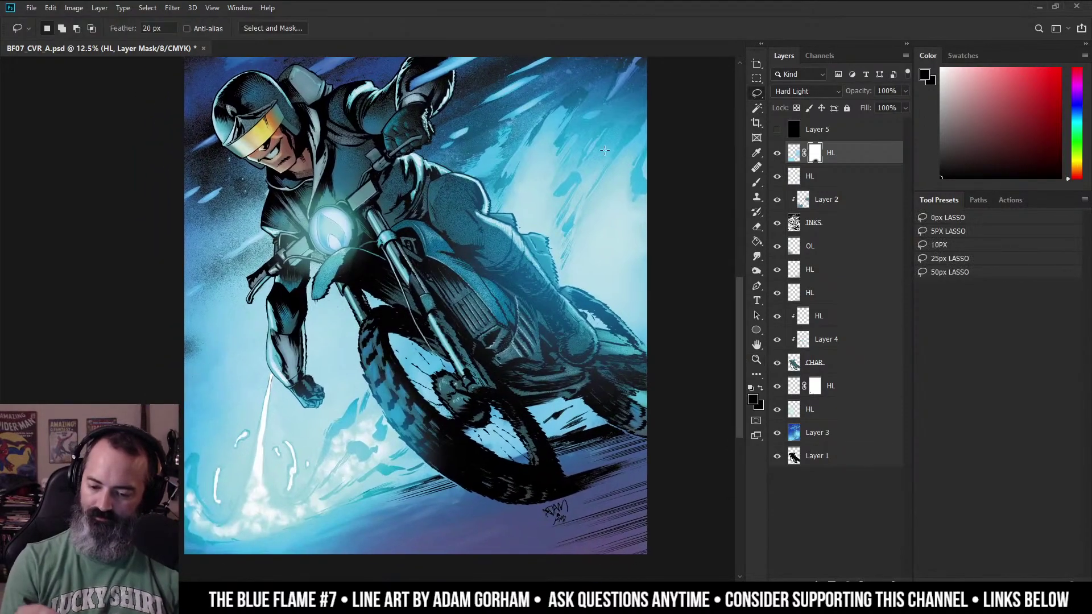
pyautogui.hotkey('ctrl', 't')
pyautogui.keyDown('alt'); pyautogui.click(575, 178); pyautogui.keyUp('alt')
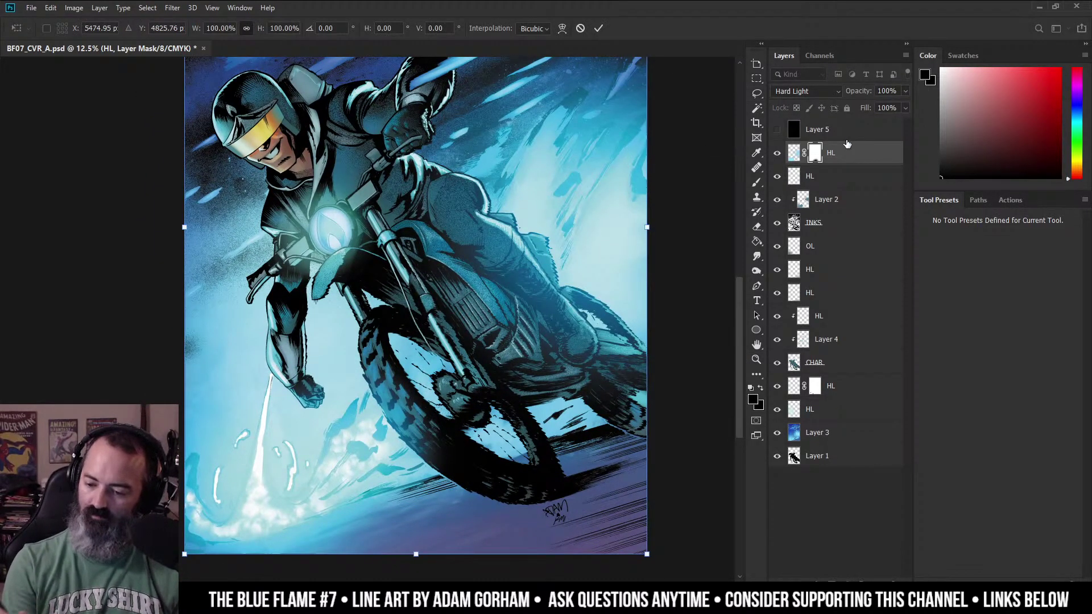
pyautogui.press('Escape')
# Make Layer 2 above the inks active, reset the colours to black and white, and choose the 00 - SOFT, NOISELESS brush preset.
pyautogui.press('b')
pyautogui.press('d')
pyautogui.click(803, 201)
pyautogui.moveTo(565, 409); pyautogui.dragTo(484, 425)
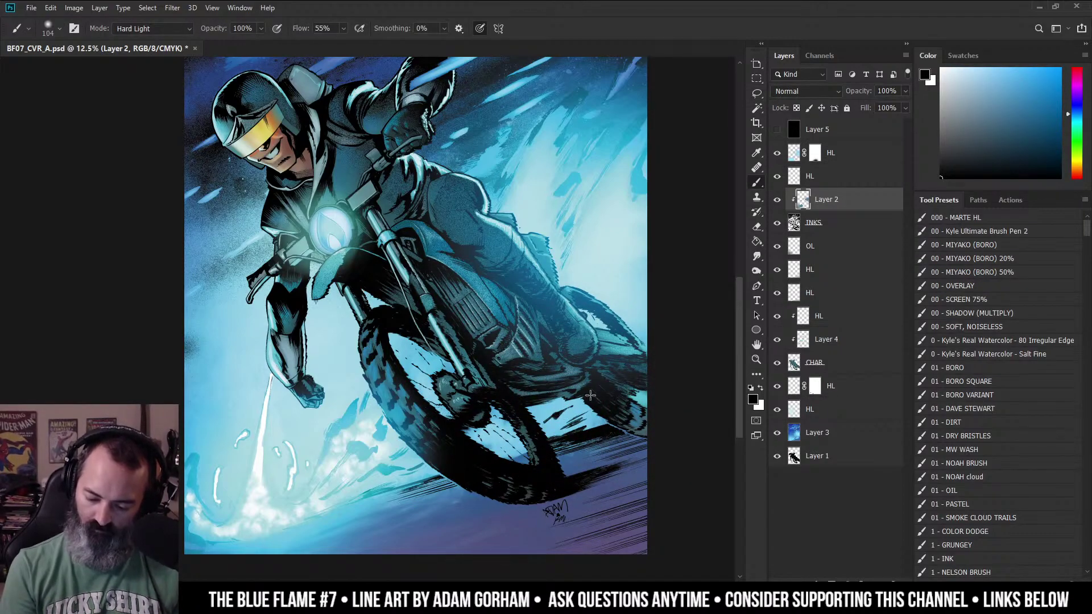
pyautogui.scroll(1, 590, 394)
pyautogui.click(974, 286)
pyautogui.click(987, 313)
pyautogui.click(993, 327)
pyautogui.moveTo(541, 393); pyautogui.dragTo(483, 401)
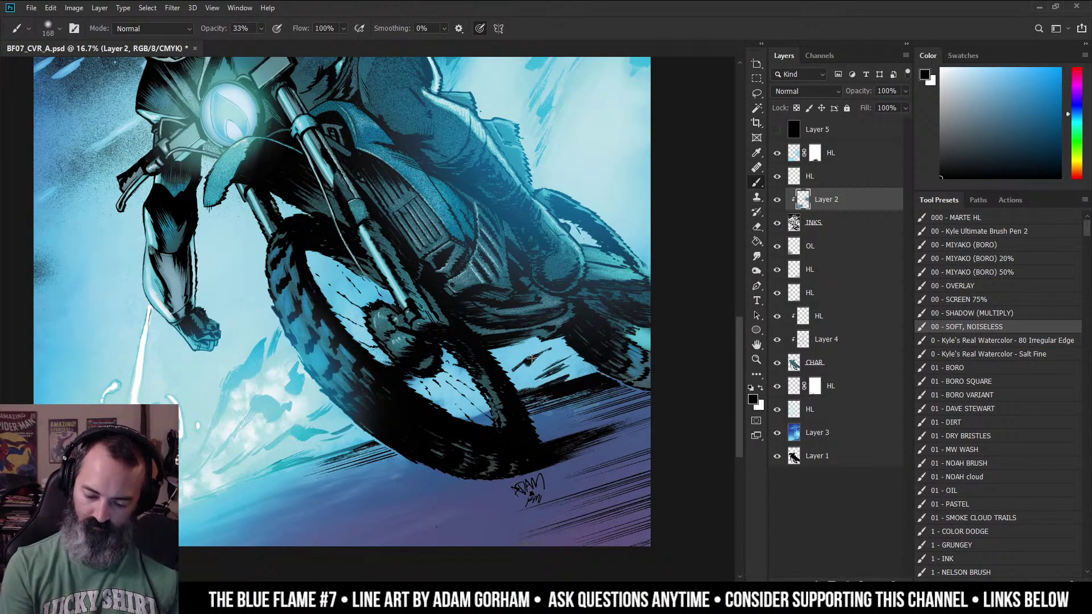
# Lasso the ink debris marks between the two wheels with a 20 px feather and soften them with grey-blue and sampled cyan.
pyautogui.press('l')
pyautogui.press('l')
pyautogui.click(544, 346)
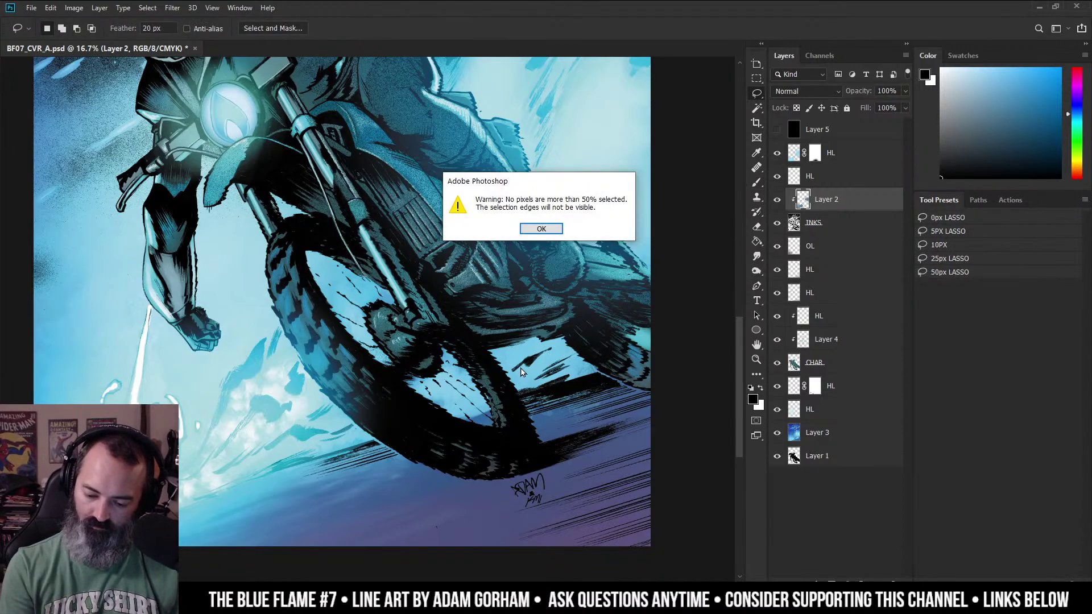
pyautogui.press('Return')
pyautogui.press('b')
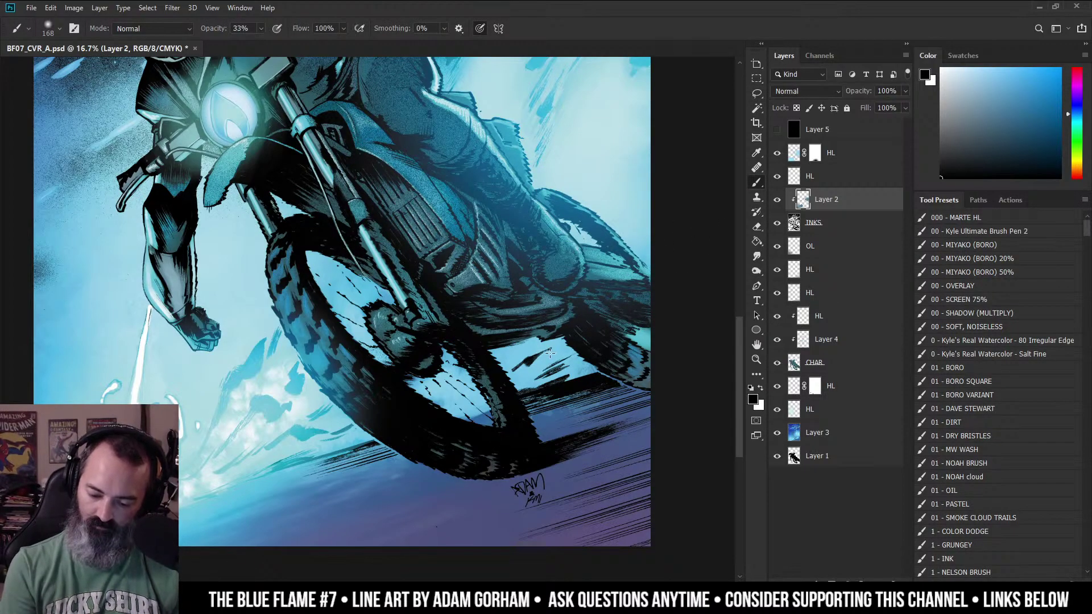
pyautogui.press('l')
pyautogui.moveTo(548, 346)
pyautogui.mouseDown()
pyautogui.moveTo(517, 378)
pyautogui.moveTo(568, 374)
pyautogui.moveTo(561, 347)
pyautogui.mouseUp()
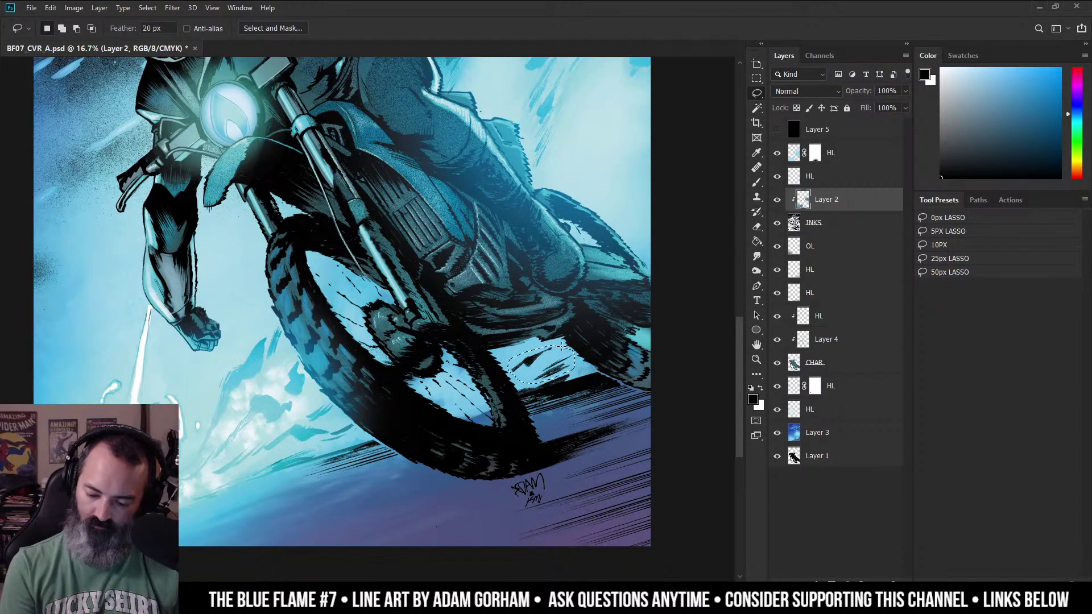
pyautogui.press('b')
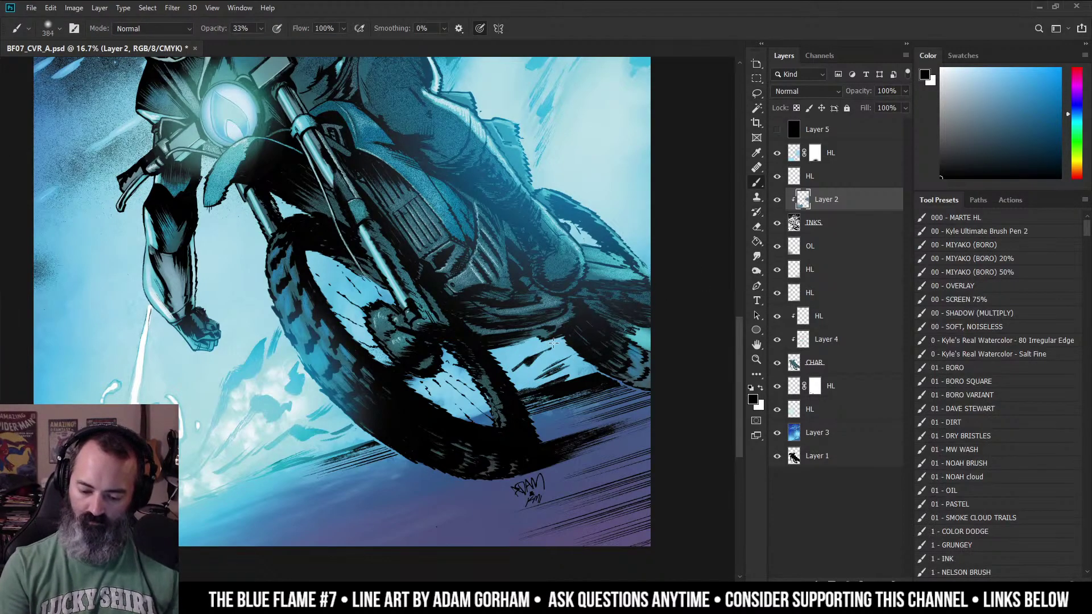
pyautogui.moveTo(960, 127); pyautogui.dragTo(989, 137)
pyautogui.moveTo(565, 332)
pyautogui.mouseDown()
pyautogui.moveTo(501, 380)
pyautogui.moveTo(562, 366)
pyautogui.mouseUp()
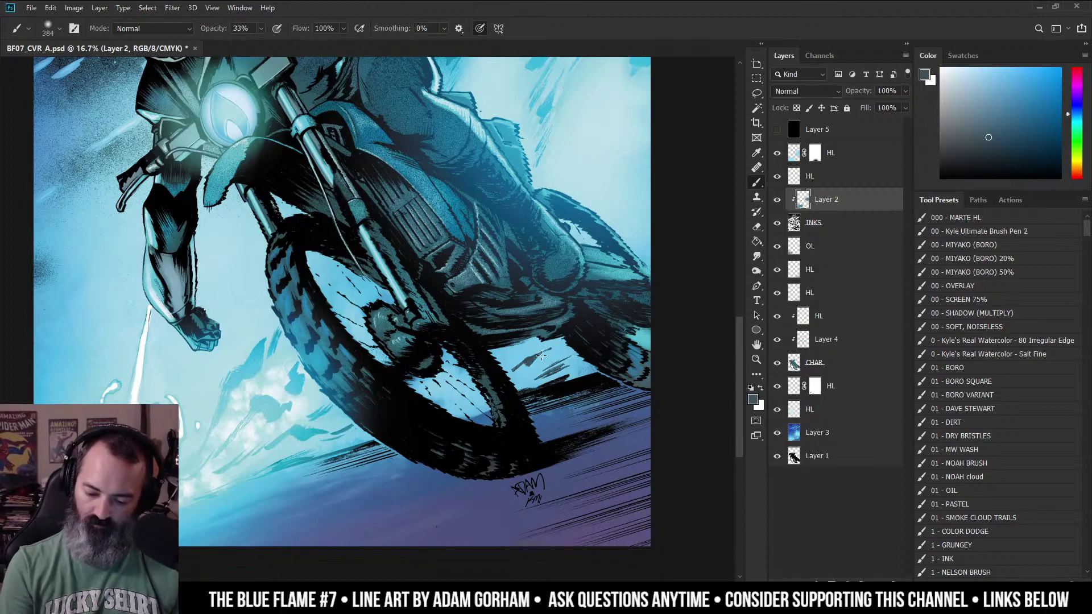
pyautogui.keyDown('alt'); pyautogui.click(561, 99); pyautogui.keyUp('alt')
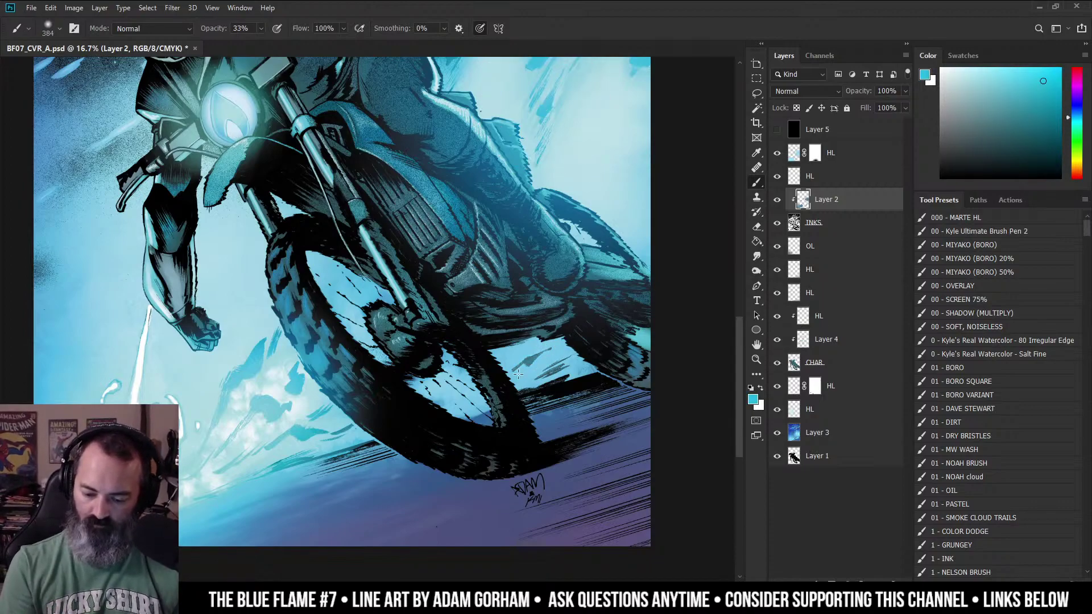
# Check the recoloured debris marks on the full cover and look closely at the front of the motorcycle.
pyautogui.press('z')
pyautogui.keyDown('alt'); pyautogui.click(590, 335); pyautogui.keyUp('alt')
pyautogui.keyDown('alt'); pyautogui.click(531, 269); pyautogui.keyUp('alt')
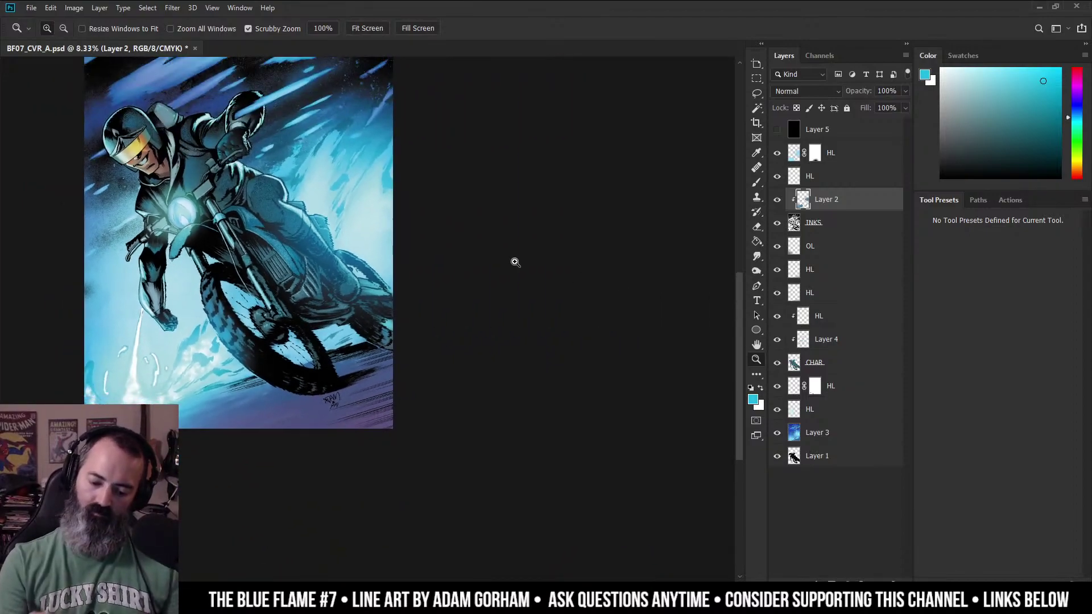
pyautogui.keyDown('alt'); pyautogui.click(396, 211); pyautogui.keyUp('alt')
pyautogui.moveTo(374, 207)
pyautogui.mouseDown()
pyautogui.moveTo(597, 150)
pyautogui.moveTo(615, 221)
pyautogui.mouseUp()
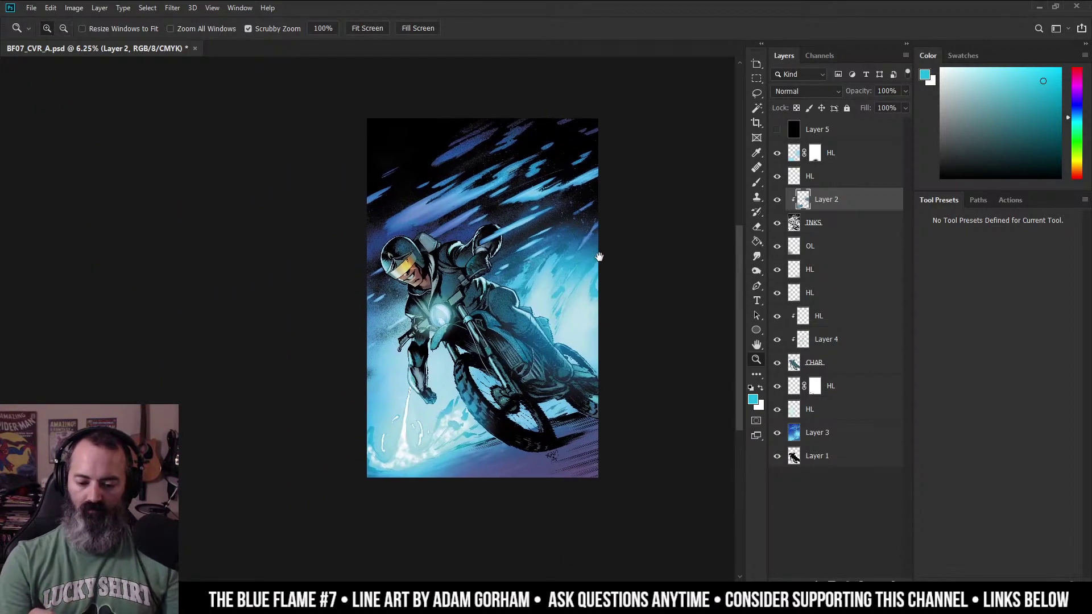
pyautogui.keyDown('ctrl'); pyautogui.click(616, 221); pyautogui.keyUp('ctrl')
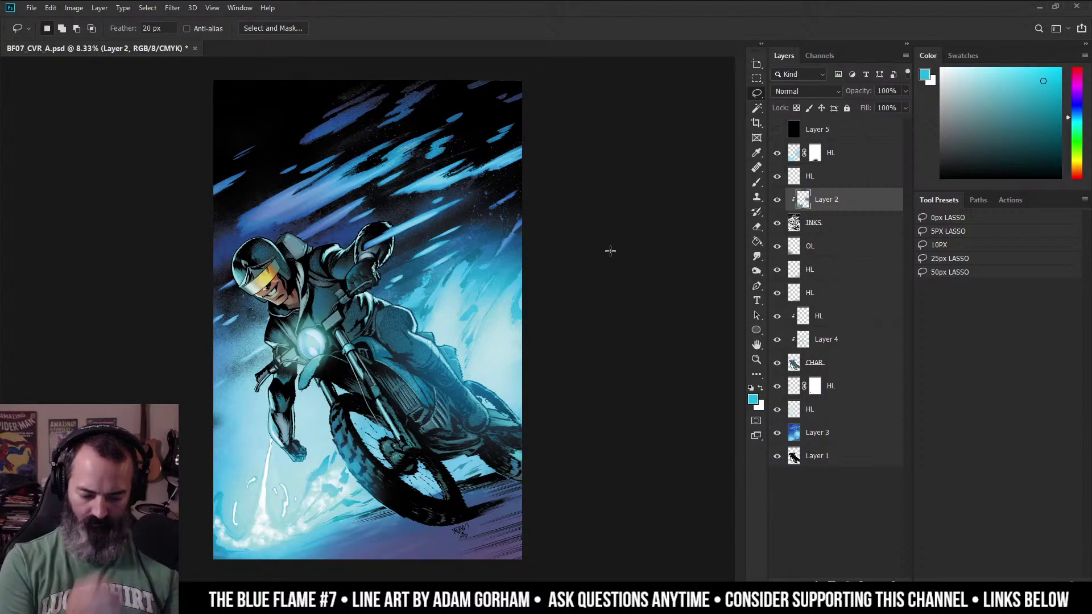
pyautogui.keyDown('ctrl'); pyautogui.click(298, 392); pyautogui.keyUp('ctrl')
pyautogui.moveTo(298, 394); pyautogui.dragTo(464, 331)
pyautogui.keyDown('ctrl'); pyautogui.click(464, 331); pyautogui.keyUp('ctrl')
# Make the top HL layer active, pick a very pale cyan, and brush a highlight on the fork tube below the headlight.
pyautogui.press('b')
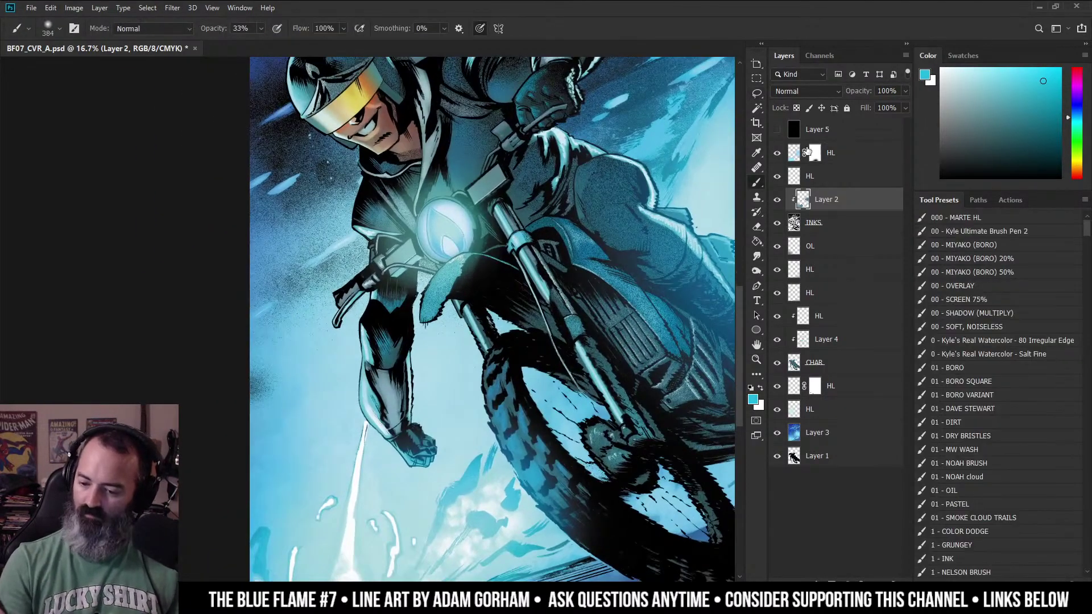
pyautogui.click(795, 153)
pyautogui.moveTo(509, 272); pyautogui.dragTo(487, 273)
pyautogui.moveTo(479, 332); pyautogui.dragTo(482, 334)
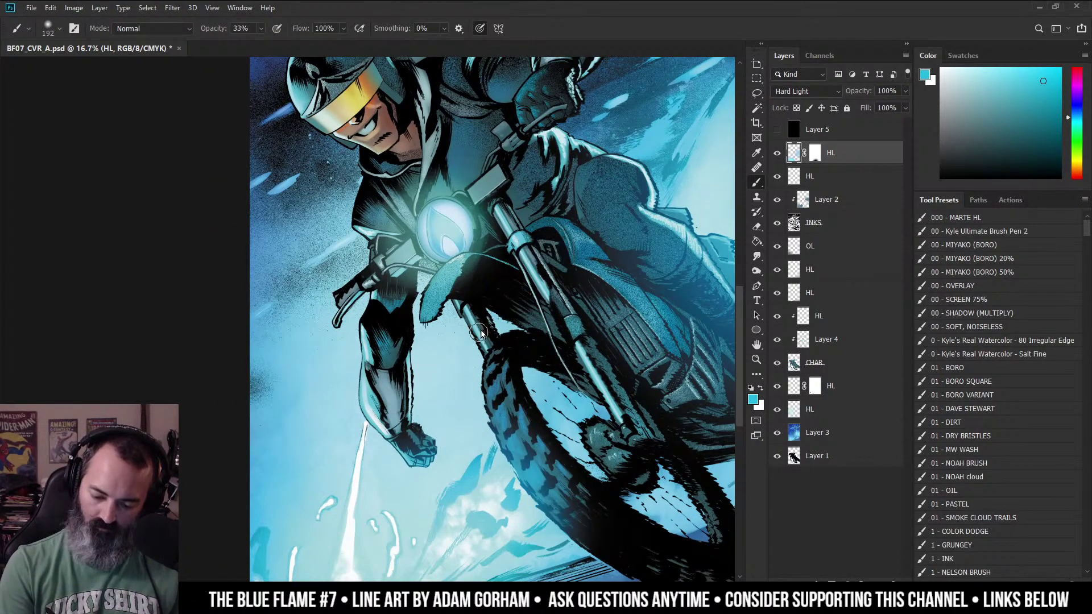
pyautogui.moveTo(963, 73); pyautogui.dragTo(959, 66)
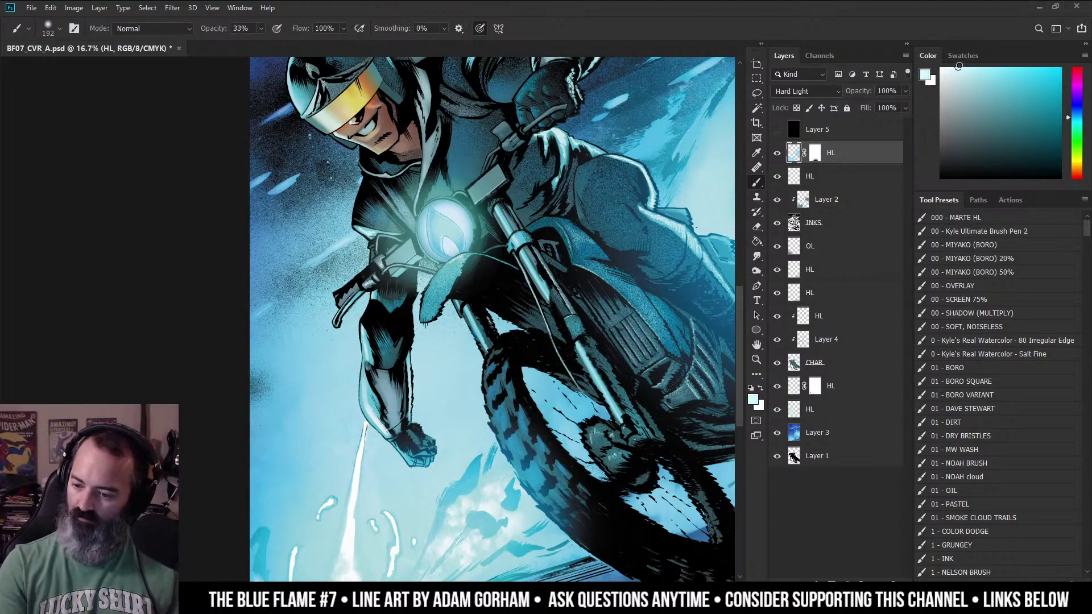
pyautogui.keyDown('alt'); pyautogui.rightClick(477, 333); pyautogui.keyUp('alt')
pyautogui.click(478, 333)
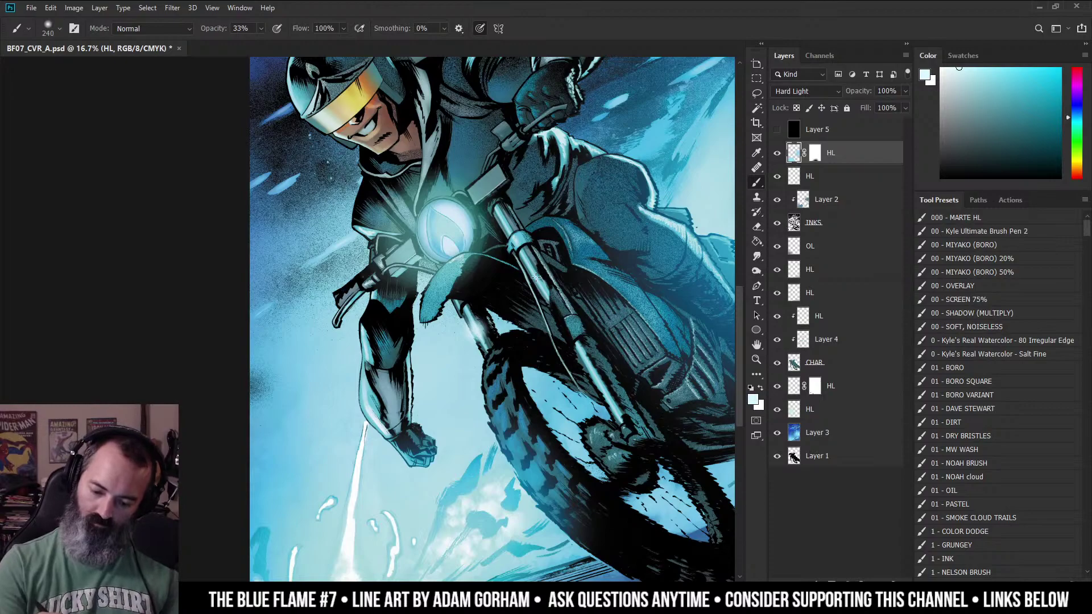
# Brush smaller pale-cyan highlights on the other fork tube and the handlebar grip beside the lowered arm.
pyautogui.press('z')
pyautogui.keyDown('alt'); pyautogui.click(541, 239); pyautogui.keyUp('alt')
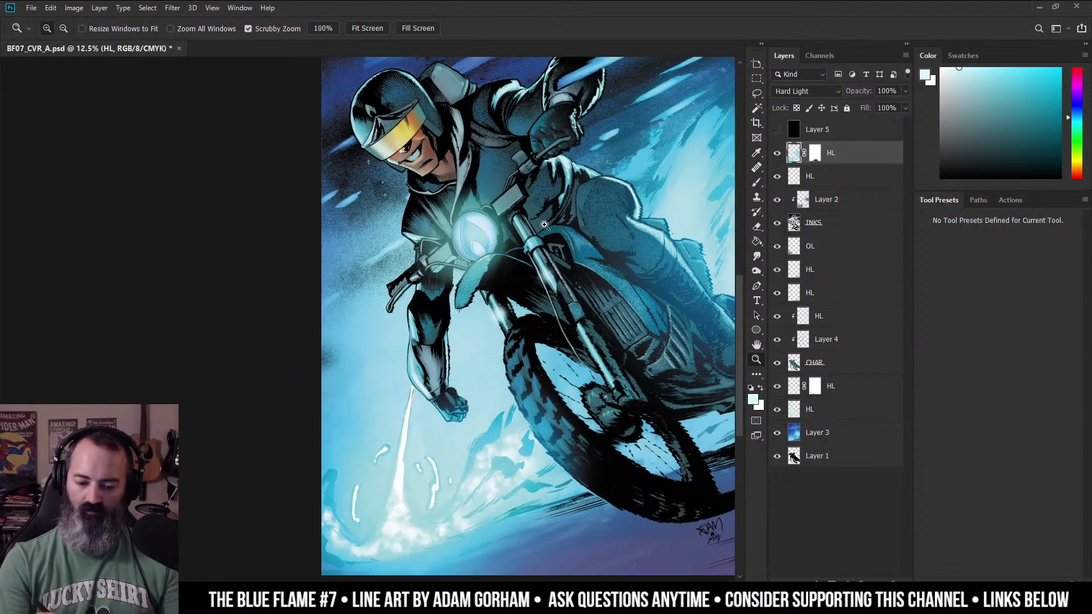
pyautogui.click(542, 232)
pyautogui.press('b')
pyautogui.keyDown('alt'); pyautogui.rightClick(378, 293); pyautogui.keyUp('alt')
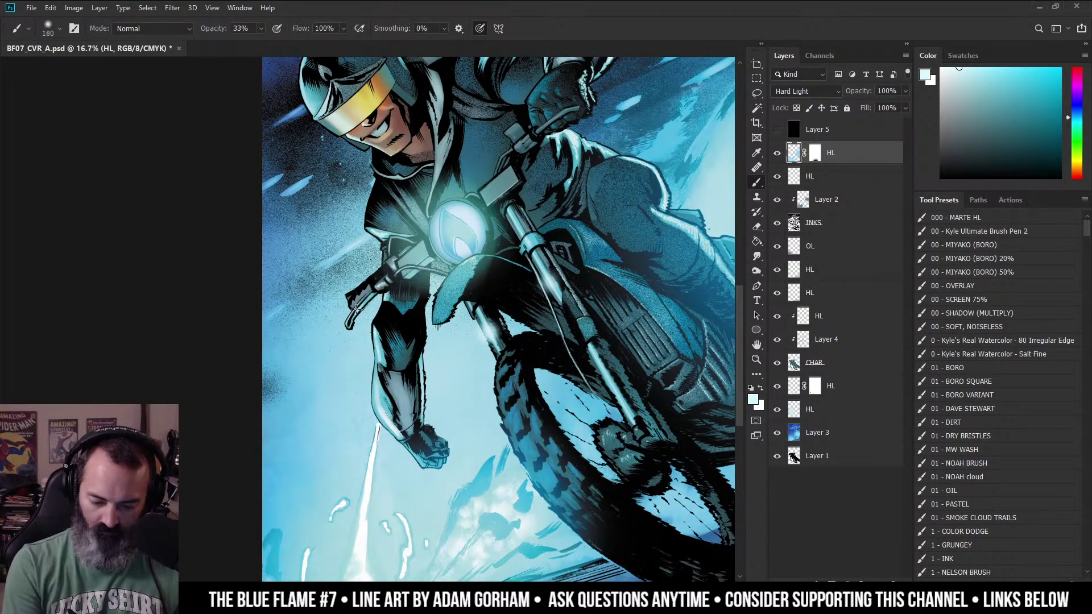
# Shrink the brush to about 100 px and add a pale-cyan glint to the handlebar lever under the rider's raised hand.
pyautogui.moveTo(548, 132)
pyautogui.mouseDown()
pyautogui.moveTo(553, 147)
pyautogui.moveTo(560, 126)
pyautogui.mouseUp()
pyautogui.moveTo(612, 94); pyautogui.dragTo(586, 202)
pyautogui.keyDown('ctrl'); pyautogui.click(568, 204); pyautogui.keyUp('ctrl')
pyautogui.keyDown('alt'); pyautogui.rightClick(560, 222); pyautogui.keyUp('alt')
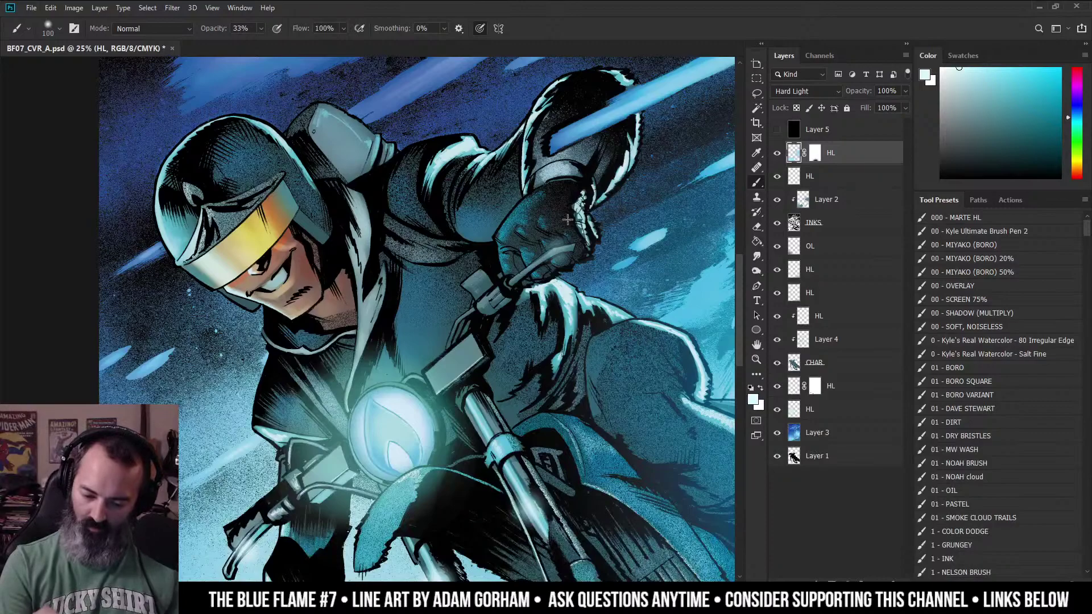
pyautogui.click(555, 251)
pyautogui.moveTo(556, 252); pyautogui.dragTo(542, 263)
pyautogui.moveTo(499, 303)
pyautogui.mouseDown()
pyautogui.moveTo(486, 310)
pyautogui.moveTo(574, 206)
pyautogui.mouseUp()
# Shrink the brush to about 84 px and touch in glints on the handlebar hardware beside the headlight.
pyautogui.hotkey('ctrl', 'space')
pyautogui.keyDown('ctrl'); pyautogui.keyDown('alt'); pyautogui.click(489, 304); pyautogui.keyUp('alt'); pyautogui.keyUp('ctrl')
pyautogui.keyDown('ctrl'); pyautogui.keyDown('alt'); pyautogui.click(489, 304); pyautogui.keyUp('alt'); pyautogui.keyUp('ctrl')
pyautogui.keyDown('ctrl'); pyautogui.click(574, 205); pyautogui.keyUp('ctrl')
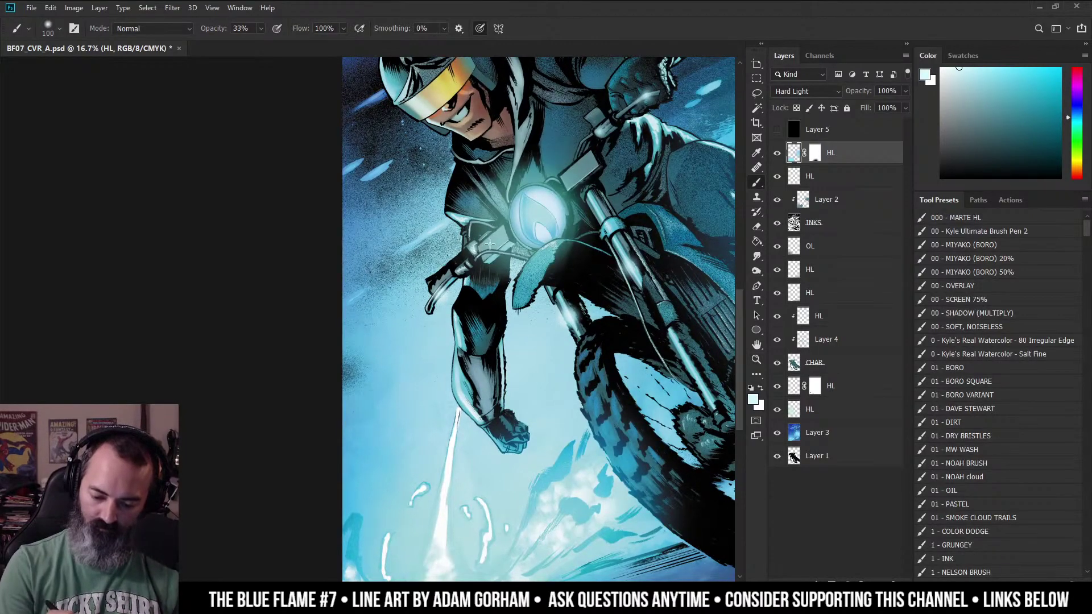
pyautogui.hotkey('ctrl', 'space')
pyautogui.keyDown('ctrl'); pyautogui.click(533, 218); pyautogui.keyUp('ctrl')
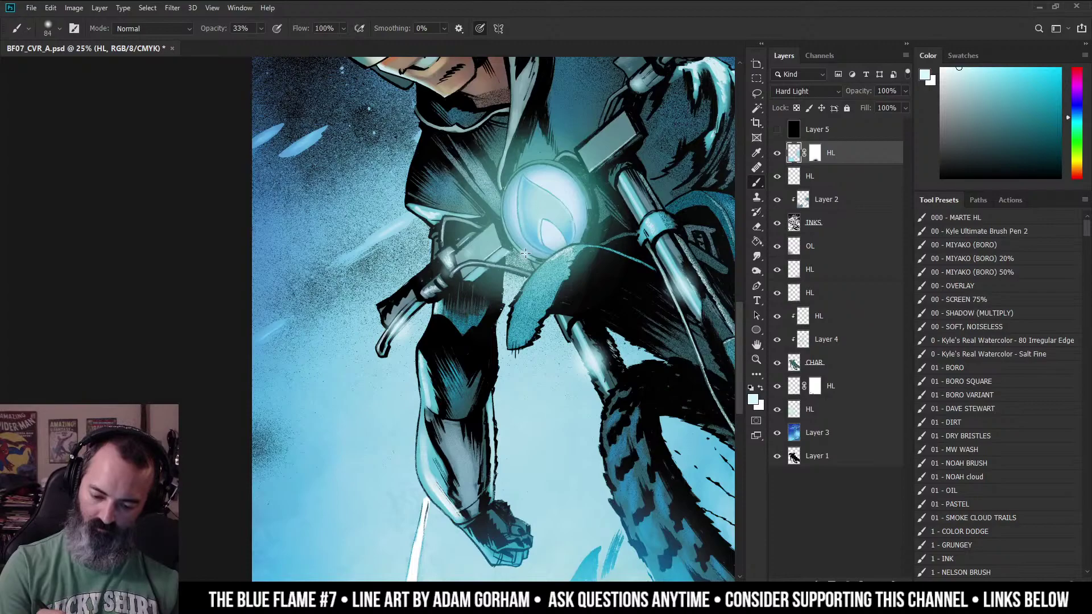
pyautogui.hotkey('ctrl', 'space')
pyautogui.keyDown('ctrl'); pyautogui.keyDown('alt'); pyautogui.click(517, 257); pyautogui.keyUp('alt'); pyautogui.keyUp('ctrl')
pyautogui.keyDown('ctrl'); pyautogui.keyDown('alt'); pyautogui.click(514, 259); pyautogui.keyUp('alt'); pyautogui.keyUp('ctrl')
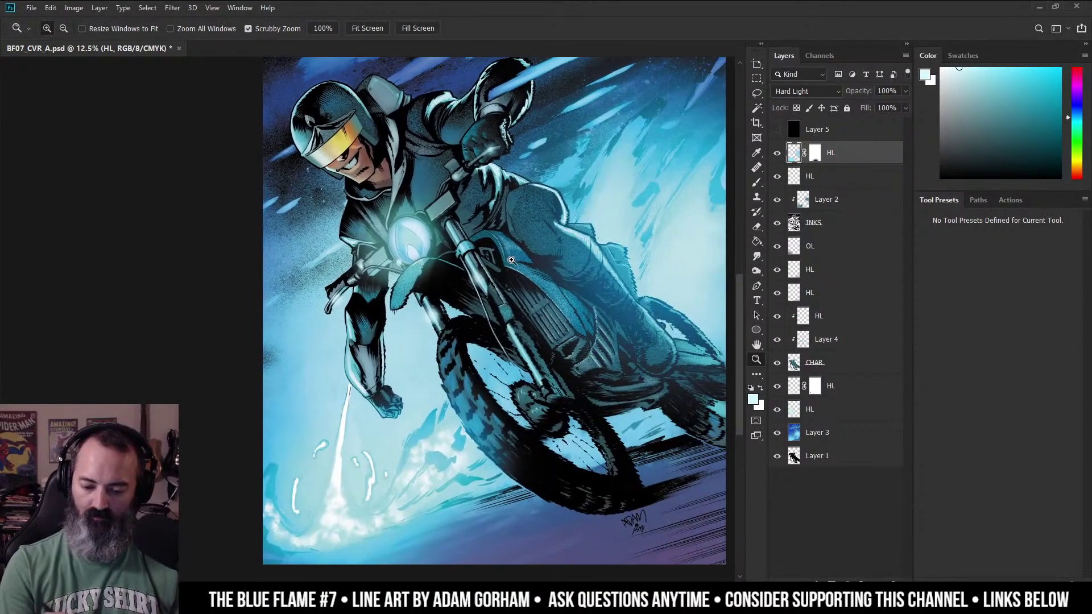
# Review the metal highlights across the cover and brush a pale-cyan shine along the lower front fork.
pyautogui.keyDown('alt'); pyautogui.click(587, 218); pyautogui.keyUp('alt')
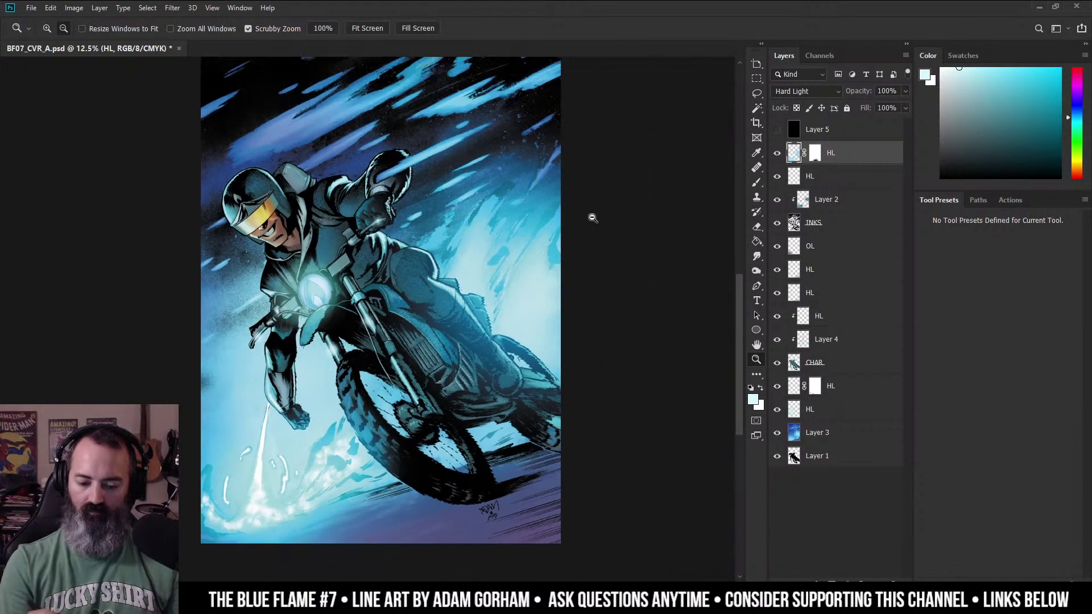
pyautogui.click(555, 243)
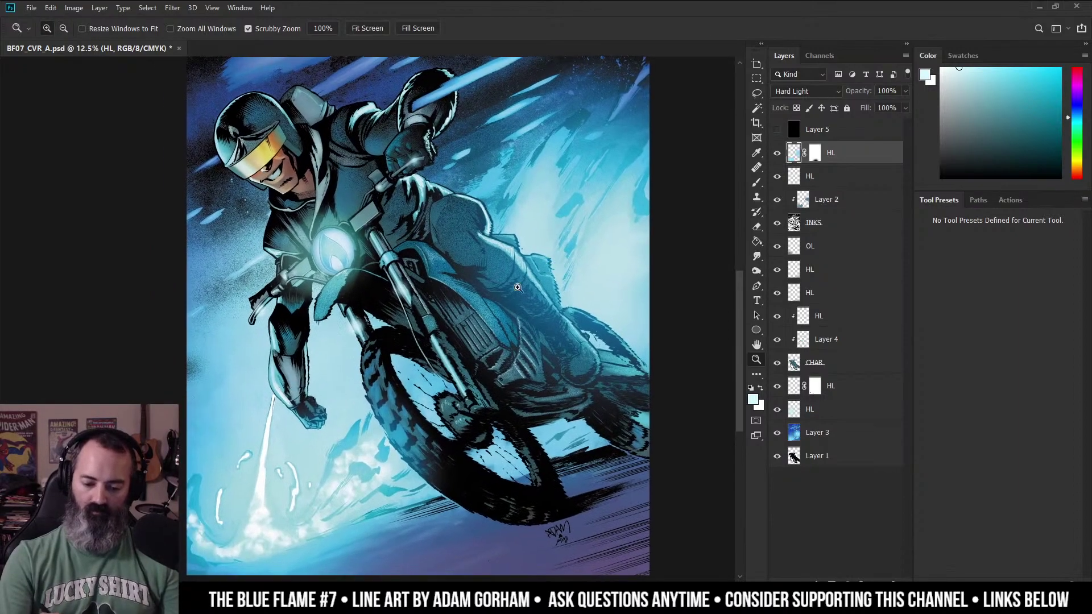
pyautogui.click(523, 283)
pyautogui.press('b')
pyautogui.press('z')
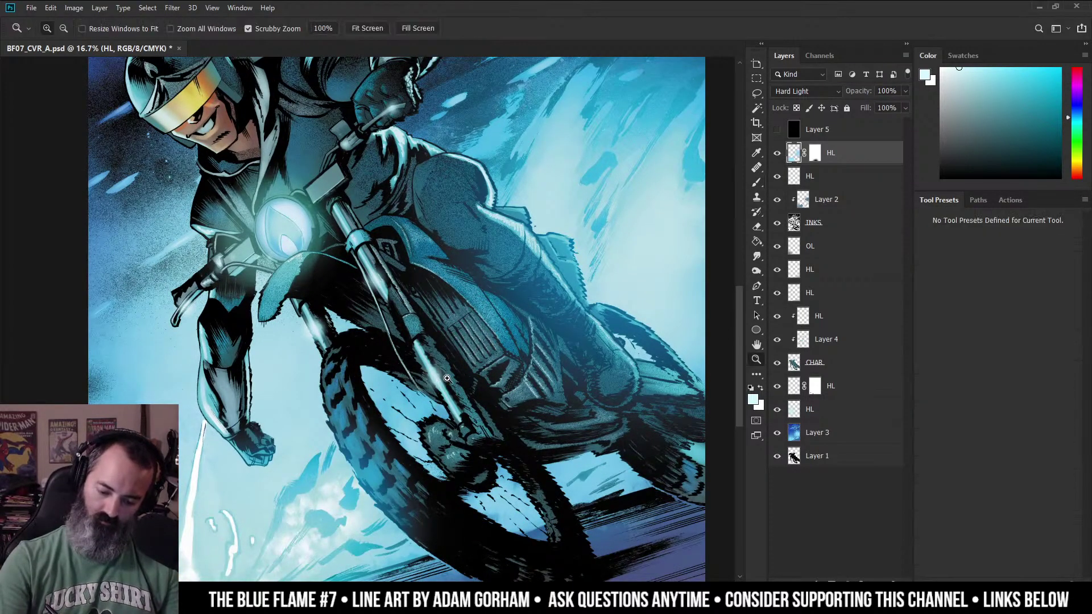
# Pick a stronger light cyan and brush a small soft highlight onto the figure on the top HL layer.
pyautogui.keyDown('alt'); pyautogui.click(446, 380); pyautogui.keyUp('alt')
pyautogui.keyDown('alt'); pyautogui.click(547, 265); pyautogui.keyUp('alt')
pyautogui.moveTo(560, 273); pyautogui.dragTo(708, 257)
pyautogui.moveTo(649, 195); pyautogui.dragTo(644, 242)
pyautogui.press('b')
pyautogui.press('z')
pyautogui.click(438, 245)
pyautogui.moveTo(438, 245); pyautogui.dragTo(534, 244)
pyautogui.click(447, 201)
pyautogui.click(447, 200)
pyautogui.press('b')
pyautogui.click(995, 67)
pyautogui.keyDown('alt'); pyautogui.rightClick(417, 272); pyautogui.keyUp('alt')
pyautogui.moveTo(402, 265); pyautogui.dragTo(400, 279)
# Examine the whole cover at a reduced size to judge the added highlights.
pyautogui.press('z')
pyautogui.keyDown('alt'); pyautogui.click(457, 263); pyautogui.keyUp('alt')
pyautogui.keyDown('alt'); pyautogui.click(458, 263); pyautogui.keyUp('alt')
pyautogui.moveTo(672, 285)
pyautogui.mouseDown()
pyautogui.moveTo(571, 307)
pyautogui.moveTo(603, 257)
pyautogui.moveTo(483, 254)
pyautogui.moveTo(600, 235)
pyautogui.mouseUp()
pyautogui.keyDown('alt'); pyautogui.click(565, 295); pyautogui.keyUp('alt')
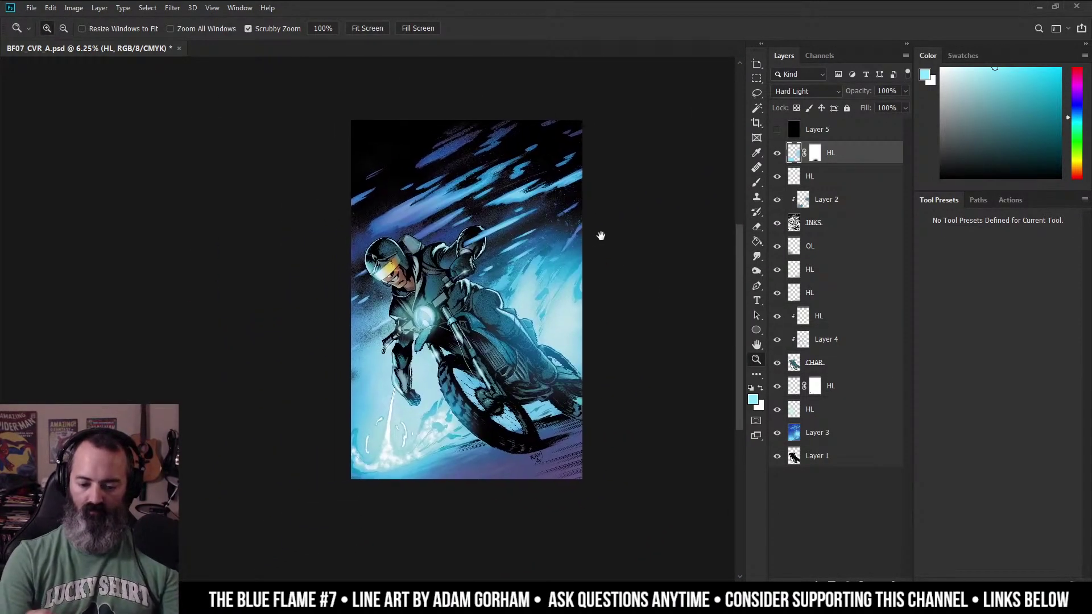
pyautogui.hotkey('ctrl', '-')
pyautogui.press('l')
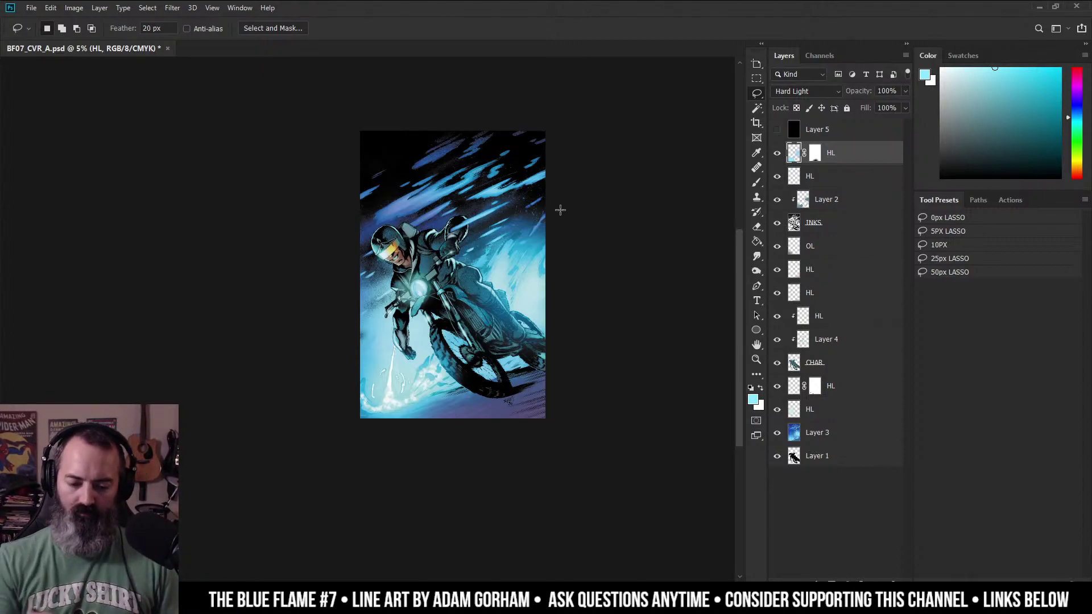
# Toggle the CMYK proof preview repeatedly to compare the cover's colours.
pyautogui.hotkey('ctrl', 't')
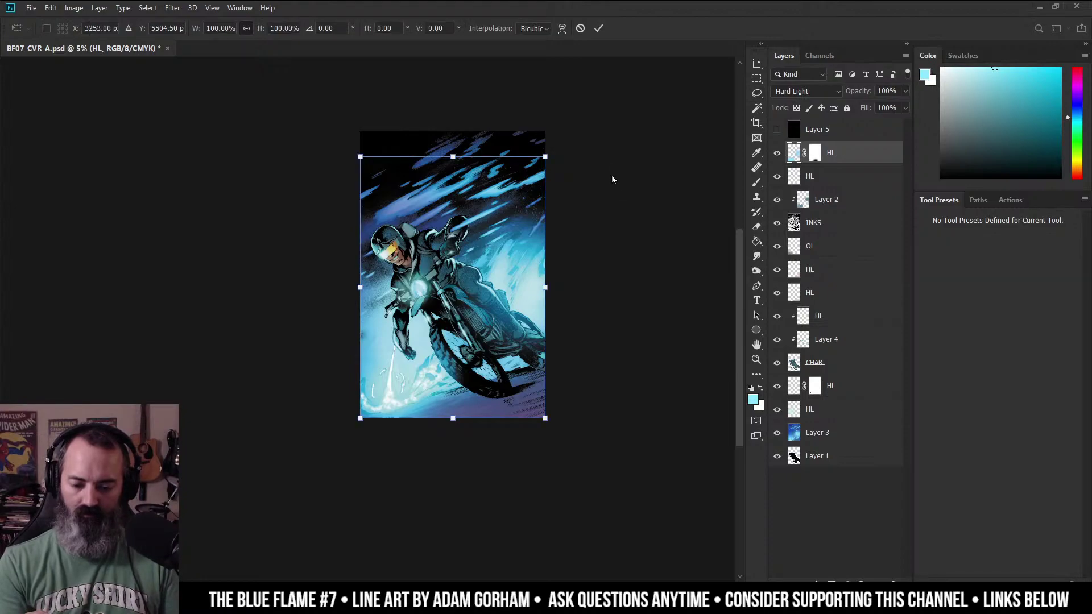
pyautogui.click(580, 29)
pyautogui.hotkey('ctrl', 'y')
pyautogui.hotkey('ctrl', 'y')
pyautogui.hotkey('ctrl', 'y')
pyautogui.hotkey('ctrl', 'y')
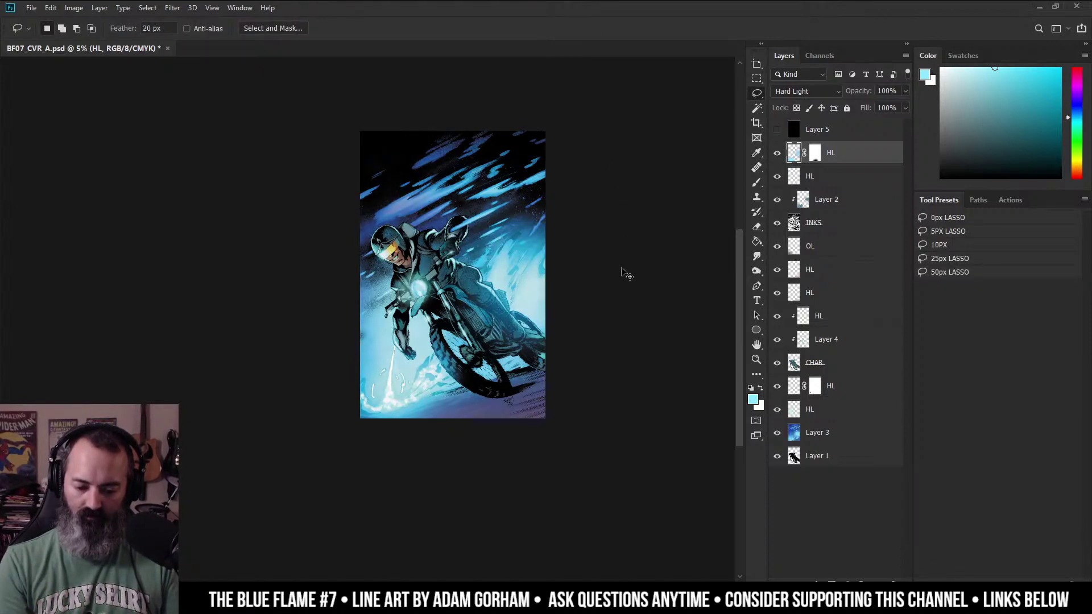
# Give the full cover a last check and save BF07_CVR_A.psd.
pyautogui.press('z')
pyautogui.click(492, 216)
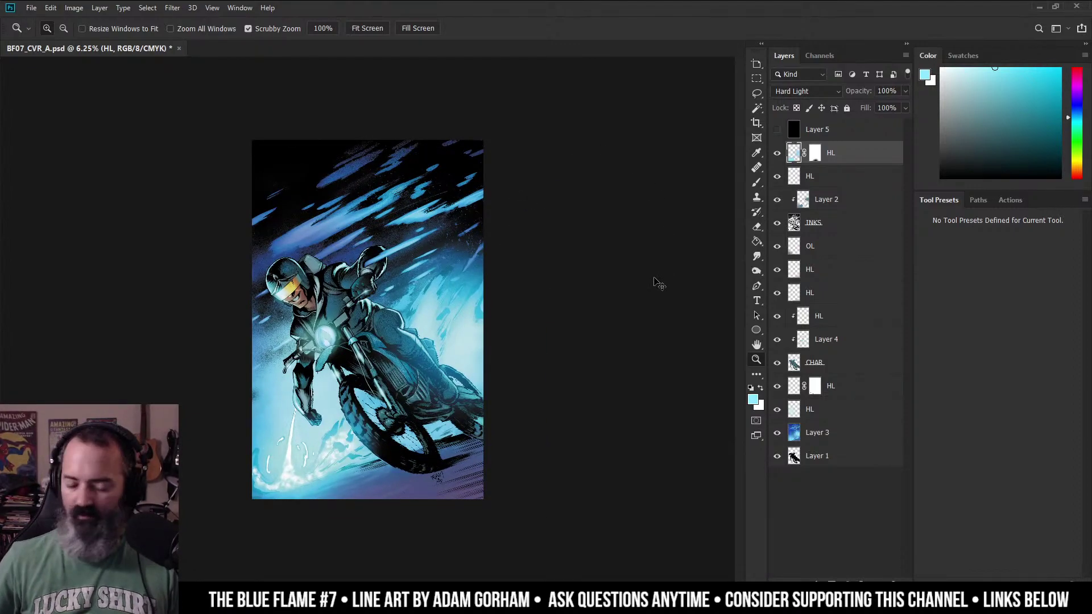
pyautogui.hotkey('ctrl', 's')
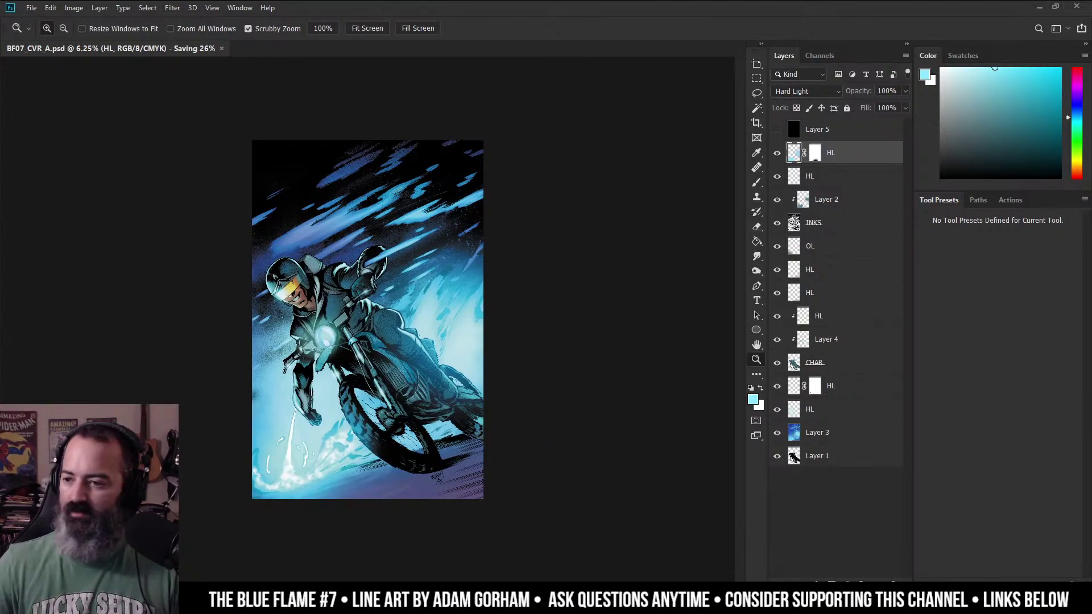